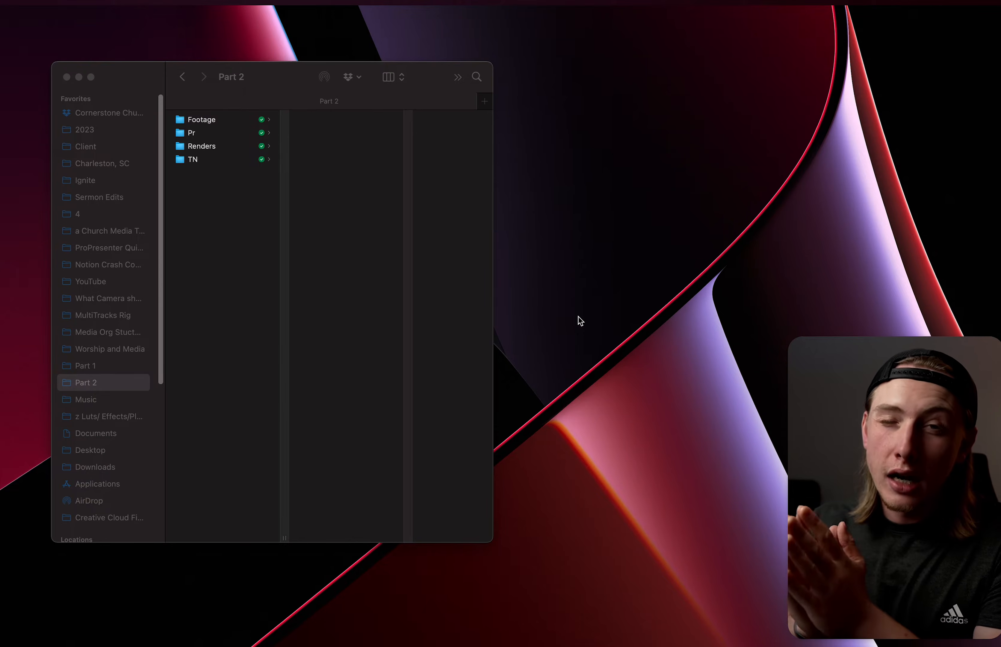
Go to the parent folder Phillipians, open its Part 2 folder and select all the subfolders inside.
{"action": "left_click", "coordinate": [234, 79]}
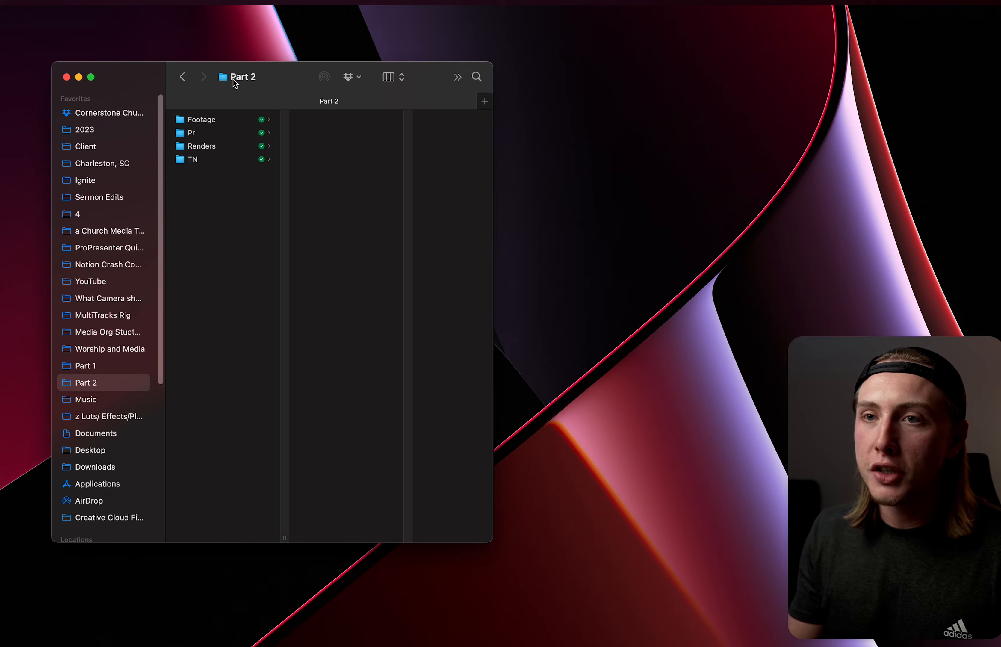
{"action": "right_click", "coordinate": [234, 78]}
{"action": "left_click", "coordinate": [253, 90]}
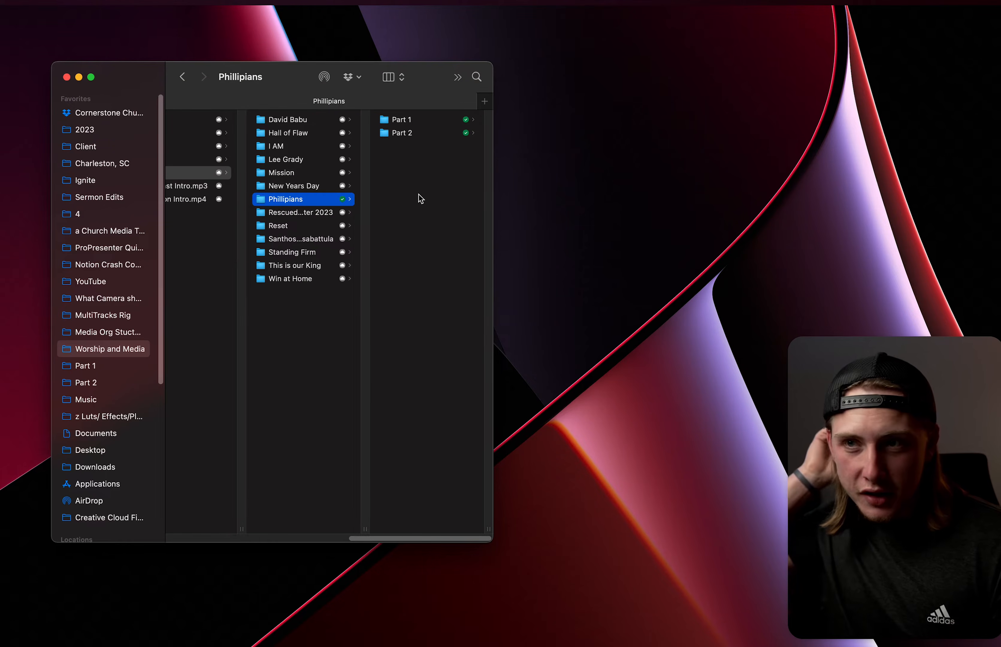
{"action": "left_click", "coordinate": [401, 132]}
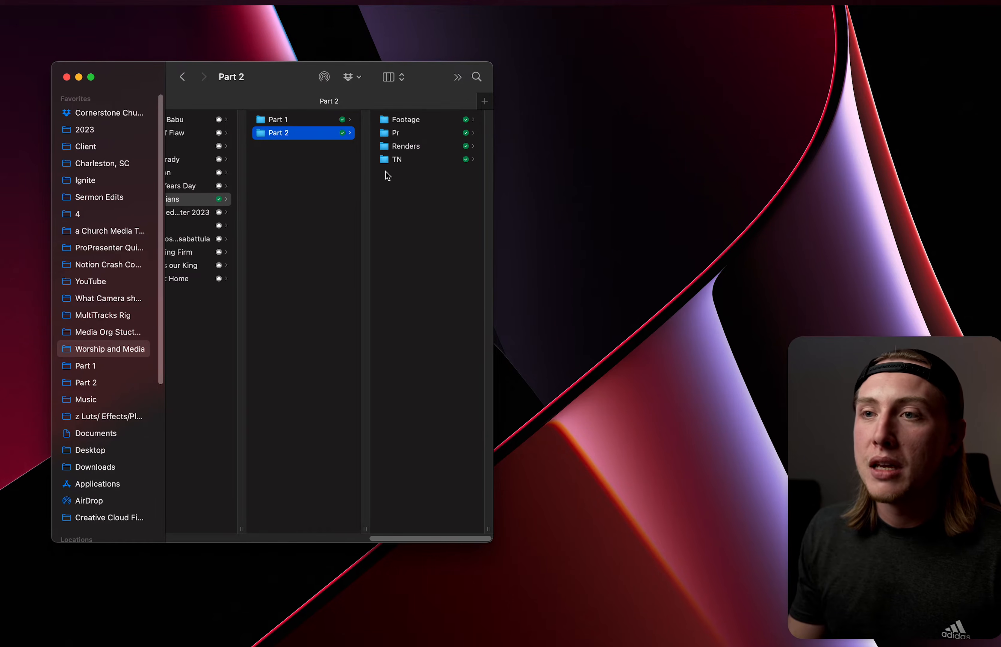
{"action": "left_click", "coordinate": [435, 214]}
{"action": "key", "text": "super+a"}
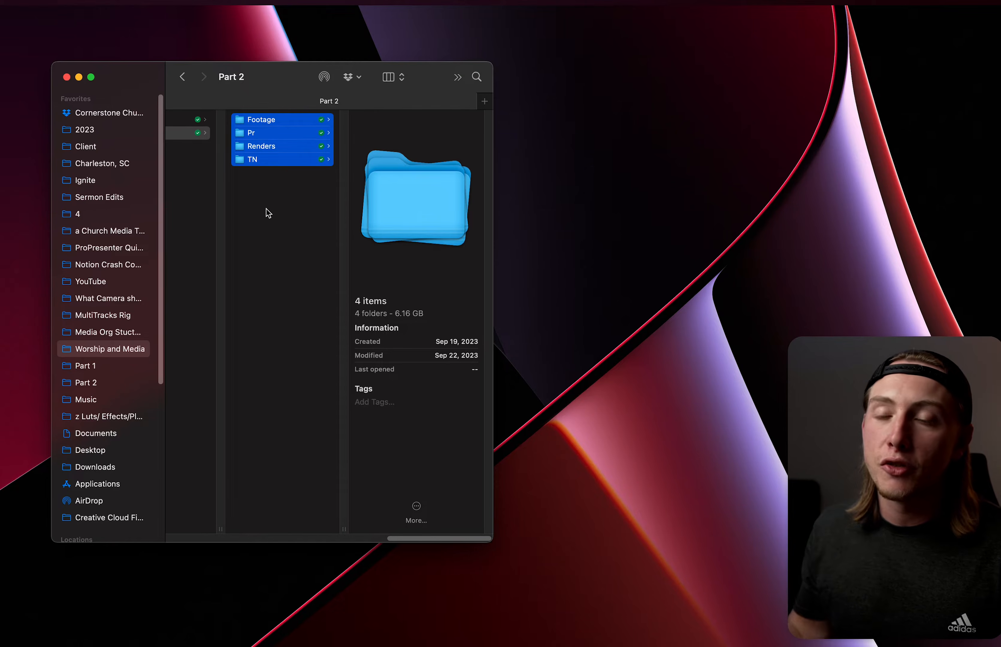
Look into the TN and Pr subfolders of Part 2 and open the project file "Joy Filled Circumstances, Philippians Part 2.prproj".
{"action": "key", "text": "Left"}
{"action": "left_click", "coordinate": [323, 148]}
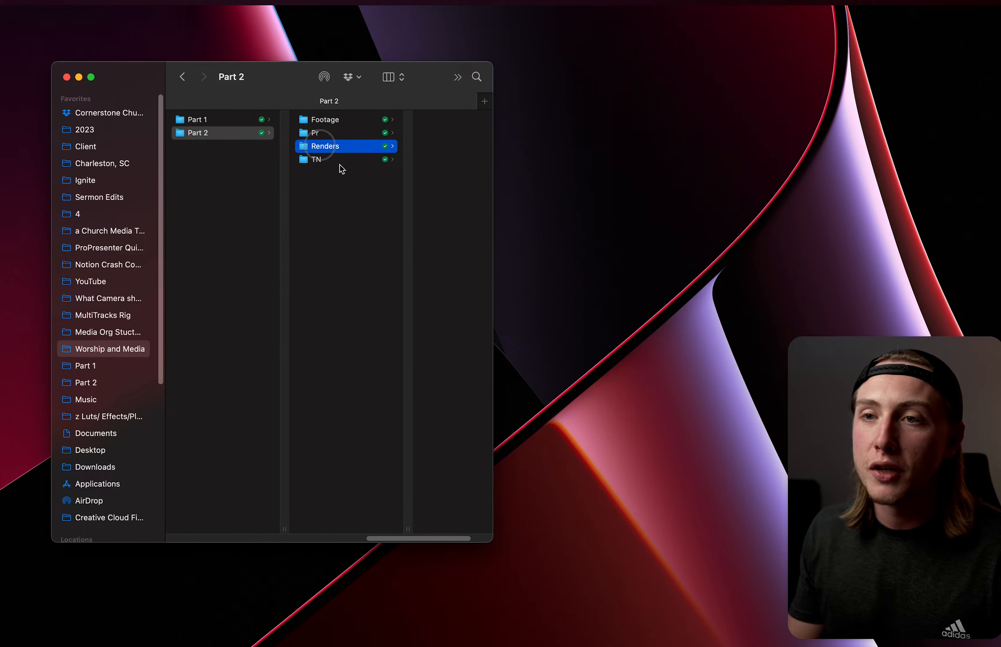
{"action": "left_click", "coordinate": [322, 163]}
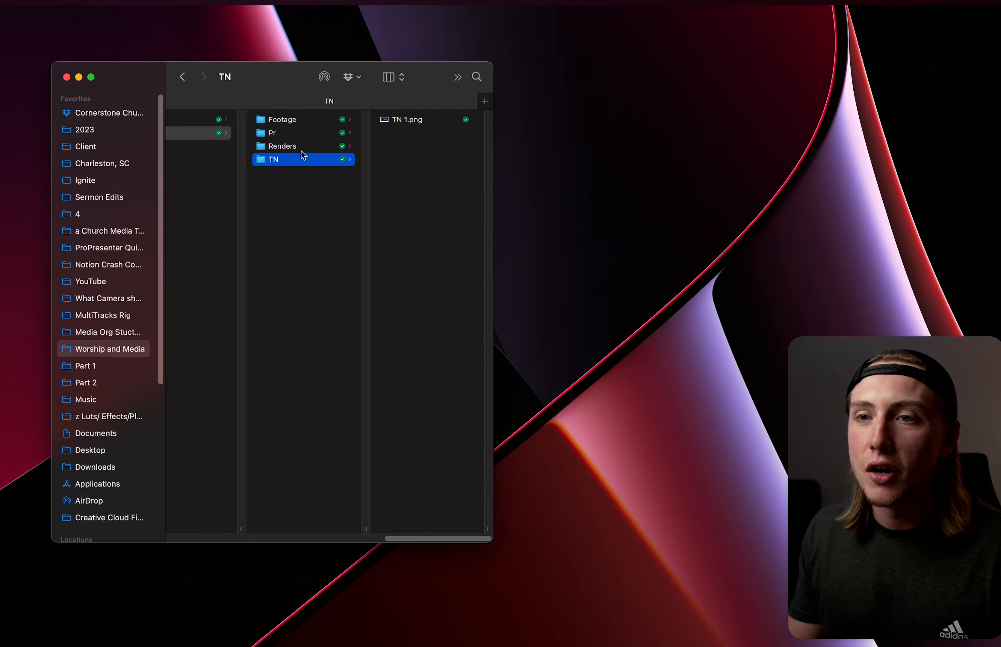
{"action": "left_click", "coordinate": [293, 133]}
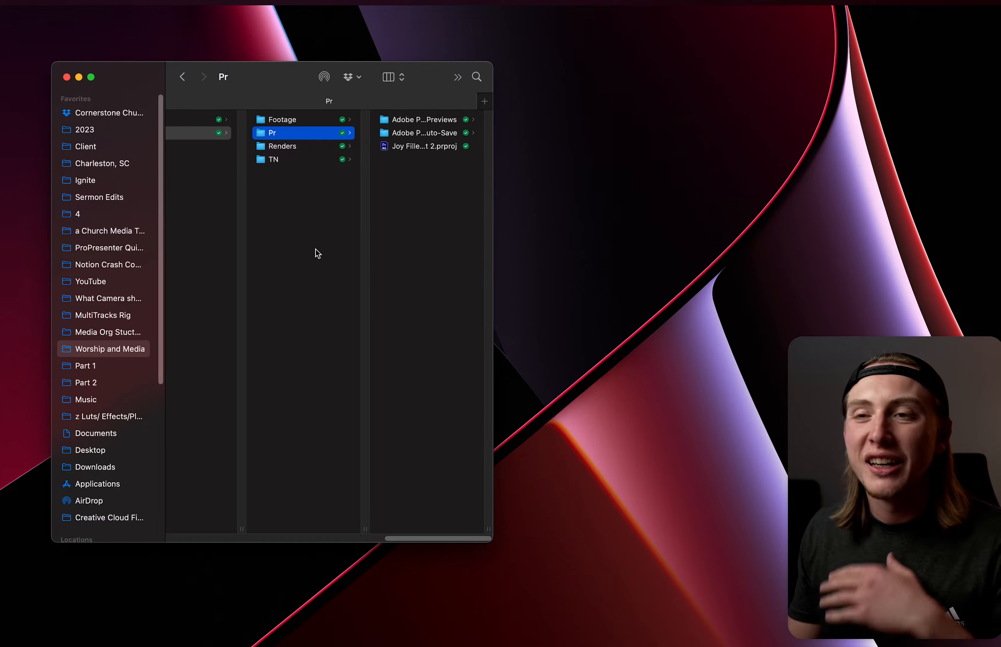
{"action": "left_click", "coordinate": [422, 150]}
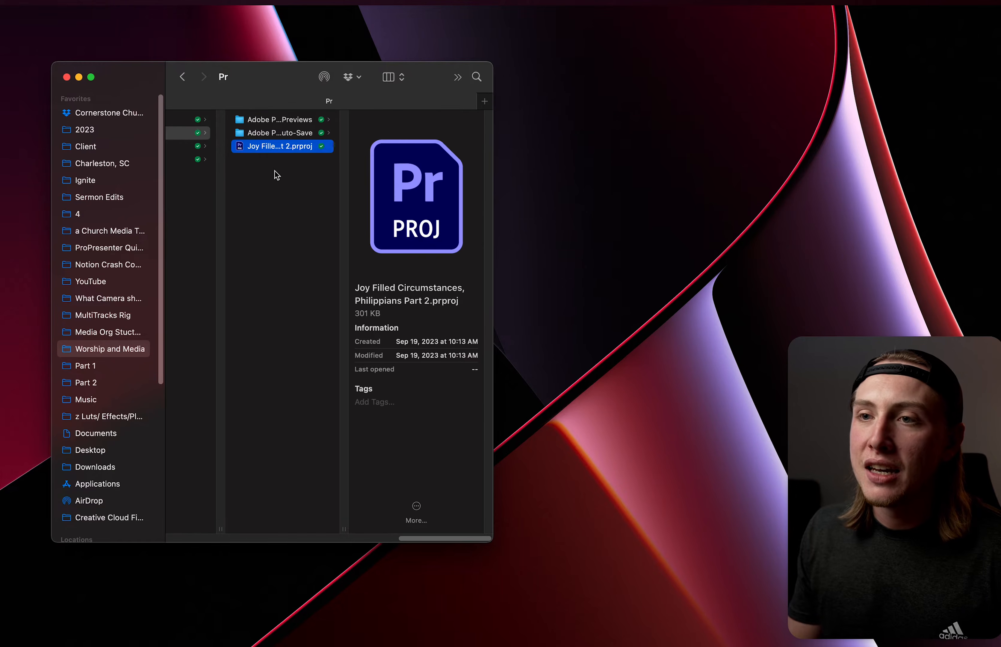
{"action": "double_click", "coordinate": [273, 148]}
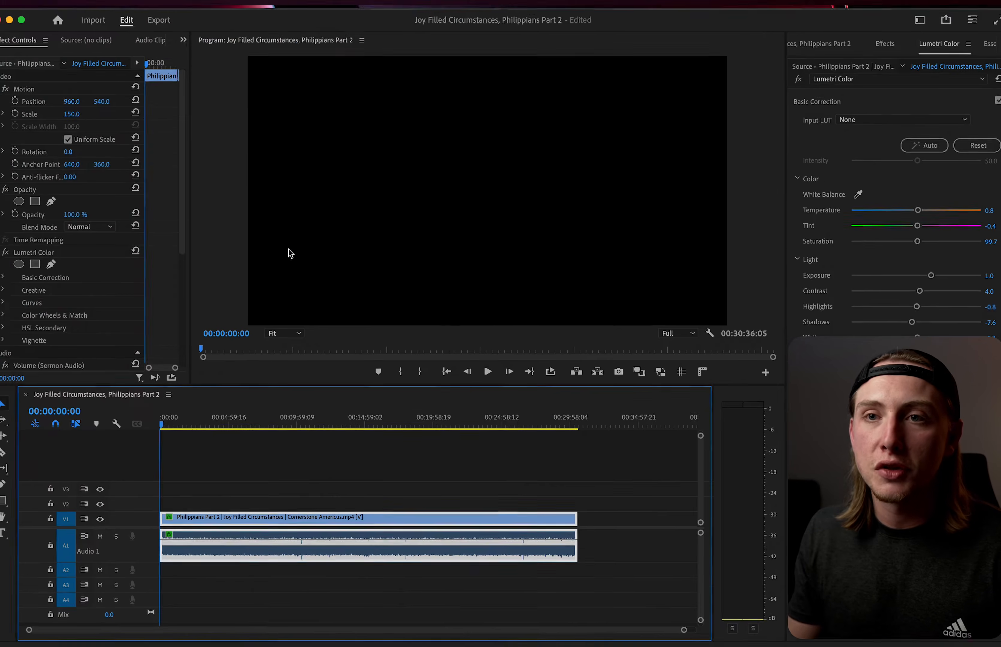
Switch back to Finder and create a new folder named DR inside Part 2.
{"action": "key", "text": "ctrl+Up"}
{"action": "left_click", "coordinate": [242, 237]}
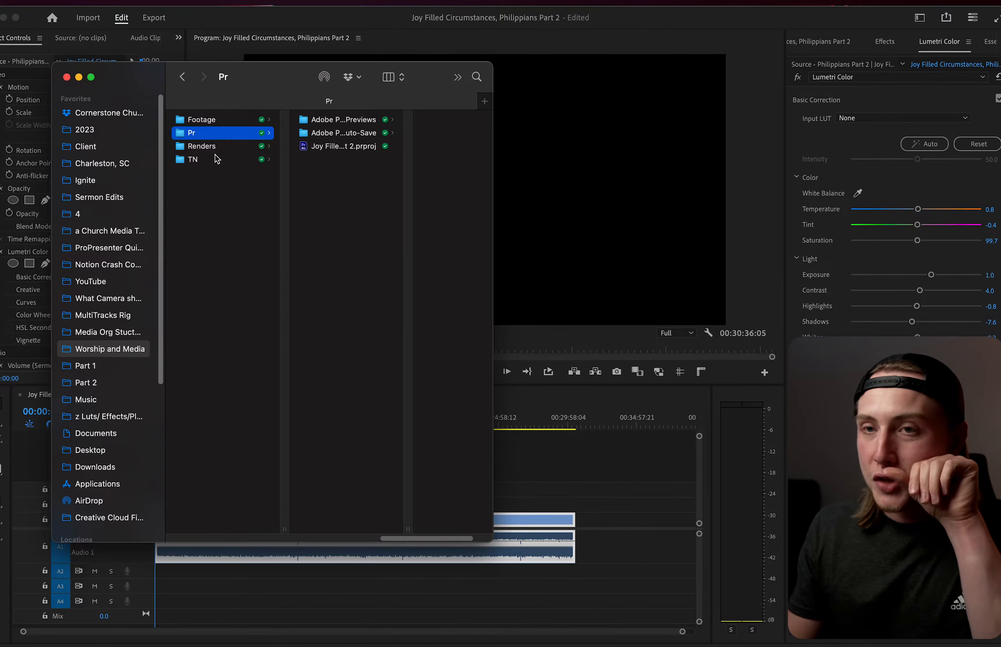
{"action": "left_click", "coordinate": [253, 232]}
{"action": "key", "text": "super+shift+n"}
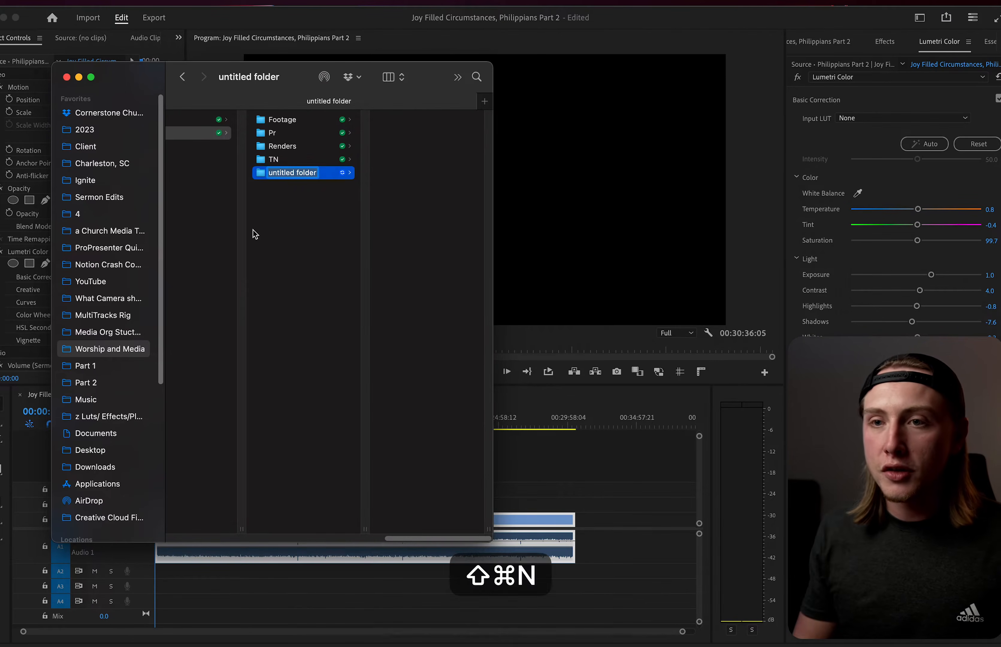
{"action": "key", "text": "shift"}
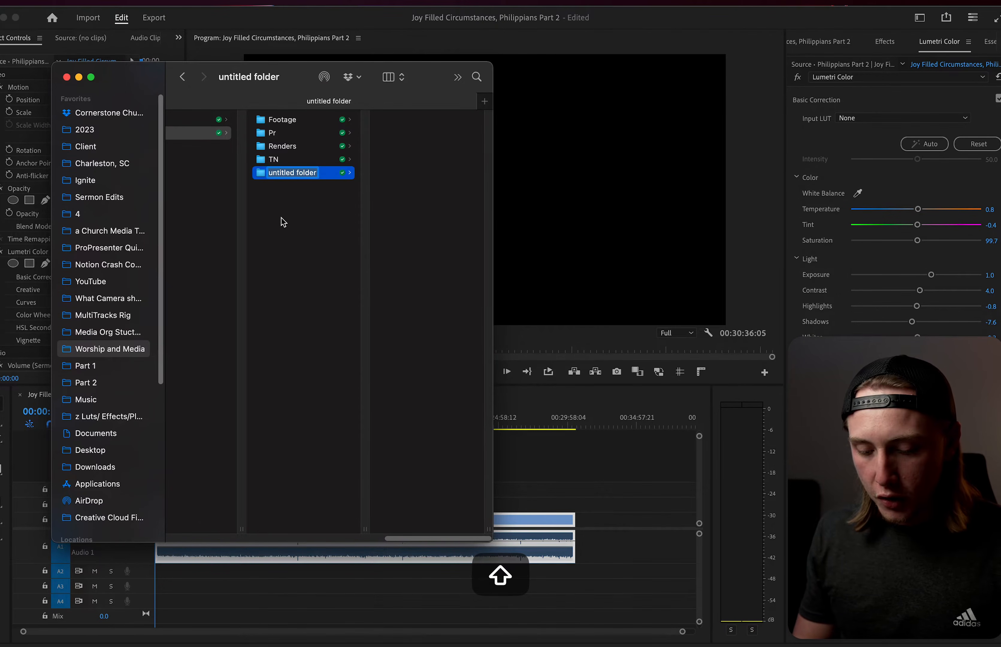
{"action": "type", "text": "DR"}
{"action": "key", "text": "Return"}
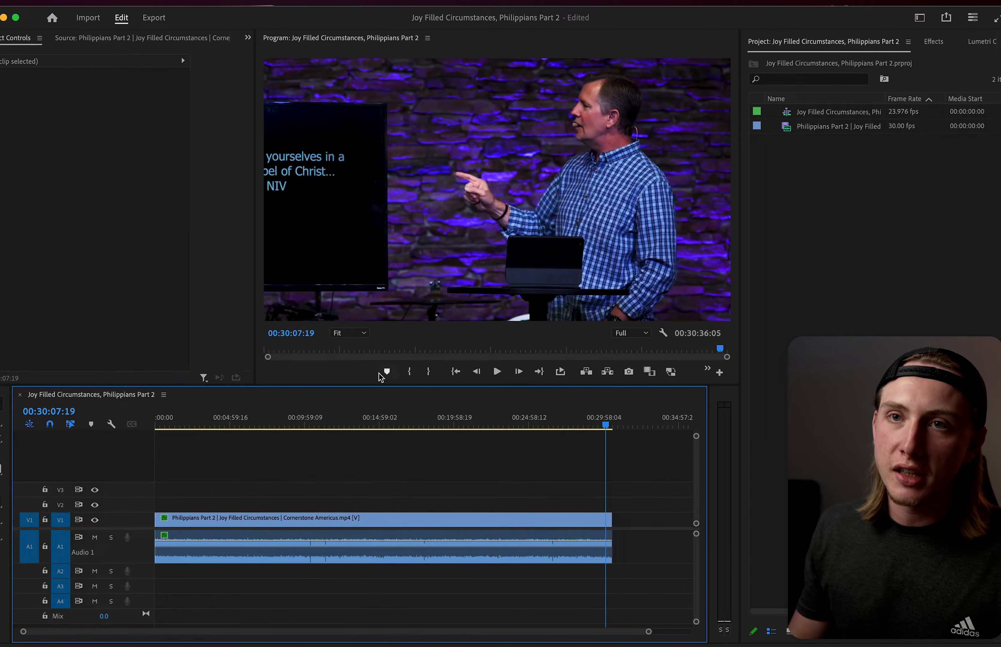
Open Premiere Pro's keyboard shortcut settings and examine the commands assigned to the Q, W and S keys.
{"action": "left_click", "coordinate": [44, 1]}
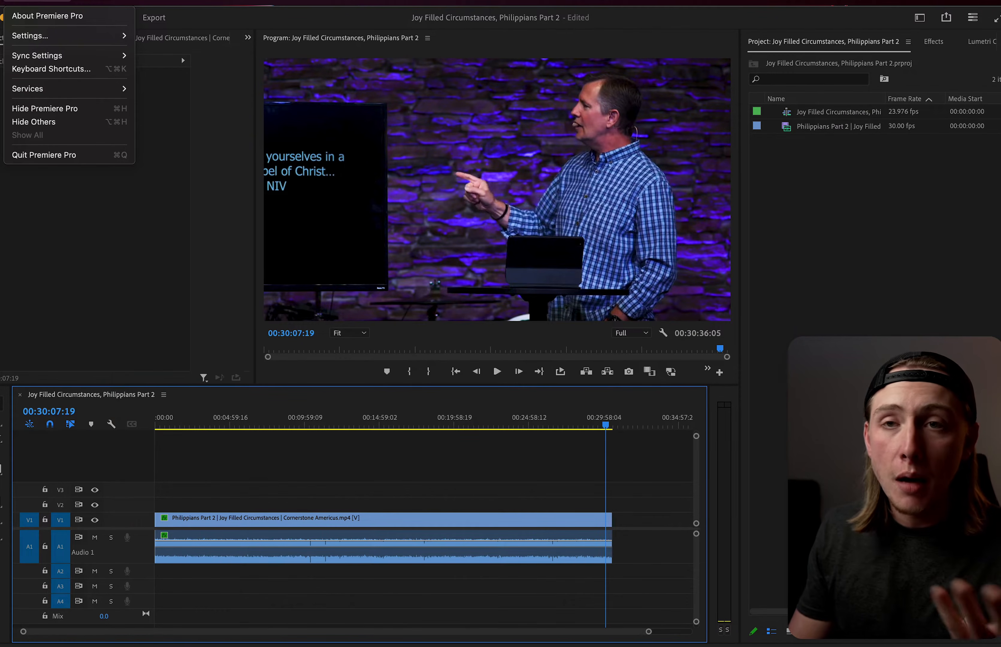
{"action": "left_click", "coordinate": [74, 69]}
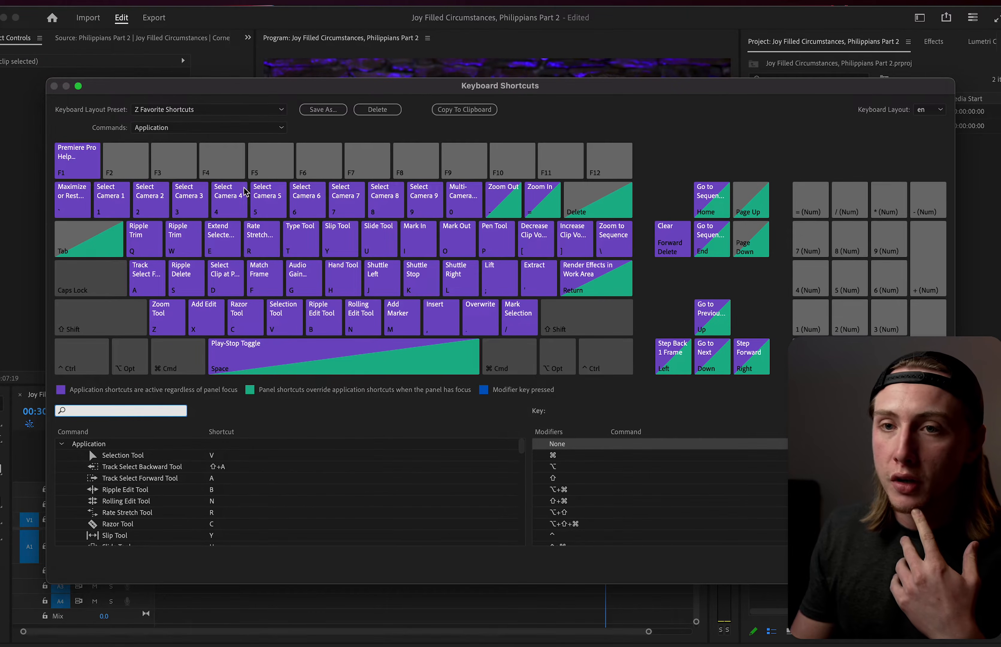
{"action": "left_click_drag", "start_coordinate": [252, 90], "coordinate": [259, 86]}
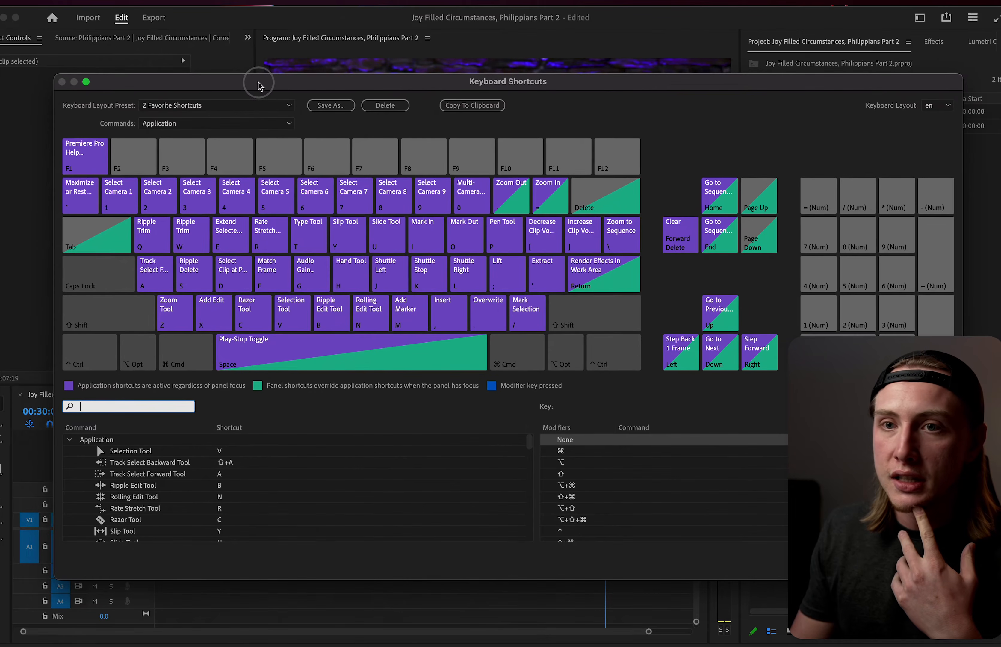
{"action": "left_click", "coordinate": [150, 242]}
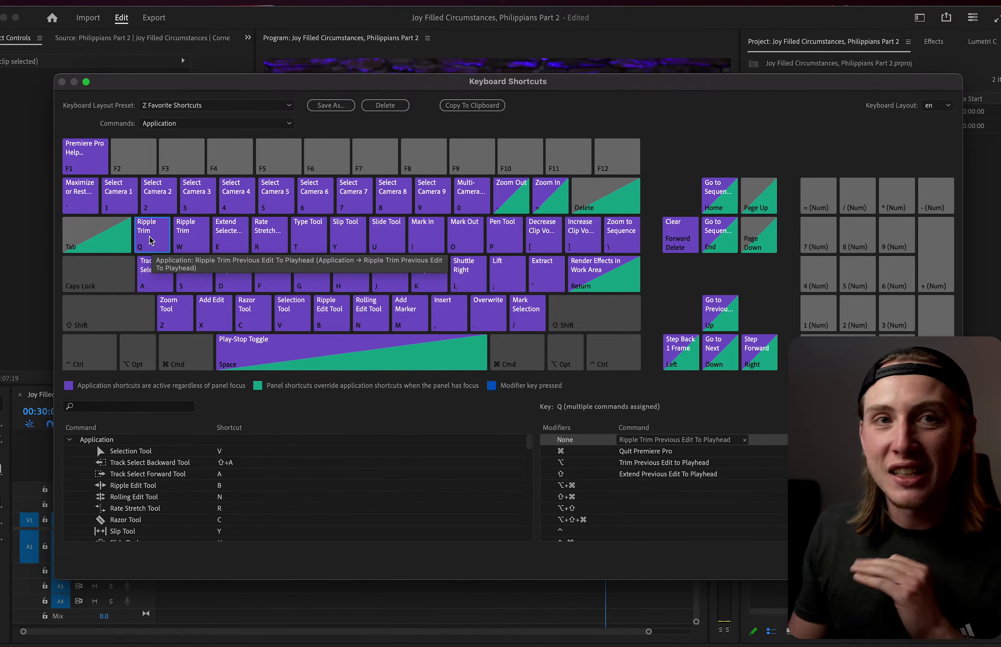
{"action": "left_click", "coordinate": [191, 245]}
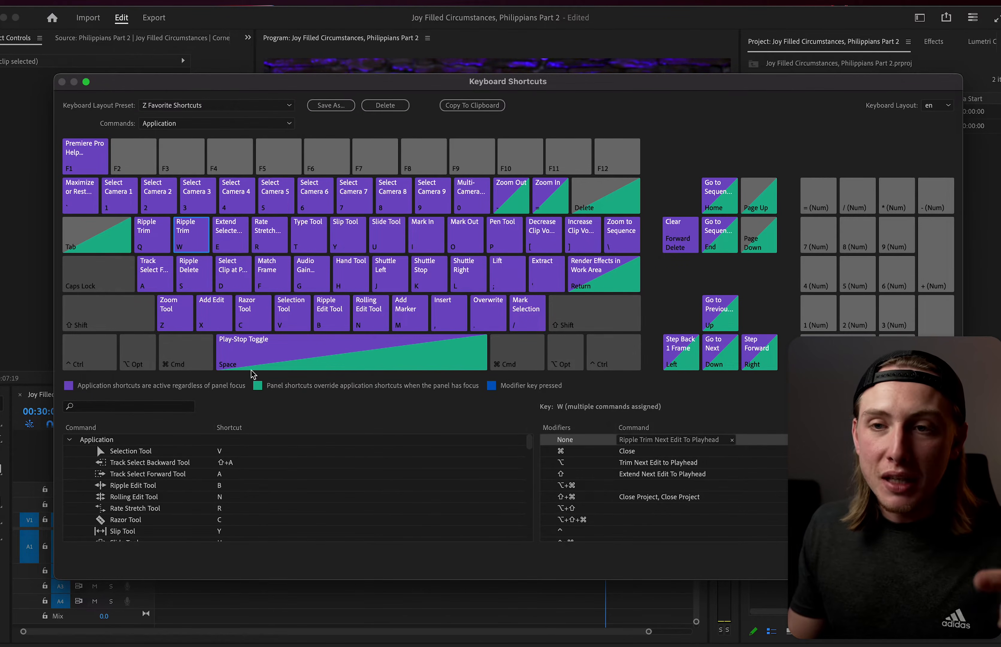
{"action": "left_click", "coordinate": [193, 287]}
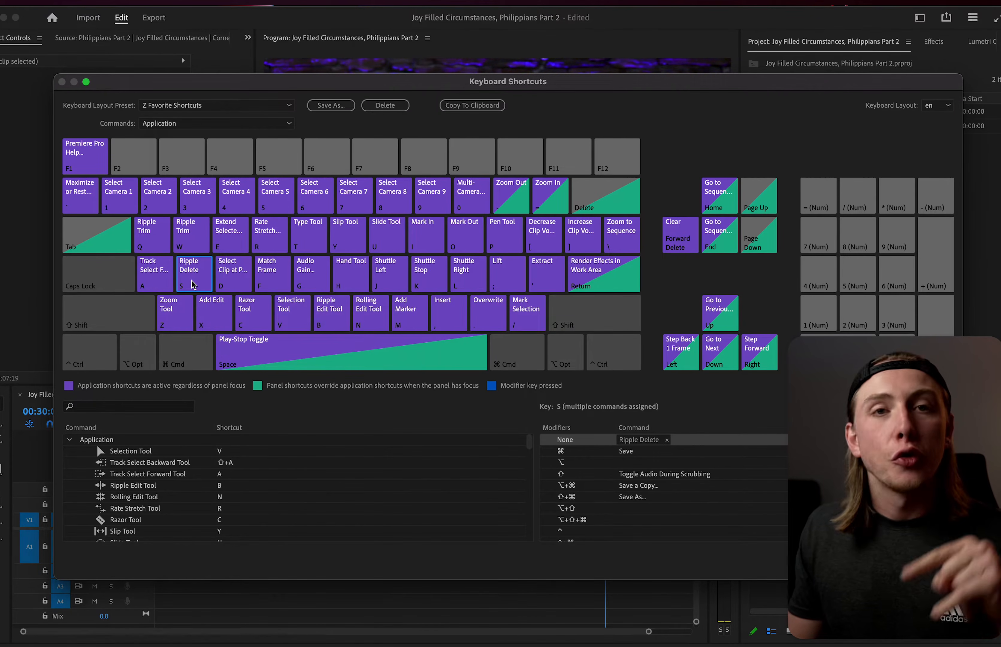
Remove the Add Edit command from the X key, find the command by searching "add edit" and reassign it to X.
{"action": "left_click", "coordinate": [215, 321]}
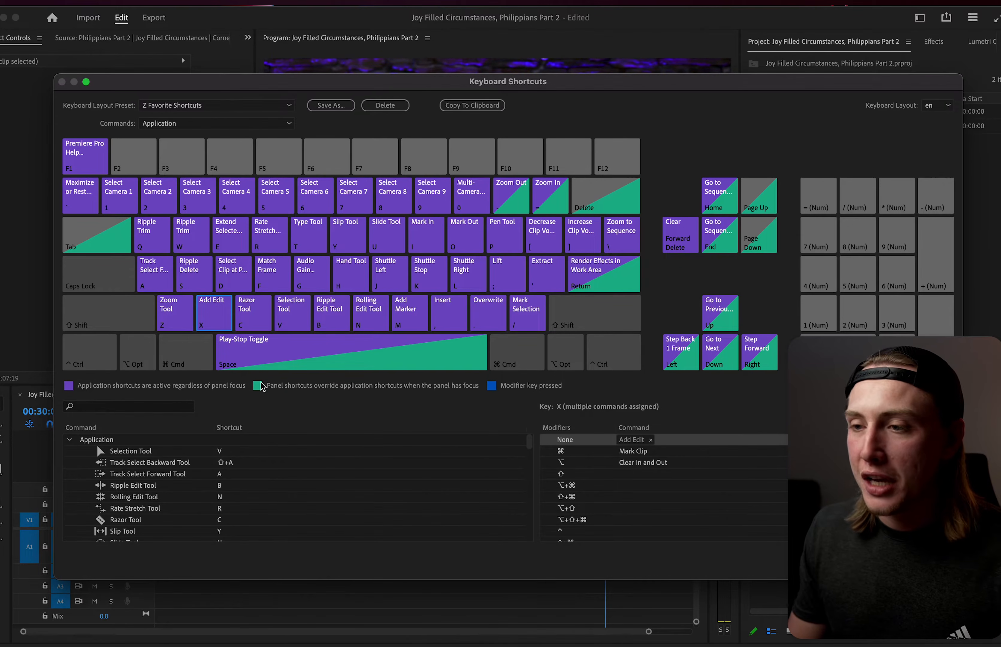
{"action": "left_click", "coordinate": [652, 440]}
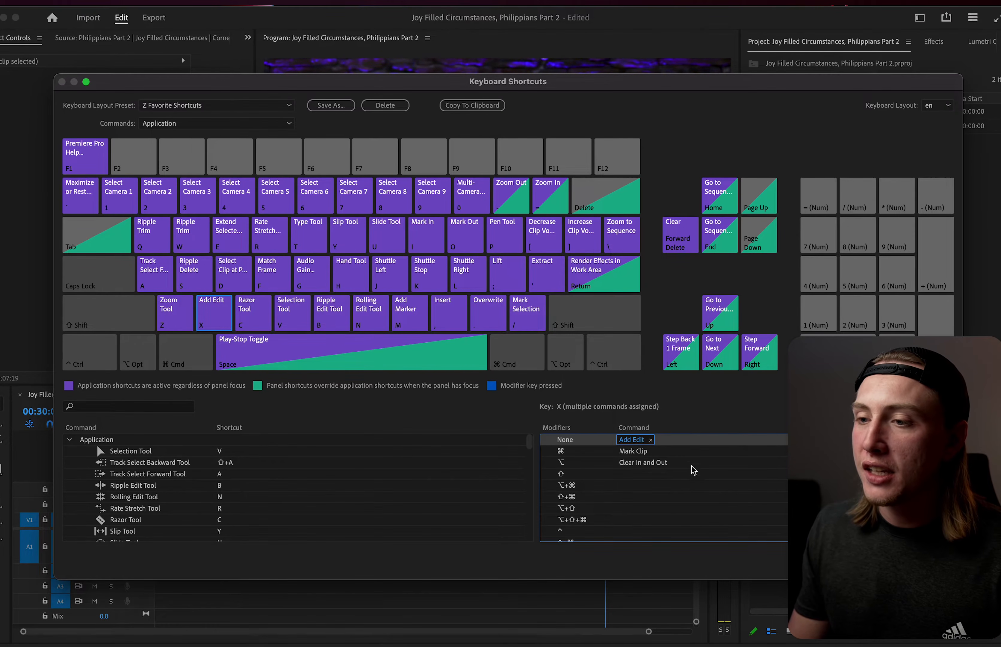
{"action": "left_click", "coordinate": [651, 440]}
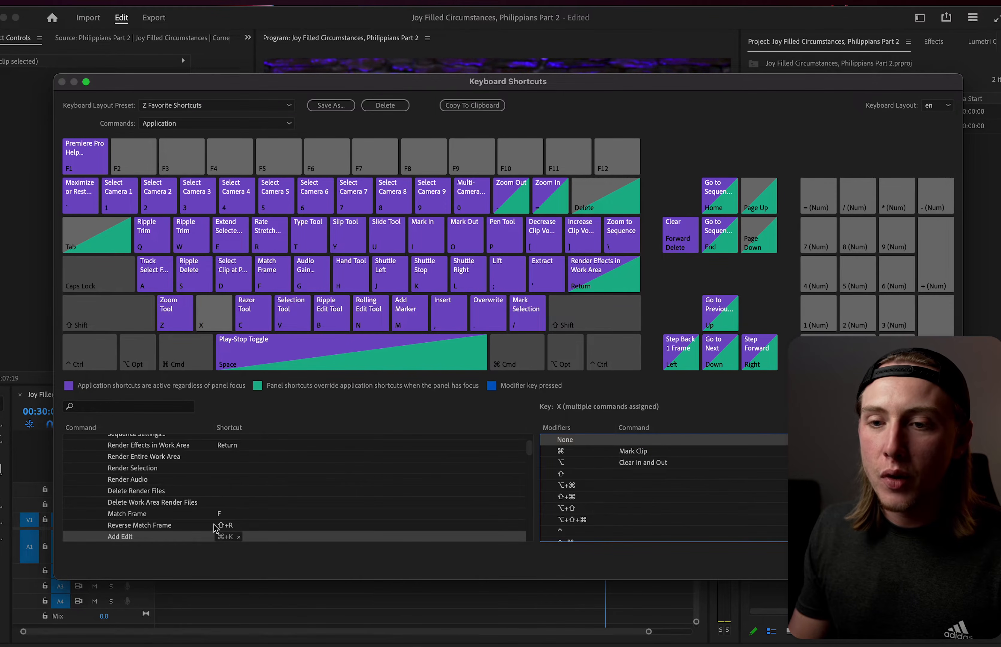
{"action": "left_click", "coordinate": [138, 406]}
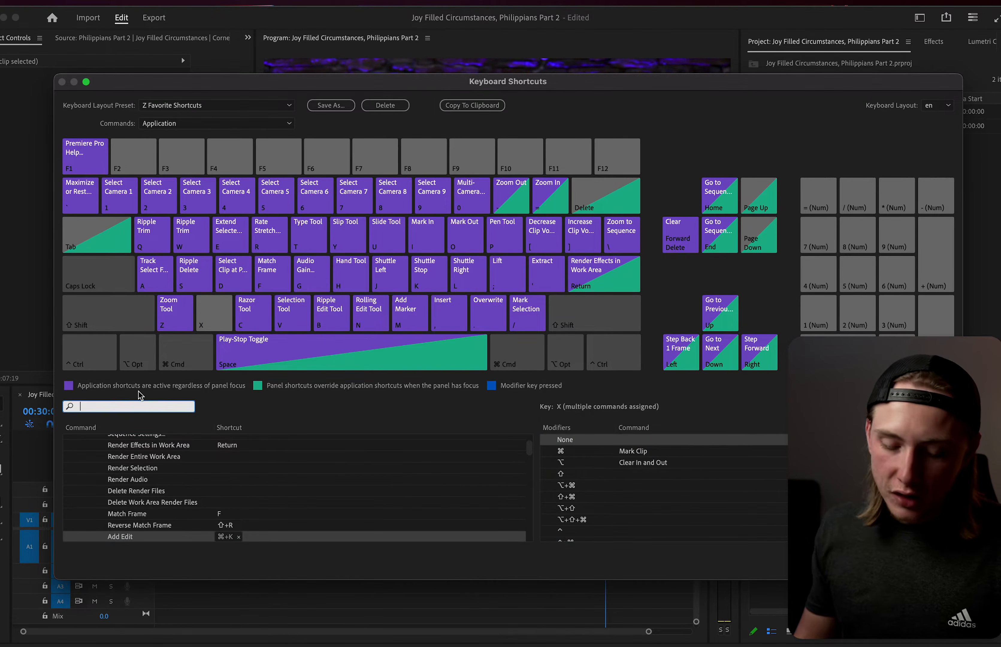
{"action": "type", "text": "add edit"}
{"action": "left_click_drag", "start_coordinate": [122, 462], "coordinate": [217, 319]}
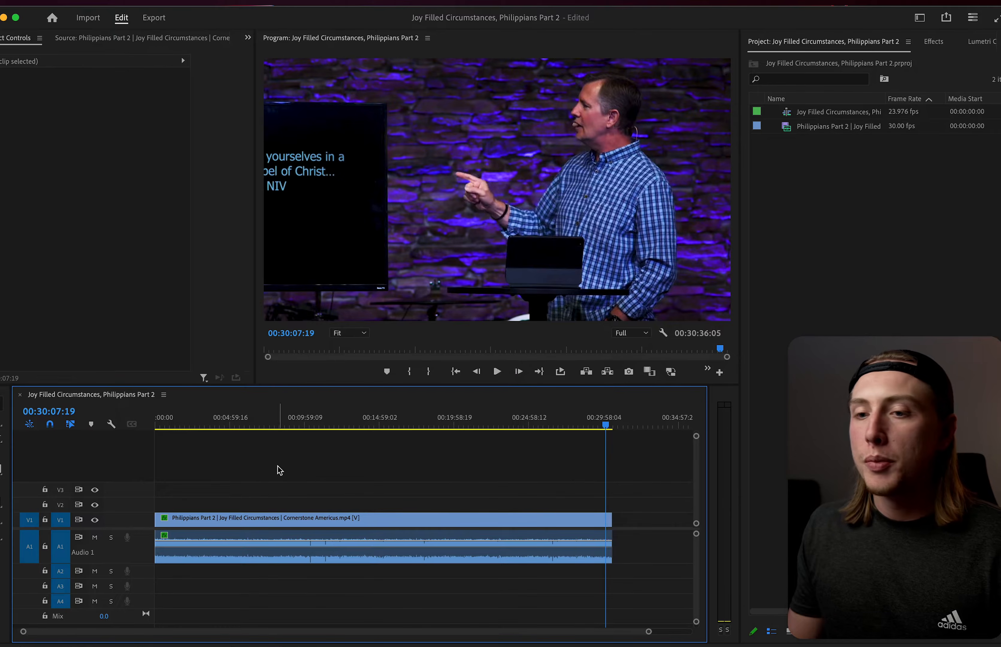
Start a new sequence in the project using the custom Reels preset and review its frame size and timebase settings.
{"action": "left_click", "coordinate": [446, 566]}
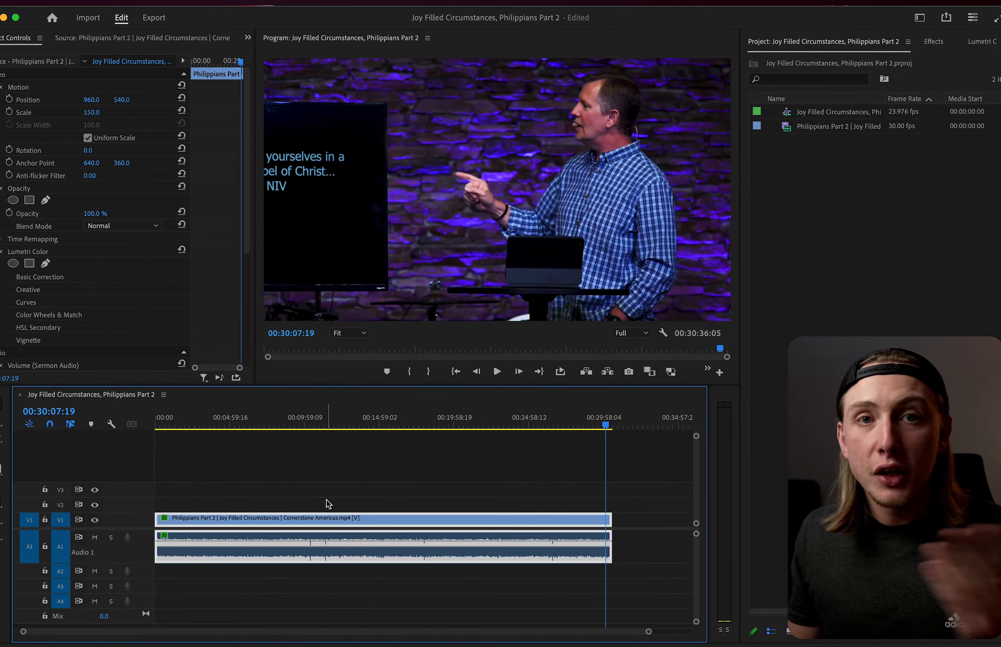
{"action": "left_click", "coordinate": [817, 243]}
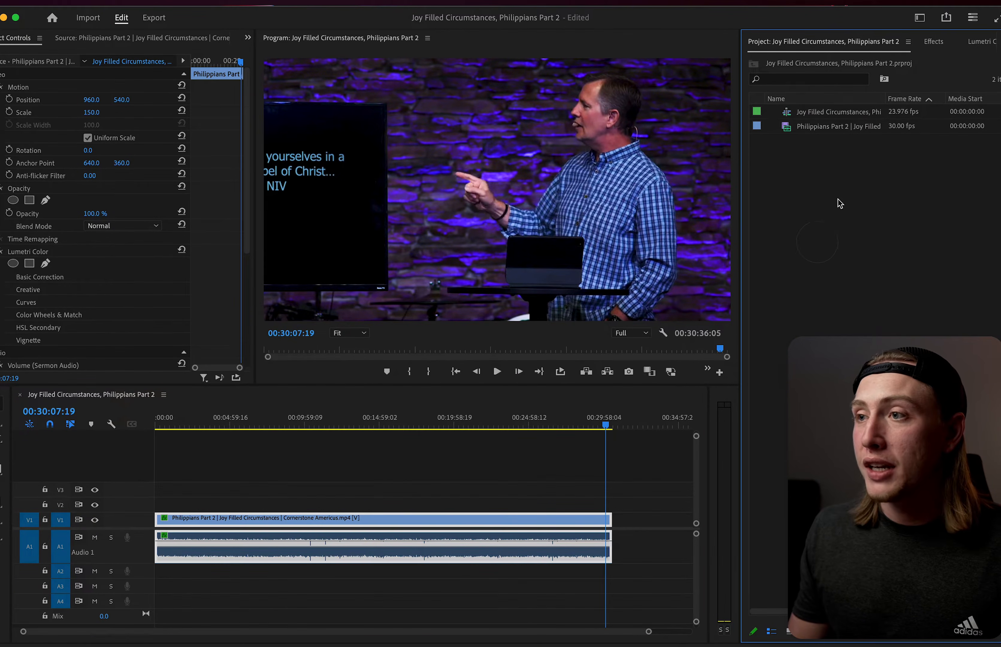
{"action": "left_click", "coordinate": [814, 177]}
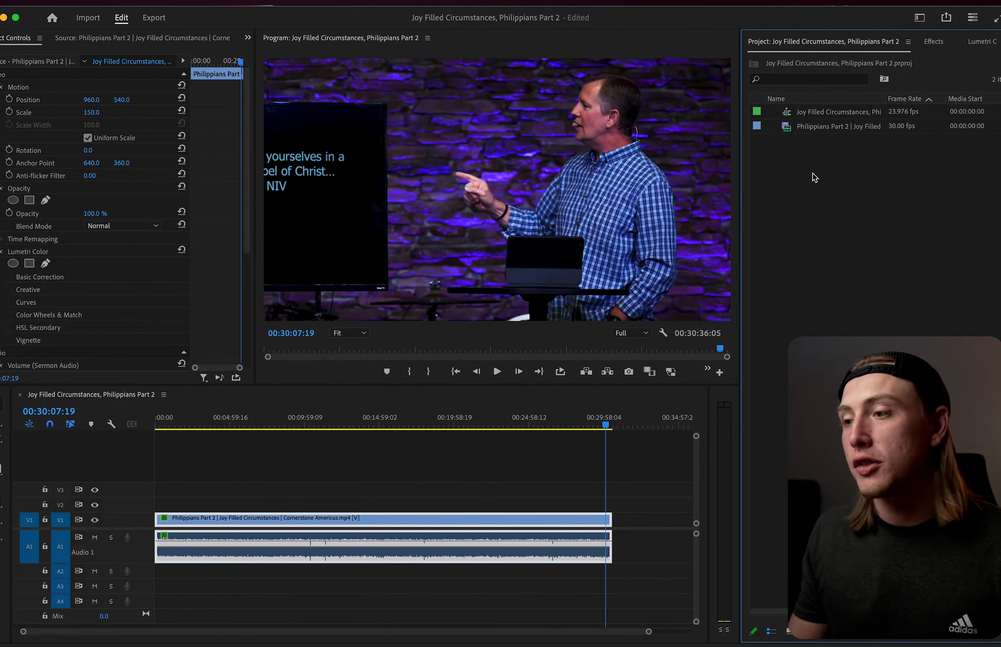
{"action": "key", "text": "super+n"}
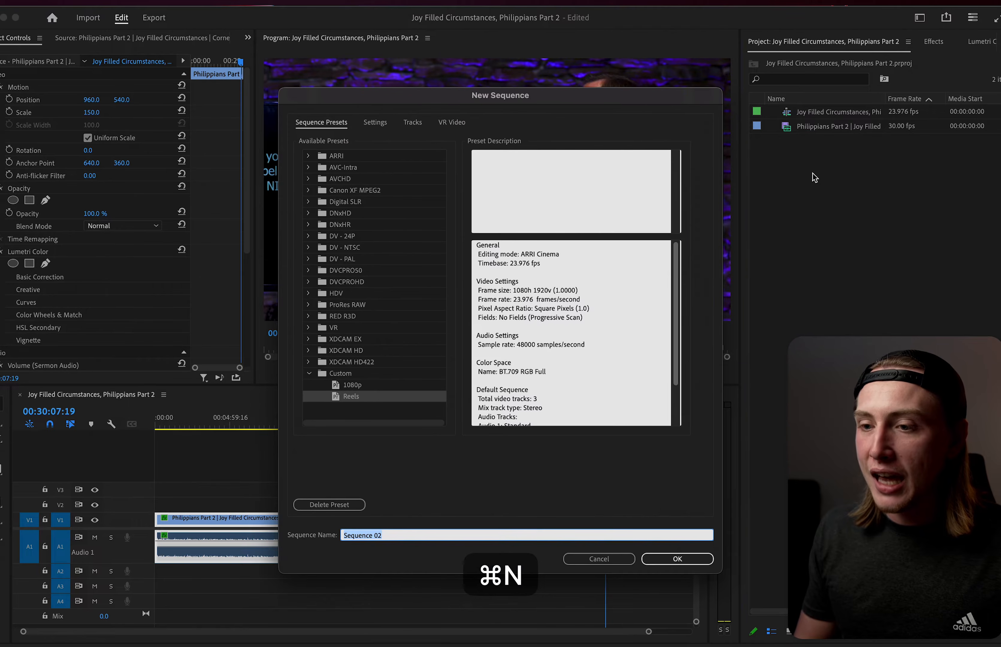
{"action": "left_click_drag", "start_coordinate": [525, 94], "coordinate": [493, 62]}
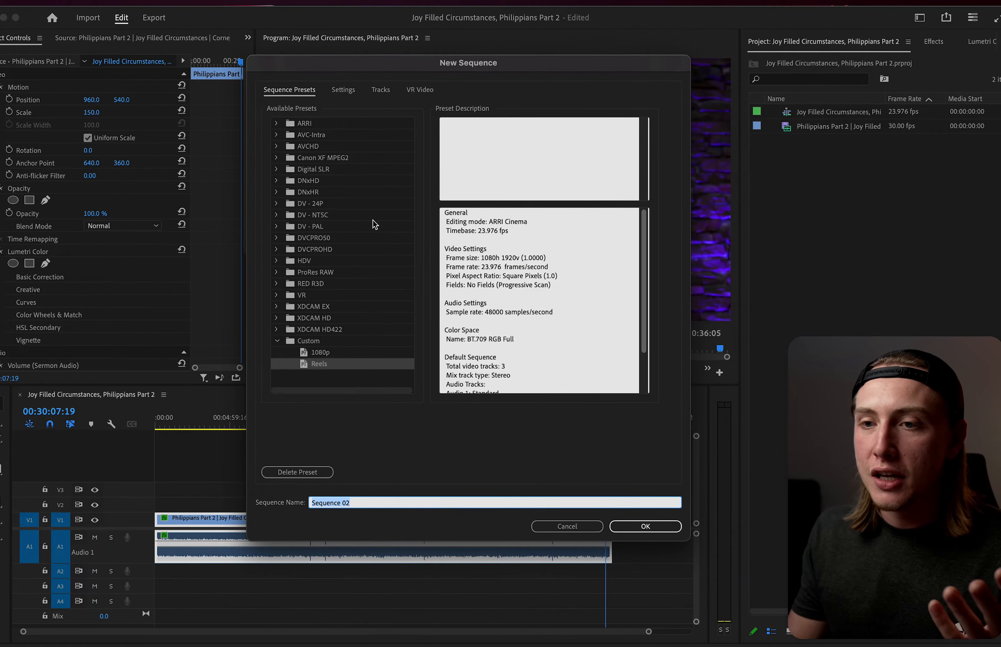
{"action": "left_click", "coordinate": [312, 364]}
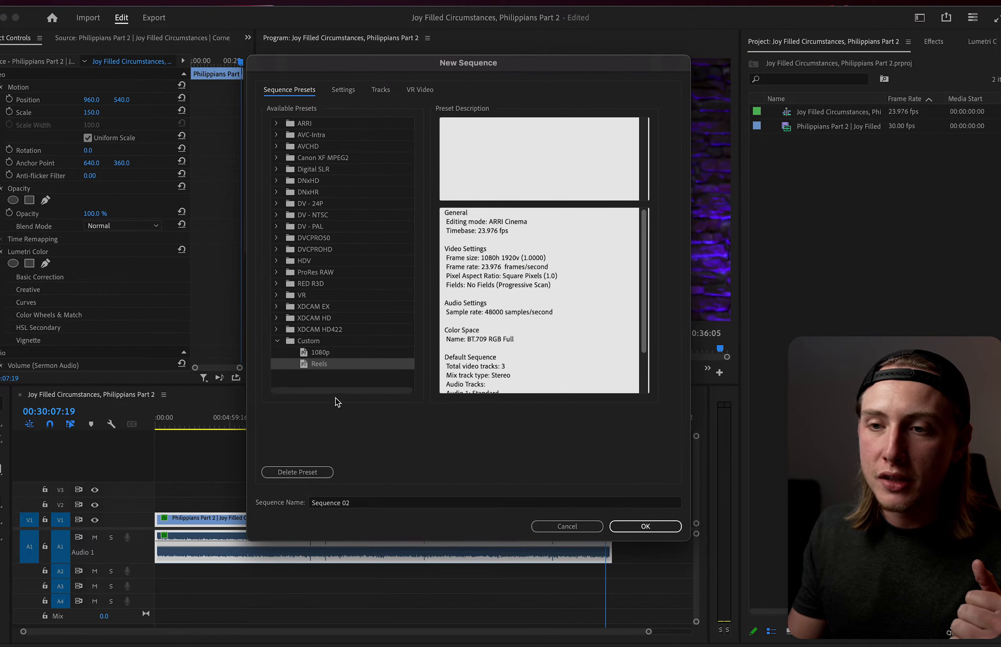
{"action": "left_click", "coordinate": [343, 91]}
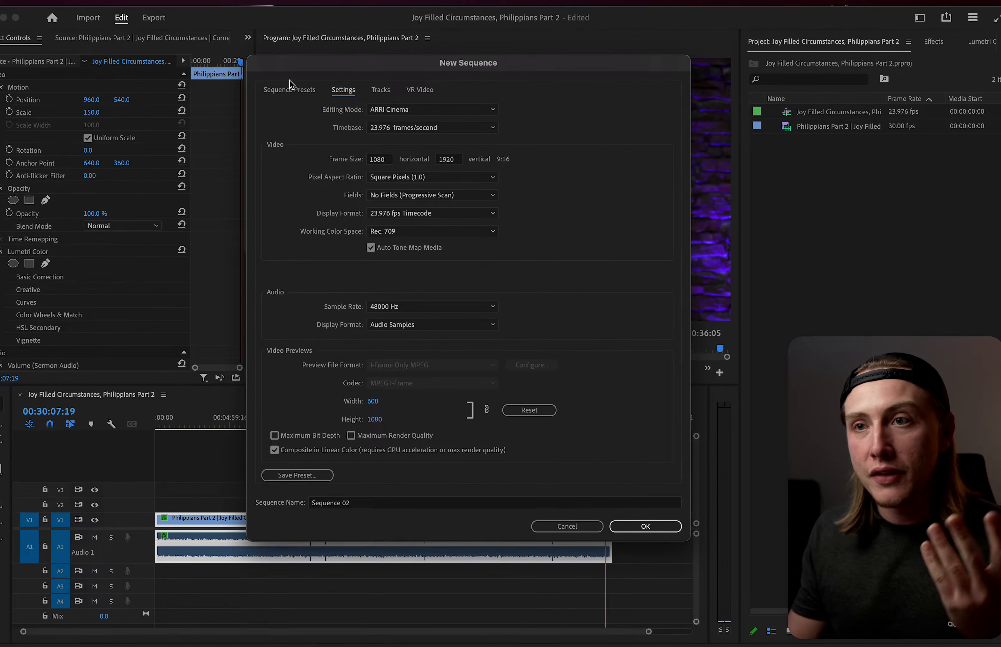
{"action": "left_click", "coordinate": [289, 89]}
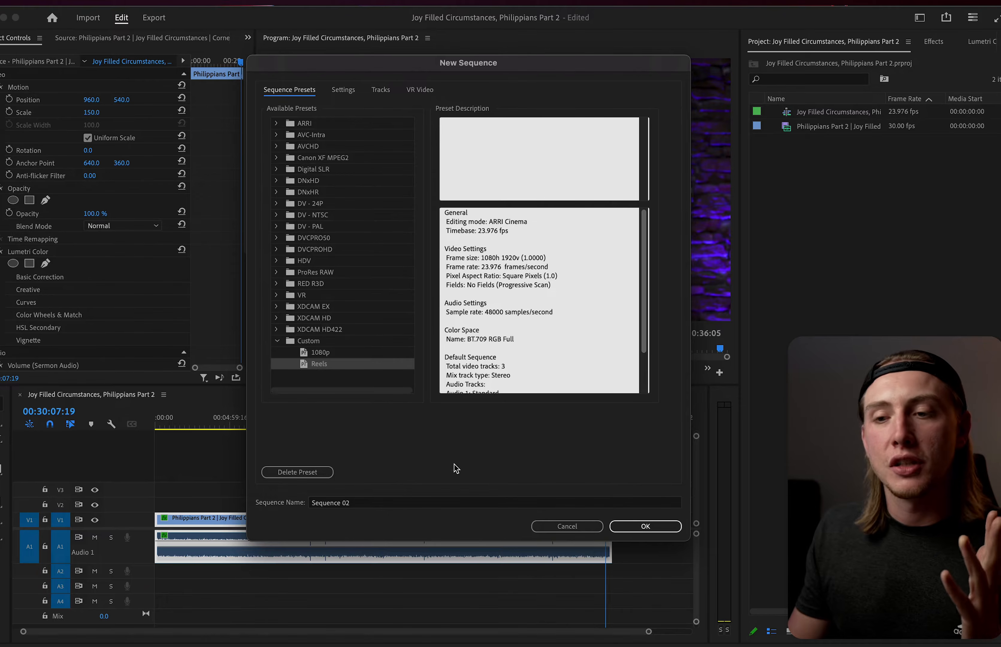
Name the new vertical sequence Reel 1 and create it with the Reels preset.
{"action": "left_click", "coordinate": [387, 505]}
{"action": "type", "text": "Ree"}
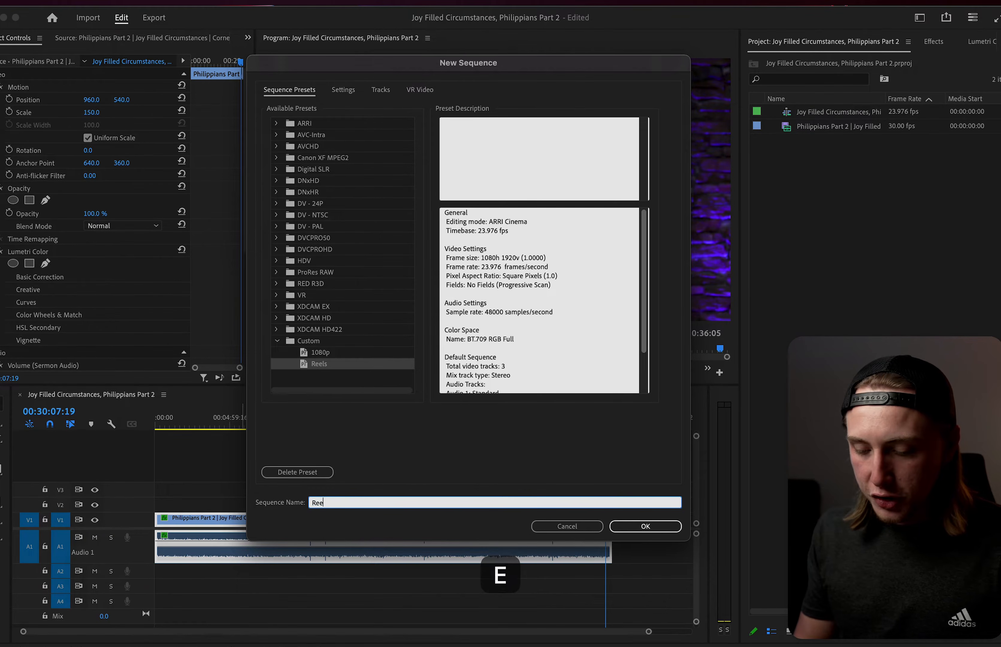
{"action": "type", "text": "l 1"}
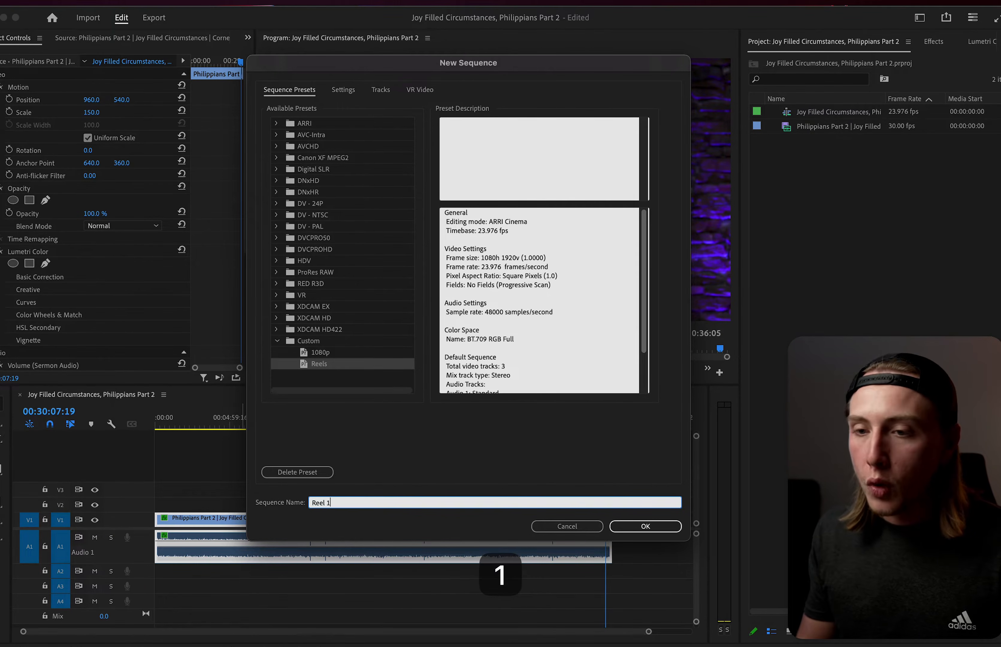
{"action": "left_click", "coordinate": [421, 439]}
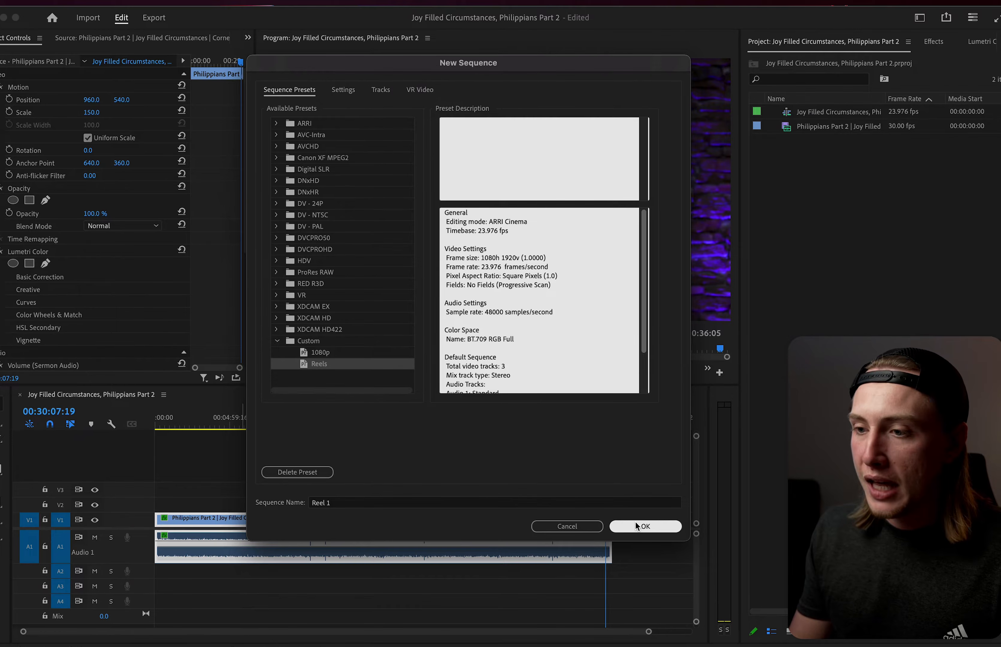
{"action": "left_click", "coordinate": [638, 529]}
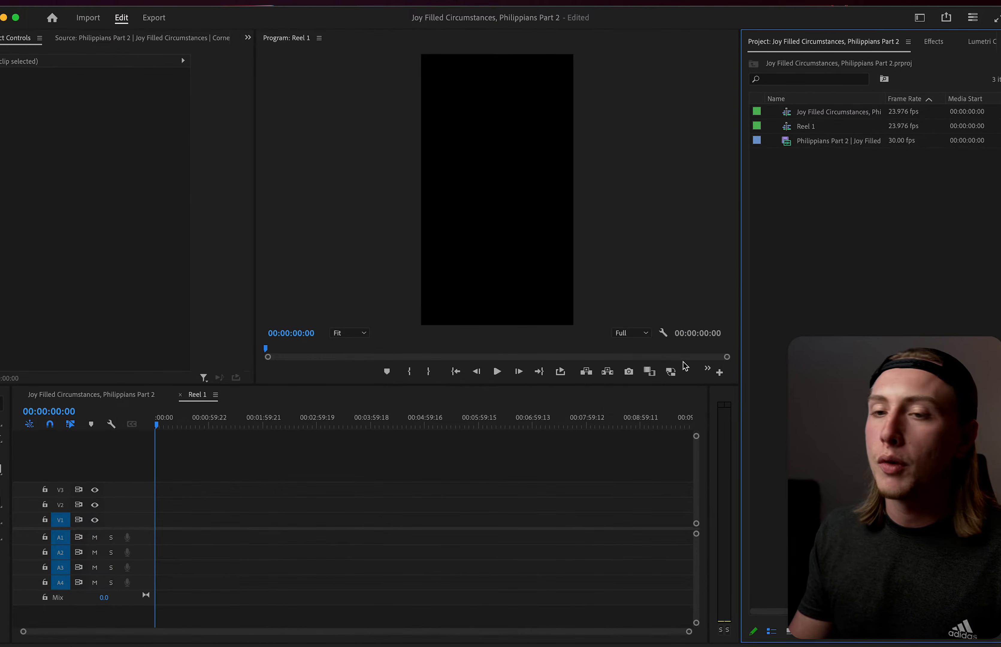
Copy the full sermon clip with its audio from the Joy Filled Circumstances sequence and paste it into the Reel 1 sequence.
{"action": "left_click", "coordinate": [83, 396]}
{"action": "left_click_drag", "start_coordinate": [248, 451], "coordinate": [336, 547]}
{"action": "key", "text": "super+c"}
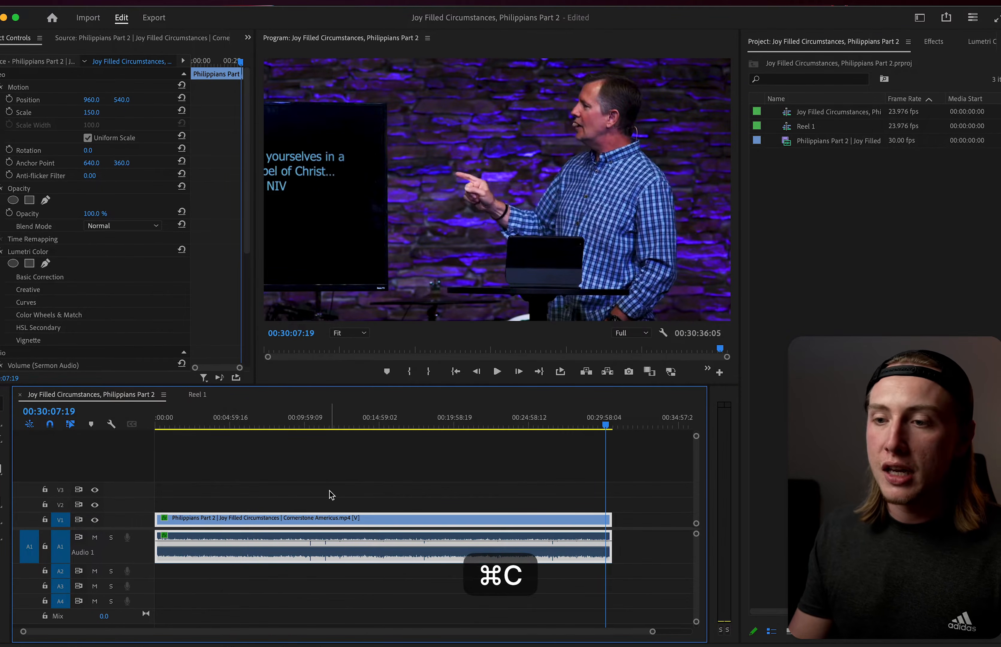
{"action": "left_click", "coordinate": [198, 394]}
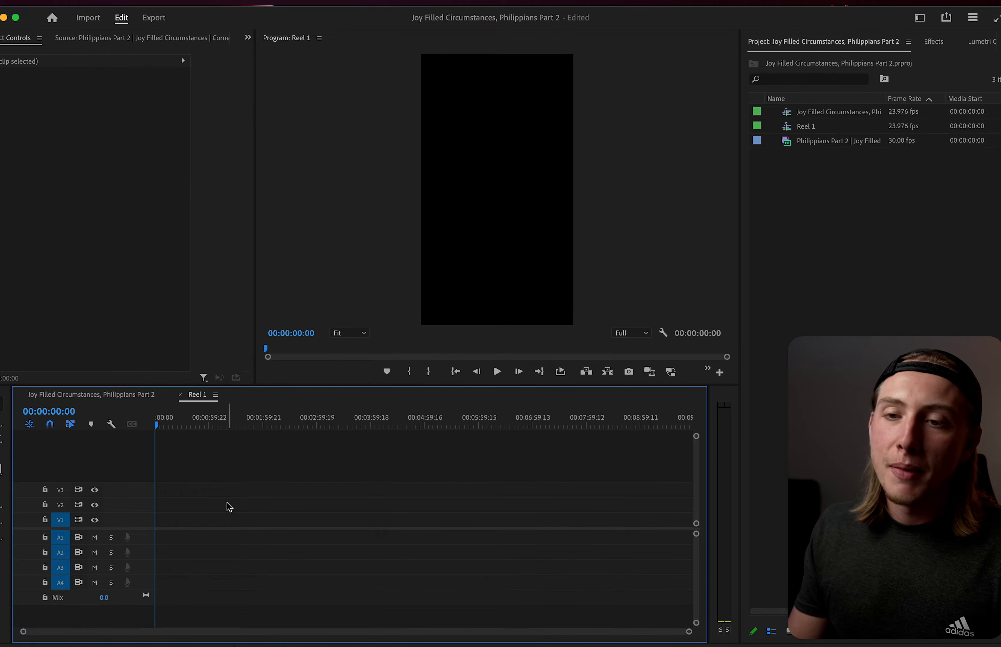
{"action": "key", "text": "super+v"}
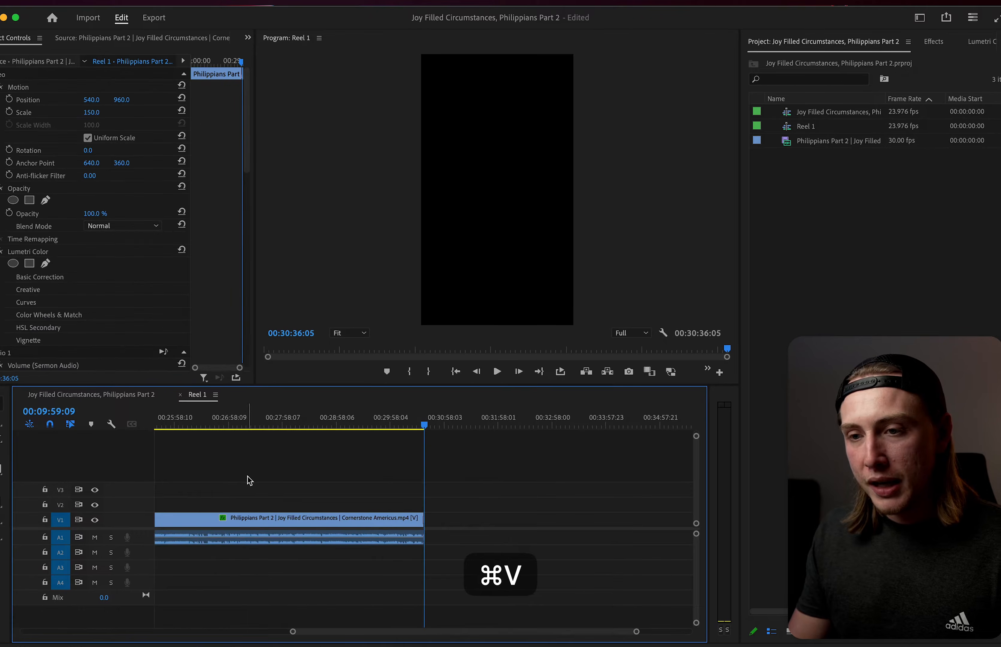
{"action": "left_click", "coordinate": [248, 476]}
{"action": "scroll", "coordinate": [248, 476], "scroll_direction": "down", "scroll_amount": 4}
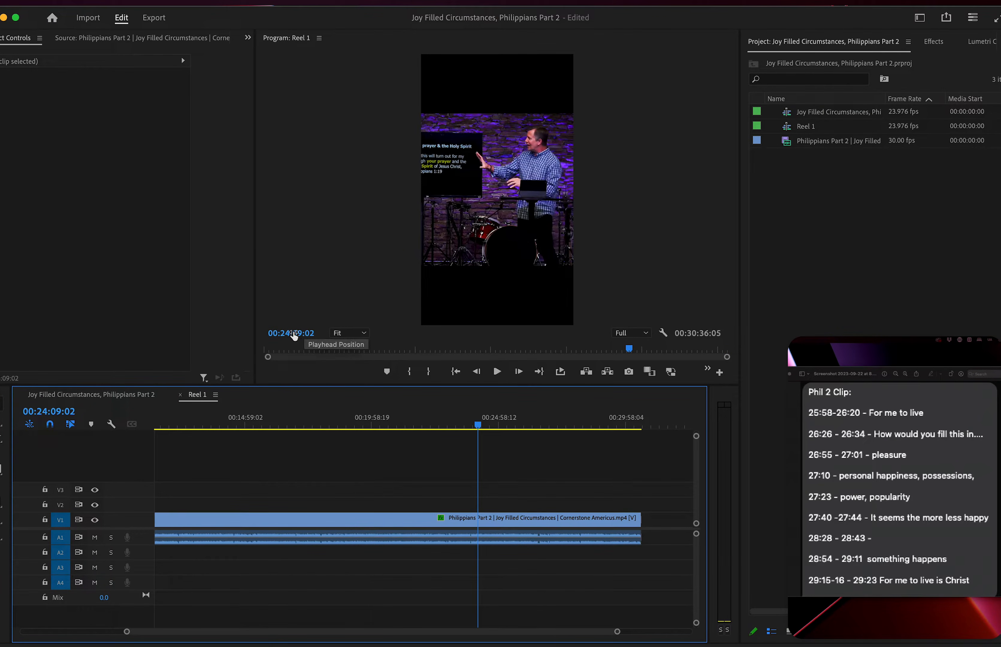
Move the playhead in Reel 1 to about 00:25:56, just before the first passage in the clip notes.
{"action": "left_click_drag", "start_coordinate": [474, 426], "coordinate": [474, 426]}
{"action": "left_click", "coordinate": [630, 349]}
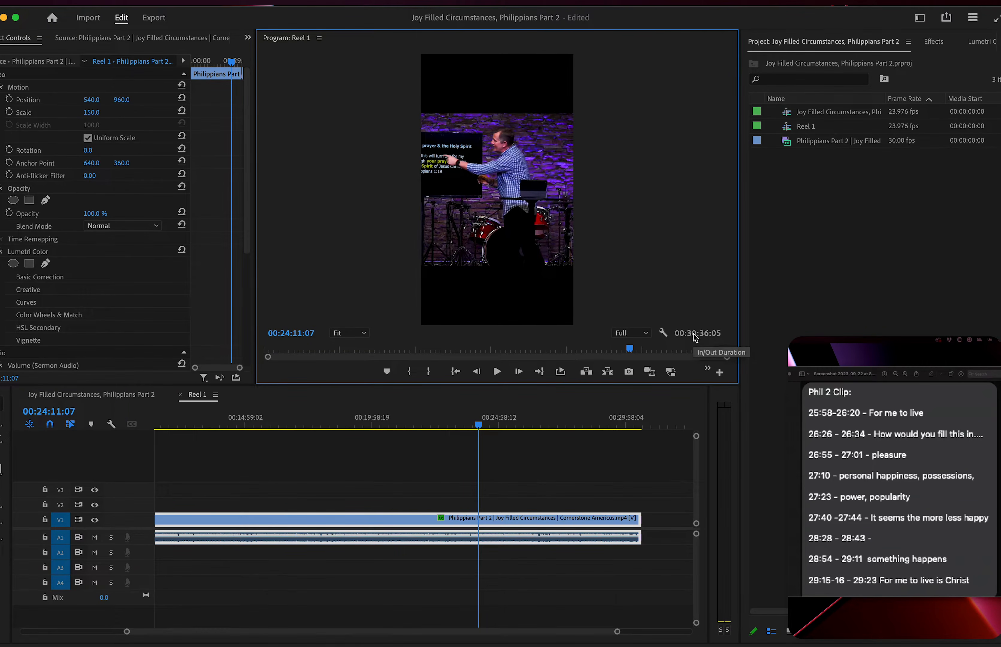
{"action": "scroll", "coordinate": [428, 475], "scroll_direction": "up", "scroll_amount": 2}
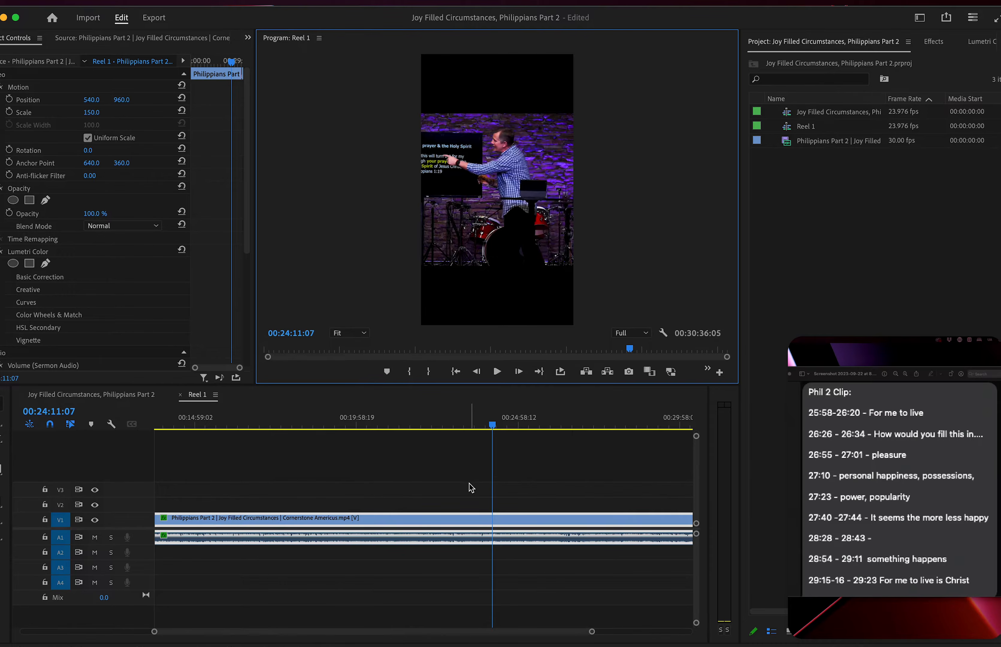
{"action": "scroll", "coordinate": [474, 484], "scroll_direction": "up", "scroll_amount": 1}
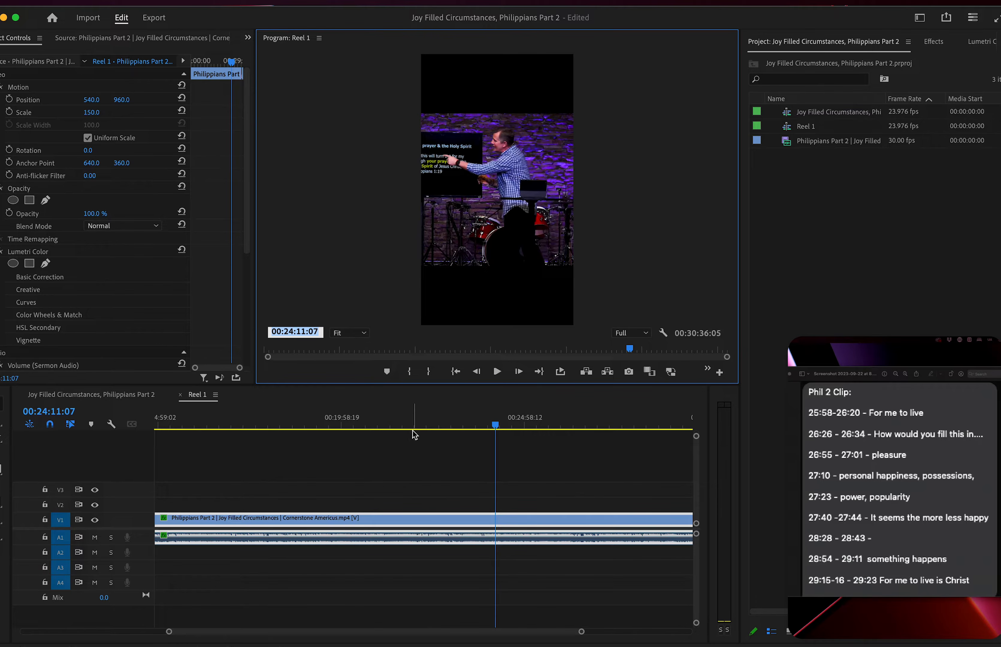
{"action": "left_click", "coordinate": [442, 440]}
{"action": "left_click_drag", "start_coordinate": [474, 417], "coordinate": [560, 417]}
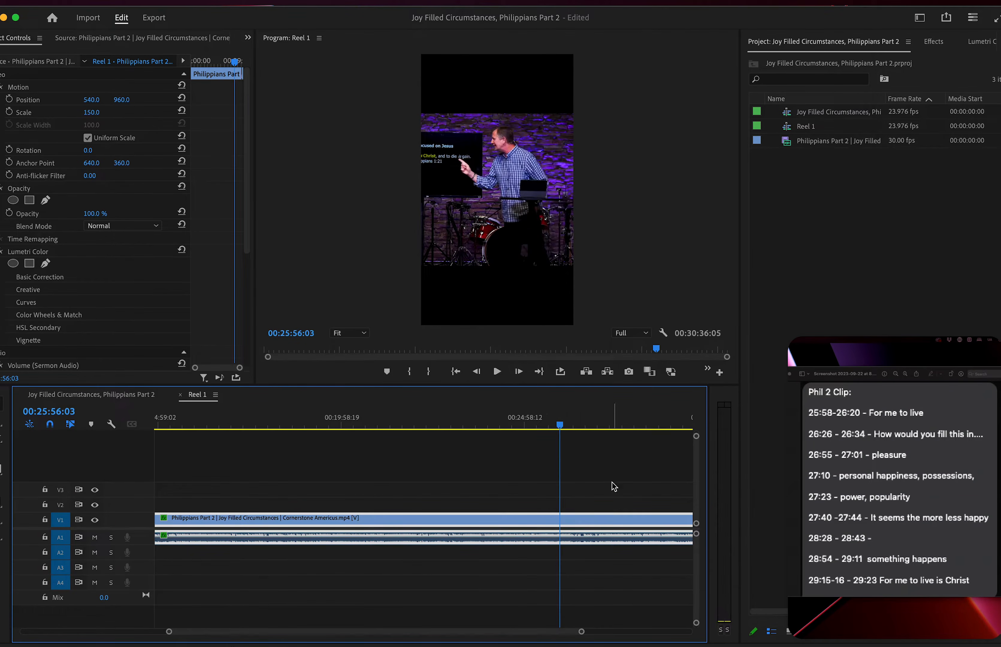
Try splitting the sermon clip at 00:25:56:03, then undo the edits.
{"action": "key", "text": "equal"}
{"action": "key", "text": "super+k"}
{"action": "key", "text": "super+x"}
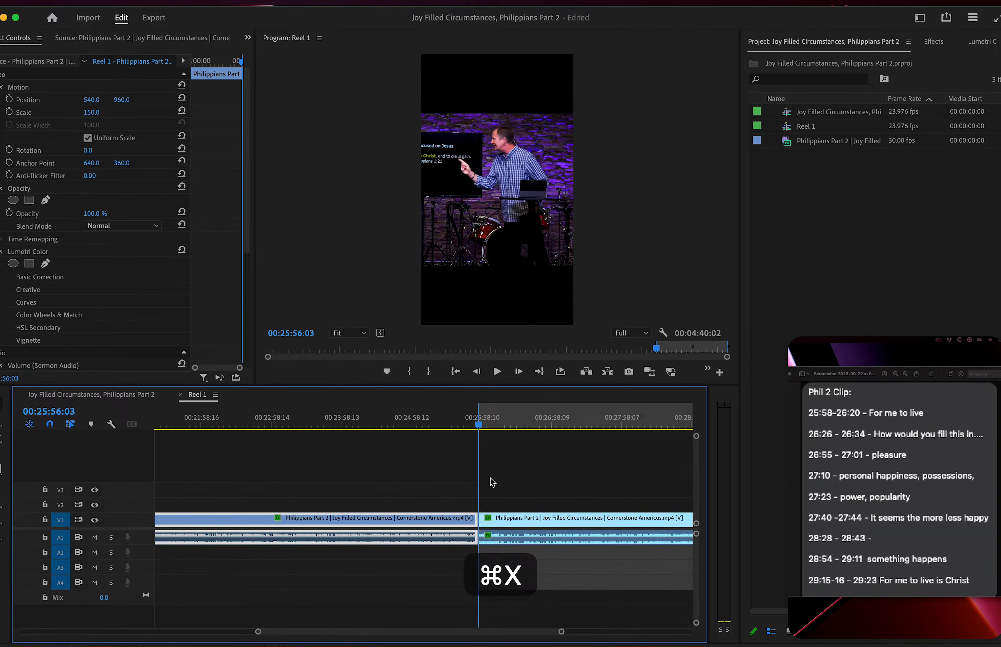
{"action": "key", "text": "super+z"}
{"action": "key", "text": "super+z"}
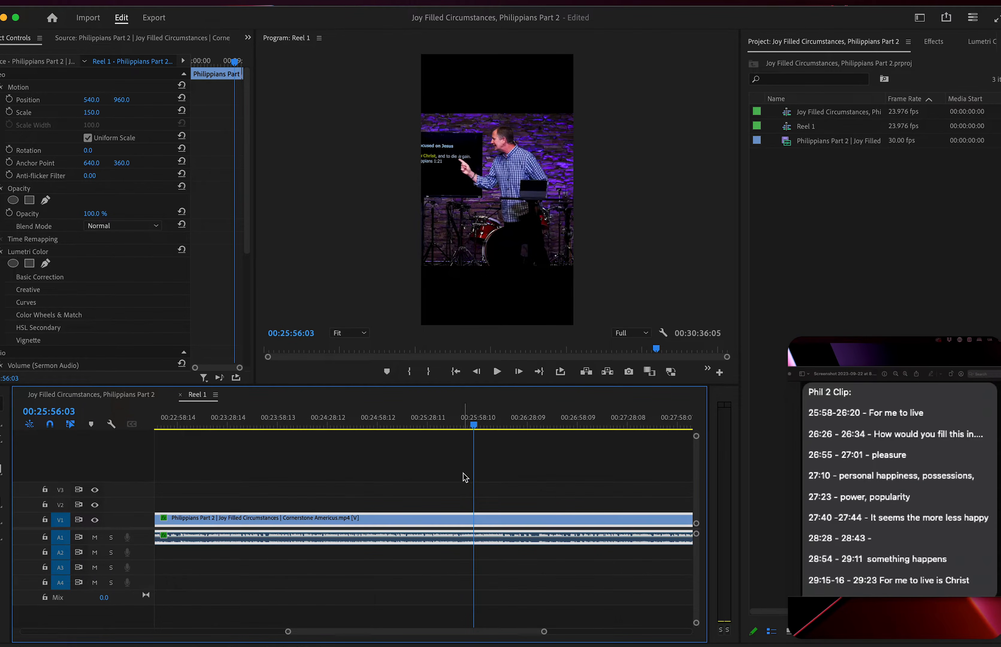
Enlarge the A1 track to show the audio waveform and place the playhead at 00:25:54:13.
{"action": "key", "text": "equal"}
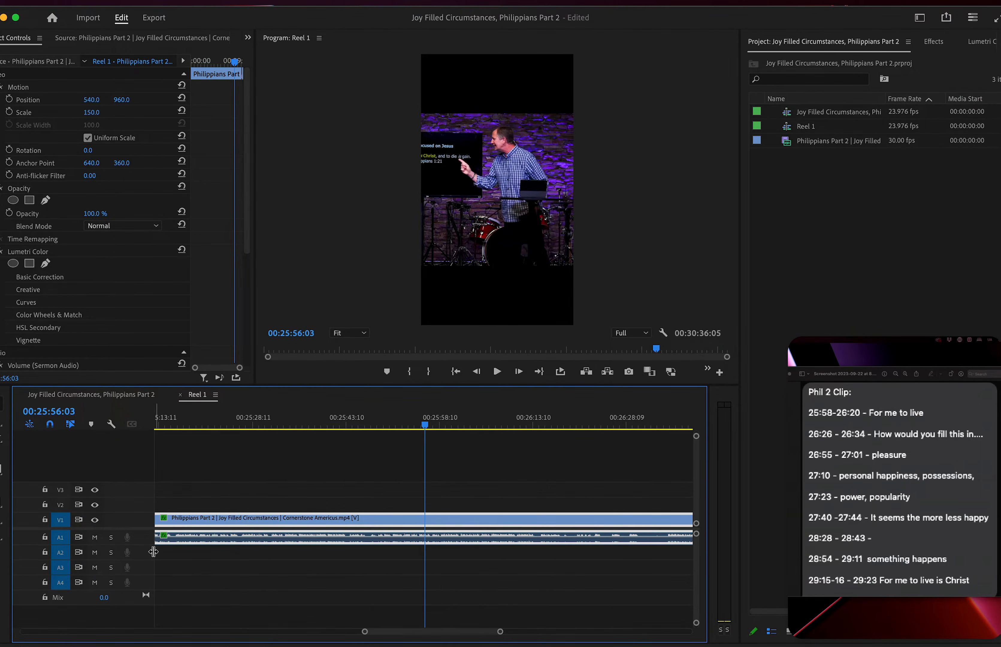
{"action": "left_click_drag", "start_coordinate": [148, 544], "coordinate": [150, 568]}
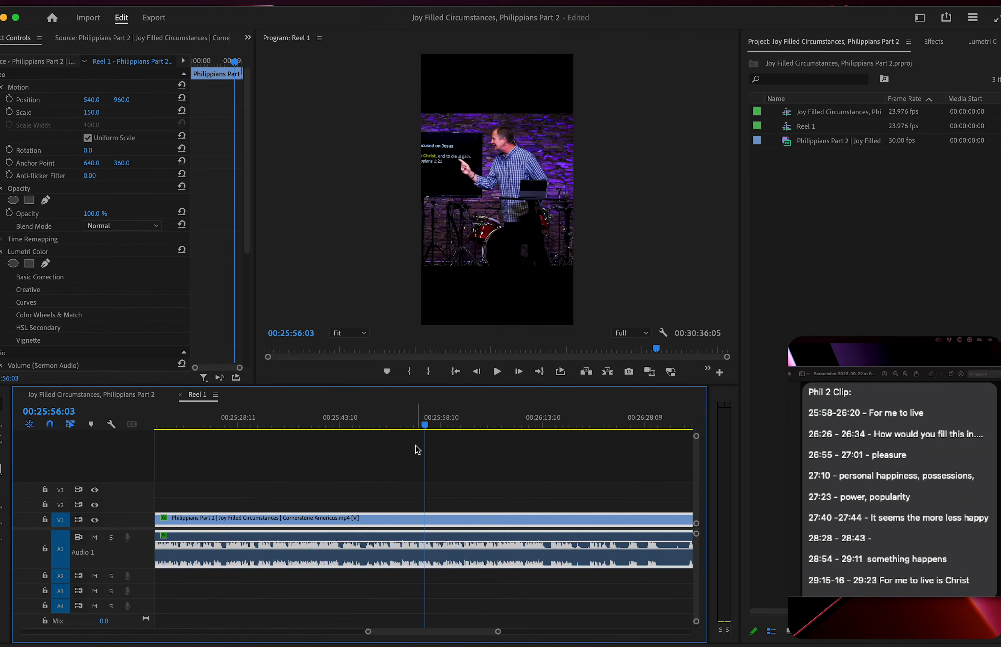
{"action": "left_click", "coordinate": [416, 421]}
{"action": "key", "text": "equal"}
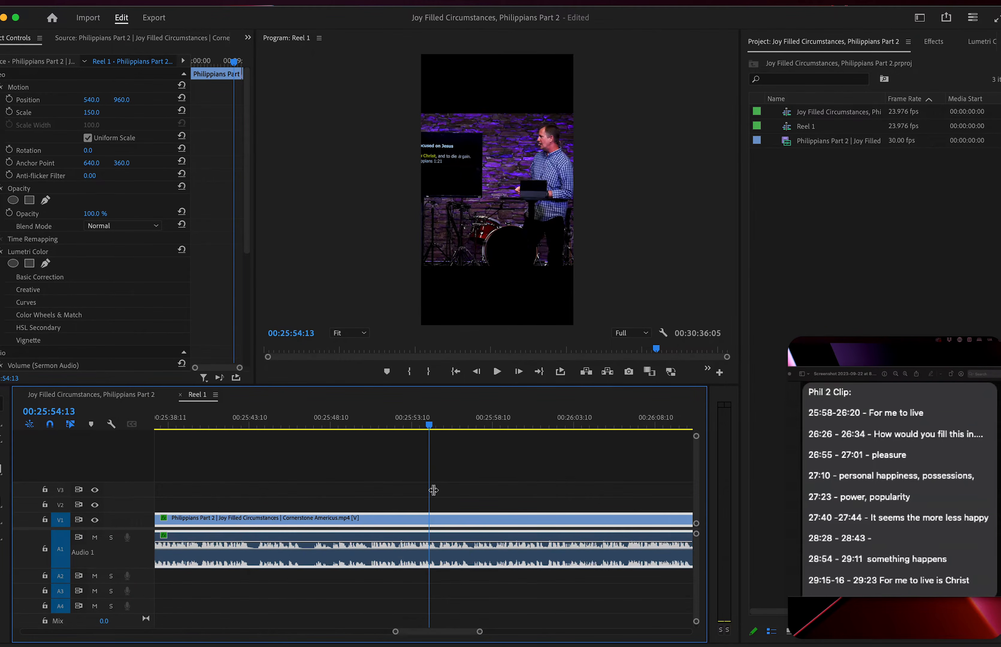
Try a cut in the sermon clip at 00:25:54:13 and undo it.
{"action": "key", "text": "x"}
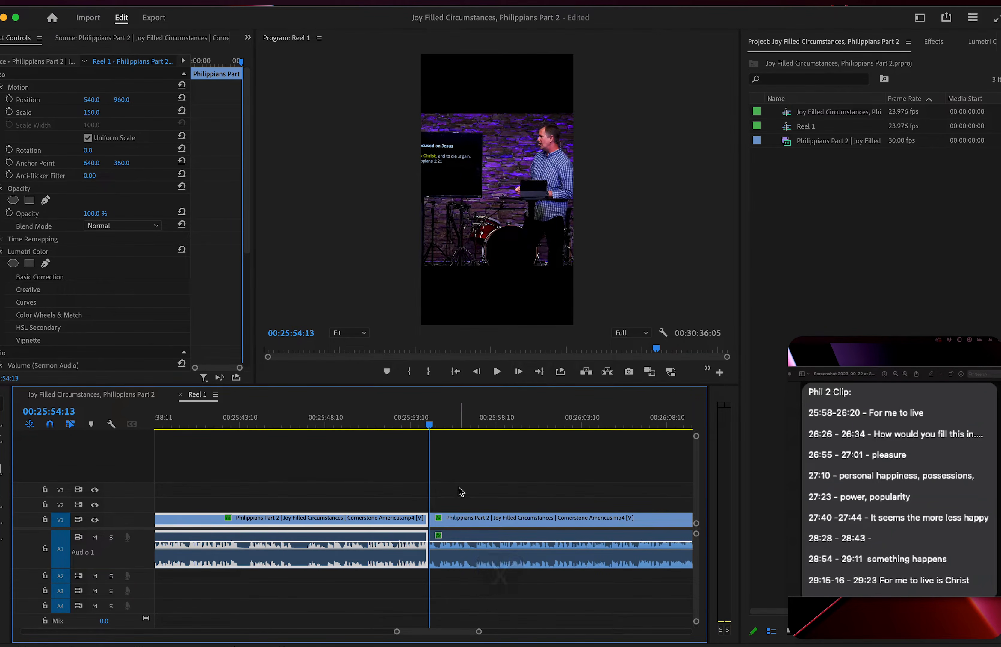
{"action": "key", "text": "super+z"}
{"action": "key", "text": "x"}
{"action": "key", "text": "super+z"}
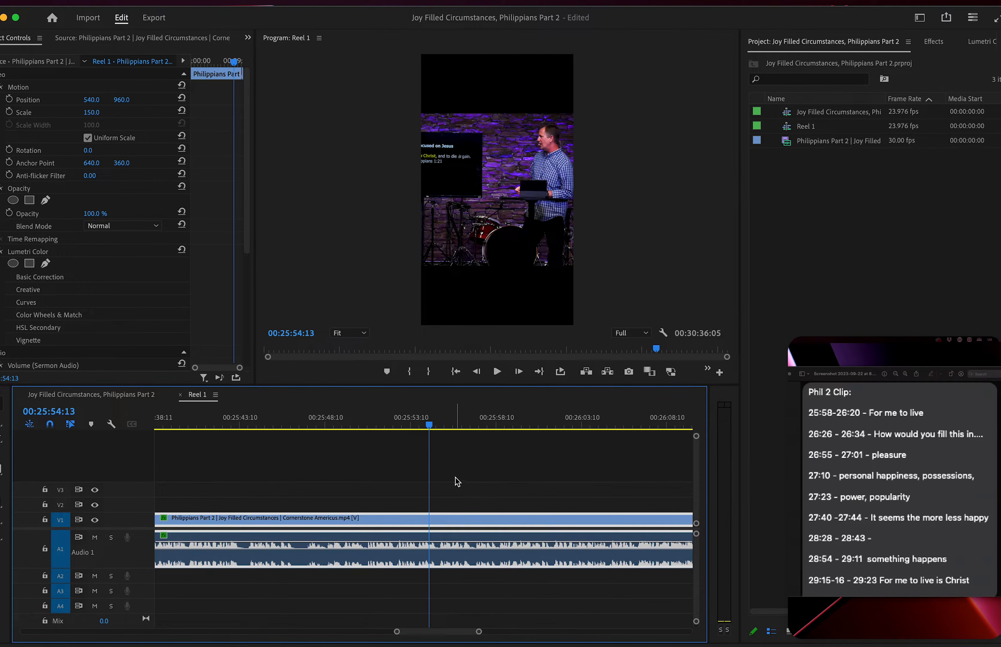
Play the lead-in to the "For me to live" passage and split the sermon clip at its start, 00:25:55:03.
{"action": "key", "text": "space"}
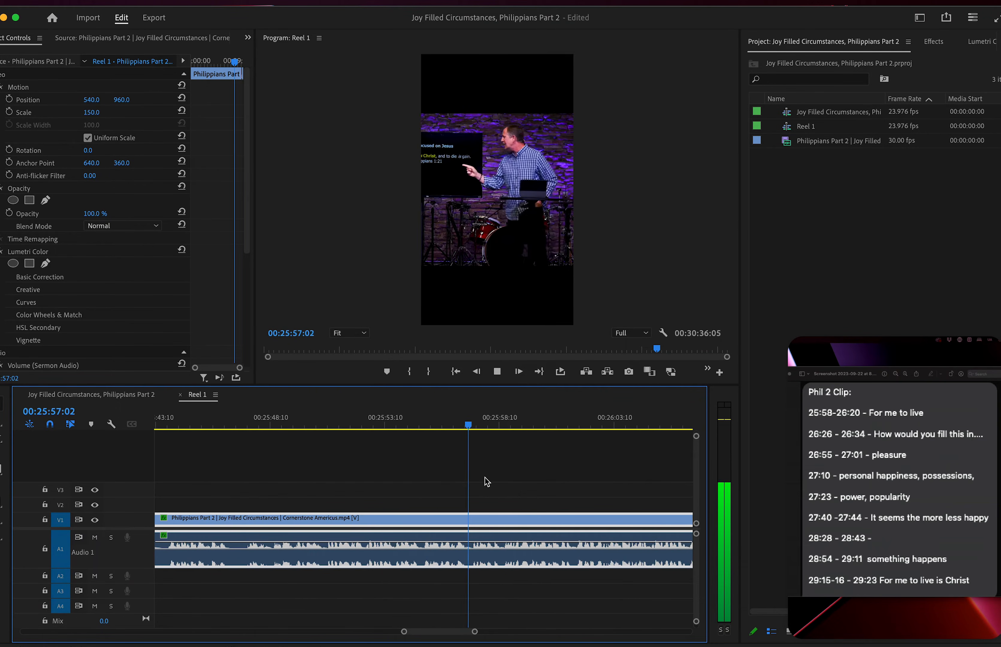
{"action": "key", "text": "space"}
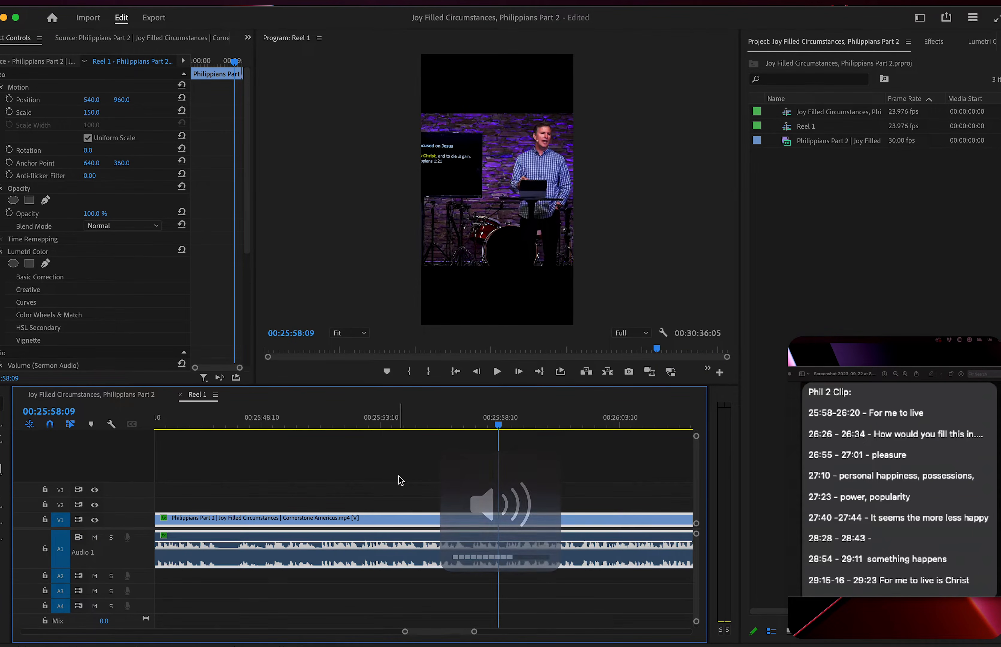
{"action": "left_click", "coordinate": [382, 417]}
{"action": "key", "text": "space"}
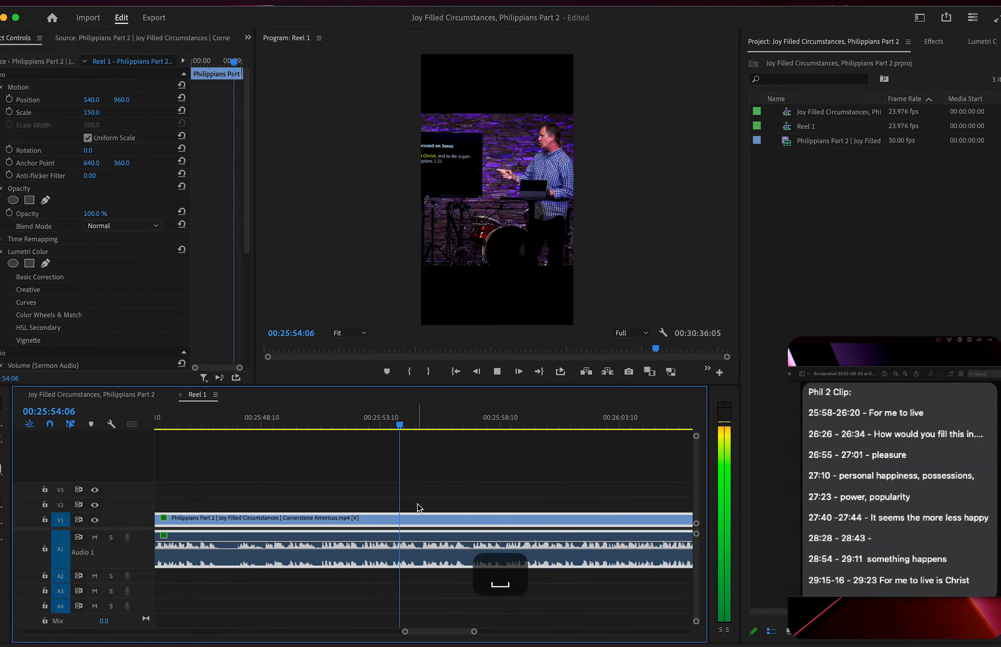
{"action": "key", "text": "="}
{"action": "key", "text": "space"}
{"action": "key", "text": "x"}
{"action": "scroll", "coordinate": [474, 493], "scroll_direction": "down", "scroll_amount": 2}
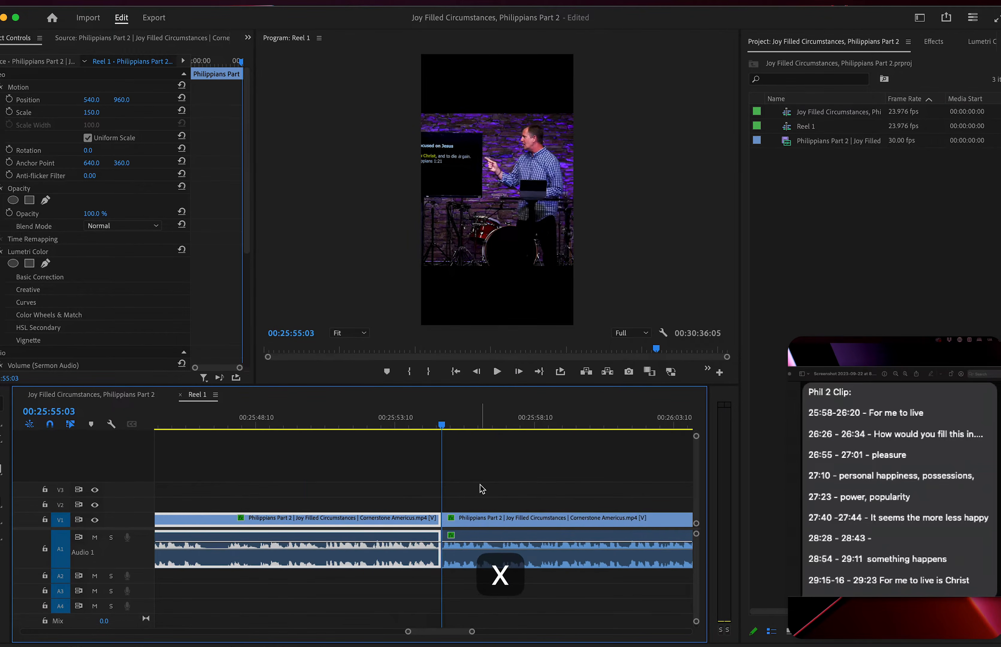
Play through the "For me to live" passage and split the sermon clip at its end, 00:26:20:01.
{"action": "scroll", "coordinate": [479, 489], "scroll_direction": "right", "scroll_amount": 3}
{"action": "key", "text": "space"}
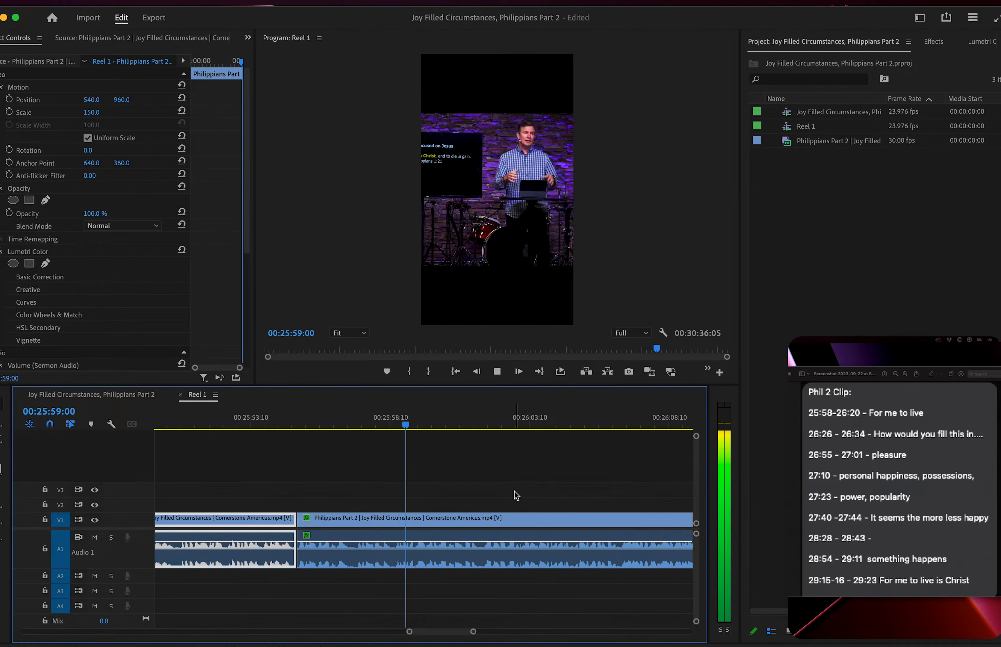
{"action": "key", "text": "space"}
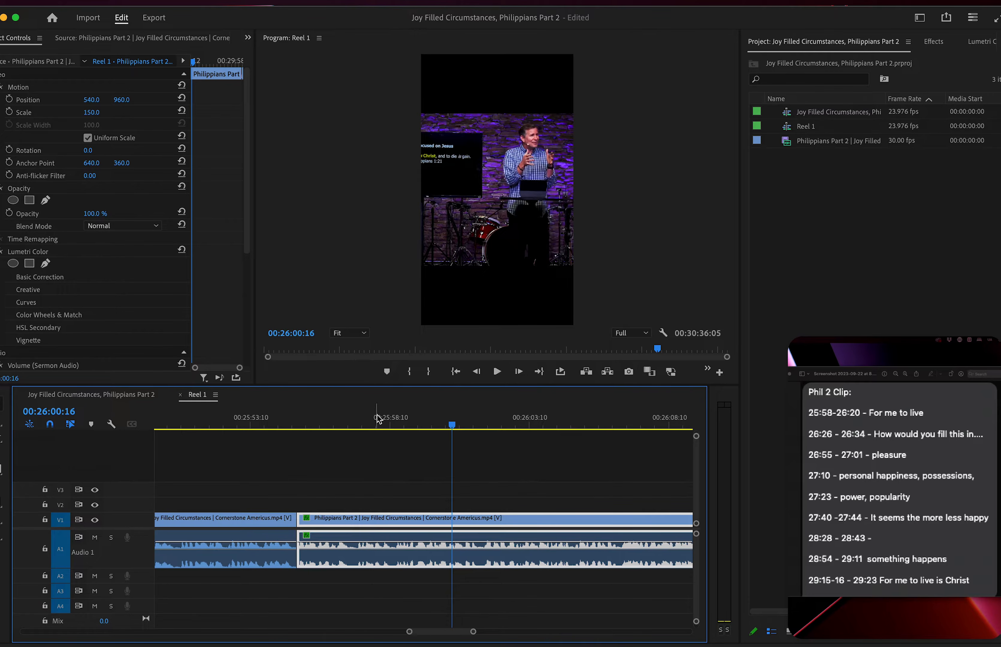
{"action": "key", "text": "space"}
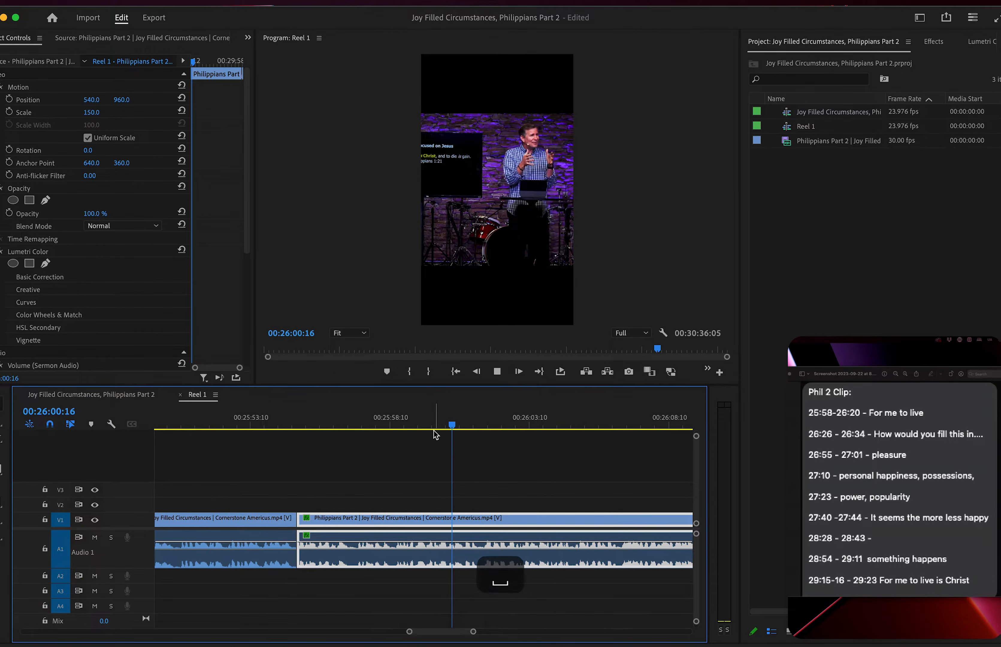
{"action": "key", "text": "l"}
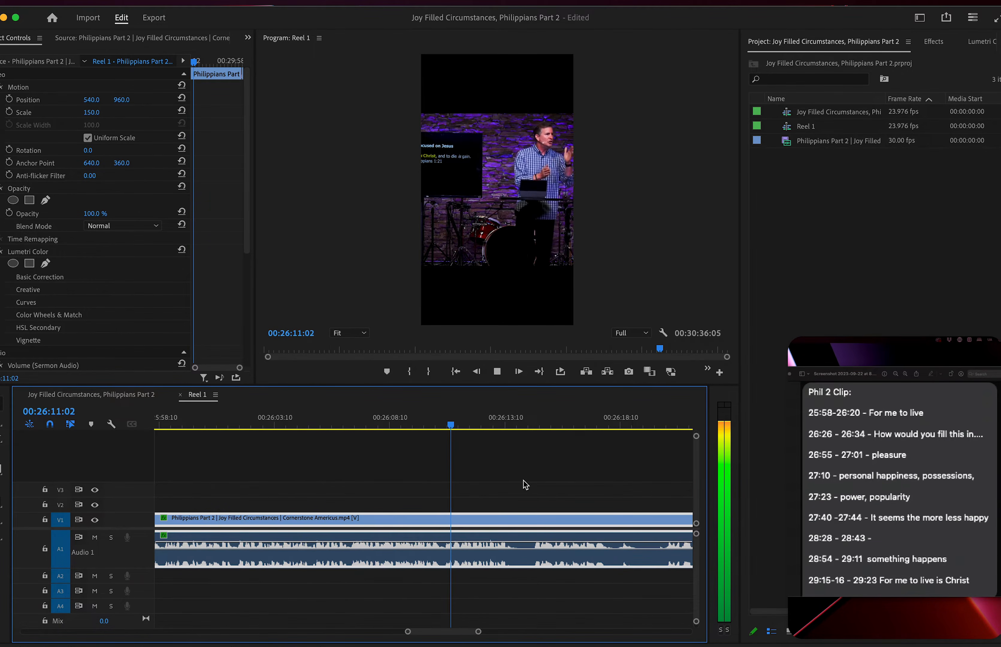
{"action": "scroll", "coordinate": [450, 472], "scroll_direction": "up", "scroll_amount": 3}
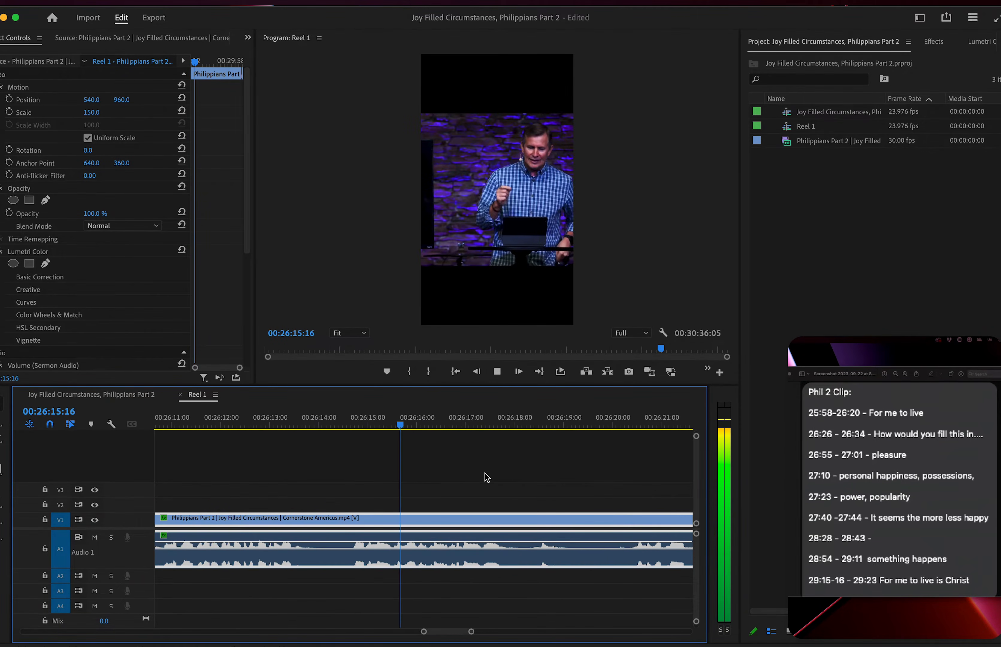
{"action": "scroll", "coordinate": [485, 474], "scroll_direction": "right", "scroll_amount": 3}
{"action": "key", "text": "space"}
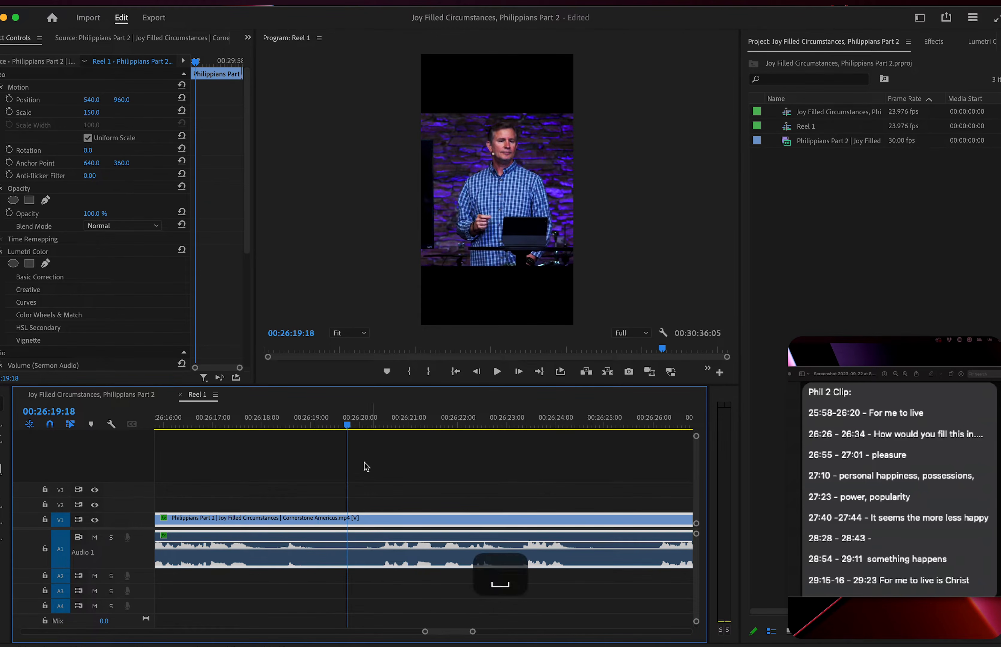
{"action": "key", "text": "l"}
{"action": "key", "text": "space"}
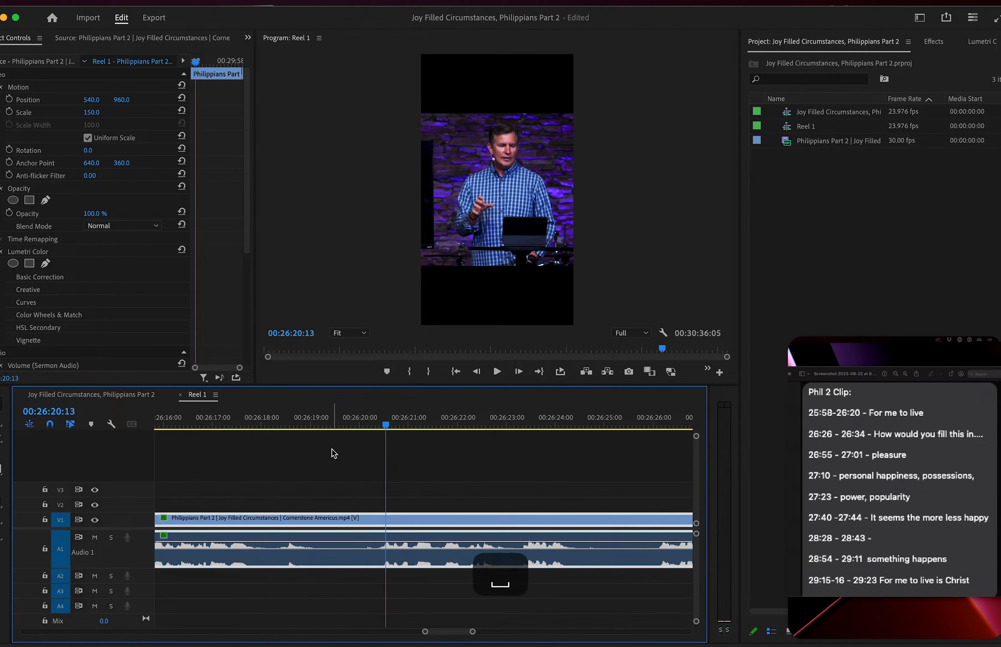
{"action": "left_click_drag", "start_coordinate": [266, 434], "coordinate": [364, 438]}
{"action": "key", "text": "x"}
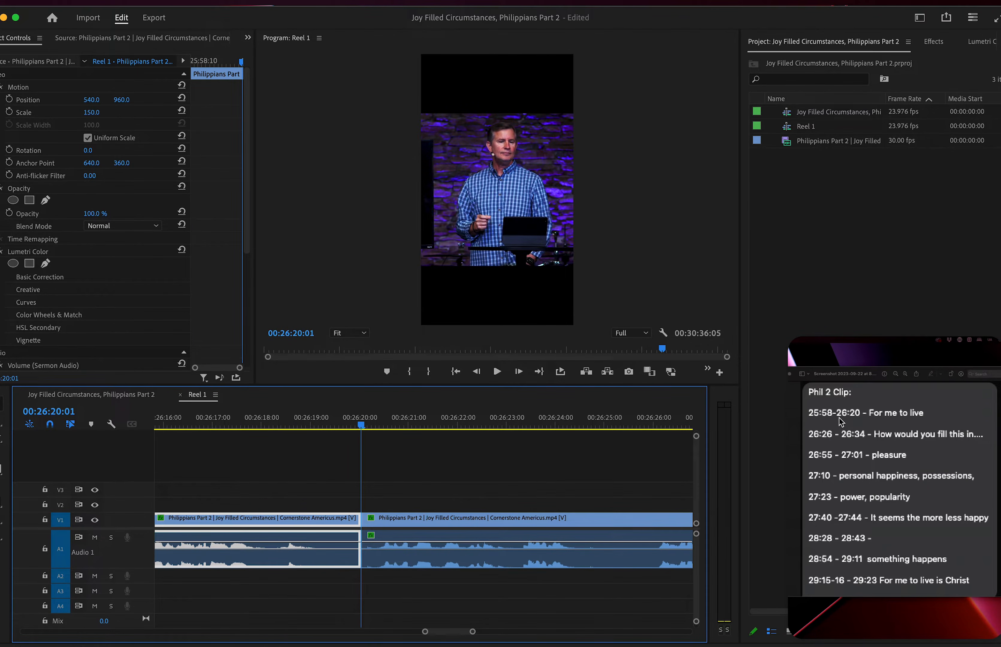
Play on to the "How would you fill this in" passage and split the clip at its start, 00:26:26:01.
{"action": "scroll", "coordinate": [447, 481], "scroll_direction": "down", "scroll_amount": 5}
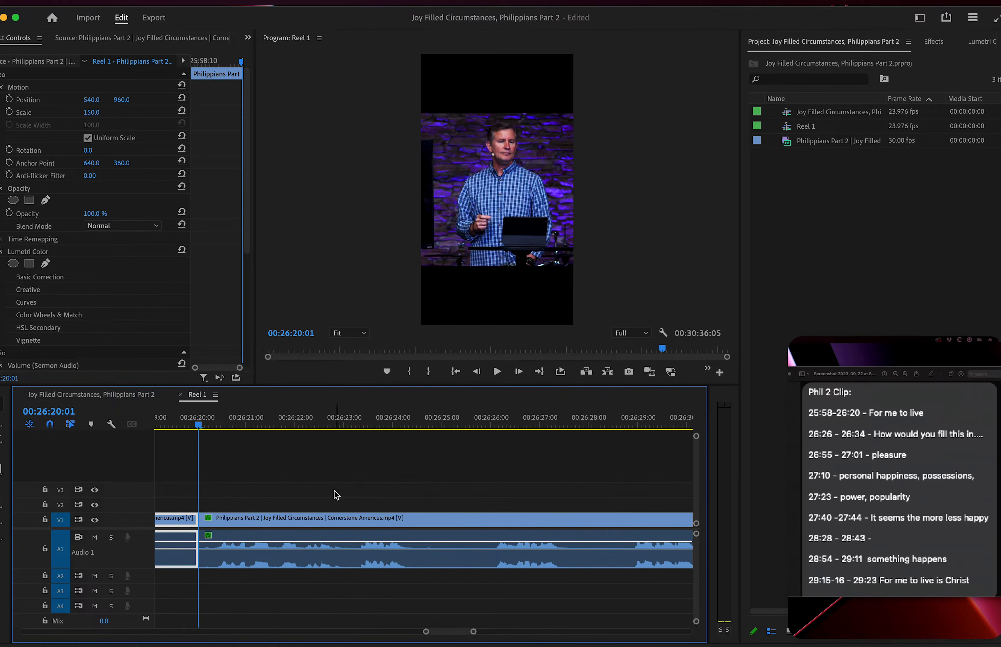
{"action": "key", "text": "space"}
{"action": "key", "text": "minus"}
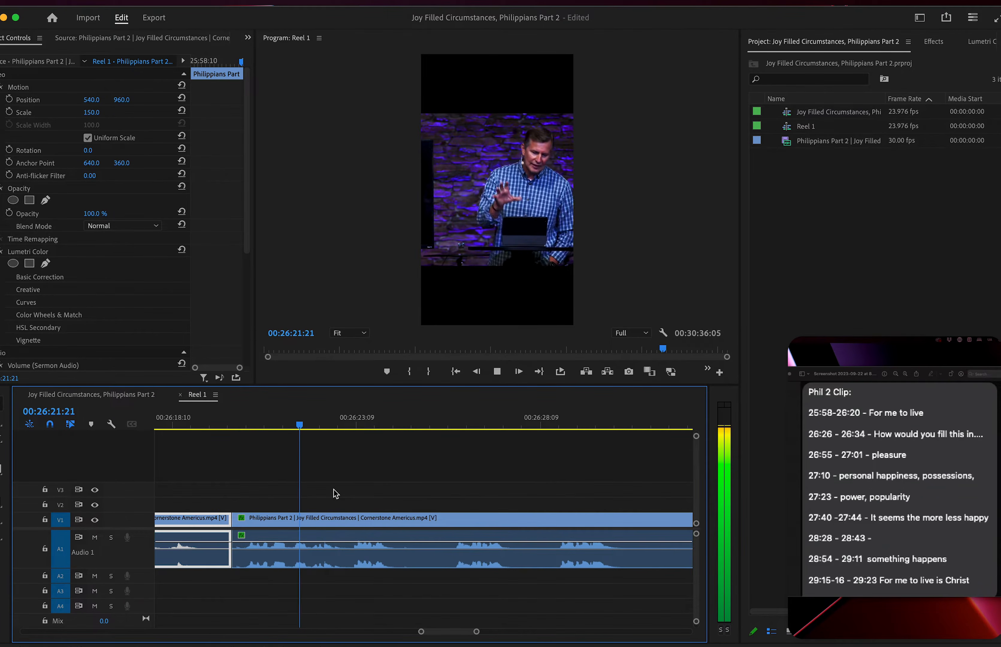
{"action": "key", "text": "l"}
{"action": "key", "text": "l"}
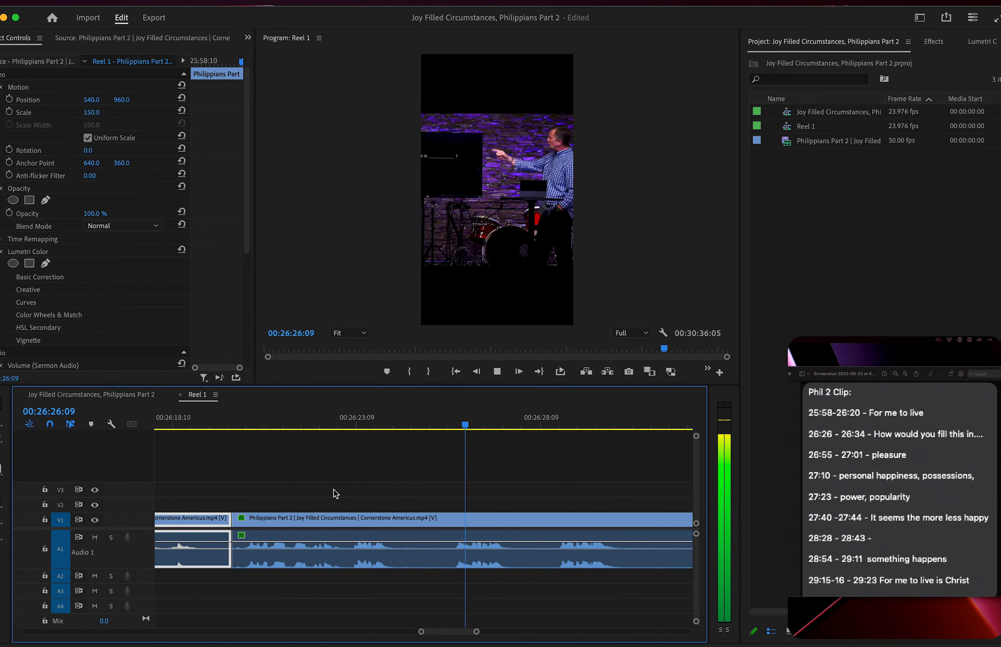
{"action": "key", "text": "space"}
{"action": "left_click", "coordinate": [453, 420]}
{"action": "key", "text": "x"}
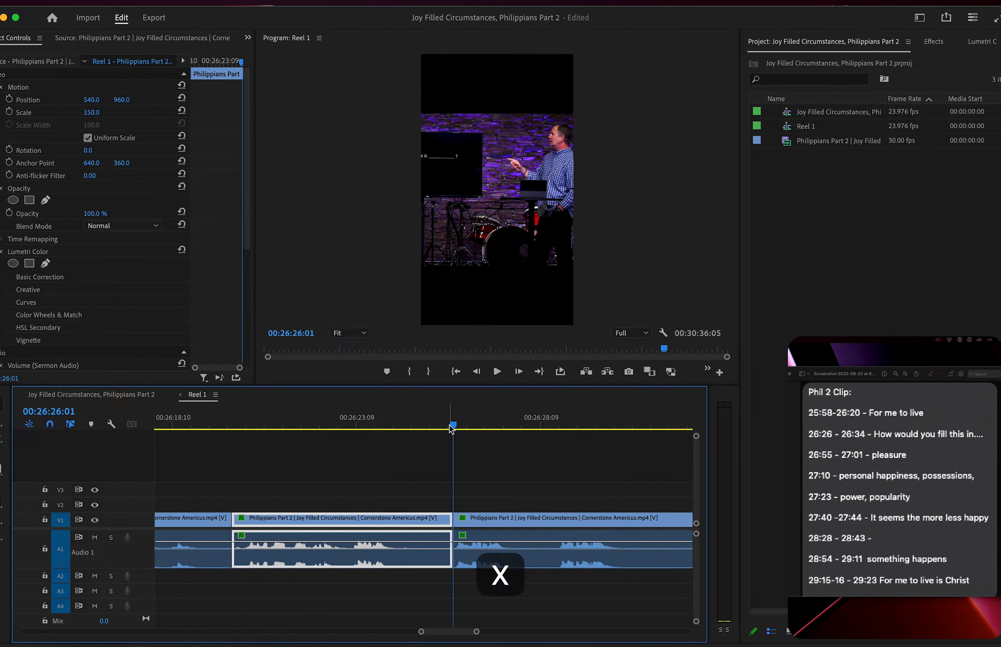
{"action": "key", "text": "BackSpace"}
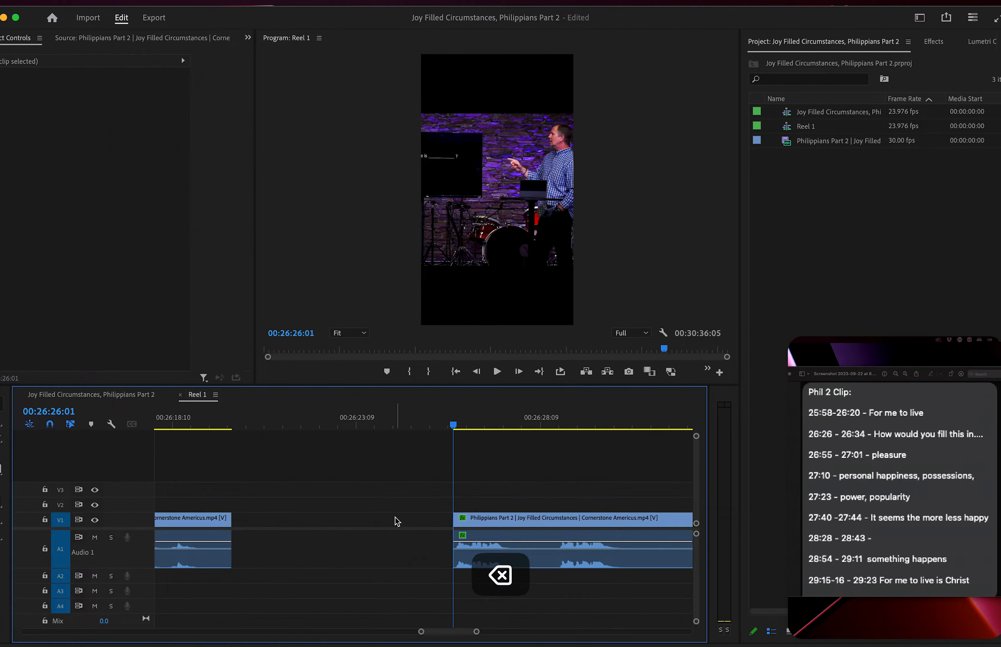
{"action": "left_click", "coordinate": [504, 422]}
{"action": "left_click_drag", "start_coordinate": [531, 523], "coordinate": [469, 524]}
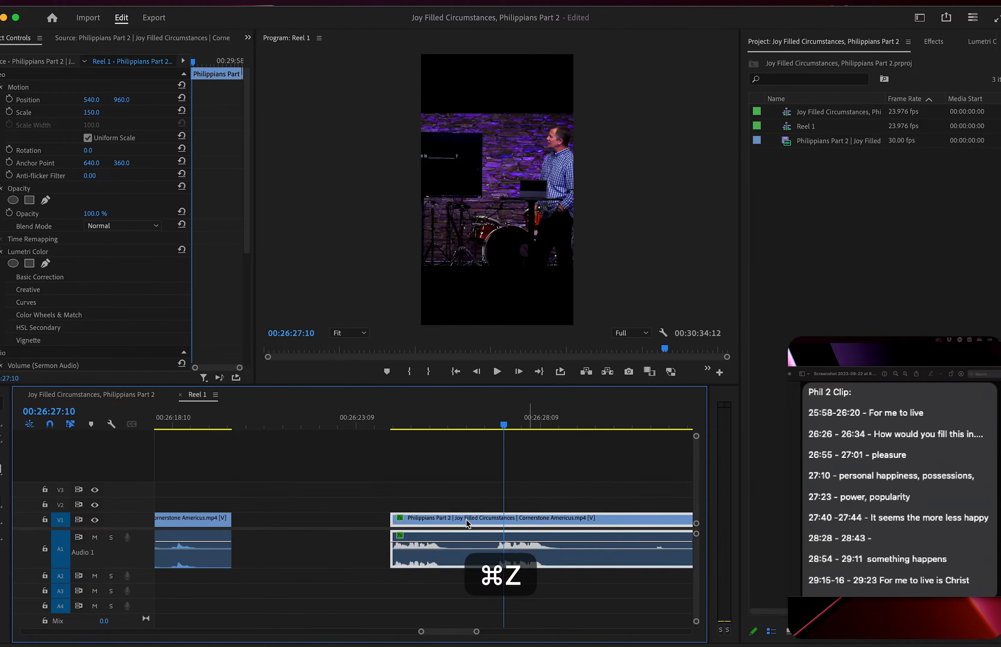
{"action": "key", "text": "super+z"}
{"action": "key", "text": "super+z"}
Delete the segment from 00:26:20:01 to 00:26:26:01 and split the clip at the end of the "How would you fill this in" passage, 00:26:34:16.
{"action": "left_click_drag", "start_coordinate": [297, 425], "coordinate": [338, 433]}
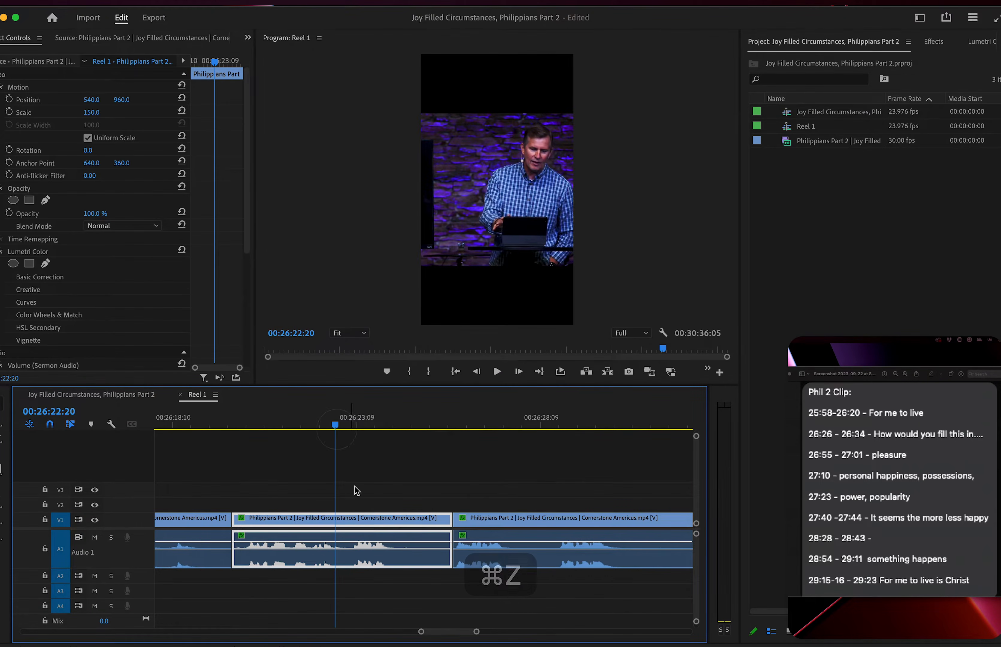
{"action": "key", "text": "BackSpace"}
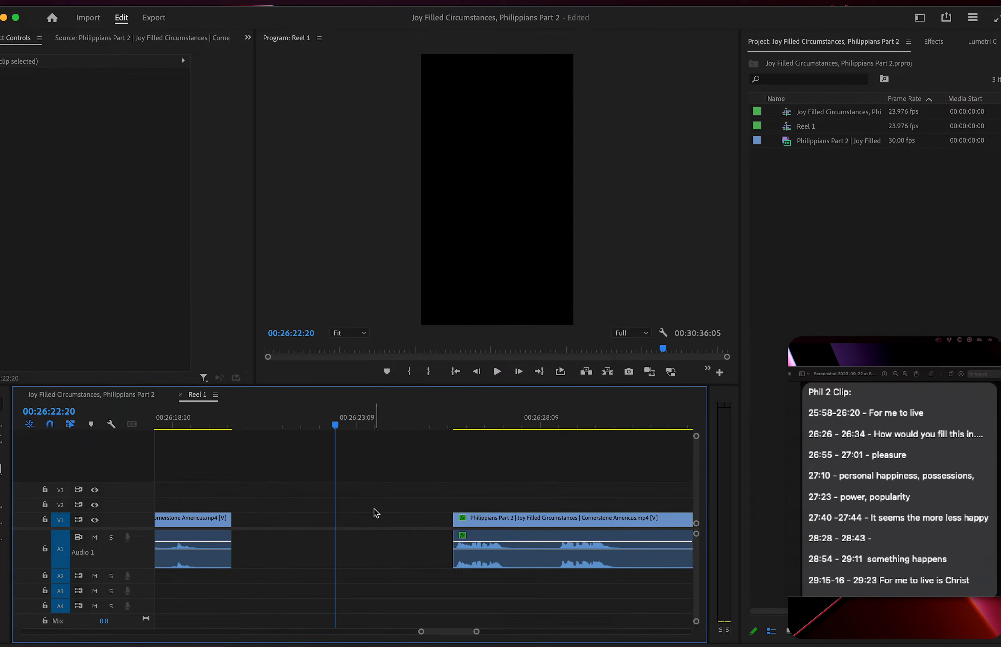
{"action": "left_click", "coordinate": [451, 414]}
{"action": "key", "text": "space"}
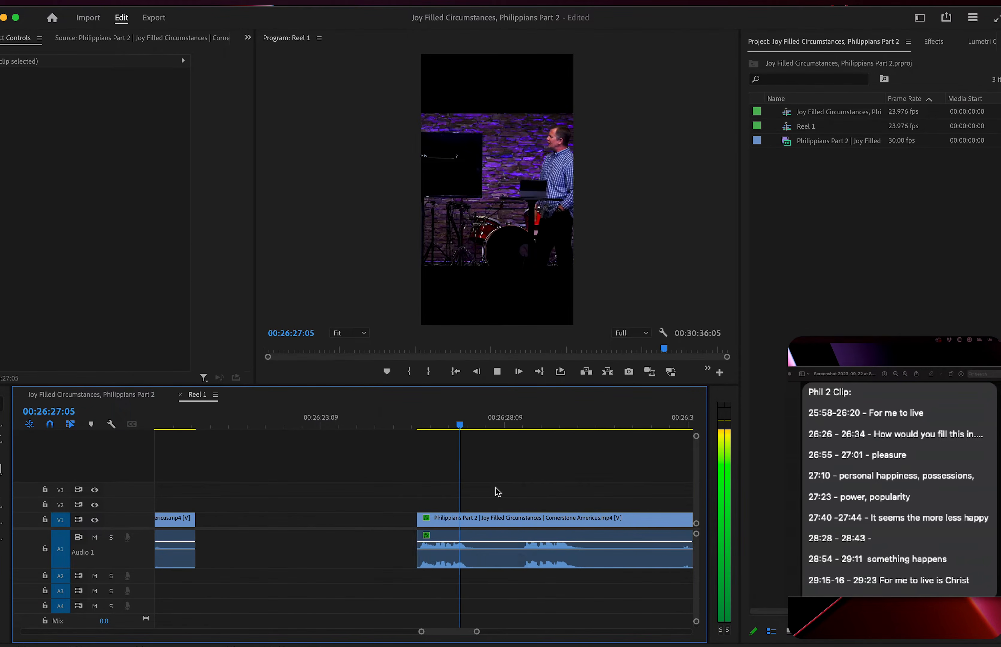
{"action": "key", "text": "l"}
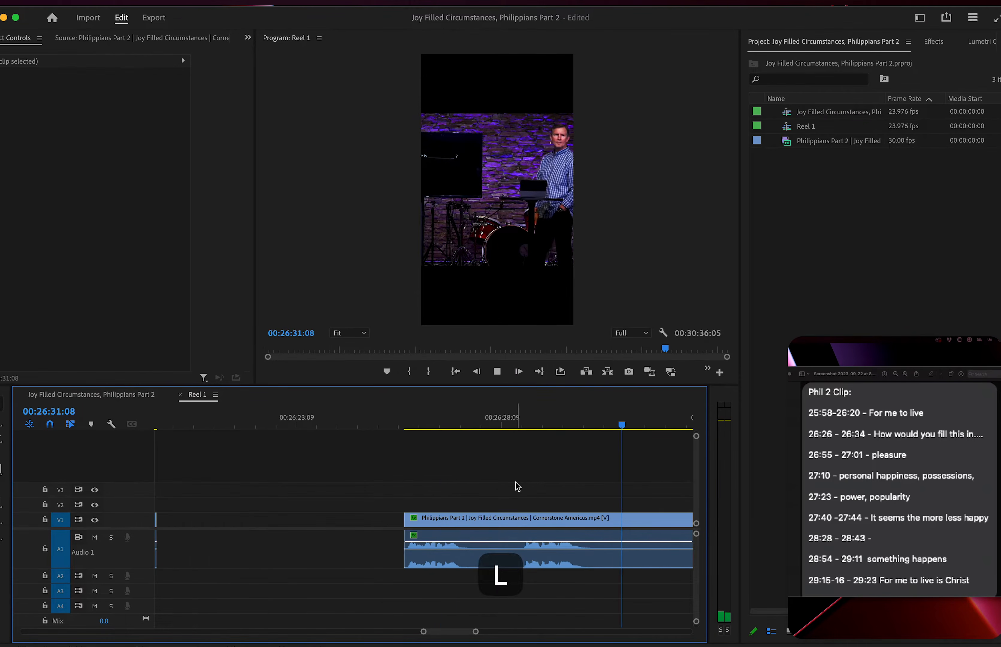
{"action": "key", "text": "space"}
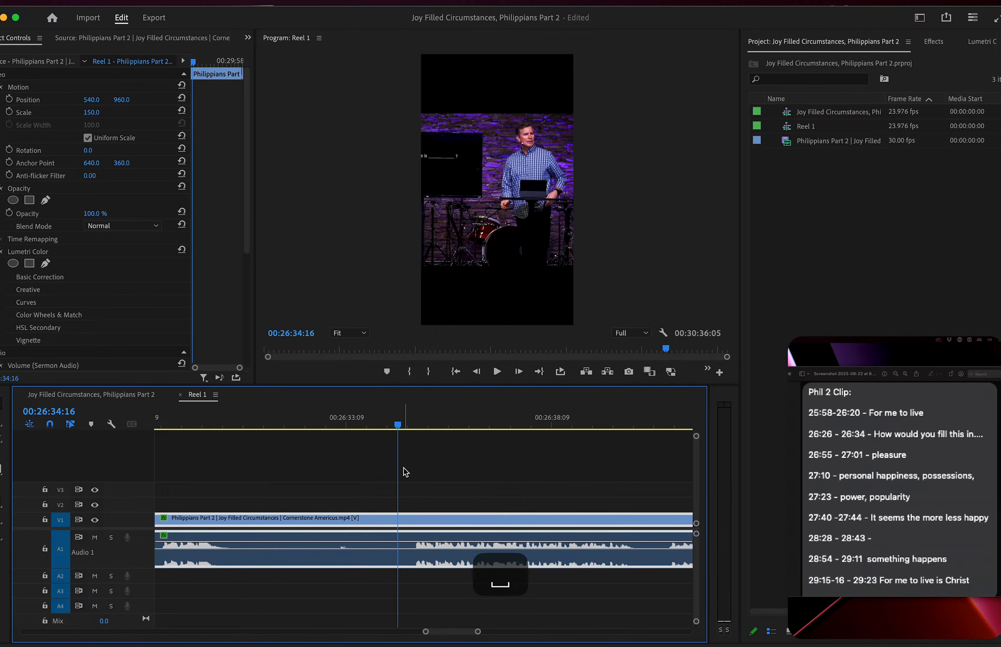
{"action": "key", "text": "super+k"}
Play on from 00:26:34 to the "pleasure" passage, stopping at 00:26:55:10.
{"action": "left_click_drag", "start_coordinate": [382, 423], "coordinate": [408, 424]}
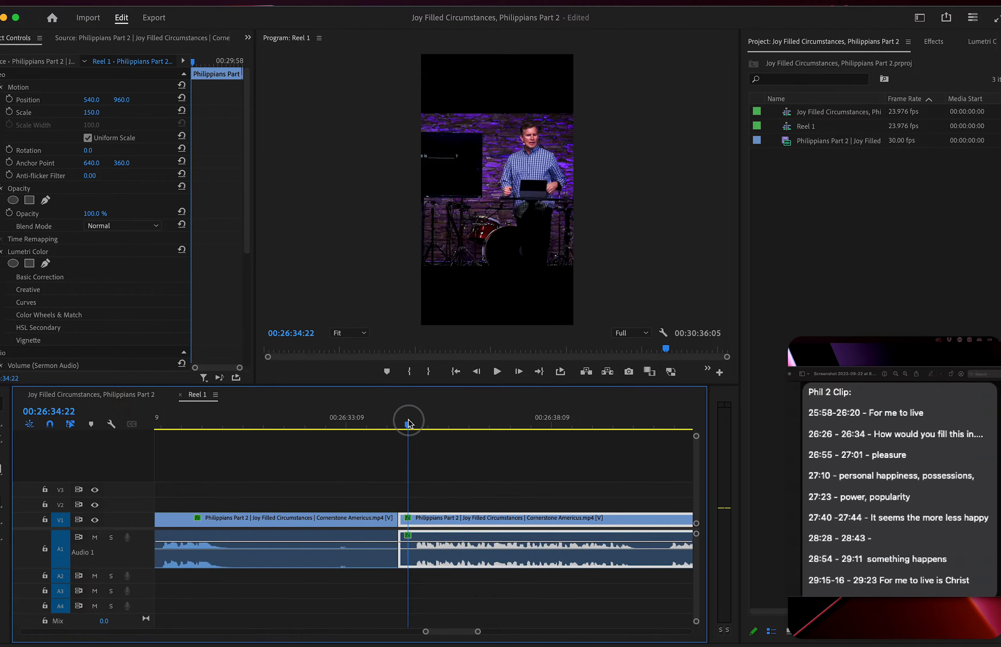
{"action": "scroll", "coordinate": [444, 509], "scroll_direction": "down", "scroll_amount": 3}
{"action": "key", "text": "space"}
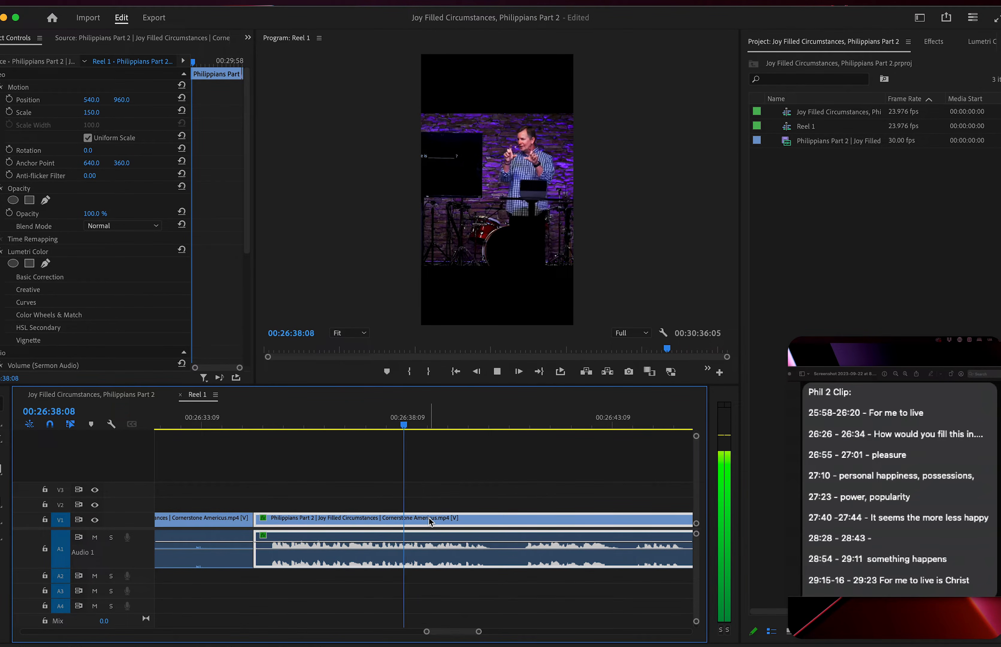
{"action": "scroll", "coordinate": [453, 548], "scroll_direction": "down", "scroll_amount": 2}
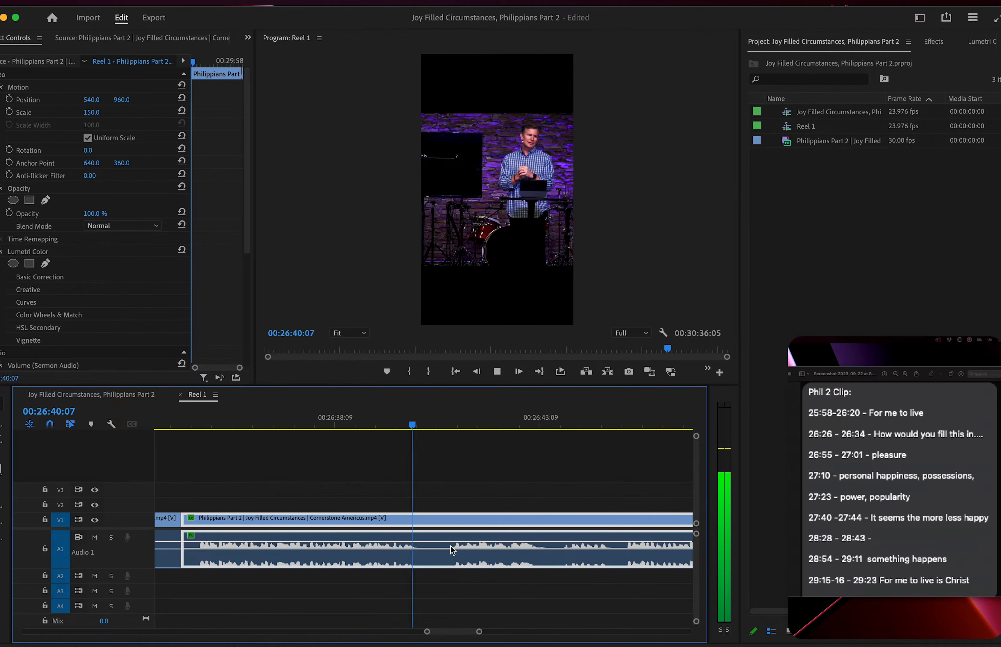
{"action": "key", "text": "space"}
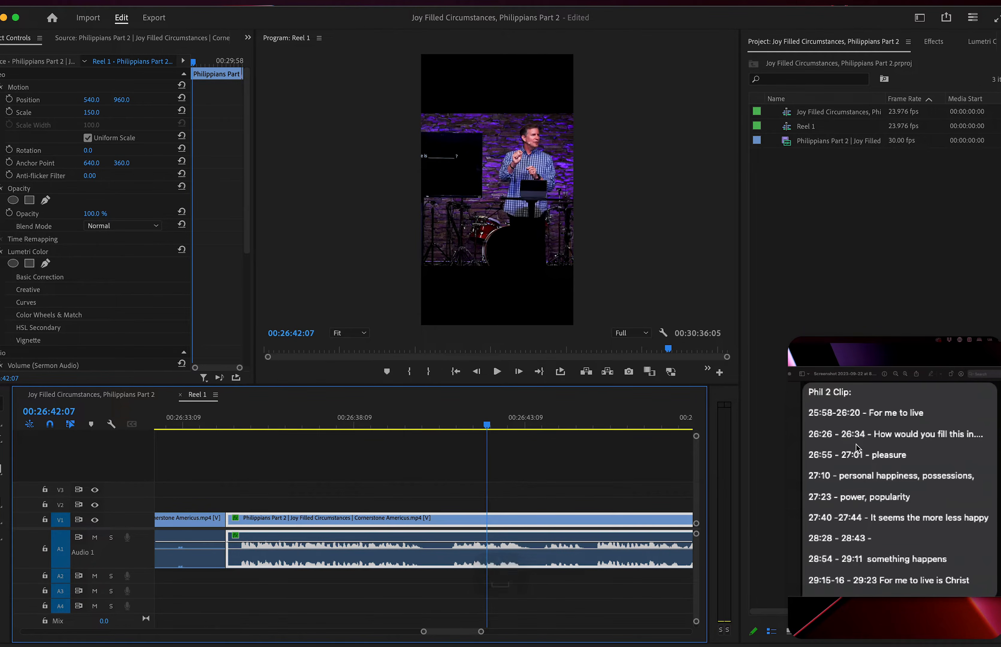
{"action": "key", "text": "space"}
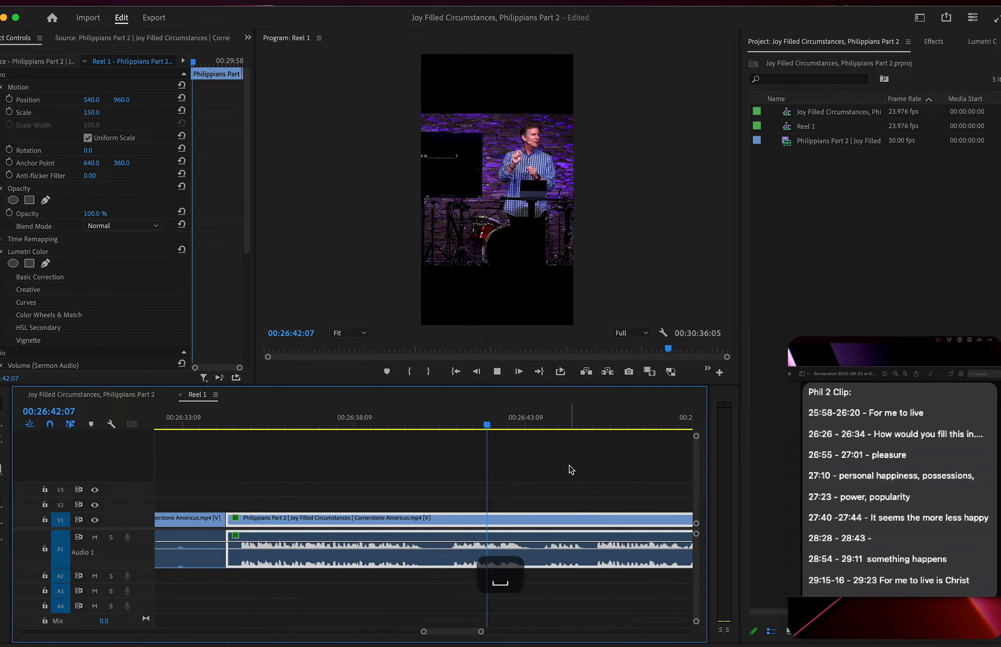
{"action": "key", "text": "l"}
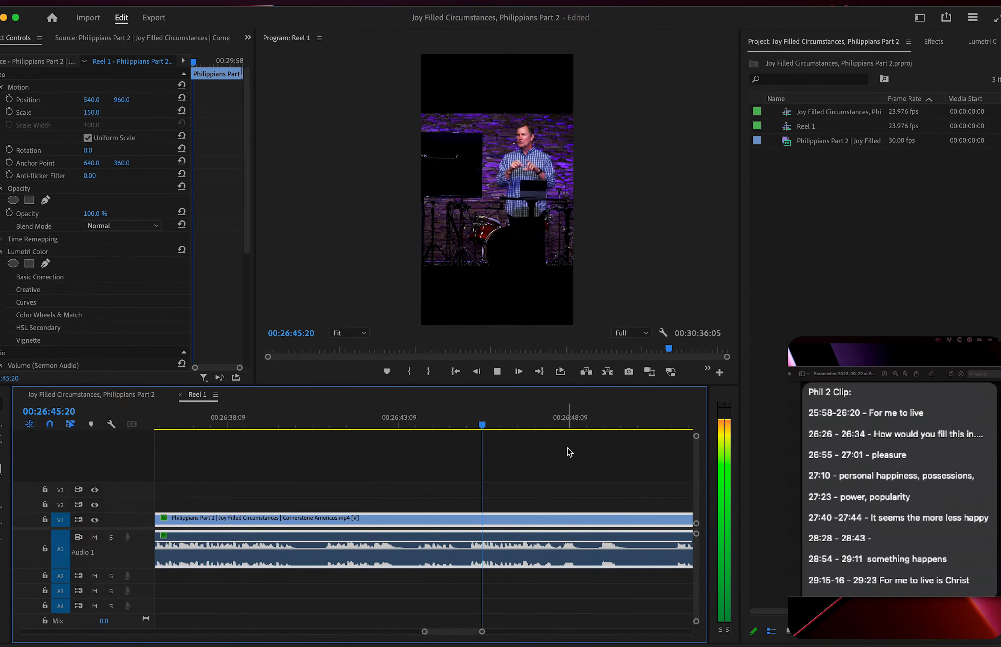
{"action": "scroll", "coordinate": [585, 448], "scroll_direction": "down", "scroll_amount": 3}
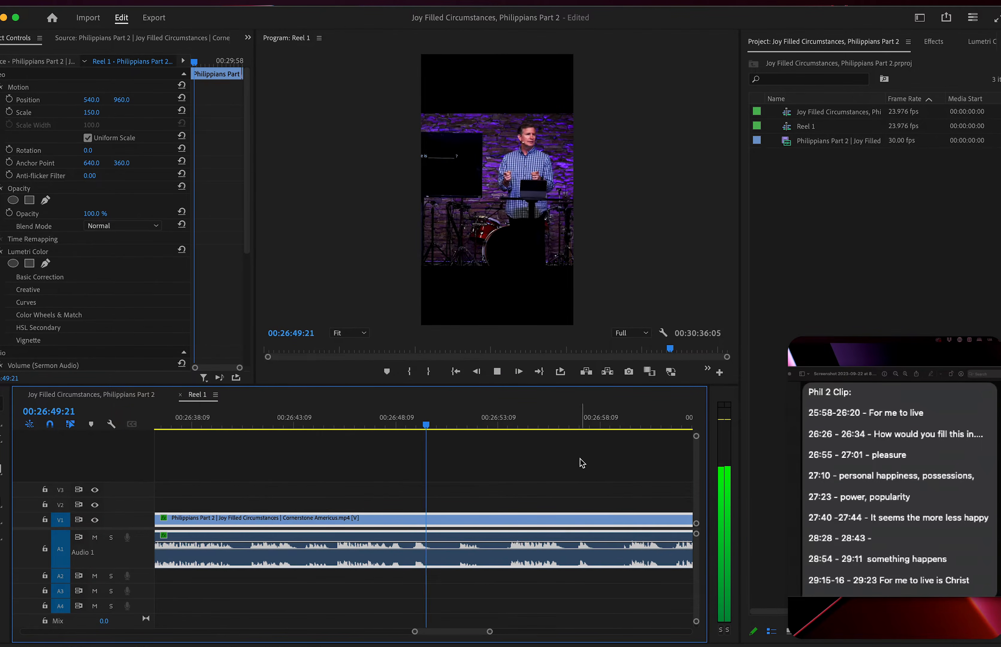
{"action": "scroll", "coordinate": [547, 465], "scroll_direction": "up", "scroll_amount": 3}
{"action": "key", "text": "space"}
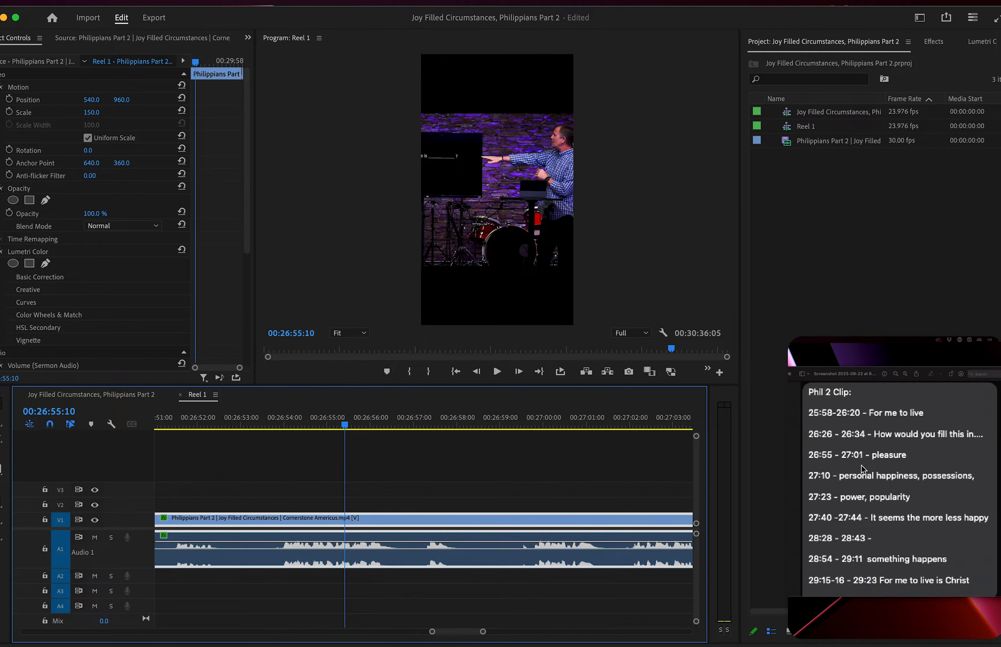
Split the clip at about 00:26:57:05 in the "pleasure" passage and delete the segment before the cut.
{"action": "key", "text": "space"}
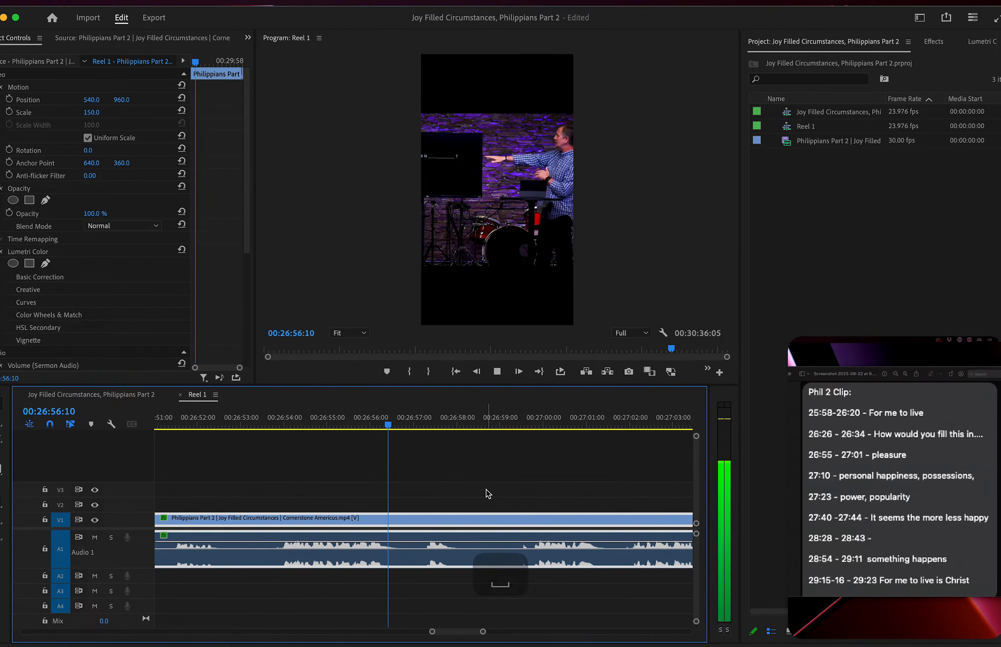
{"action": "left_click", "coordinate": [423, 423]}
{"action": "key", "text": "x"}
{"action": "left_click", "coordinate": [387, 422]}
{"action": "key", "text": "minus"}
{"action": "key", "text": "BackSpace"}
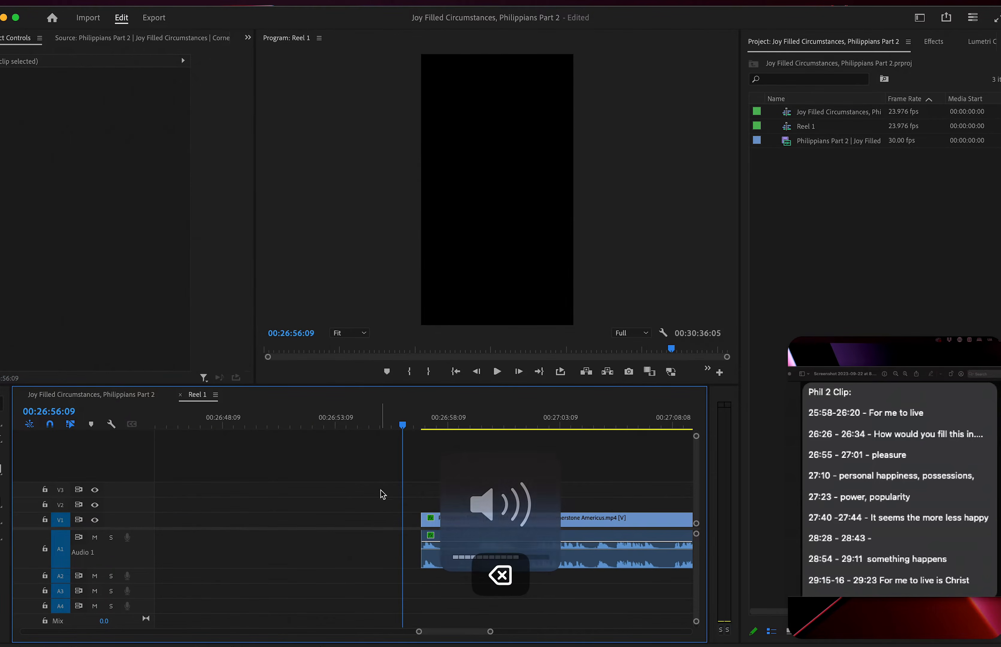
Review the previous kept segment and split the "pleasure" clip at about 00:26:58:08.
{"action": "key", "text": "Up"}
{"action": "key", "text": "space"}
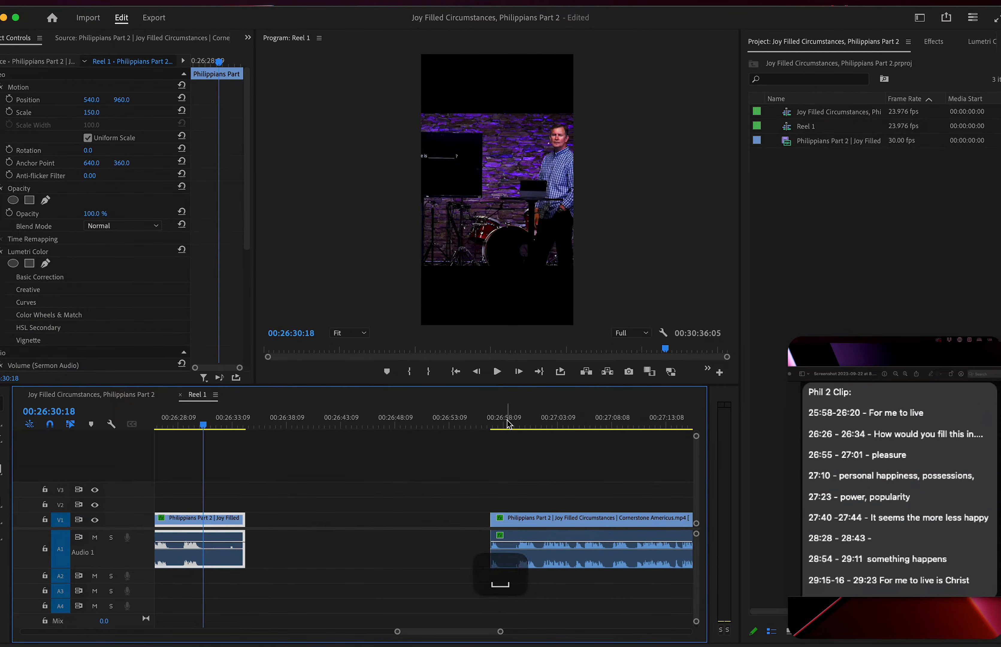
{"action": "key", "text": "Down"}
{"action": "key", "text": "equal"}
{"action": "key", "text": "super+k"}
{"action": "key", "text": "minus"}
{"action": "key", "text": "space"}
{"action": "scroll", "coordinate": [562, 495], "scroll_direction": "down", "scroll_amount": 2}
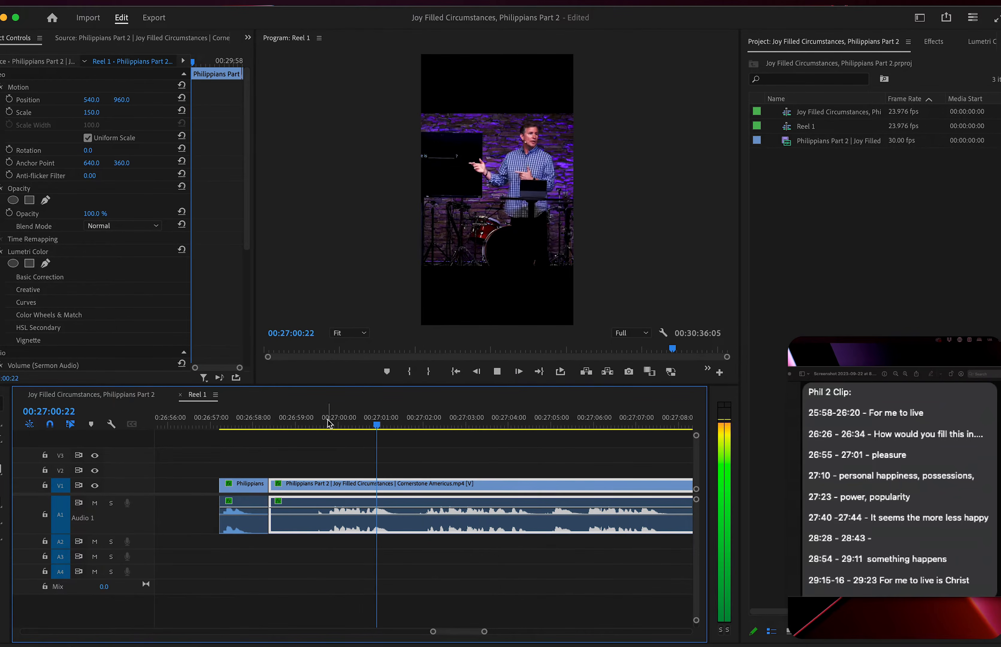
Split the clip at about 00:27:01:22 and delete the segment between 00:26:58:08 and that cut.
{"action": "key", "text": "space"}
{"action": "key", "text": "space"}
{"action": "key", "text": "super+k"}
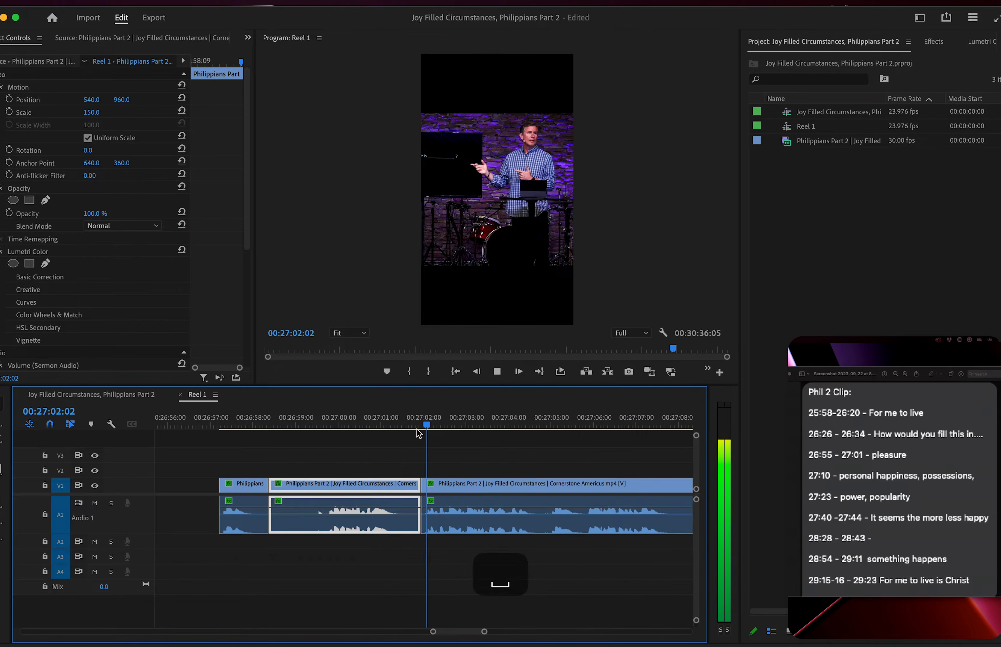
{"action": "left_click", "coordinate": [360, 492]}
{"action": "key", "text": "BackSpace"}
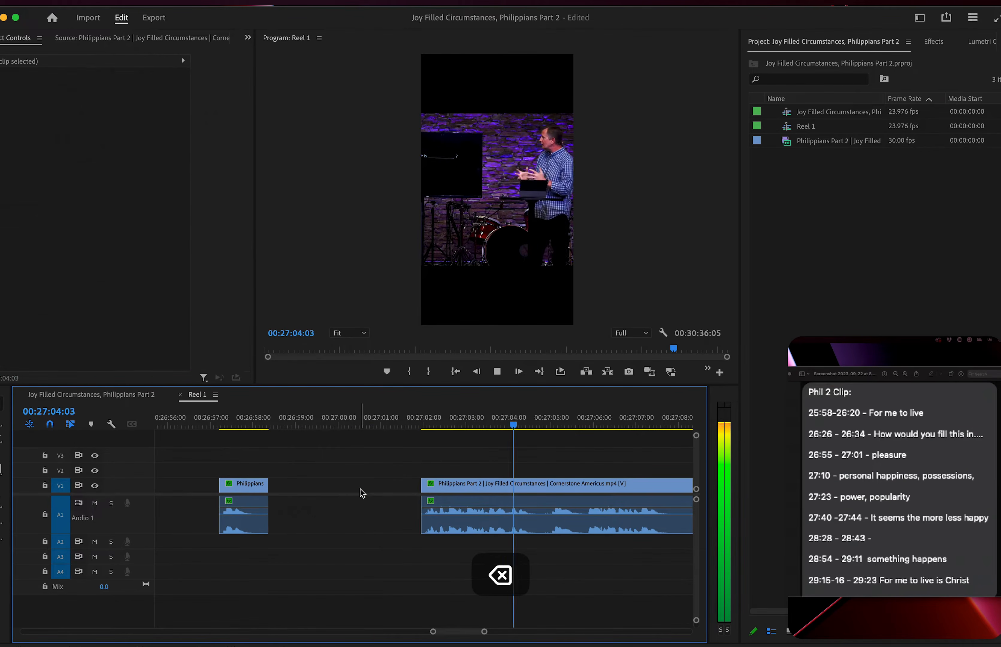
Split the clip at 00:27:04:23 and delete the piece before the cut.
{"action": "left_click", "coordinate": [551, 418]}
{"action": "key", "text": "x"}
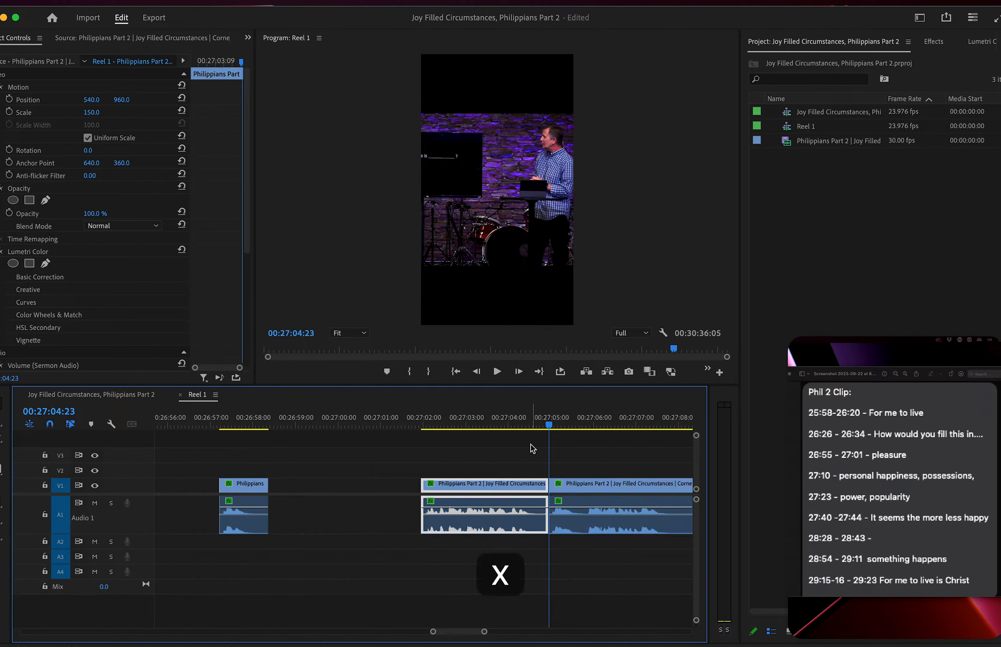
{"action": "key", "text": "BackSpace"}
Split the clip at about 00:27:05:19 and at 00:27:08:09, and delete the piece between the two cuts.
{"action": "key", "text": "space"}
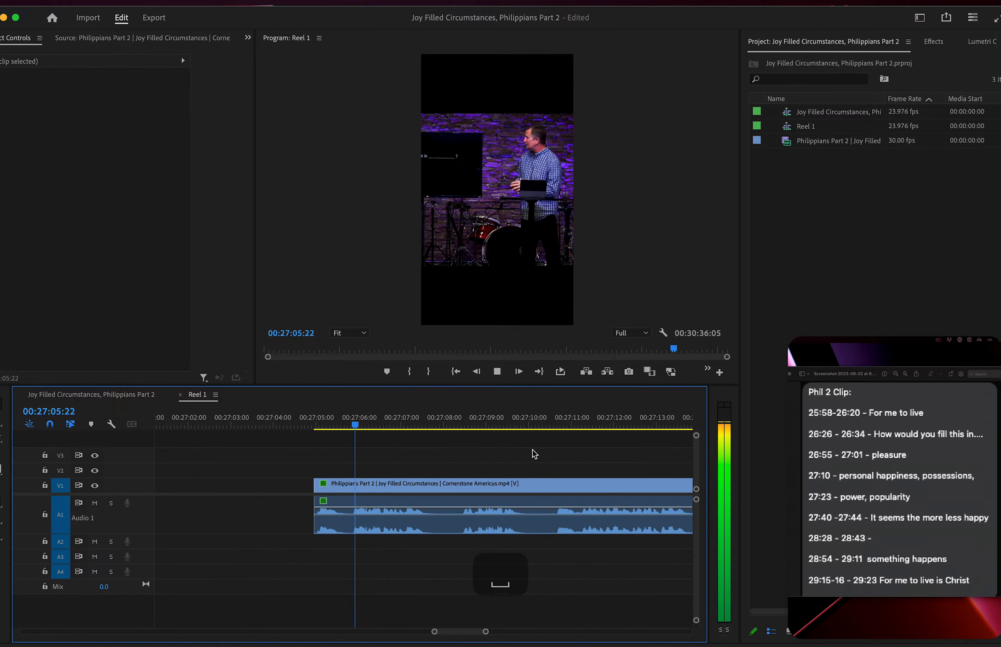
{"action": "key", "text": "space"}
{"action": "left_click", "coordinate": [631, 485]}
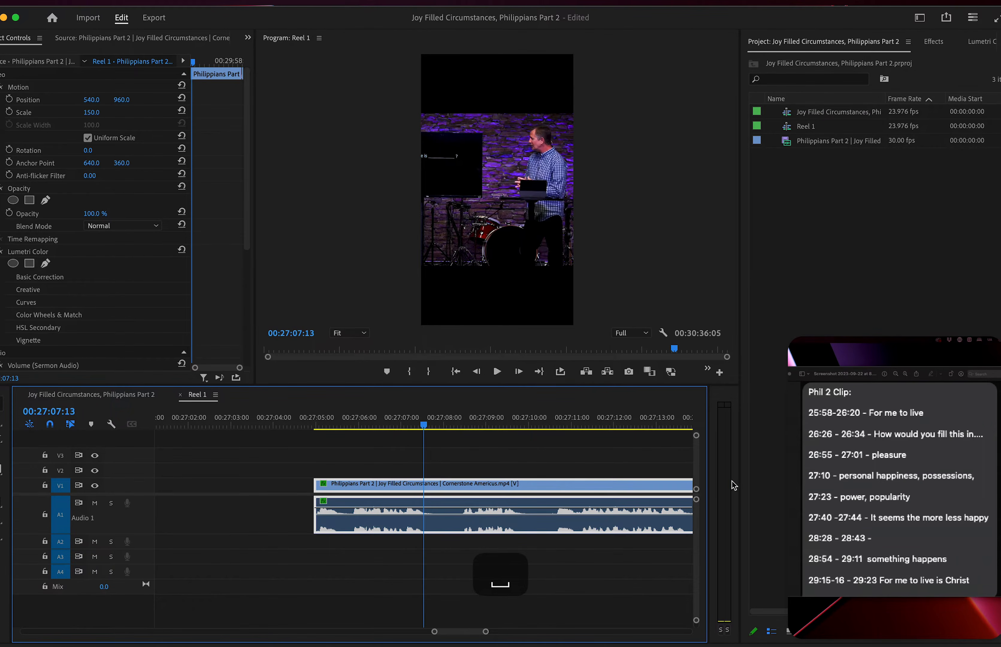
{"action": "left_click_drag", "start_coordinate": [345, 423], "coordinate": [472, 433]}
{"action": "key", "text": "x"}
{"action": "key", "text": "space"}
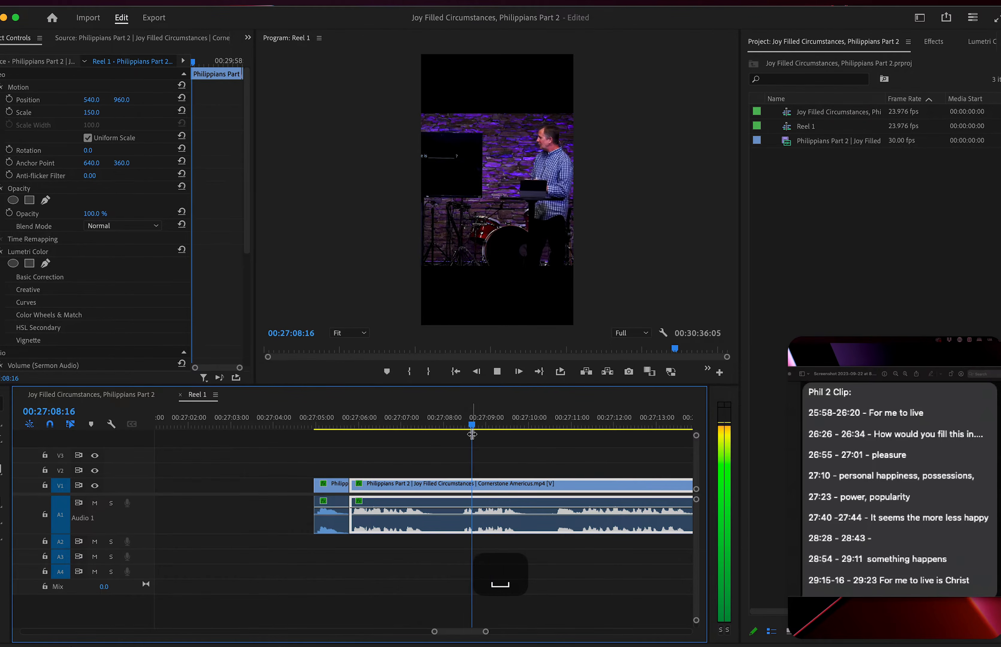
{"action": "left_click", "coordinate": [464, 423]}
{"action": "key", "text": "x"}
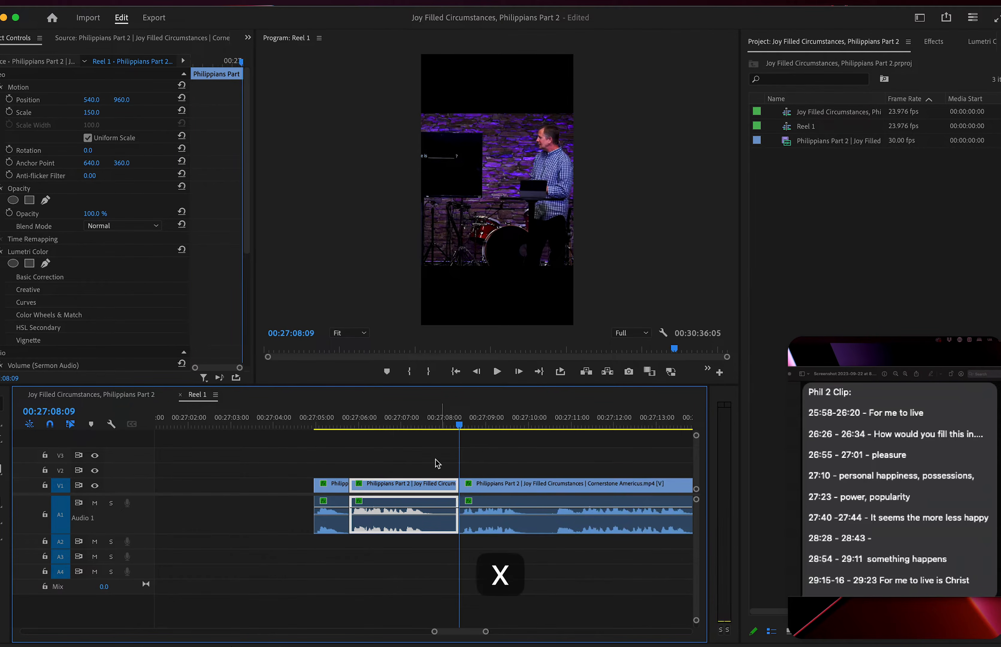
{"action": "left_click", "coordinate": [425, 484]}
{"action": "key", "text": "Delete"}
Split the clip at about 00:27:09:22 and at 00:27:11:05, and delete the piece between the two cuts.
{"action": "key", "text": "space"}
{"action": "key", "text": "x"}
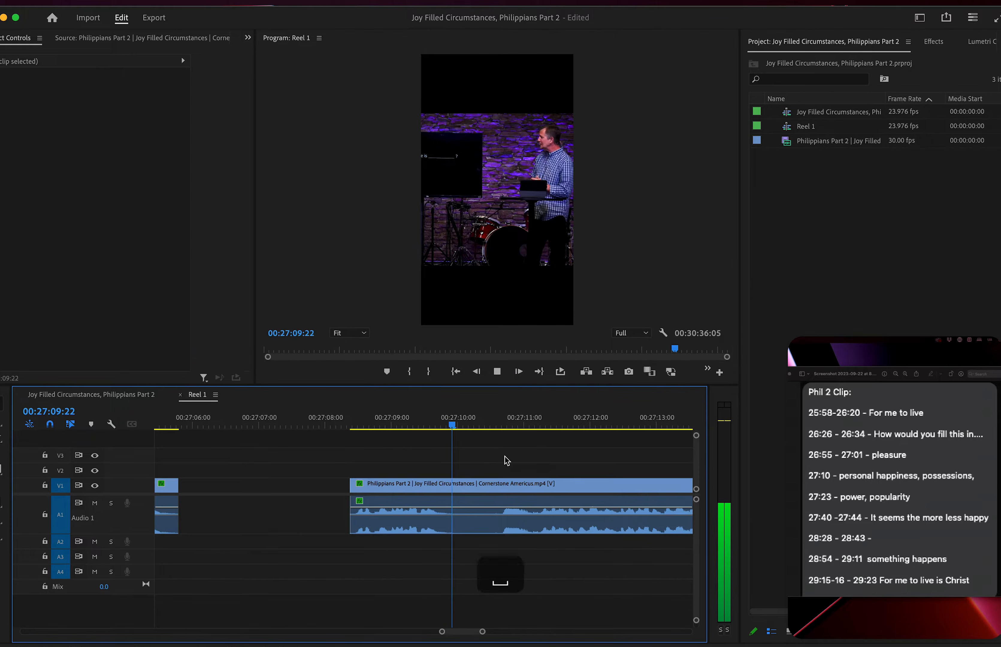
{"action": "left_click", "coordinate": [544, 487]}
{"action": "key", "text": "space"}
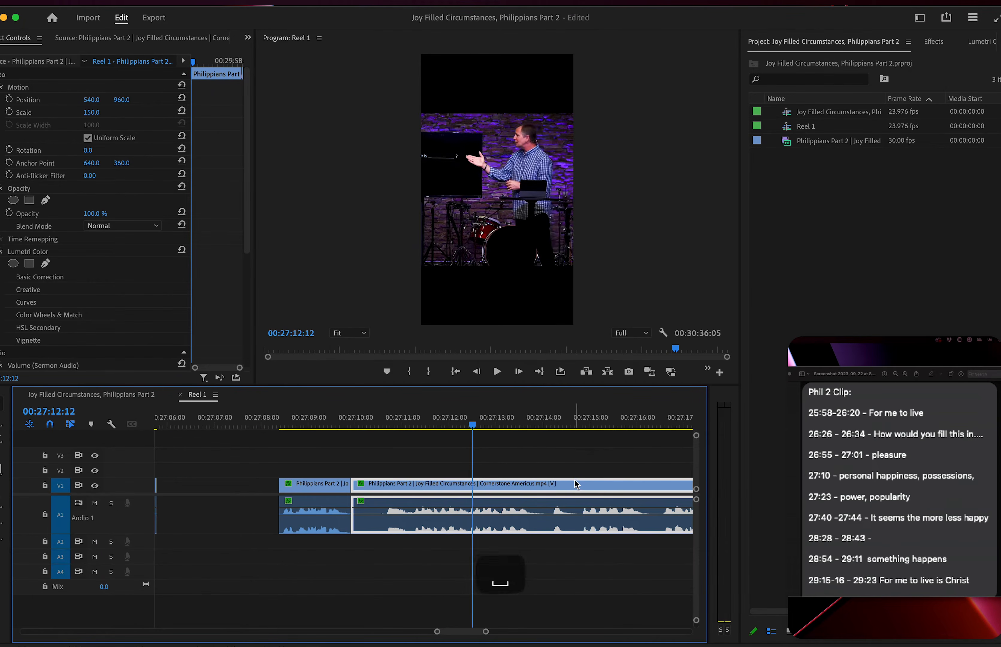
{"action": "scroll", "coordinate": [603, 485], "scroll_direction": "right", "scroll_amount": 3}
{"action": "left_click_drag", "start_coordinate": [318, 427], "coordinate": [339, 427]}
{"action": "key", "text": "x"}
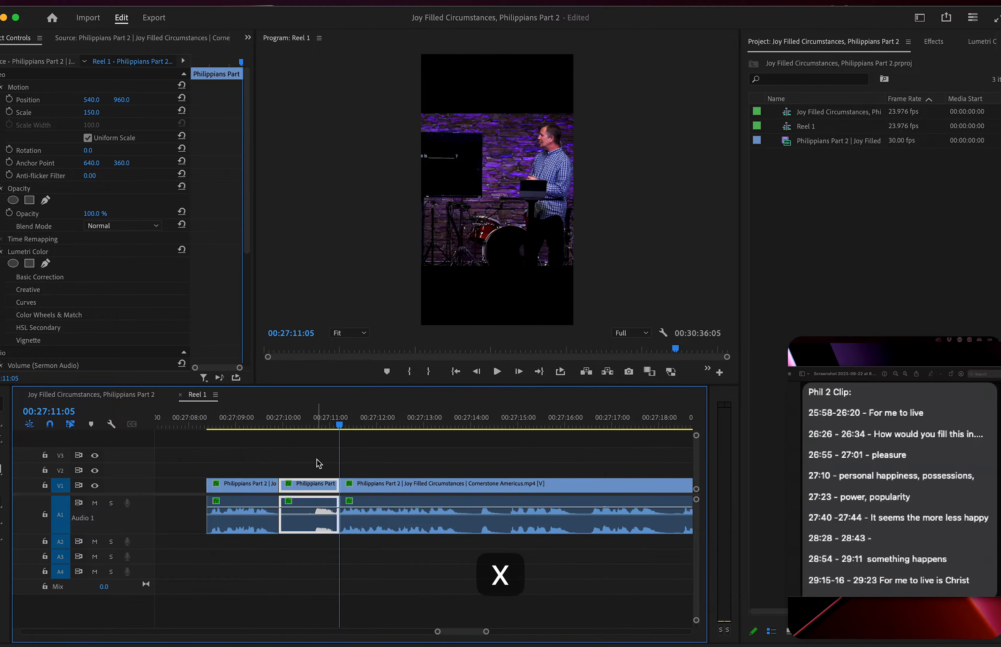
{"action": "key", "text": "BackSpace"}
Split the clip at about 00:27:13:23 and at 00:27:18:12, and delete the piece between the two cuts.
{"action": "key", "text": "space"}
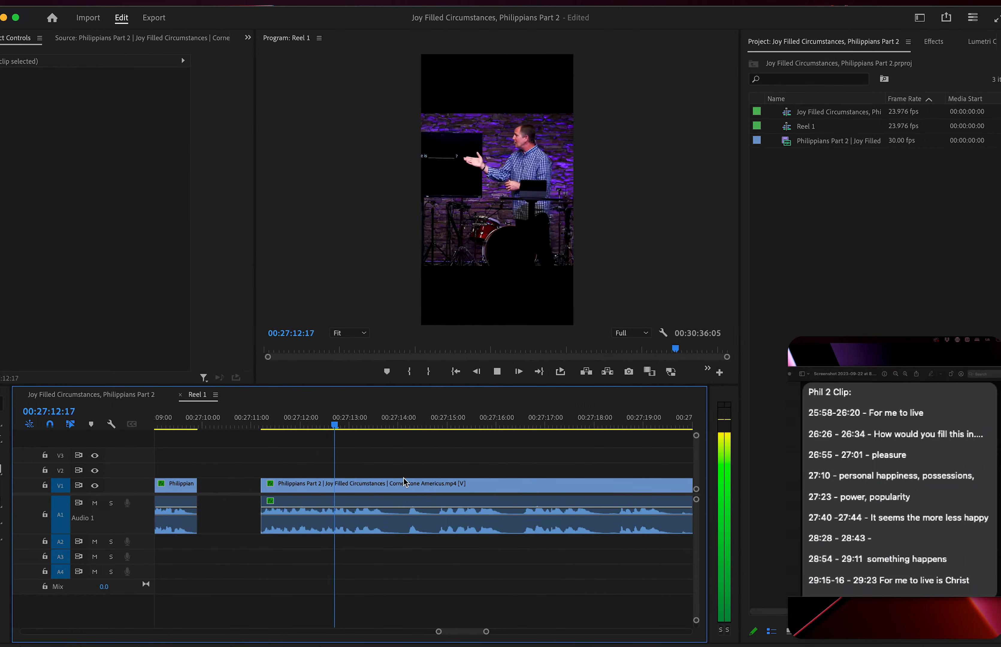
{"action": "key", "text": "x"}
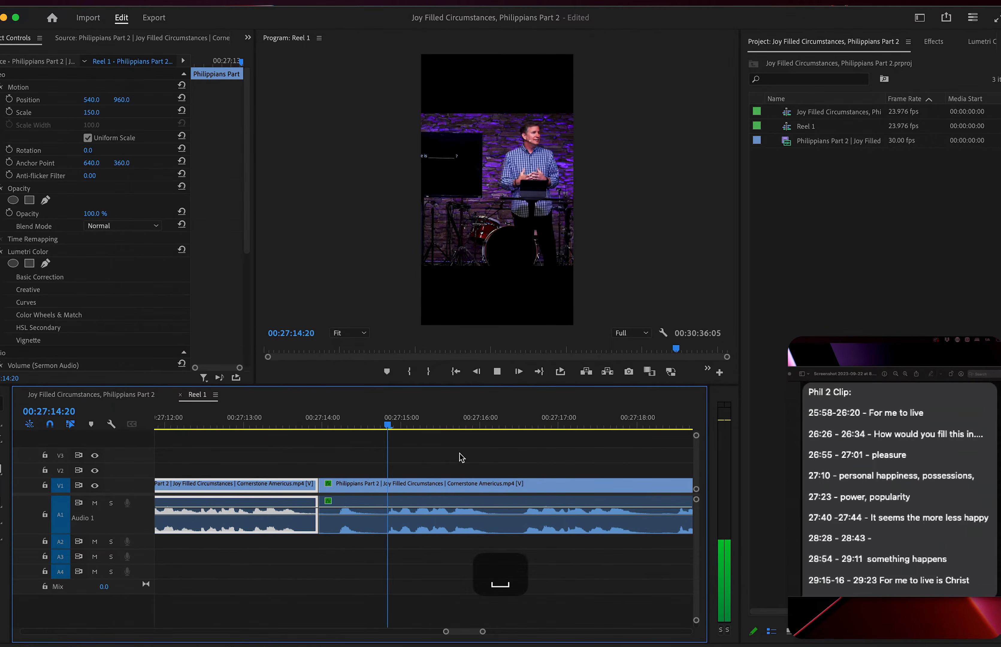
{"action": "key", "text": "d"}
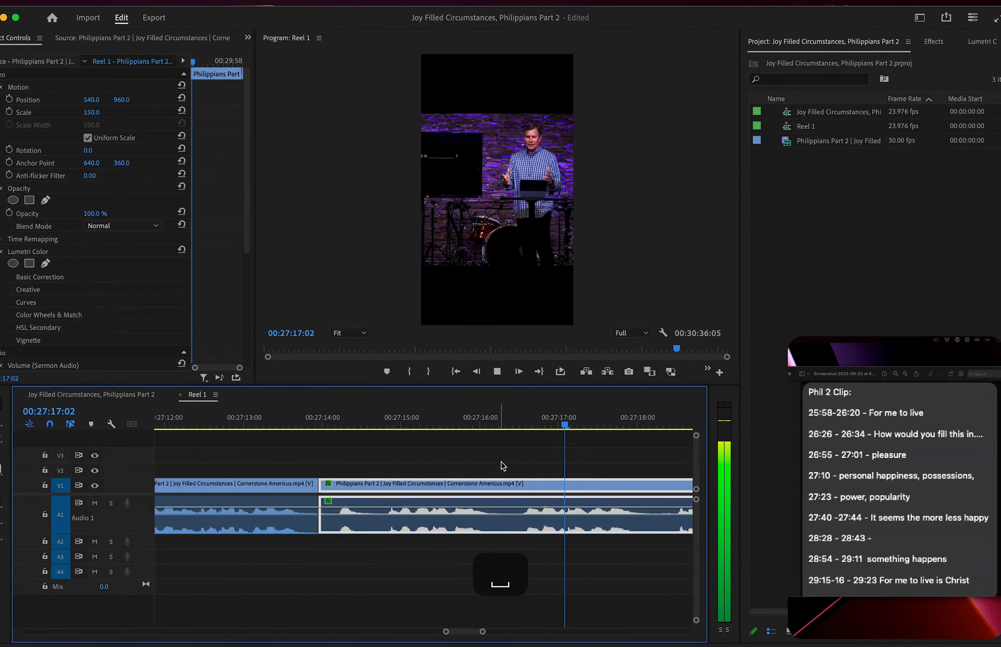
{"action": "key", "text": "minus"}
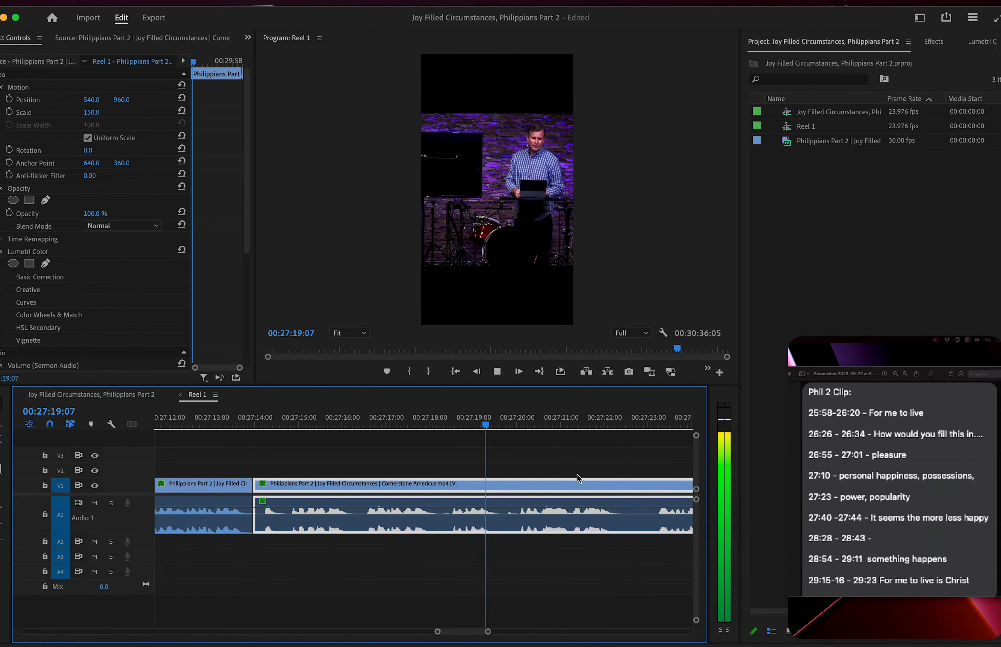
{"action": "key", "text": "space"}
{"action": "key", "text": "x"}
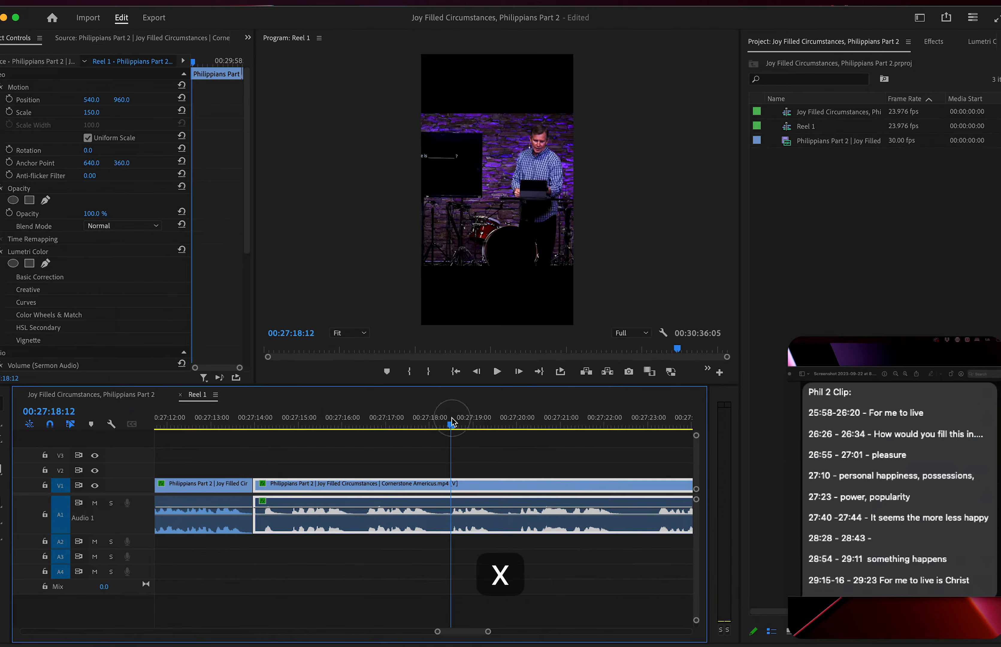
{"action": "key", "text": "space"}
{"action": "key", "text": "Delete"}
Split the remaining sermon clip at about 00:27:19:13.
{"action": "key", "text": "x"}
{"action": "left_click", "coordinate": [481, 512]}
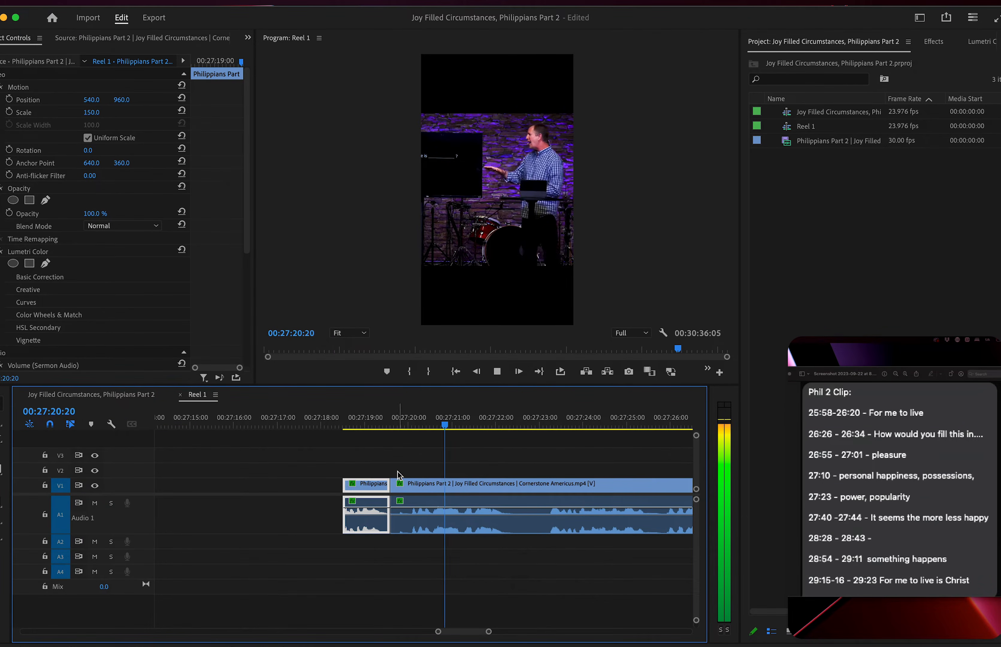
Split the sermon clip at 00:27:20:00 and delete the short piece between this cut and the previous one.
{"action": "left_click", "coordinate": [409, 427]}
{"action": "key", "text": "x"}
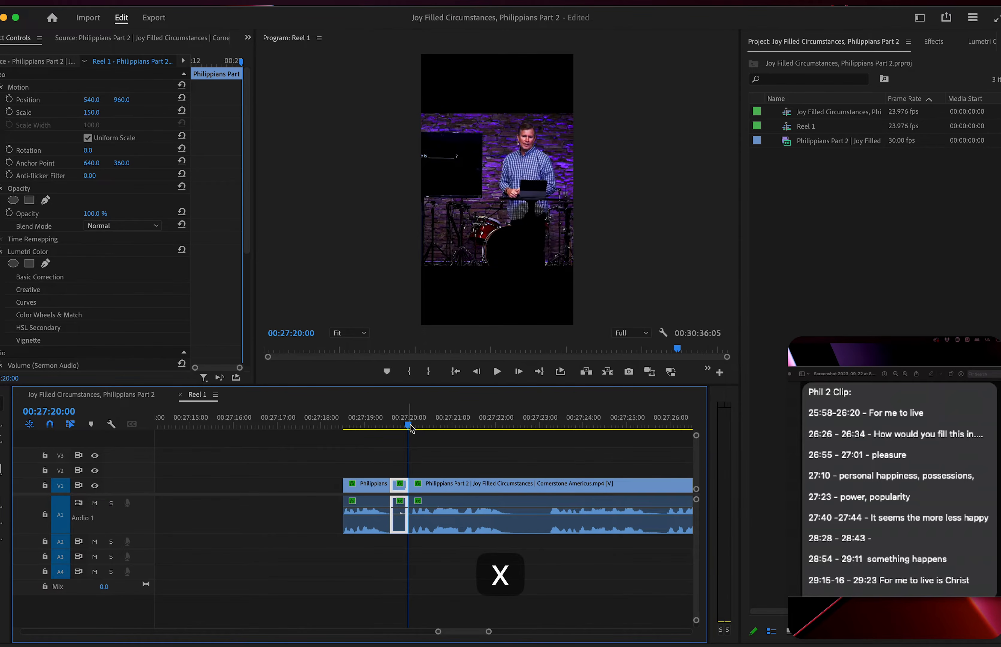
{"action": "key", "text": "Delete"}
Split the clip at about 00:27:22:09 and at 00:27:39:04, and delete the piece between the two cuts.
{"action": "key", "text": "space"}
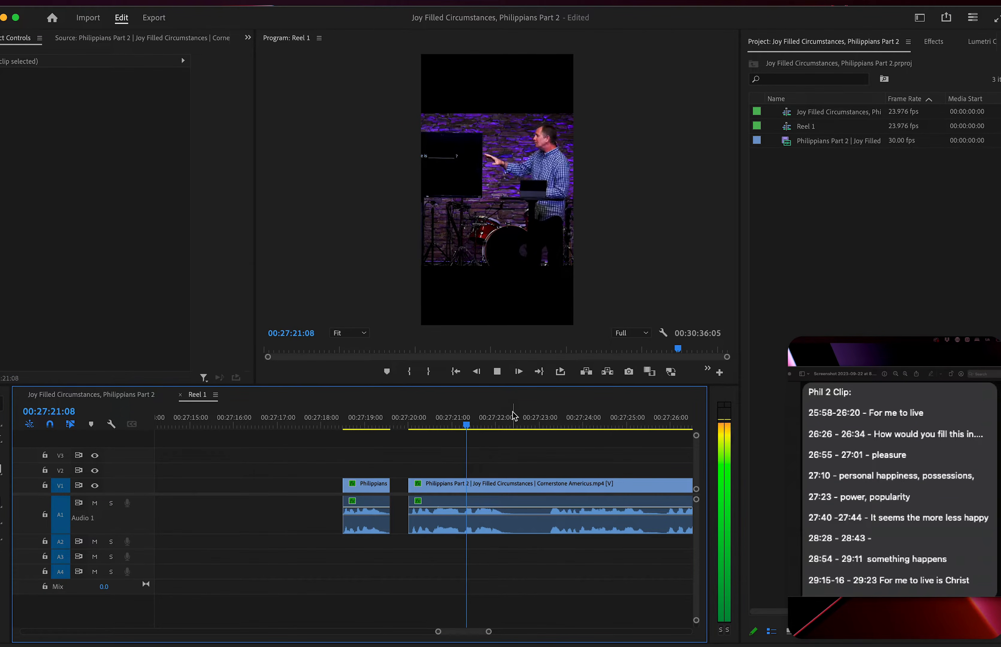
{"action": "key", "text": "x"}
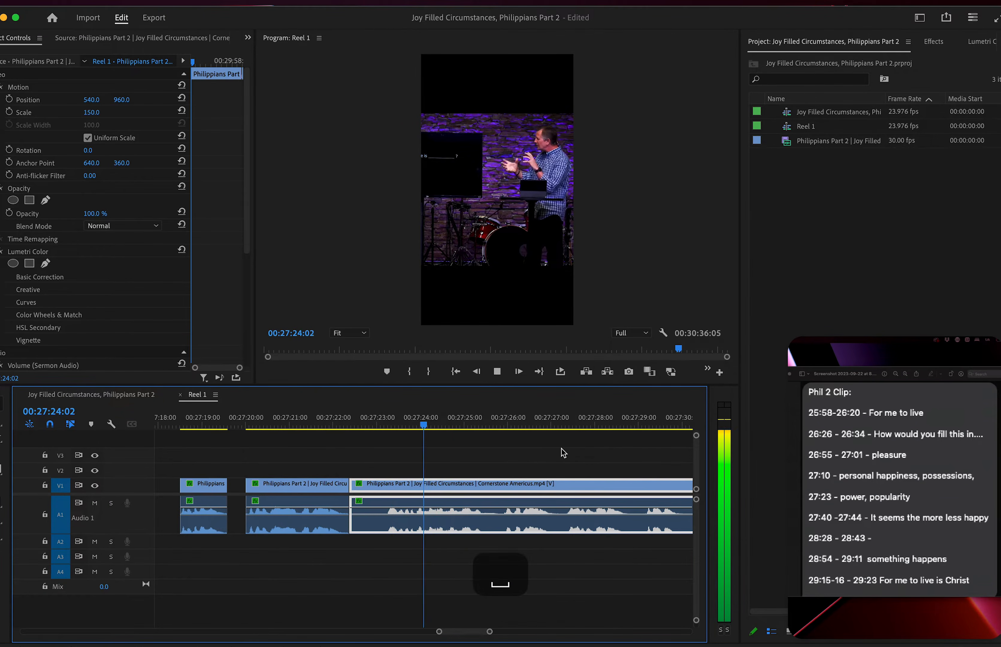
{"action": "scroll", "coordinate": [534, 462], "scroll_direction": "down", "scroll_amount": 2}
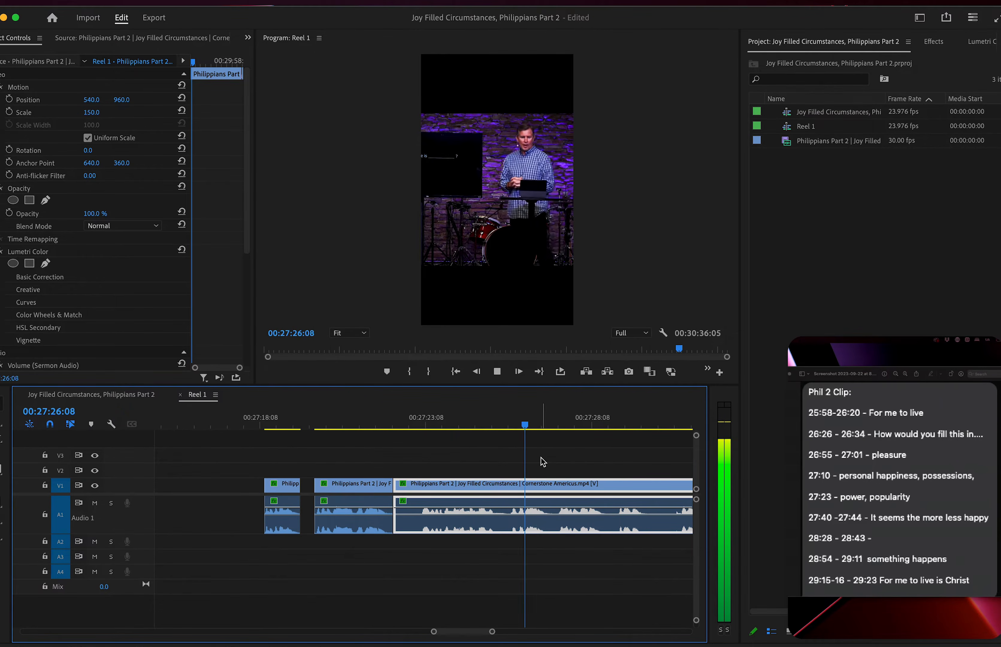
{"action": "scroll", "coordinate": [554, 466], "scroll_direction": "down", "scroll_amount": 2}
{"action": "key", "text": "l"}
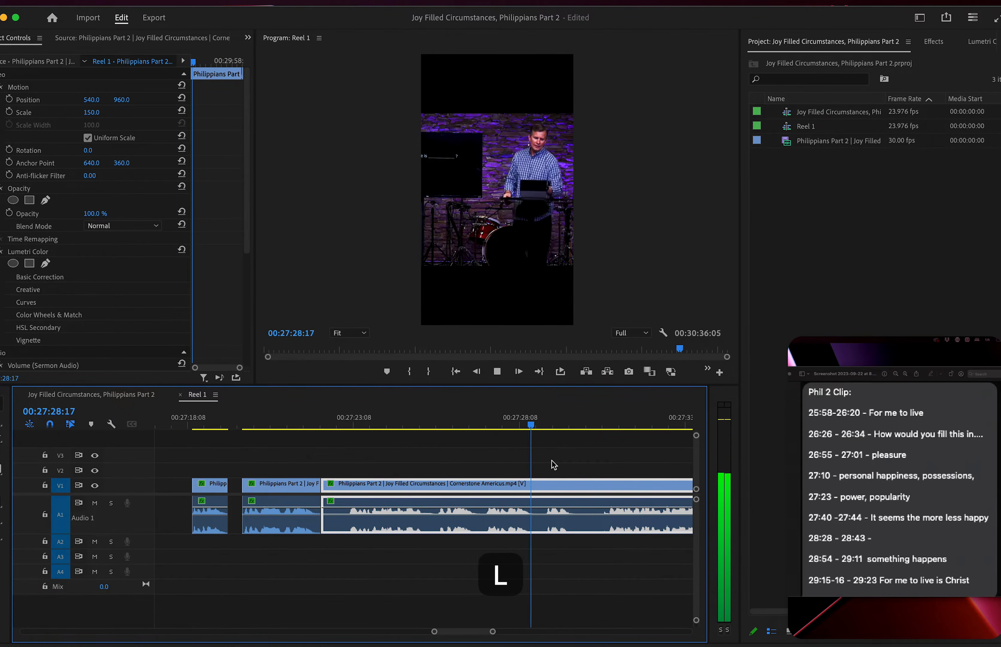
{"action": "scroll", "coordinate": [568, 466], "scroll_direction": "down", "scroll_amount": 3}
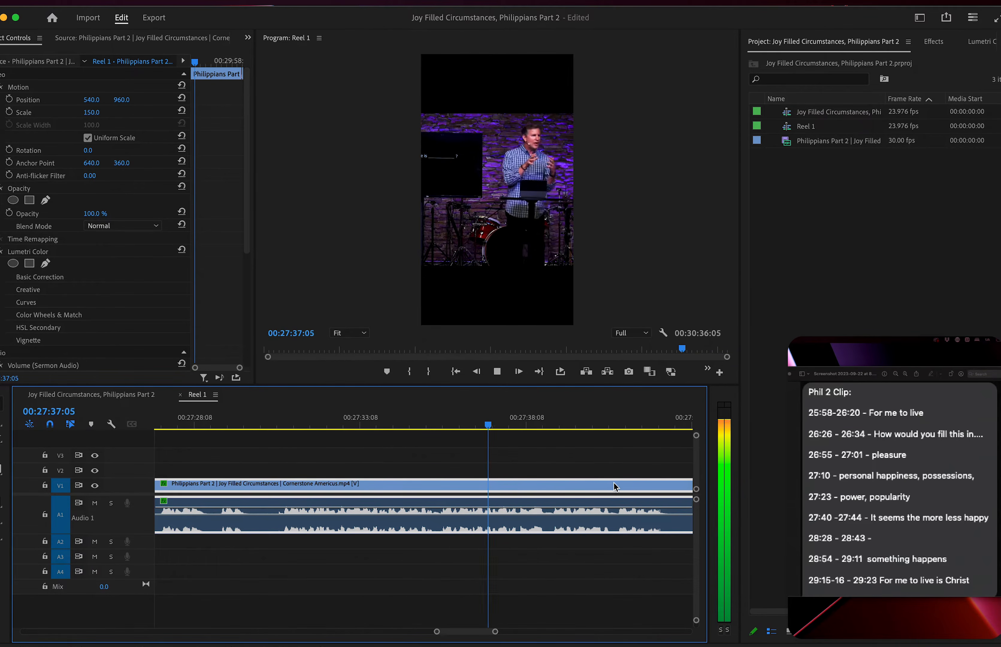
{"action": "key", "text": "space"}
{"action": "scroll", "coordinate": [650, 485], "scroll_direction": "right", "scroll_amount": 2}
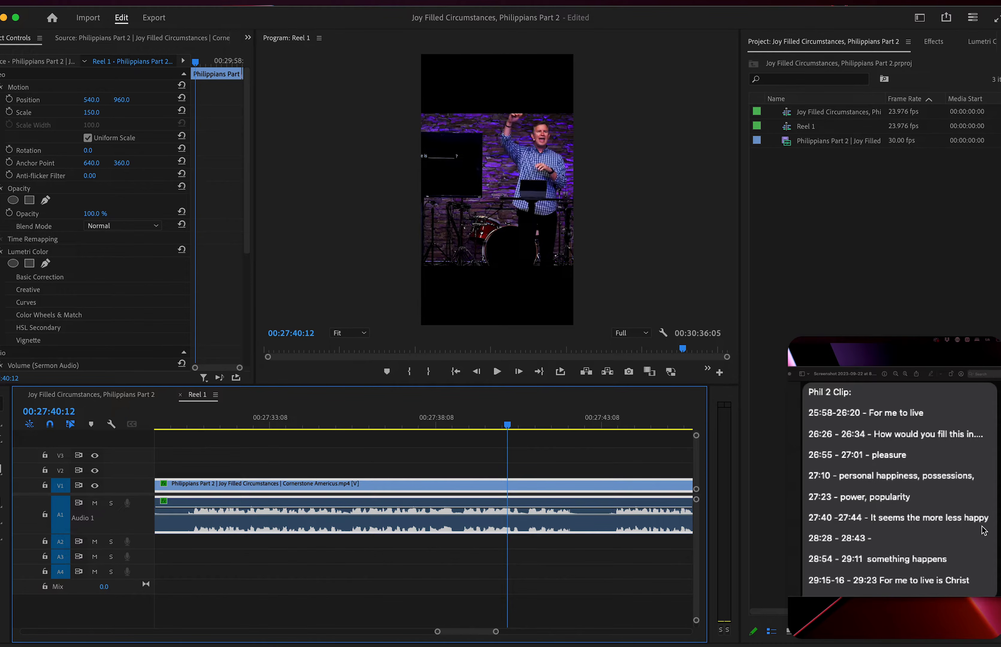
{"action": "key", "text": "space"}
{"action": "key", "text": "equal"}
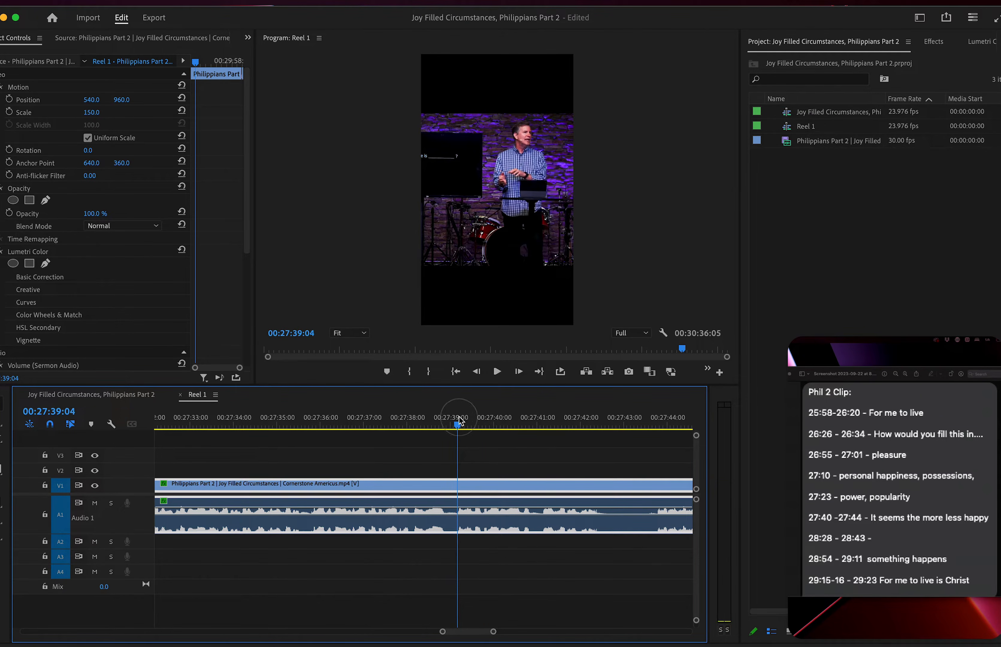
{"action": "key", "text": "x"}
{"action": "scroll", "coordinate": [444, 494], "scroll_direction": "down", "scroll_amount": 2}
{"action": "key", "text": "BackSpace"}
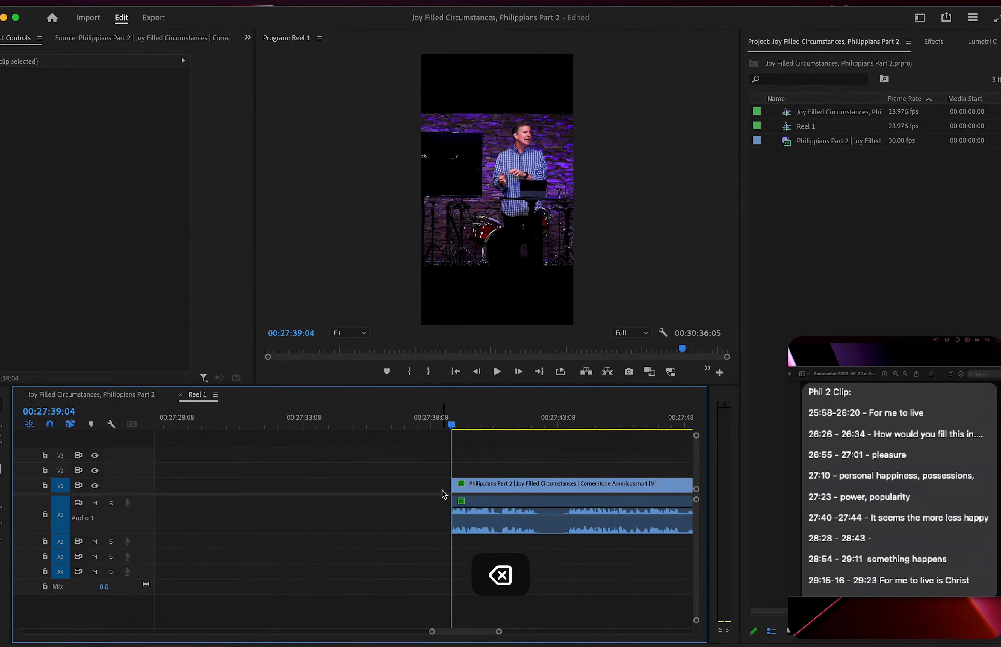
Split the clip at 00:27:43:06, where the "It seems the more less happy" passage ends.
{"action": "key", "text": "space"}
{"action": "scroll", "coordinate": [575, 474], "scroll_direction": "right", "scroll_amount": 3}
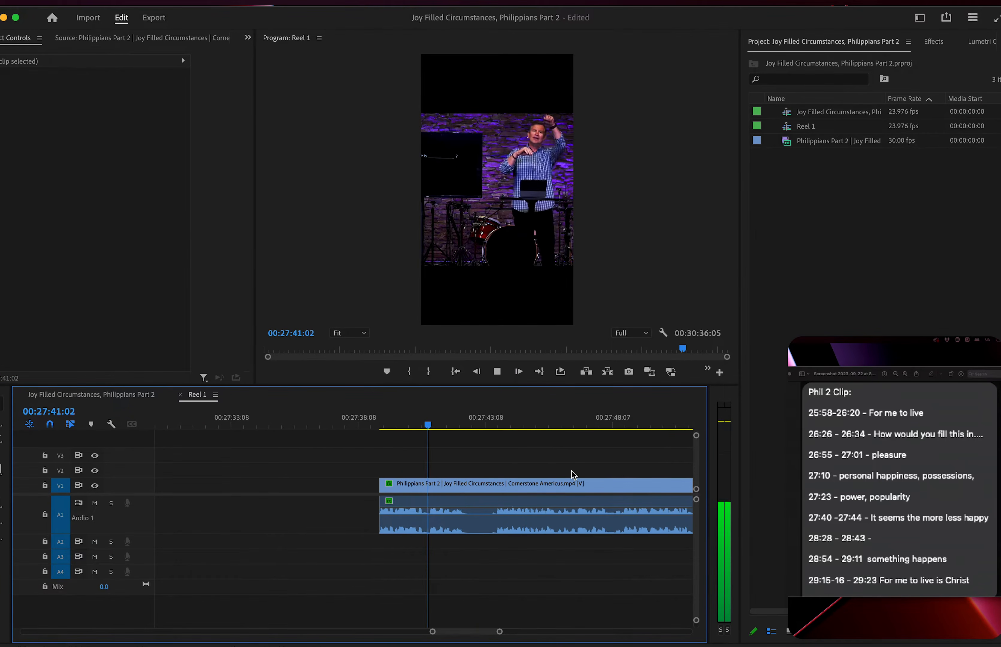
{"action": "scroll", "coordinate": [529, 476], "scroll_direction": "up", "scroll_amount": 2}
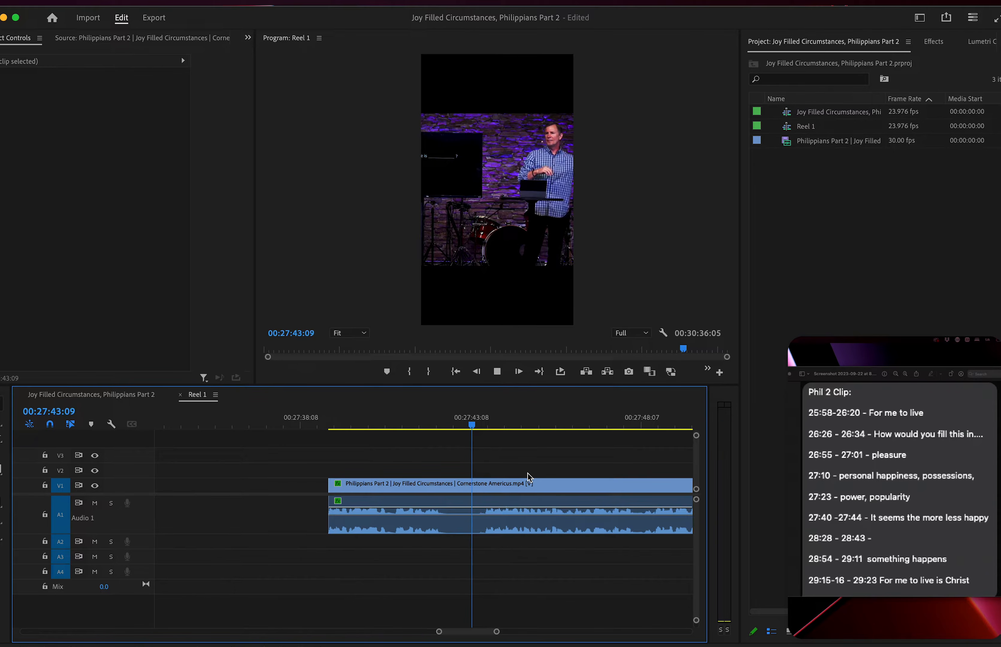
{"action": "key", "text": "space"}
{"action": "left_click", "coordinate": [467, 422]}
{"action": "key", "text": "x"}
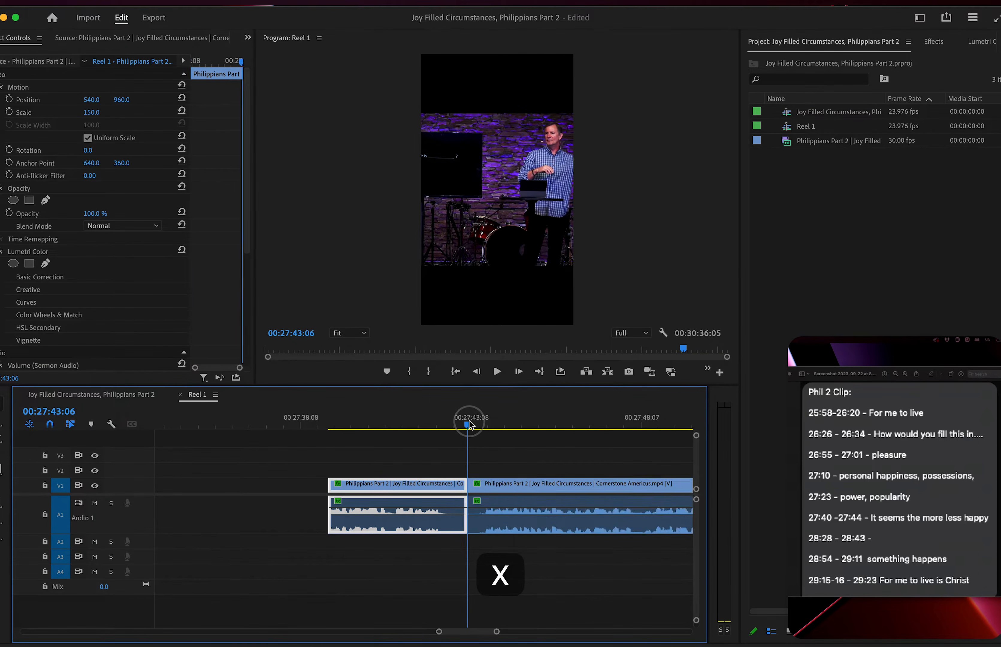
Split the clip at 00:28:52:05, just before the "something happens" passage, and delete the piece between this cut and the previous one.
{"action": "left_click", "coordinate": [506, 425]}
{"action": "key", "text": "space"}
{"action": "scroll", "coordinate": [511, 445], "scroll_direction": "right", "scroll_amount": 2}
{"action": "key", "text": "space"}
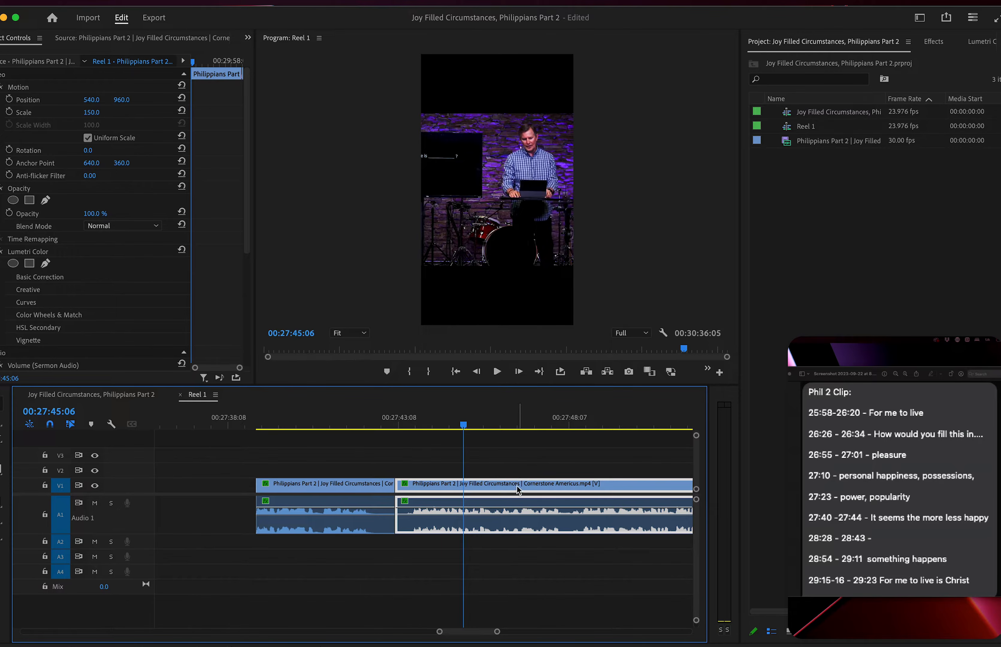
{"action": "scroll", "coordinate": [516, 502], "scroll_direction": "right", "scroll_amount": 2}
{"action": "left_click_drag", "start_coordinate": [491, 426], "coordinate": [626, 430]}
{"action": "key", "text": "minus"}
{"action": "left_click", "coordinate": [527, 421]}
{"action": "left_click_drag", "start_coordinate": [528, 425], "coordinate": [606, 438]}
{"action": "key", "text": "space"}
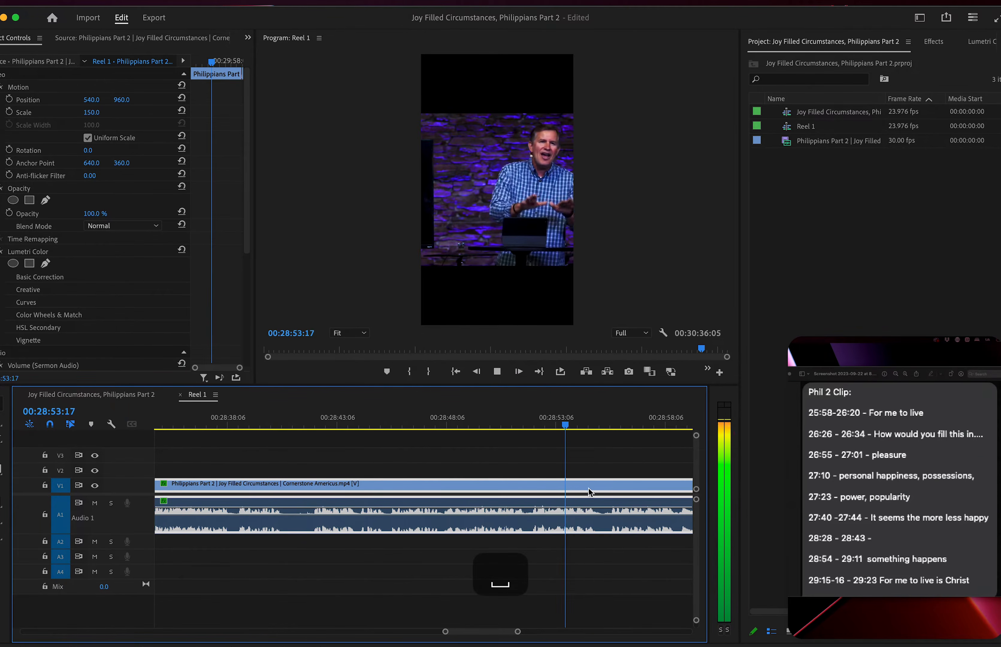
{"action": "key", "text": "equal"}
{"action": "key", "text": "space"}
{"action": "key", "text": "minus"}
{"action": "left_click_drag", "start_coordinate": [523, 425], "coordinate": [497, 426]}
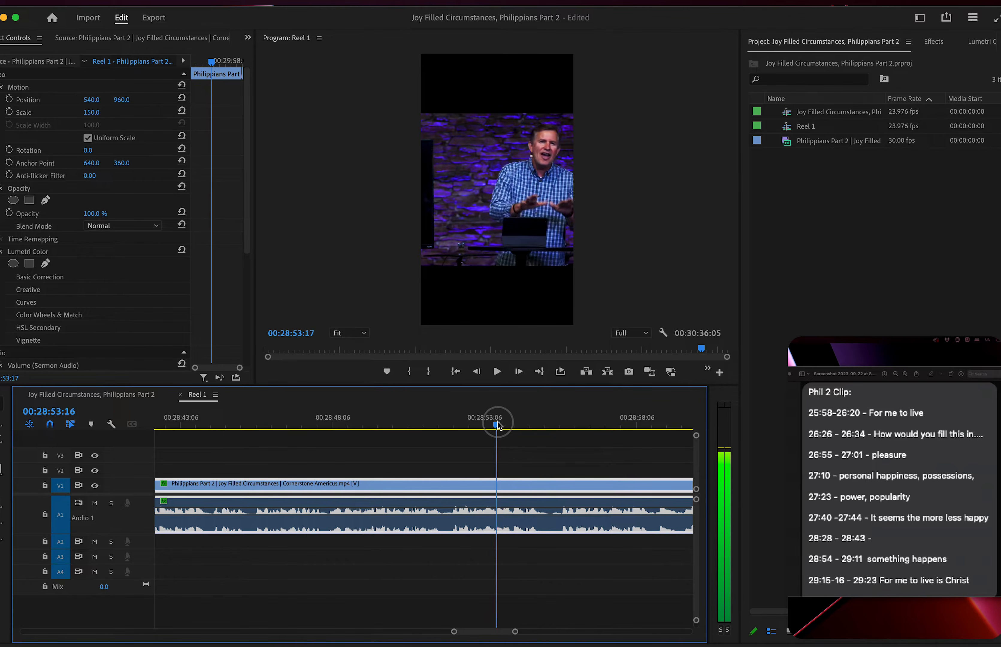
{"action": "key", "text": "space"}
{"action": "key", "text": "minus"}
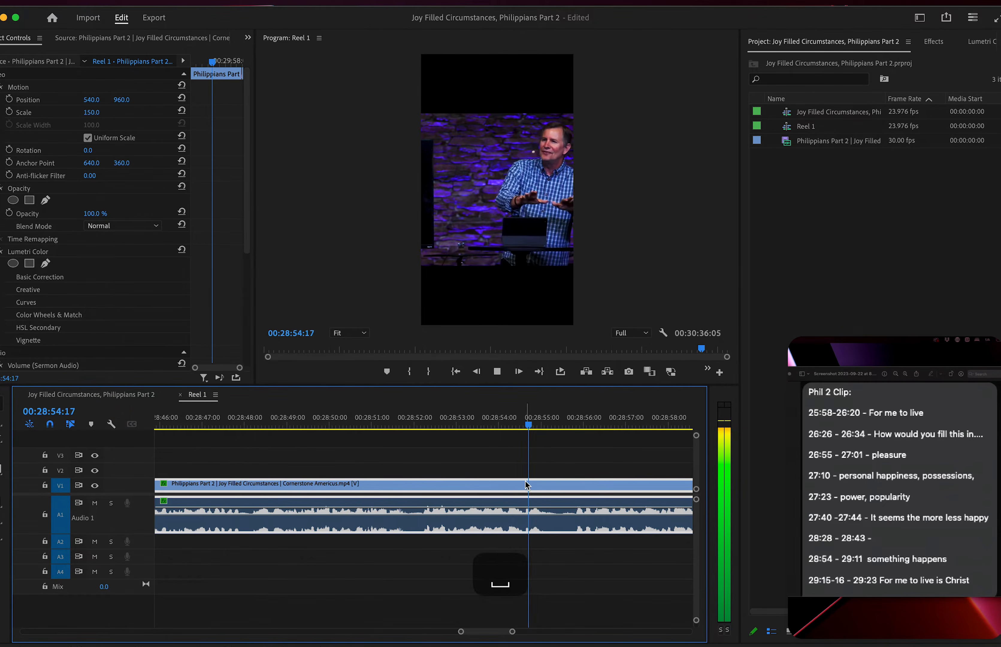
{"action": "left_click", "coordinate": [436, 425]}
{"action": "left_click", "coordinate": [409, 426]}
{"action": "key", "text": "space"}
{"action": "key", "text": "x"}
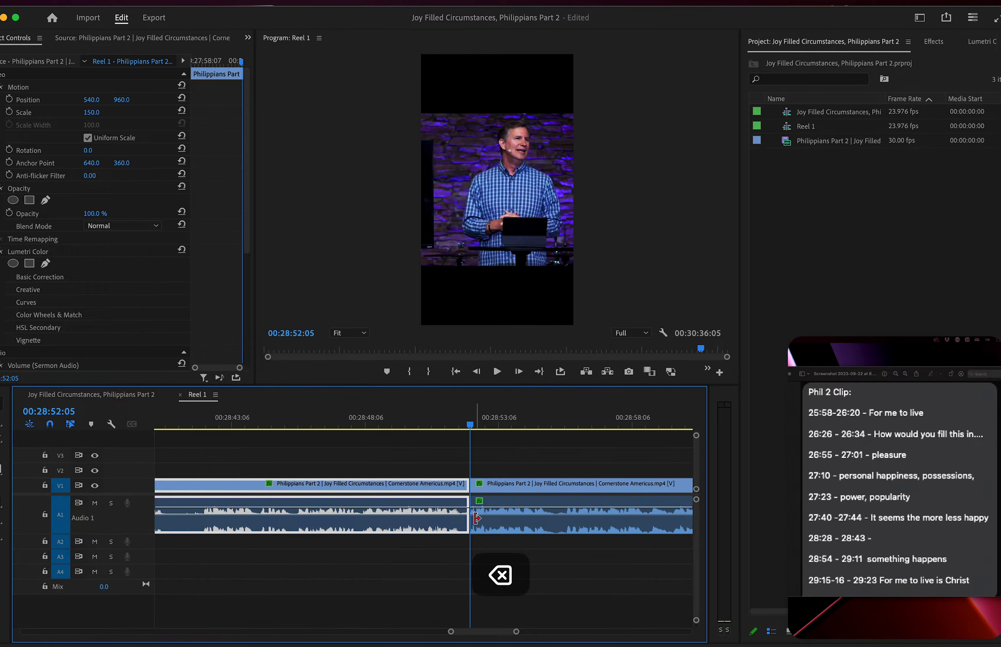
{"action": "key", "text": "BackSpace"}
Play the footage from 00:28:52:05 to about 00:29:20 to check the last two passages in the clip notes.
{"action": "key", "text": "space"}
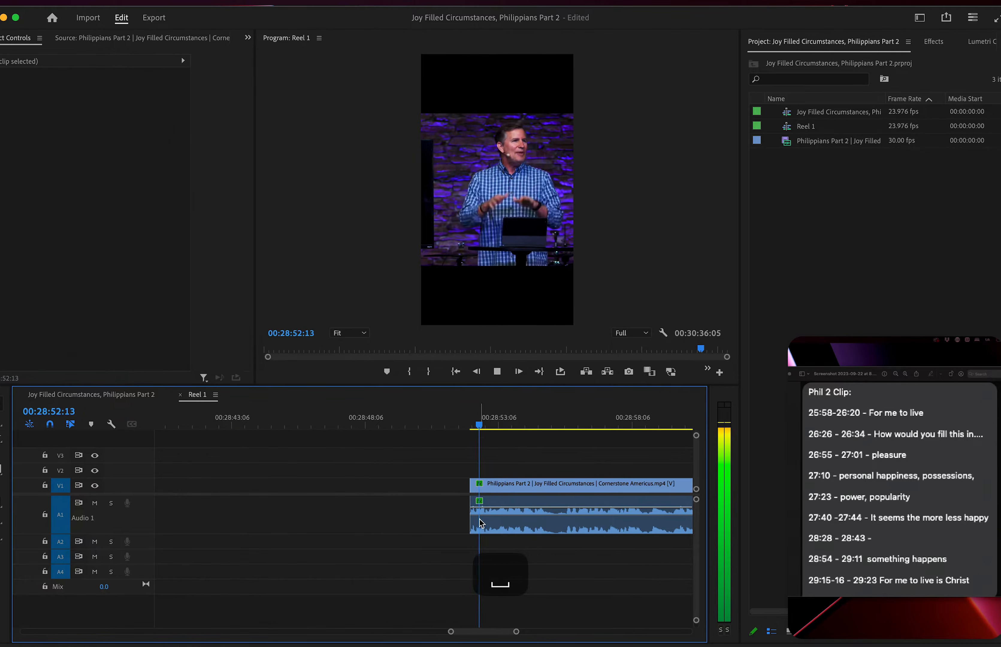
{"action": "key", "text": "minus"}
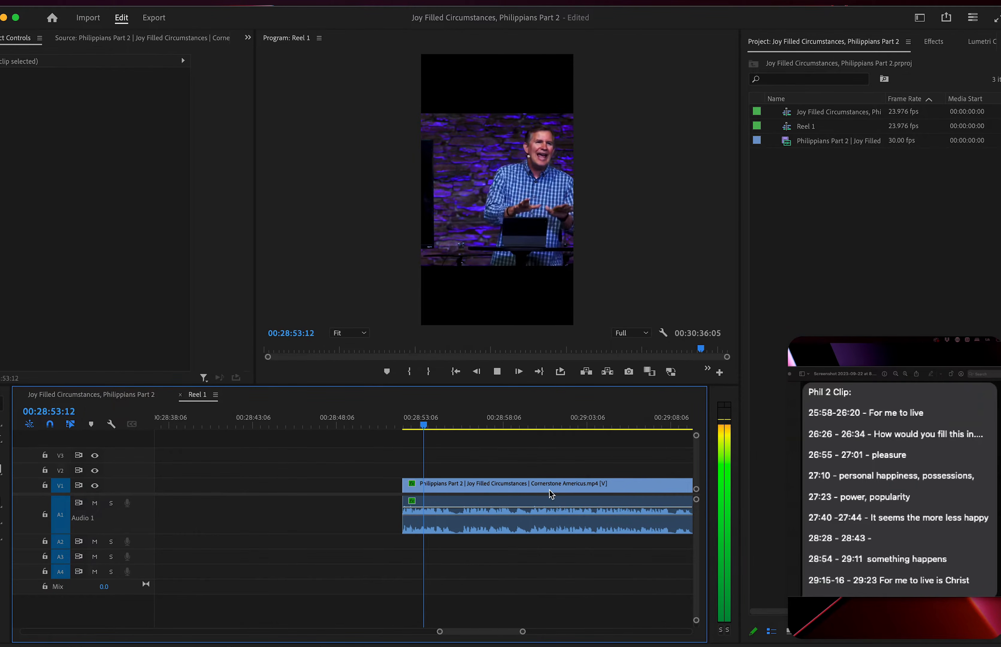
{"action": "left_click", "coordinate": [513, 487]}
{"action": "key", "text": "equal"}
{"action": "key", "text": "space"}
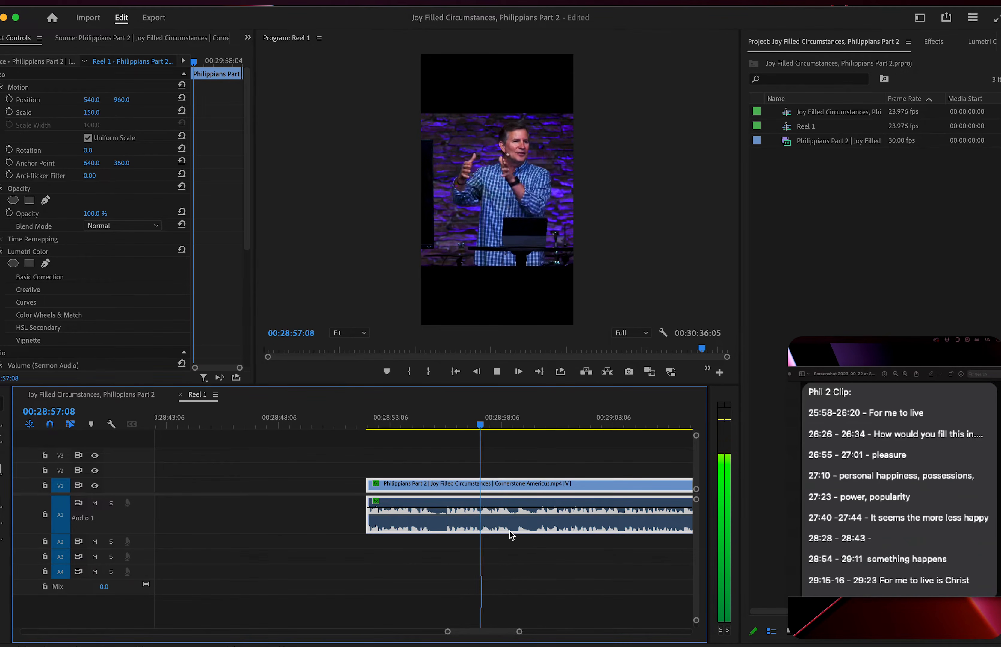
{"action": "key", "text": "l"}
{"action": "scroll", "coordinate": [524, 526], "scroll_direction": "right", "scroll_amount": 2}
{"action": "scroll", "coordinate": [547, 523], "scroll_direction": "down", "scroll_amount": 2}
{"action": "scroll", "coordinate": [551, 517], "scroll_direction": "right", "scroll_amount": 3}
{"action": "scroll", "coordinate": [636, 511], "scroll_direction": "right", "scroll_amount": 3}
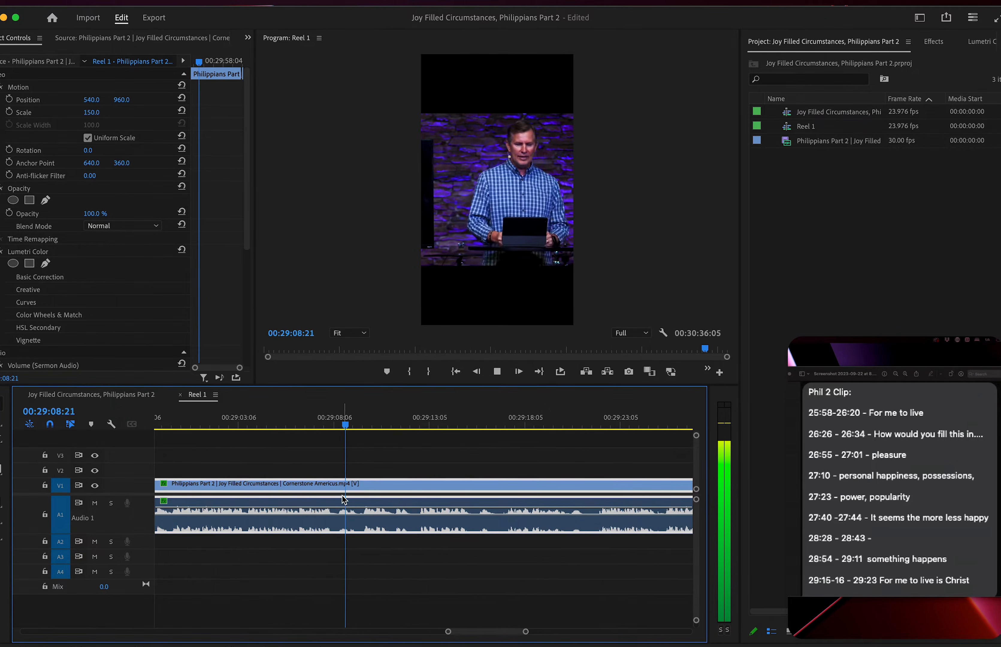
{"action": "scroll", "coordinate": [358, 496], "scroll_direction": "up", "scroll_amount": 2}
{"action": "key", "text": "l"}
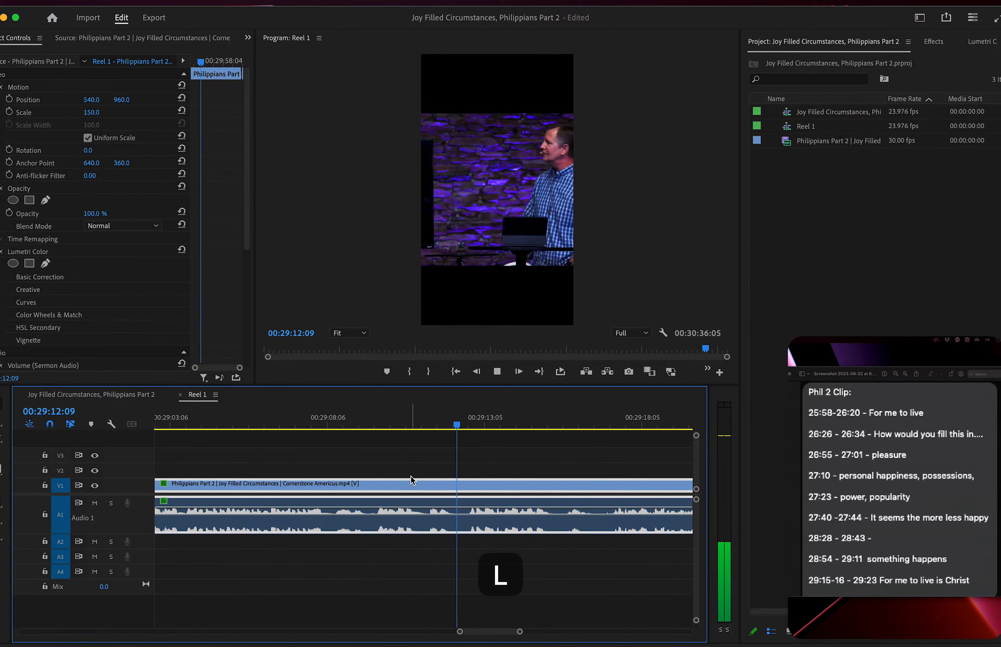
{"action": "scroll", "coordinate": [379, 483], "scroll_direction": "down", "scroll_amount": 3}
{"action": "scroll", "coordinate": [524, 479], "scroll_direction": "left", "scroll_amount": 1}
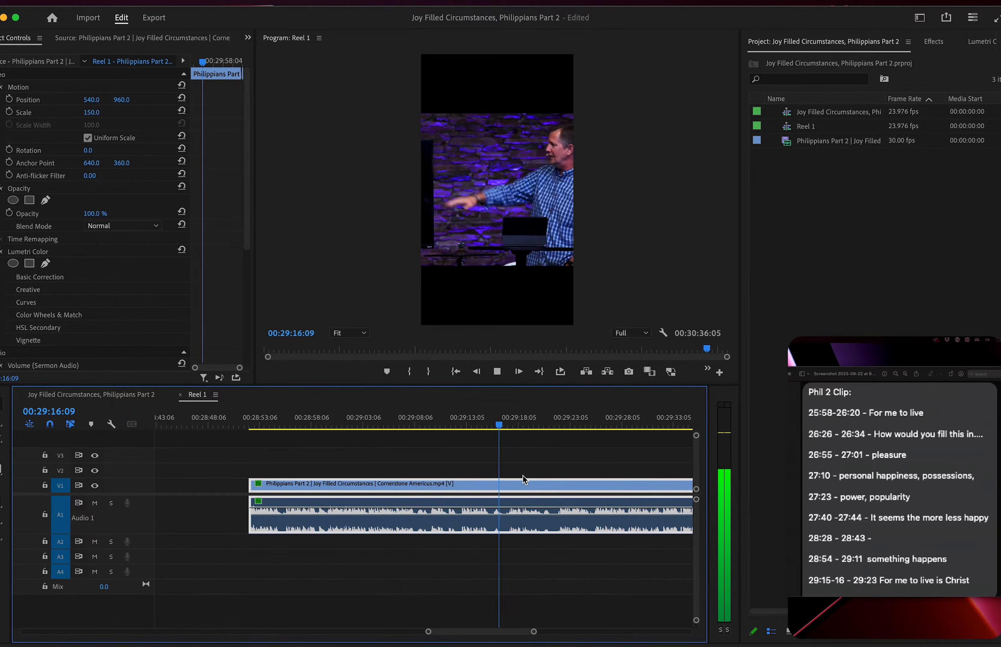
{"action": "scroll", "coordinate": [488, 473], "scroll_direction": "right", "scroll_amount": 3}
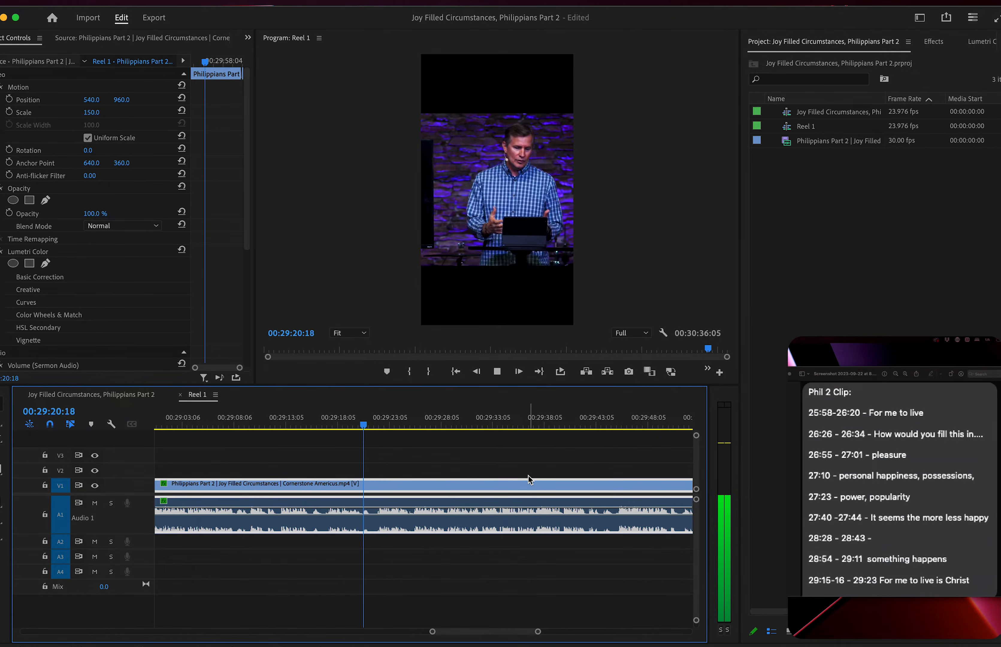
Split the clip at 00:29:21:14, where the final passage ends, and delete all the footage after it.
{"action": "scroll", "coordinate": [368, 471], "scroll_direction": "up", "scroll_amount": 2}
{"action": "key", "text": "space"}
{"action": "left_click", "coordinate": [368, 420]}
{"action": "key", "text": "x"}
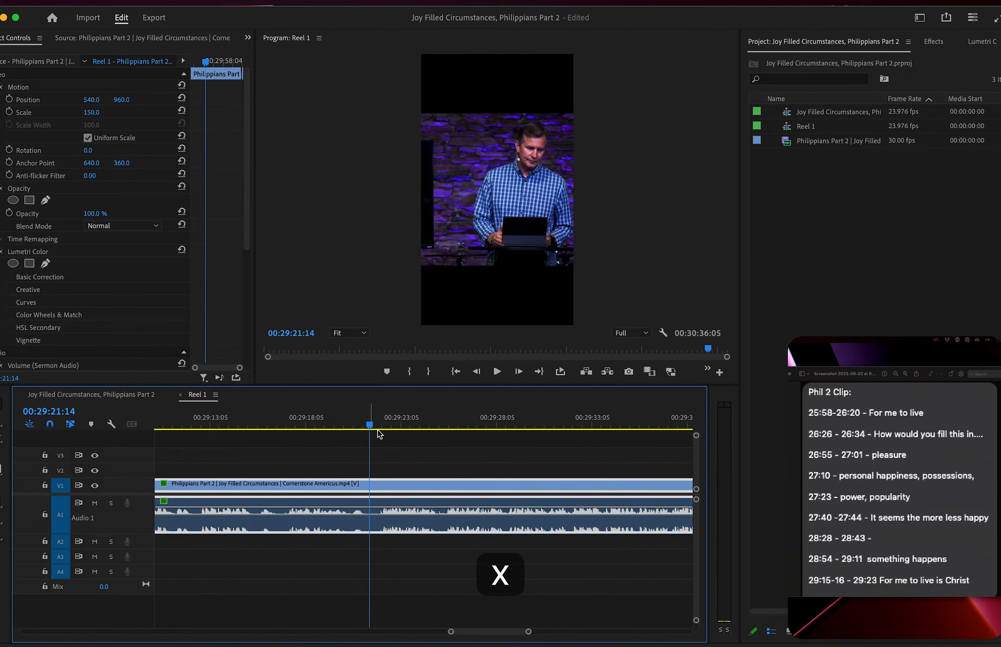
{"action": "scroll", "coordinate": [402, 438], "scroll_direction": "down", "scroll_amount": 2}
{"action": "mouse_move", "coordinate": [386, 419]}
{"action": "left_mouse_down"}
{"action": "mouse_move", "coordinate": [397, 416]}
{"action": "mouse_move", "coordinate": [388, 421]}
{"action": "left_mouse_up"}
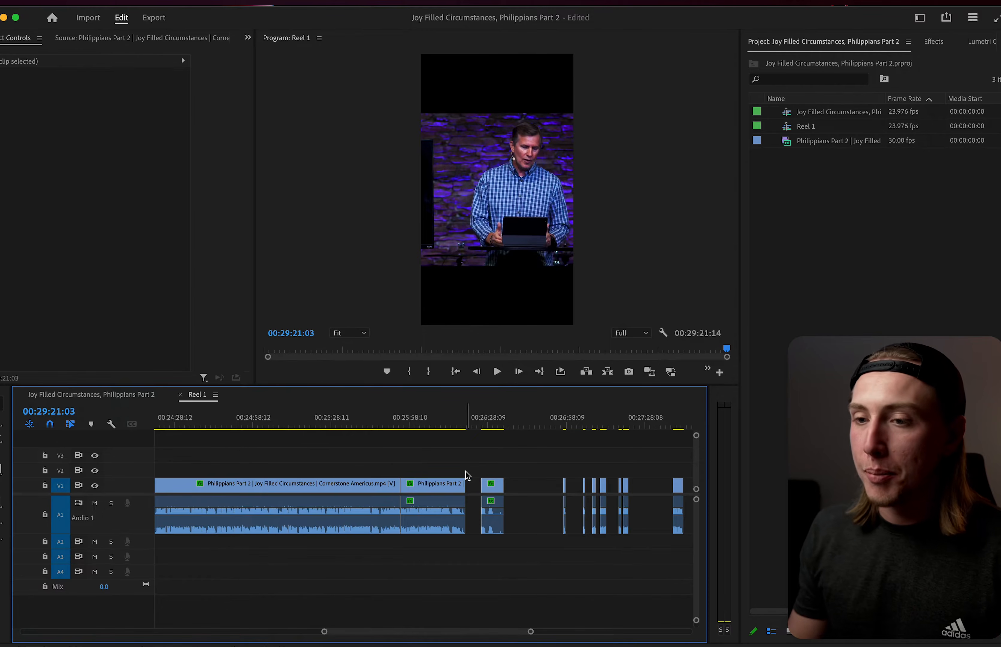
Ripple delete the unused footage ahead of the first kept passage so that the passage starts at 00:00:00:00.
{"action": "scroll", "coordinate": [421, 472], "scroll_direction": "up", "scroll_amount": 1}
{"action": "scroll", "coordinate": [416, 470], "scroll_direction": "left", "scroll_amount": 4}
{"action": "scroll", "coordinate": [411, 470], "scroll_direction": "down", "scroll_amount": 5}
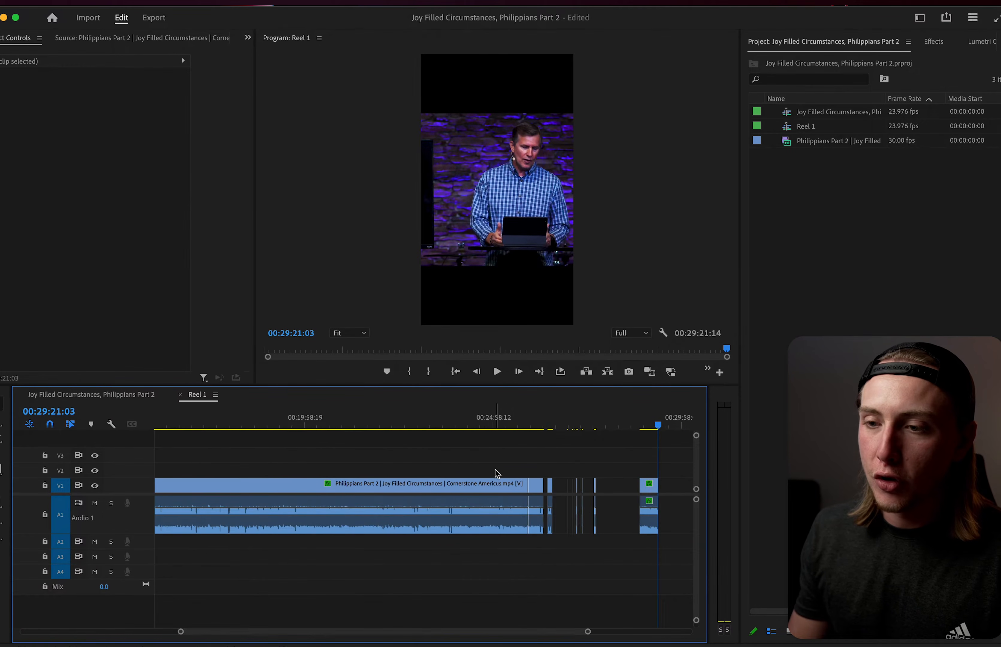
{"action": "scroll", "coordinate": [518, 469], "scroll_direction": "up", "scroll_amount": 3}
{"action": "left_click", "coordinate": [595, 420]}
{"action": "key", "text": "space"}
{"action": "scroll", "coordinate": [616, 467], "scroll_direction": "right", "scroll_amount": 4}
{"action": "scroll", "coordinate": [353, 479], "scroll_direction": "down", "scroll_amount": 2}
{"action": "key", "text": "space"}
{"action": "left_click", "coordinate": [348, 483]}
{"action": "key", "text": "s"}
{"action": "key", "text": "space"}
{"action": "scroll", "coordinate": [218, 482], "scroll_direction": "up", "scroll_amount": 3}
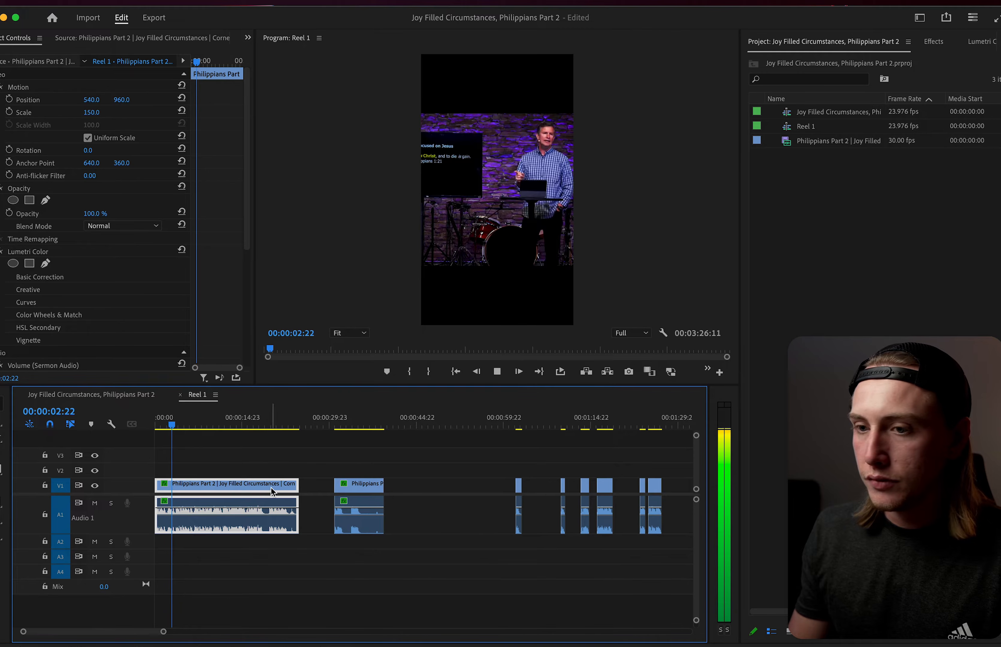
Close all the gaps between the kept clips in Reel 1 and save the project.
{"action": "left_click", "coordinate": [315, 484]}
{"action": "key", "text": "BackSpace"}
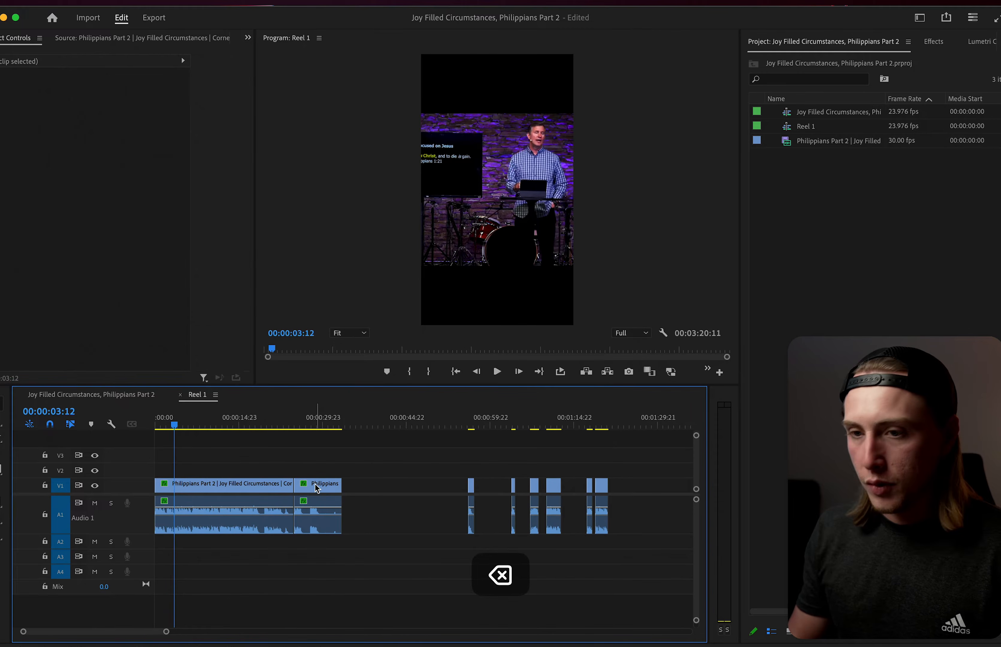
{"action": "left_click", "coordinate": [366, 490]}
{"action": "key", "text": "BackSpace"}
{"action": "left_click", "coordinate": [510, 480]}
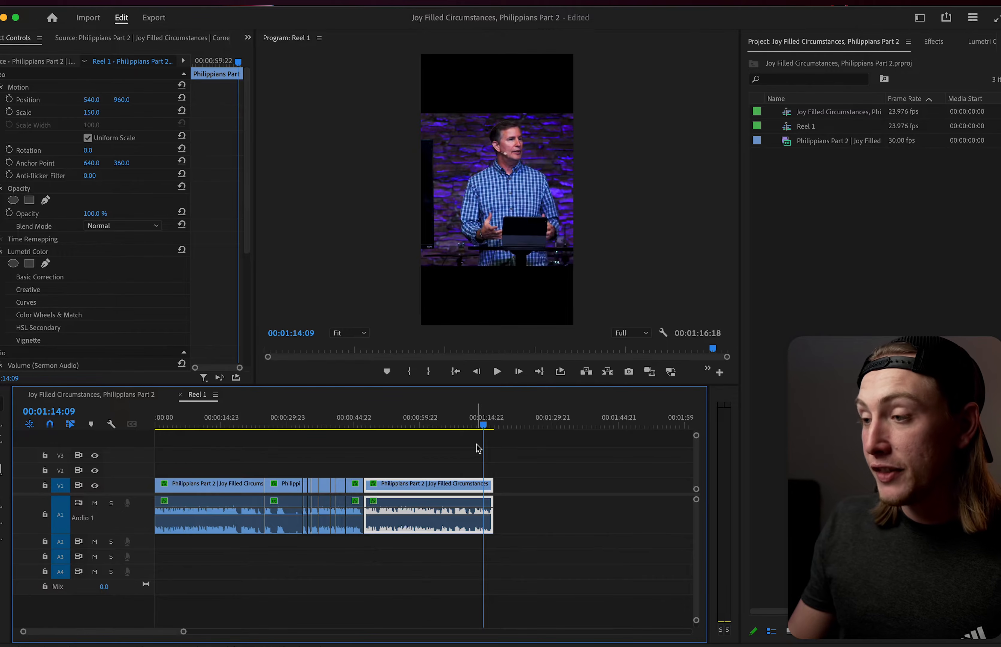
{"action": "key", "text": "super+s"}
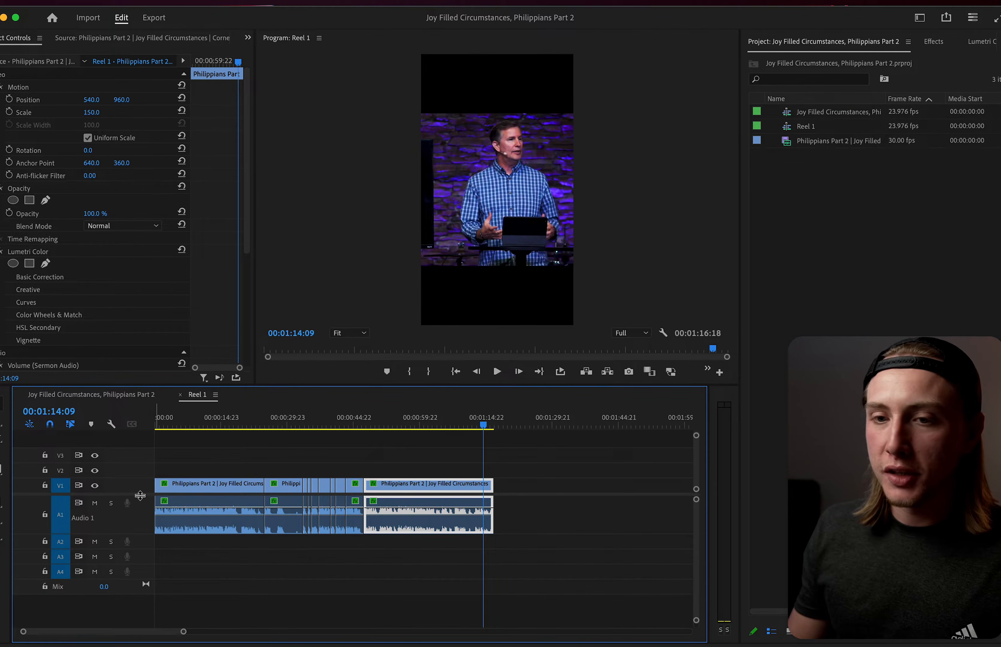
Return the playhead to the start of Reel 1 and enlarge the first clip and its Audio 1 waveform in the timeline.
{"action": "left_click_drag", "start_coordinate": [140, 493], "coordinate": [202, 481]}
{"action": "left_click", "coordinate": [257, 473]}
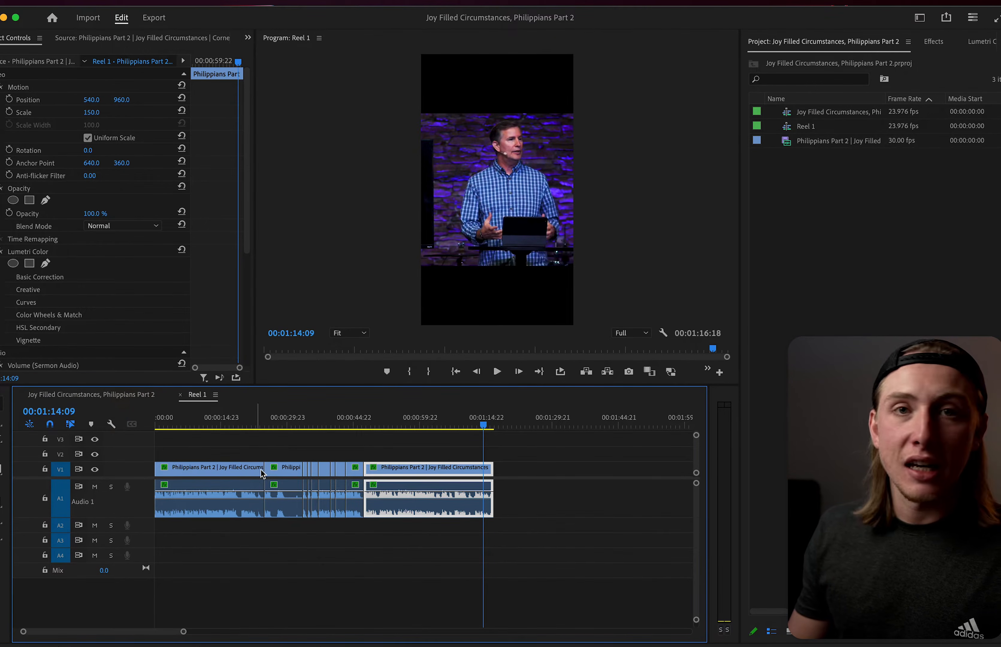
{"action": "key", "text": "space"}
{"action": "left_click", "coordinate": [456, 372]}
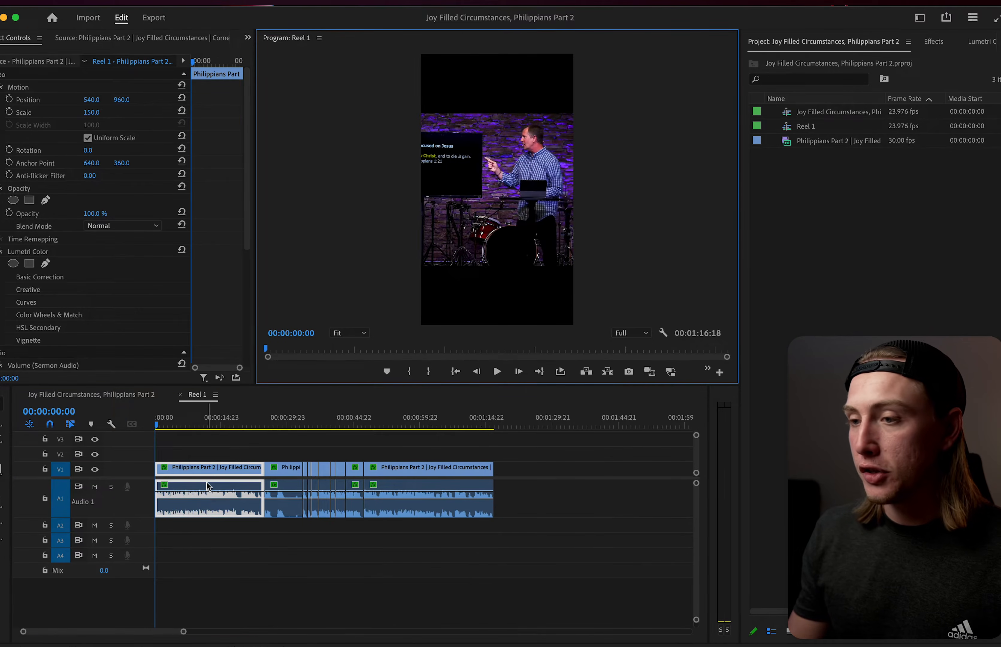
{"action": "key", "text": "super+z"}
{"action": "key", "text": "super+z"}
{"action": "key", "text": "super+z"}
{"action": "key", "text": "backslash"}
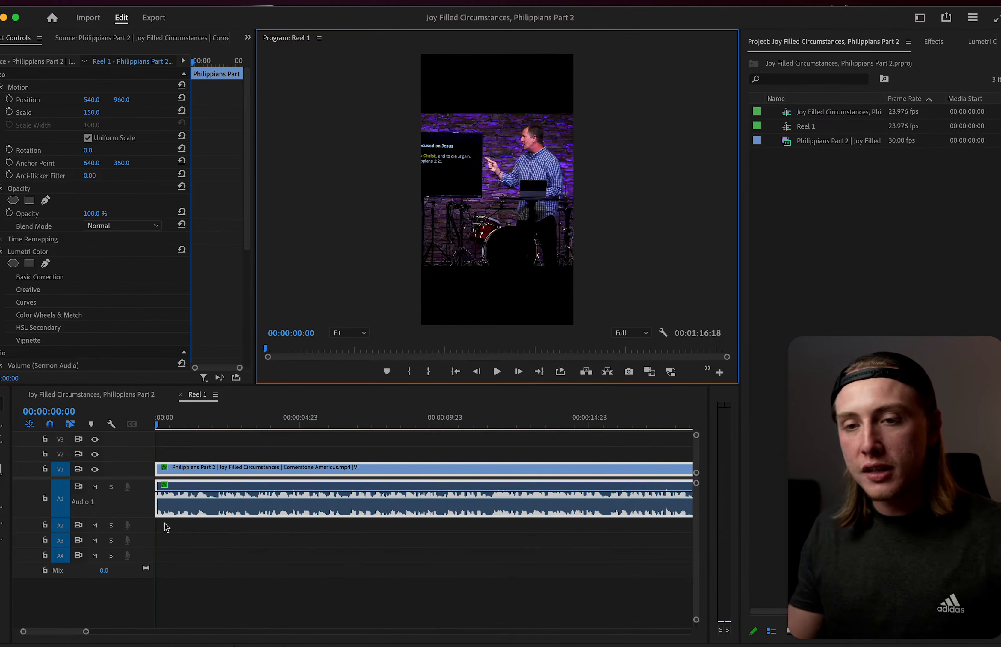
{"action": "left_click_drag", "start_coordinate": [143, 518], "coordinate": [142, 531]}
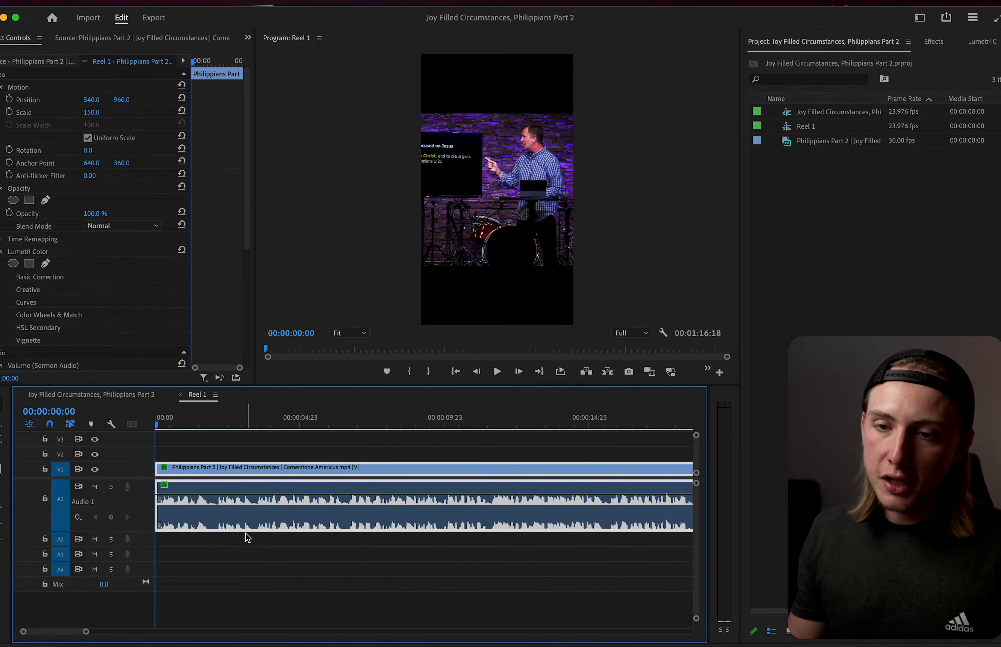
Try ripple trimming the start of the first clip to 00:00:00:02, and undo the trim.
{"action": "key", "text": "="}
{"action": "key", "text": "="}
{"action": "key", "text": "="}
{"action": "key", "text": "="}
{"action": "key", "text": "="}
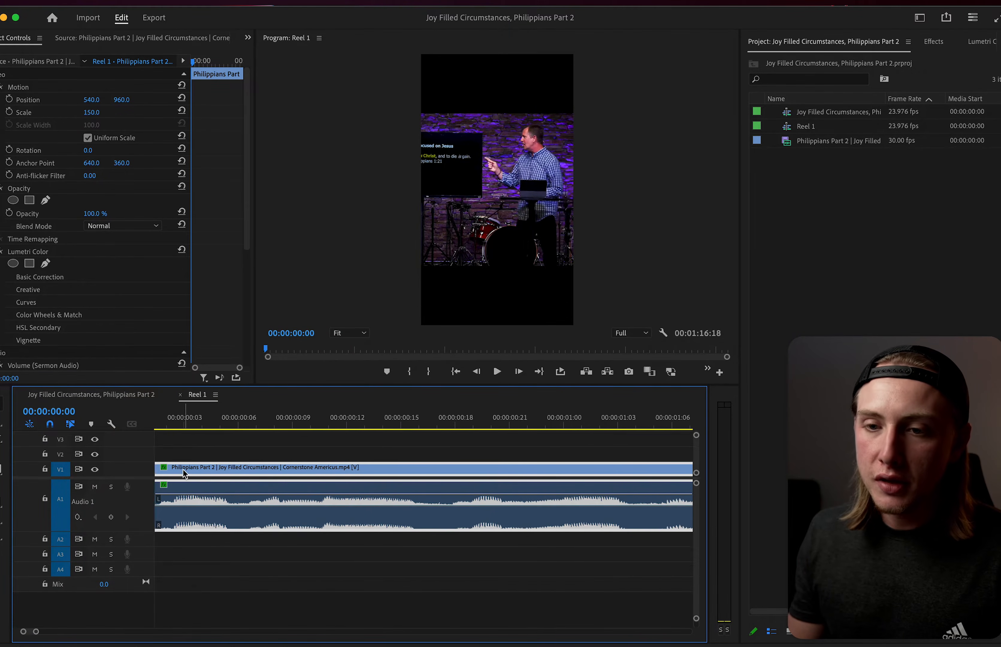
{"action": "left_click", "coordinate": [186, 428]}
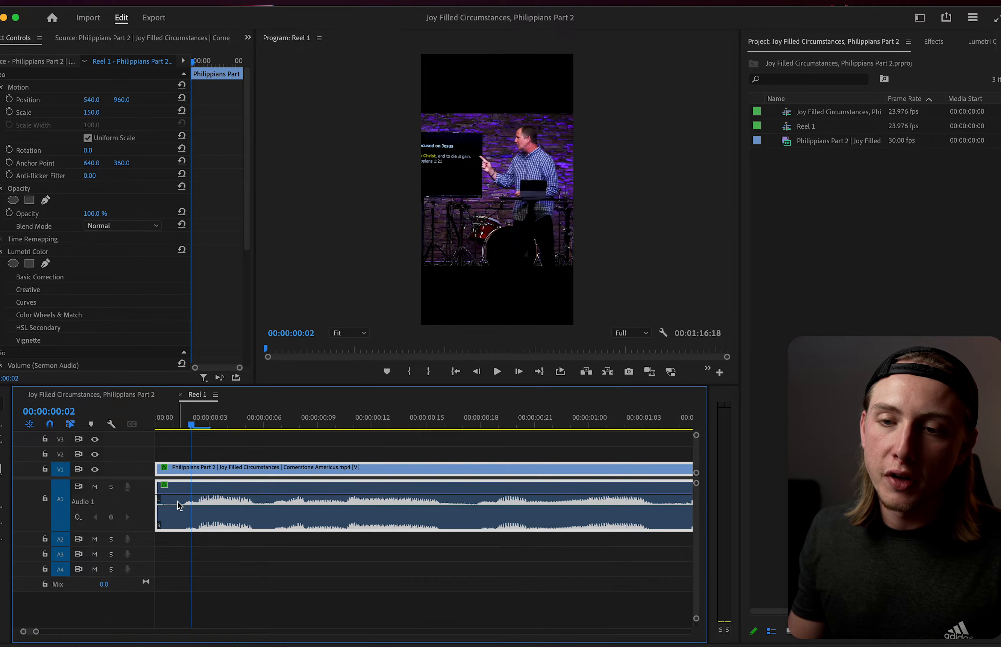
{"action": "key", "text": "q"}
{"action": "key", "text": "super+z"}
Try ripple trimming the end of the first clip back to 00:00:00:02, and undo that trim.
{"action": "left_click", "coordinate": [192, 428]}
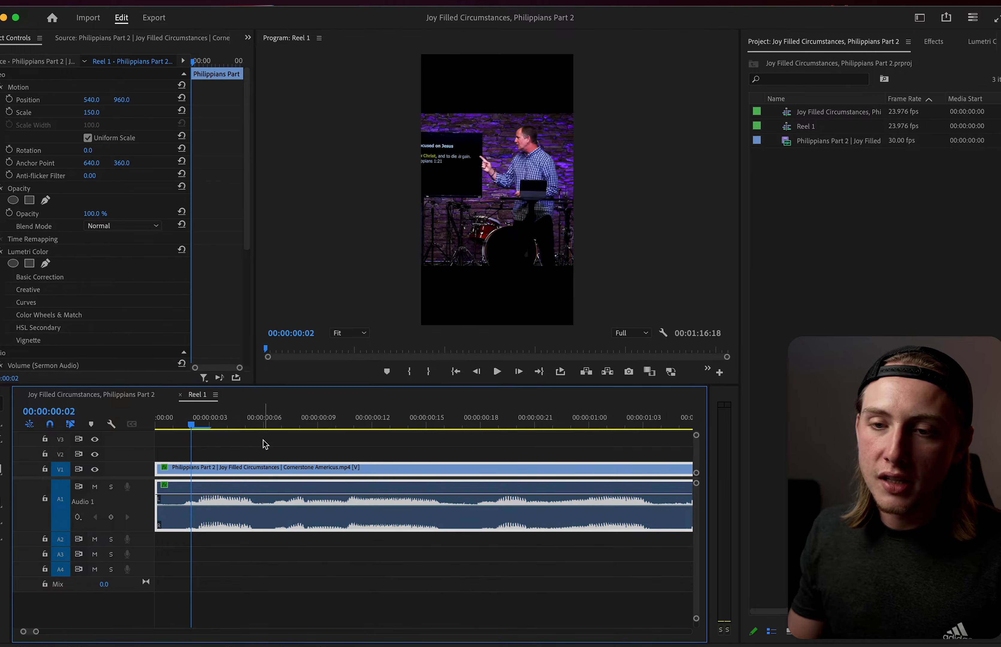
{"action": "key", "text": "w"}
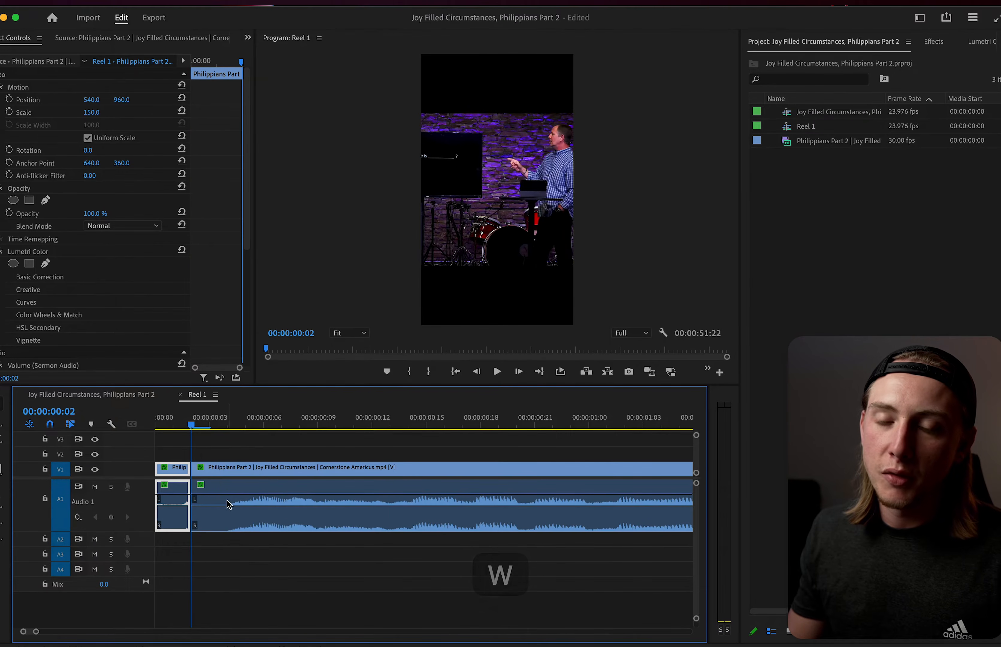
{"action": "key", "text": "super+z"}
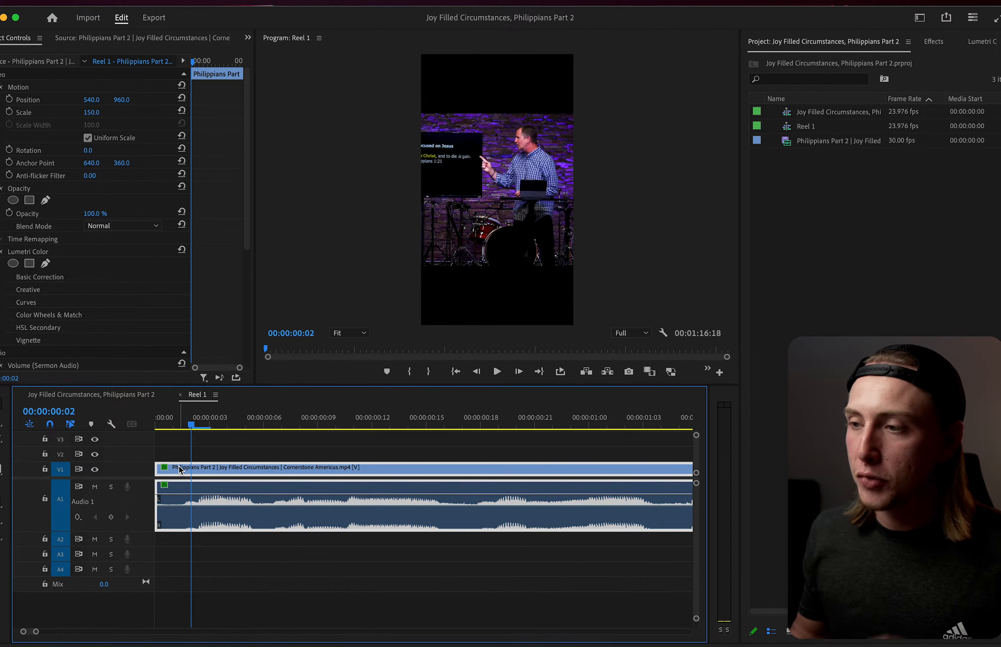
Ripple trim the silence before the opening words by cutting the first clip's start at 00:00:00:01.
{"action": "left_click", "coordinate": [134, 425]}
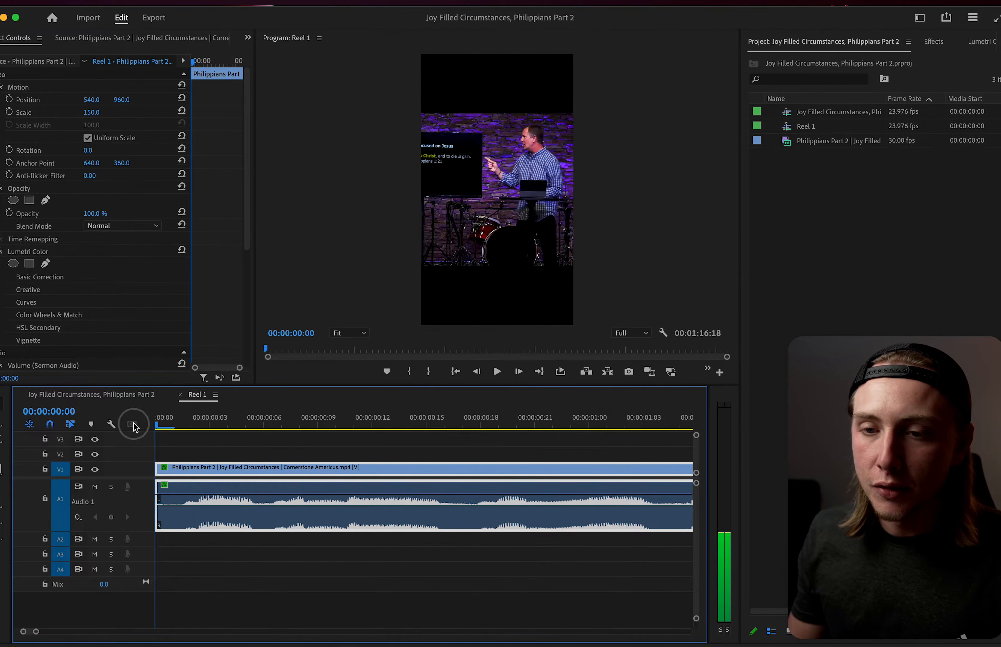
{"action": "key", "text": "space"}
{"action": "left_click", "coordinate": [188, 426]}
{"action": "left_click", "coordinate": [179, 427]}
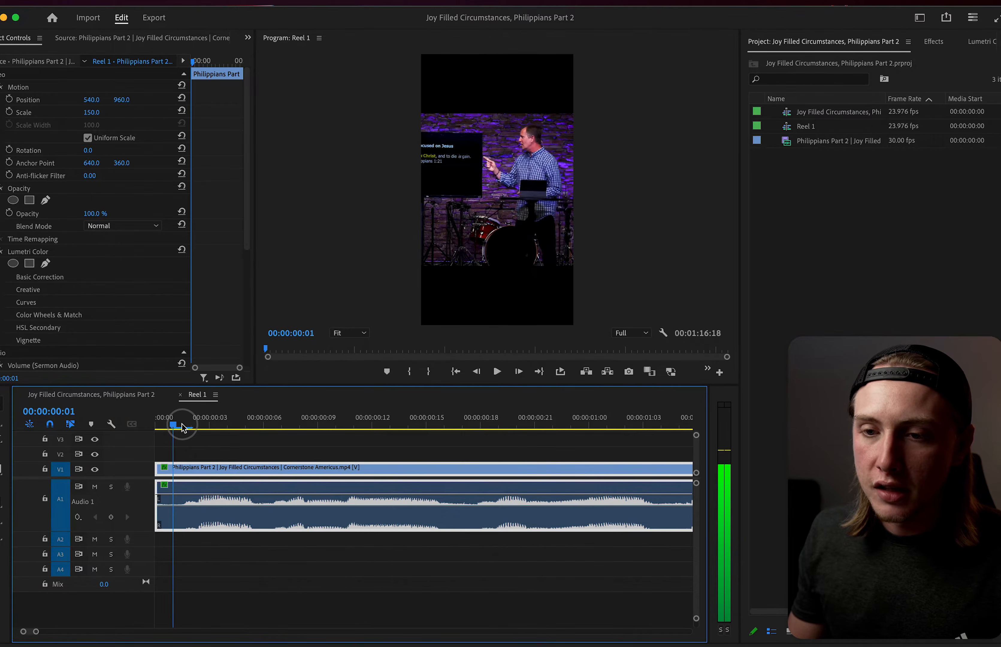
{"action": "key", "text": "q"}
{"action": "left_click", "coordinate": [158, 432]}
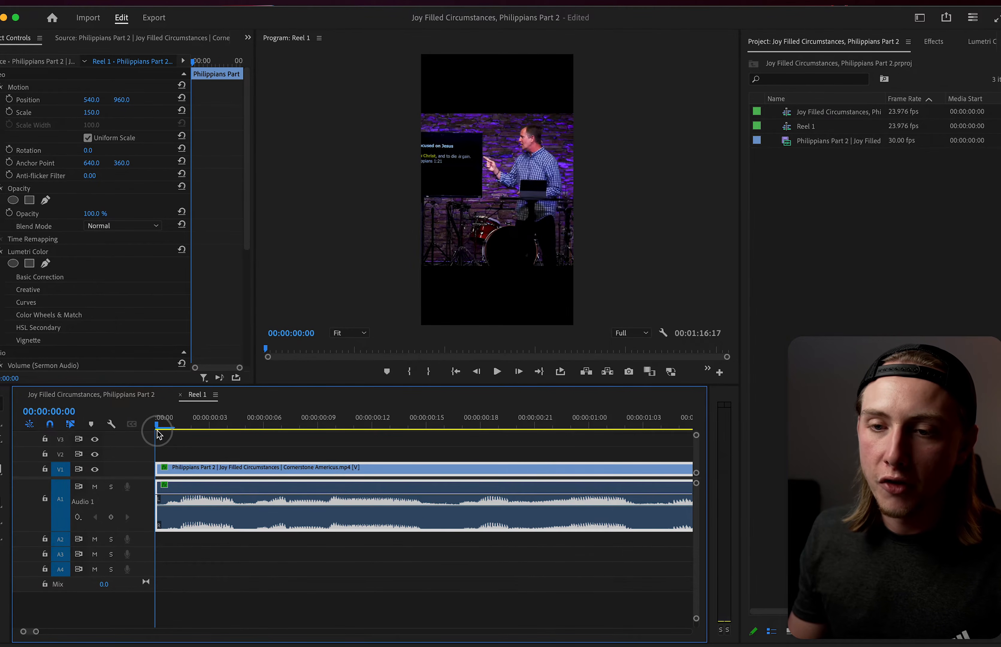
Split the first clip at 00:00:01:19 and ripple trim the pause after the split up to 00:00:02:03.
{"action": "key", "text": "minus"}
{"action": "key", "text": "minus"}
{"action": "key", "text": "minus"}
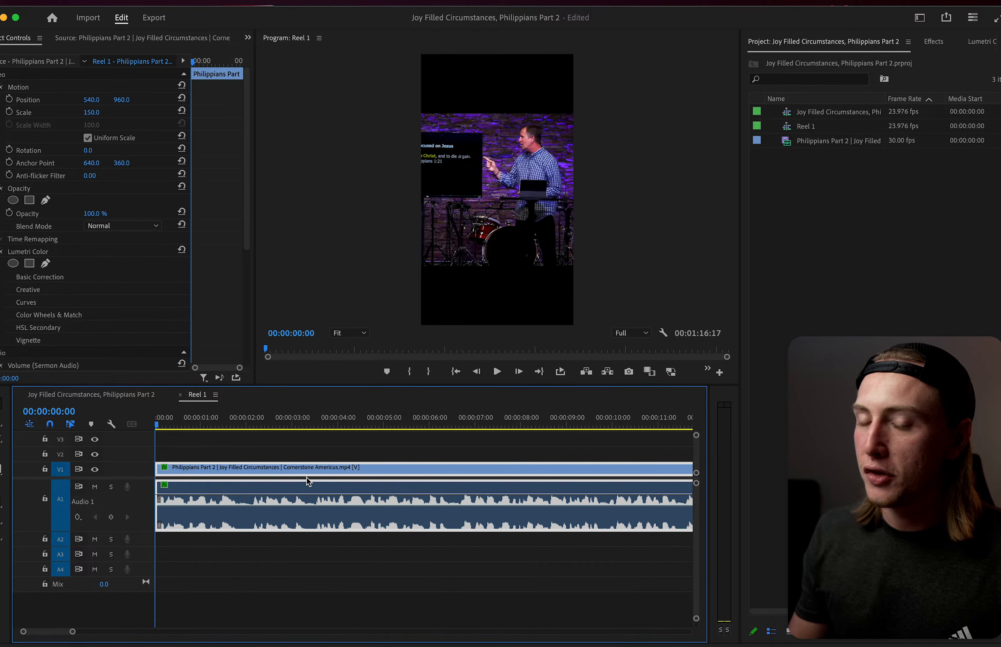
{"action": "key", "text": "space"}
{"action": "key", "text": "equal"}
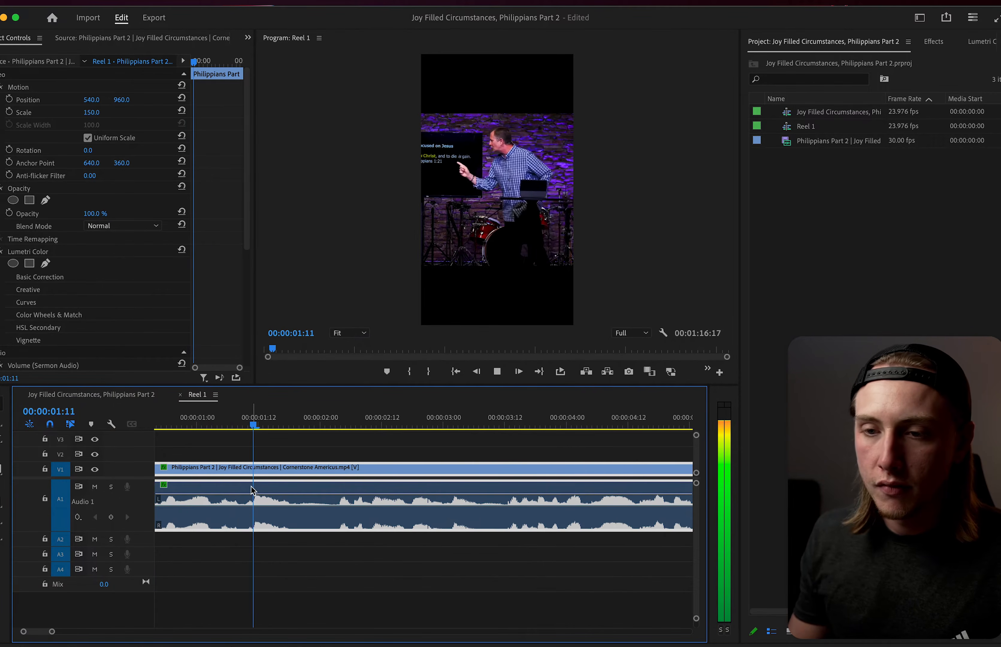
{"action": "key", "text": "space"}
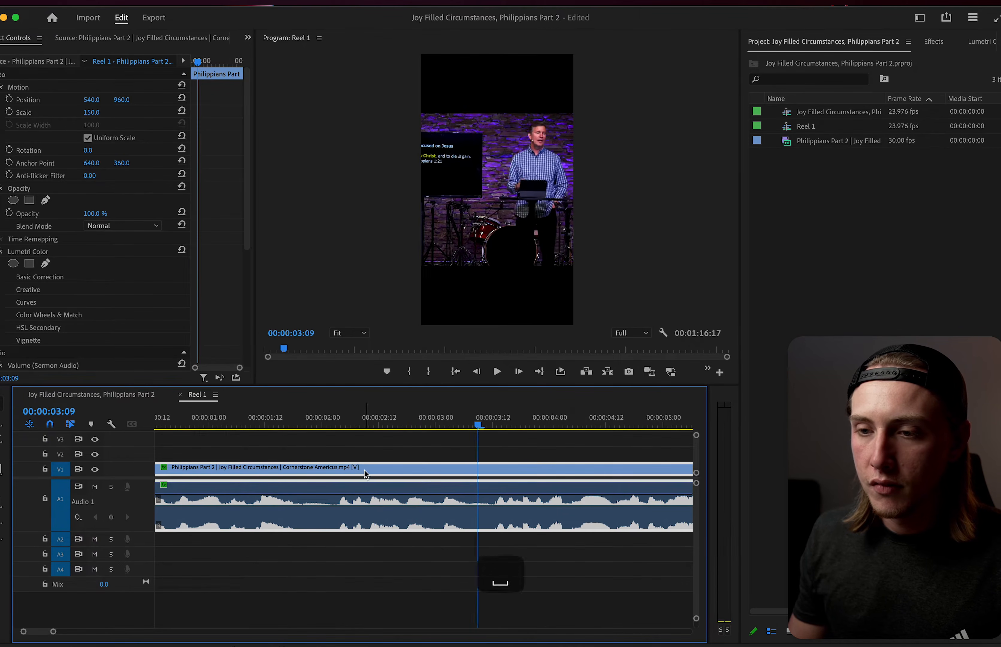
{"action": "left_click", "coordinate": [302, 424]}
{"action": "left_click_drag", "start_coordinate": [302, 424], "coordinate": [298, 424]}
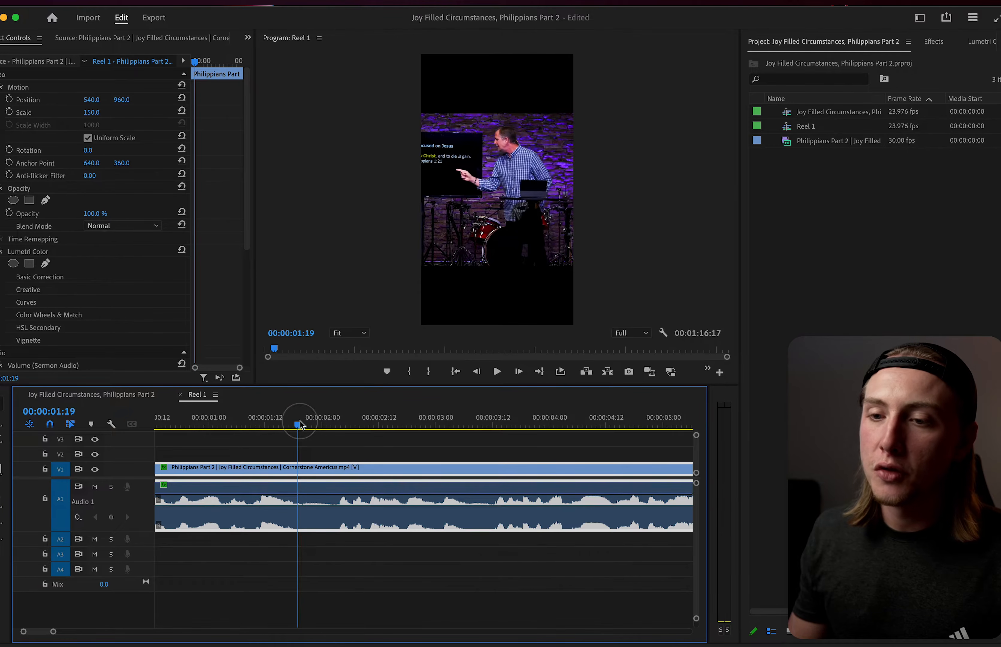
{"action": "key", "text": "x"}
{"action": "left_click", "coordinate": [337, 425]}
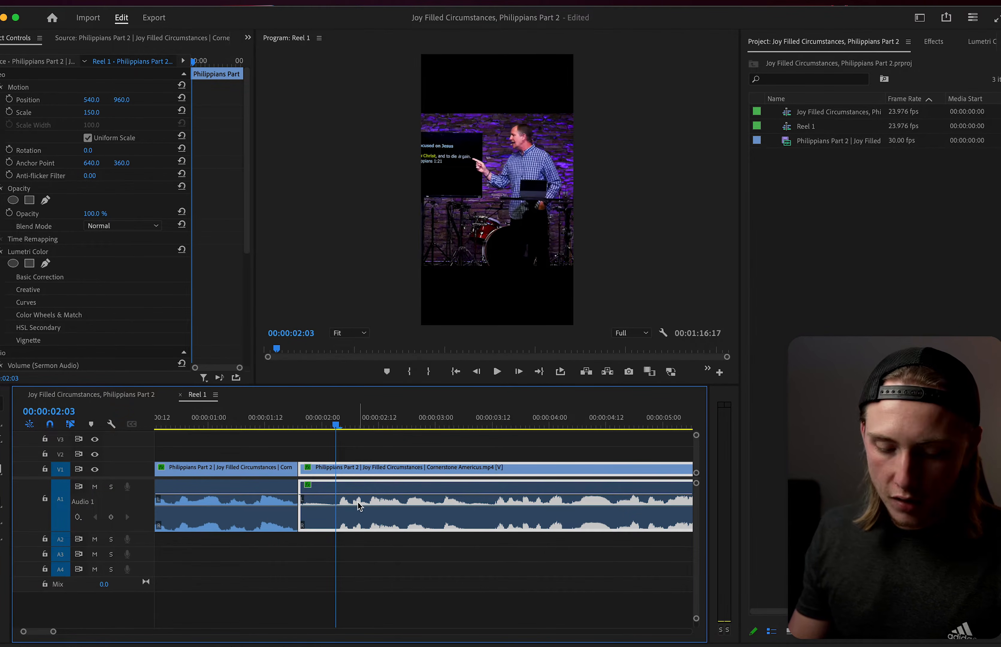
{"action": "key", "text": "q"}
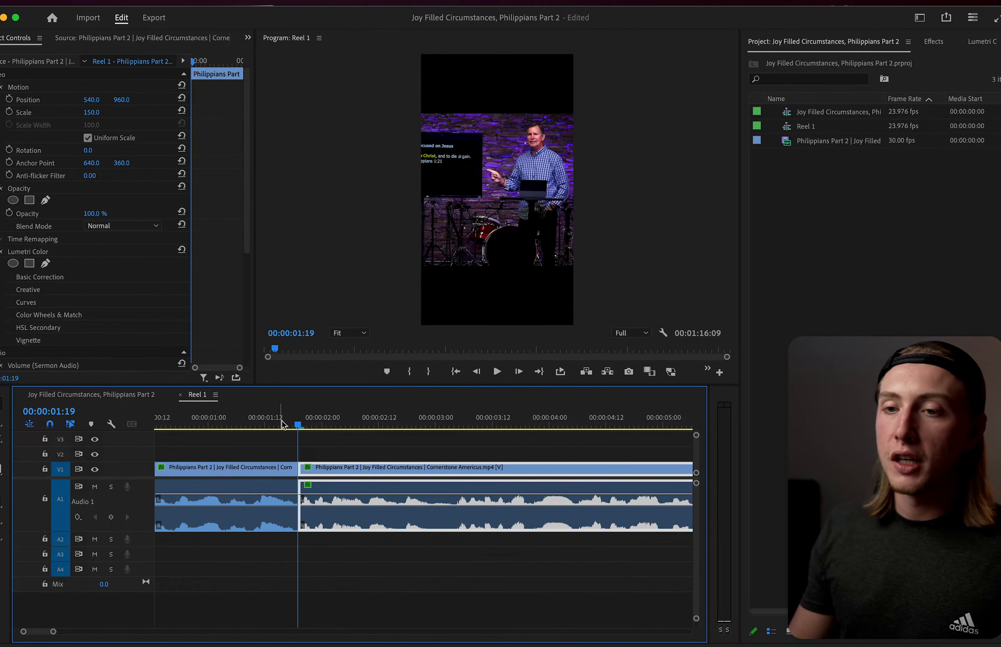
Play on from the removed pause and cut out the next short pause at about 00:00:06:00.
{"action": "key", "text": "space"}
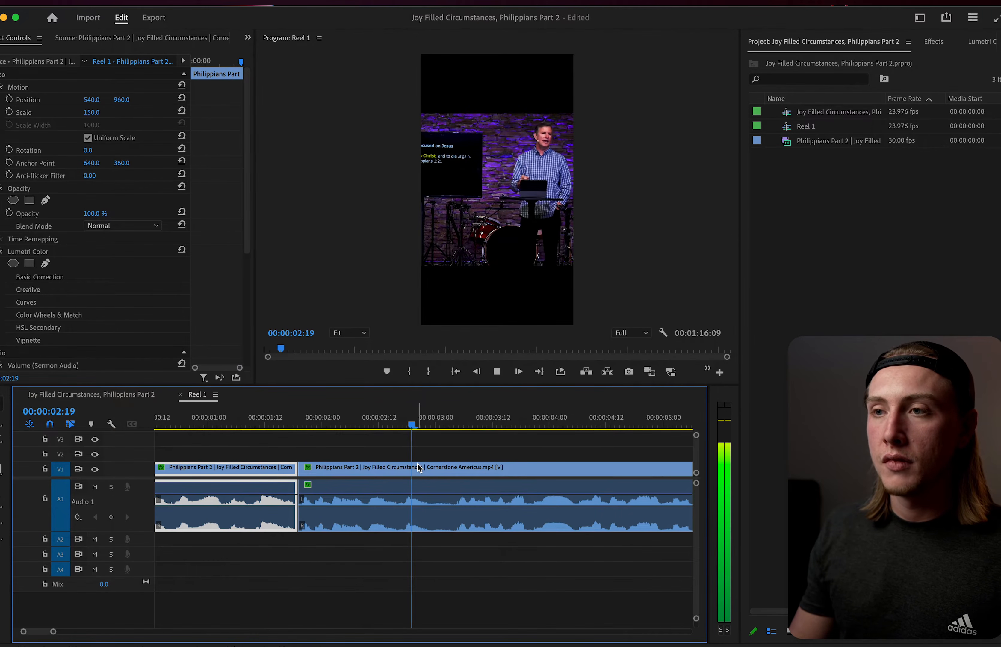
{"action": "key", "text": "minus"}
{"action": "key", "text": "space"}
{"action": "key", "text": "space"}
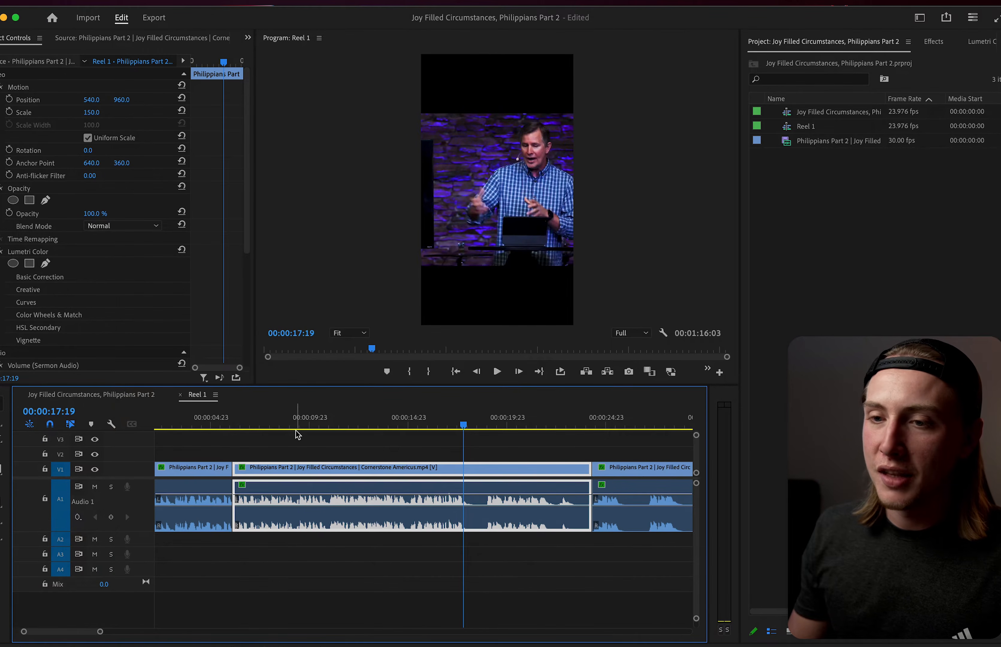
Listen to the clip that starts at about 00:00:06:00 to find where its phrases begin and end.
{"action": "left_click", "coordinate": [296, 429]}
{"action": "key", "text": "space"}
{"action": "key", "text": "equal"}
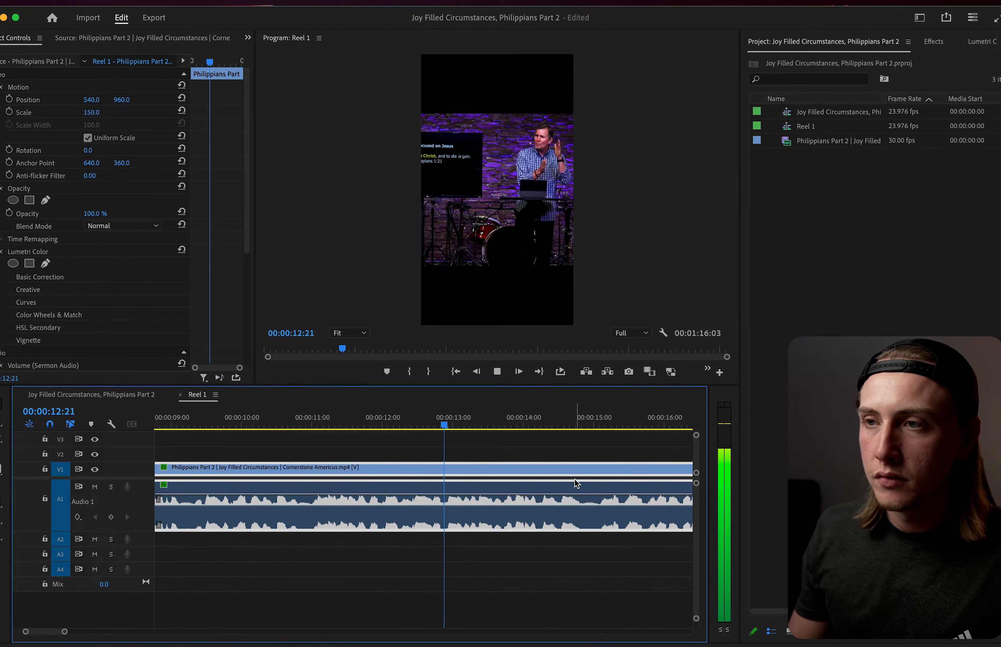
{"action": "key", "text": "minus"}
{"action": "key", "text": "space"}
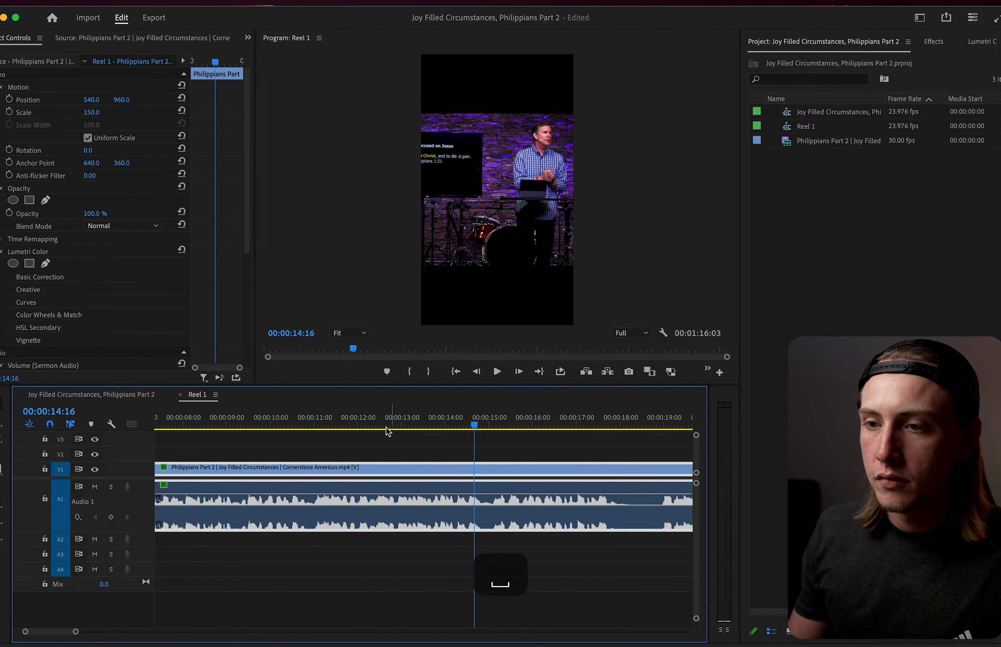
{"action": "left_click", "coordinate": [381, 427]}
{"action": "key", "text": "space"}
{"action": "key", "text": "equal"}
{"action": "key", "text": "space"}
{"action": "left_click", "coordinate": [419, 422]}
{"action": "key", "text": "space"}
{"action": "key", "text": "minus"}
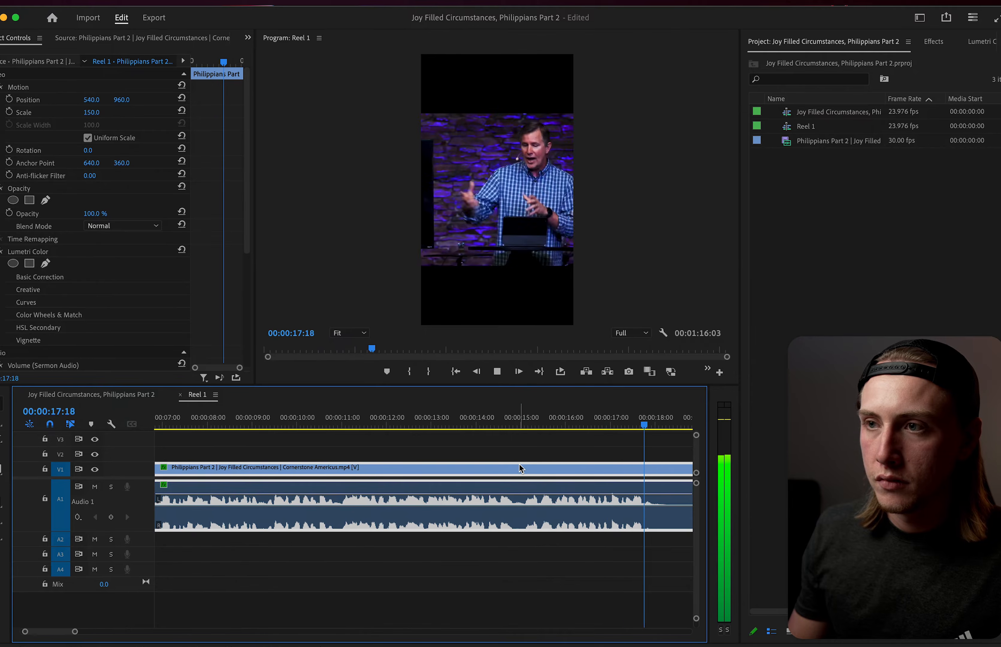
{"action": "key", "text": "minus"}
{"action": "scroll", "coordinate": [426, 478], "scroll_direction": "up", "scroll_amount": 5}
{"action": "left_click", "coordinate": [283, 420]}
{"action": "key", "text": "space"}
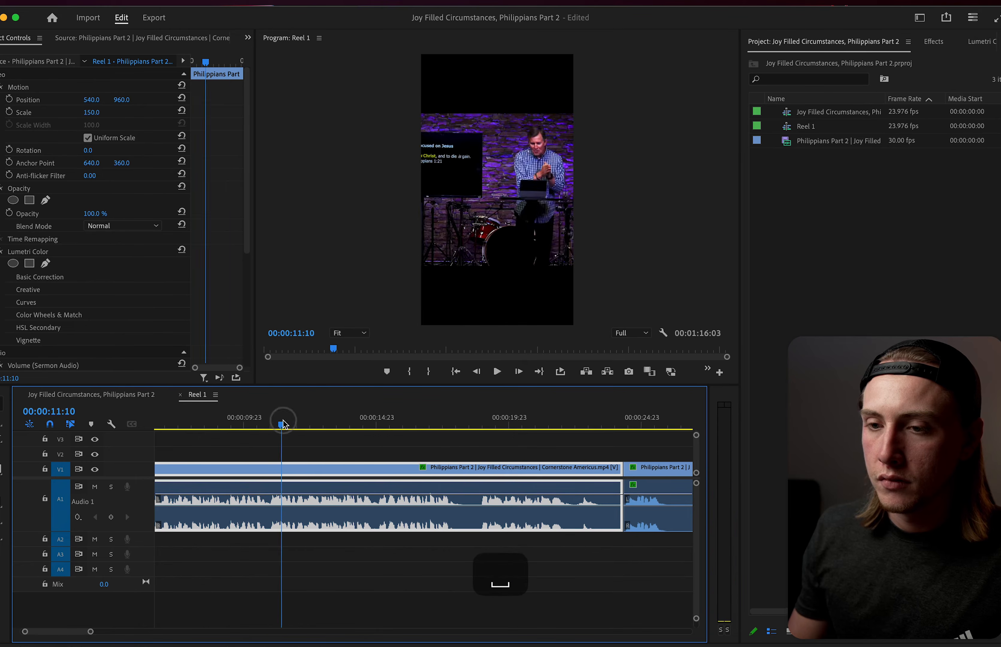
Replay the clip that starts at about 00:00:06:00 and split it at the phrase break shortly before 00:00:11:00.
{"action": "scroll", "coordinate": [310, 480], "scroll_direction": "up", "scroll_amount": 3}
{"action": "left_click", "coordinate": [358, 420]}
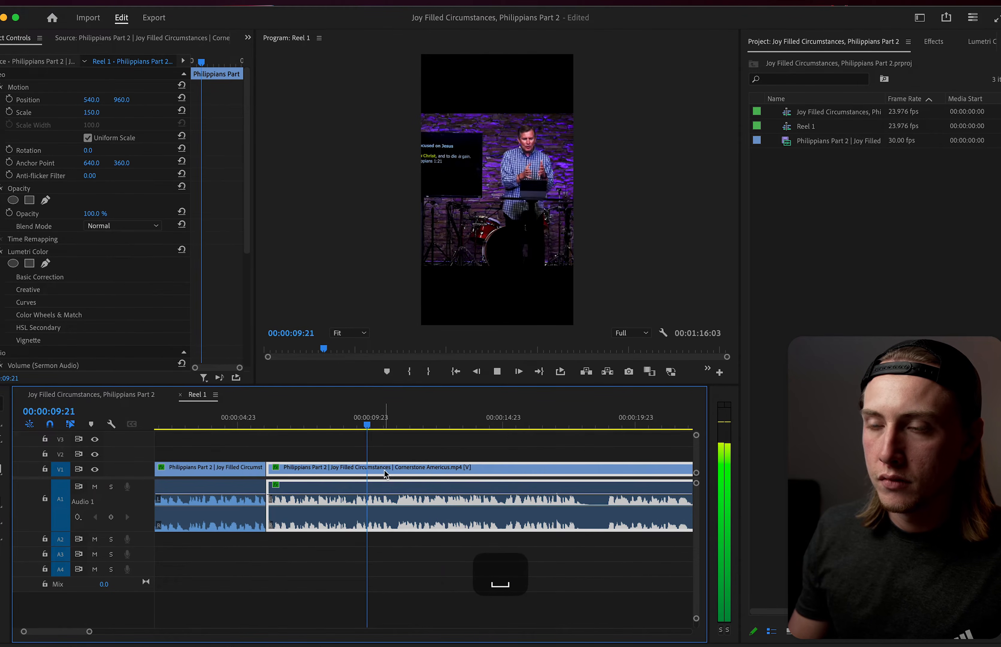
{"action": "key", "text": "space"}
{"action": "left_click", "coordinate": [282, 426]}
{"action": "key", "text": "space"}
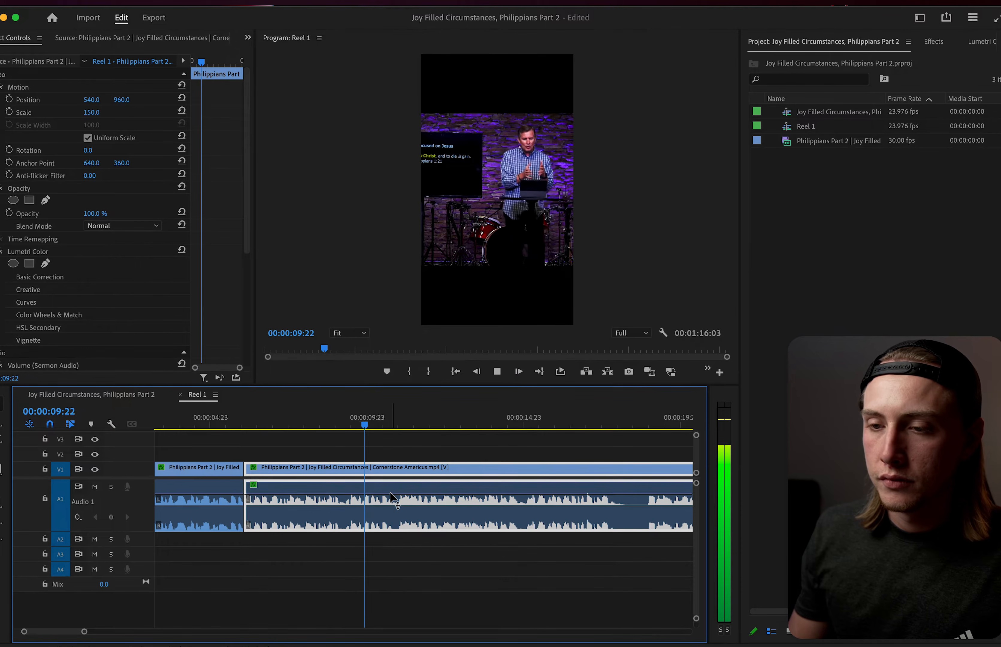
{"action": "scroll", "coordinate": [404, 479], "scroll_direction": "up", "scroll_amount": 4}
{"action": "key", "text": "space"}
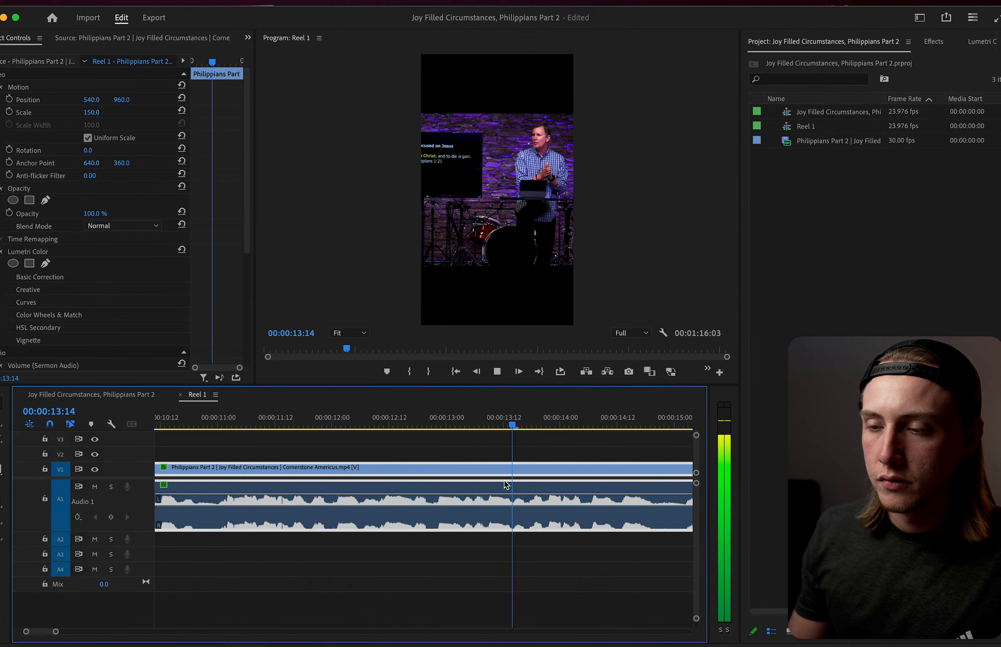
{"action": "key", "text": "x"}
Split the clip after the last cut at 00:00:18:22, just before the next phrase begins.
{"action": "scroll", "coordinate": [339, 502], "scroll_direction": "down", "scroll_amount": 5}
{"action": "left_click", "coordinate": [347, 493]}
{"action": "key", "text": "space"}
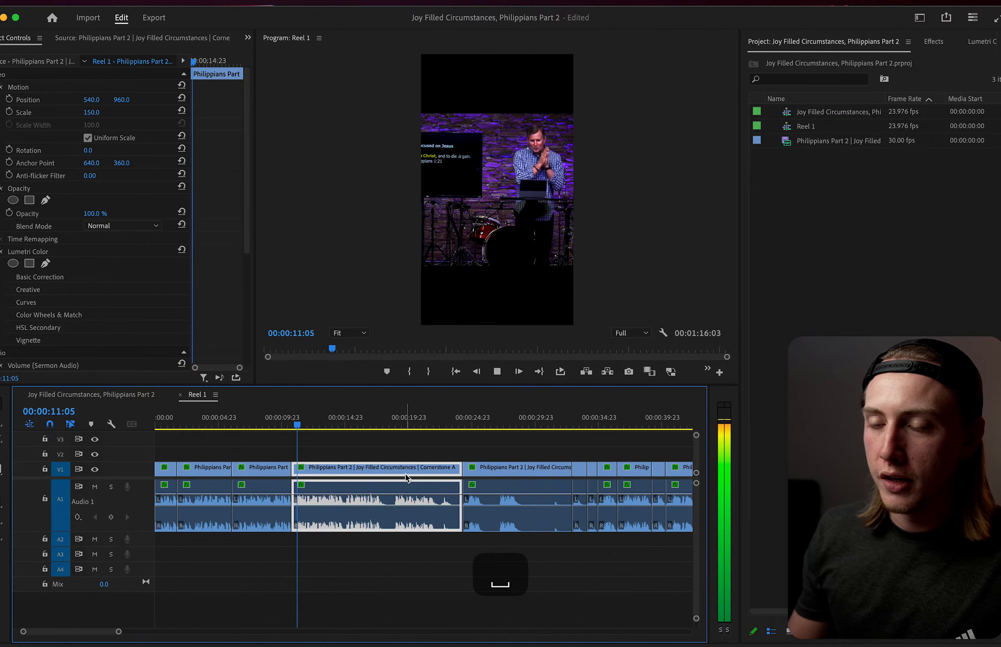
{"action": "left_click", "coordinate": [364, 418]}
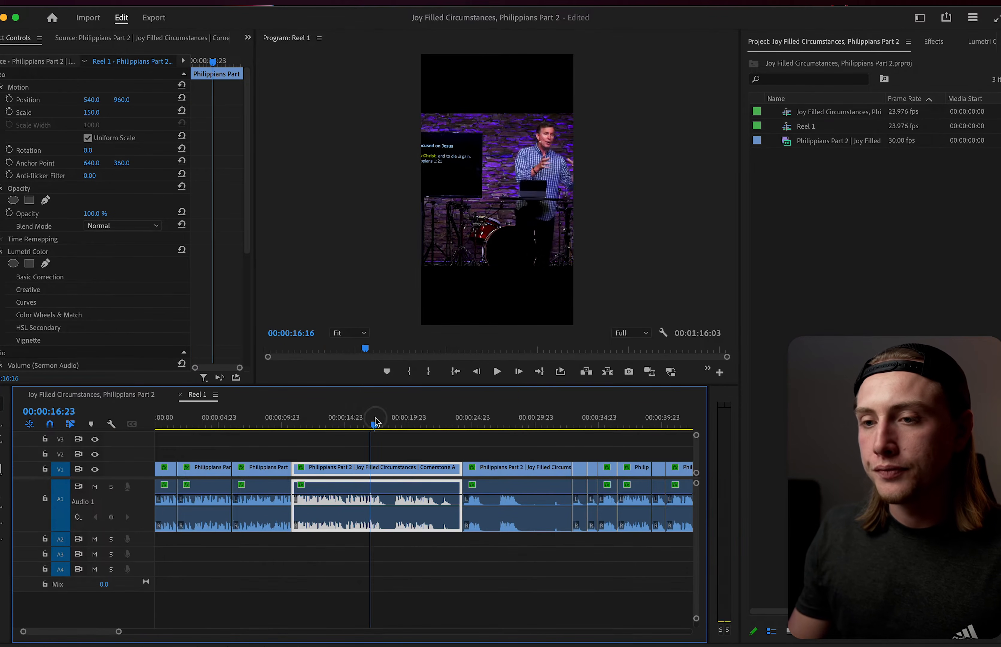
{"action": "key", "text": "space"}
{"action": "left_click", "coordinate": [402, 418]}
{"action": "key", "text": "="}
{"action": "left_click", "coordinate": [358, 422]}
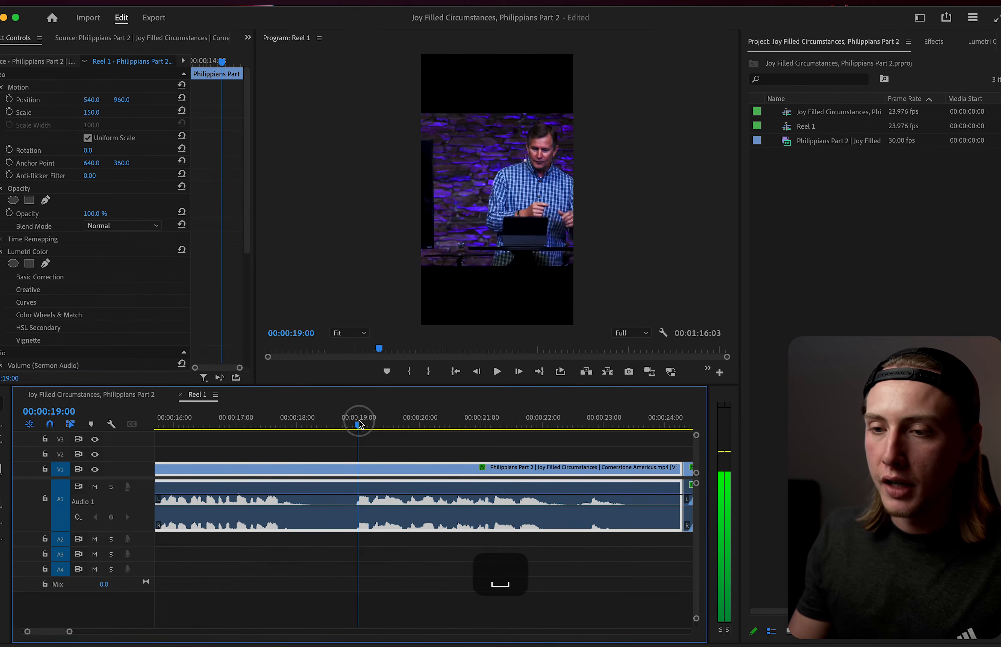
{"action": "key", "text": "x"}
{"action": "scroll", "coordinate": [358, 458], "scroll_direction": "down", "scroll_amount": 5}
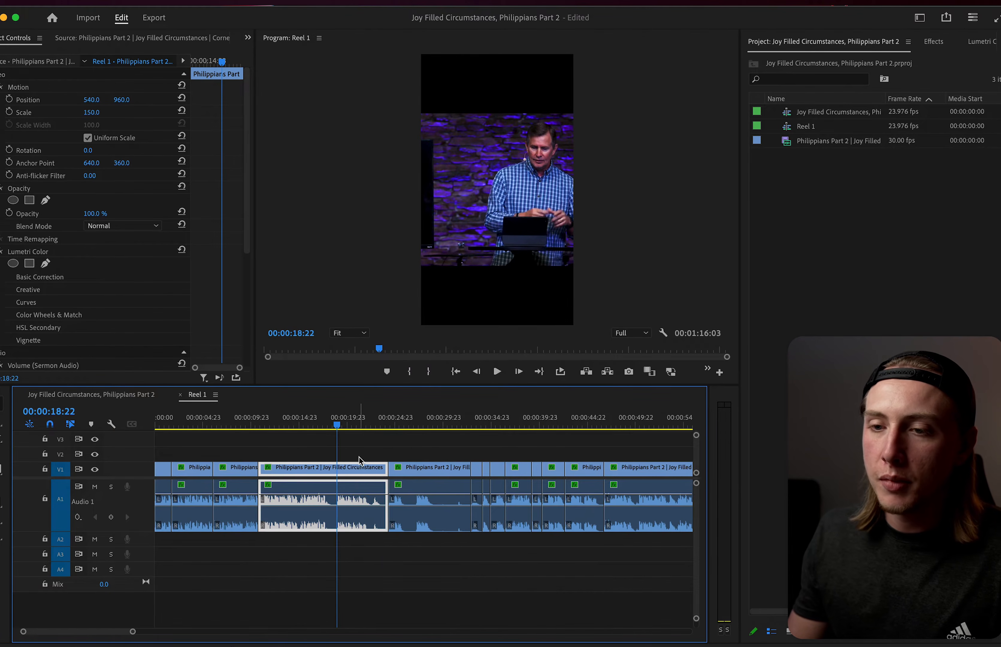
{"action": "scroll", "coordinate": [342, 474], "scroll_direction": "down", "scroll_amount": 2}
Move the passage ending at 00:00:18:22 beyond the end of the sequence and close the gap it leaves.
{"action": "left_click_drag", "start_coordinate": [210, 469], "coordinate": [522, 470]}
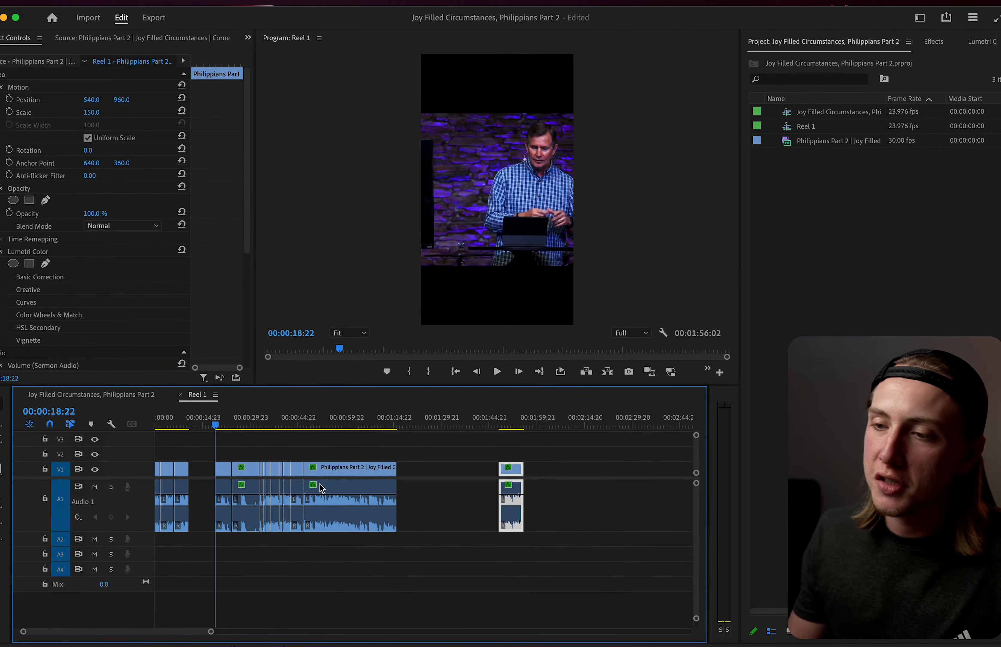
{"action": "left_click", "coordinate": [200, 470]}
{"action": "key", "text": "BackSpace"}
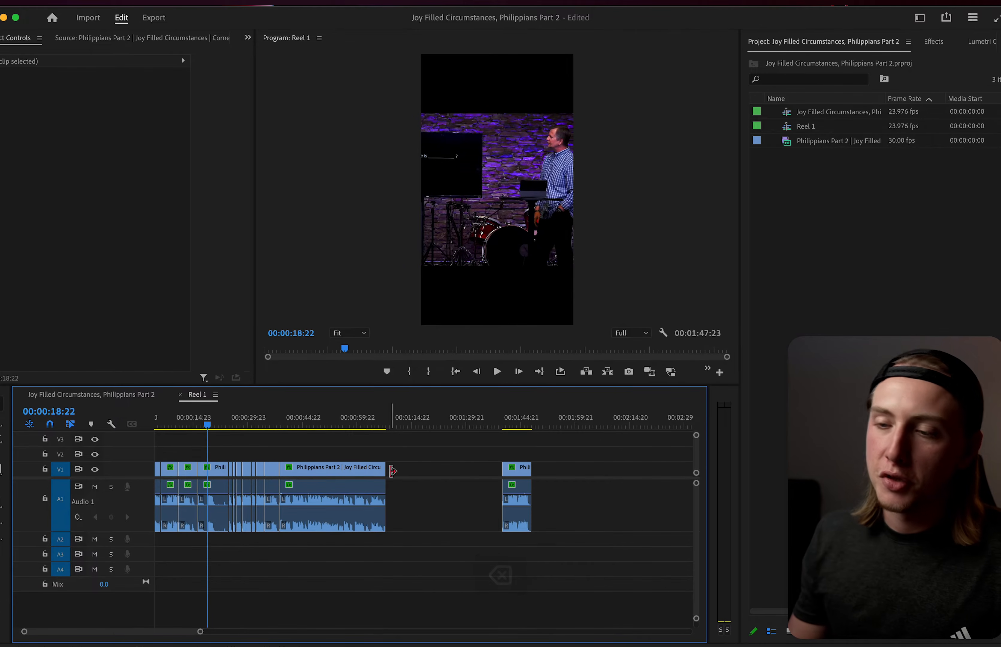
Play across the new join from 00:00:07:21 and ripple trim the end of the clip after it to shortly after 00:00:15:00.
{"action": "scroll", "coordinate": [214, 523], "scroll_direction": "up", "scroll_amount": 3}
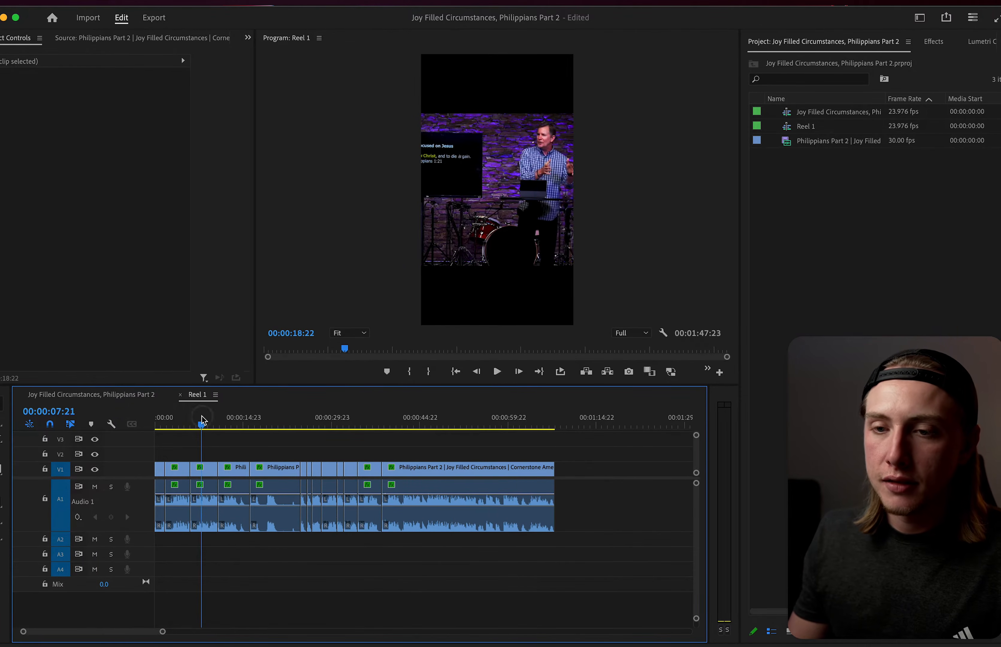
{"action": "left_click", "coordinate": [203, 469]}
{"action": "key", "text": "space"}
{"action": "scroll", "coordinate": [253, 497], "scroll_direction": "up", "scroll_amount": 4}
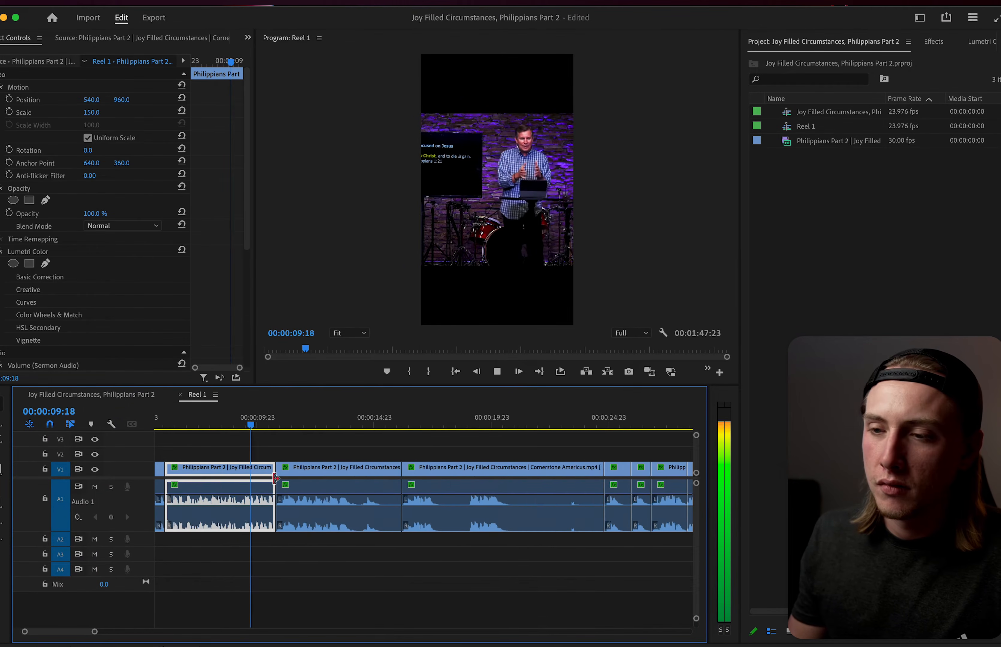
{"action": "scroll", "coordinate": [376, 480], "scroll_direction": "up", "scroll_amount": 1}
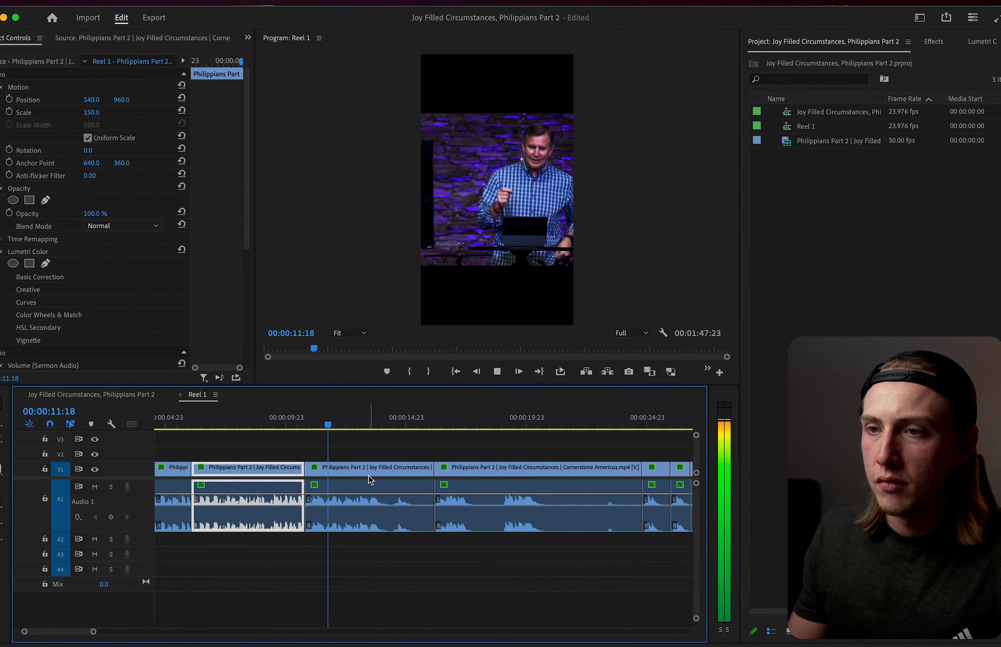
{"action": "scroll", "coordinate": [406, 476], "scroll_direction": "up", "scroll_amount": 4}
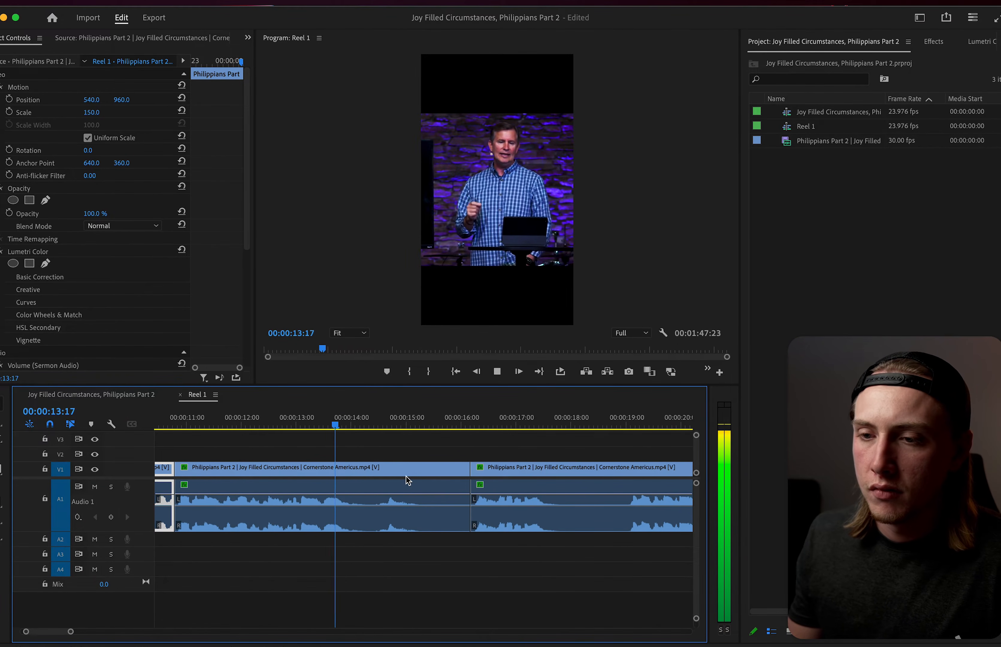
{"action": "key", "text": "w"}
Split the following clip at 00:00:16:22, where the next pause in speech starts.
{"action": "key", "text": "space"}
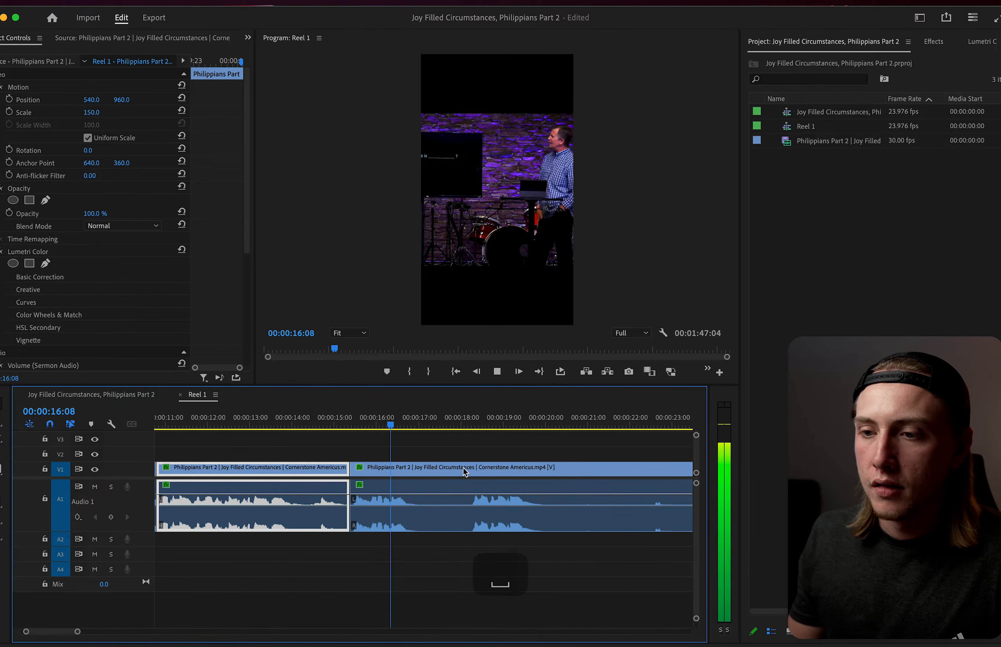
{"action": "key", "text": "space"}
{"action": "scroll", "coordinate": [404, 472], "scroll_direction": "down", "scroll_amount": 1}
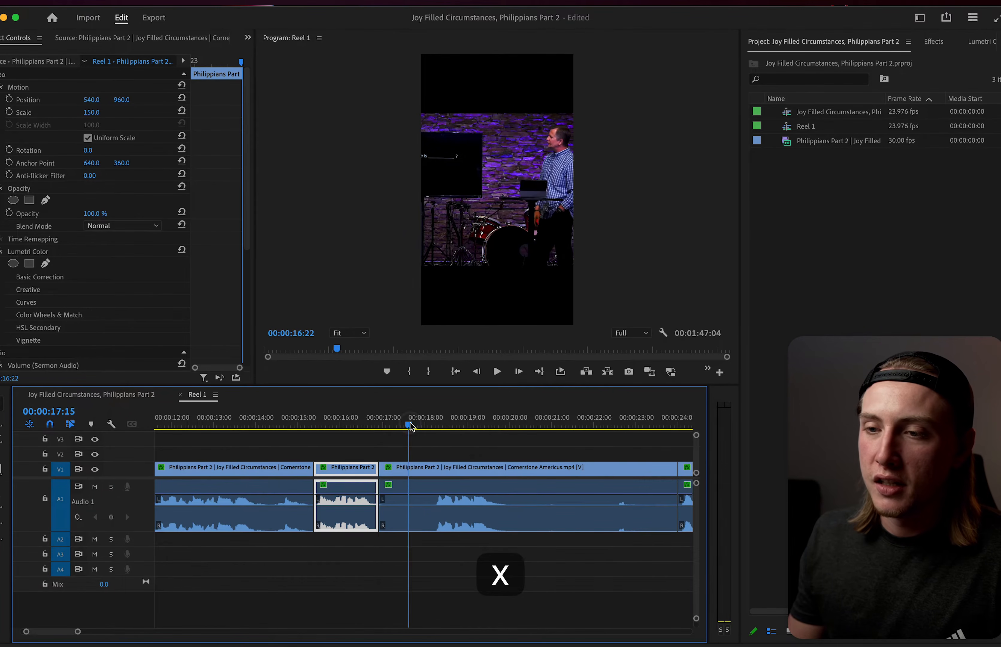
Ripple trim the start of the clip at 00:00:16:22 to about 00:00:18:06, where speech resumes, and replay the join.
{"action": "left_click_drag", "start_coordinate": [410, 427], "coordinate": [440, 424]}
{"action": "key", "text": "q"}
{"action": "key", "text": "space"}
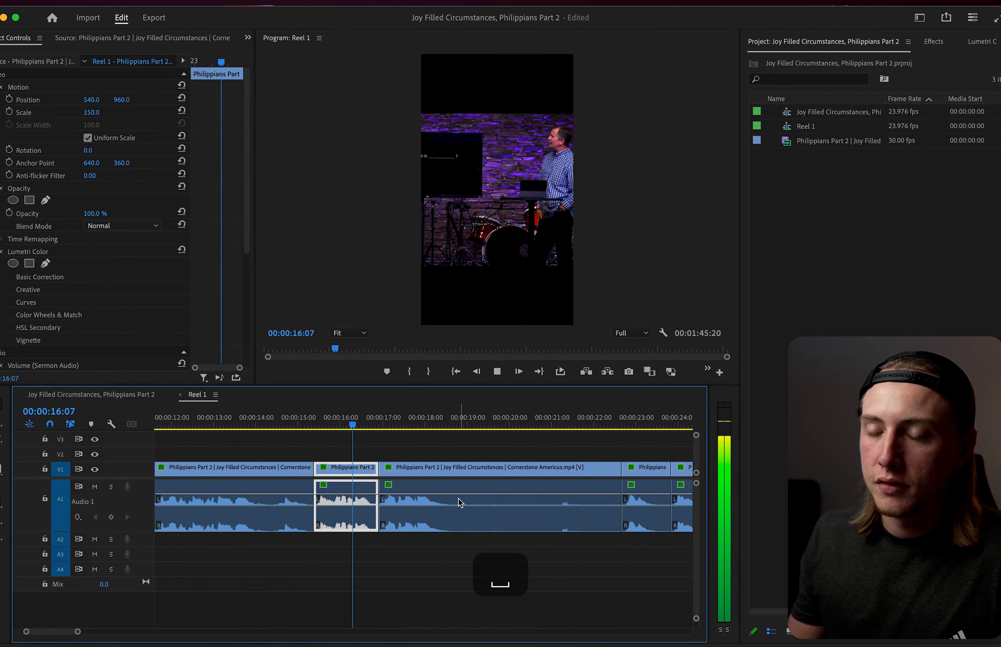
Ripple trim the end of the following clip to 00:00:18:21, after its last word, and replay the transition.
{"action": "key", "text": "equal"}
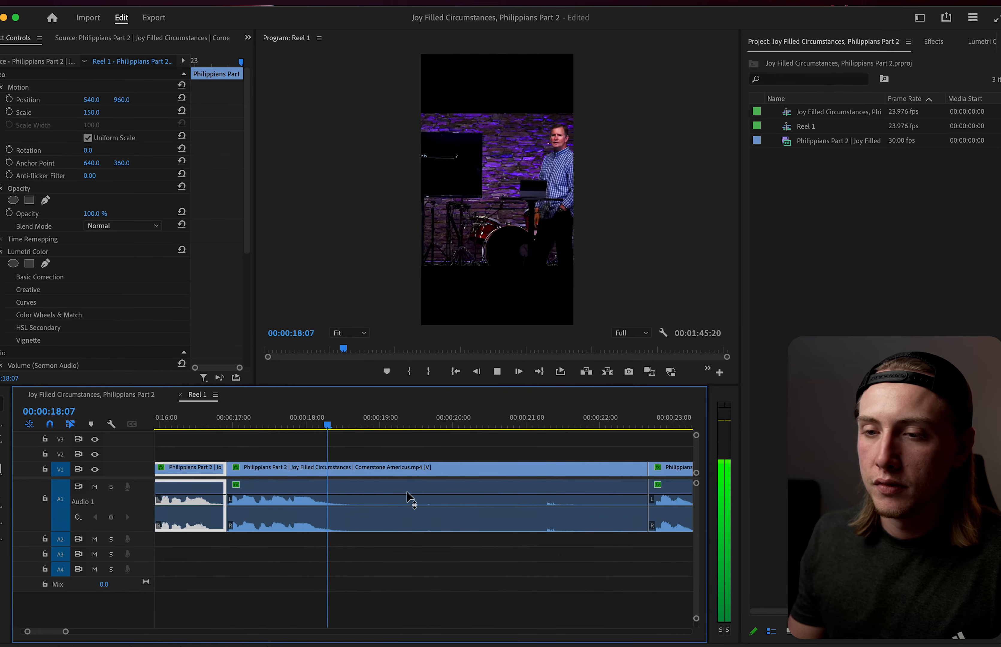
{"action": "key", "text": "minus"}
{"action": "key", "text": "w"}
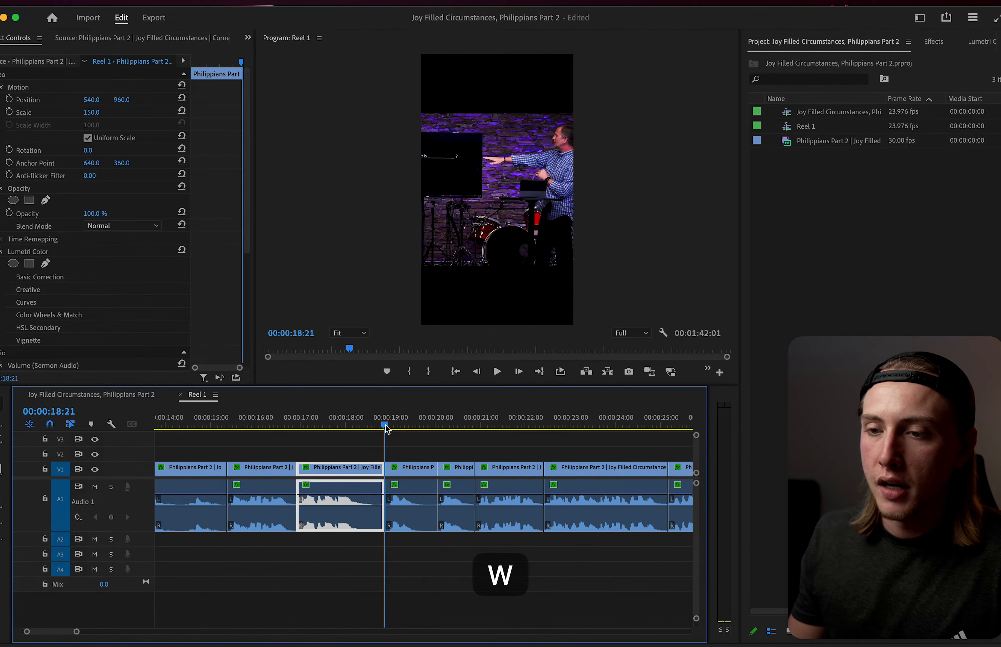
{"action": "left_click", "coordinate": [329, 423]}
{"action": "key", "text": "space"}
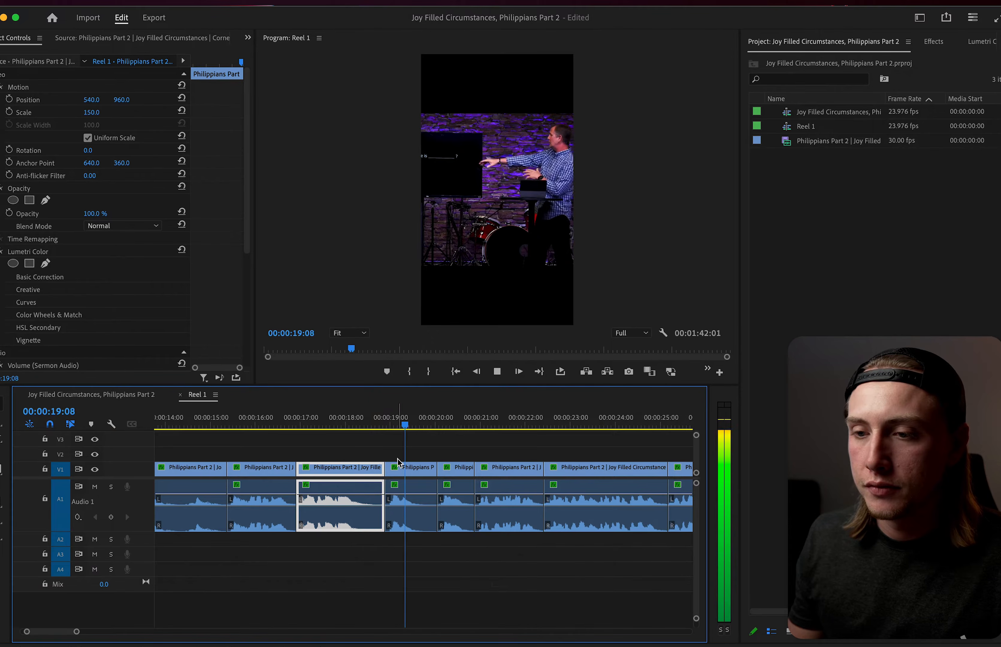
Tighten that join by ripple trimming the outgoing clip to about 00:00:18:10 and the silent start of the next clip, then replay.
{"action": "key", "text": "space"}
{"action": "left_click", "coordinate": [327, 419]}
{"action": "key", "text": "space"}
{"action": "scroll", "coordinate": [363, 475], "scroll_direction": "up", "scroll_amount": 3}
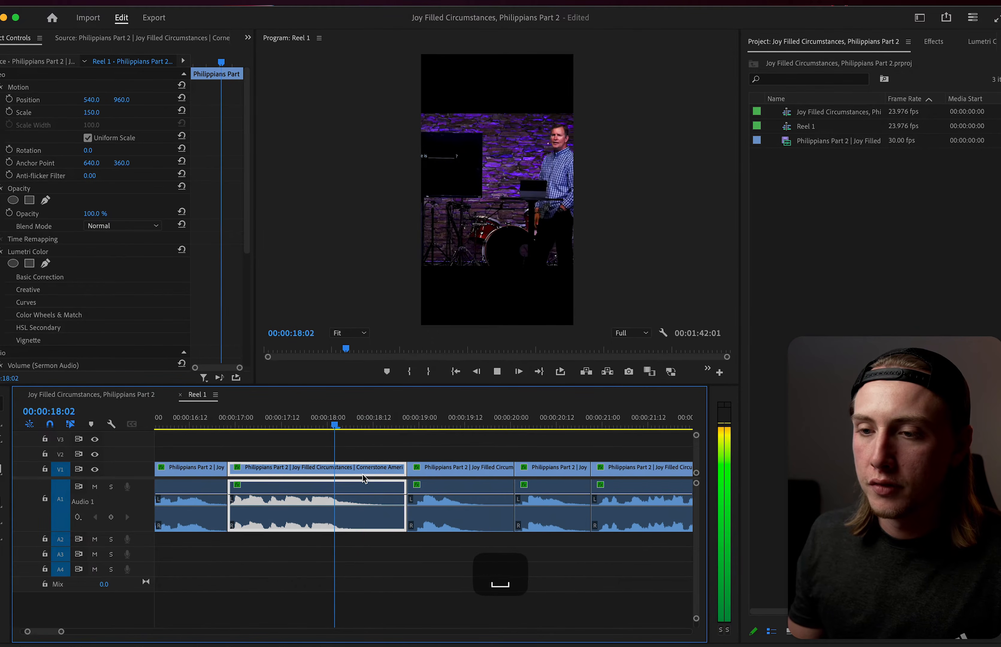
{"action": "key", "text": "space"}
{"action": "key", "text": "w"}
{"action": "key", "text": "space"}
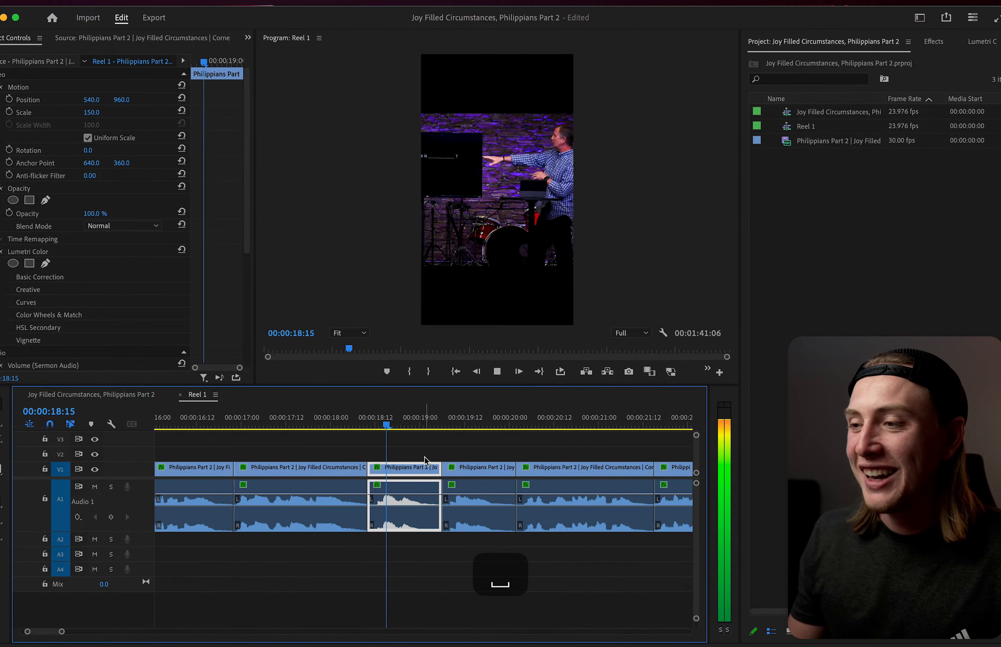
Ripple delete the short clip between about 00:00:19:06 and 00:00:20:02 and replay from about 00:00:17:13.
{"action": "key", "text": "space"}
{"action": "key", "text": "s"}
{"action": "left_click", "coordinate": [290, 423]}
{"action": "key", "text": "space"}
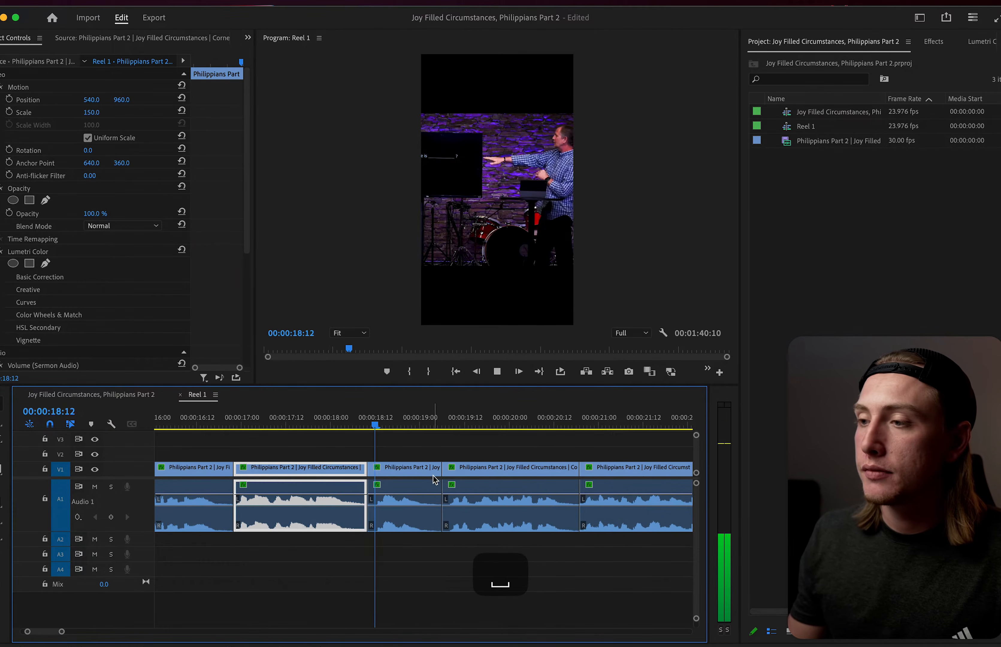
Ripple trim the join near 00:00:19:06 back to about 00:00:19:03 and replay from about 00:00:17:06.
{"action": "key", "text": "space"}
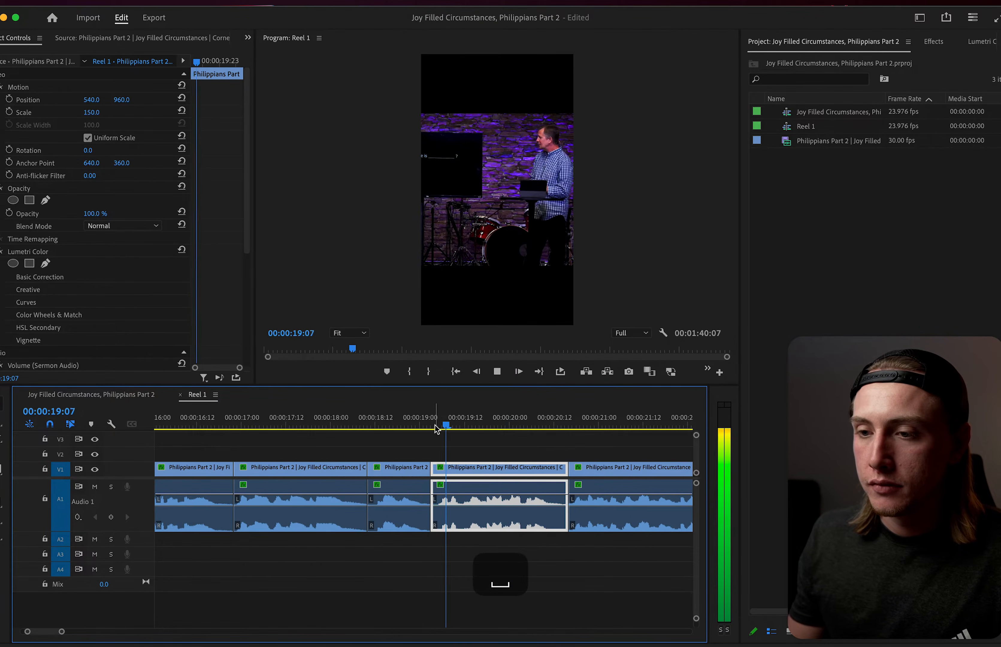
{"action": "left_click", "coordinate": [439, 424]}
{"action": "key", "text": "s"}
{"action": "left_click", "coordinate": [265, 422]}
{"action": "key", "text": "space"}
{"action": "scroll", "coordinate": [470, 489], "scroll_direction": "down", "scroll_amount": 2}
{"action": "scroll", "coordinate": [470, 489], "scroll_direction": "down", "scroll_amount": 1}
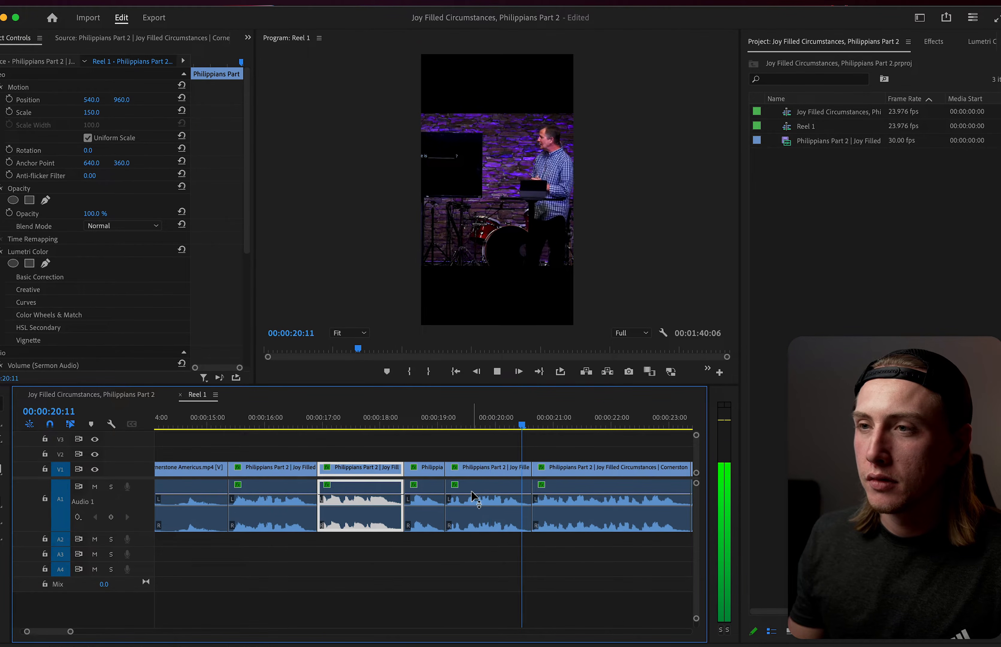
Review the clip between about 00:00:19:03 and 00:00:20:15, ripple delete it, and replay from about 00:00:18:00.
{"action": "scroll", "coordinate": [471, 491], "scroll_direction": "down", "scroll_amount": 1}
{"action": "key", "text": "space"}
{"action": "left_click", "coordinate": [462, 424]}
{"action": "key", "text": "space"}
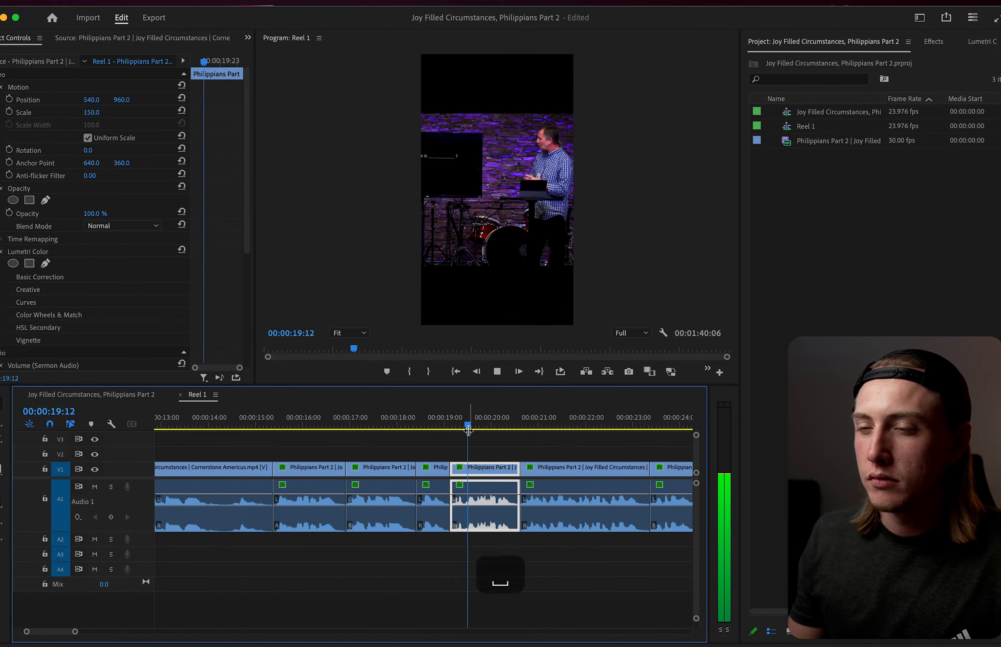
{"action": "key", "text": "space"}
{"action": "key", "text": "s"}
{"action": "left_click", "coordinate": [397, 418]}
{"action": "key", "text": "space"}
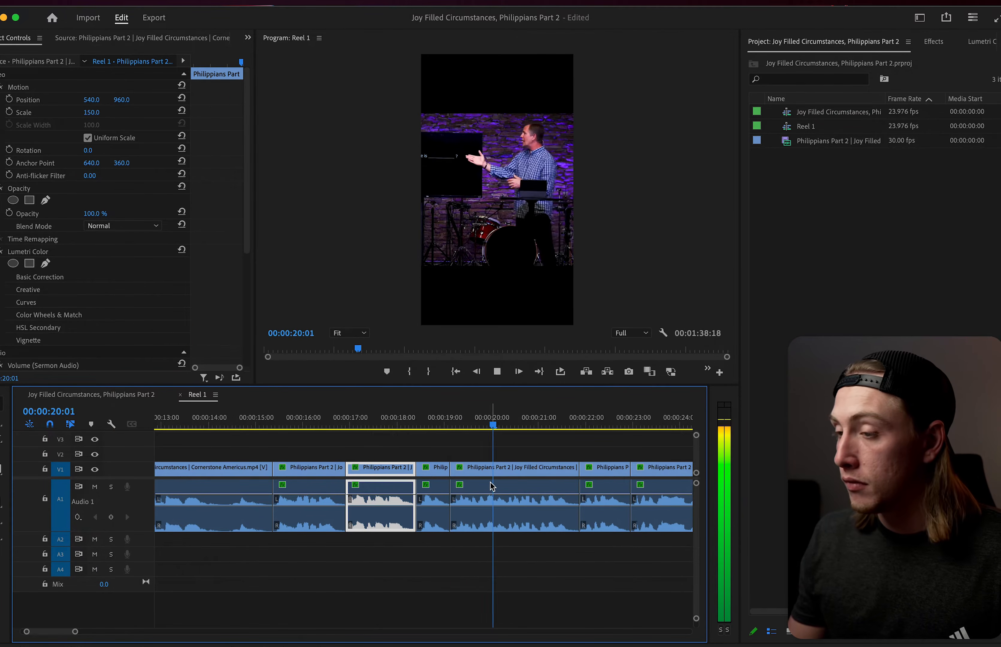
Ripple delete the short clip between about 00:00:21:21 and 00:00:22:23 and continue playback.
{"action": "scroll", "coordinate": [494, 482], "scroll_direction": "right", "scroll_amount": 3}
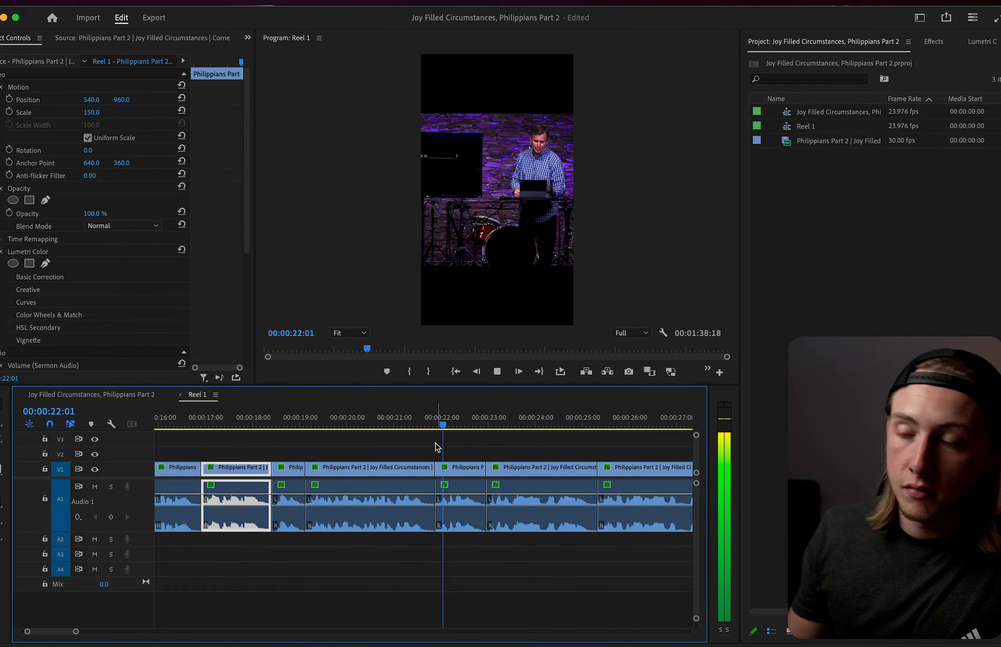
{"action": "key", "text": "space"}
{"action": "key", "text": "space"}
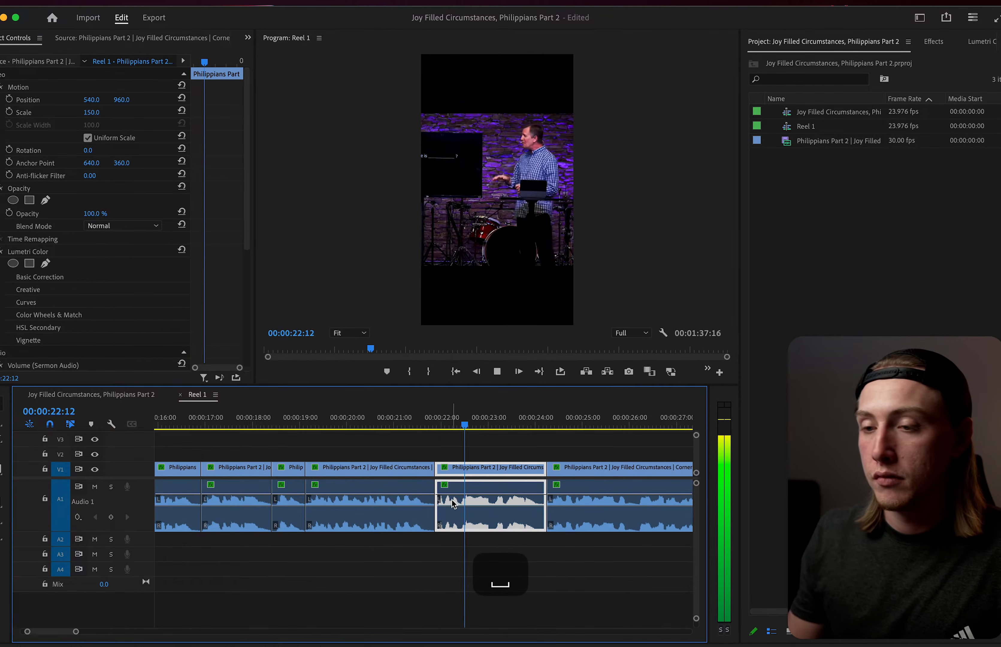
{"action": "scroll", "coordinate": [464, 498], "scroll_direction": "right", "scroll_amount": 4}
{"action": "scroll", "coordinate": [465, 500], "scroll_direction": "right", "scroll_amount": 2}
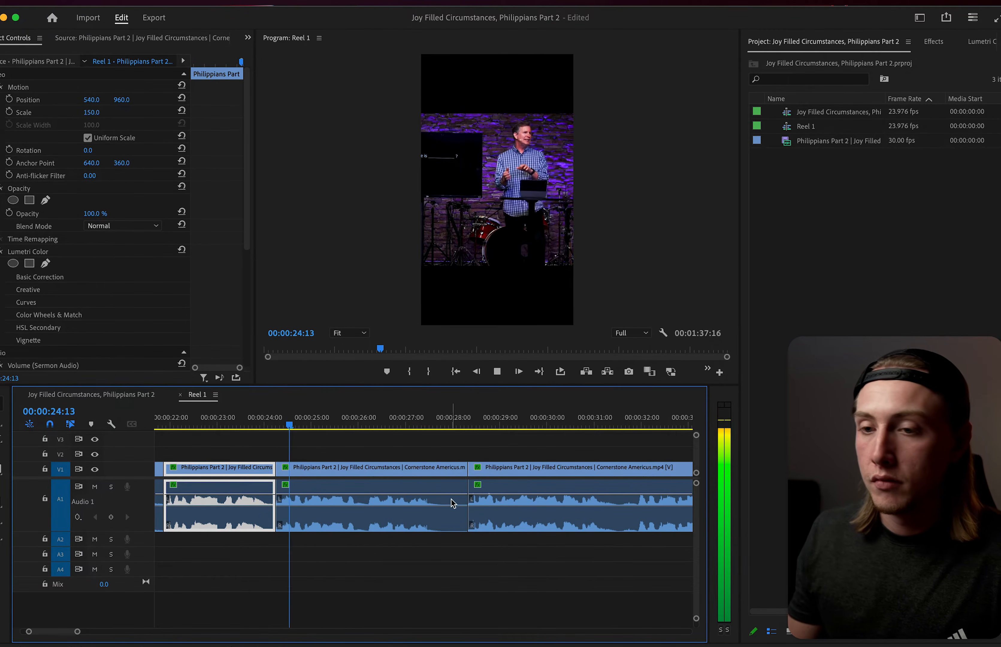
{"action": "scroll", "coordinate": [405, 496], "scroll_direction": "up", "scroll_amount": 3}
{"action": "scroll", "coordinate": [405, 496], "scroll_direction": "down", "scroll_amount": 2}
{"action": "key", "text": "w"}
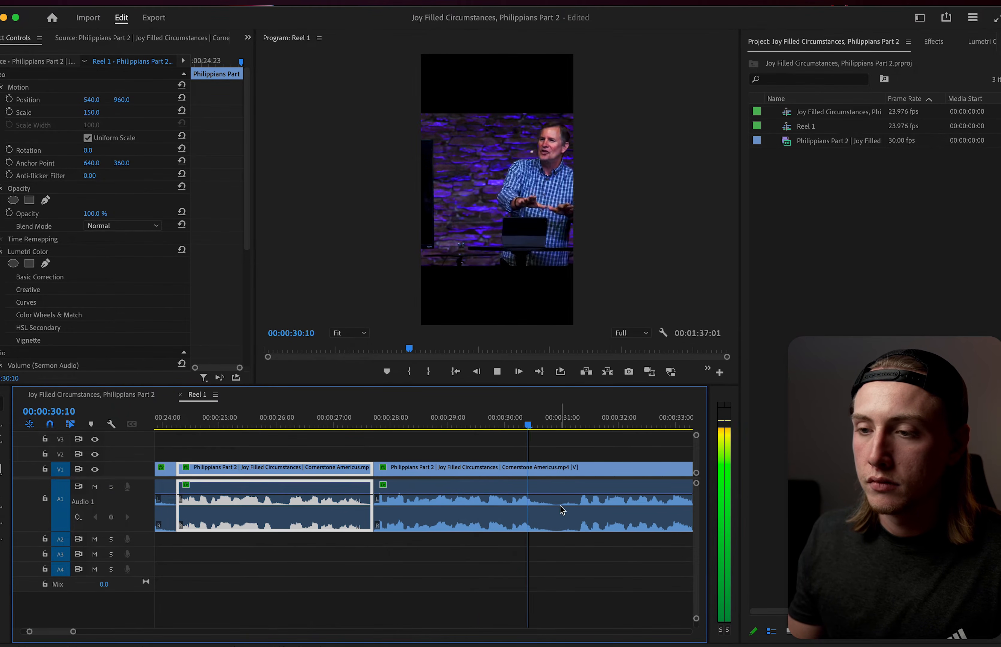
{"action": "key", "text": "super+z"}
Ripple trim the end of the clip starting near 00:00:24:06 to 00:00:27:23 and play across the join.
{"action": "left_click", "coordinate": [386, 424]}
{"action": "key", "text": "w"}
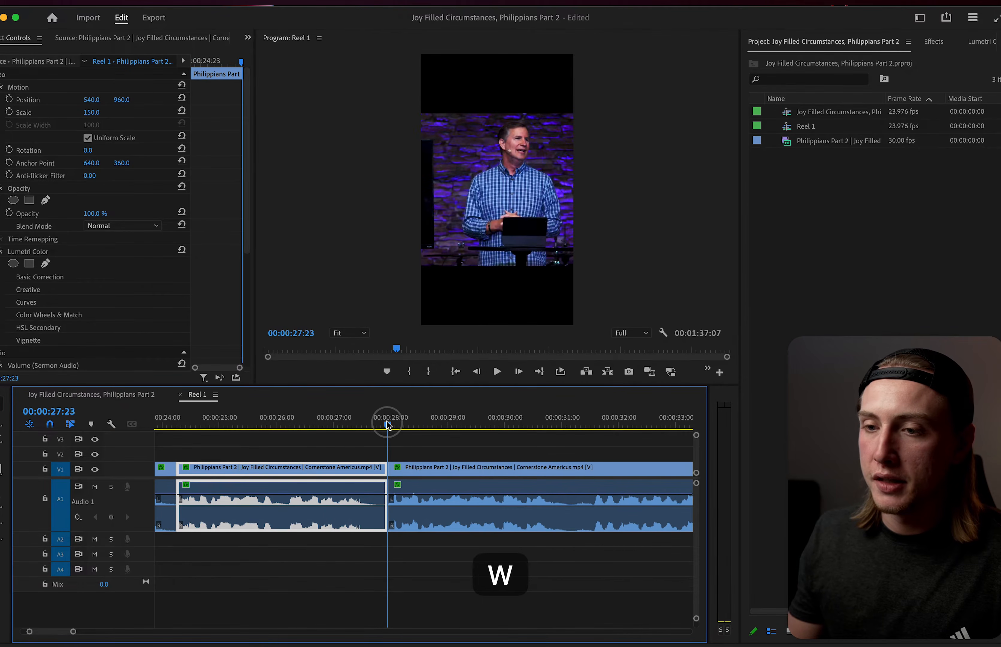
{"action": "key", "text": "space"}
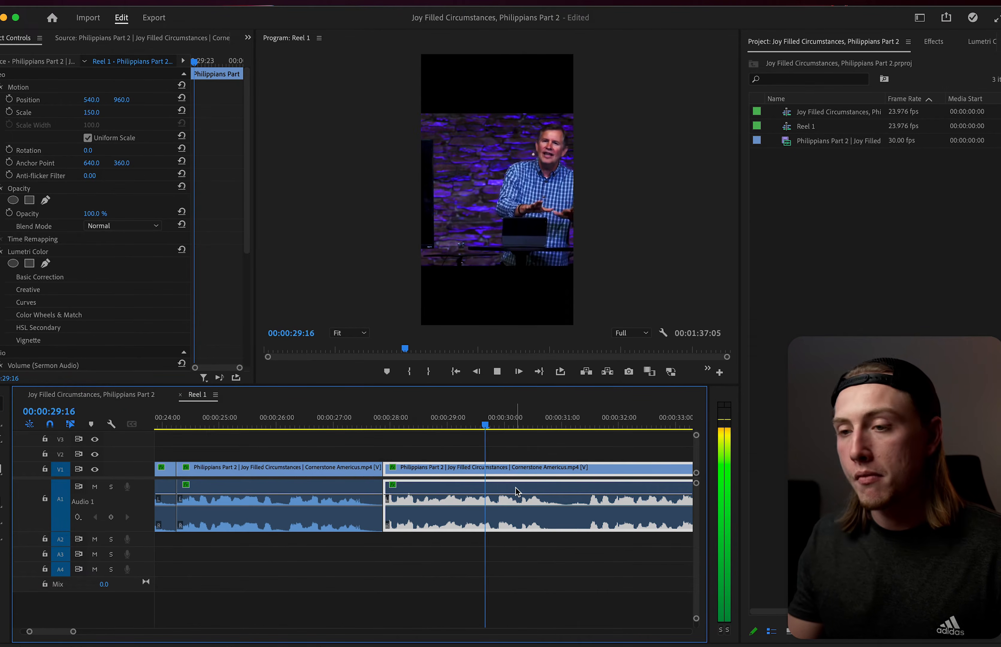
Split the clip at the pause at about 00:00:31:01, ripple trim the silence before the next phrase, and replay the join.
{"action": "key", "text": "super+k"}
{"action": "key", "text": "space"}
{"action": "scroll", "coordinate": [549, 479], "scroll_direction": "right", "scroll_amount": 3}
{"action": "left_click", "coordinate": [478, 419]}
{"action": "key", "text": "q"}
{"action": "key", "text": "shift+Left"}
{"action": "key", "text": "shift+Left"}
{"action": "key", "text": "space"}
Listen through the long clip from about 00:00:31:01 to 00:00:43:21, checking the speech and waveform for pauses to cut.
{"action": "scroll", "coordinate": [565, 478], "scroll_direction": "down", "scroll_amount": 3}
{"action": "scroll", "coordinate": [563, 478], "scroll_direction": "right", "scroll_amount": 3}
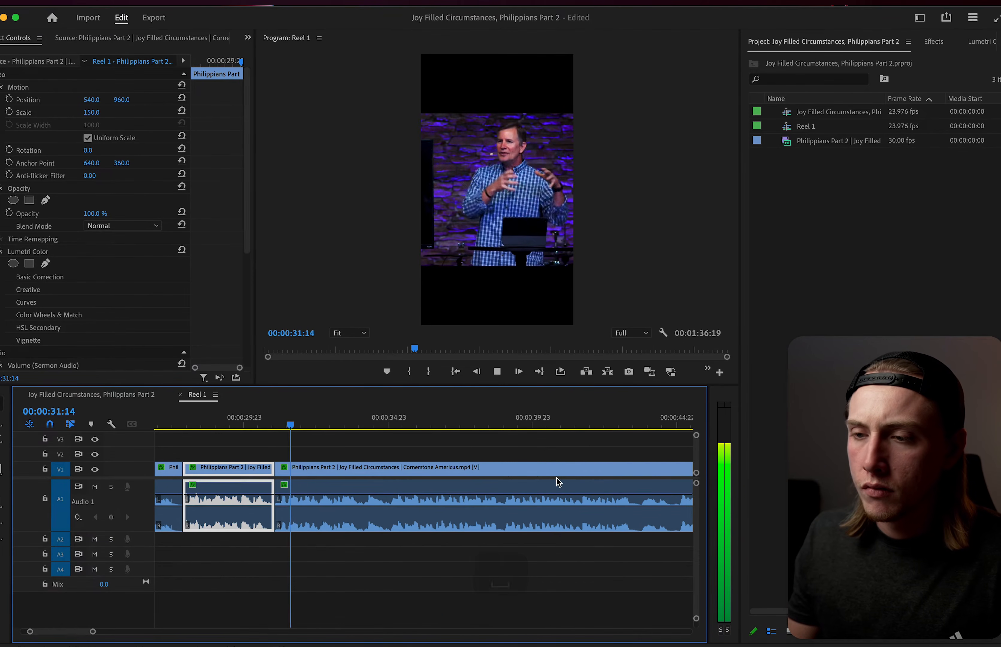
{"action": "scroll", "coordinate": [393, 479], "scroll_direction": "up", "scroll_amount": 3}
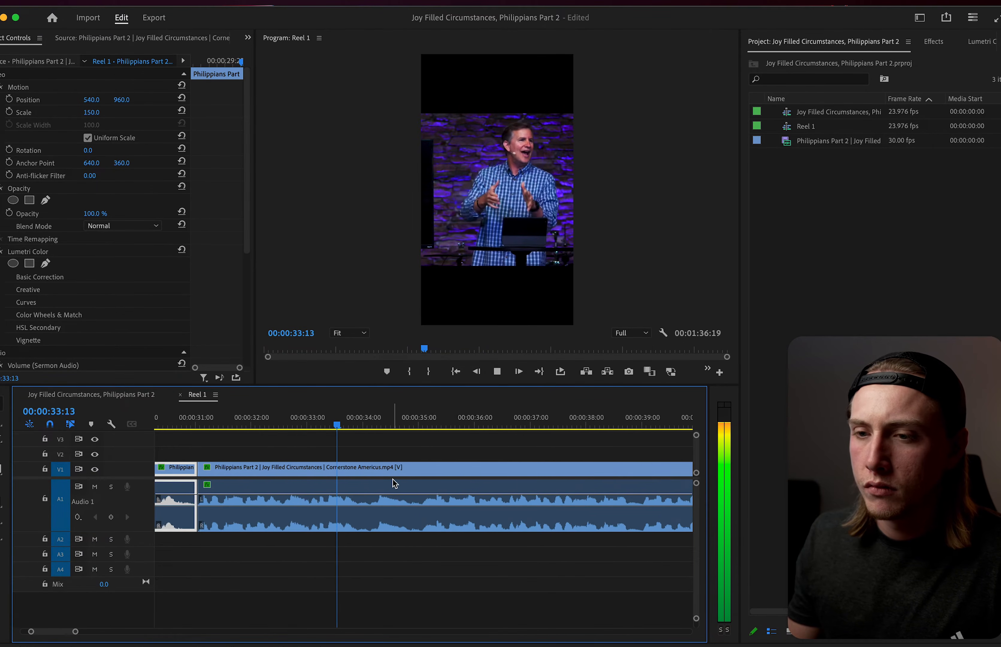
{"action": "scroll", "coordinate": [490, 466], "scroll_direction": "down", "scroll_amount": 3}
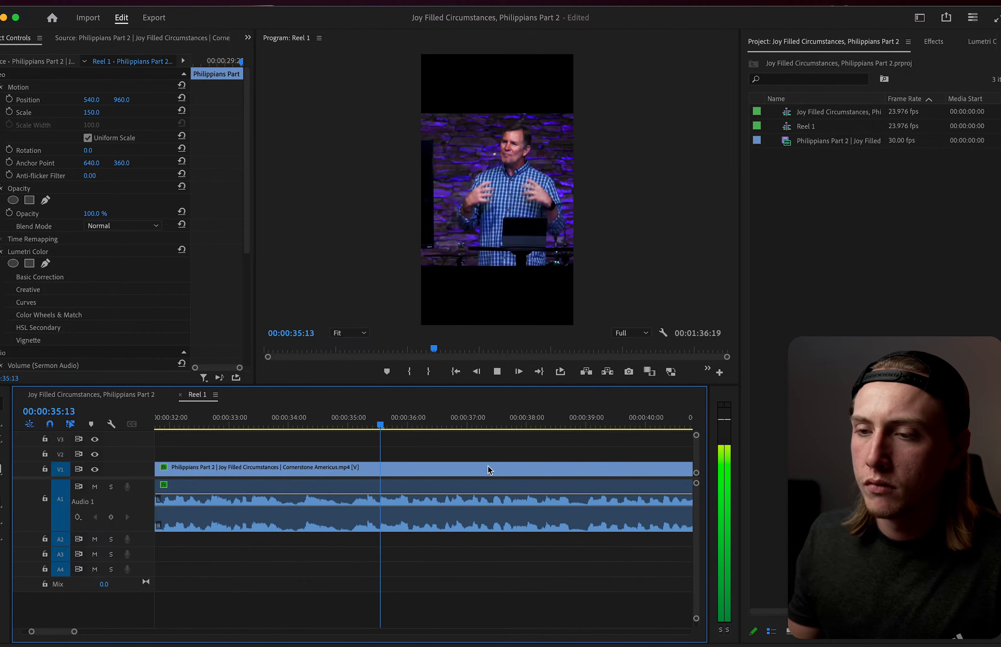
{"action": "scroll", "coordinate": [526, 479], "scroll_direction": "down", "scroll_amount": 1}
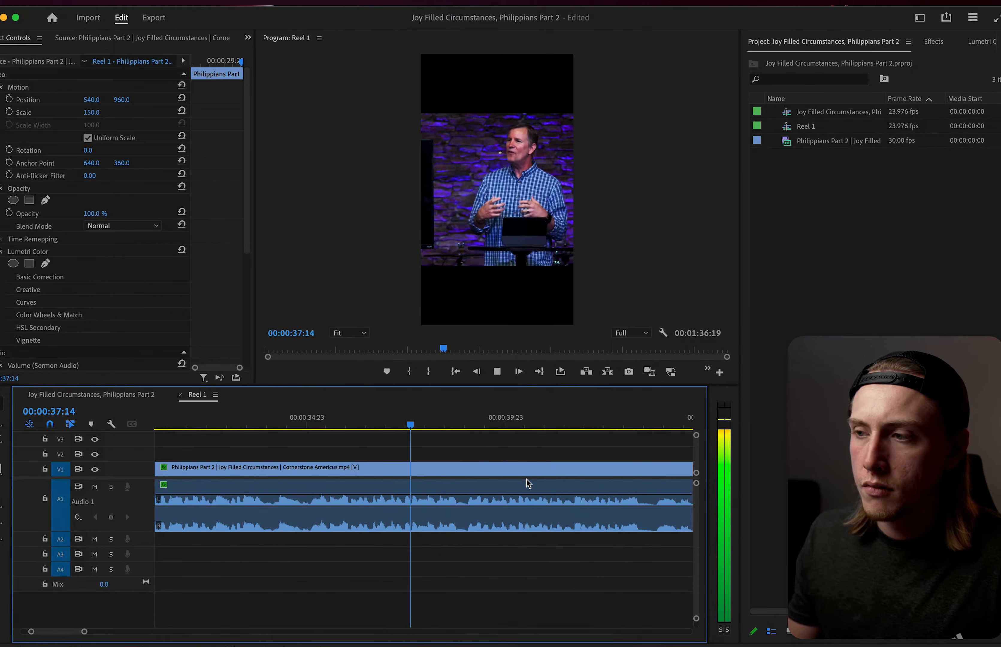
{"action": "scroll", "coordinate": [559, 483], "scroll_direction": "down", "scroll_amount": 2}
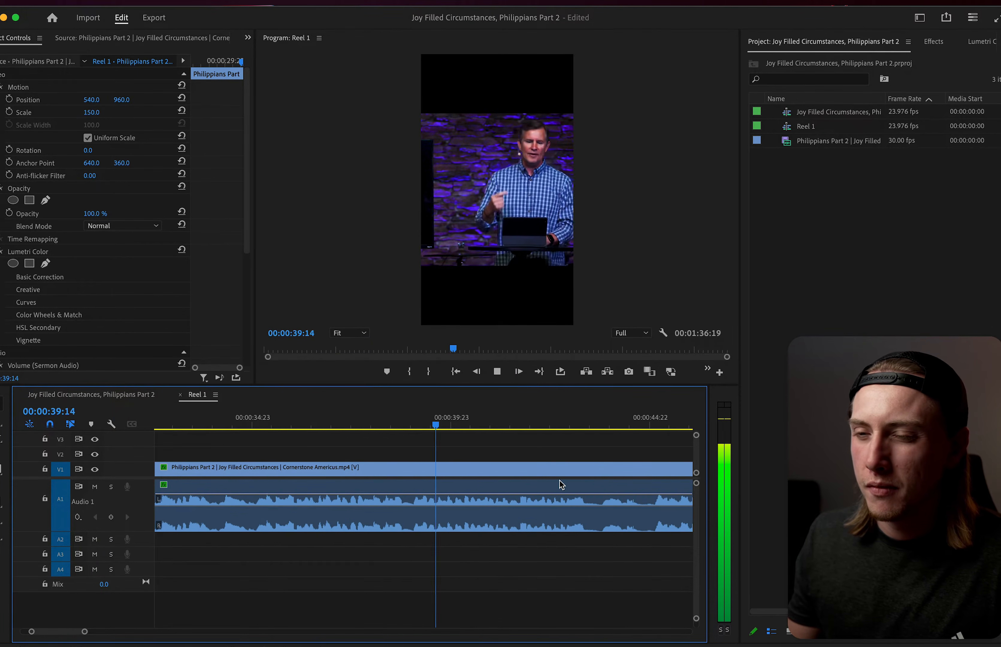
{"action": "scroll", "coordinate": [589, 487], "scroll_direction": "down", "scroll_amount": 3}
{"action": "scroll", "coordinate": [605, 489], "scroll_direction": "down", "scroll_amount": 2}
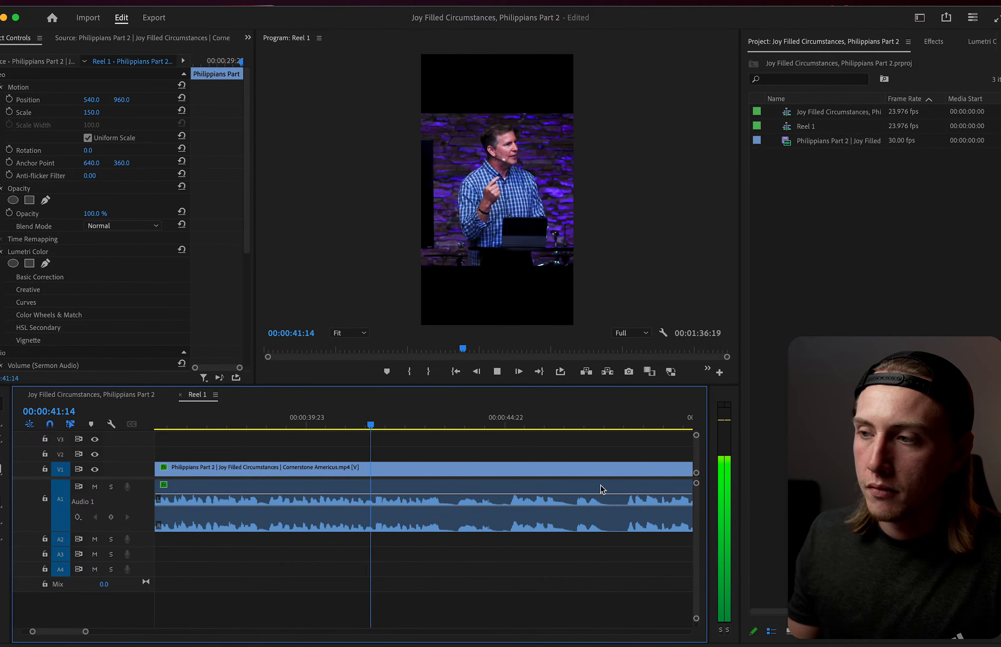
{"action": "scroll", "coordinate": [475, 465], "scroll_direction": "up", "scroll_amount": 3}
{"action": "scroll", "coordinate": [474, 464], "scroll_direction": "up", "scroll_amount": 1}
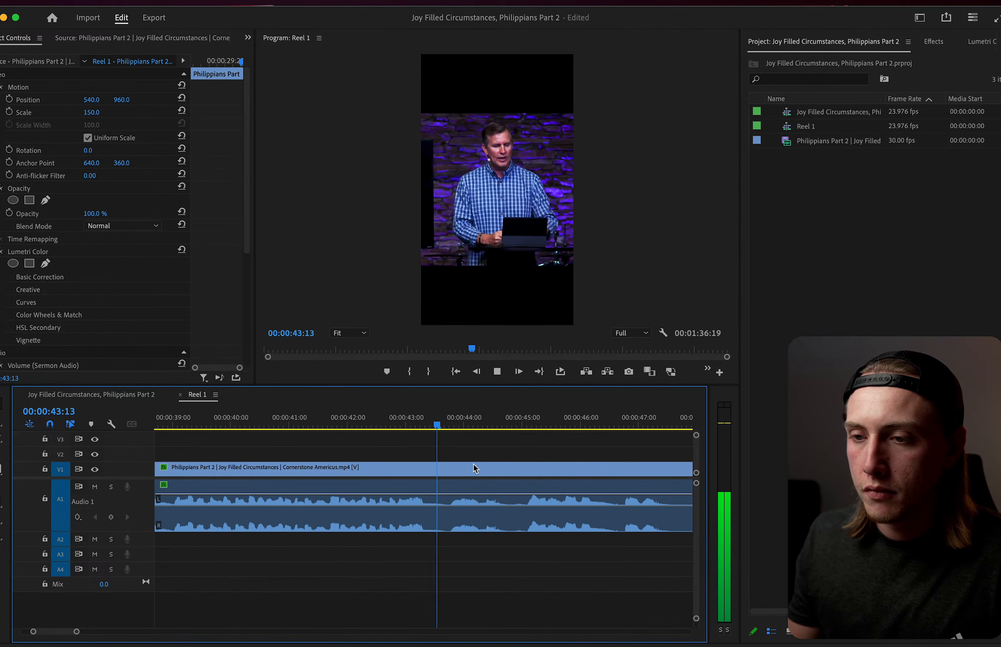
{"action": "key", "text": "space"}
{"action": "left_click", "coordinate": [414, 420]}
{"action": "key", "text": "space"}
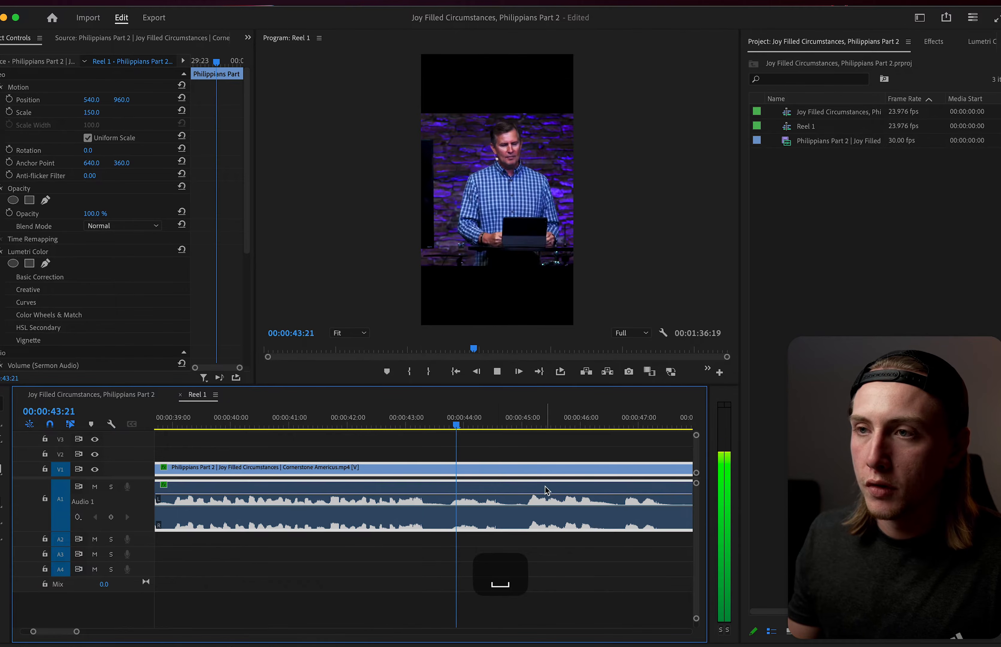
Split the clip at about 00:00:47:13, ripple trim the second part's start to 00:00:48:00, and replay the join.
{"action": "scroll", "coordinate": [540, 487], "scroll_direction": "down", "scroll_amount": 2}
{"action": "scroll", "coordinate": [519, 480], "scroll_direction": "up", "scroll_amount": 1}
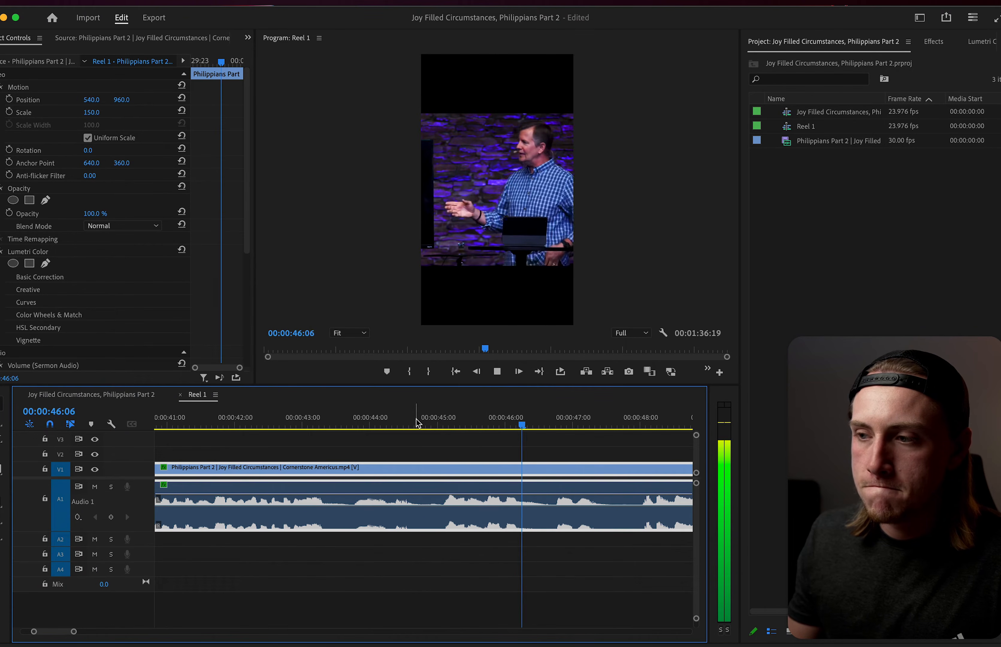
{"action": "scroll", "coordinate": [536, 467], "scroll_direction": "down", "scroll_amount": 2}
{"action": "key", "text": "x"}
{"action": "left_click", "coordinate": [566, 429]}
{"action": "left_click_drag", "start_coordinate": [567, 431], "coordinate": [569, 431]}
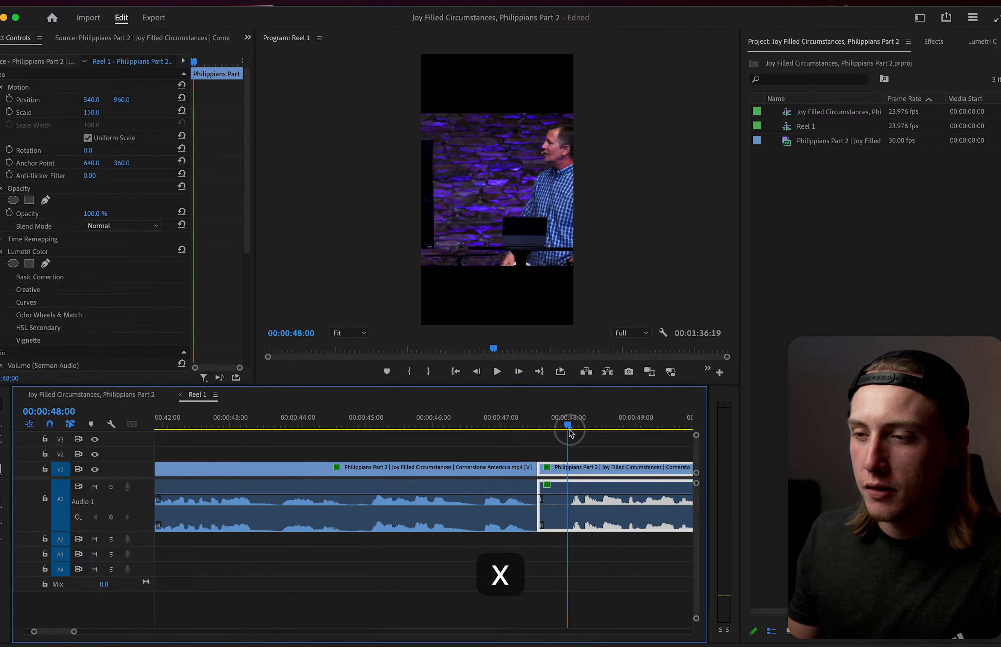
{"action": "key", "text": "q"}
{"action": "key", "text": "shift+Left"}
{"action": "key", "text": "space"}
Split the following clip at the pause at about 00:00:50:06, ripple trim the silence after it, and replay the passage.
{"action": "scroll", "coordinate": [655, 489], "scroll_direction": "down", "scroll_amount": 2}
{"action": "scroll", "coordinate": [647, 490], "scroll_direction": "down", "scroll_amount": 1}
{"action": "scroll", "coordinate": [644, 493], "scroll_direction": "down", "scroll_amount": 2}
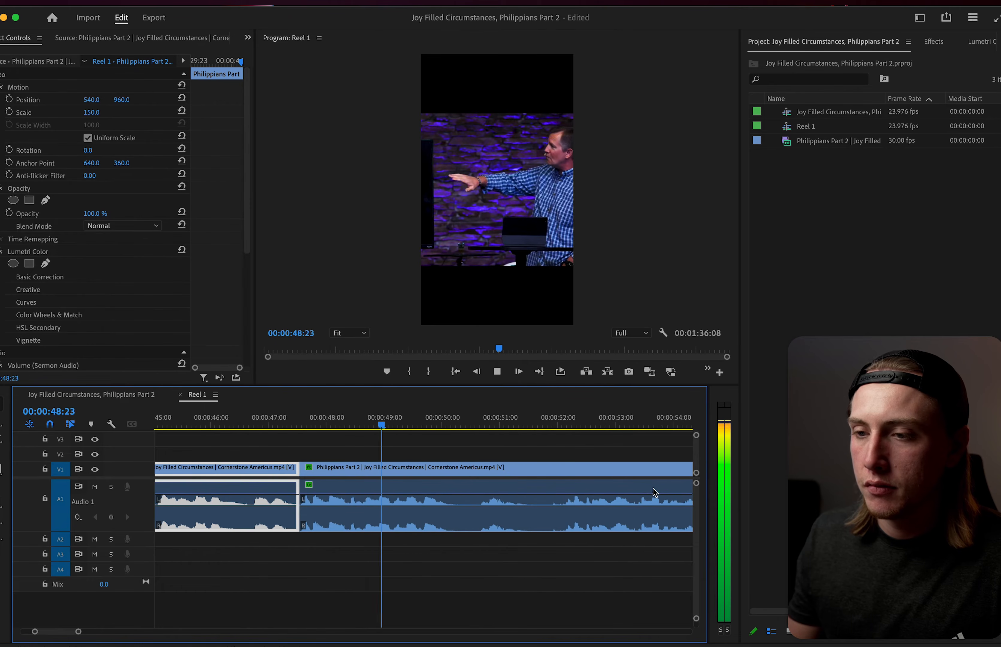
{"action": "scroll", "coordinate": [494, 504], "scroll_direction": "up", "scroll_amount": 2}
{"action": "left_click", "coordinate": [389, 430]}
{"action": "key", "text": "space"}
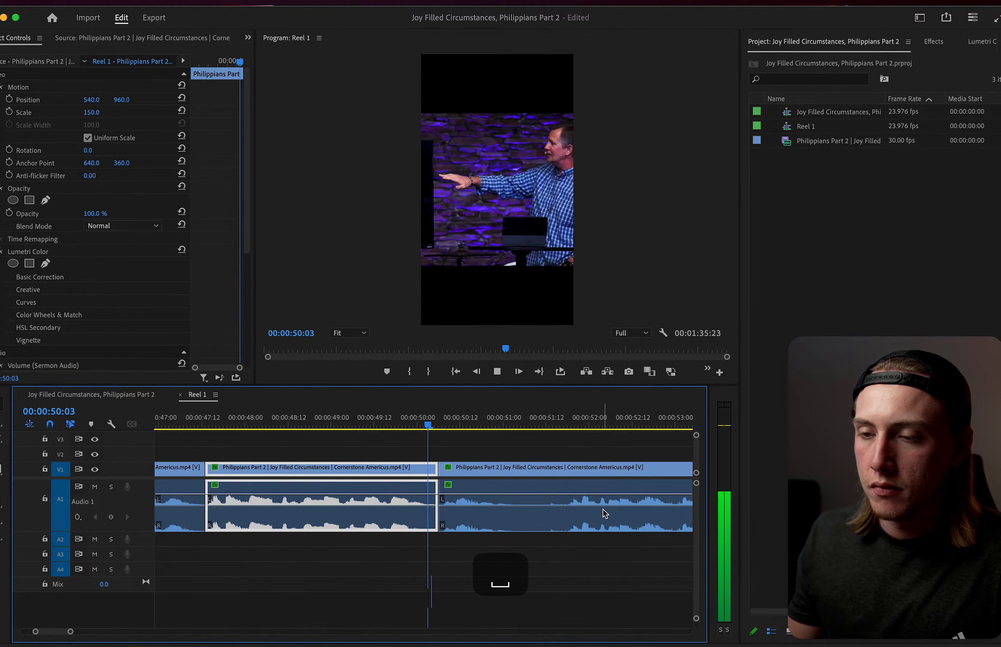
Play the last clip of the main passage and ripple trim its end to 00:00:55:20.
{"action": "scroll", "coordinate": [597, 509], "scroll_direction": "down", "scroll_amount": 2}
{"action": "scroll", "coordinate": [572, 496], "scroll_direction": "down", "scroll_amount": 3}
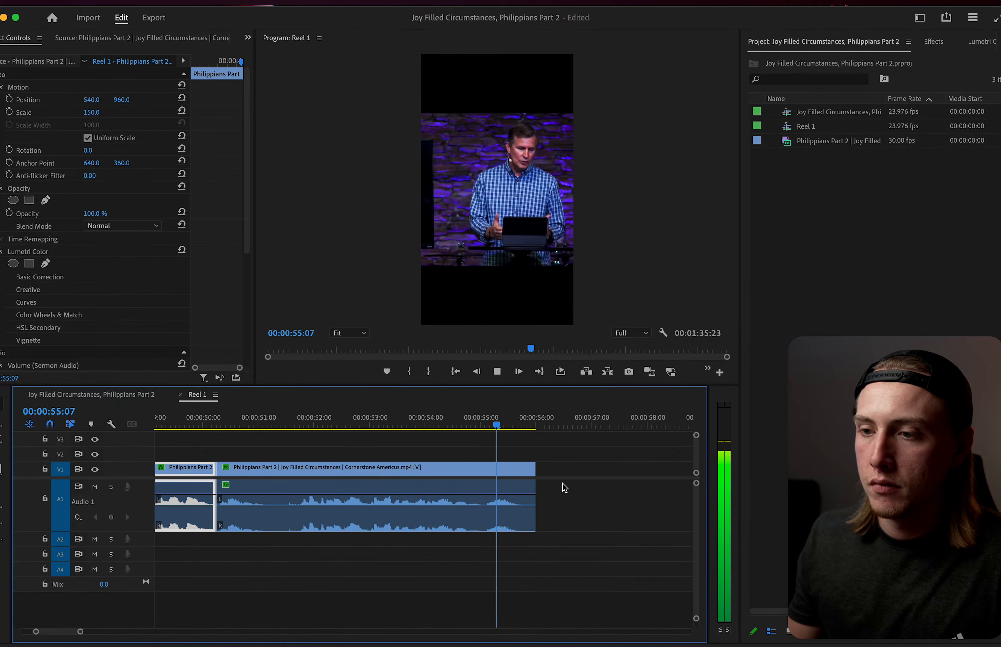
{"action": "scroll", "coordinate": [561, 486], "scroll_direction": "down", "scroll_amount": 3}
{"action": "key", "text": "w"}
{"action": "scroll", "coordinate": [547, 440], "scroll_direction": "up", "scroll_amount": 5}
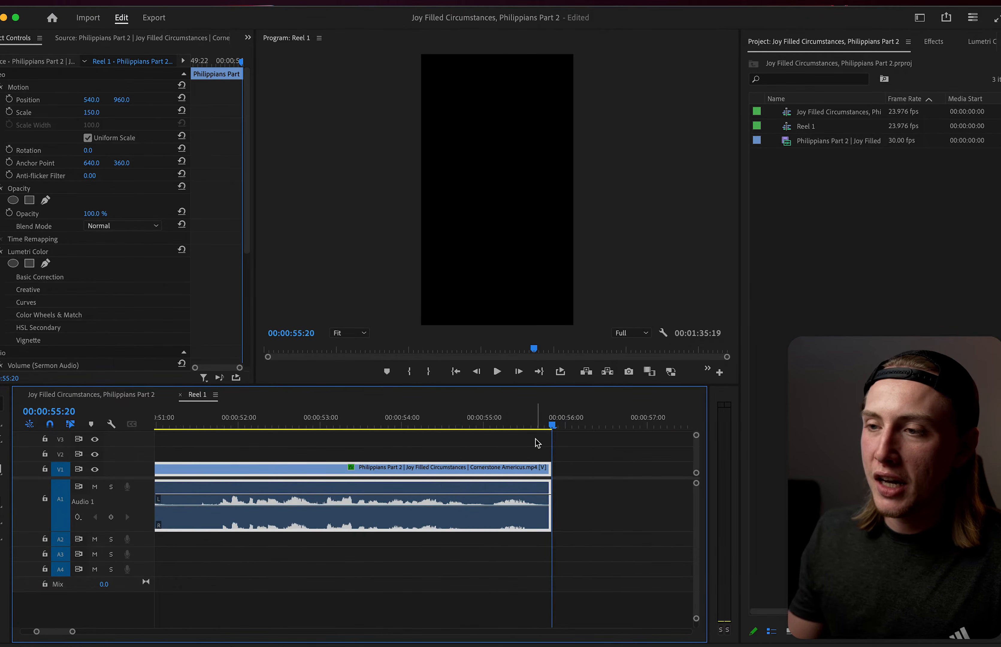
{"action": "left_click", "coordinate": [523, 444]}
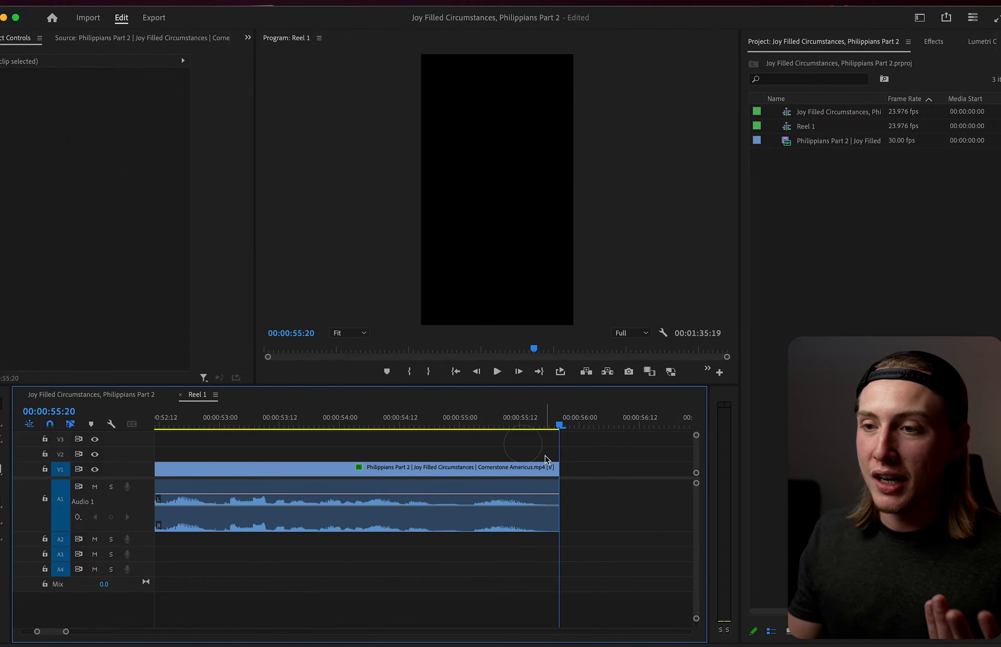
Save the project and switch focus to the Program monitor.
{"action": "left_click", "coordinate": [584, 530]}
{"action": "scroll", "coordinate": [583, 528], "scroll_direction": "down", "scroll_amount": 1}
{"action": "left_click", "coordinate": [591, 524]}
{"action": "key", "text": "super+s"}
{"action": "scroll", "coordinate": [584, 517], "scroll_direction": "down", "scroll_amount": 8}
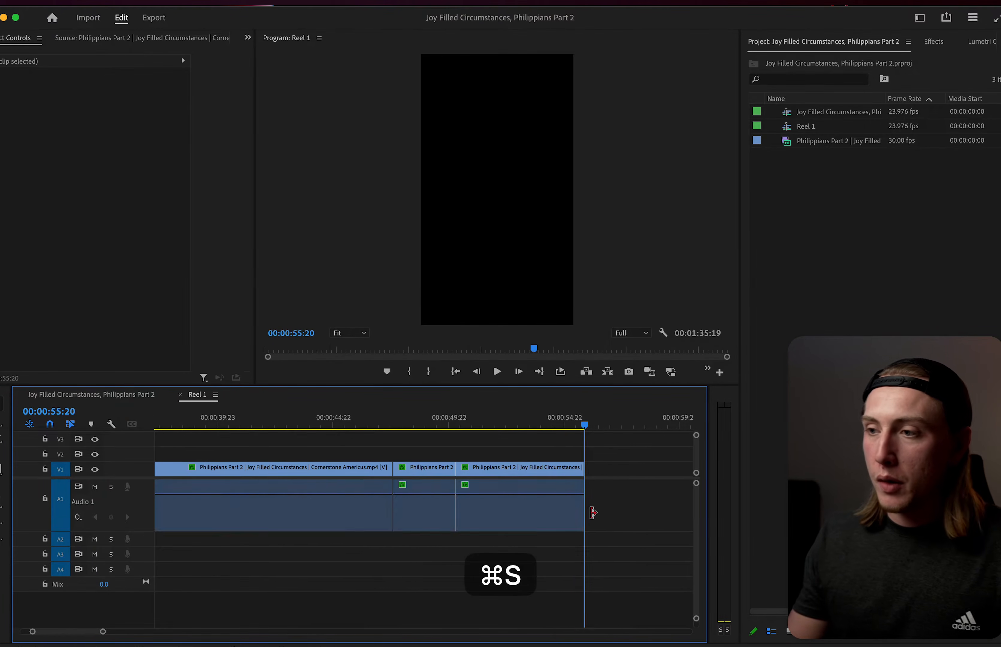
{"action": "scroll", "coordinate": [166, 493], "scroll_direction": "up", "scroll_amount": 3}
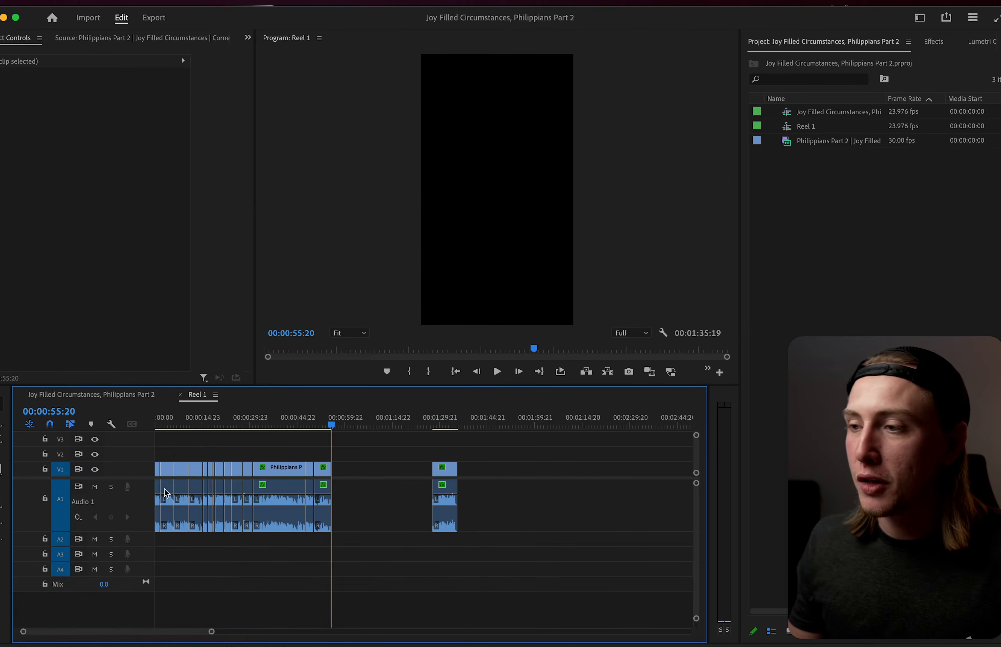
{"action": "key", "text": "shift+4"}
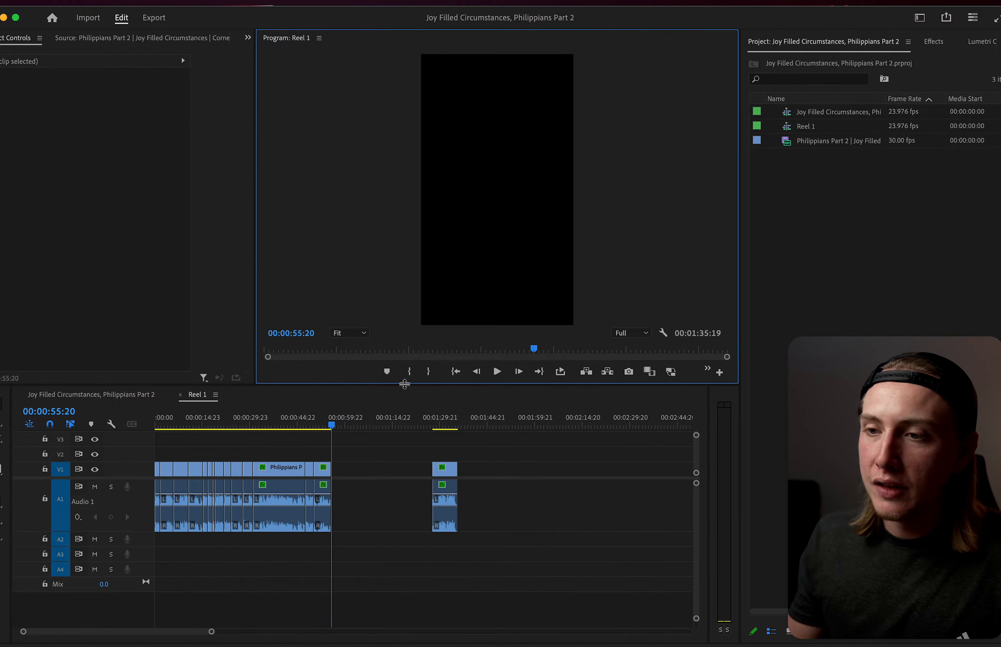
Play the Reel 1 edit from the sequence start through the end of the main passage and save the project.
{"action": "left_click", "coordinate": [453, 372]}
{"action": "scroll", "coordinate": [248, 444], "scroll_direction": "up", "scroll_amount": 3}
{"action": "scroll", "coordinate": [245, 446], "scroll_direction": "down", "scroll_amount": 2}
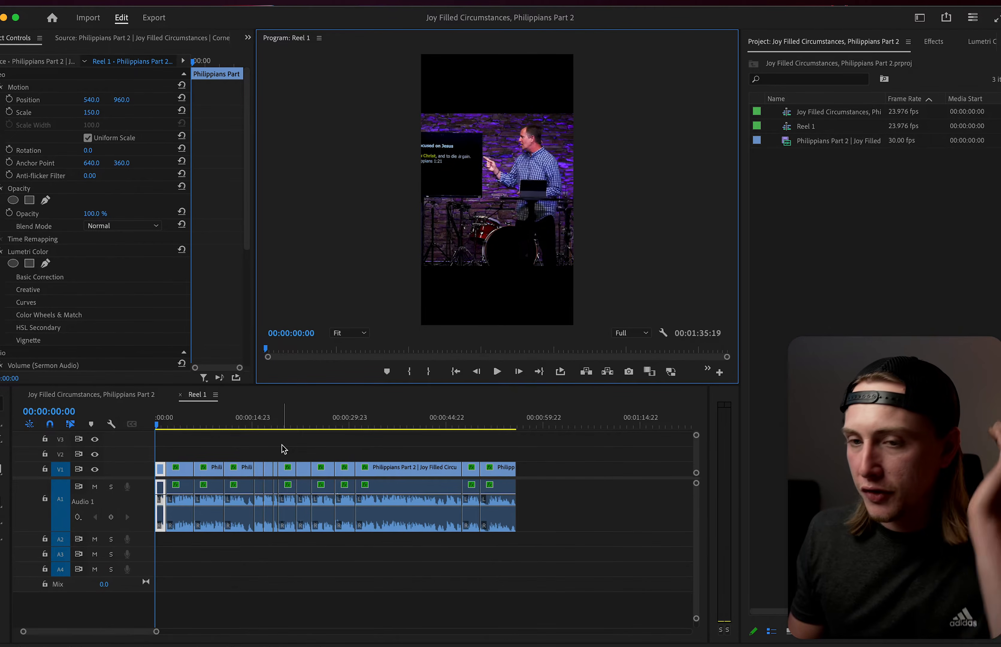
{"action": "key", "text": "l"}
{"action": "key", "text": "space"}
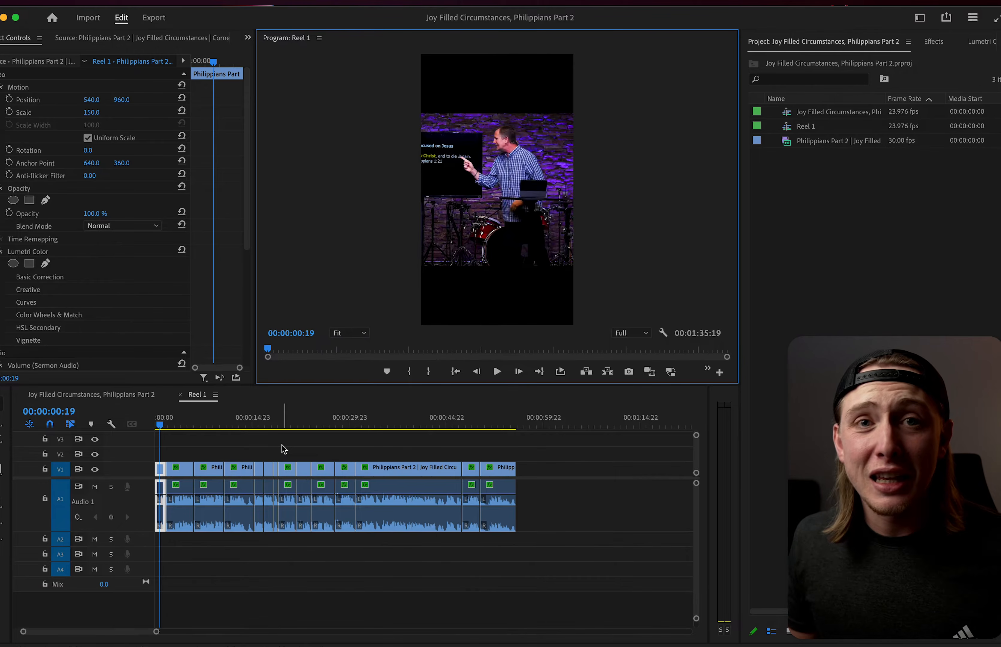
{"action": "key", "text": "l"}
{"action": "key", "text": "l"}
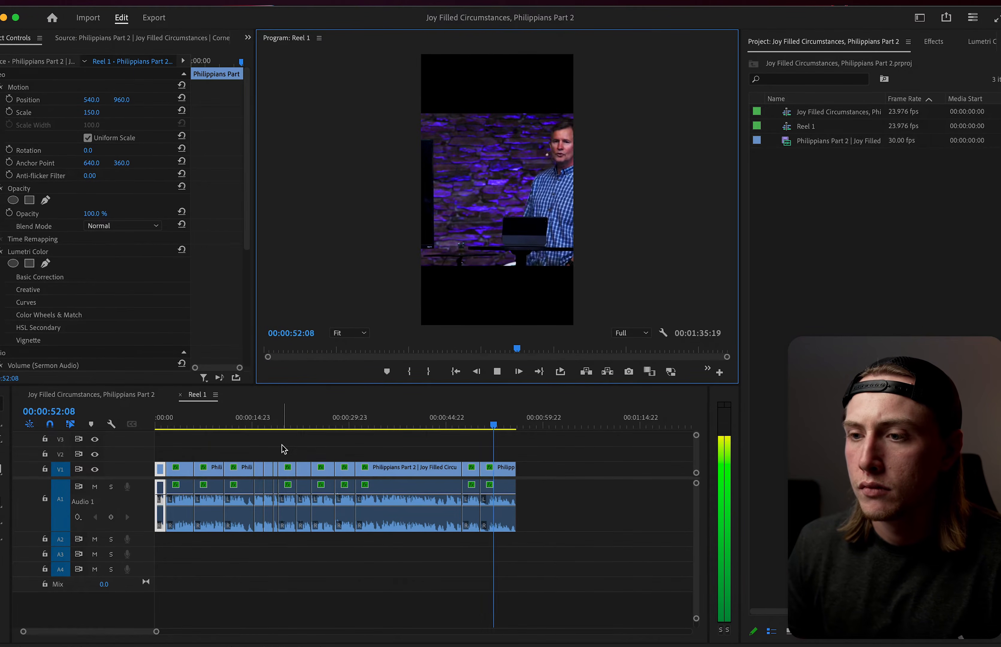
{"action": "key", "text": "space"}
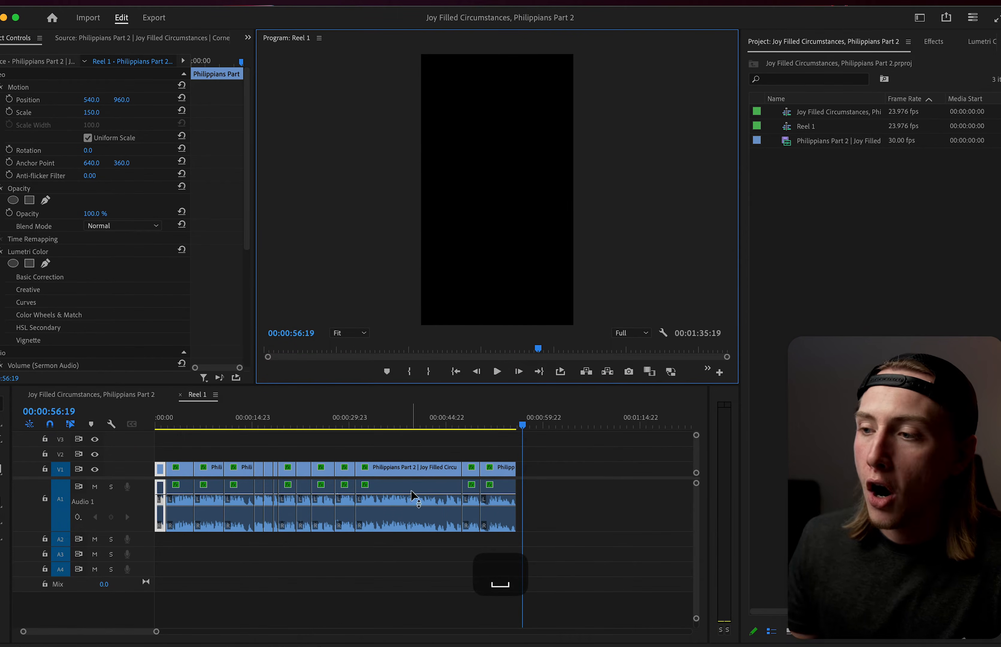
{"action": "key", "text": "super+s"}
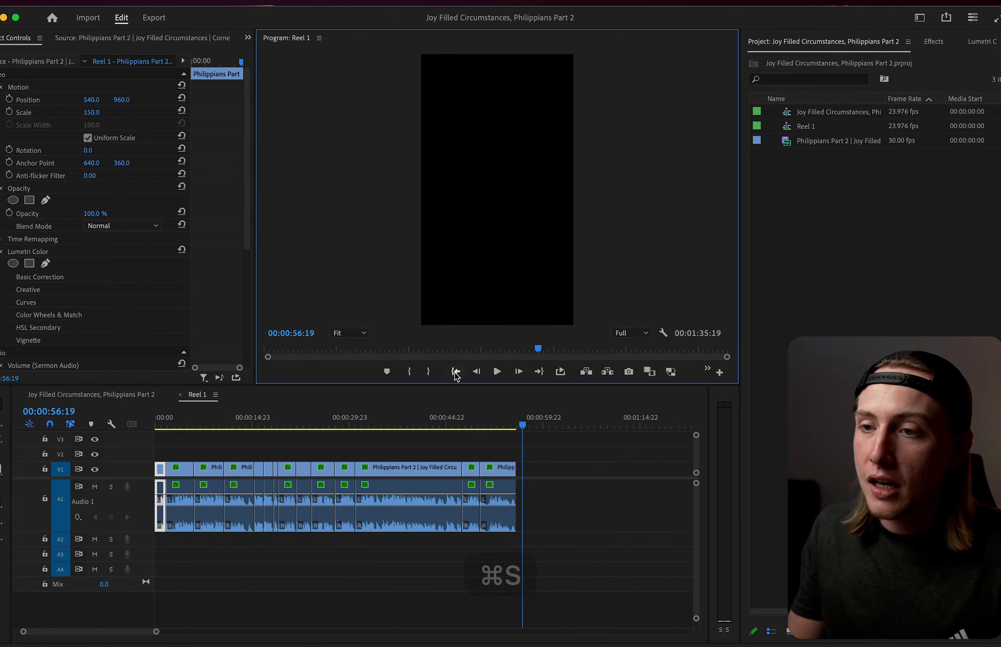
Try enlarging the sequence's first clip by changing its Scale value, undo the change, and deselect the clip.
{"action": "left_click", "coordinate": [455, 372]}
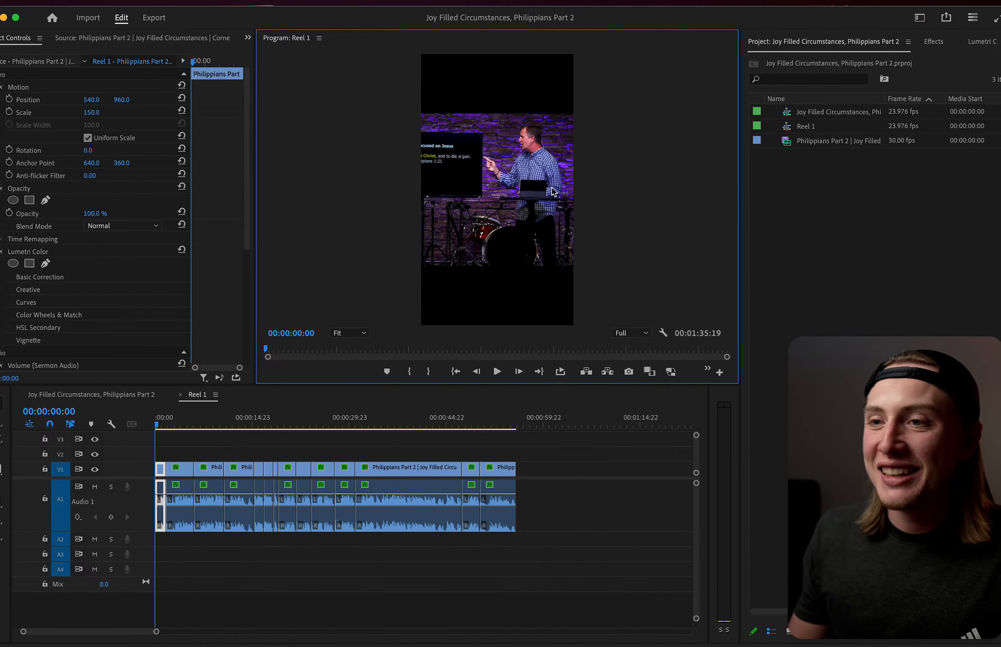
{"action": "key", "text": "="}
{"action": "key", "text": "="}
{"action": "key", "text": "="}
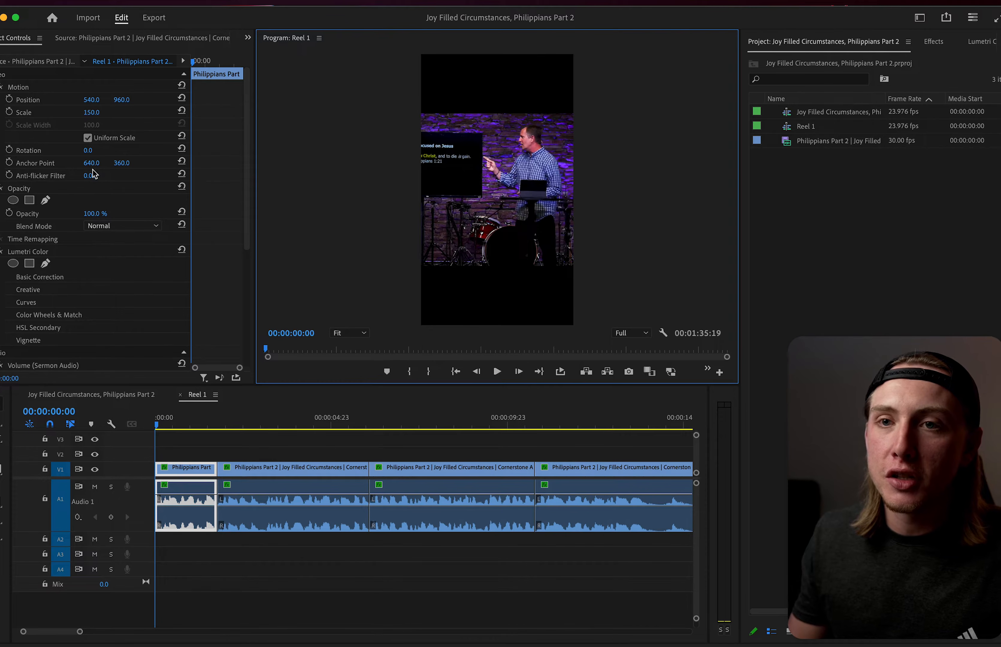
{"action": "left_click", "coordinate": [190, 474]}
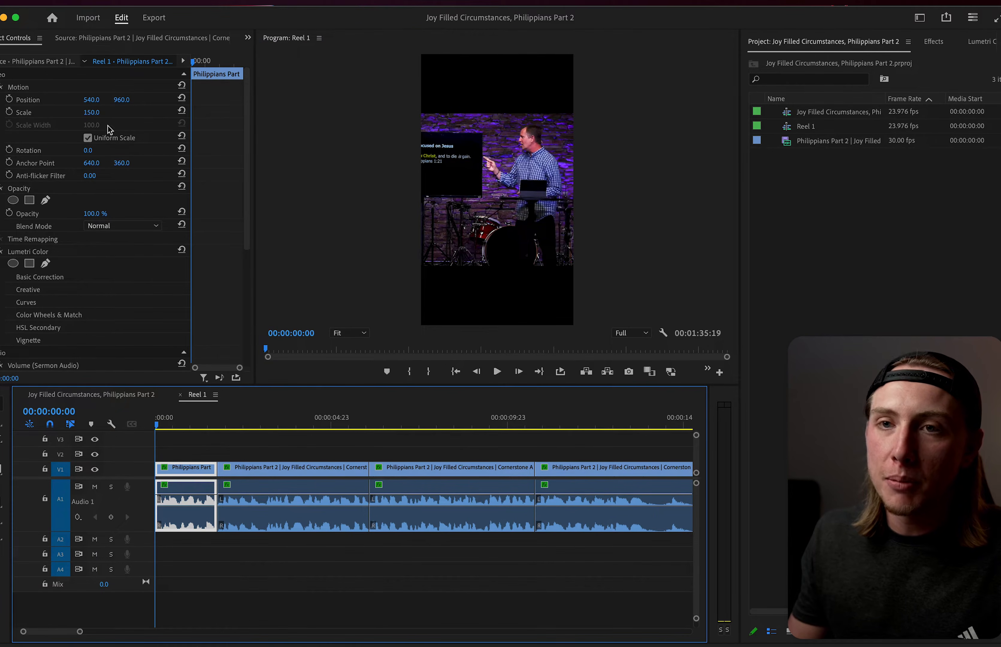
{"action": "left_click_drag", "start_coordinate": [92, 116], "coordinate": [225, 129]}
{"action": "key", "text": "super+z"}
{"action": "left_click", "coordinate": [192, 452]}
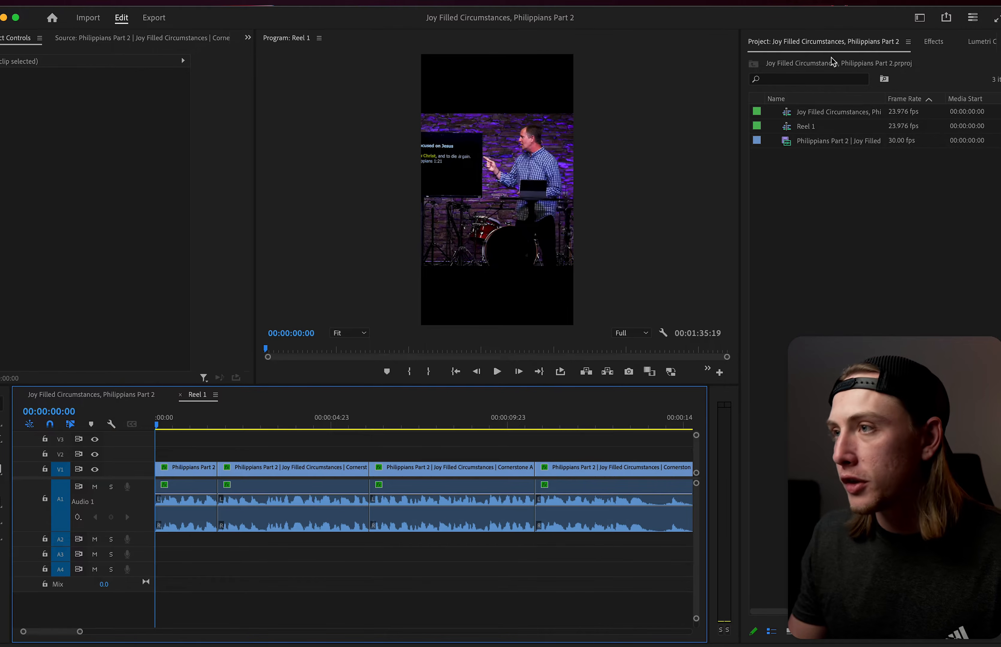
Widen the area containing the effects library and search it for "auto re".
{"action": "left_click_drag", "start_coordinate": [739, 72], "coordinate": [710, 73]}
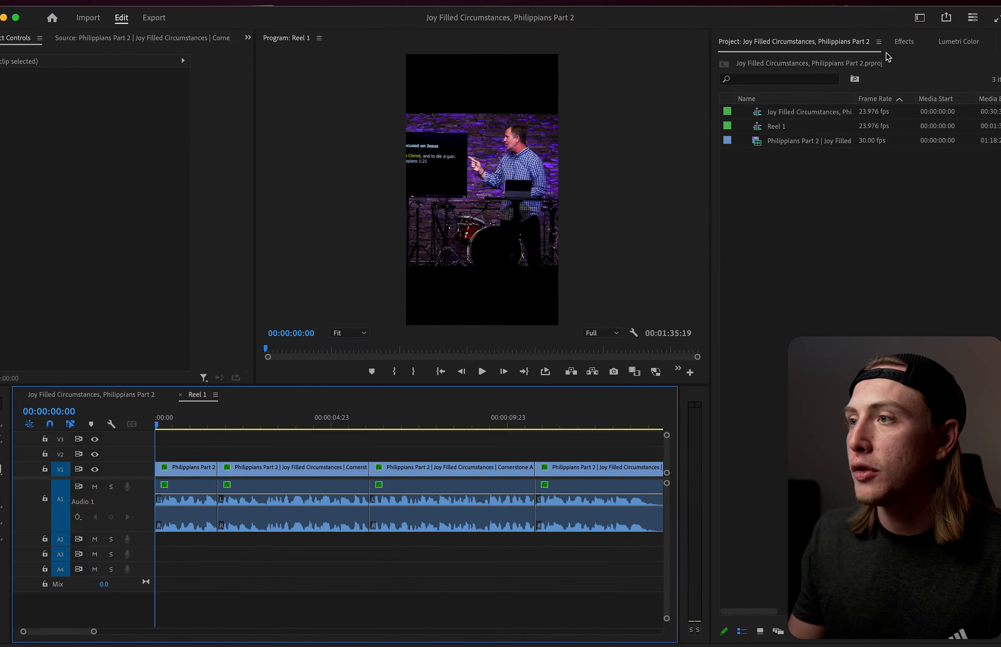
{"action": "left_click", "coordinate": [908, 43]}
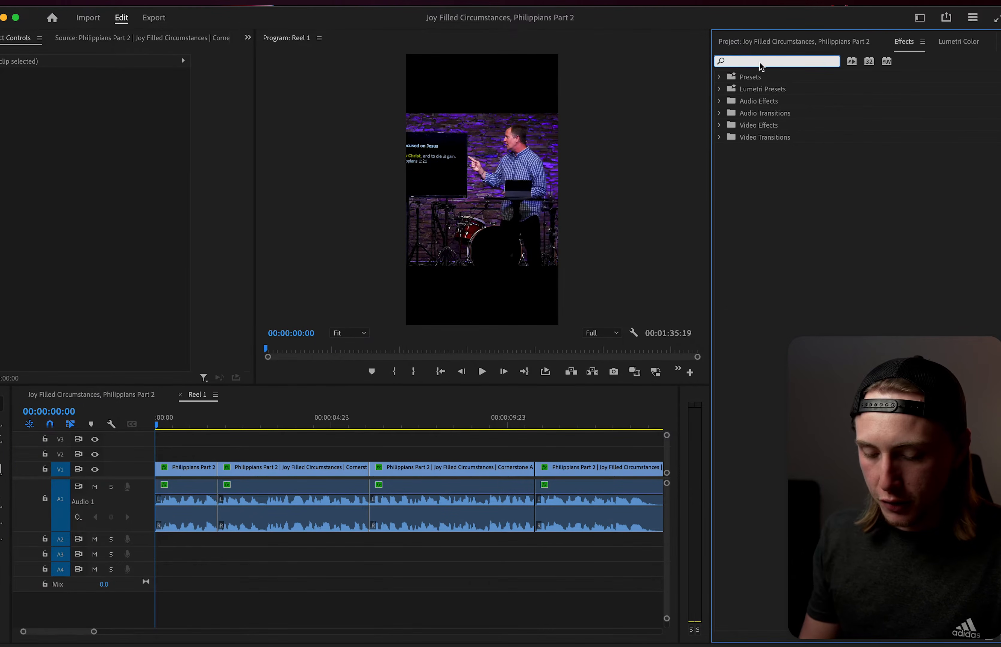
{"action": "type", "text": "auto re"}
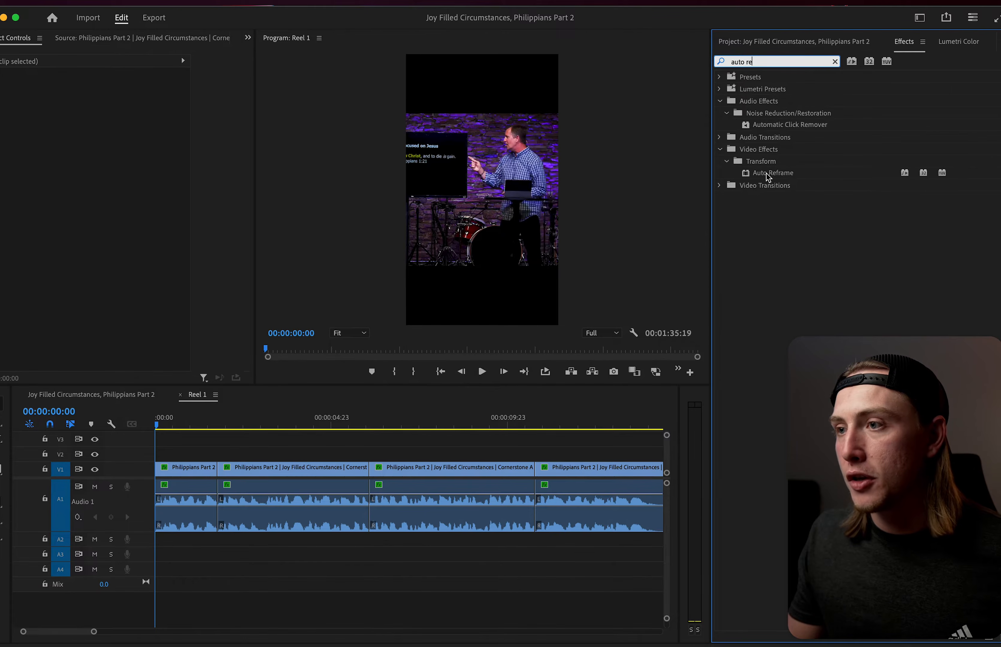
Apply the Auto Reframe effect to all clips of the main passage, deselect them, and save the project.
{"action": "key", "text": "minus"}
{"action": "key", "text": "minus"}
{"action": "key", "text": "minus"}
{"action": "left_click_drag", "start_coordinate": [507, 453], "coordinate": [182, 529]}
{"action": "left_click_drag", "start_coordinate": [793, 176], "coordinate": [358, 463]}
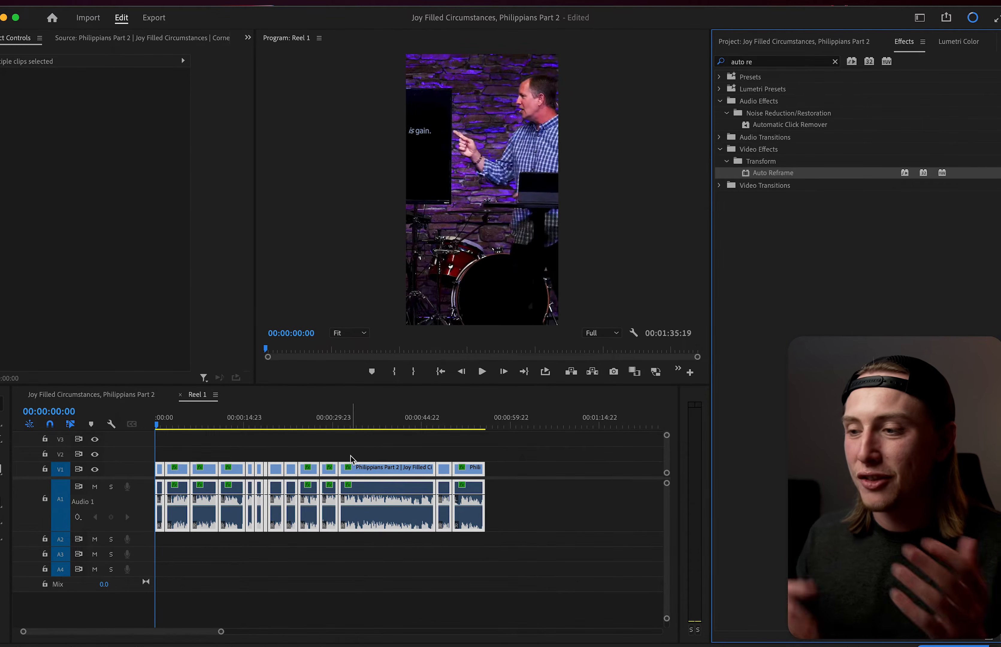
{"action": "left_click", "coordinate": [308, 461]}
{"action": "key", "text": "super+s"}
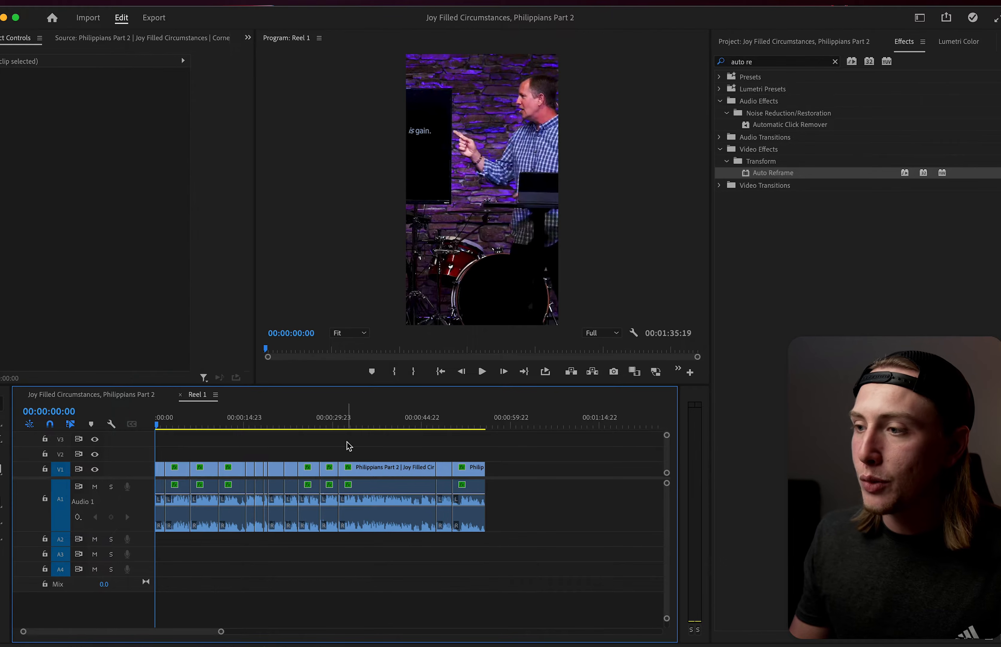
Play the reframed sequence from its start to the end of the main passage to check the framing, and save the project.
{"action": "left_click", "coordinate": [440, 372]}
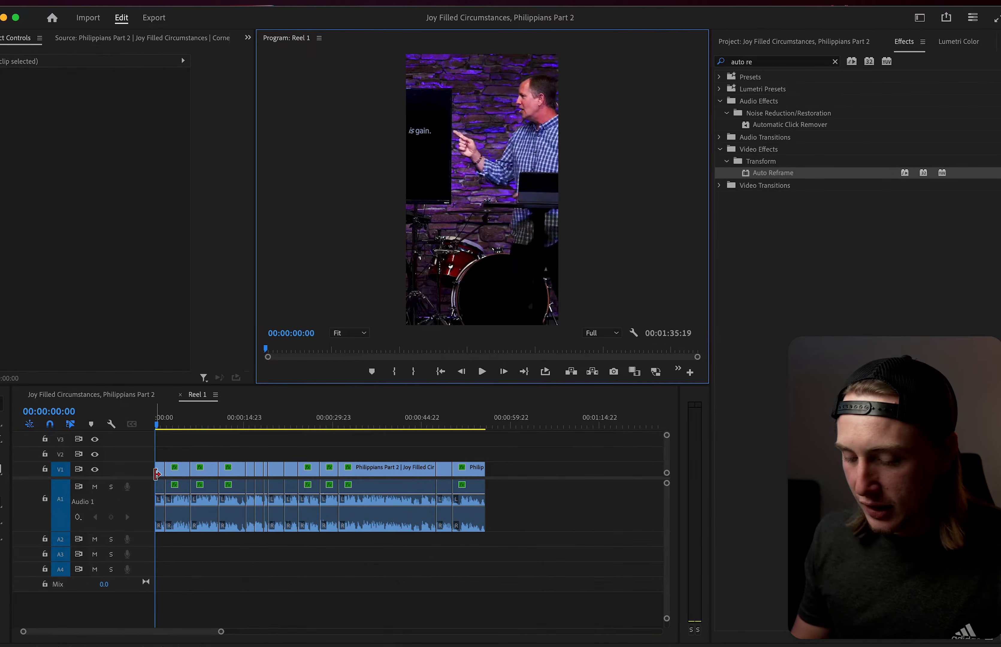
{"action": "key", "text": "l"}
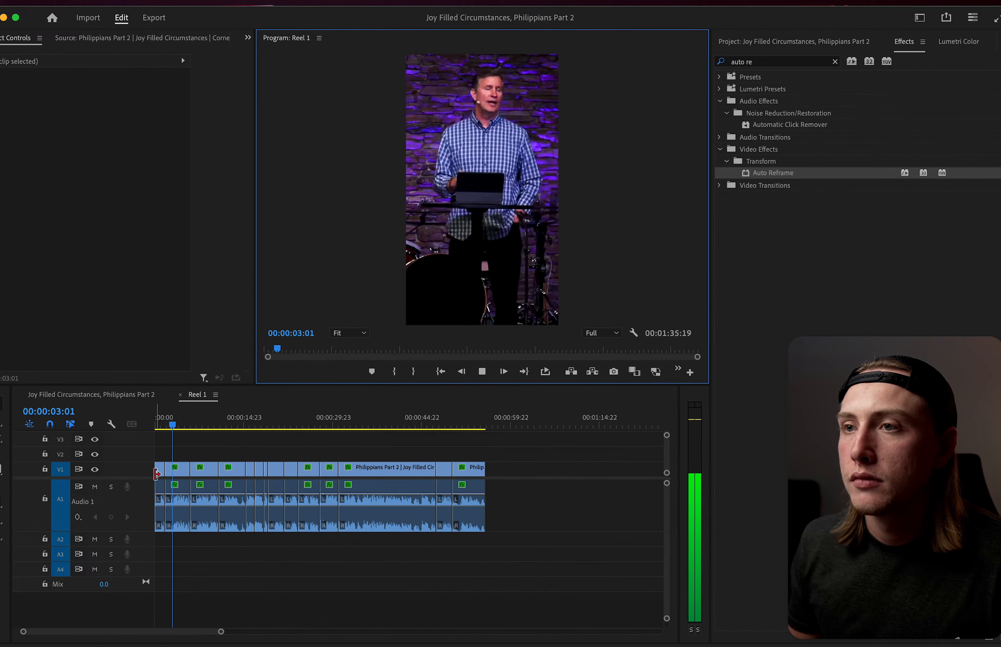
{"action": "key", "text": "l"}
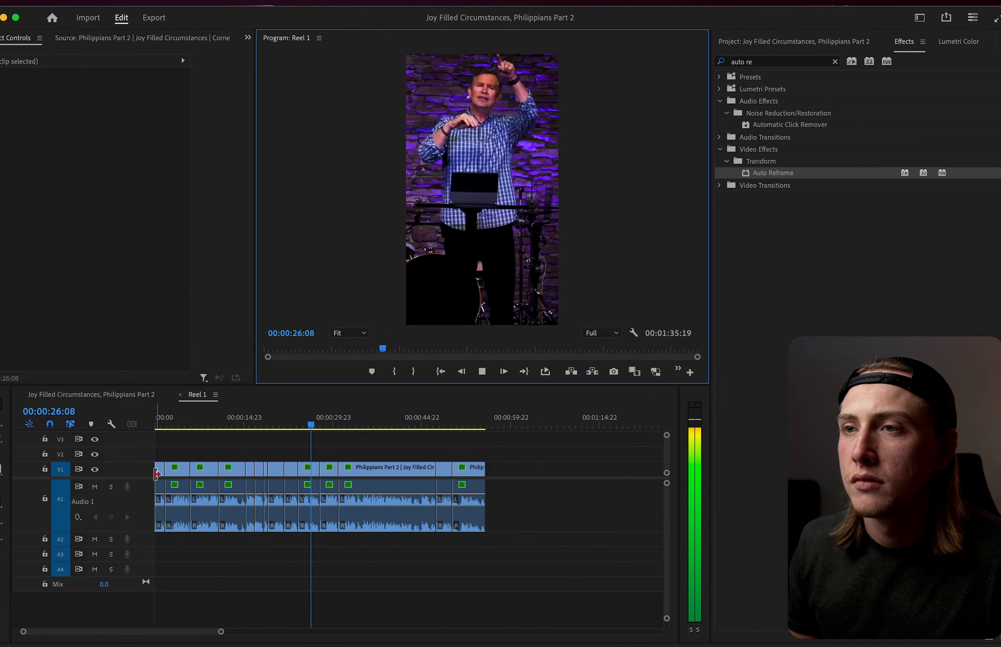
{"action": "key", "text": "space"}
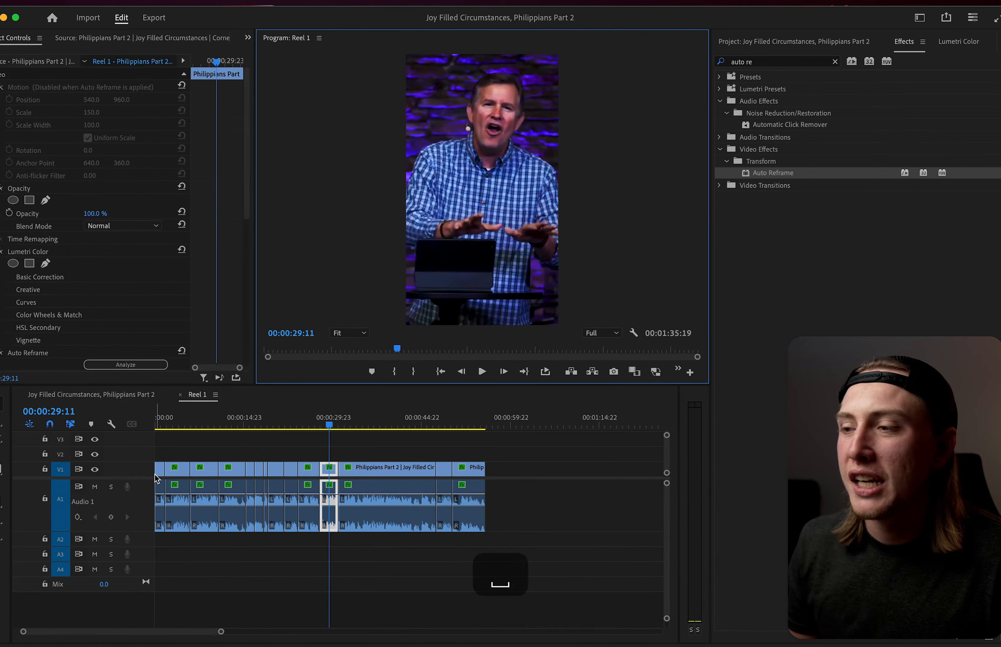
{"action": "key", "text": "space"}
{"action": "key", "text": "l"}
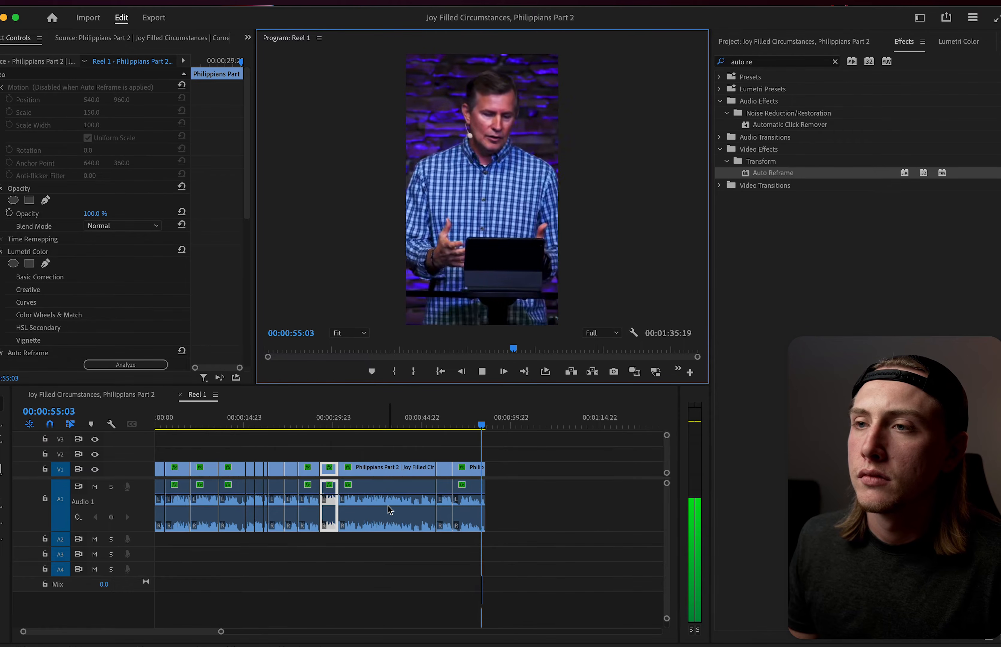
{"action": "key", "text": "super+s"}
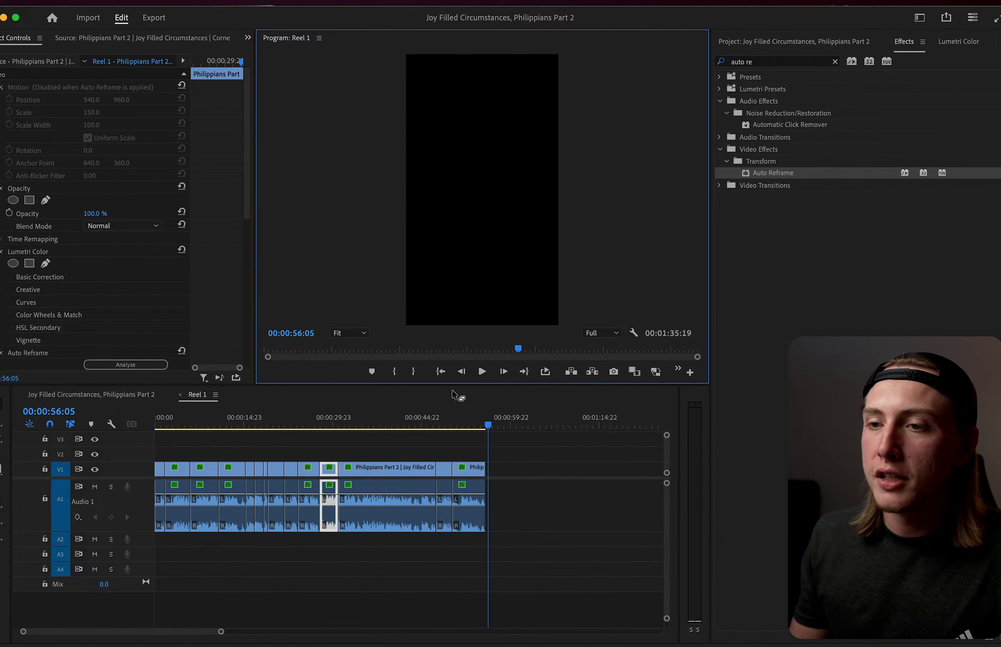
Return the playhead to the sequence start, switch to the Captions and Graphics workspace, and widen the transcript area.
{"action": "key", "text": "Home"}
{"action": "key", "text": "equal"}
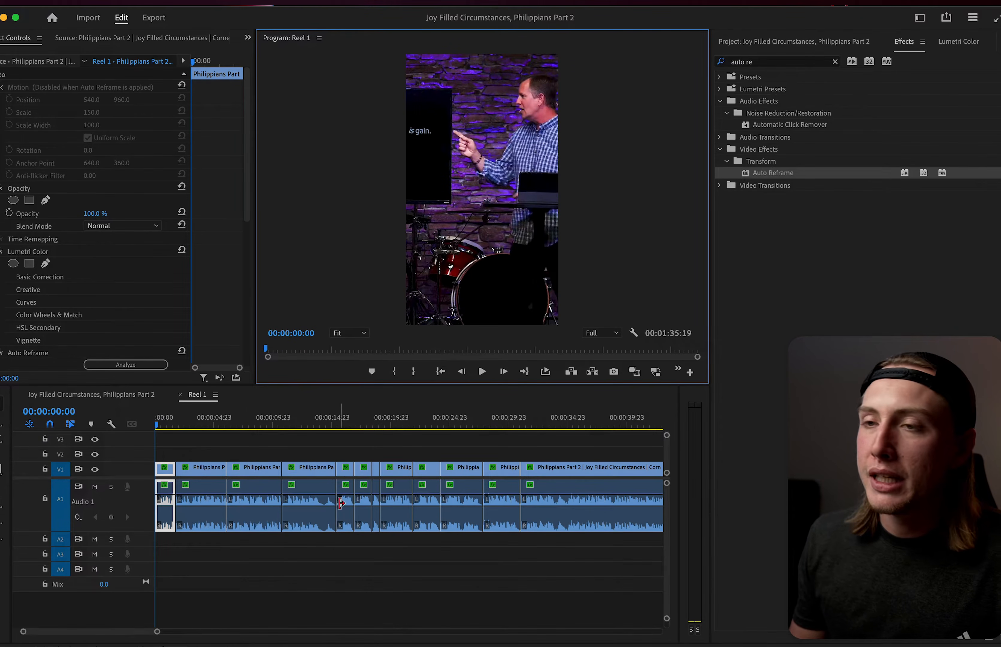
{"action": "scroll", "coordinate": [339, 502], "scroll_direction": "down", "scroll_amount": 5}
{"action": "left_click", "coordinate": [246, 450]}
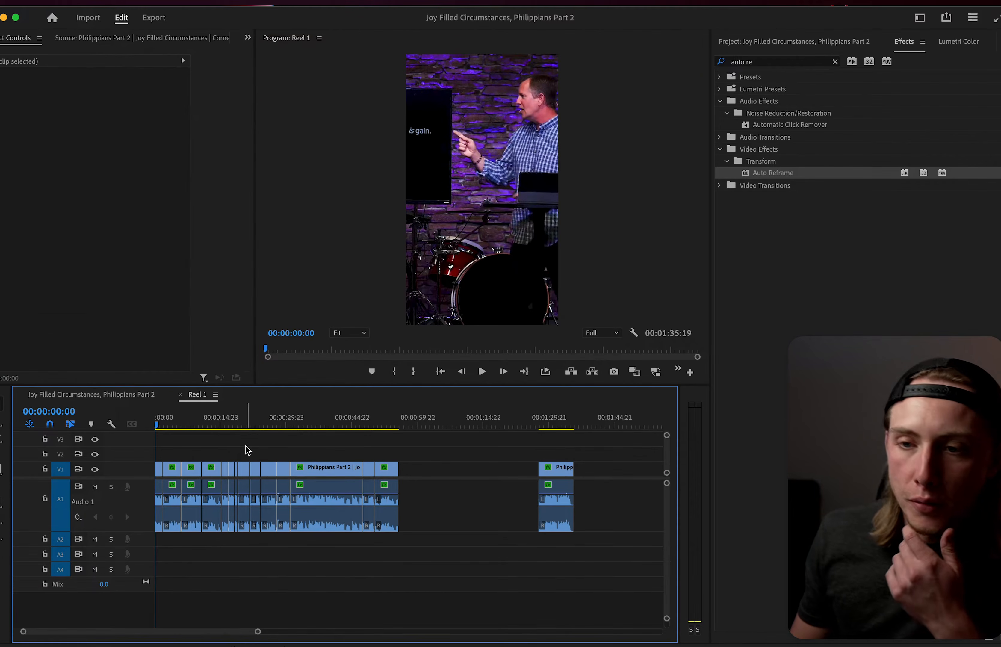
{"action": "left_click", "coordinate": [920, 19]}
{"action": "left_click", "coordinate": [919, 20]}
{"action": "left_click", "coordinate": [919, 20]}
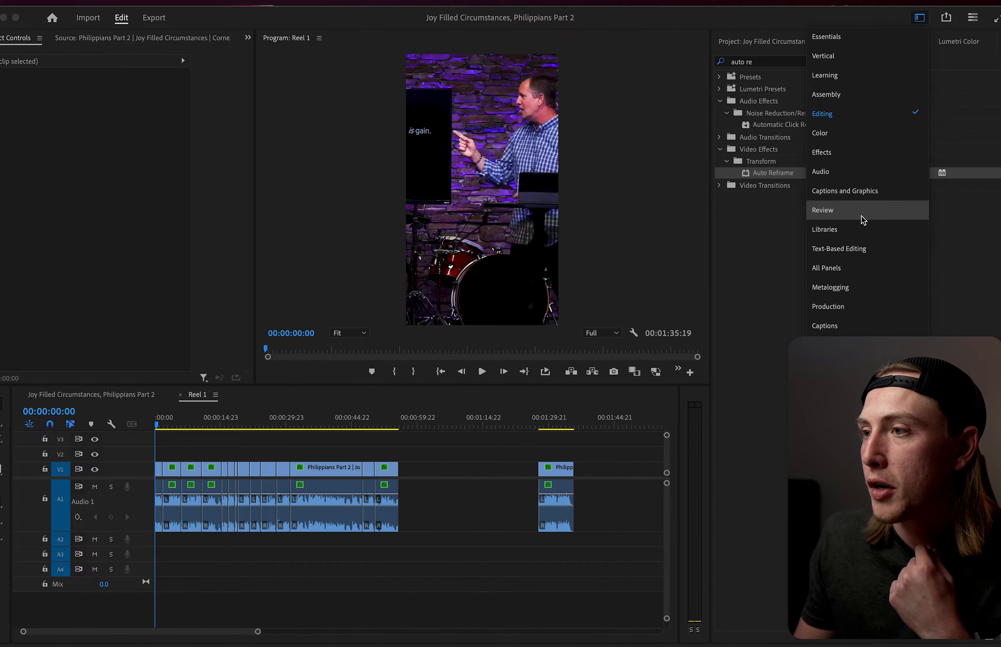
{"action": "left_click", "coordinate": [845, 191]}
{"action": "left_click", "coordinate": [920, 19]}
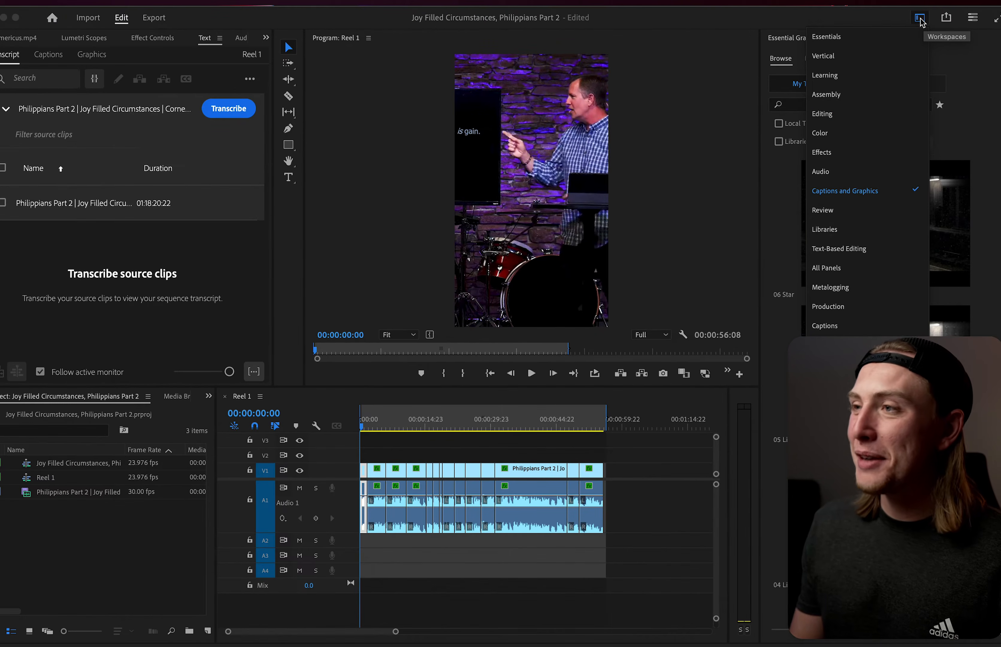
{"action": "left_click", "coordinate": [919, 20]}
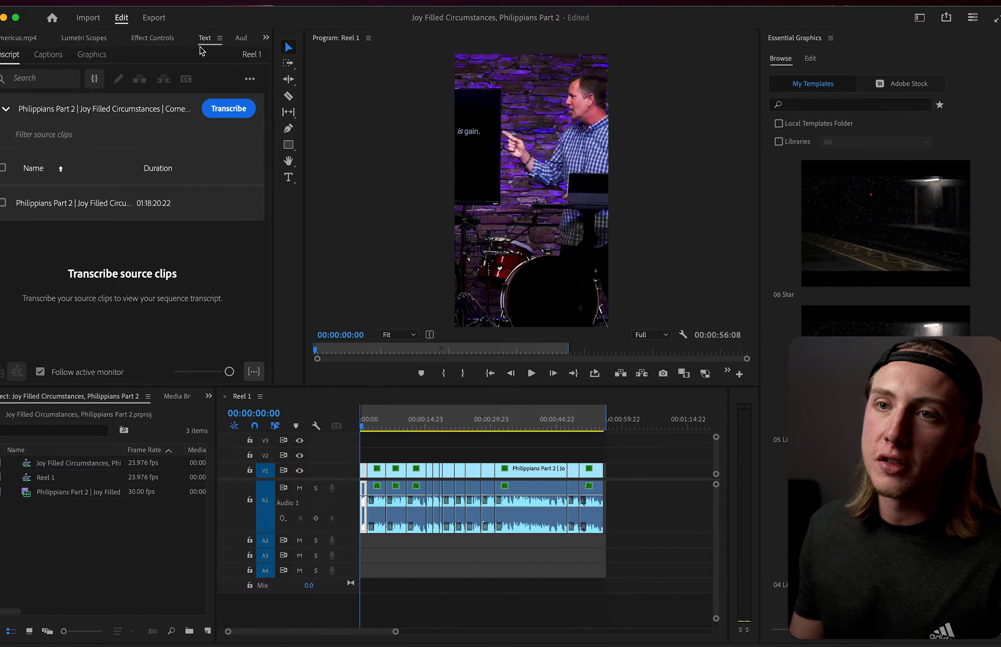
{"action": "left_click", "coordinate": [212, 44]}
{"action": "left_click_drag", "start_coordinate": [274, 55], "coordinate": [335, 55]}
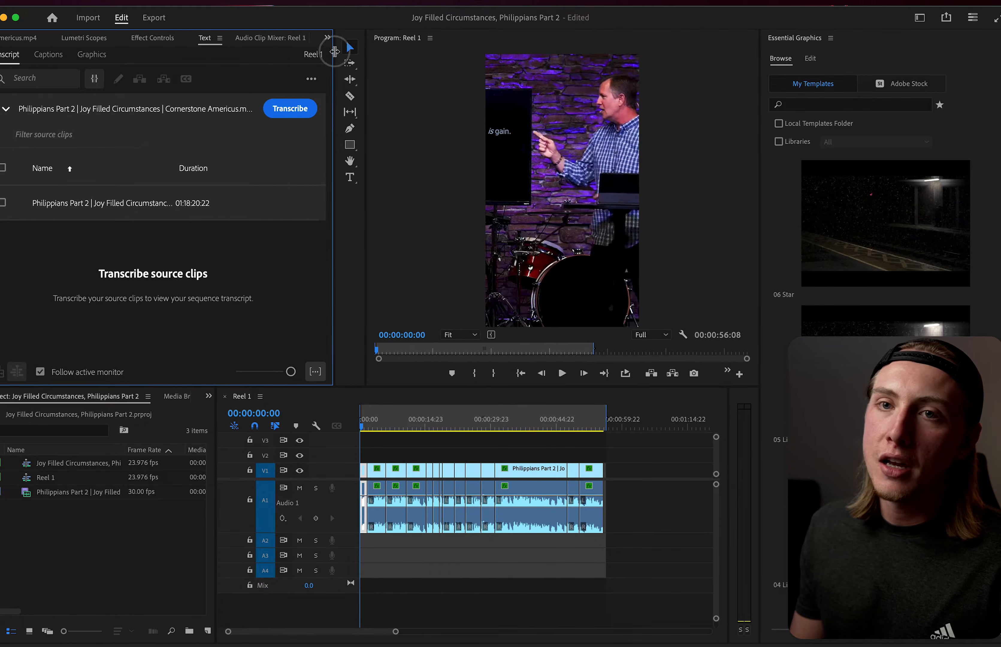
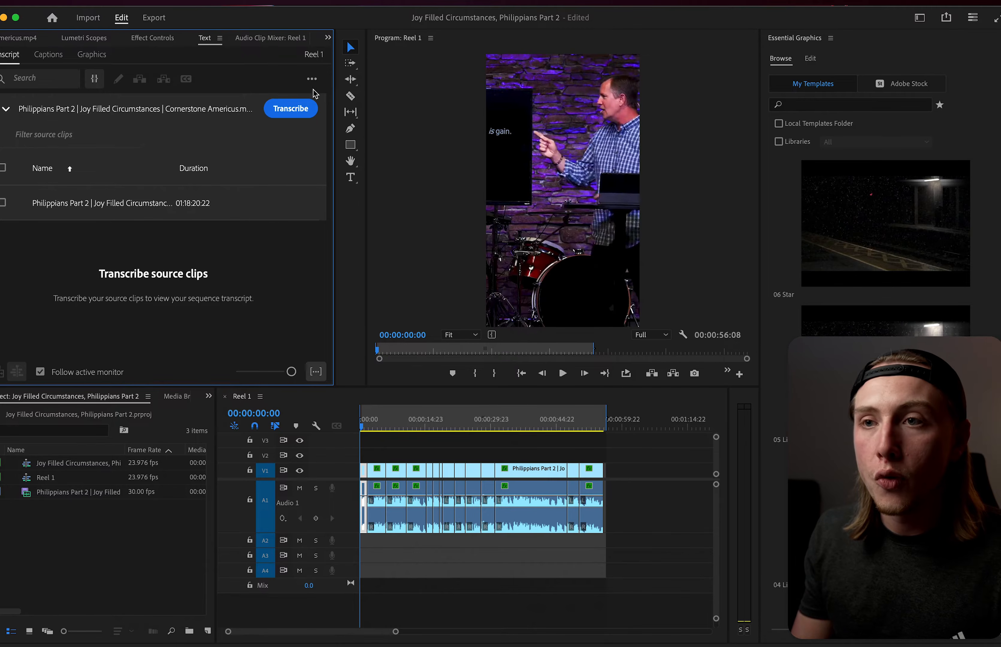
Try configuring a static transcript limited to the in point to out point range, and cancel it.
{"action": "left_click", "coordinate": [312, 80]}
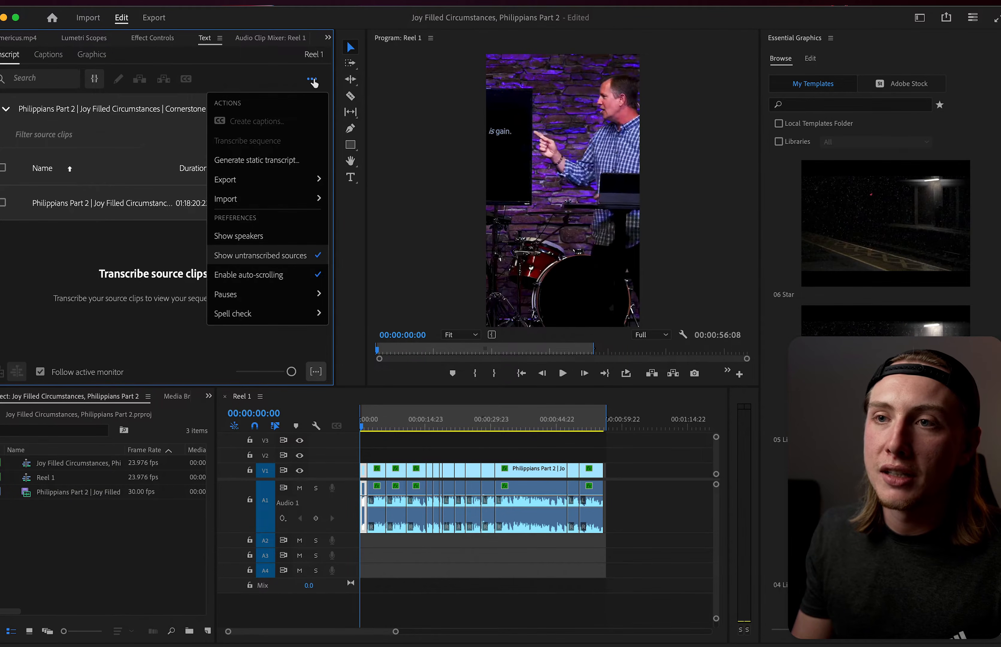
{"action": "left_click", "coordinate": [316, 161]}
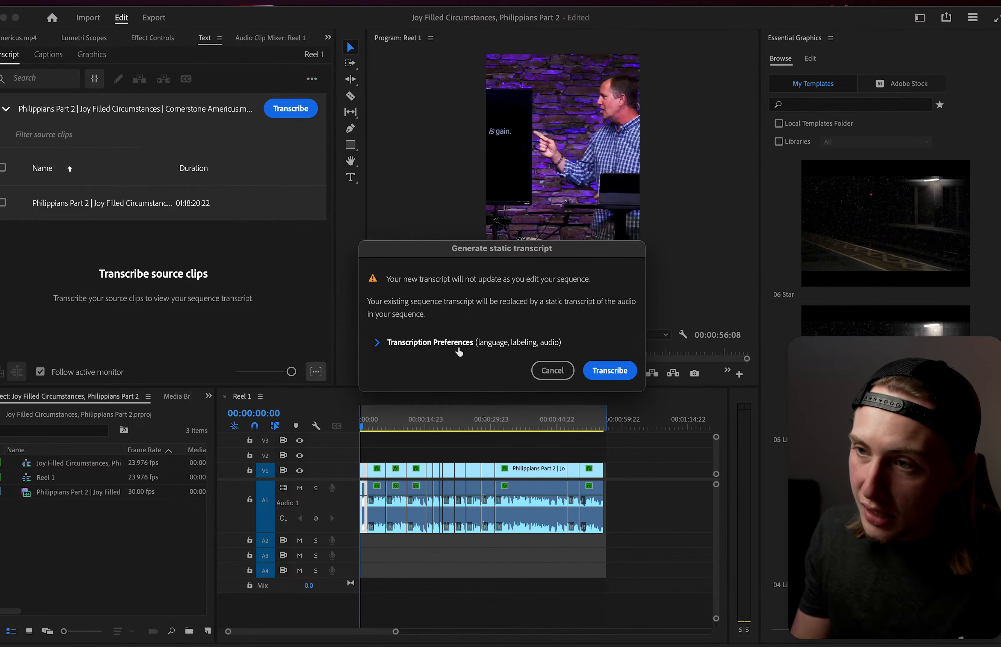
{"action": "left_click", "coordinate": [386, 350]}
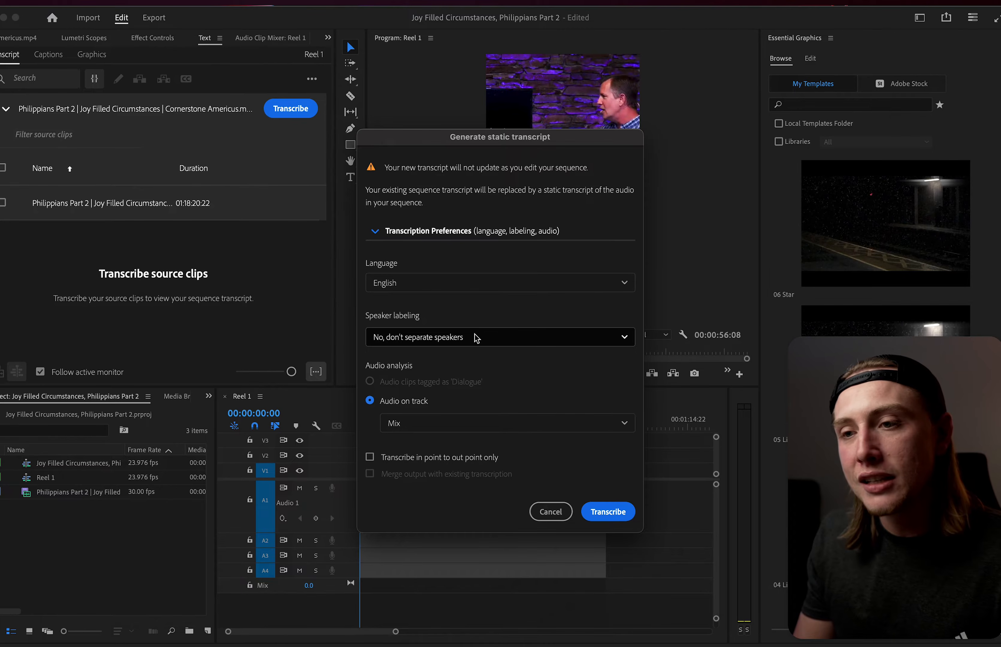
{"action": "left_click", "coordinate": [464, 290]}
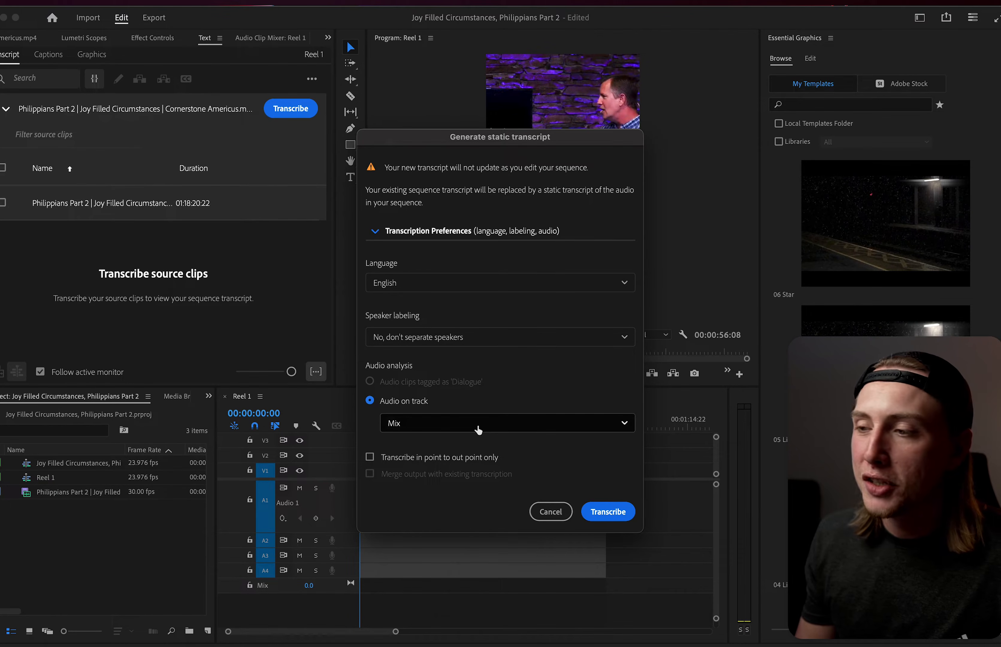
{"action": "left_click", "coordinate": [370, 458]}
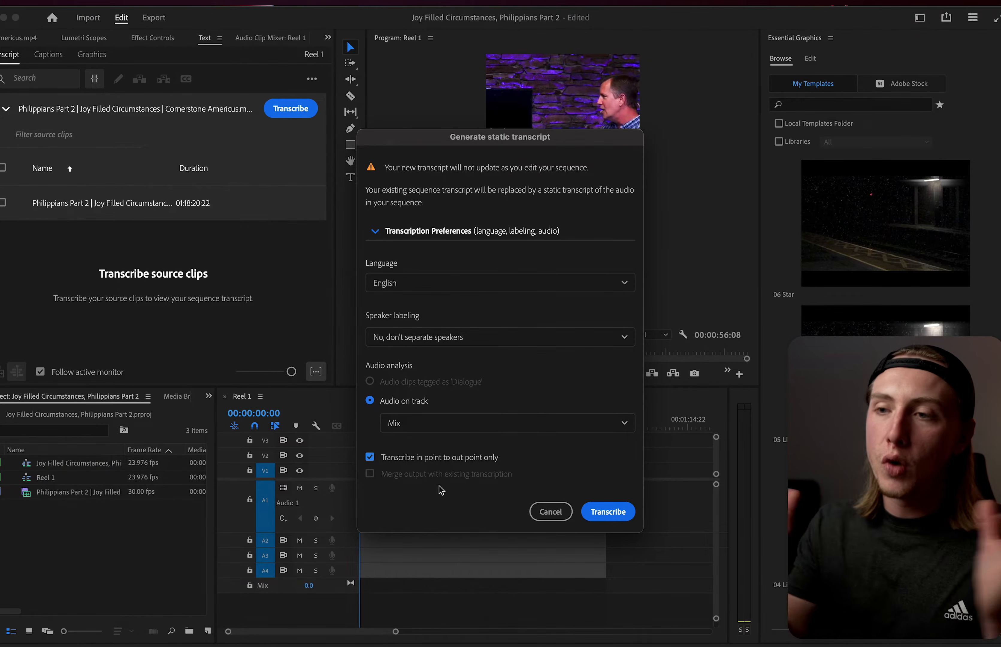
{"action": "left_click", "coordinate": [550, 511]}
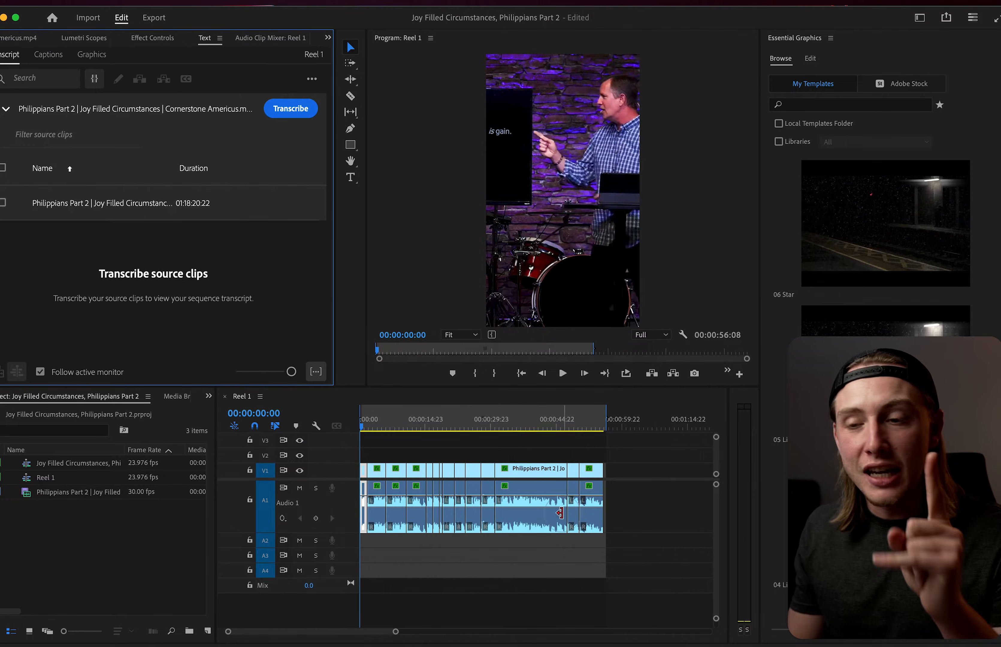
Clear both the in and out points of the Reel 1 sequence.
{"action": "right_click", "coordinate": [607, 416]}
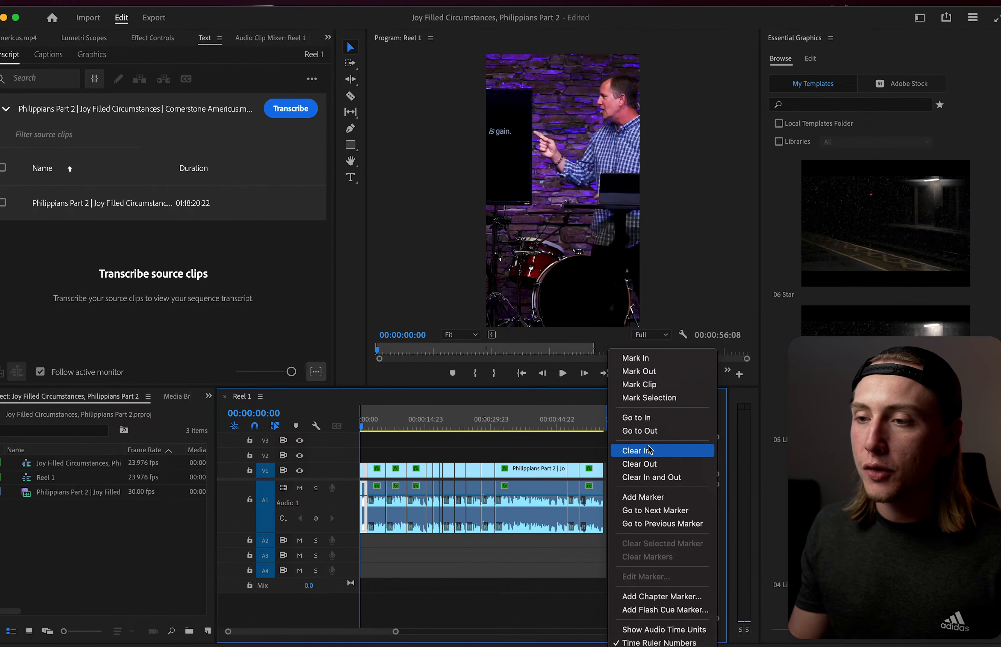
{"action": "left_click", "coordinate": [687, 477]}
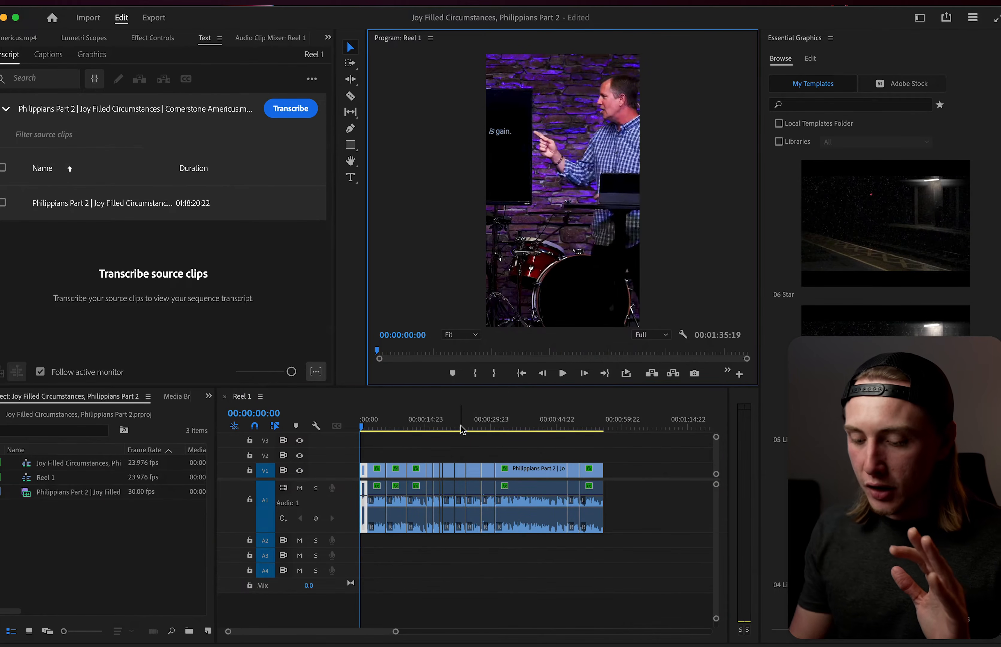
Select all clips in Reel 1 and mark an in-to-out range from the sequence start to the end of the last clip.
{"action": "key", "text": "super+a"}
{"action": "left_click", "coordinate": [612, 427]}
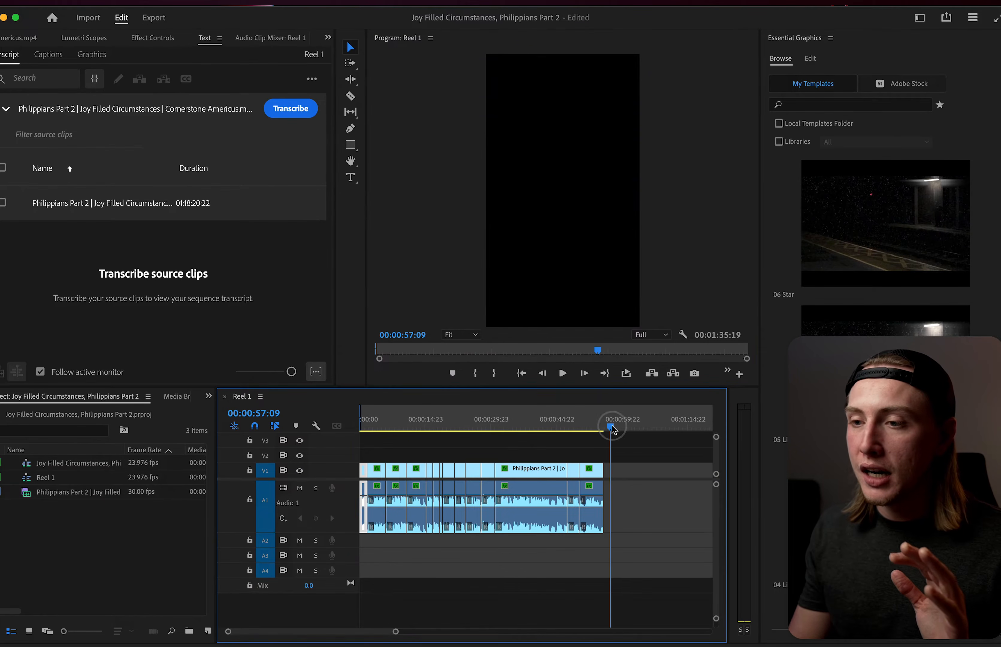
{"action": "key", "text": "o"}
{"action": "left_click_drag", "start_coordinate": [611, 412], "coordinate": [604, 412]}
{"action": "left_click_drag", "start_coordinate": [361, 412], "coordinate": [360, 411]}
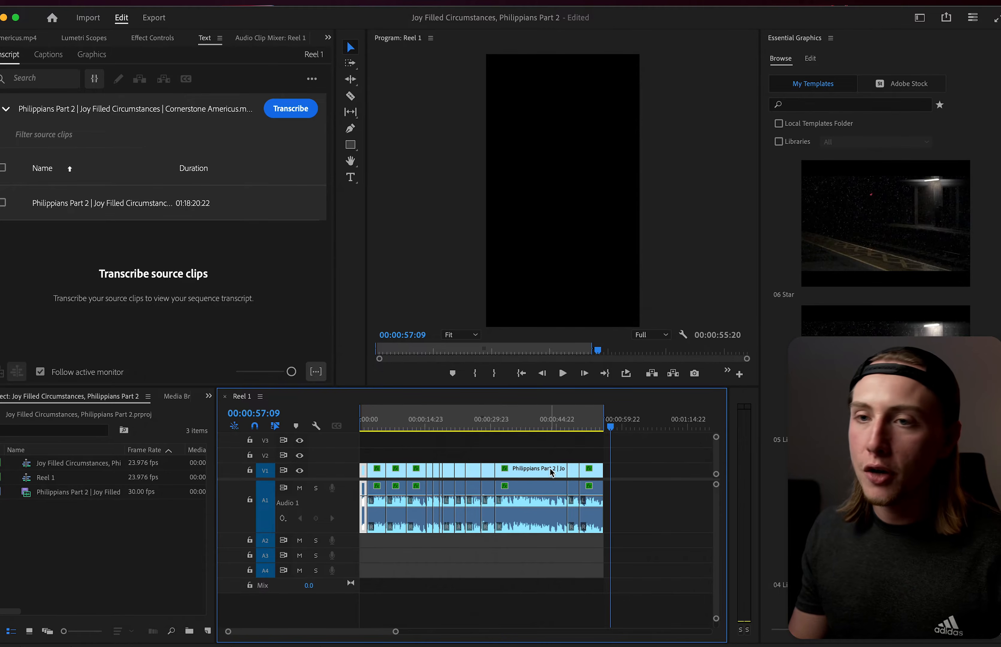
Generate an English static transcript from the Mix track, limited to the in point to out point range.
{"action": "left_click", "coordinate": [311, 78]}
{"action": "mouse_move", "coordinate": [263, 201]}
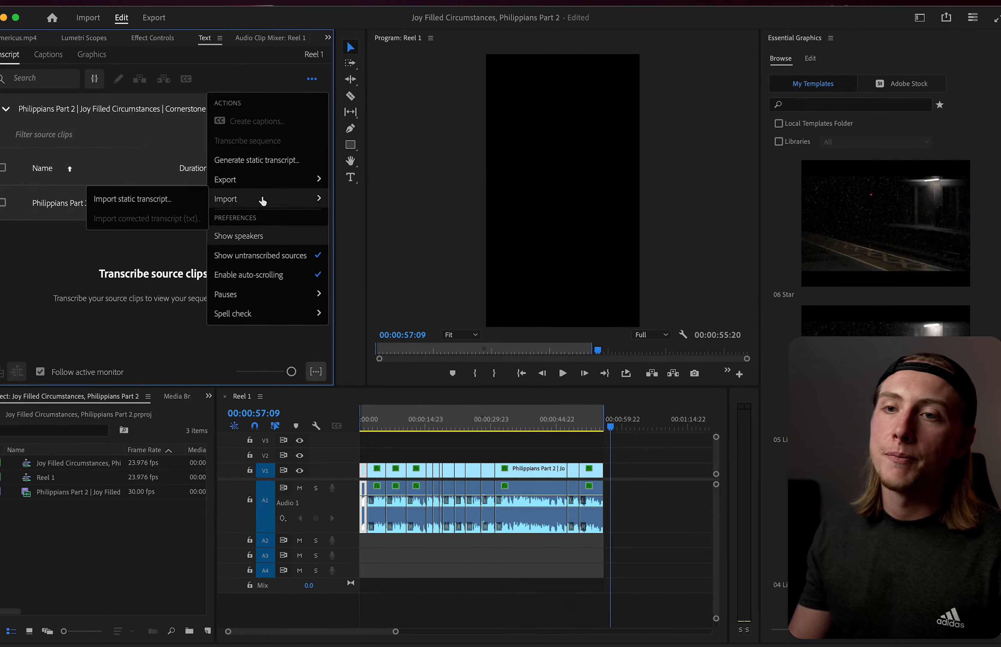
{"action": "left_click", "coordinate": [270, 160]}
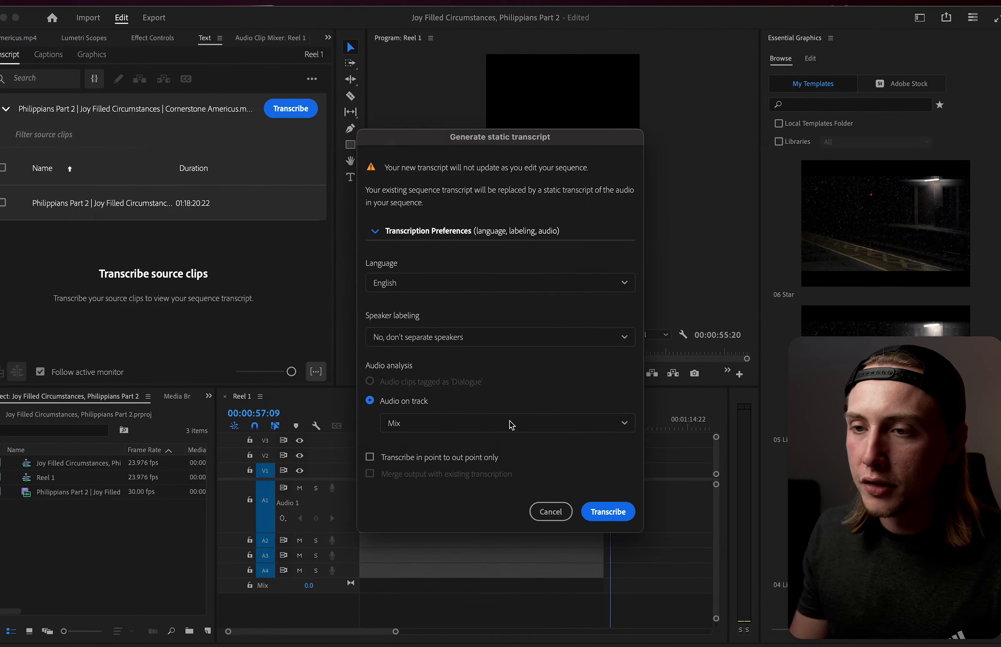
{"action": "left_click", "coordinate": [407, 459]}
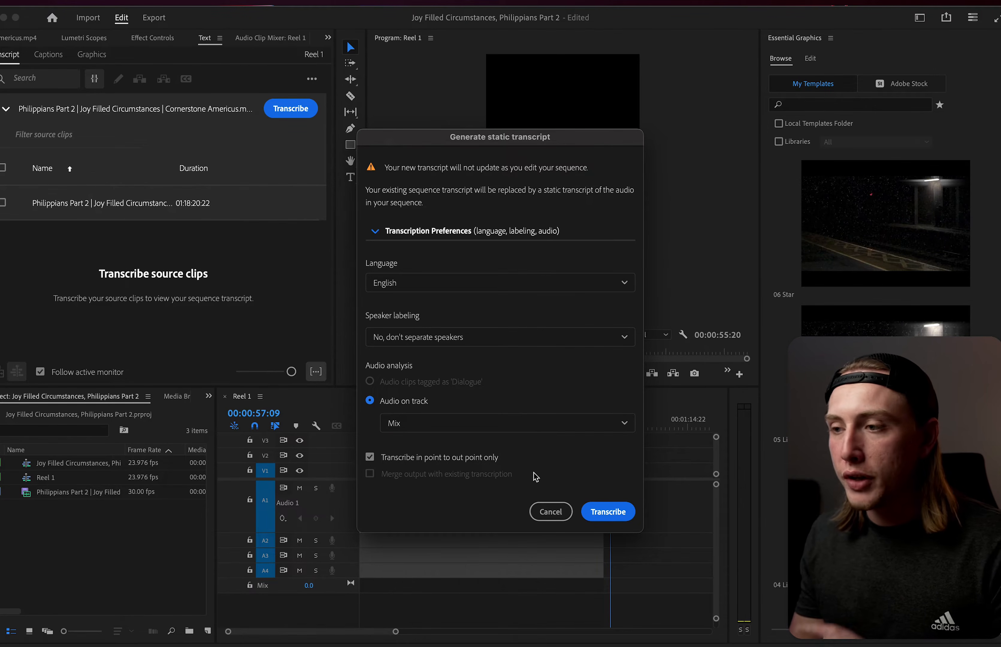
{"action": "left_click", "coordinate": [619, 513]}
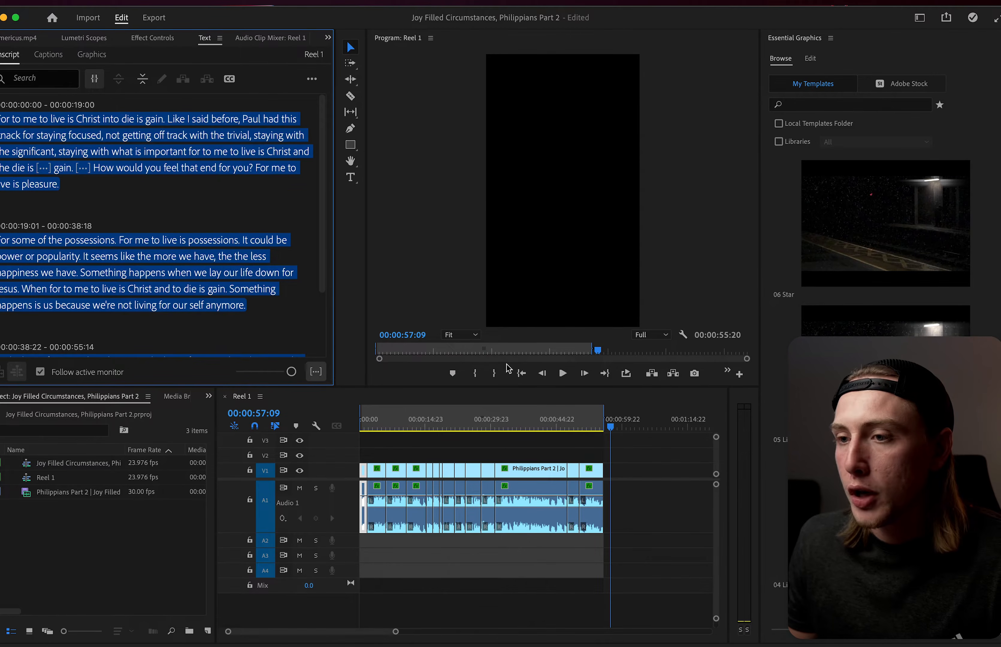
Play the opening seconds of the sequence to check the transcript against the speech.
{"action": "left_click", "coordinate": [521, 373]}
{"action": "key", "text": "space"}
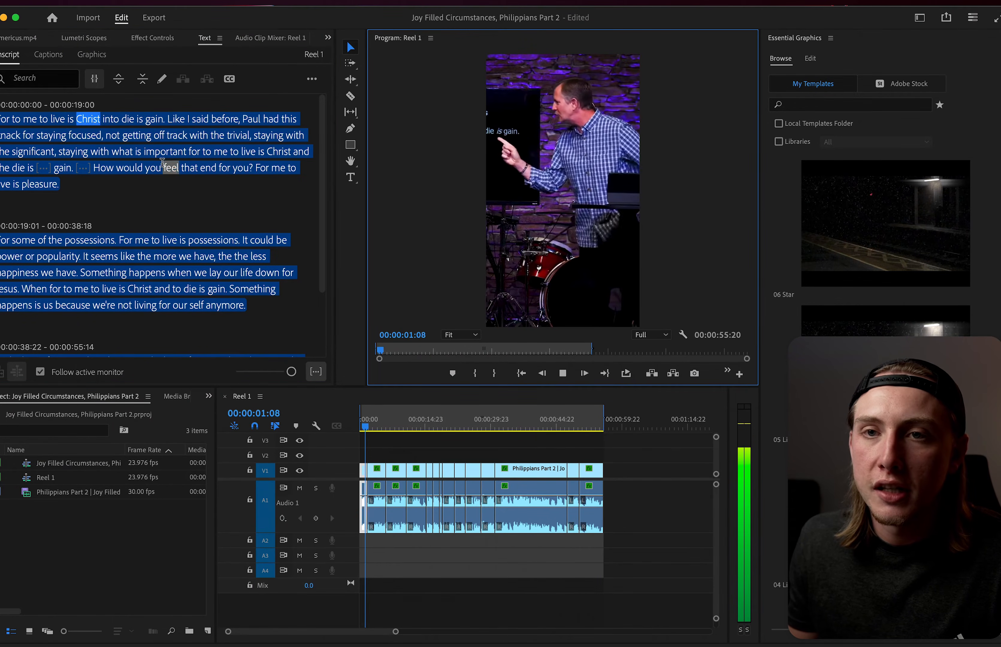
{"action": "key", "text": "space"}
{"action": "key", "text": "space"}
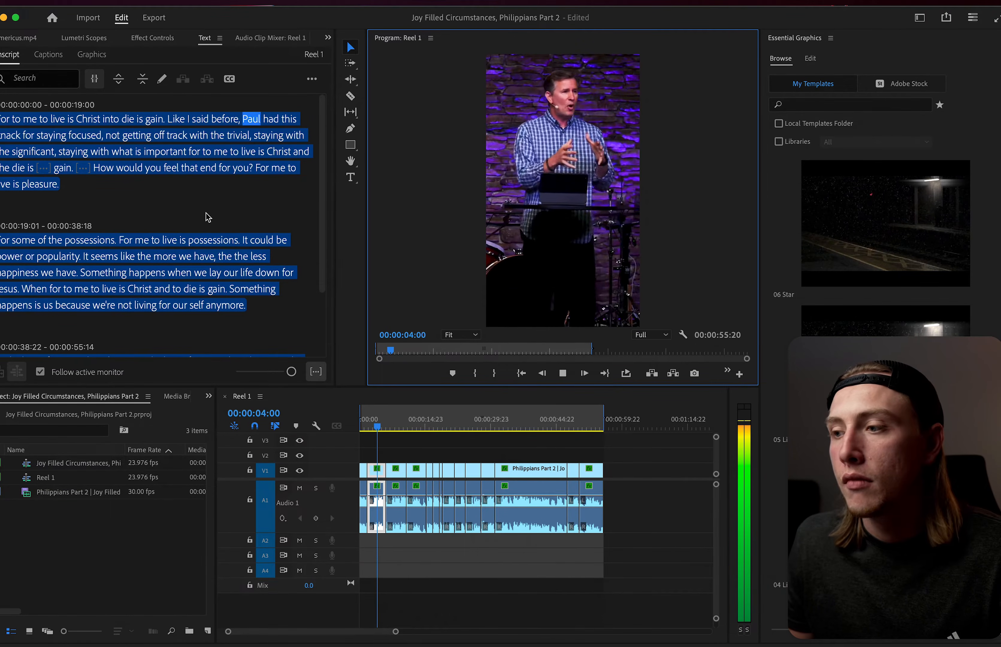
{"action": "key", "text": "space"}
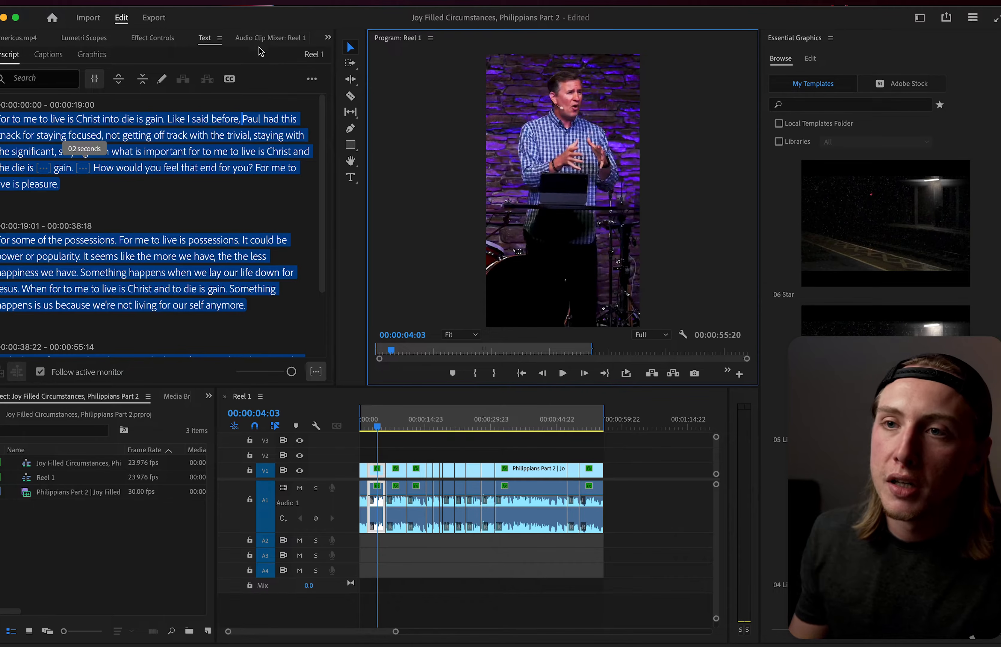
Start creating captions from the transcript with the Subtitle default preset, reviewing the format and style choices and keeping Subtitle and None.
{"action": "left_click", "coordinate": [233, 81]}
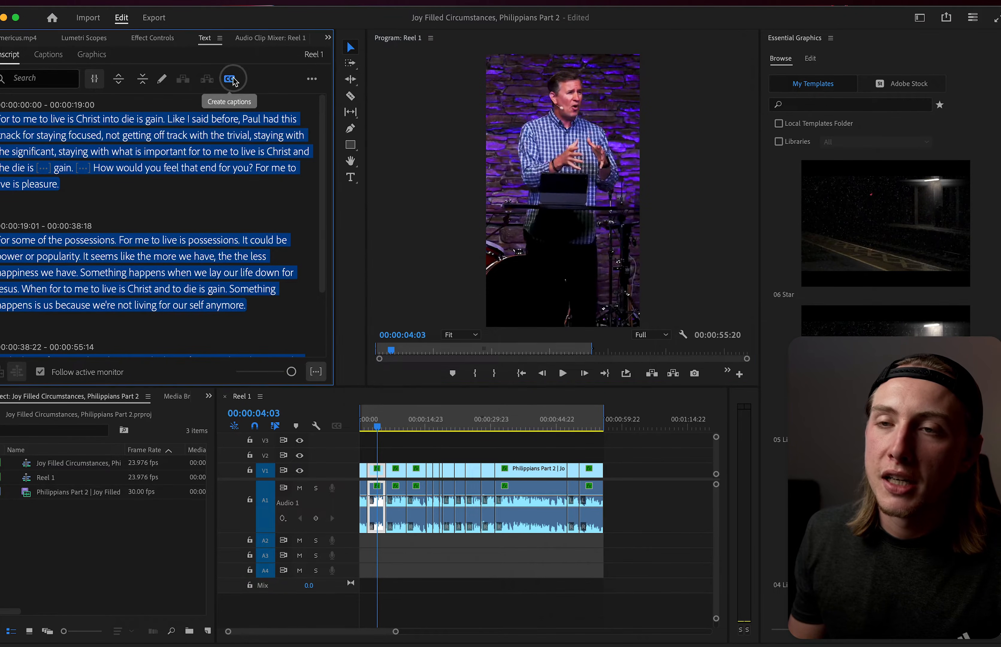
{"action": "left_click", "coordinate": [379, 343]}
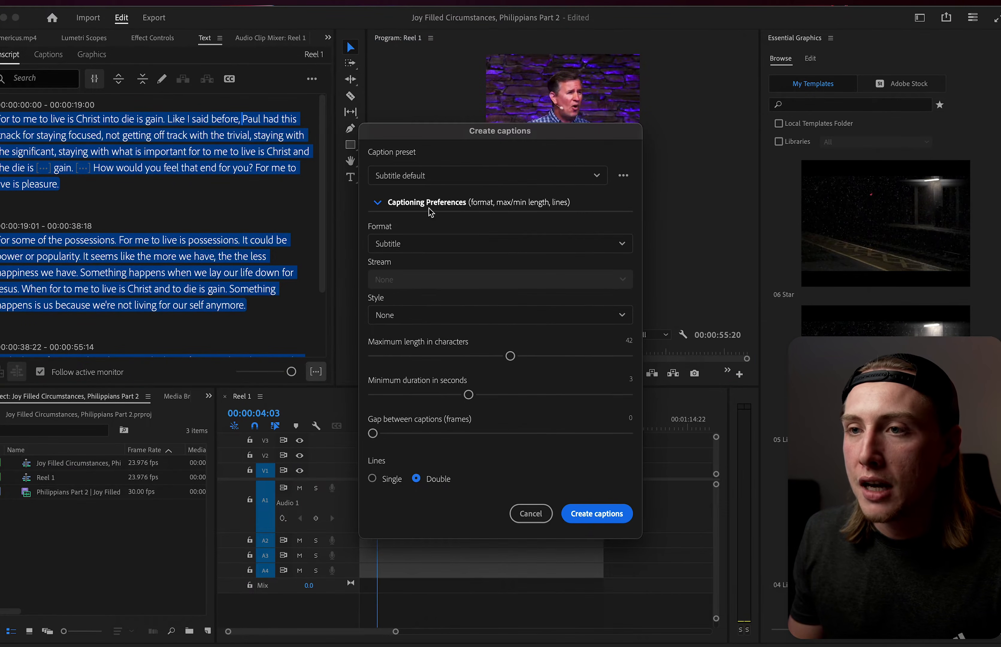
{"action": "left_click", "coordinate": [416, 237]}
{"action": "left_click", "coordinate": [416, 242]}
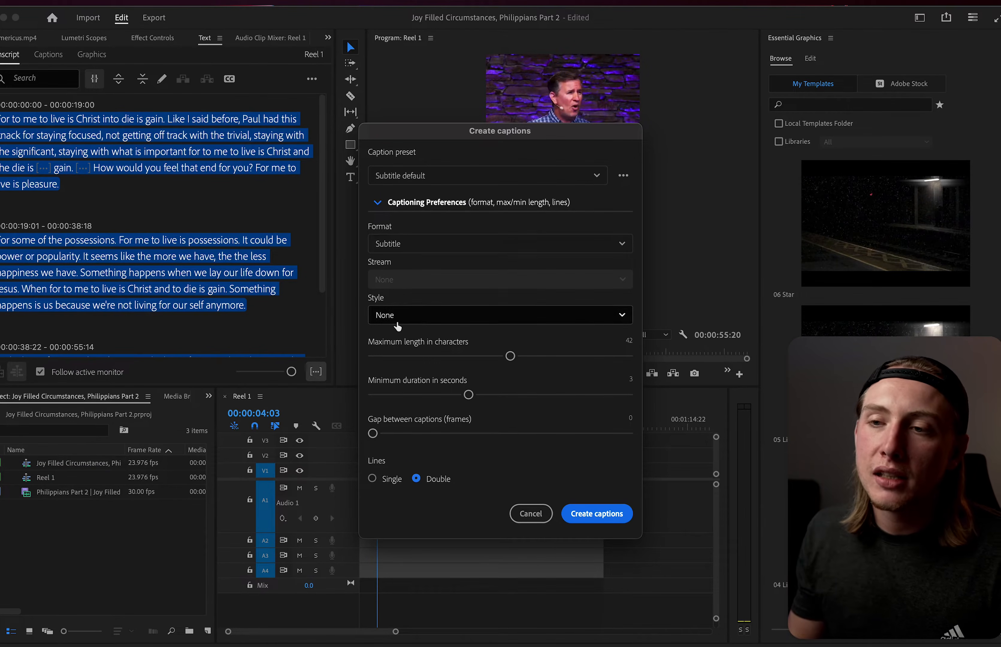
{"action": "left_click", "coordinate": [405, 321]}
{"action": "left_click", "coordinate": [410, 322]}
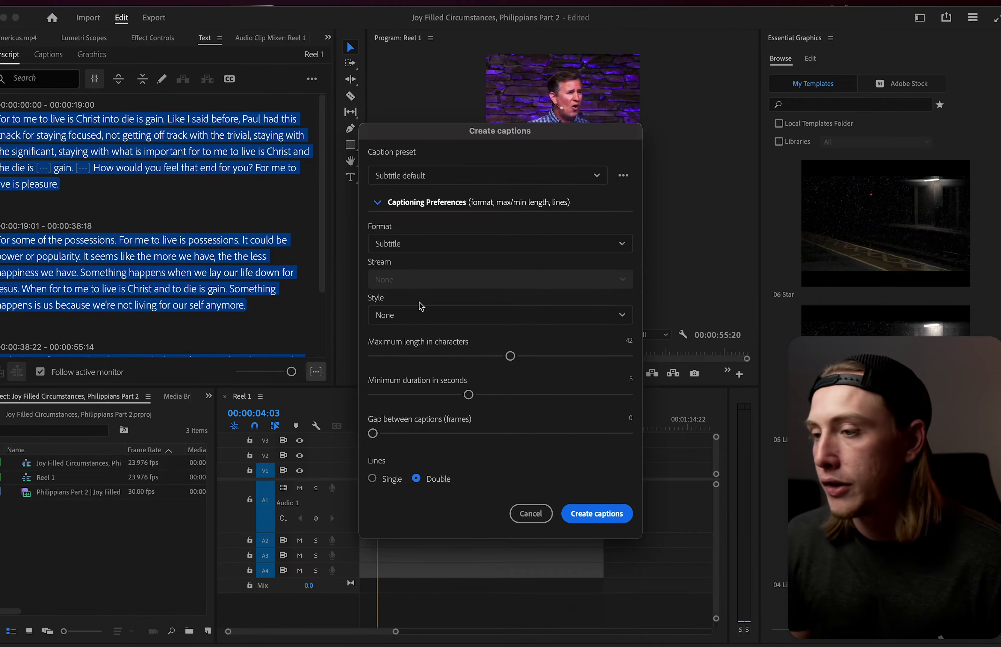
{"action": "left_click", "coordinate": [410, 242]}
{"action": "left_click", "coordinate": [411, 243]}
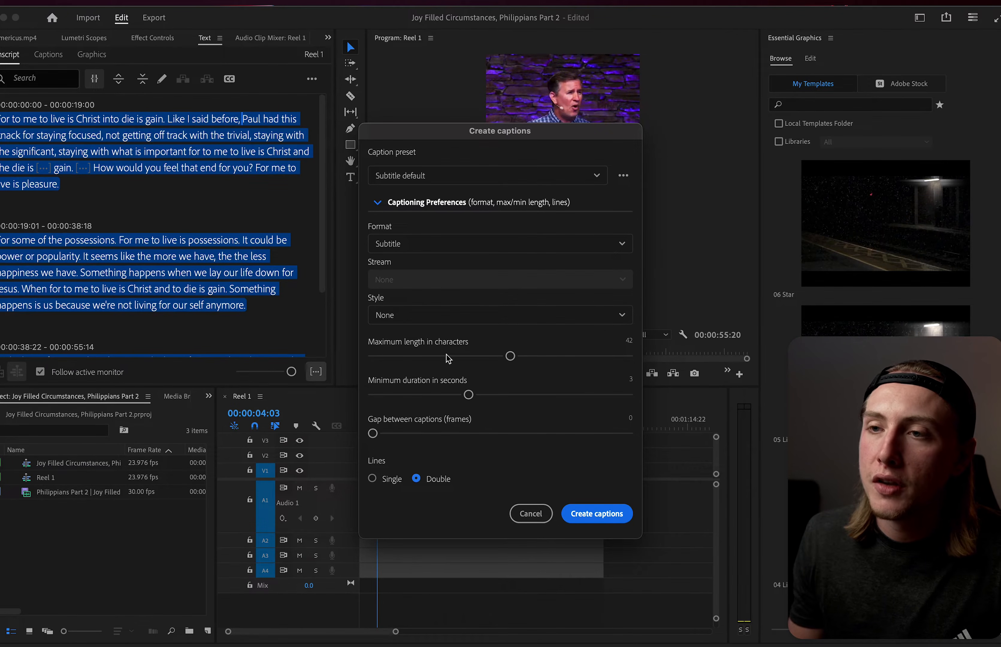
{"action": "left_click", "coordinate": [441, 315]}
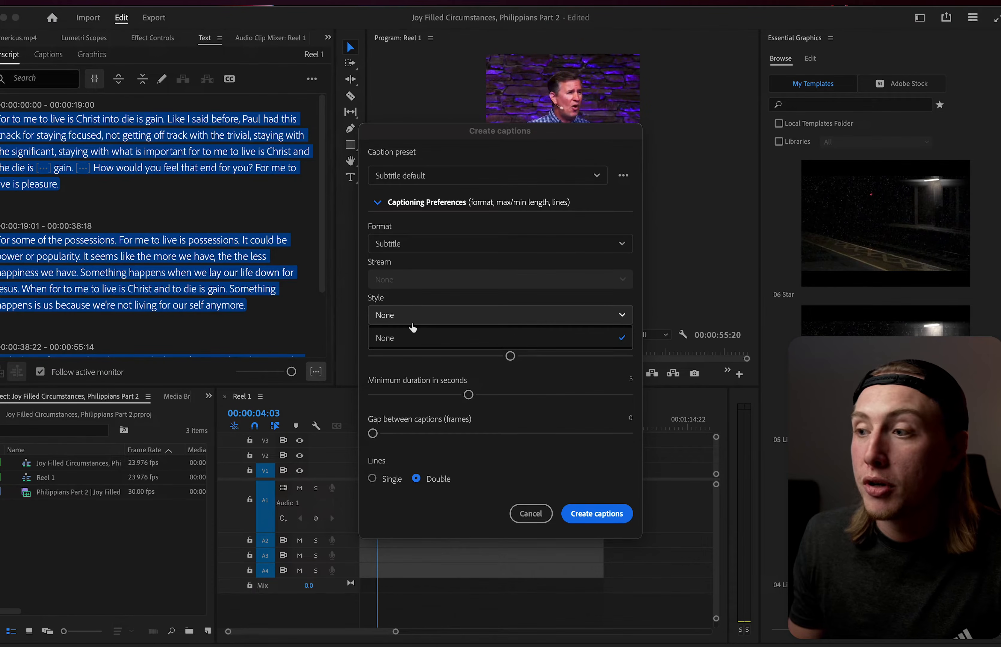
{"action": "left_click", "coordinate": [410, 323]}
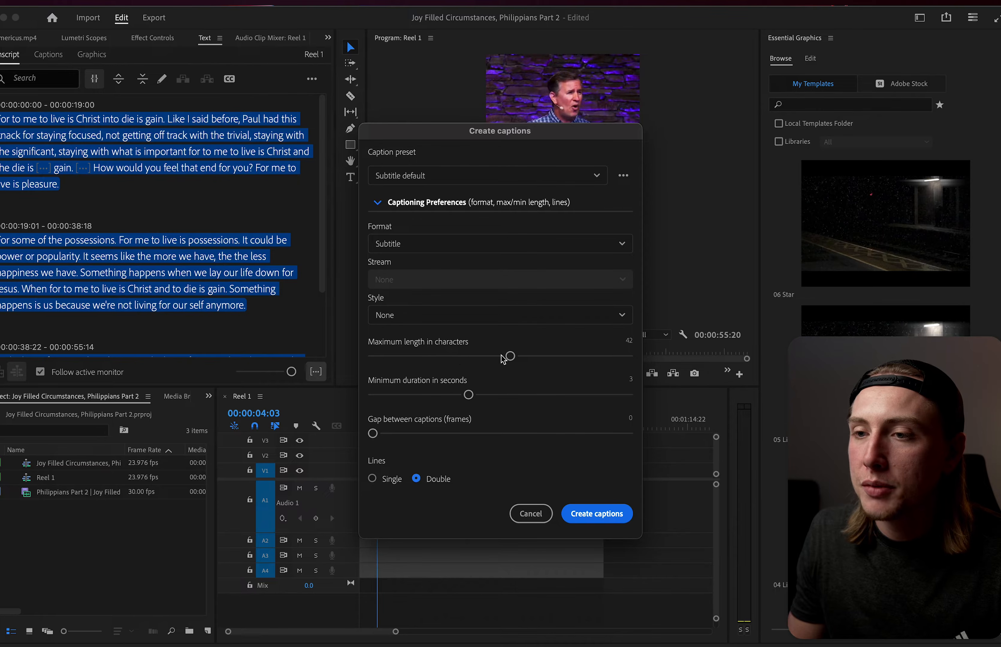
Limit the captions to 22 characters on a single line and create them.
{"action": "left_click_drag", "start_coordinate": [503, 360], "coordinate": [432, 355]}
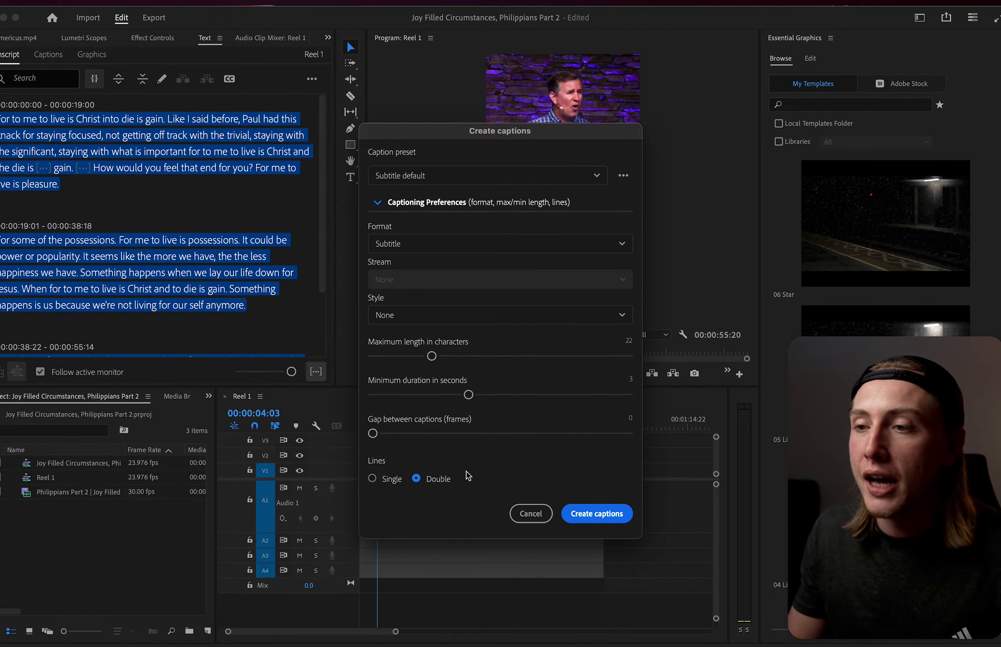
{"action": "left_click", "coordinate": [372, 480]}
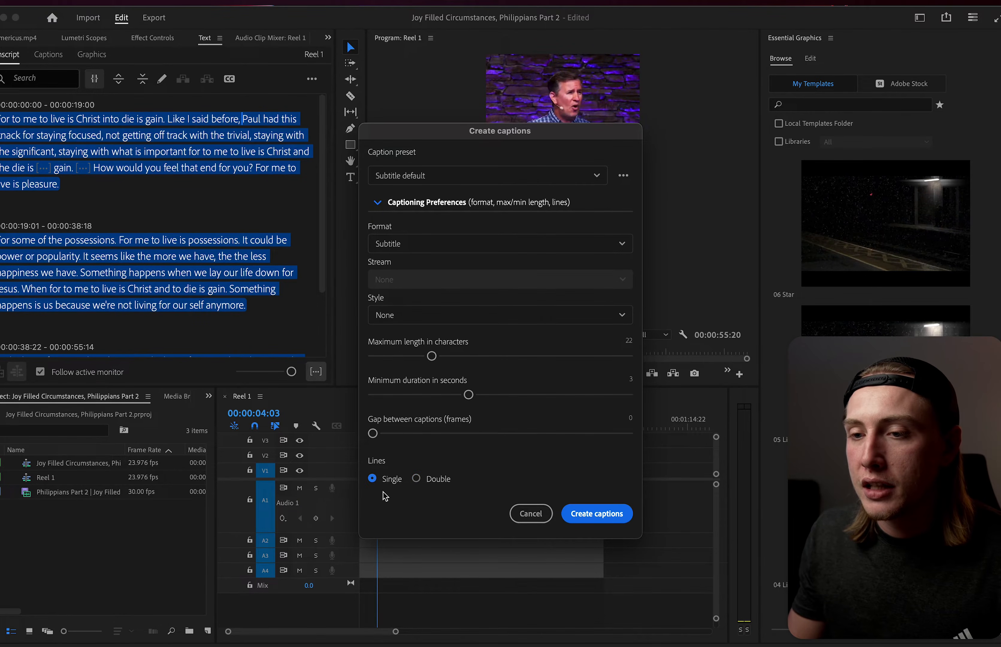
{"action": "left_click", "coordinate": [577, 521]}
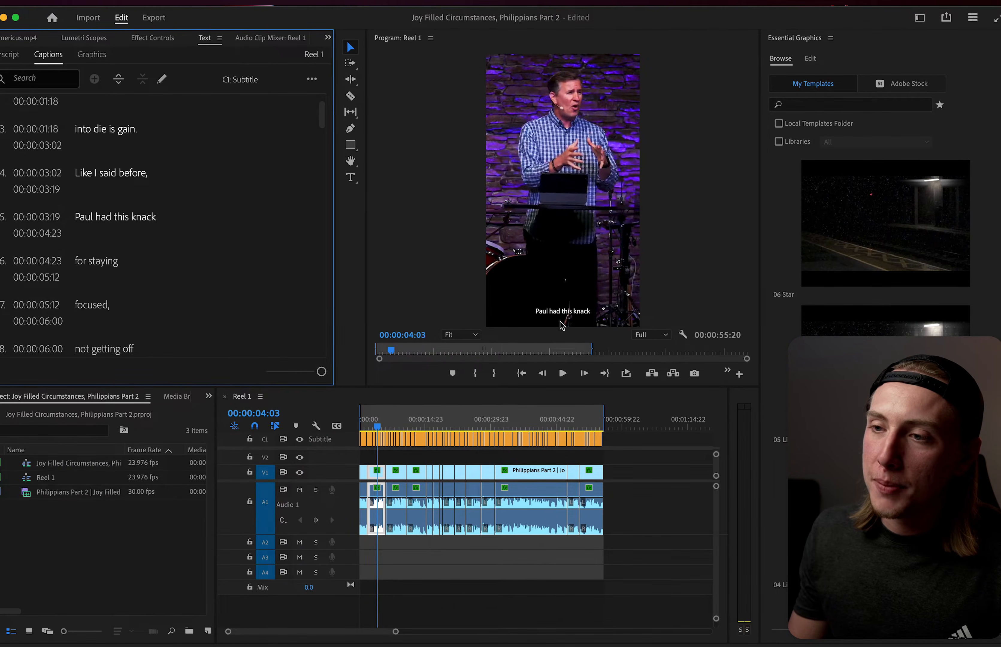
Select the captions across the whole subtitle track for joint formatting.
{"action": "left_click", "coordinate": [392, 439]}
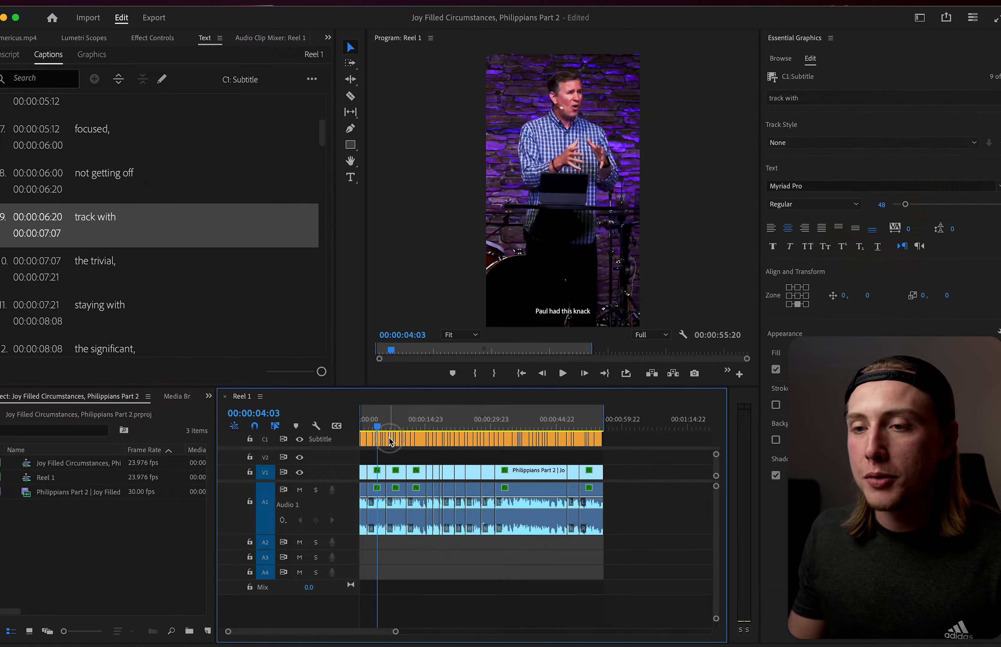
{"action": "left_click", "coordinate": [525, 439]}
{"action": "left_click", "coordinate": [397, 438]}
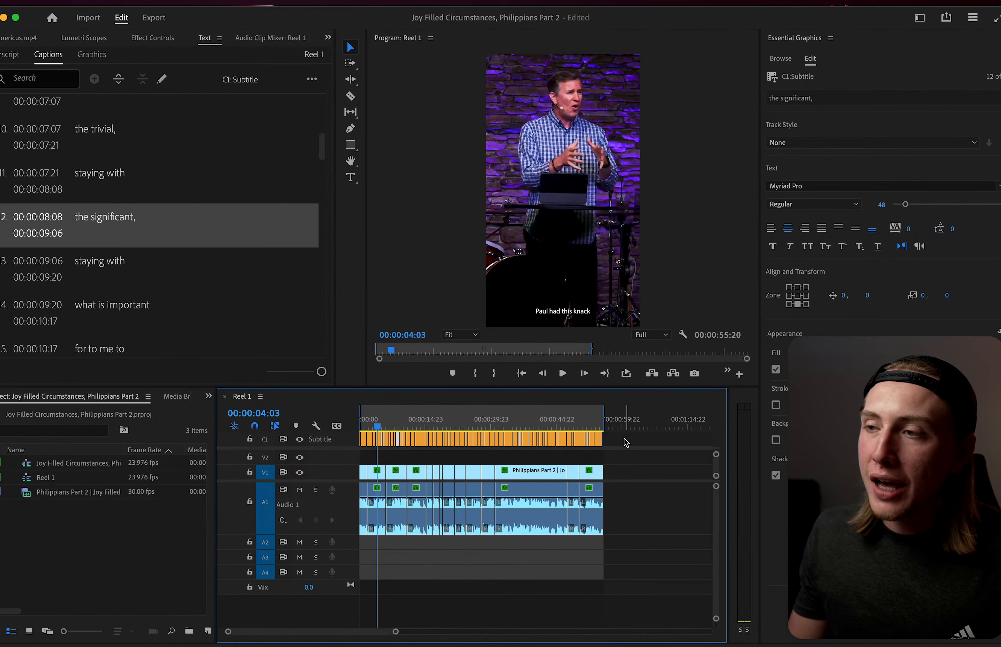
{"action": "left_click_drag", "start_coordinate": [637, 441], "coordinate": [338, 439]}
{"action": "left_click", "coordinate": [648, 438]}
{"action": "left_click_drag", "start_coordinate": [689, 439], "coordinate": [300, 457]}
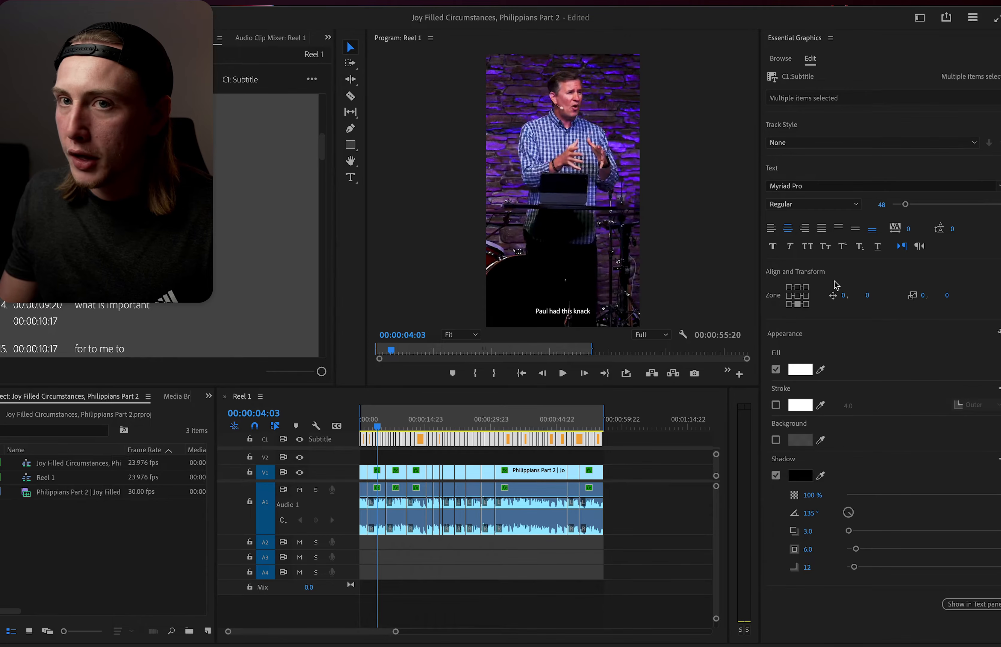
Widen the Essential Graphics area and change the selected captions' font to Montserrat Black.
{"action": "left_click", "coordinate": [763, 178]}
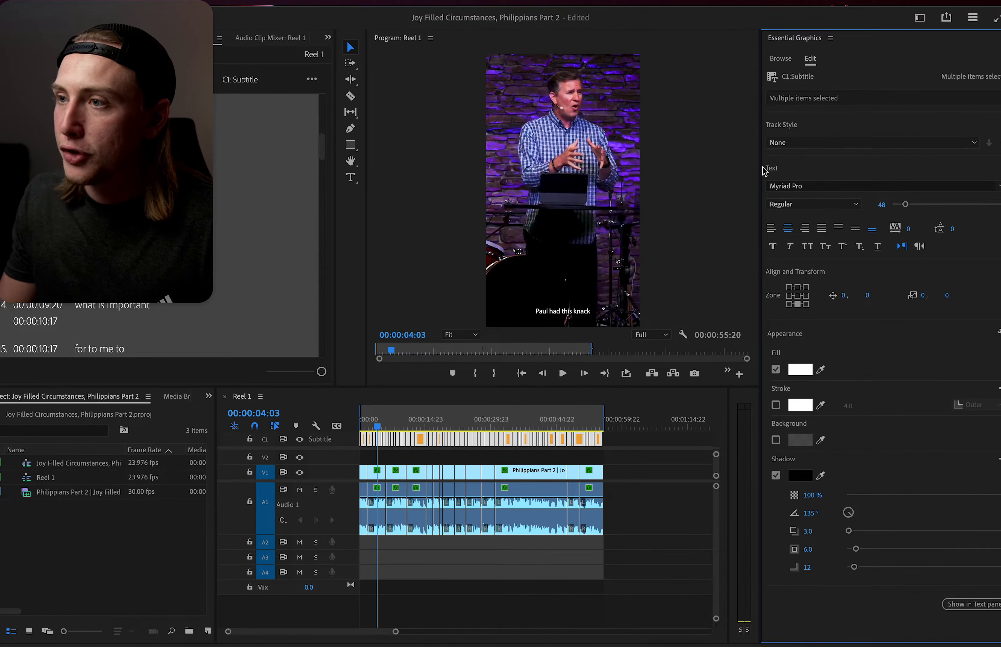
{"action": "left_click_drag", "start_coordinate": [760, 175], "coordinate": [707, 175]}
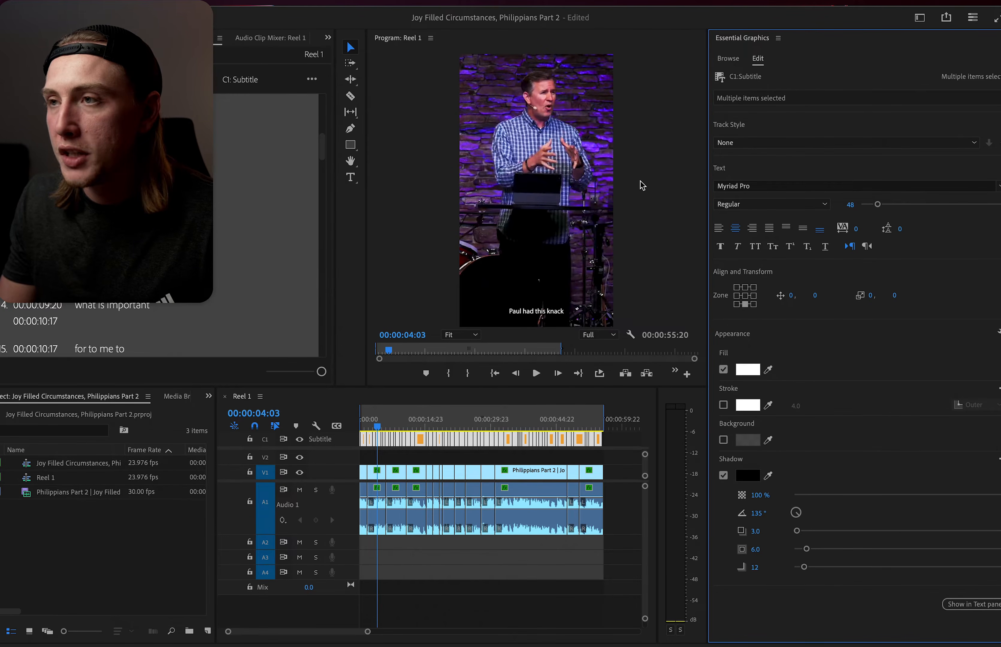
{"action": "left_click", "coordinate": [771, 184]}
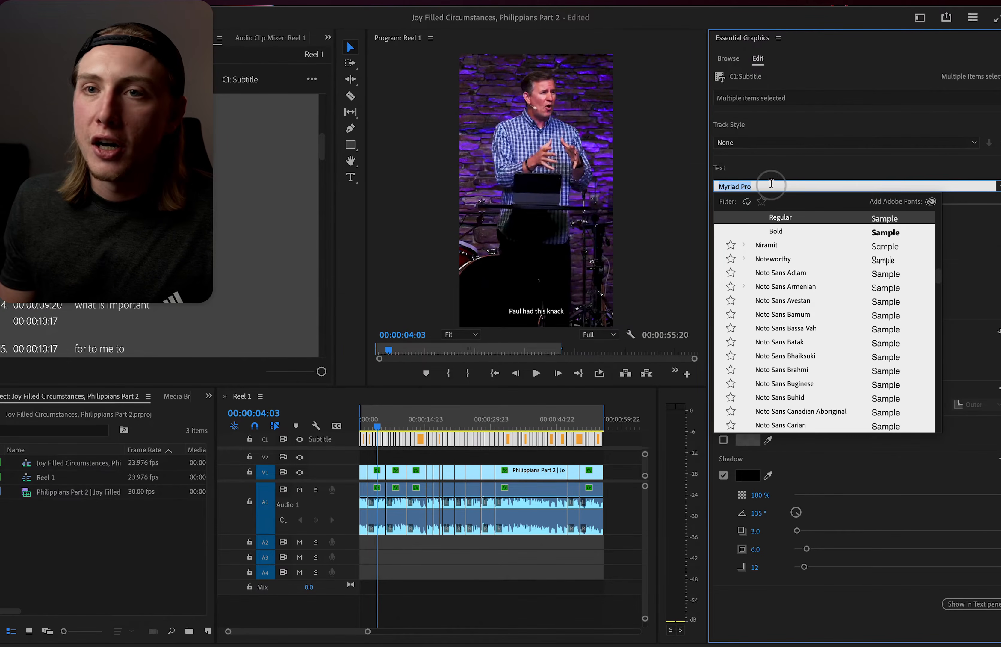
{"action": "type", "text": "montse"}
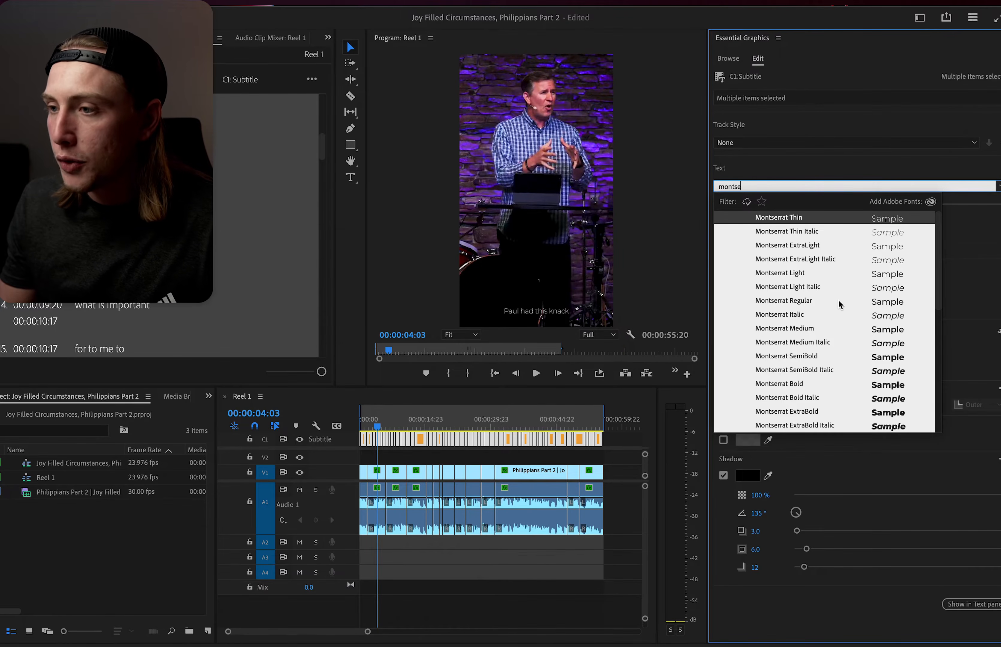
{"action": "scroll", "coordinate": [832, 311], "scroll_direction": "down", "scroll_amount": 3}
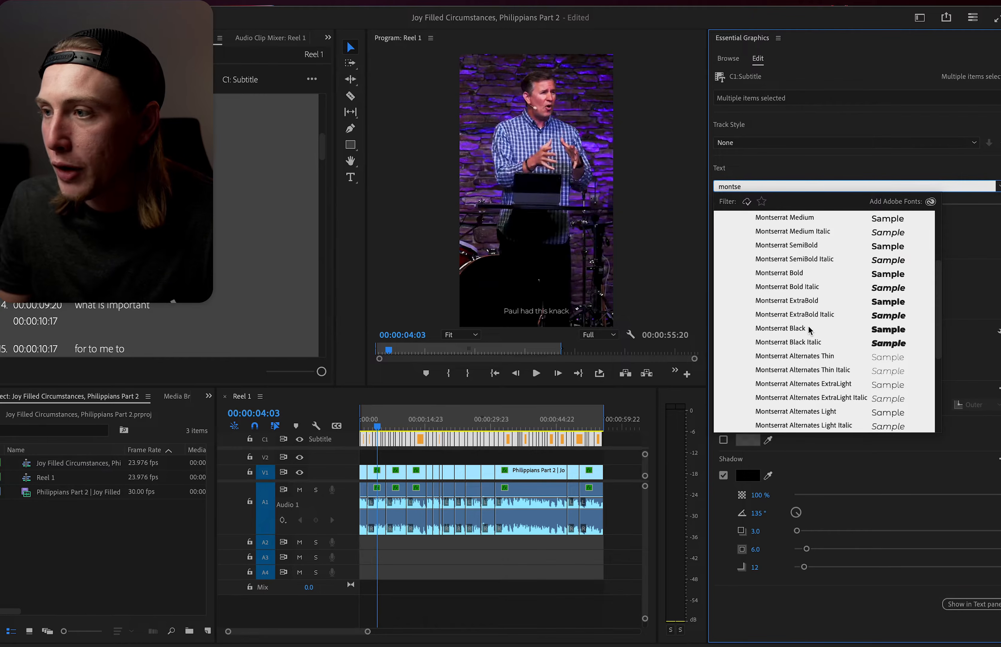
{"action": "left_click", "coordinate": [780, 328]}
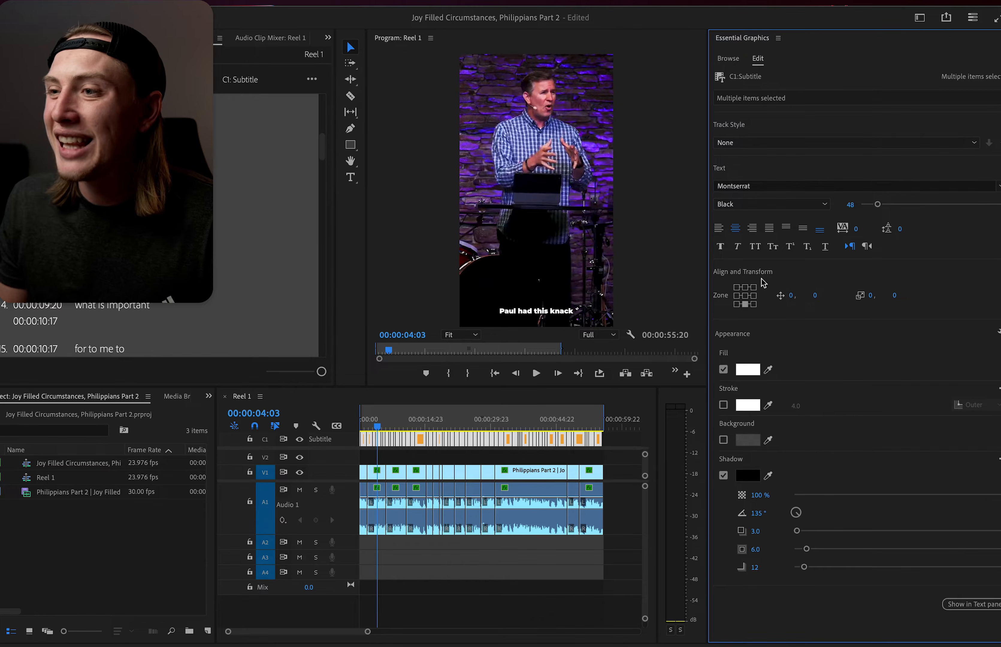
Format the selected captions in all caps at size 117, placed in the centre zone of the frame.
{"action": "left_click", "coordinate": [744, 296]}
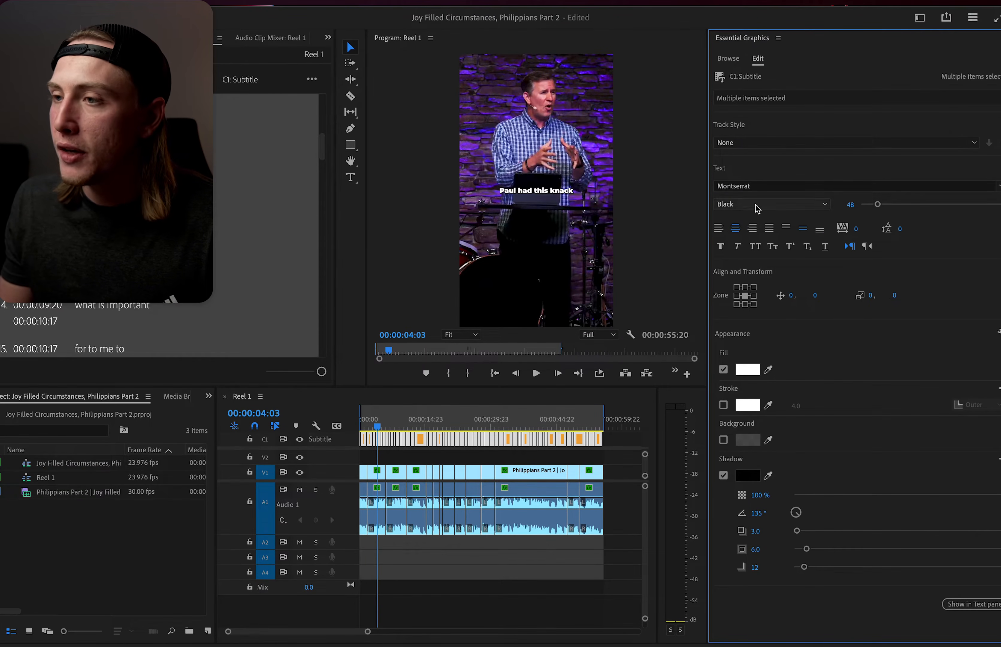
{"action": "left_click_drag", "start_coordinate": [886, 209], "coordinate": [904, 206]}
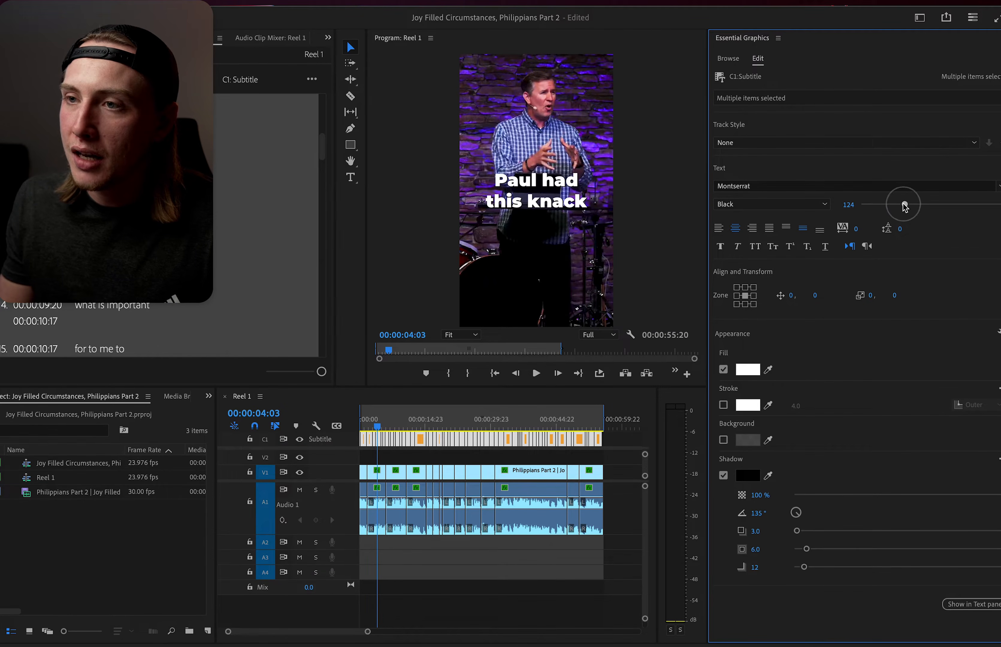
{"action": "left_click_drag", "start_coordinate": [886, 210], "coordinate": [902, 209]}
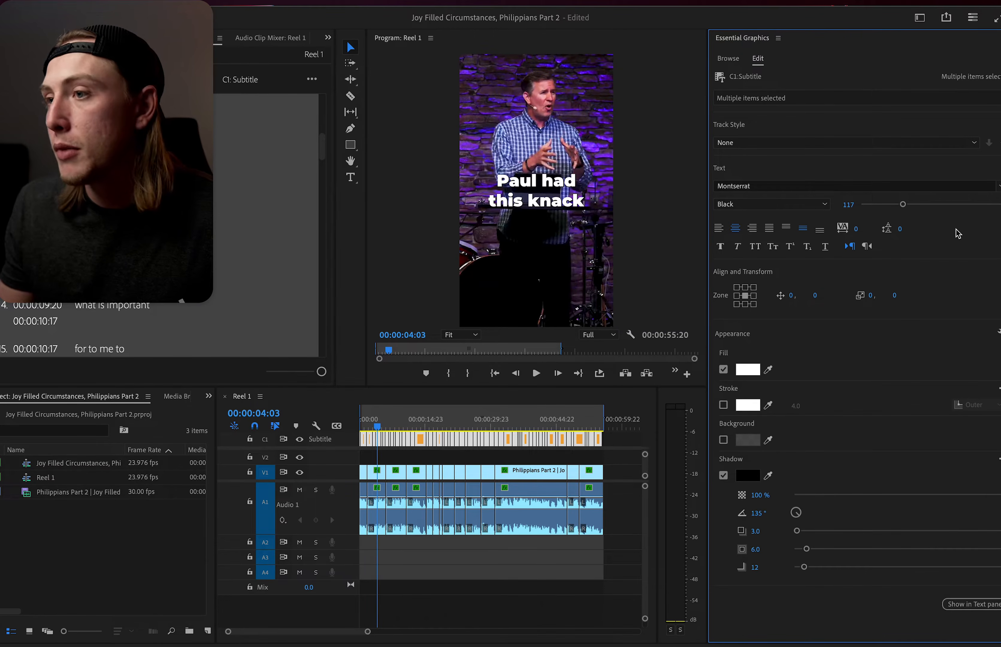
{"action": "left_click", "coordinate": [756, 249]}
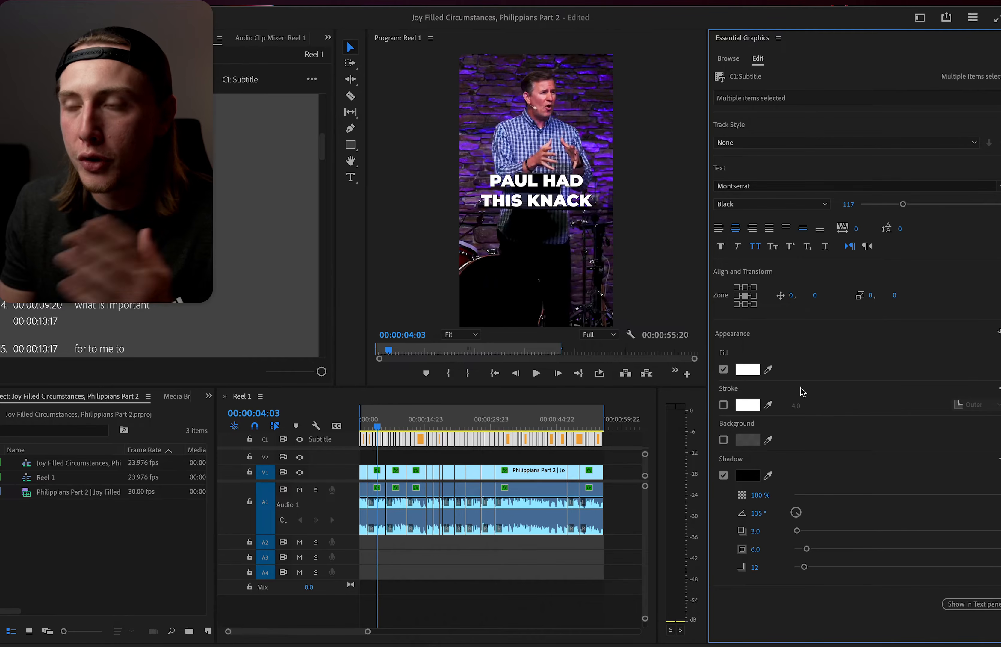
Give the selected captions a solid black background at 100% opacity with a size of 39.0.
{"action": "left_click", "coordinate": [724, 440]}
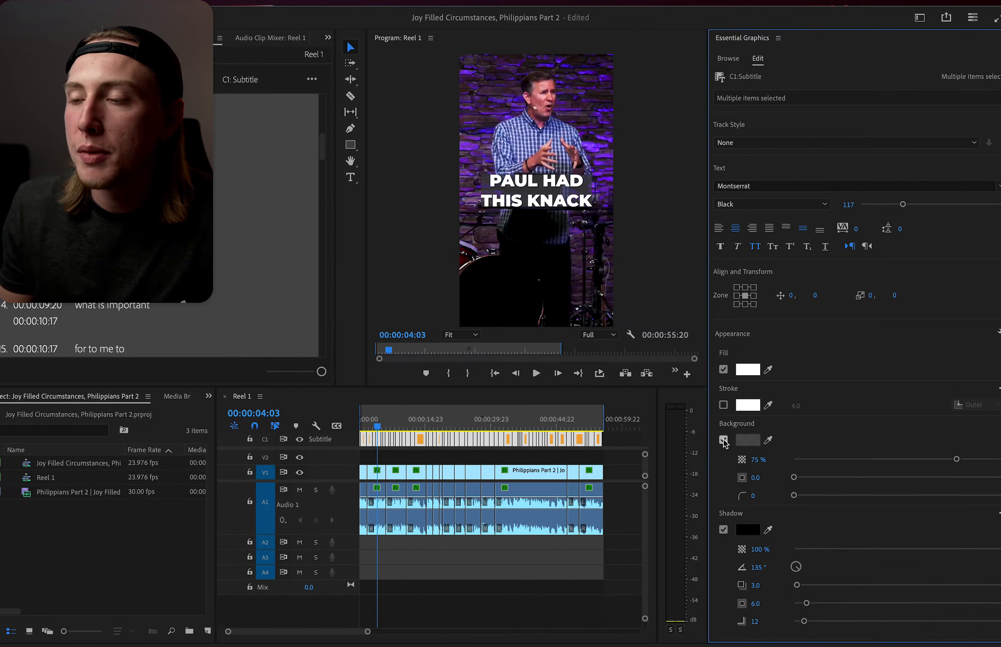
{"action": "left_click", "coordinate": [723, 440]}
{"action": "left_click", "coordinate": [723, 440]}
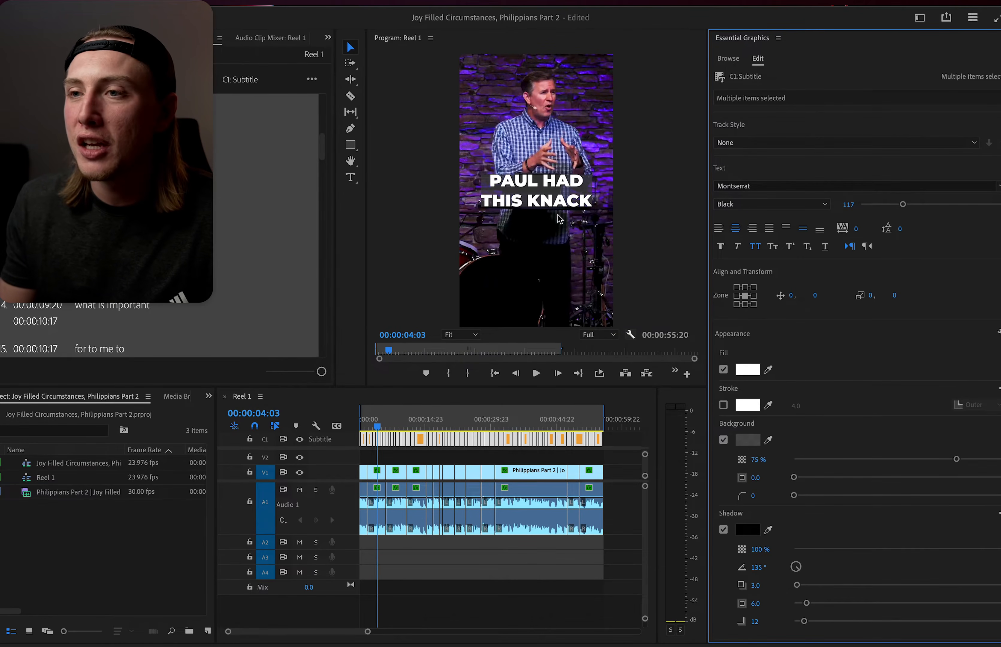
{"action": "left_click", "coordinate": [747, 441]}
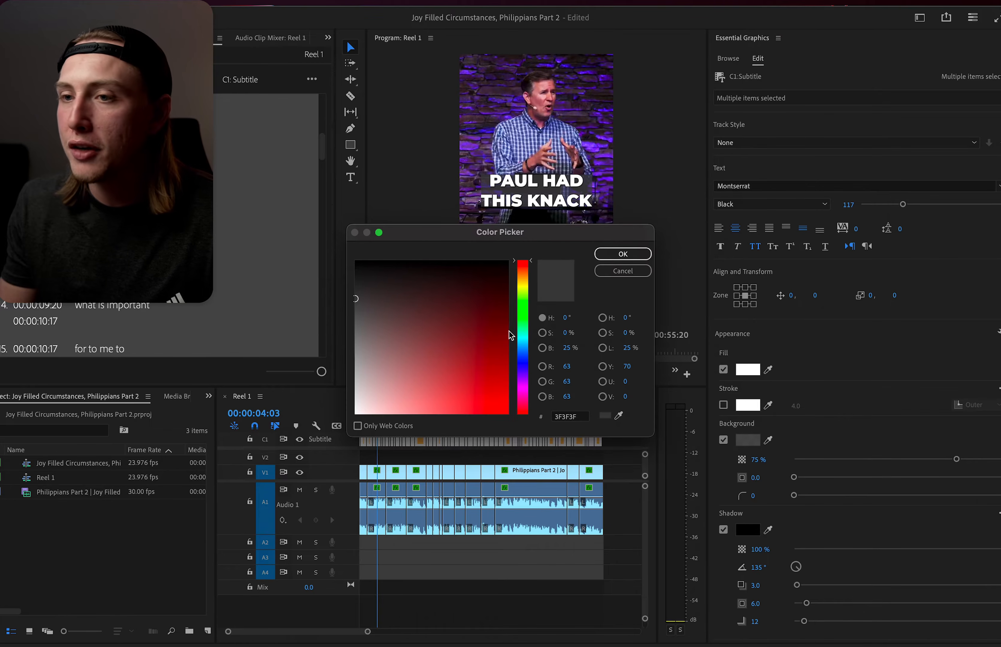
{"action": "left_click", "coordinate": [622, 251]}
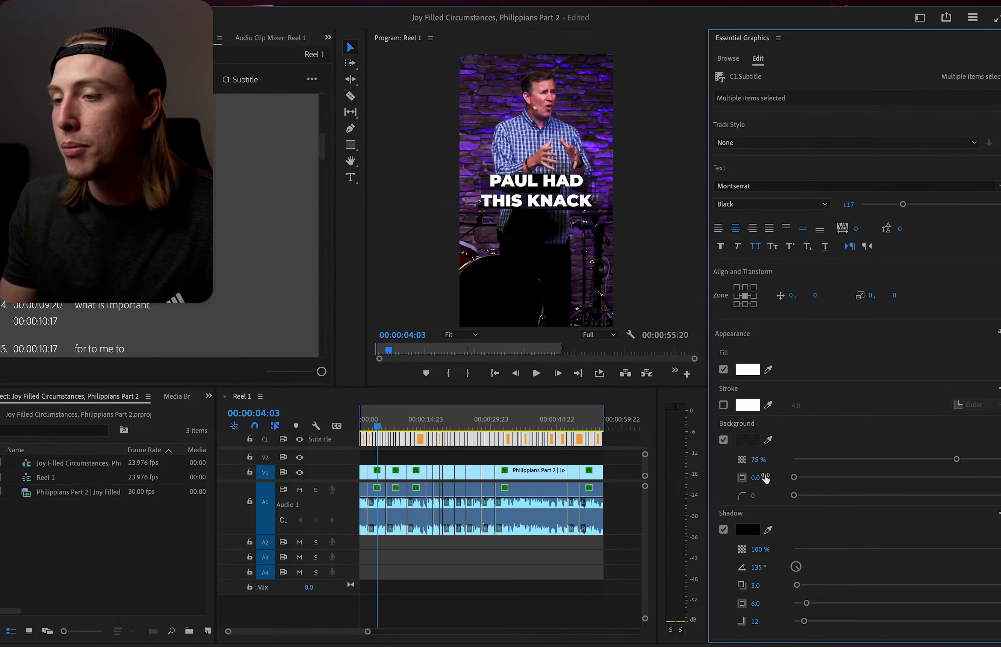
{"action": "left_click_drag", "start_coordinate": [887, 460], "coordinate": [1000, 459]}
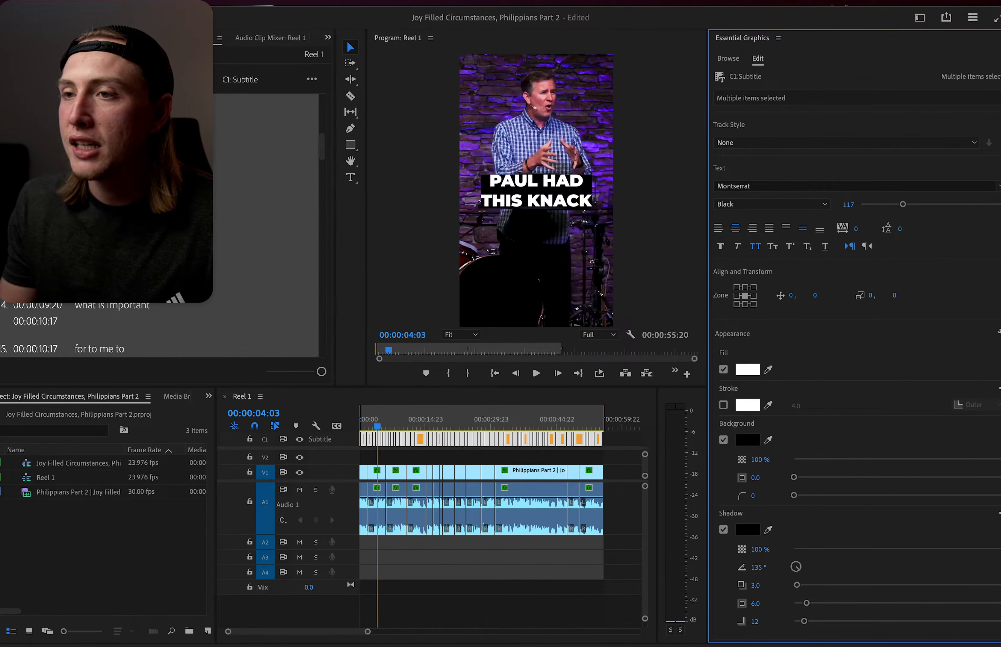
{"action": "left_click_drag", "start_coordinate": [808, 478], "coordinate": [877, 477]}
Play back part of the reel, reselect all the captions and turn their background off.
{"action": "key", "text": "space"}
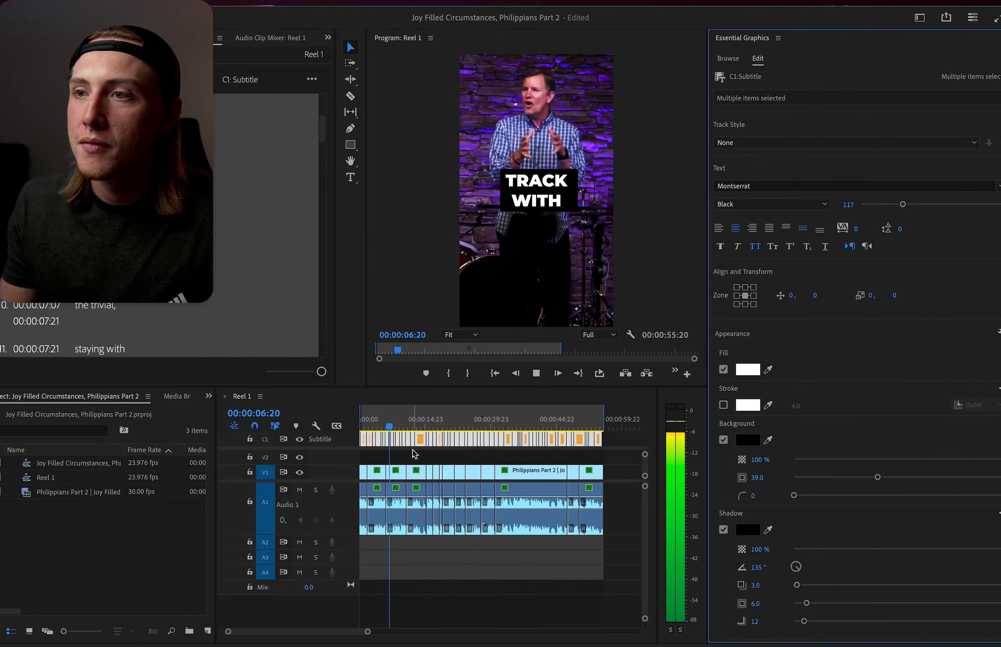
{"action": "key", "text": "space"}
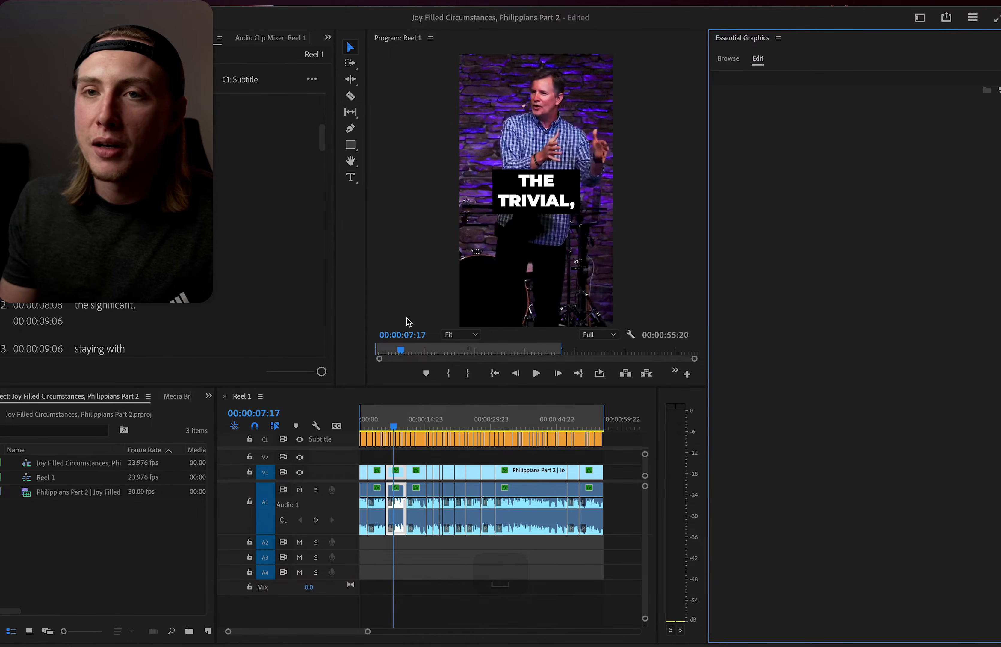
{"action": "left_click_drag", "start_coordinate": [622, 448], "coordinate": [366, 433]}
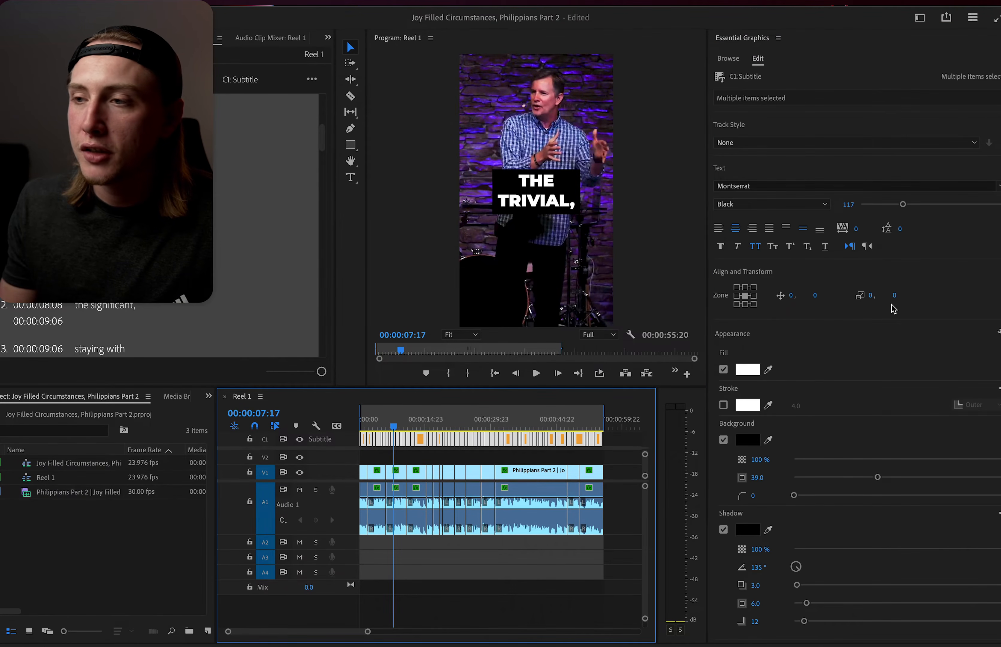
{"action": "left_click", "coordinate": [722, 441]}
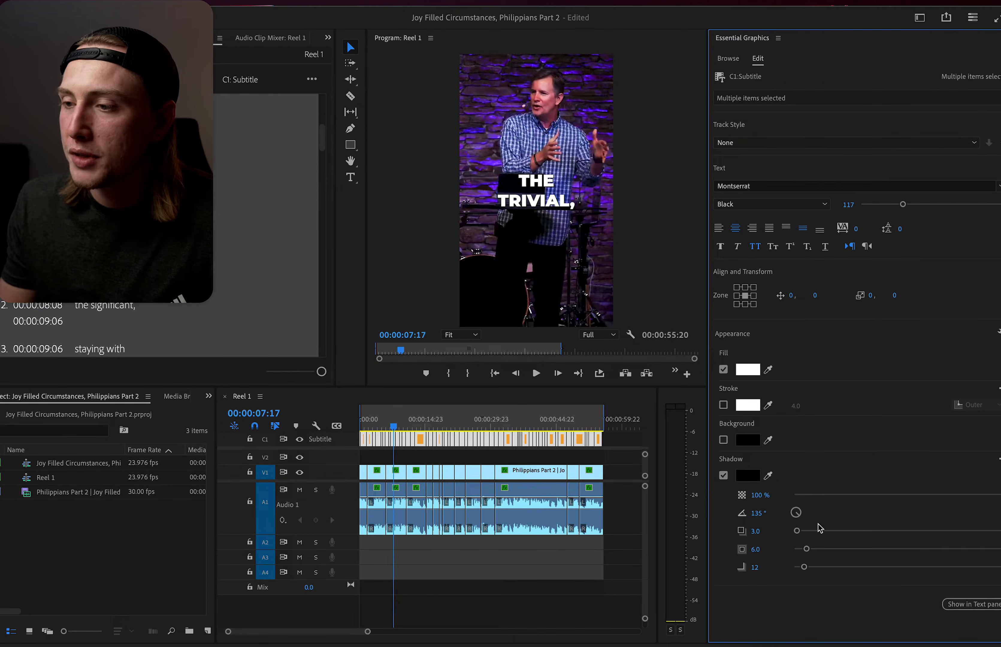
Set the caption shadow's distance to 14.0, its size to 26.4 and its blur to 175.
{"action": "left_click_drag", "start_coordinate": [819, 533], "coordinate": [781, 543]}
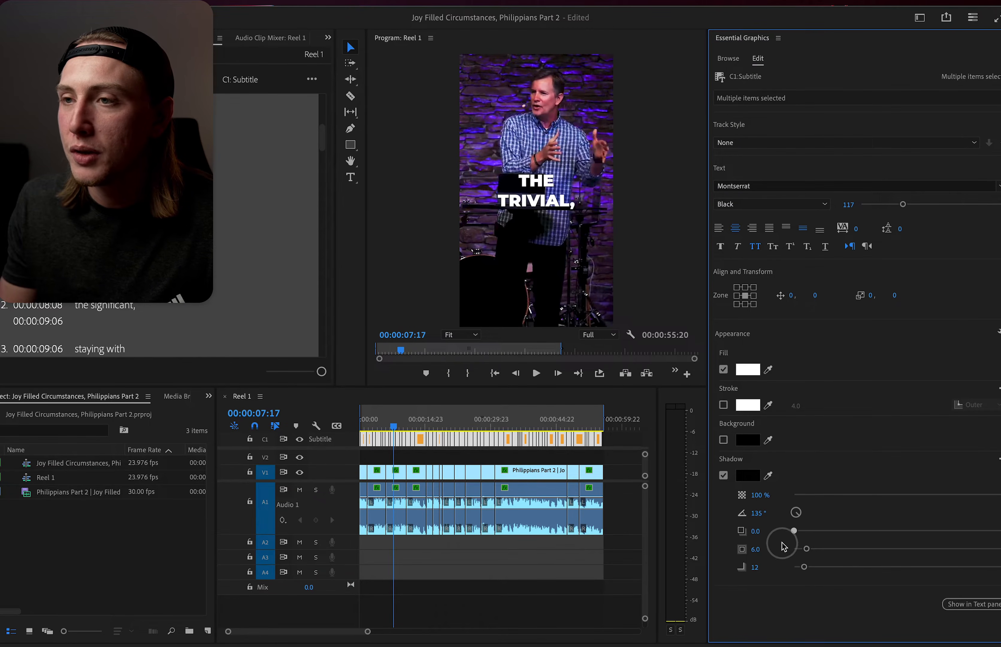
{"action": "left_click_drag", "start_coordinate": [831, 566], "coordinate": [947, 569]}
{"action": "left_click_drag", "start_coordinate": [858, 552], "coordinate": [850, 553]}
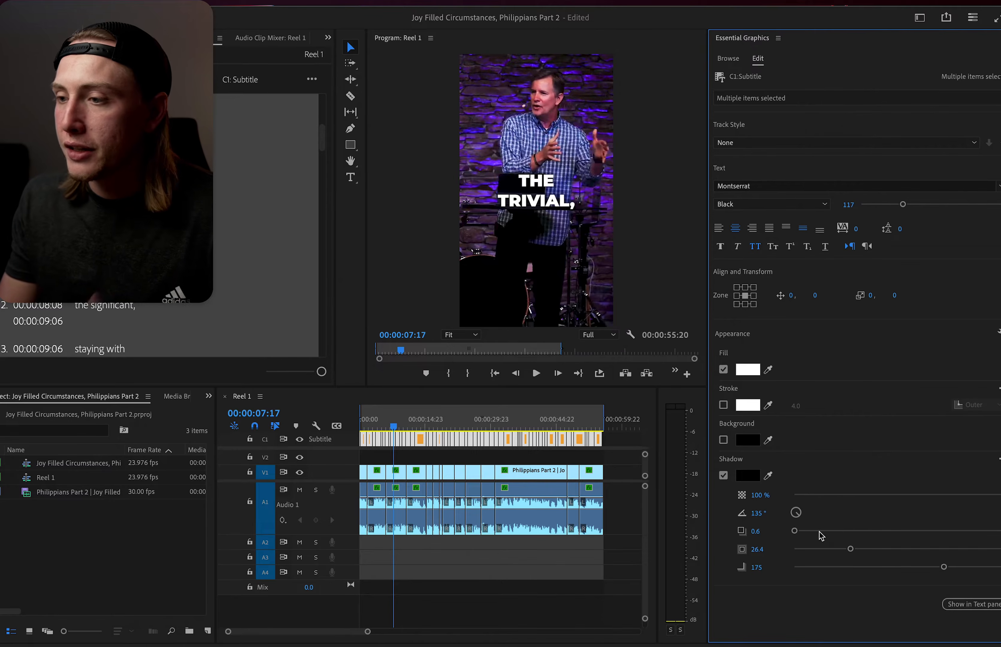
{"action": "mouse_move", "coordinate": [831, 531]}
{"action": "left_mouse_down"}
{"action": "mouse_move", "coordinate": [856, 531]}
{"action": "mouse_move", "coordinate": [812, 534]}
{"action": "left_mouse_up"}
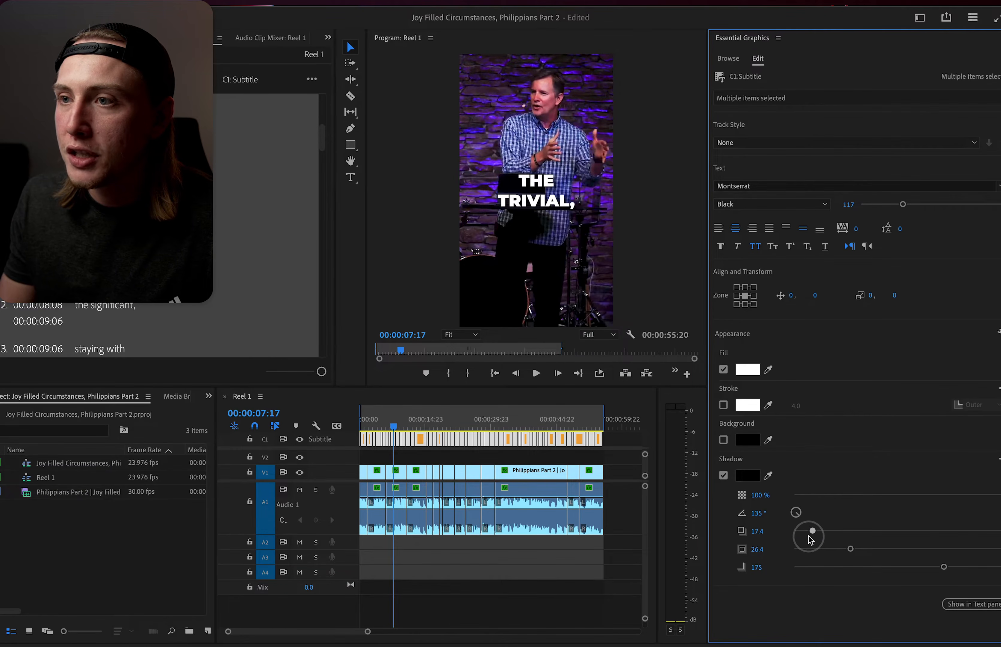
Preview the captions on the closer shot, reselect them all and compare them with the shadow off and on.
{"action": "key", "text": "space"}
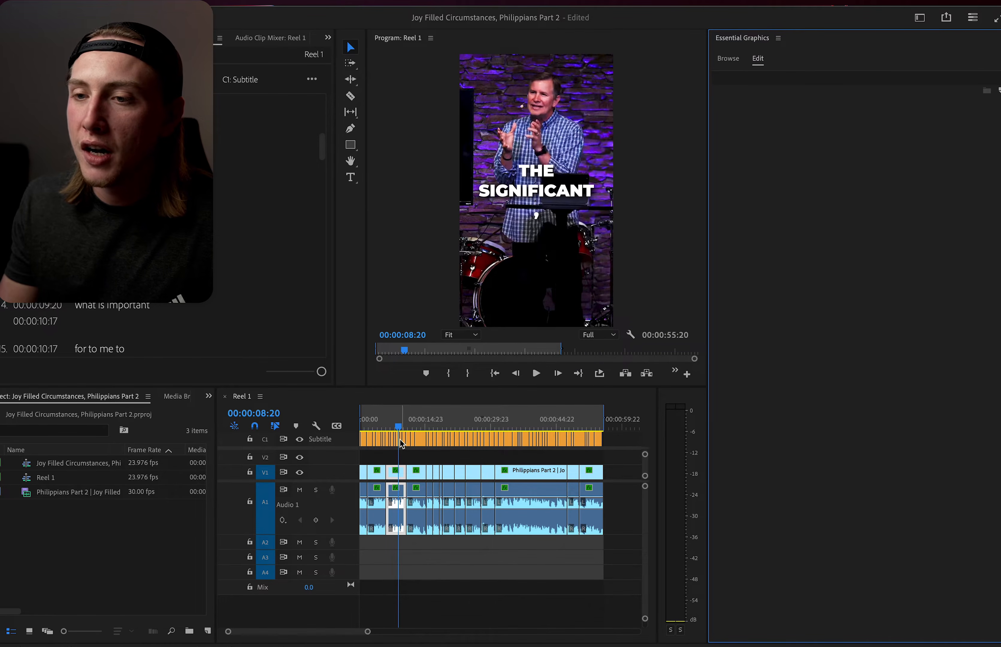
{"action": "left_click", "coordinate": [617, 443]}
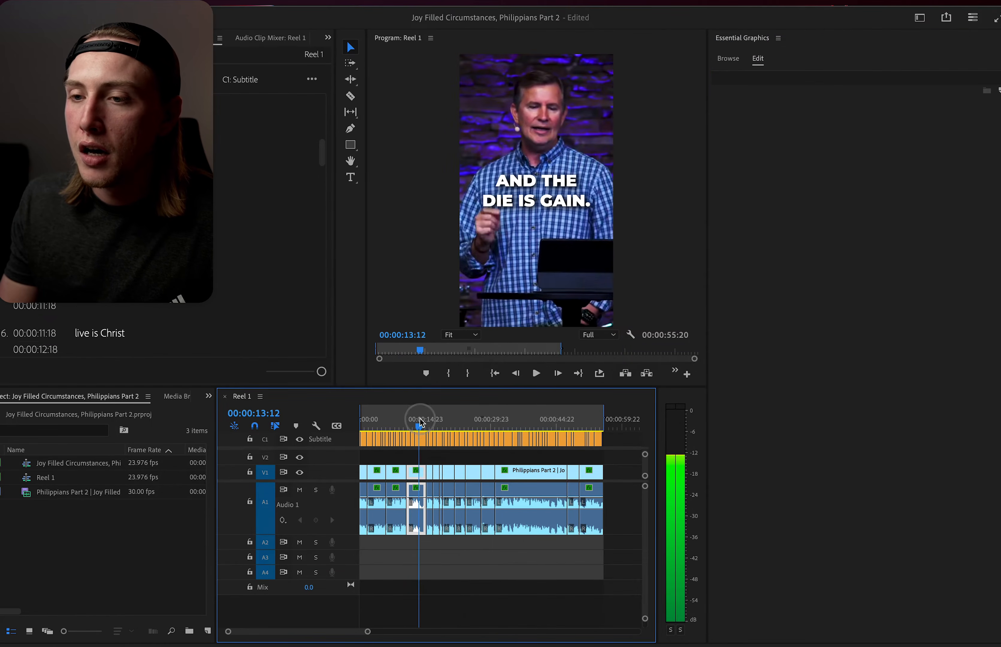
{"action": "left_click_drag", "start_coordinate": [593, 450], "coordinate": [361, 435]}
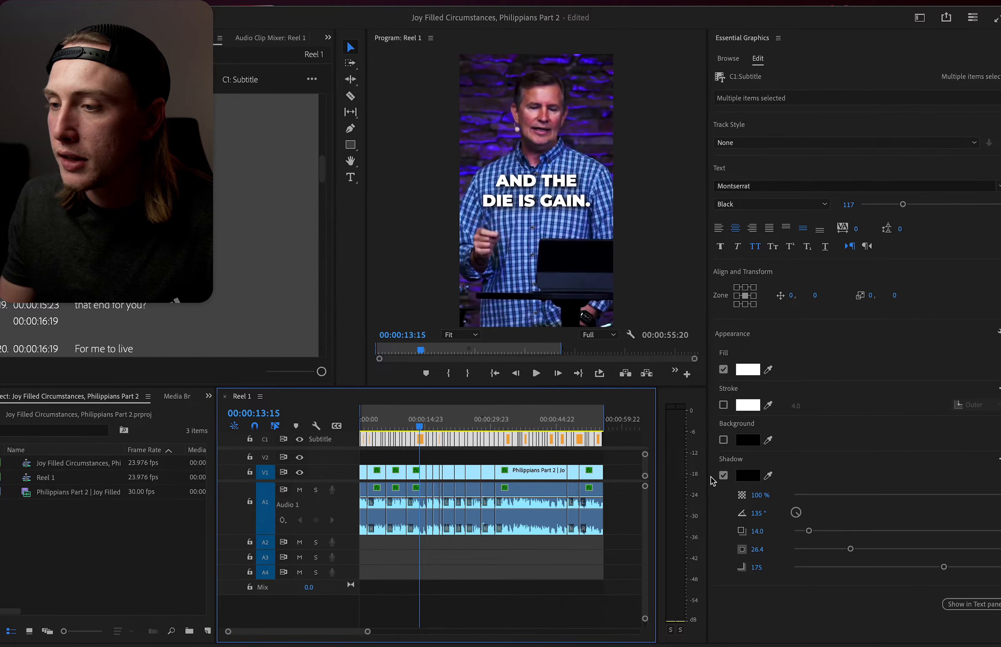
{"action": "left_click", "coordinate": [723, 476]}
{"action": "left_click", "coordinate": [722, 476]}
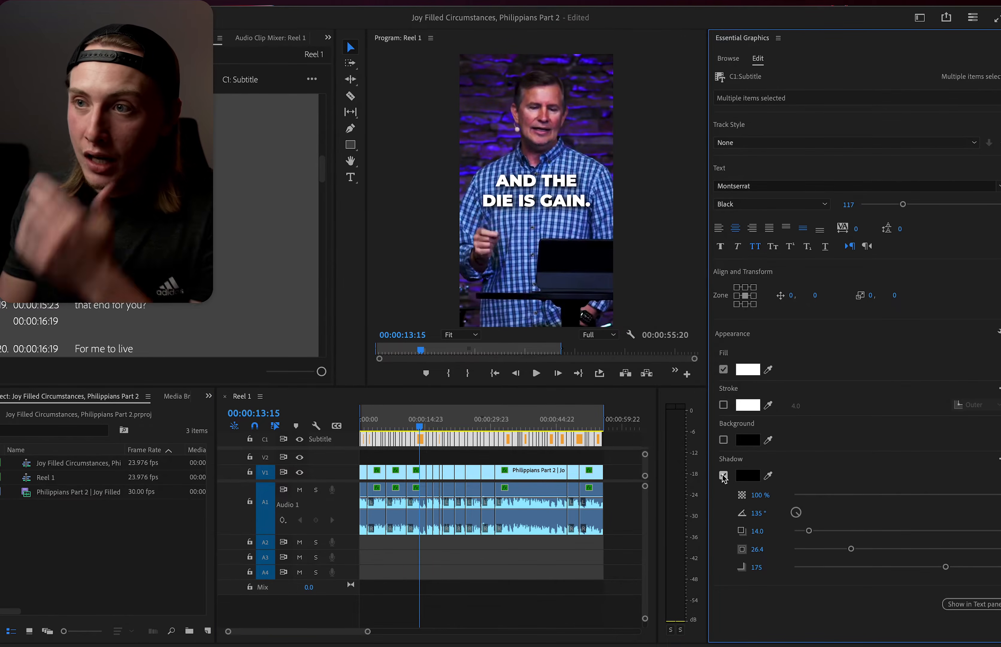
{"action": "left_click", "coordinate": [723, 476]}
{"action": "left_click", "coordinate": [722, 476]}
{"action": "left_click", "coordinate": [722, 476]}
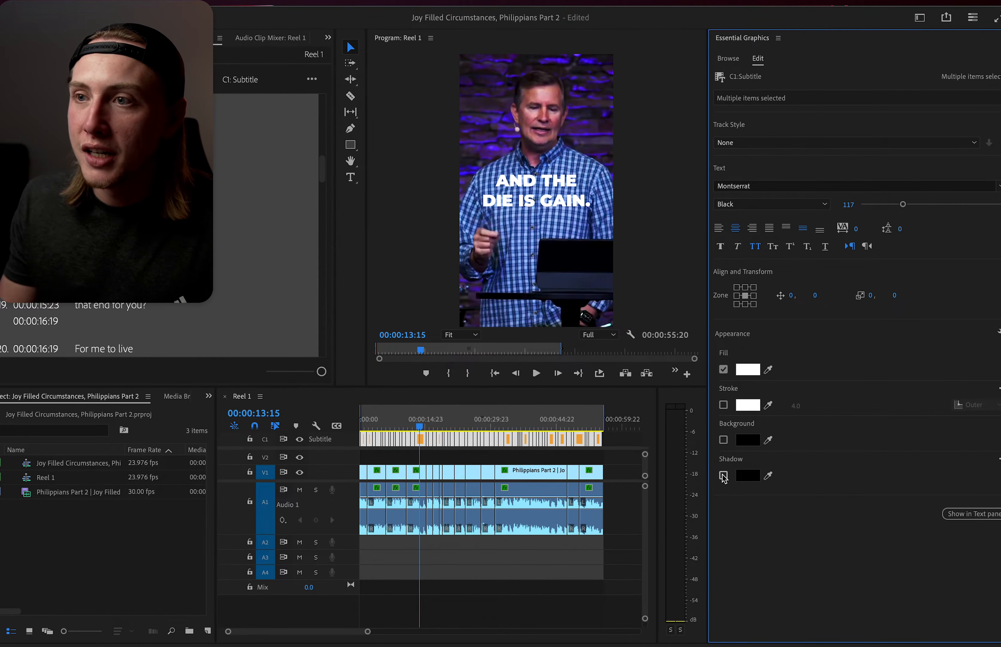
{"action": "left_click", "coordinate": [722, 476]}
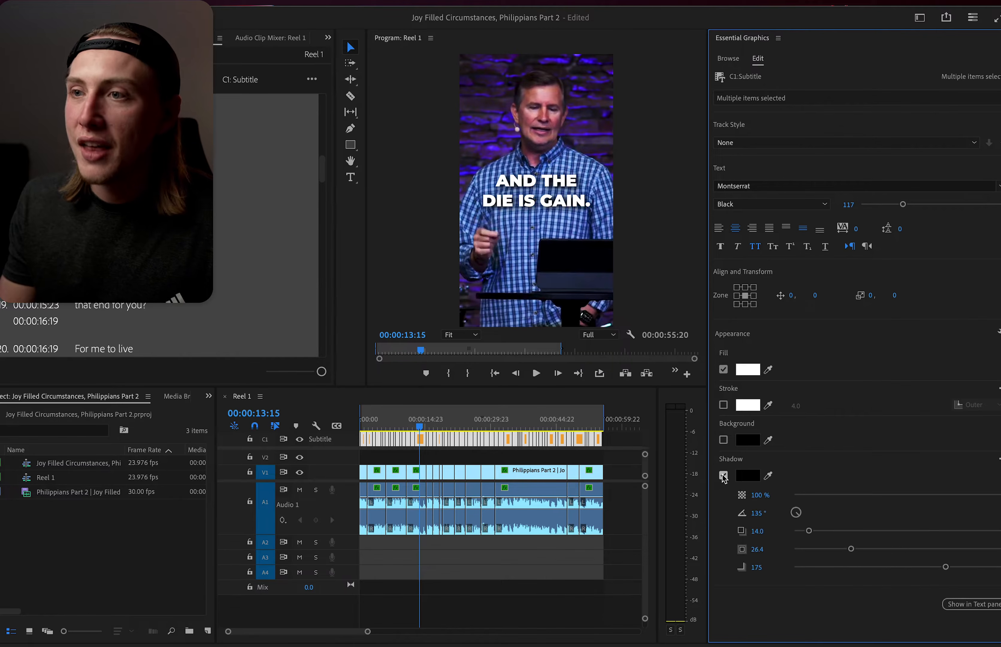
Add a black outer stroke with a width of 18.0 to the selected captions.
{"action": "left_click", "coordinate": [724, 404]}
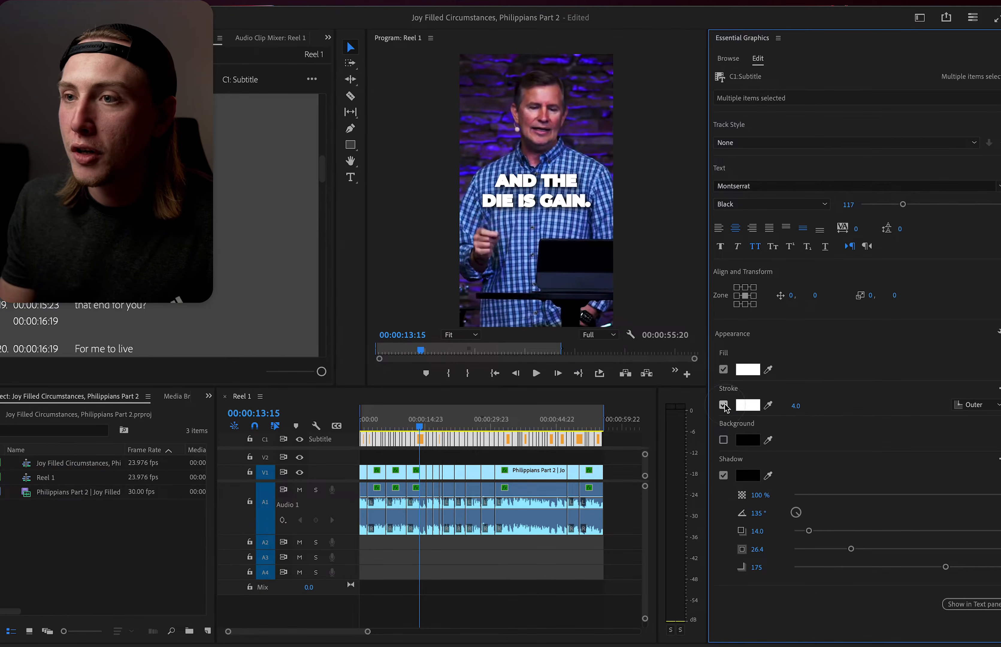
{"action": "left_click", "coordinate": [748, 405]}
{"action": "left_click", "coordinate": [357, 268]}
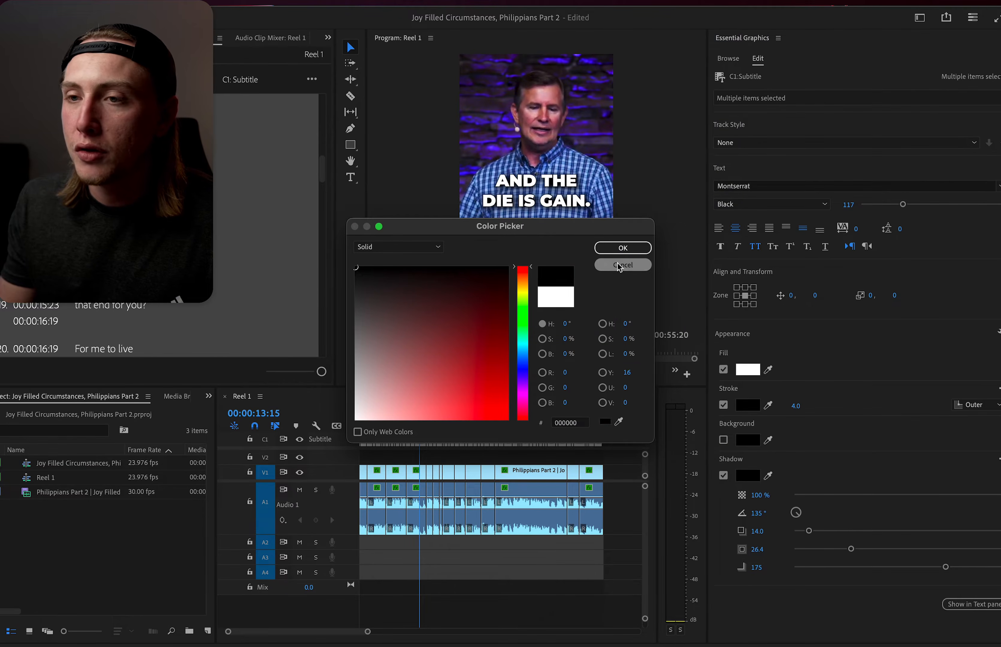
{"action": "left_click", "coordinate": [614, 244]}
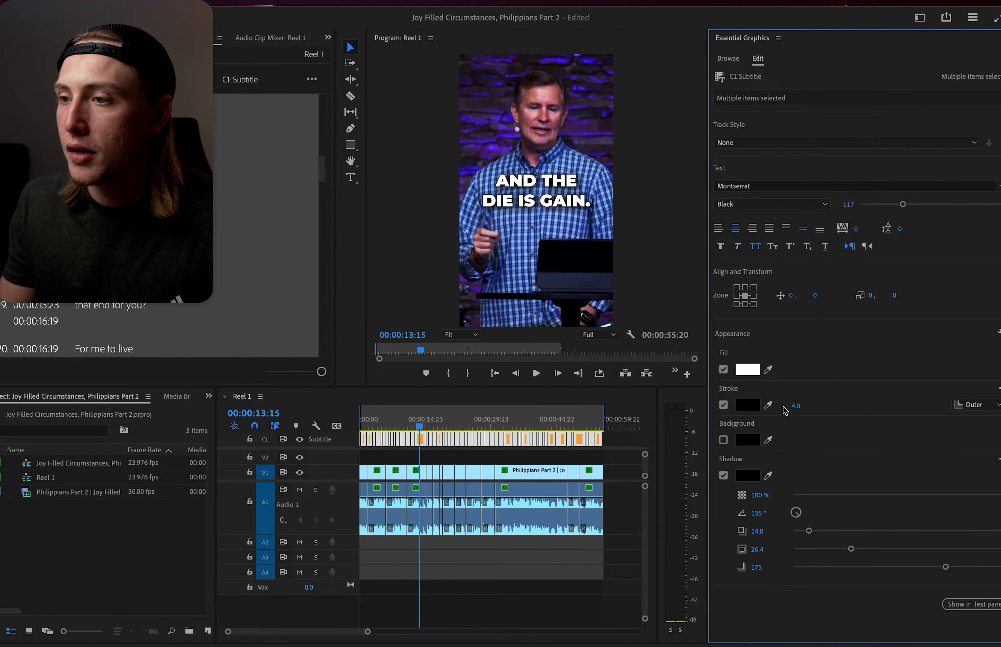
{"action": "left_click_drag", "start_coordinate": [795, 410], "coordinate": [795, 406]}
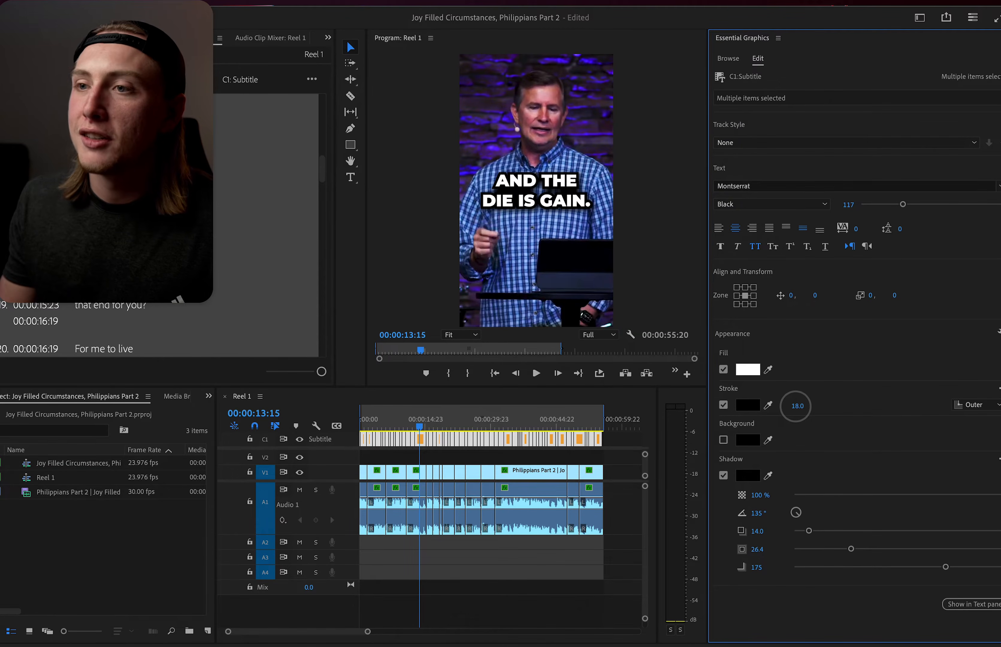
Compare the stroked captions without and with the shadow, and reduce the stroke width to 7.0.
{"action": "left_click", "coordinate": [723, 475]}
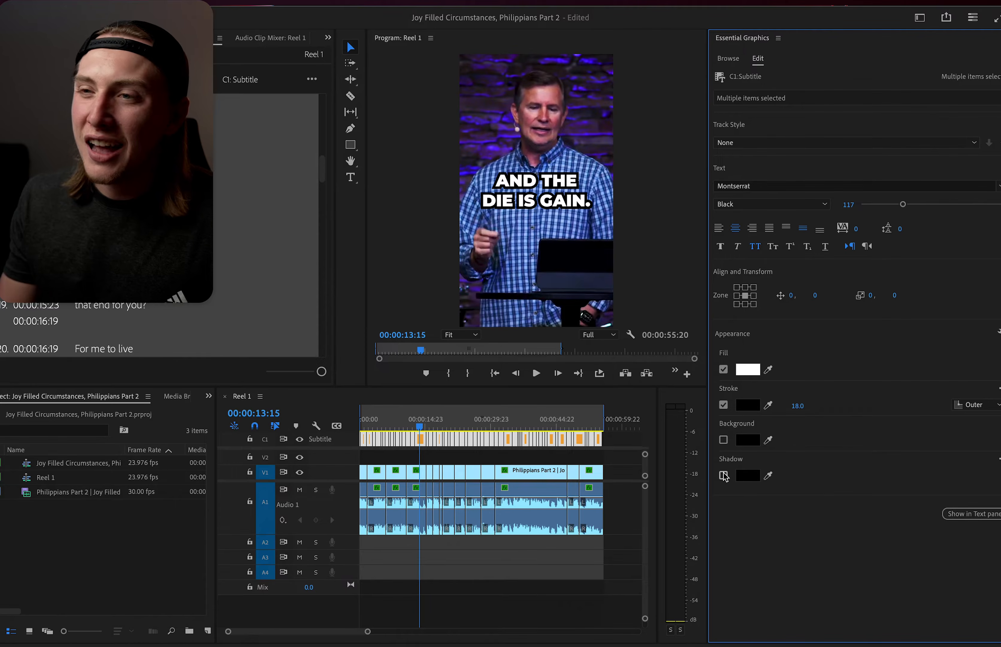
{"action": "left_click", "coordinate": [723, 476]}
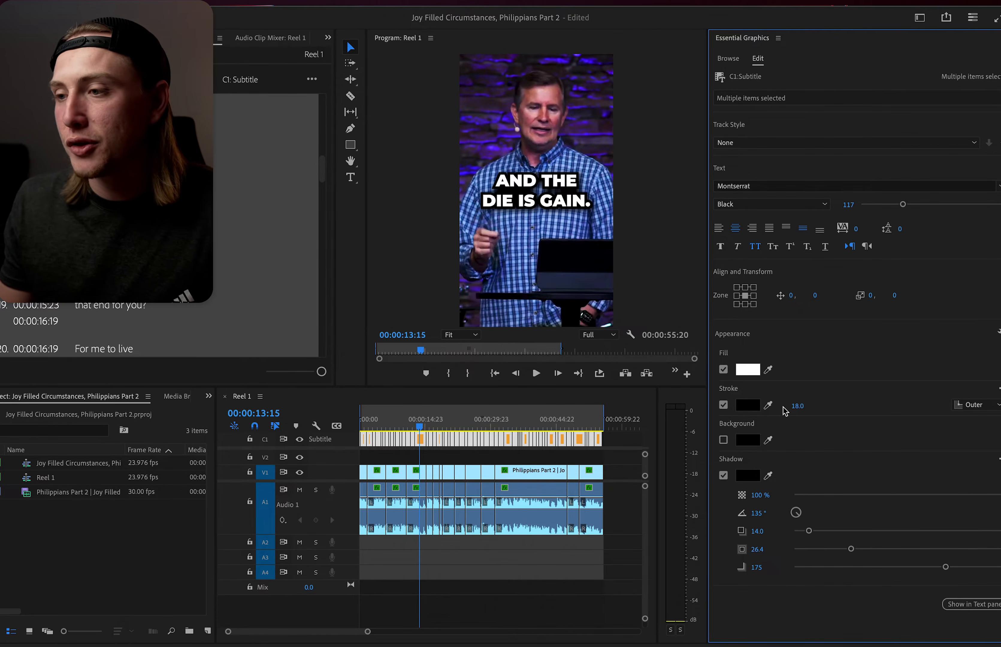
{"action": "left_click_drag", "start_coordinate": [804, 407], "coordinate": [804, 406]}
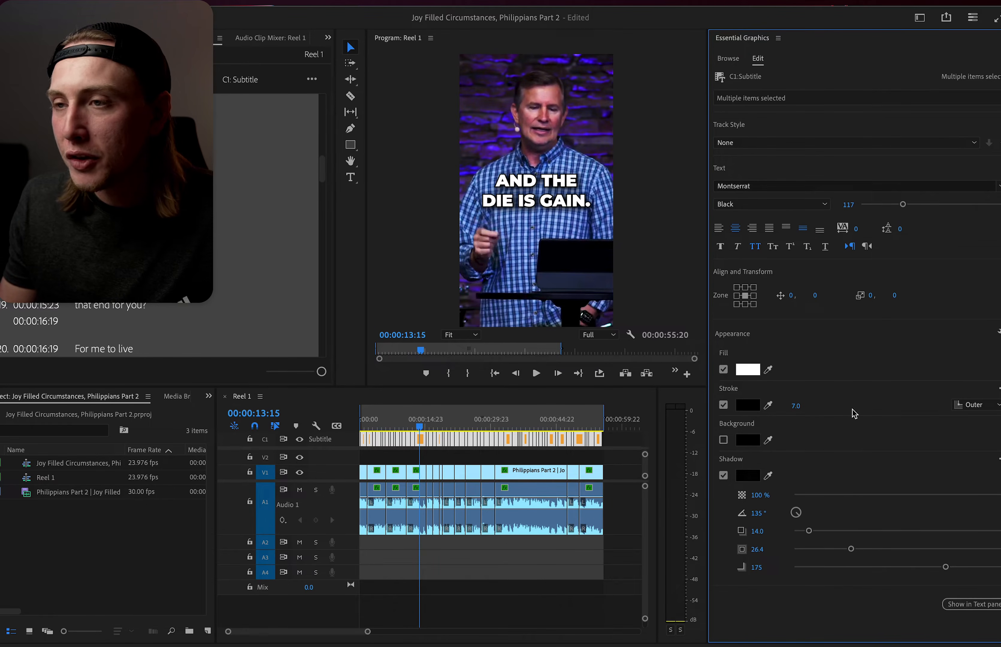
Compare the captions with the shadow and stroke switched off and on, leaving both enabled.
{"action": "left_click", "coordinate": [722, 479]}
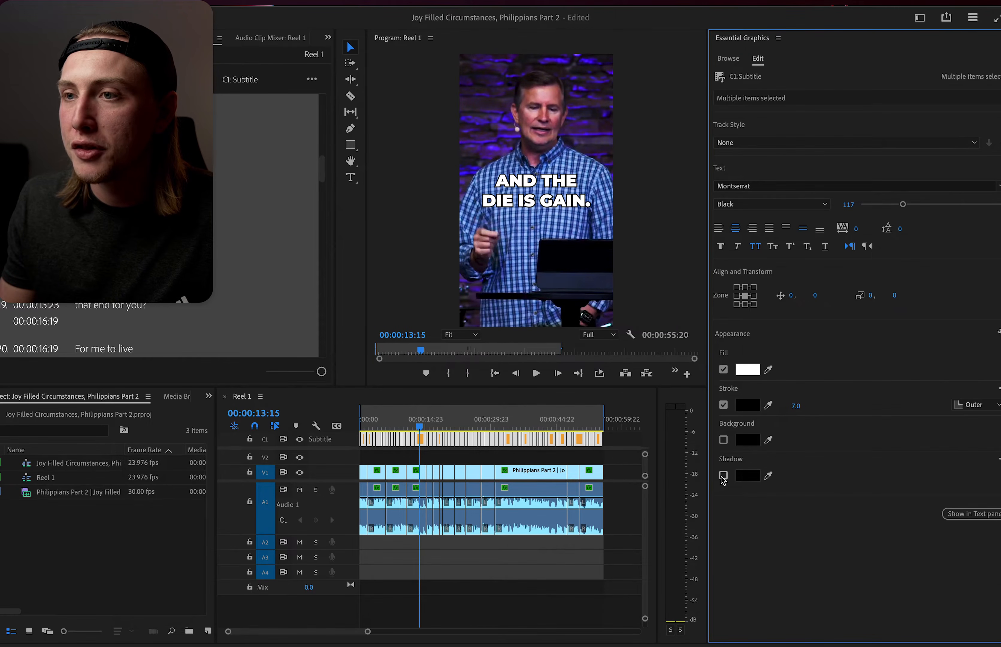
{"action": "left_click", "coordinate": [723, 405]}
{"action": "left_click", "coordinate": [723, 405]}
{"action": "left_click", "coordinate": [723, 405]}
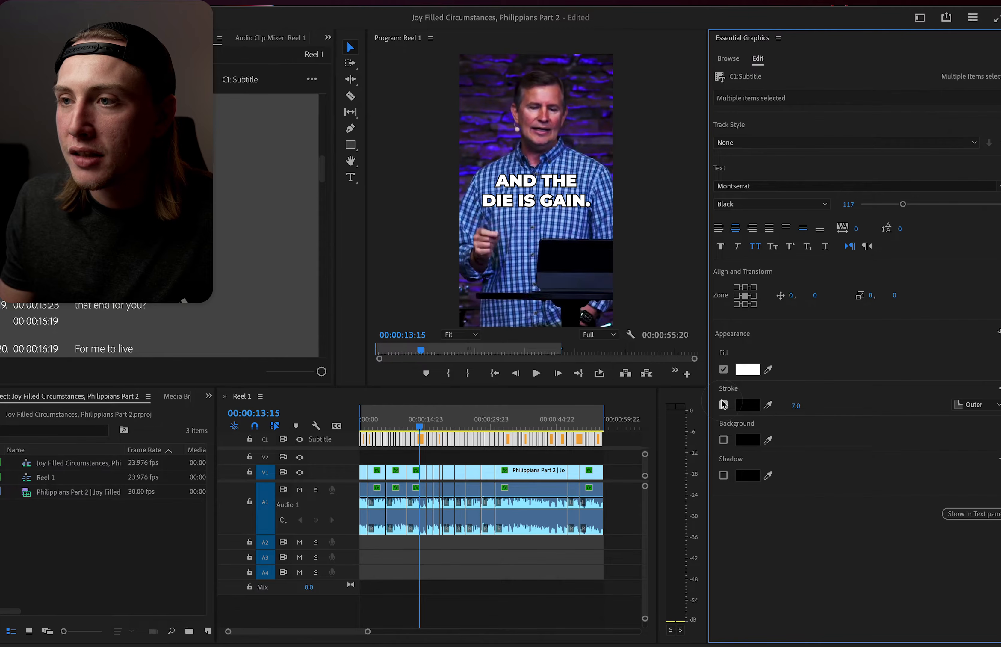
{"action": "left_click", "coordinate": [723, 476]}
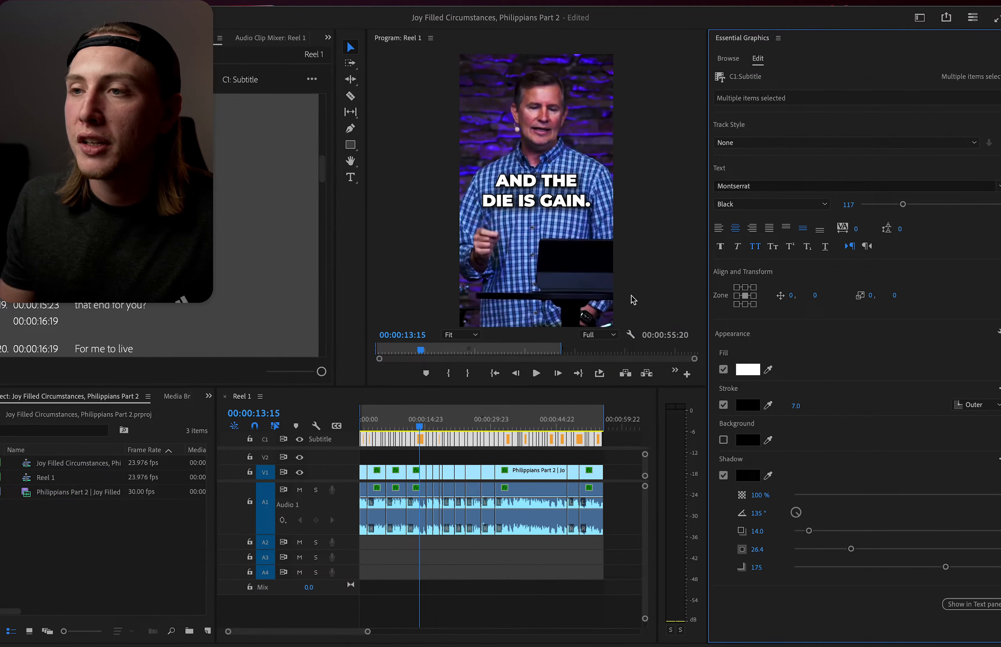
Play the opening of the sequence from its start up to the "into die is gain." caption, with the timeline enlarged.
{"action": "left_click", "coordinate": [494, 373]}
{"action": "key", "text": "space"}
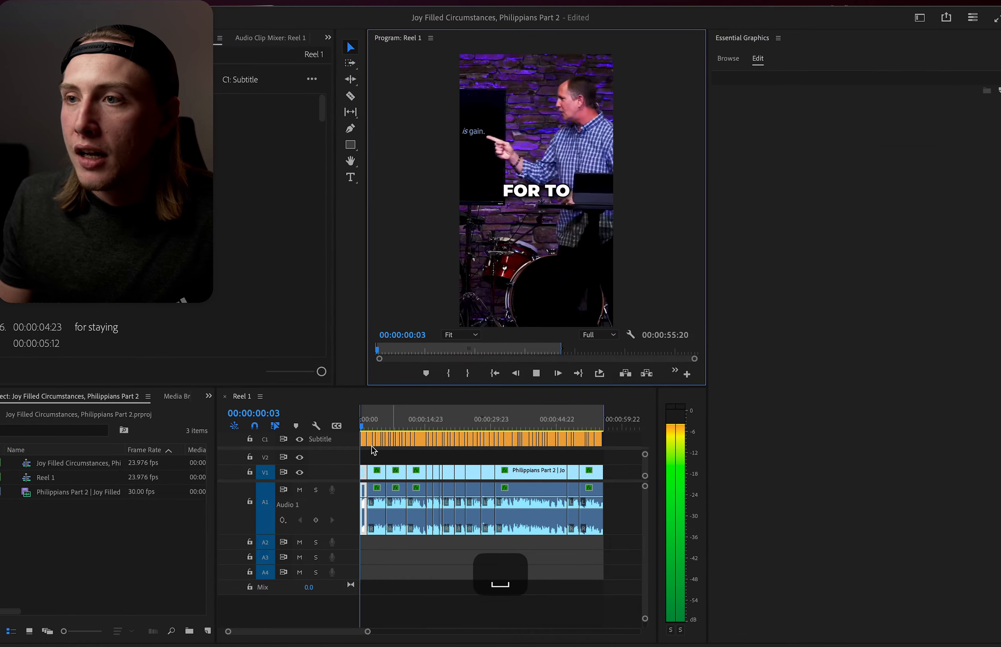
{"action": "key", "text": "equal"}
{"action": "key", "text": "space"}
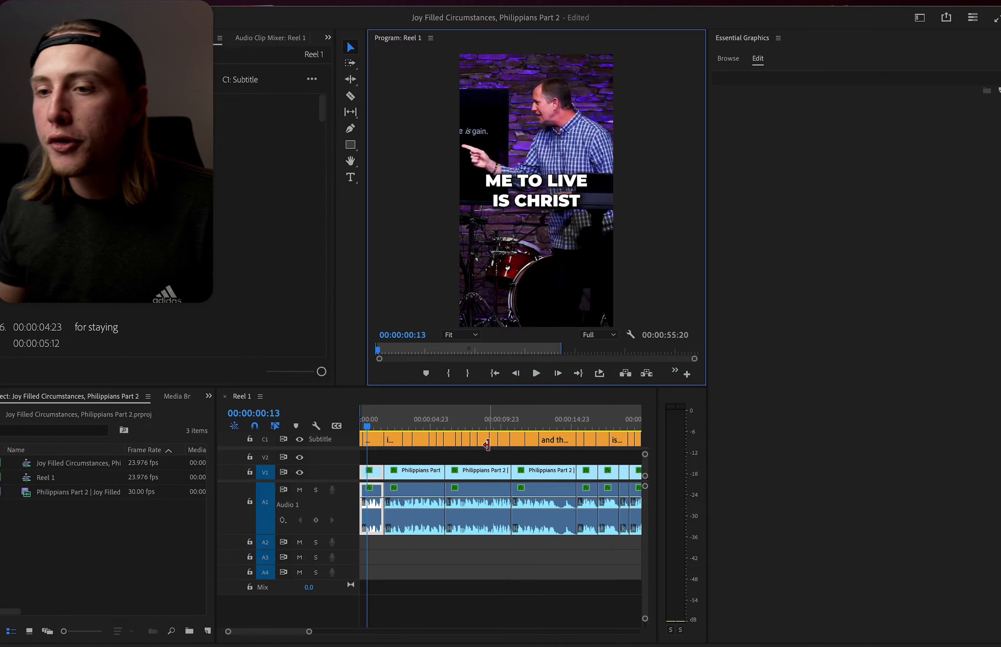
{"action": "key", "text": "="}
{"action": "key", "text": "="}
{"action": "key", "text": "="}
{"action": "left_click", "coordinate": [363, 423]}
{"action": "key", "text": "space"}
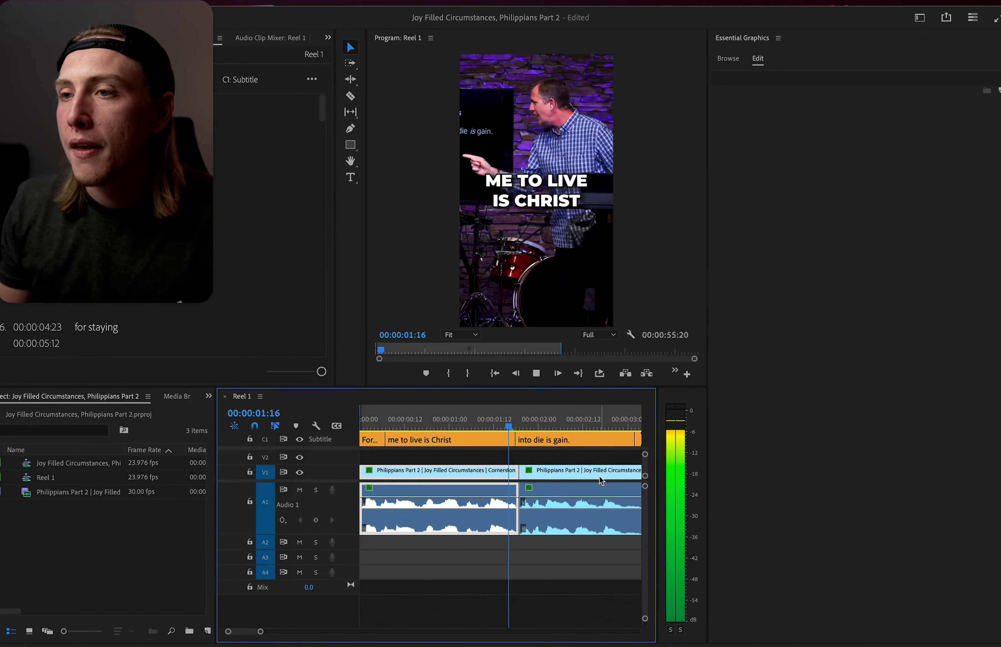
{"action": "key", "text": "space"}
Remove the period from the "into die is gain." caption and break its line before "is".
{"action": "double_click", "coordinate": [549, 201]}
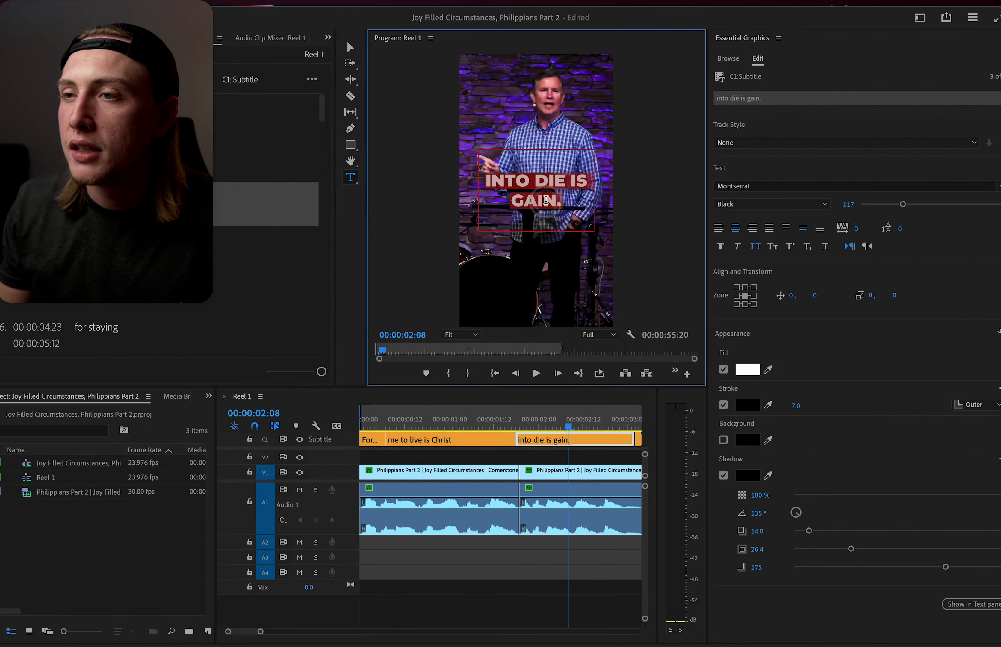
{"action": "key", "text": "BackSpace"}
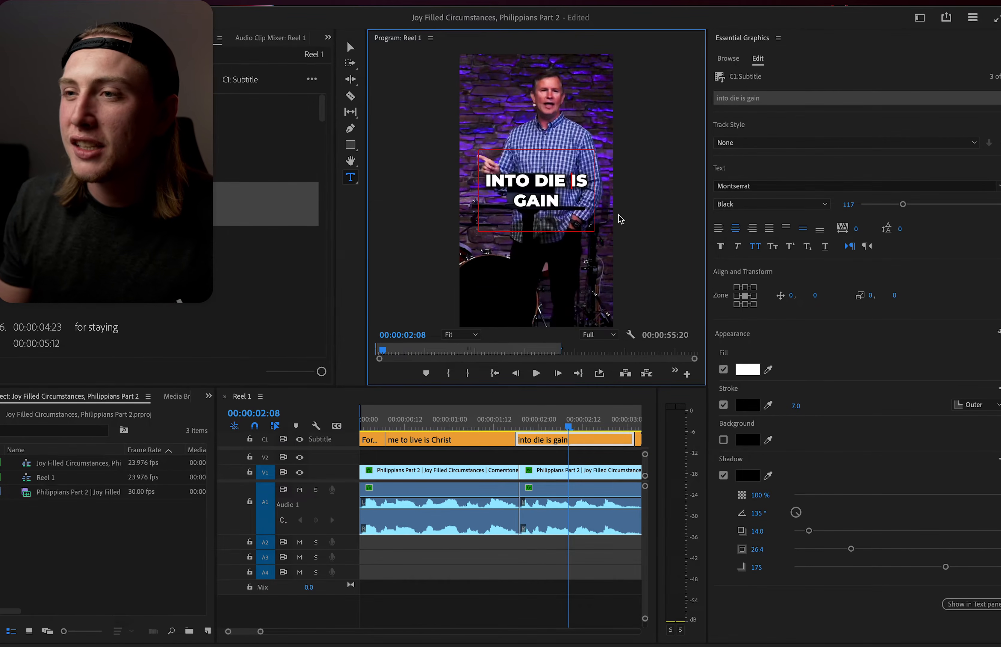
{"action": "key", "text": "BackSpace"}
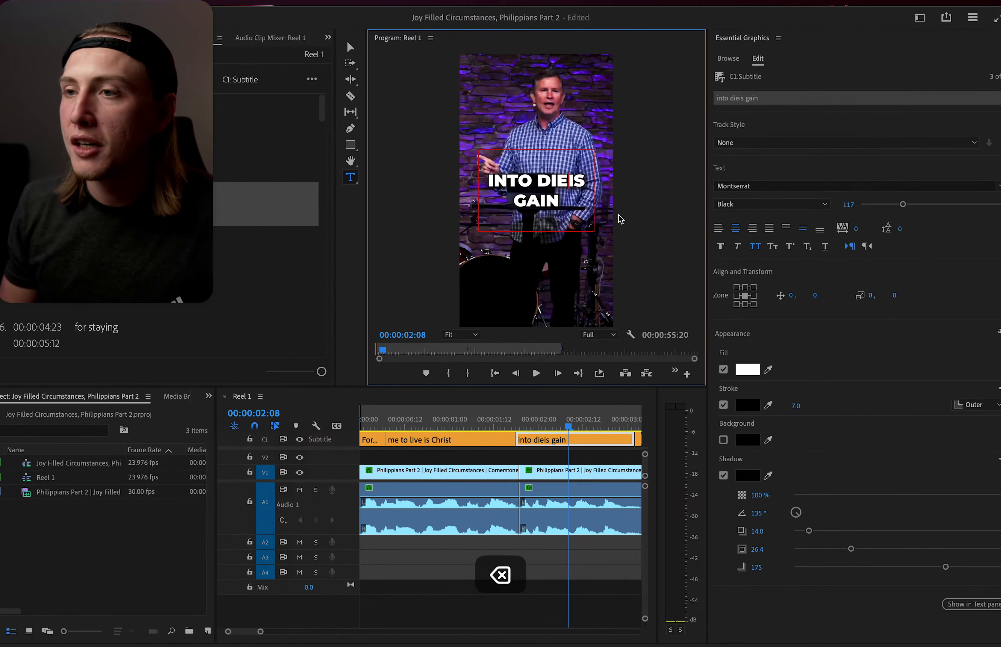
{"action": "key", "text": "Return"}
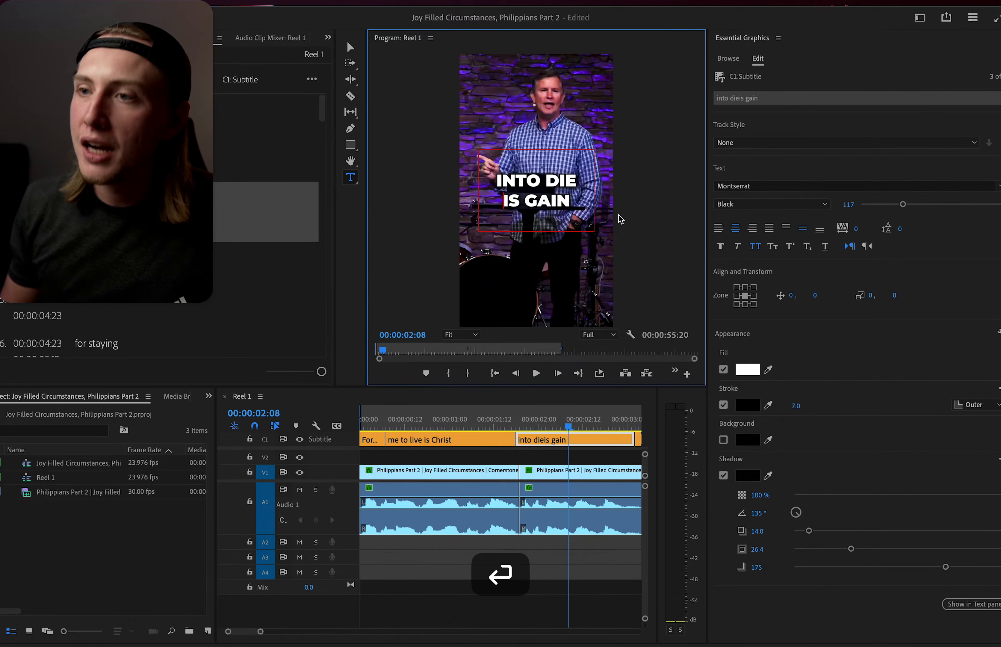
Replay the opening captions and replace "into" with "and to" in the "into die is gain" caption.
{"action": "left_click", "coordinate": [405, 451]}
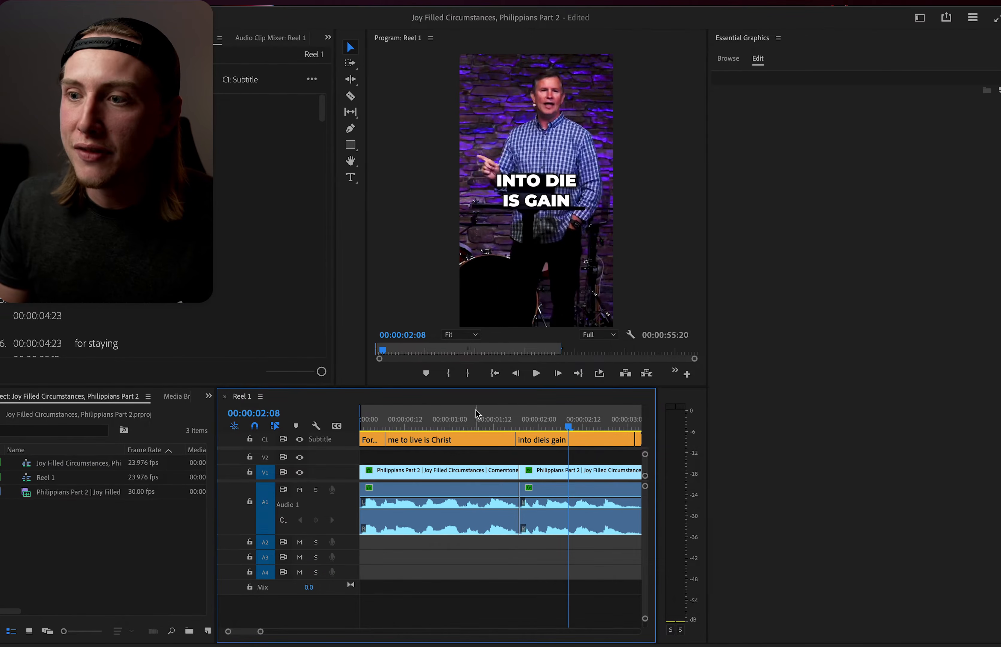
{"action": "left_click", "coordinate": [401, 426]}
{"action": "key", "text": "space"}
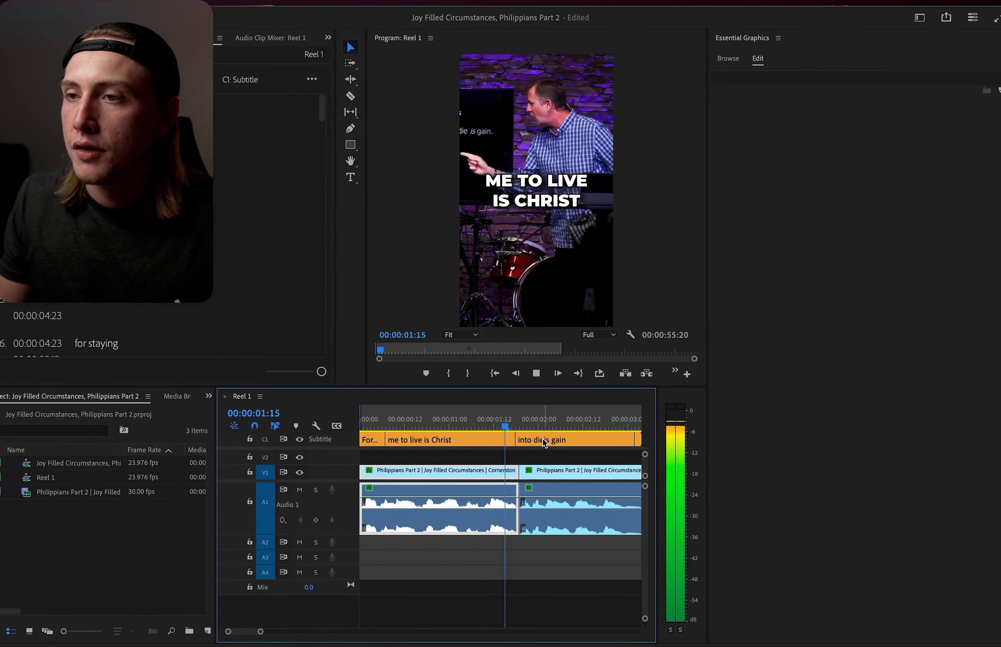
{"action": "key", "text": "space"}
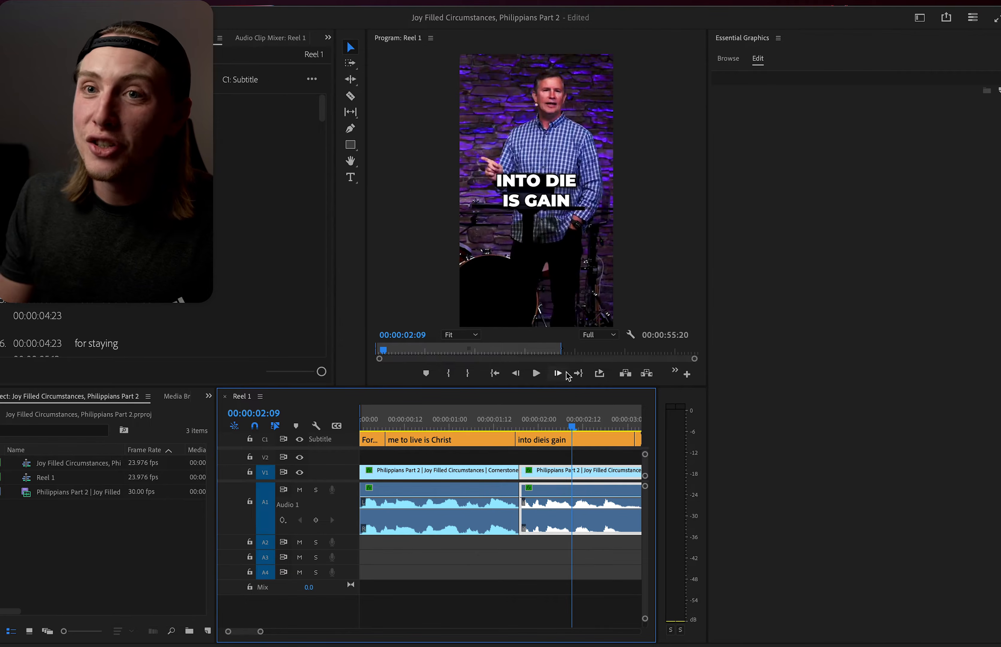
{"action": "left_click", "coordinate": [546, 445]}
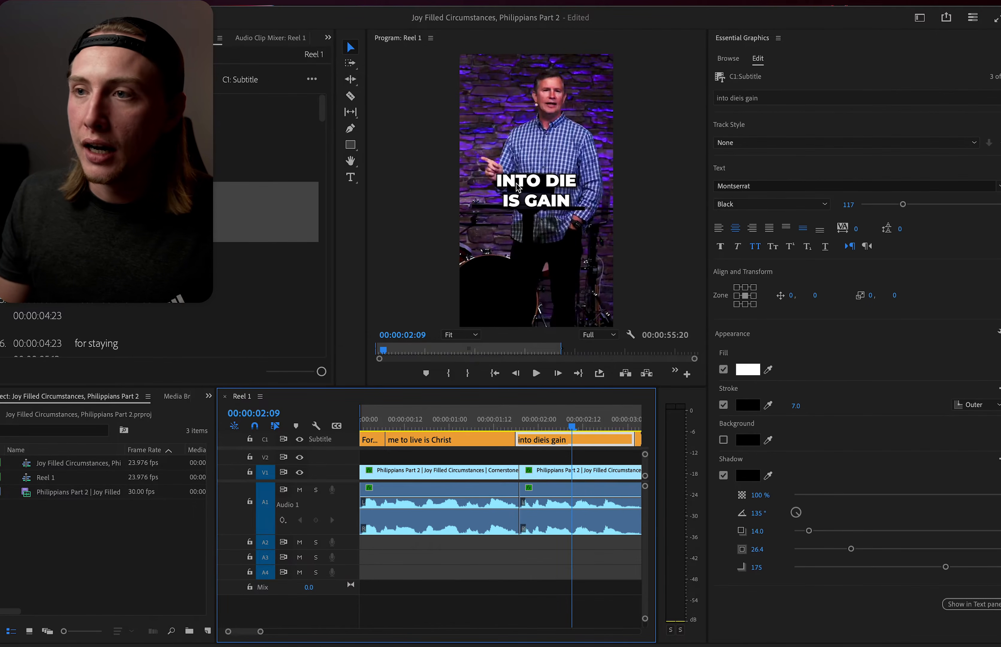
{"action": "double_click", "coordinate": [538, 182]}
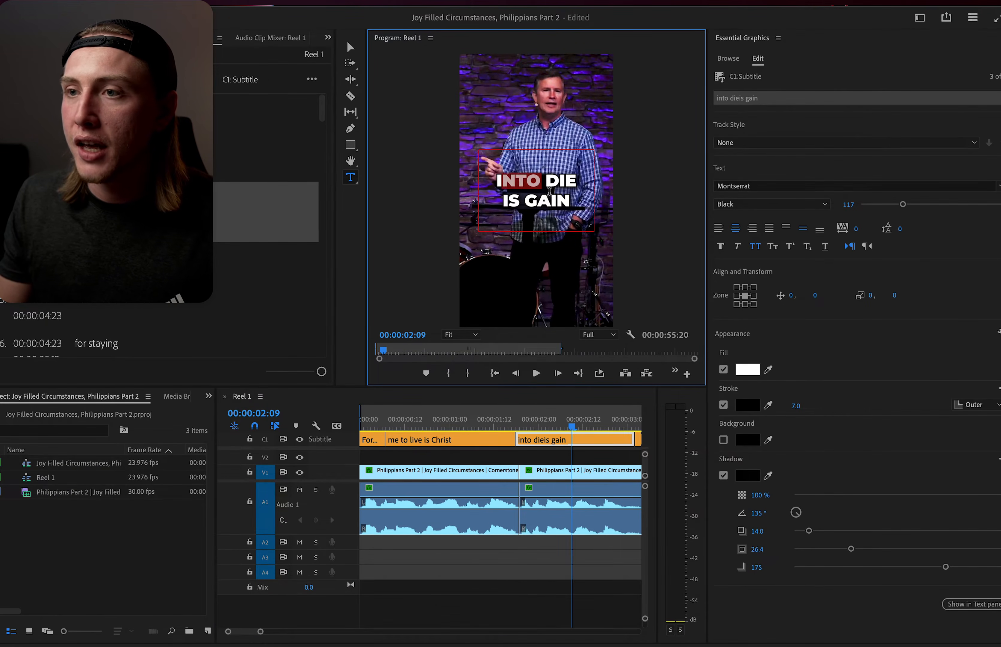
{"action": "key", "text": "BackSpace"}
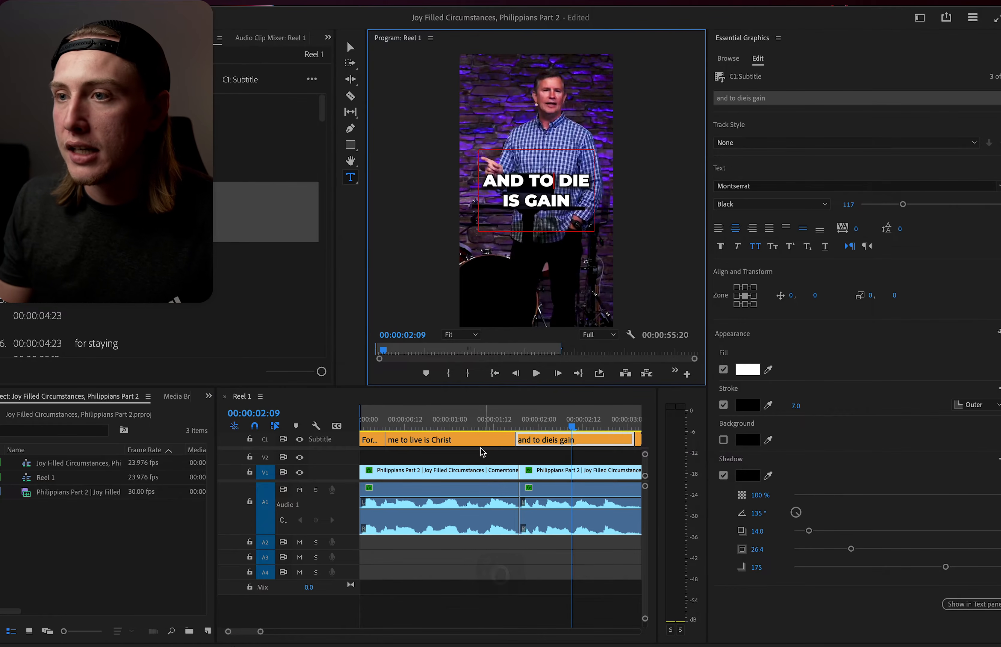
Play on to the "Like I said before," caption and remove its trailing comma.
{"action": "left_click", "coordinate": [493, 428]}
{"action": "key", "text": "space"}
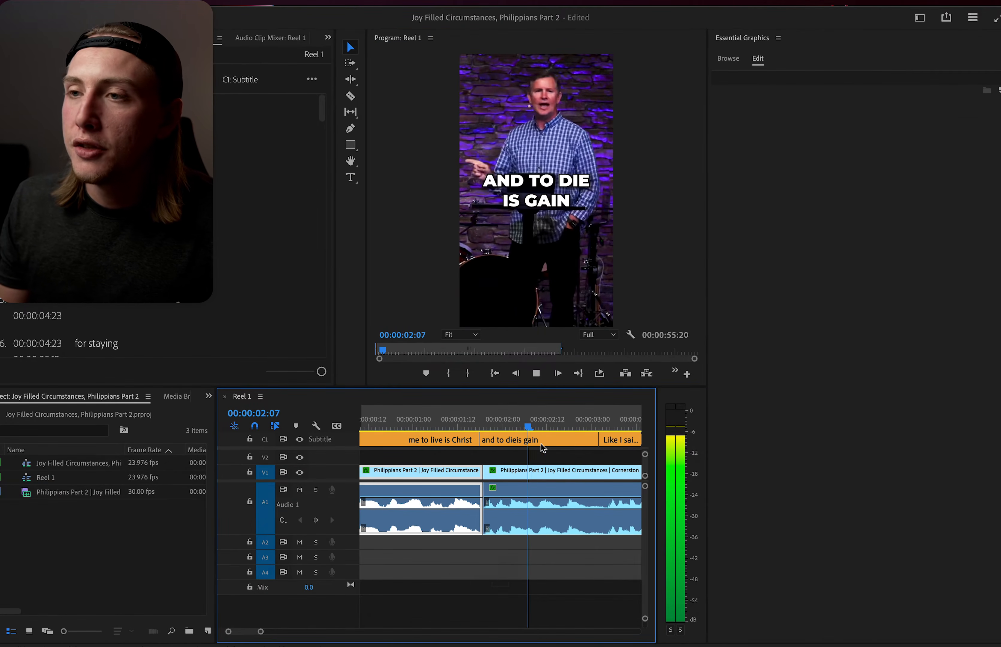
{"action": "key", "text": "space"}
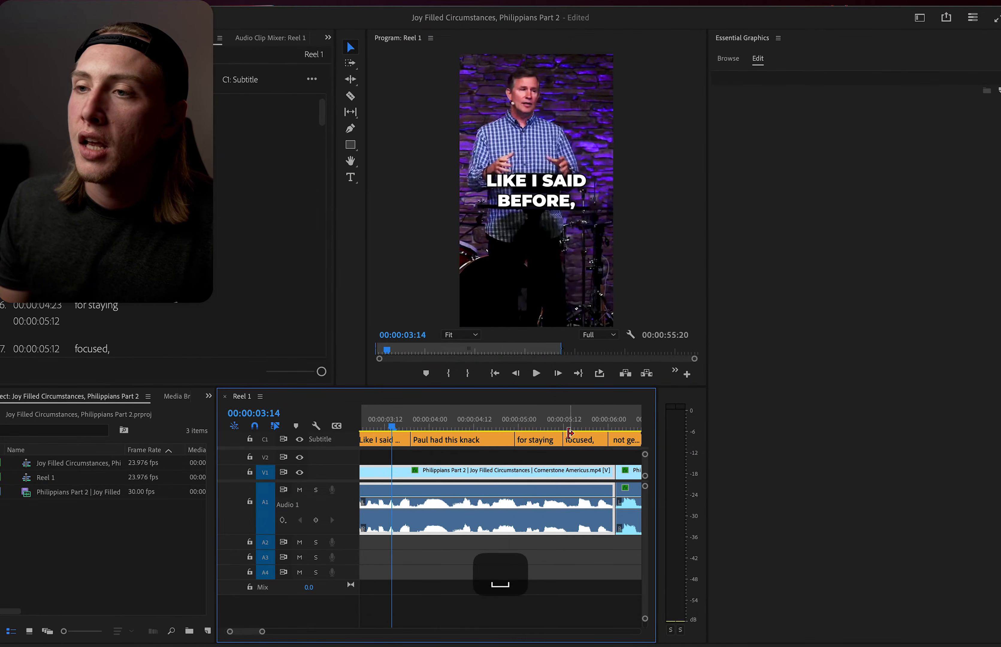
{"action": "double_click", "coordinate": [563, 204]}
{"action": "key", "text": "BackSpace"}
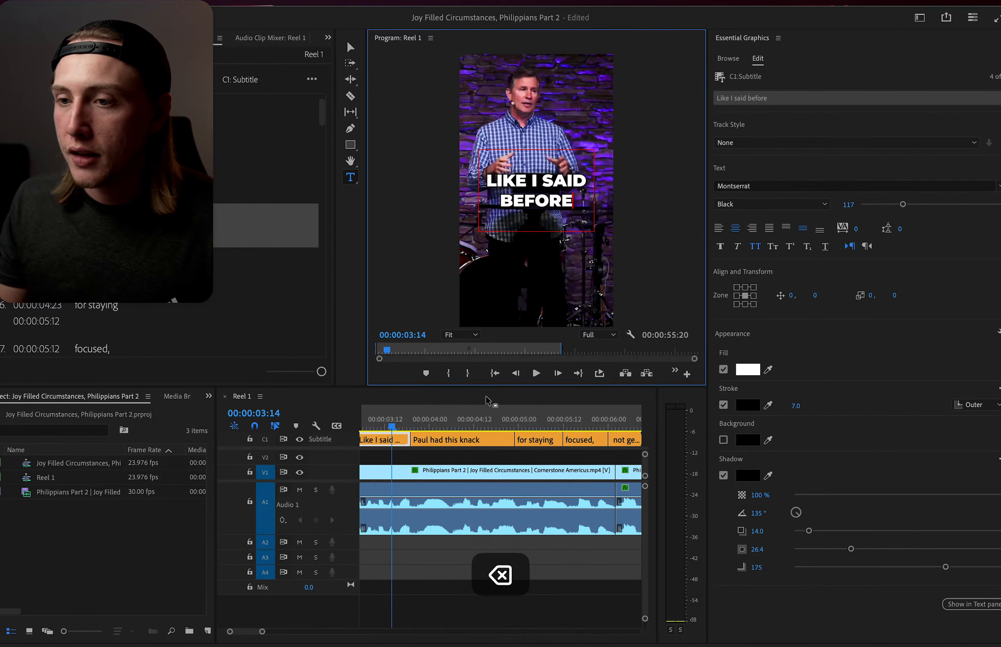
Play on to the "for staying" caption and add "focused" at the end of its text.
{"action": "left_click", "coordinate": [504, 457]}
{"action": "key", "text": "space"}
{"action": "scroll", "coordinate": [518, 460], "scroll_direction": "down", "scroll_amount": 3}
{"action": "key", "text": "space"}
{"action": "left_click_drag", "start_coordinate": [477, 424], "coordinate": [460, 428]}
{"action": "double_click", "coordinate": [557, 206]}
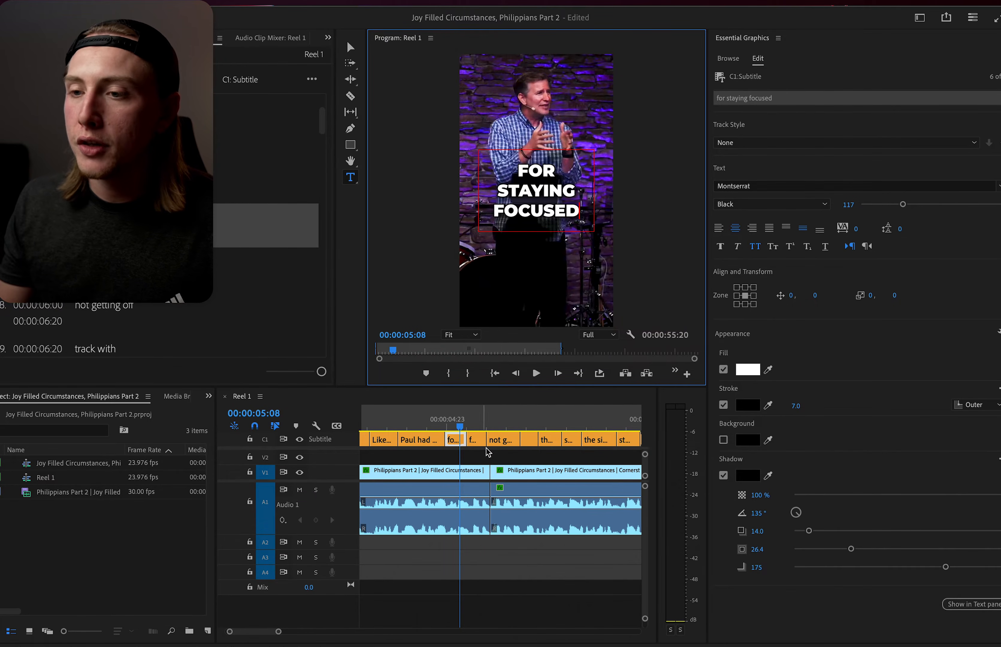
Delete the separate "focused," caption and extend the "for staying focused" caption up to the start of "not getting off".
{"action": "left_click", "coordinate": [469, 441]}
{"action": "key", "text": "="}
{"action": "left_click", "coordinate": [478, 445]}
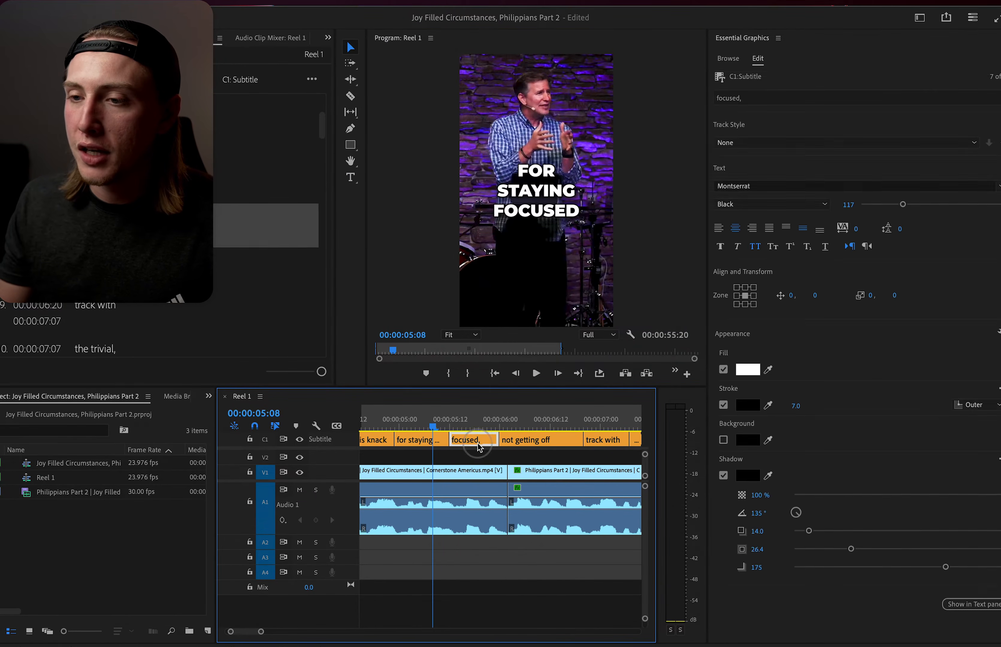
{"action": "key", "text": "BackSpace"}
{"action": "left_click_drag", "start_coordinate": [448, 440], "coordinate": [515, 442]}
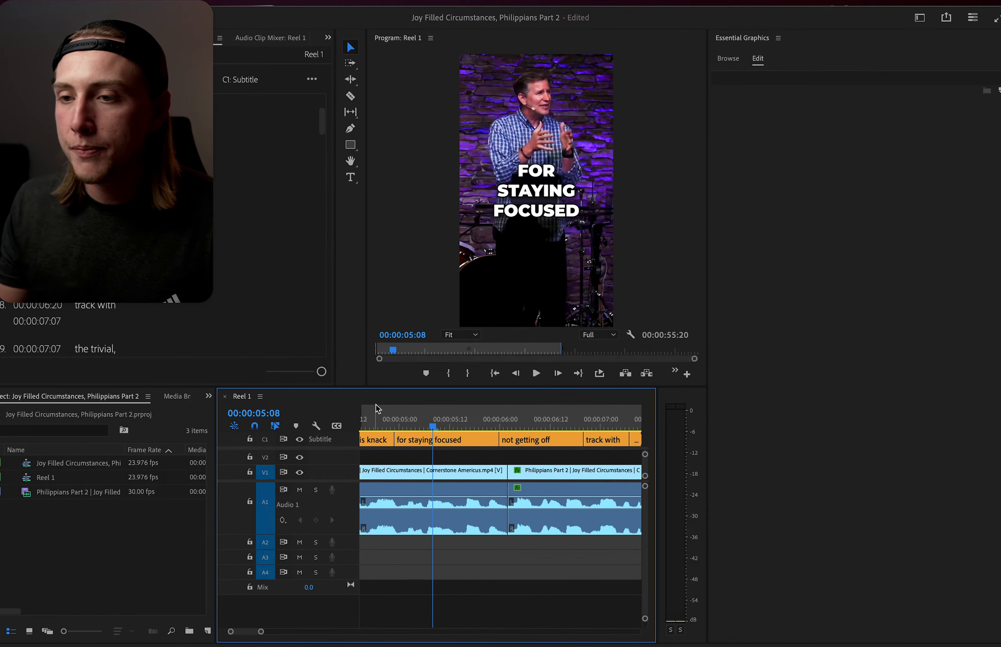
Replay from just before the "for staying focused" caption and remove the comma from the "the trivial," caption.
{"action": "key", "text": "space"}
{"action": "left_click", "coordinate": [389, 424]}
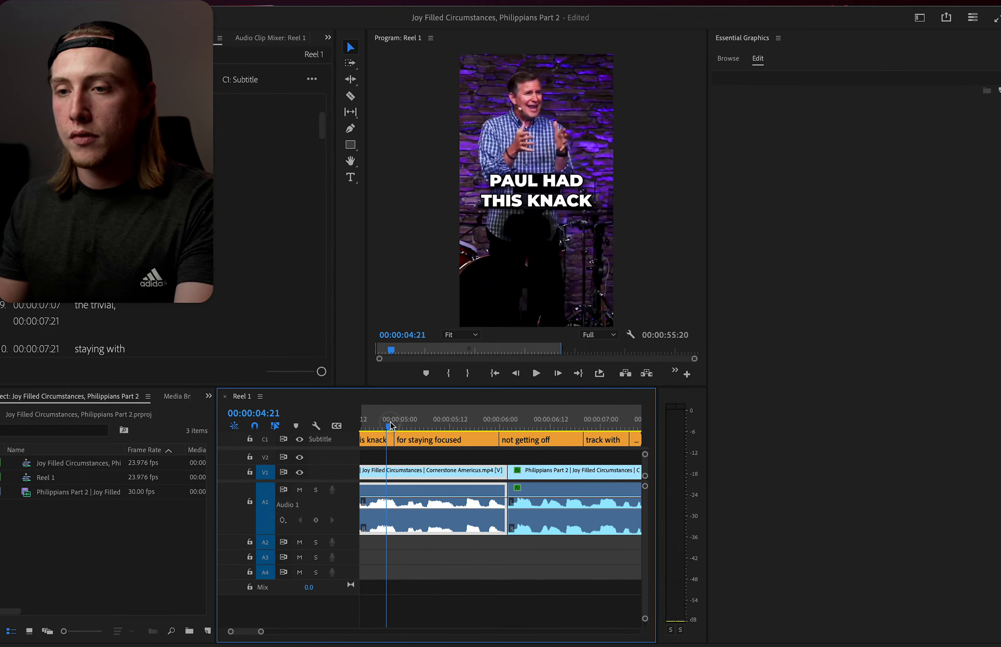
{"action": "key", "text": "space"}
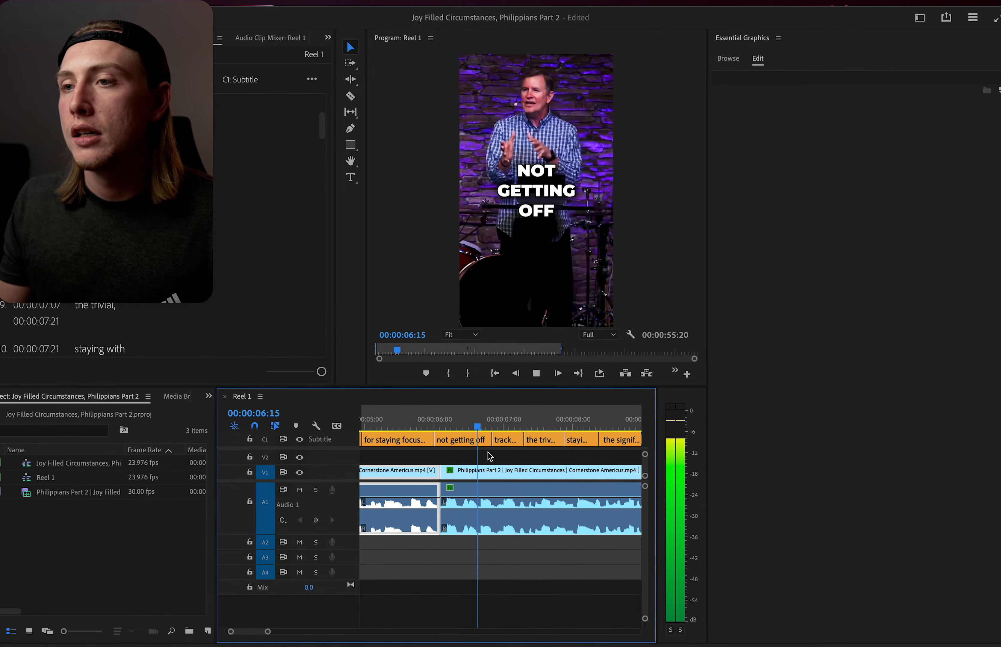
{"action": "key", "text": "space"}
{"action": "left_click_drag", "start_coordinate": [512, 423], "coordinate": [538, 424]}
{"action": "left_click", "coordinate": [540, 442]}
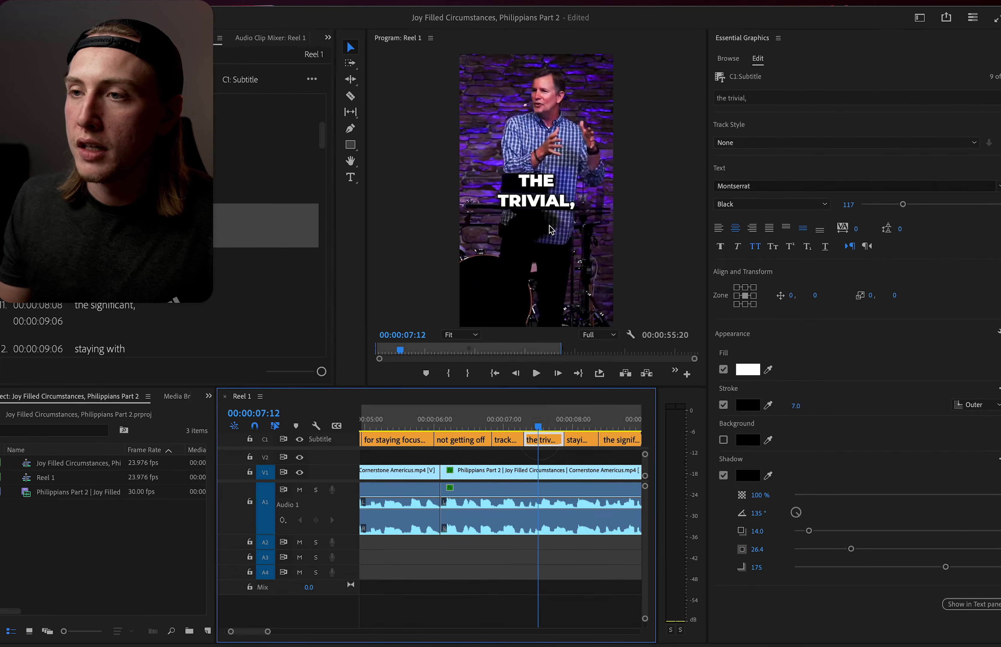
{"action": "double_click", "coordinate": [569, 206]}
{"action": "key", "text": "BackSpace"}
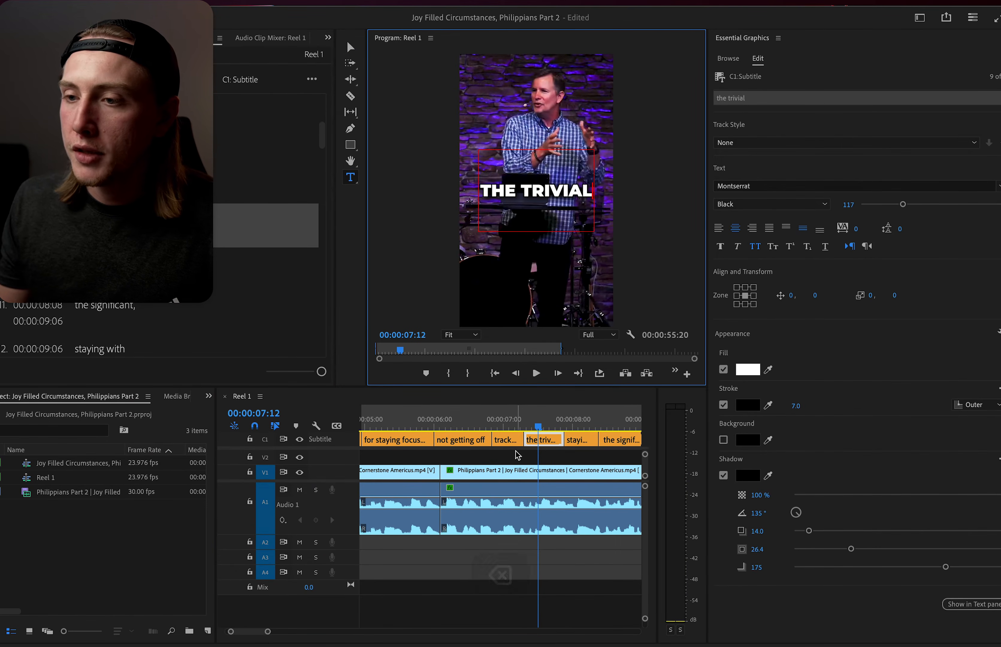
Play on from the "the trivial" caption to the "the significant," caption.
{"action": "key", "text": "Escape"}
{"action": "key", "text": "space"}
{"action": "scroll", "coordinate": [520, 449], "scroll_direction": "down", "scroll_amount": 1}
{"action": "key", "text": "space"}
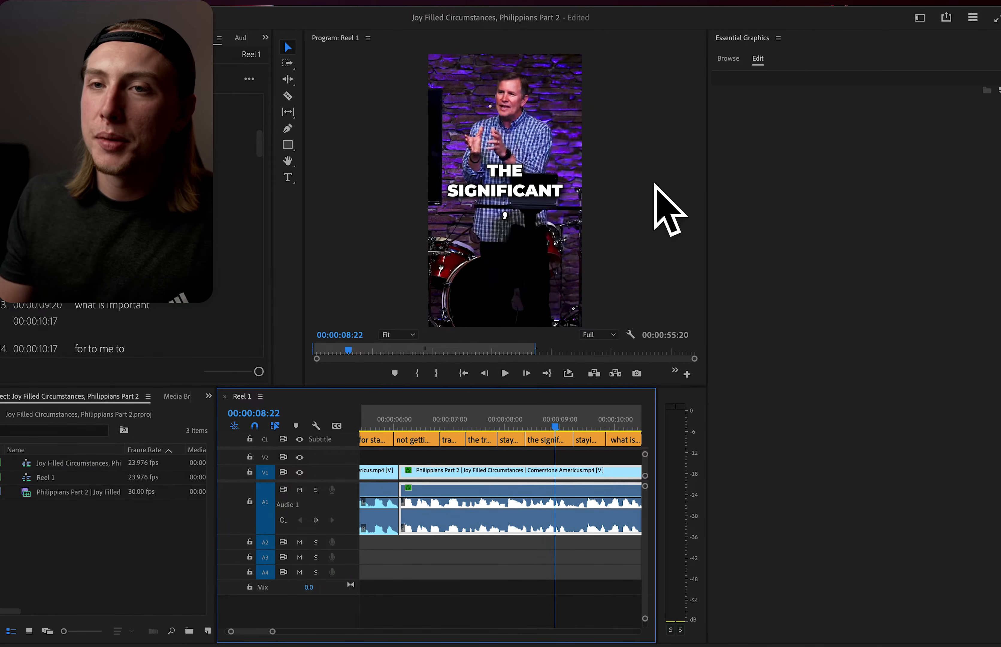
Switch to the Vertical workspace and resize its panels to enlarge the program preview and the timeline area.
{"action": "left_click", "coordinate": [925, 18]}
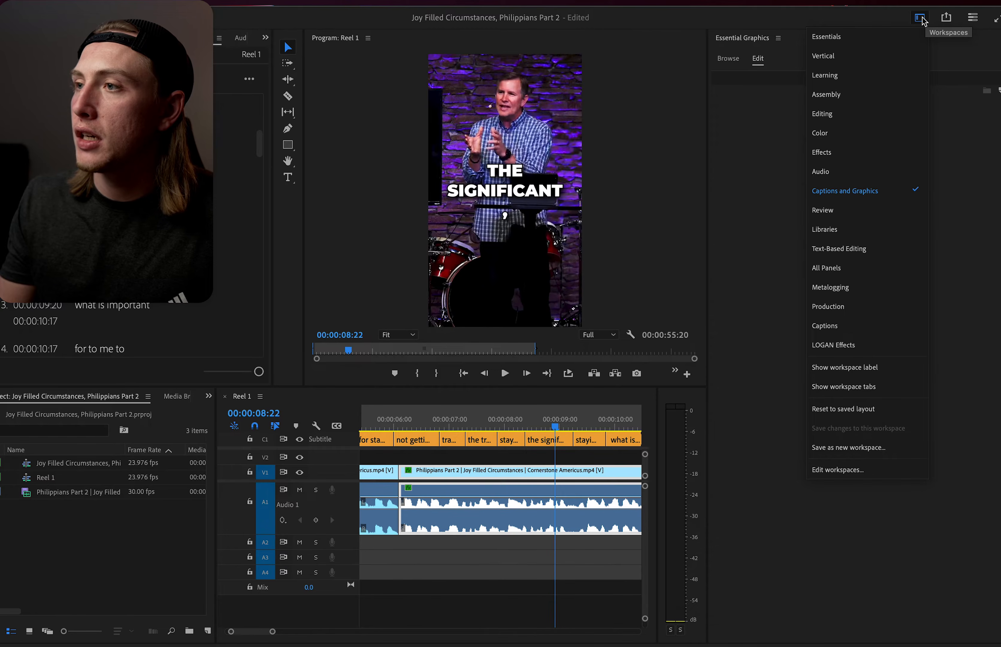
{"action": "left_click", "coordinate": [839, 62]}
{"action": "left_click_drag", "start_coordinate": [759, 226], "coordinate": [674, 229]}
{"action": "left_click_drag", "start_coordinate": [339, 358], "coordinate": [341, 322]}
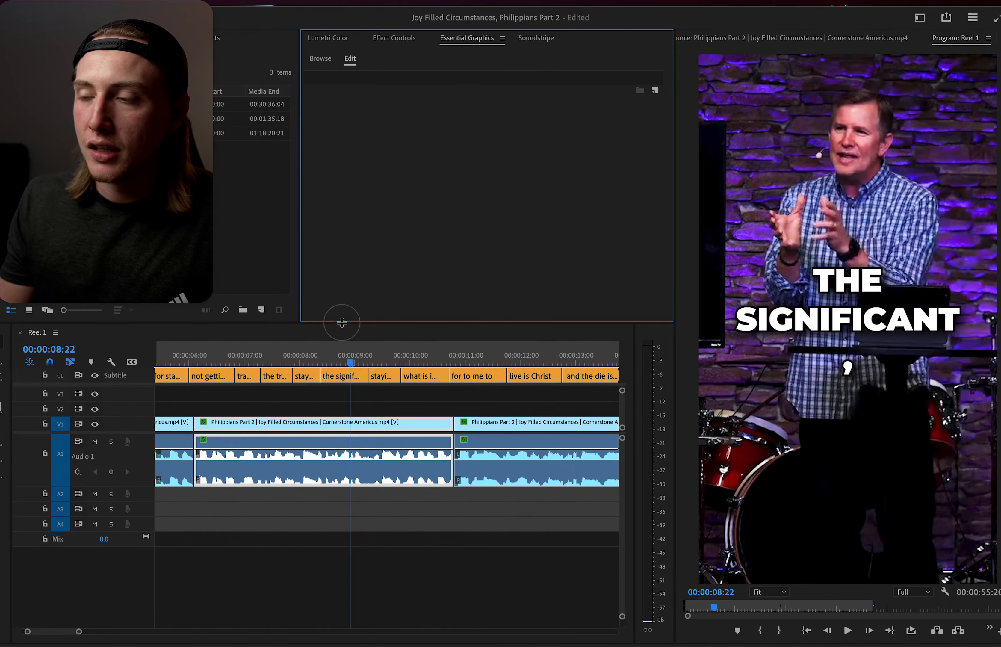
Remove the trailing comma from the "the significant," caption.
{"action": "left_click", "coordinate": [846, 347]}
{"action": "double_click", "coordinate": [846, 335]}
{"action": "left_click", "coordinate": [895, 378]}
{"action": "key", "text": "BackSpace"}
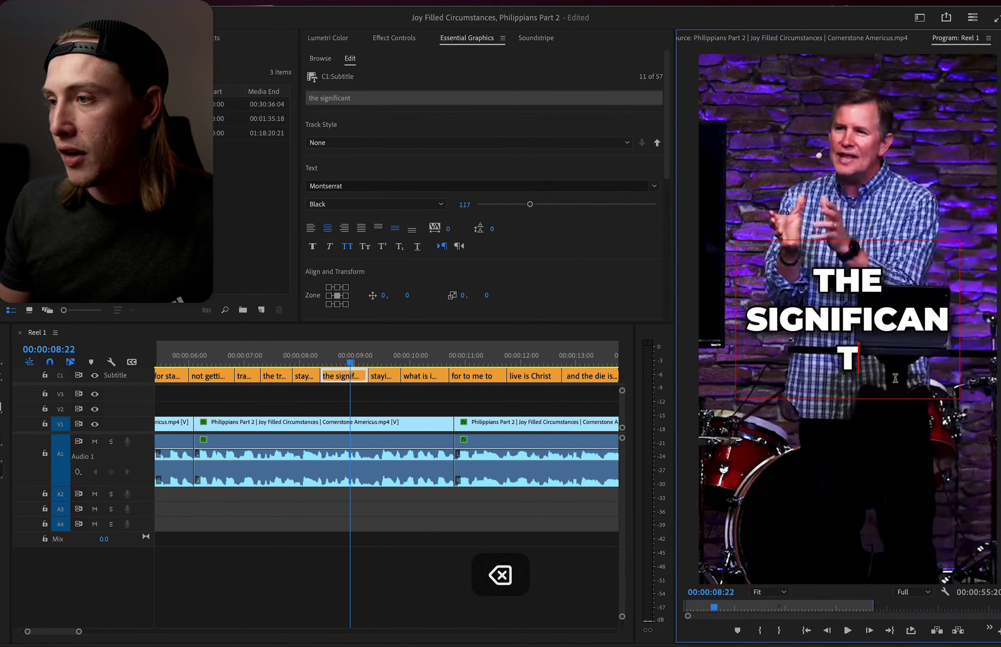
Widen the "the significant" caption's text box by about 162 so that "significant" fits on one line.
{"action": "left_click", "coordinate": [706, 339]}
{"action": "left_click", "coordinate": [792, 320]}
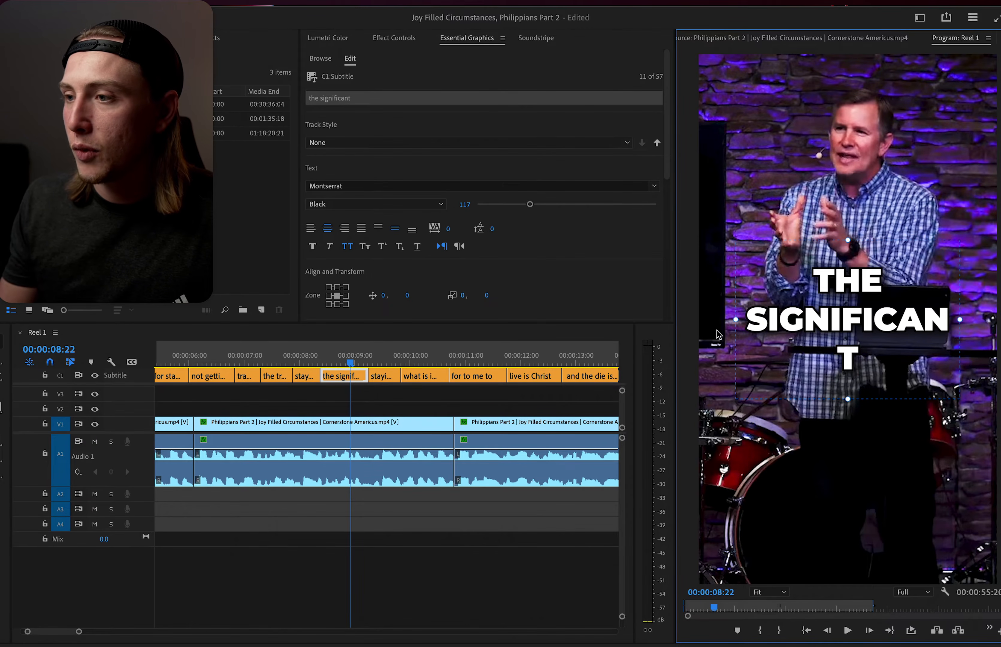
{"action": "left_click", "coordinate": [570, 396]}
{"action": "left_click", "coordinate": [792, 320]}
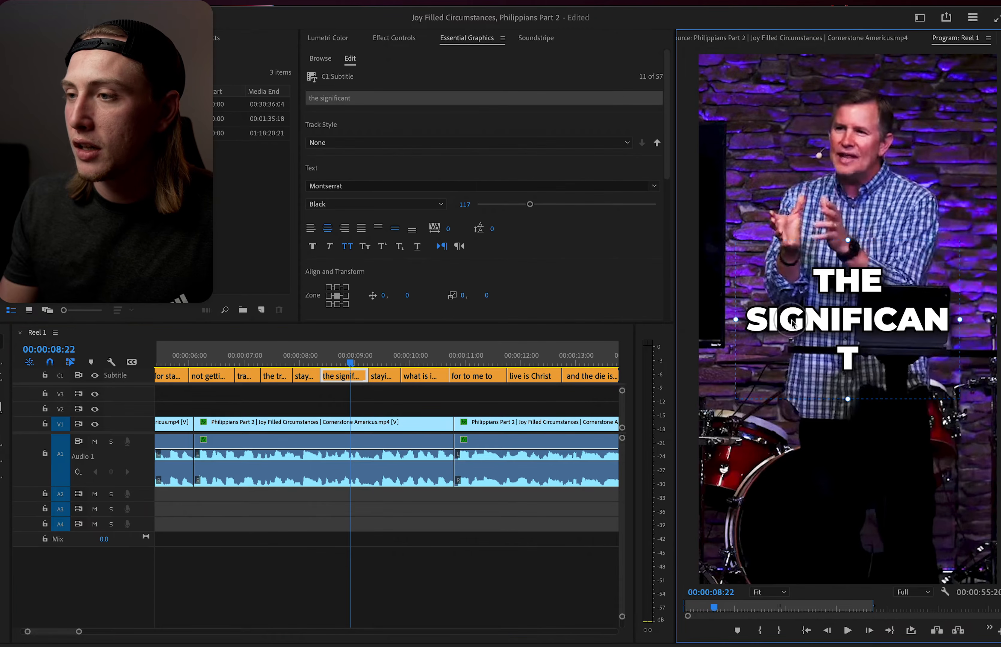
{"action": "left_click_drag", "start_coordinate": [737, 320], "coordinate": [696, 326]}
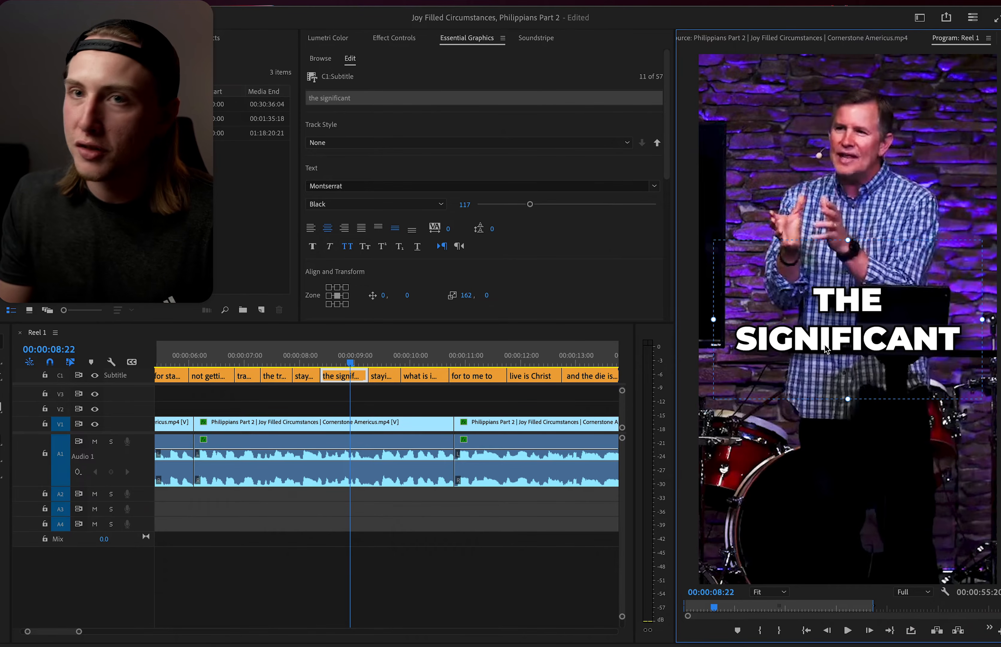
Play on from the "the significant" caption through "for to me to" to the "live is Christ" caption.
{"action": "left_click", "coordinate": [415, 395]}
{"action": "key", "text": "space"}
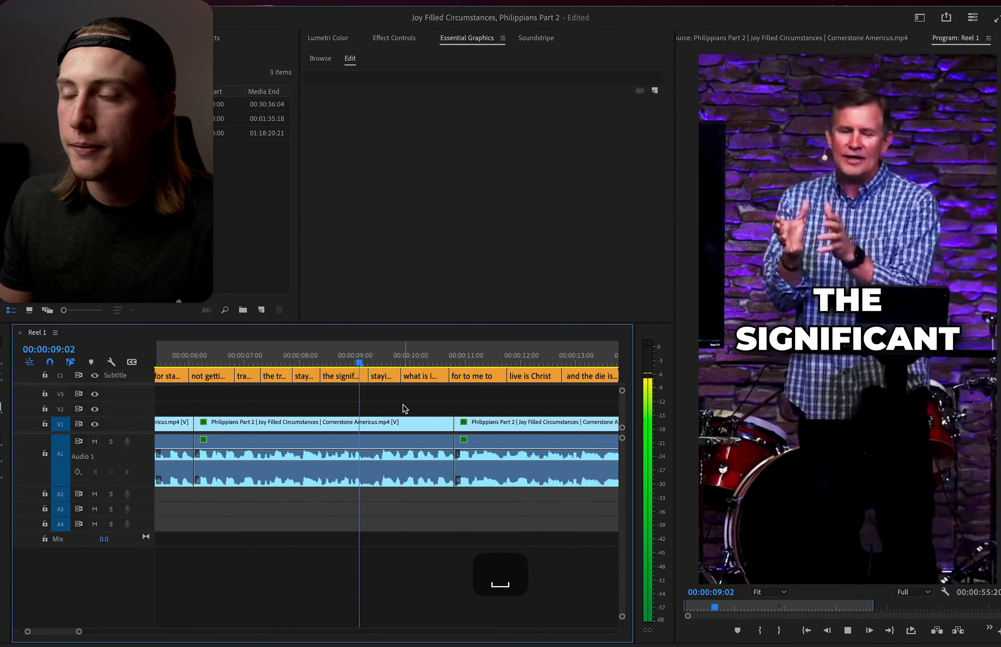
{"action": "key", "text": "space"}
{"action": "left_click", "coordinate": [895, 302]}
{"action": "left_click", "coordinate": [507, 389]}
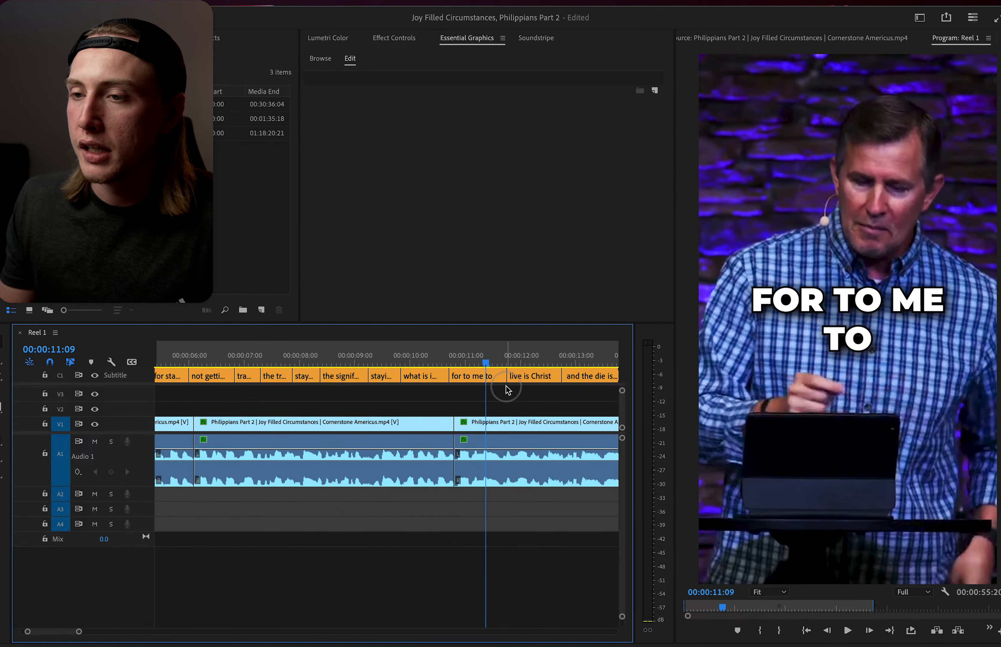
{"action": "key", "text": "space"}
{"action": "key", "text": "space"}
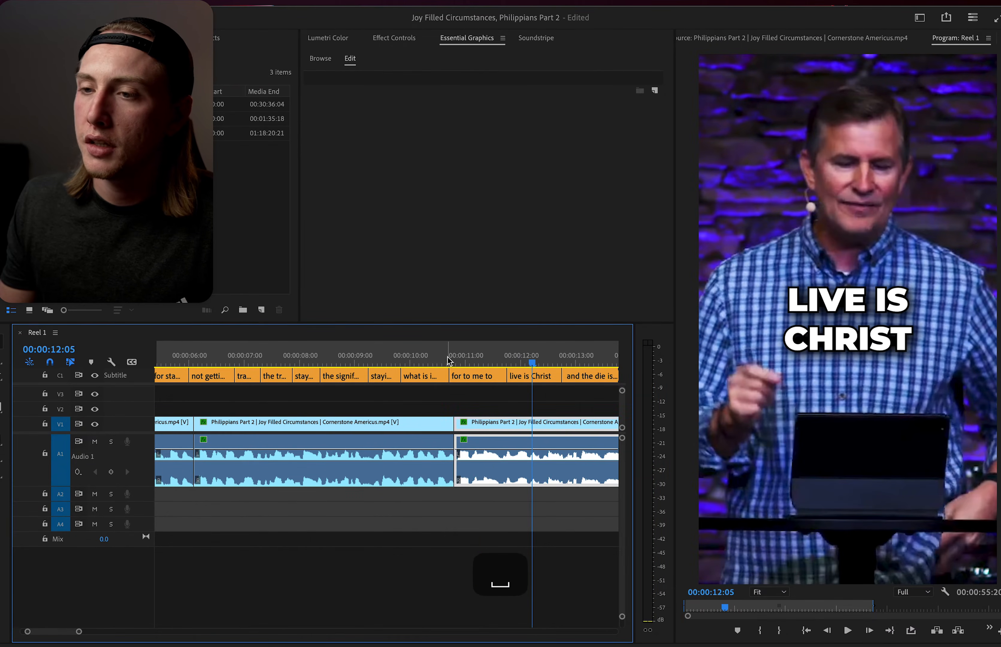
Return to the "for to me to" caption and break its line before "me".
{"action": "left_click", "coordinate": [446, 357]}
{"action": "key", "text": "space"}
{"action": "key", "text": "space"}
{"action": "double_click", "coordinate": [897, 300]}
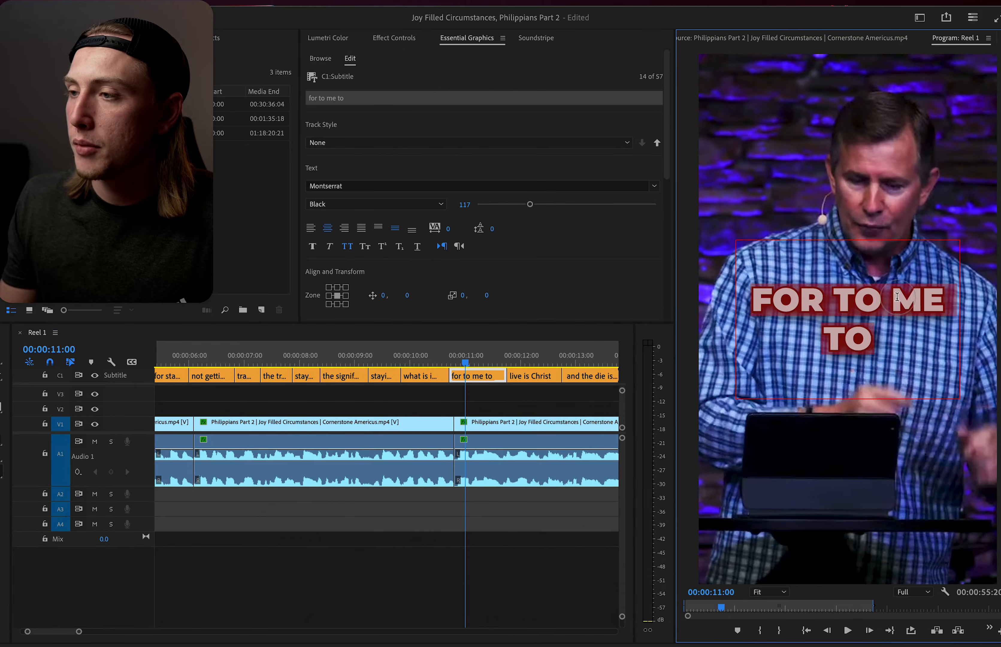
{"action": "key", "text": "BackSpace"}
{"action": "key", "text": "Return"}
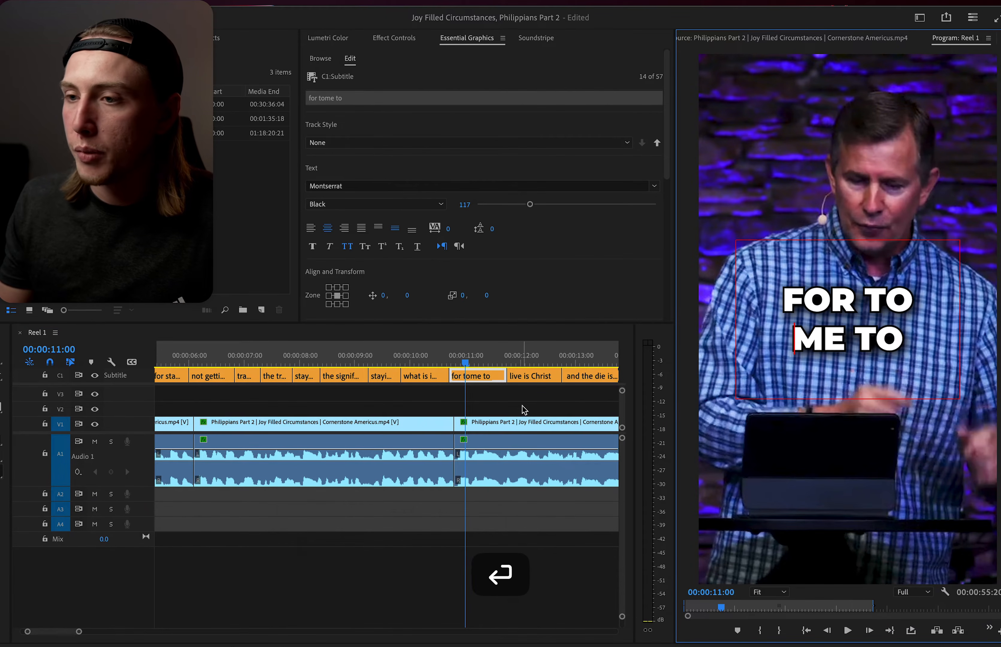
Play on to the "and the die is gain." caption and remove its period.
{"action": "left_click", "coordinate": [522, 406]}
{"action": "key", "text": "space"}
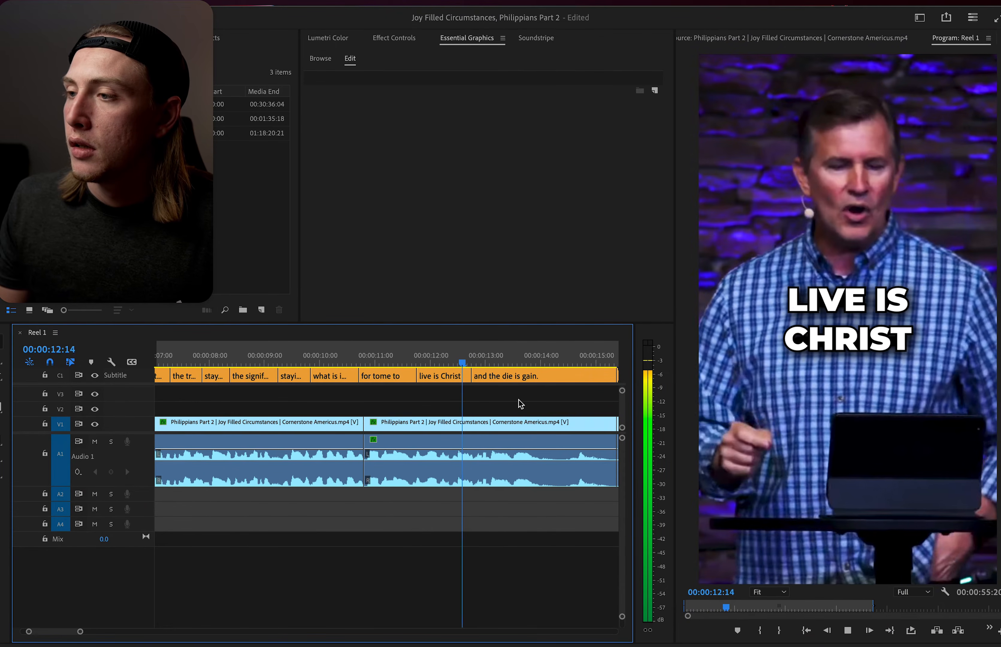
{"action": "key", "text": "space"}
{"action": "left_click", "coordinate": [589, 374]}
{"action": "double_click", "coordinate": [814, 341]}
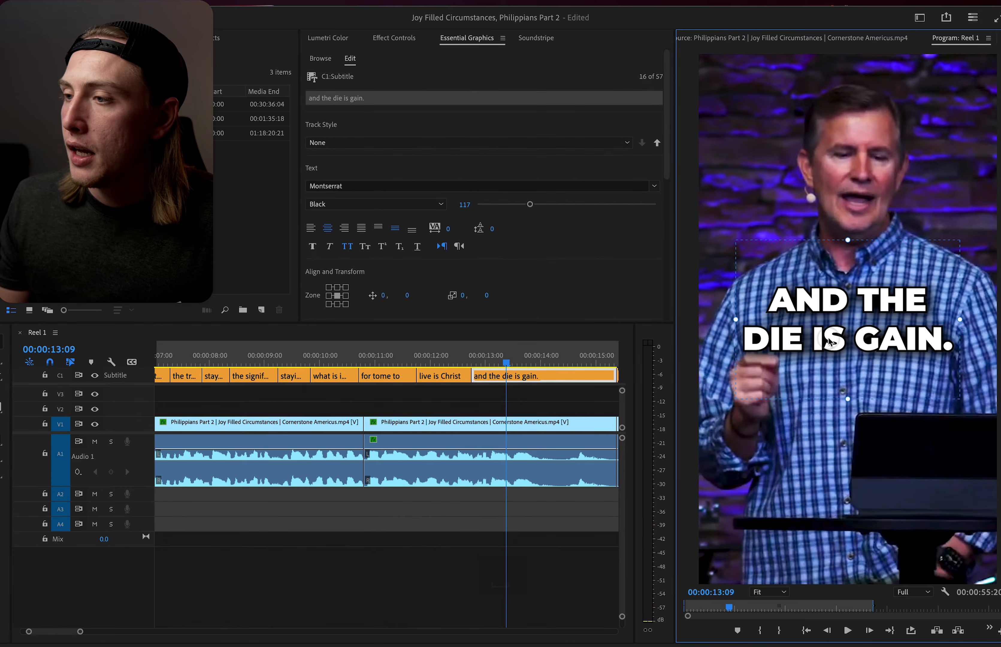
{"action": "left_click", "coordinate": [953, 341]}
{"action": "key", "text": "BackSpace"}
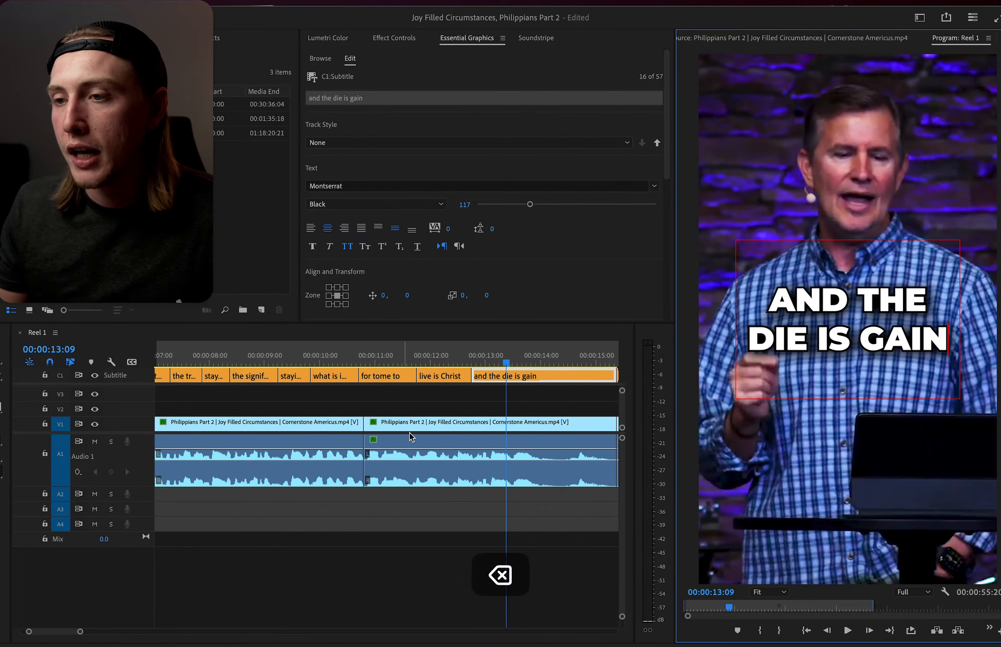
Play on to the "How would you feel" caption, change "feel" to "fill" and adjust its line break.
{"action": "left_click", "coordinate": [503, 400]}
{"action": "key", "text": "space"}
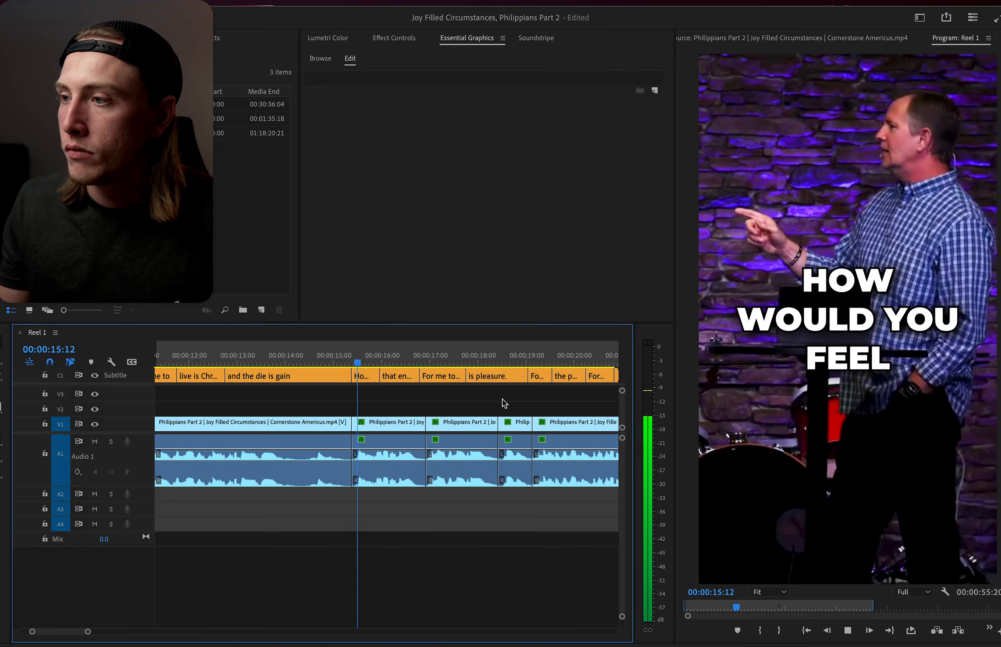
{"action": "key", "text": "space"}
{"action": "left_click", "coordinate": [370, 360]}
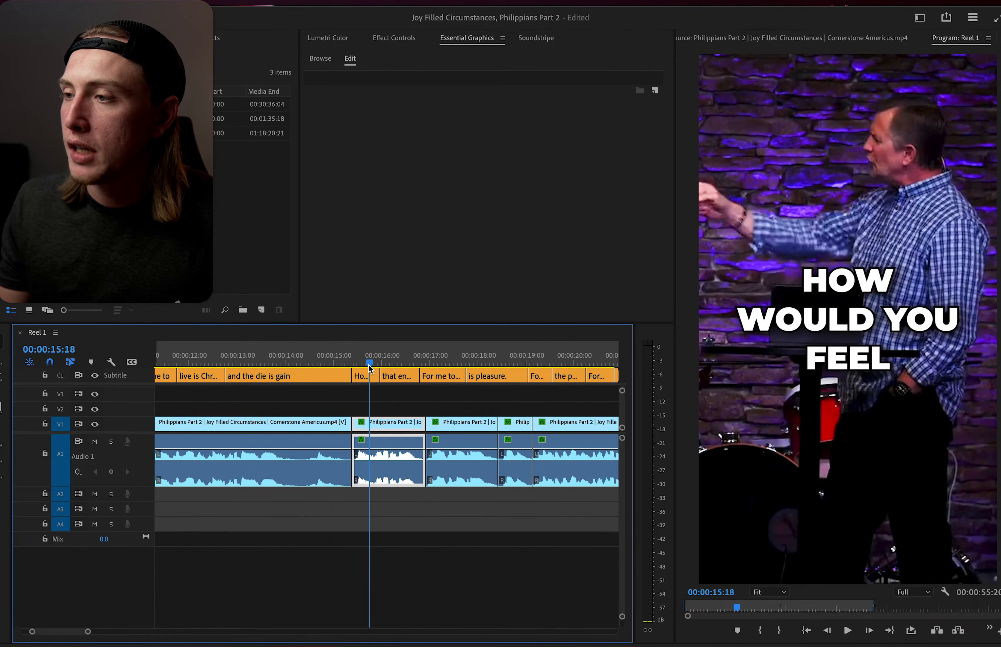
{"action": "left_click", "coordinate": [370, 375]}
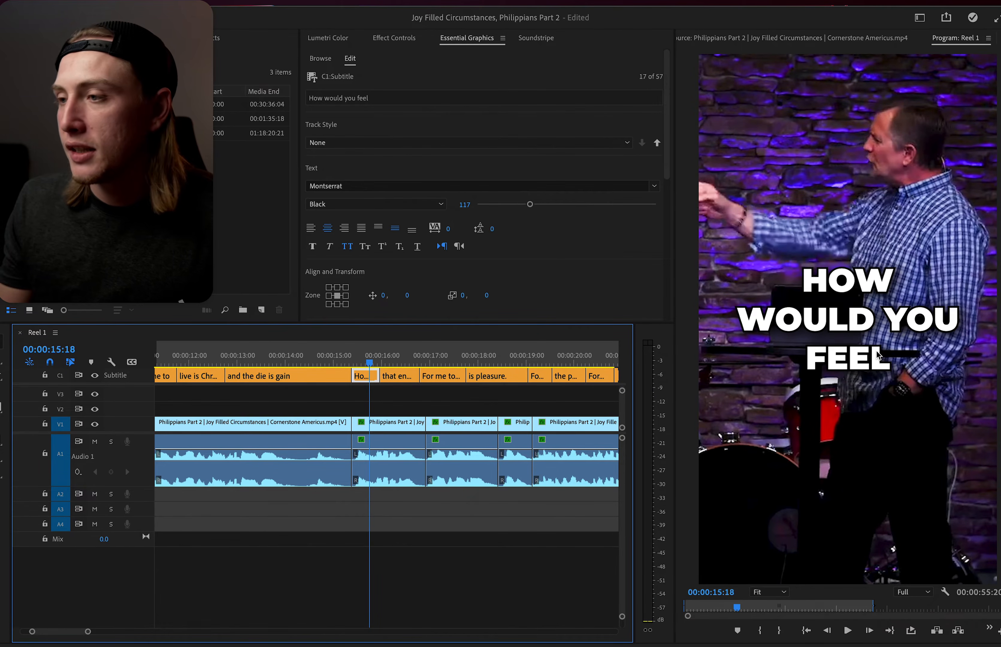
{"action": "double_click", "coordinate": [877, 355]}
{"action": "left_click", "coordinate": [890, 358]}
{"action": "key", "text": "BackSpace"}
{"action": "key", "text": "BackSpace"}
{"action": "key", "text": "BackSpace"}
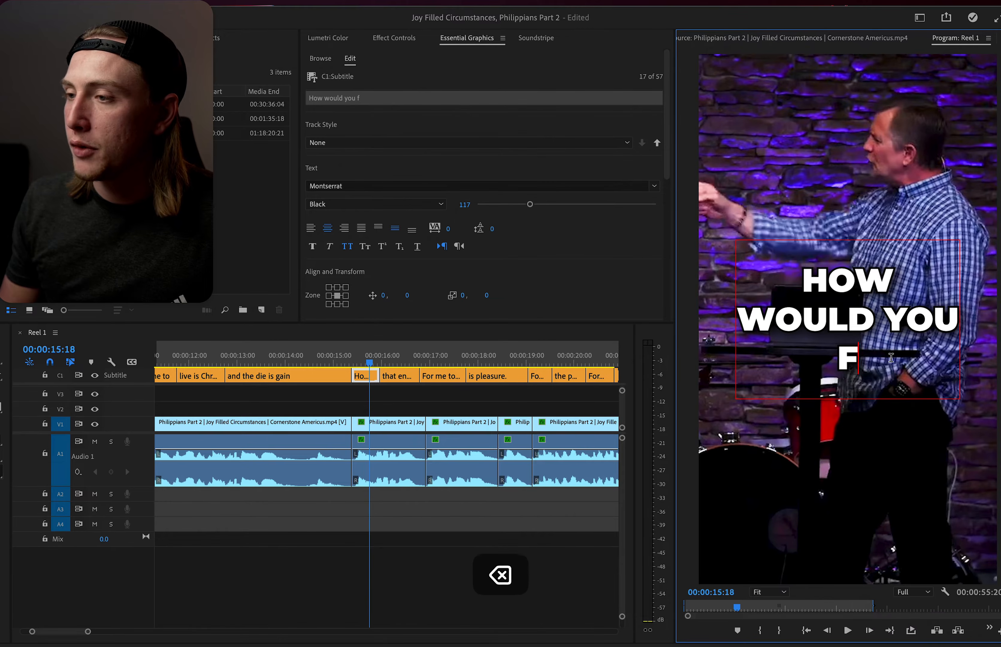
{"action": "type", "text": "ill"}
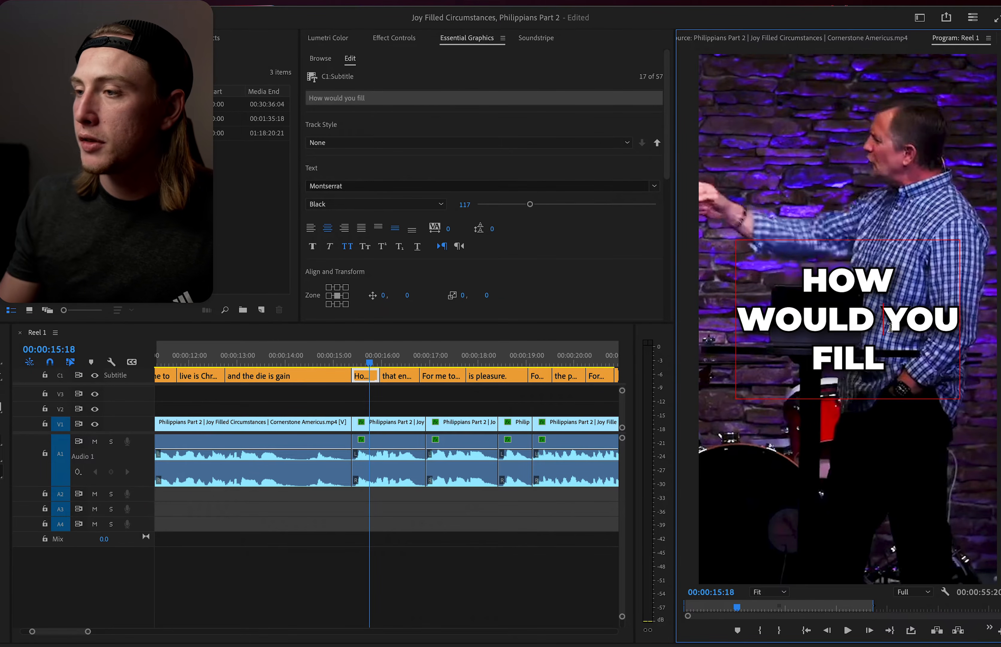
{"action": "key", "text": "BackSpace"}
{"action": "key", "text": "Return"}
Play on to the "For me to live" caption and break its line before "to".
{"action": "left_click", "coordinate": [433, 405]}
{"action": "key", "text": "space"}
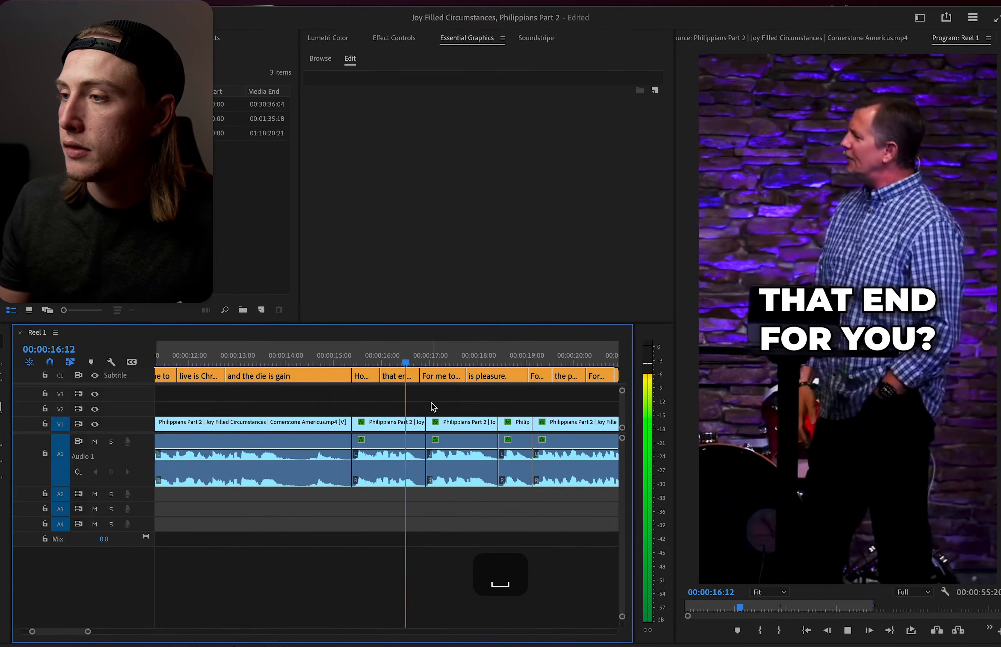
{"action": "key", "text": "space"}
{"action": "left_click", "coordinate": [444, 373]}
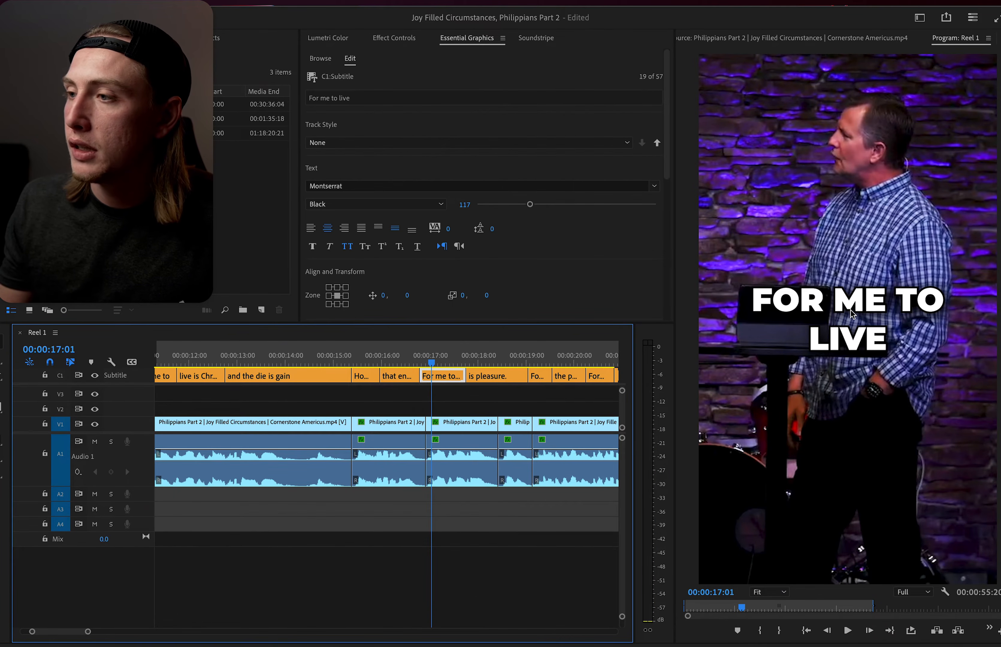
{"action": "double_click", "coordinate": [887, 310]}
{"action": "left_click", "coordinate": [894, 305]}
{"action": "key", "text": "BackSpace"}
{"action": "key", "text": "Return"}
Play ahead to "For some of", return to the "For me to live" caption and add "is" at its end.
{"action": "left_click", "coordinate": [582, 394]}
{"action": "key", "text": "space"}
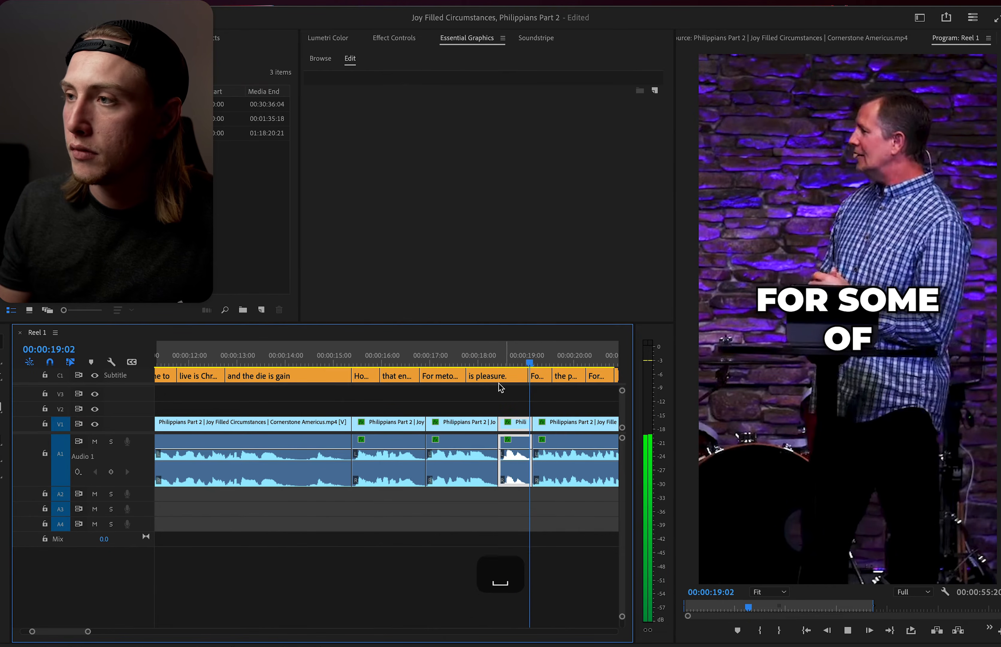
{"action": "left_click", "coordinate": [471, 372]}
{"action": "left_click", "coordinate": [459, 365]}
{"action": "left_click", "coordinate": [459, 374]}
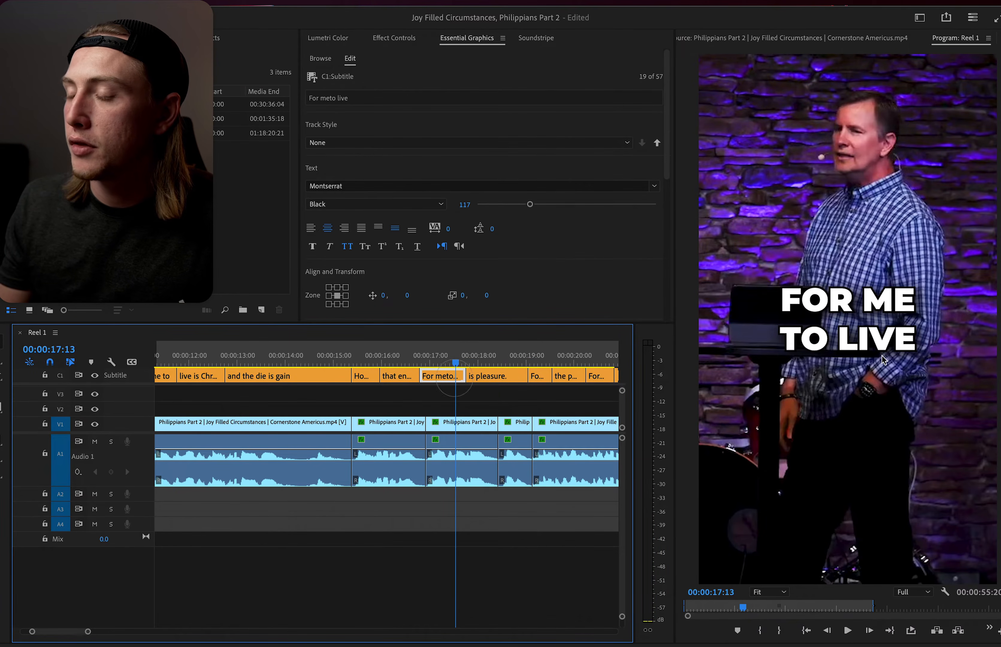
{"action": "double_click", "coordinate": [927, 331]}
{"action": "left_click", "coordinate": [928, 331]}
{"action": "type", "text": "is"}
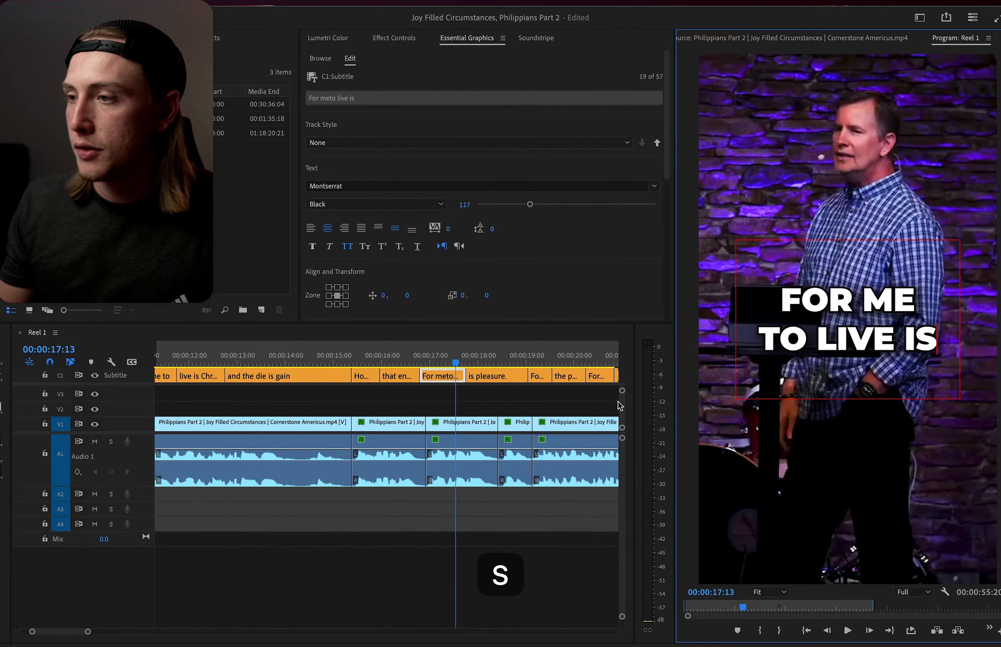
Move the boundary between the "For me to live is" and "is pleasure." captions to the video cut at about 00:00:18:09.
{"action": "key", "text": "space"}
{"action": "key", "text": "space"}
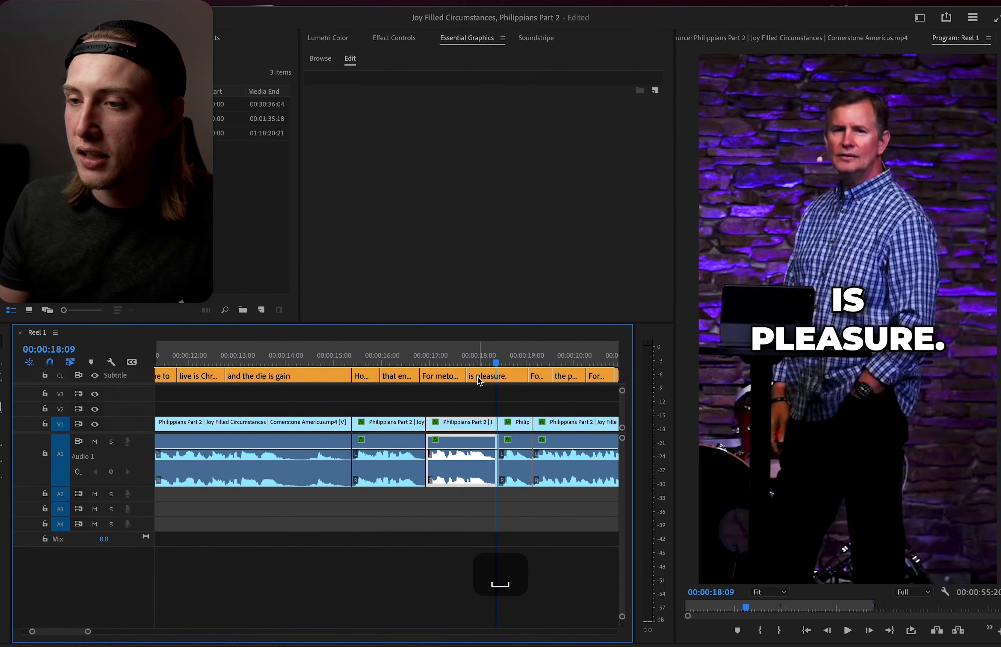
{"action": "left_click_drag", "start_coordinate": [469, 375], "coordinate": [496, 376]}
Remove "is" from the "is pleasure." caption and replace its period with a question mark.
{"action": "left_click", "coordinate": [513, 376]}
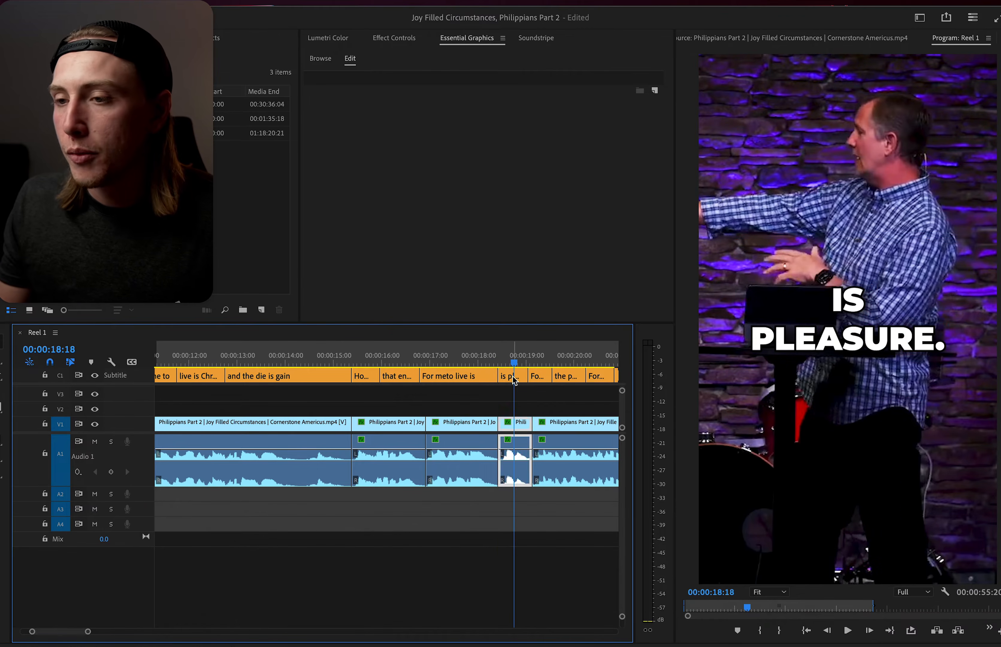
{"action": "double_click", "coordinate": [840, 334]}
{"action": "left_click_drag", "start_coordinate": [869, 302], "coordinate": [784, 299]}
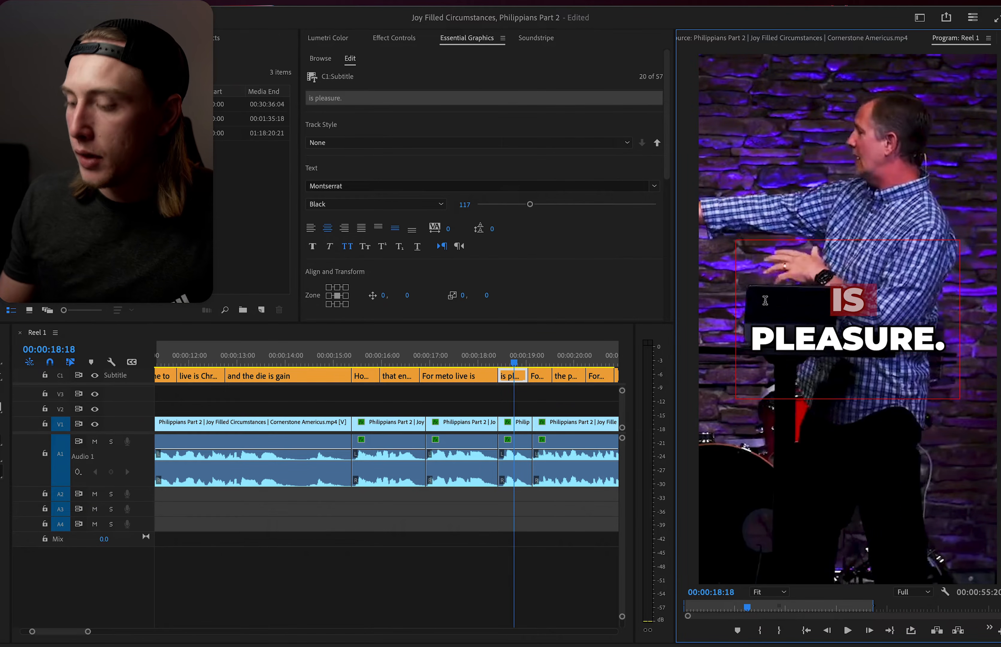
{"action": "key", "text": "BackSpace"}
{"action": "left_click", "coordinate": [947, 320]}
{"action": "key", "text": "BackSpace"}
{"action": "type", "text": "?"}
Play ahead to "the possessions.", return to the "For some of" caption and replace "of" with "it would be".
{"action": "scroll", "coordinate": [537, 411], "scroll_direction": "down", "scroll_amount": 2}
{"action": "left_click", "coordinate": [497, 336]}
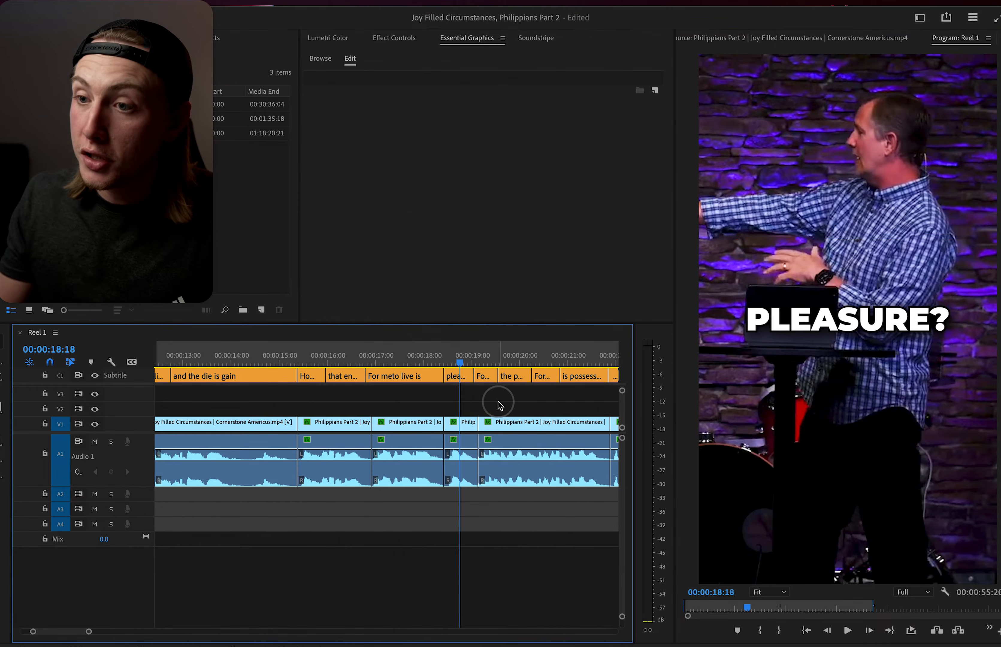
{"action": "key", "text": "space"}
{"action": "key", "text": "space"}
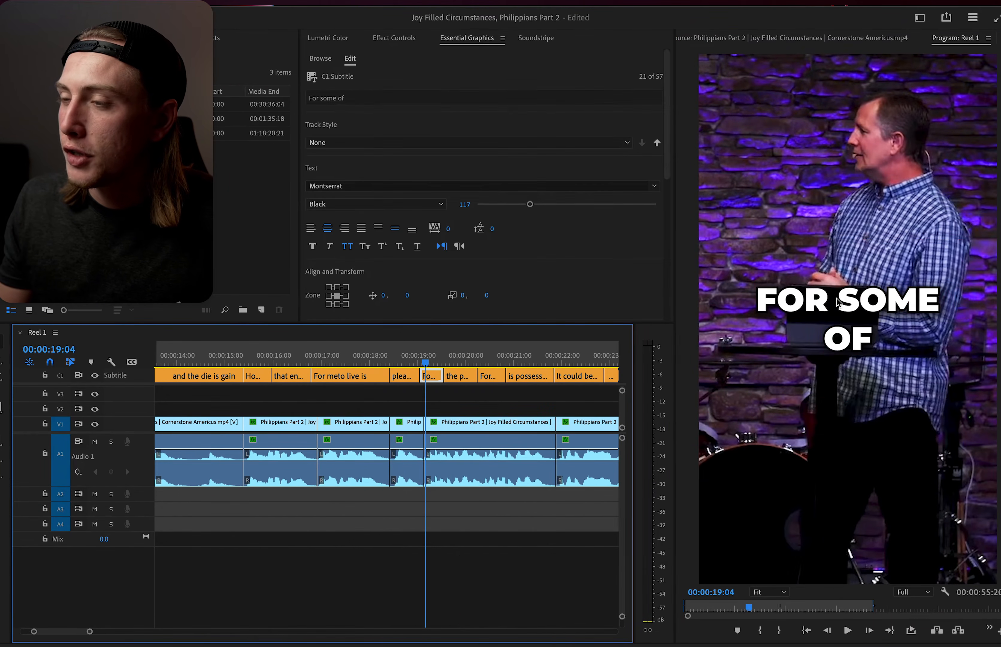
{"action": "left_click", "coordinate": [536, 403]}
{"action": "key", "text": "space"}
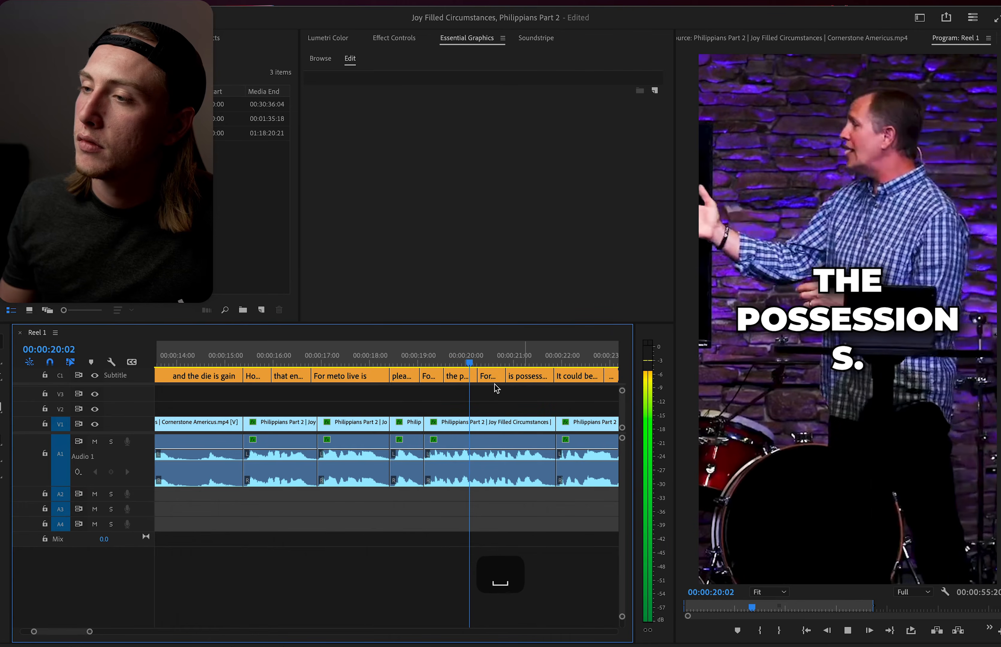
{"action": "left_click", "coordinate": [401, 375]}
{"action": "left_click", "coordinate": [430, 376]}
{"action": "double_click", "coordinate": [888, 337]}
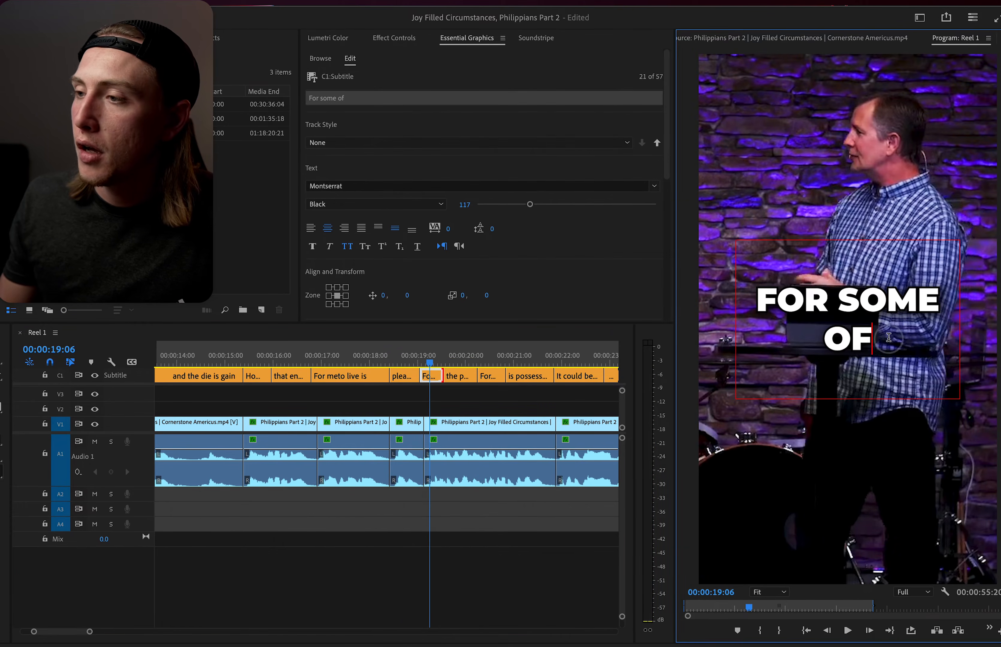
{"action": "key", "text": "BackSpace"}
{"action": "key", "text": "BackSpace"}
{"action": "type", "text": "it would be"}
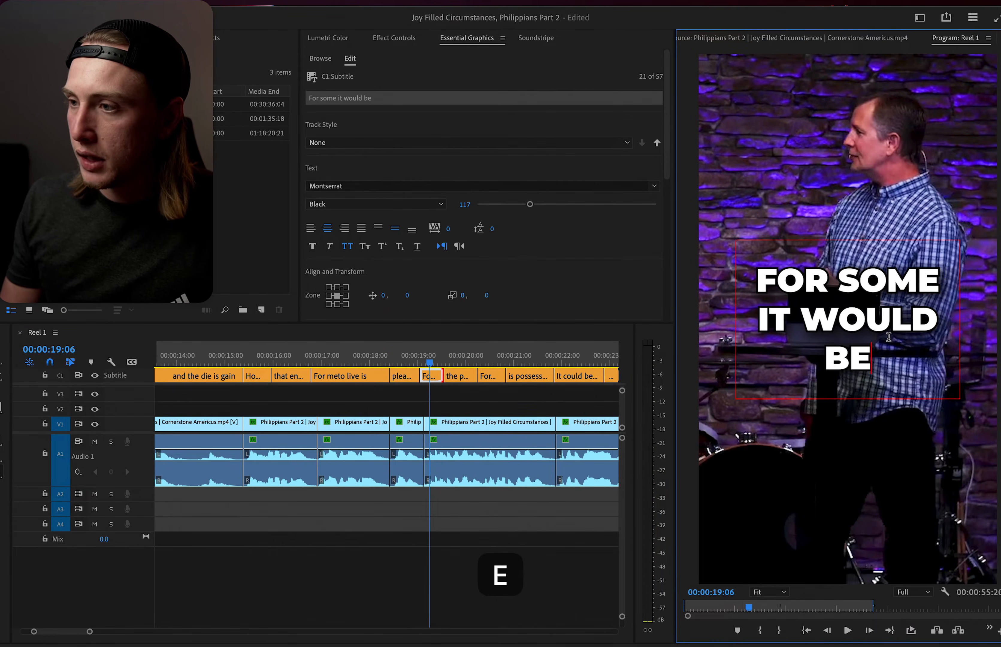
Play on to the "the possessions." caption and open its text for editing just before the period.
{"action": "key", "text": "space"}
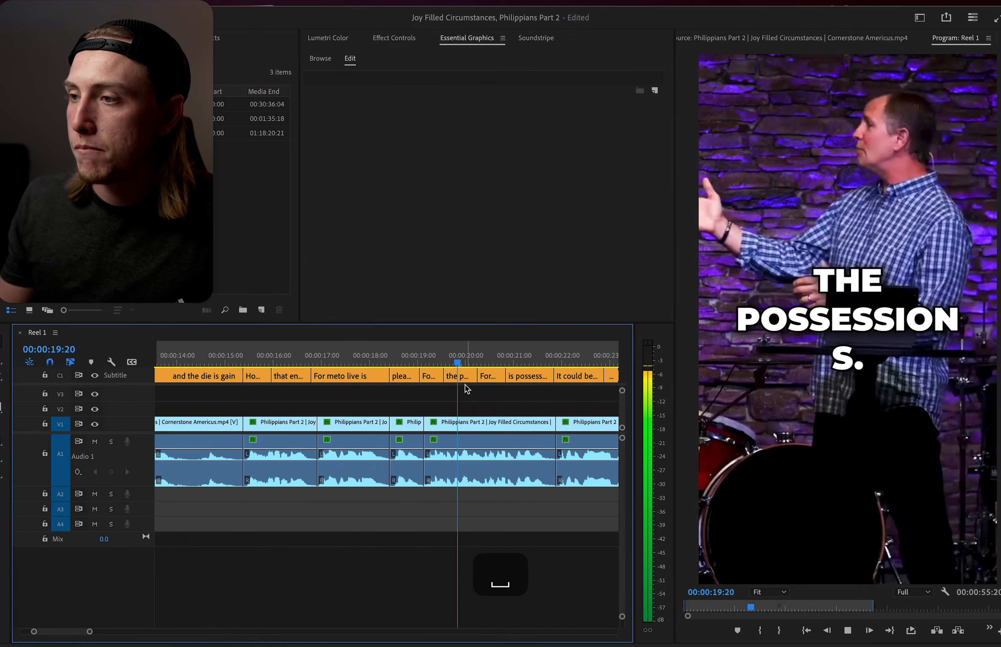
{"action": "double_click", "coordinate": [836, 310]}
{"action": "key", "text": "Left"}
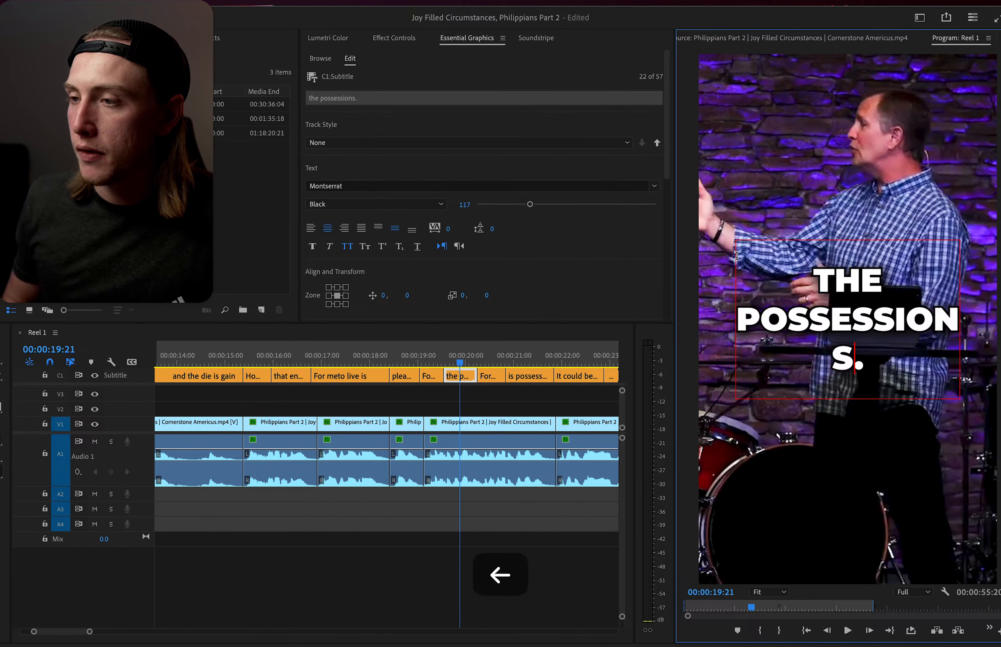
Shorten the caption "the possessions." to "possessions" by removing the period and the leading article.
{"action": "key", "text": "Delete"}
{"action": "key", "text": "Home"}
{"action": "key", "text": "Delete"}
{"action": "key", "text": "Delete"}
{"action": "key", "text": "Delete"}
{"action": "key", "text": "Delete"}
{"action": "key", "text": "Escape"}
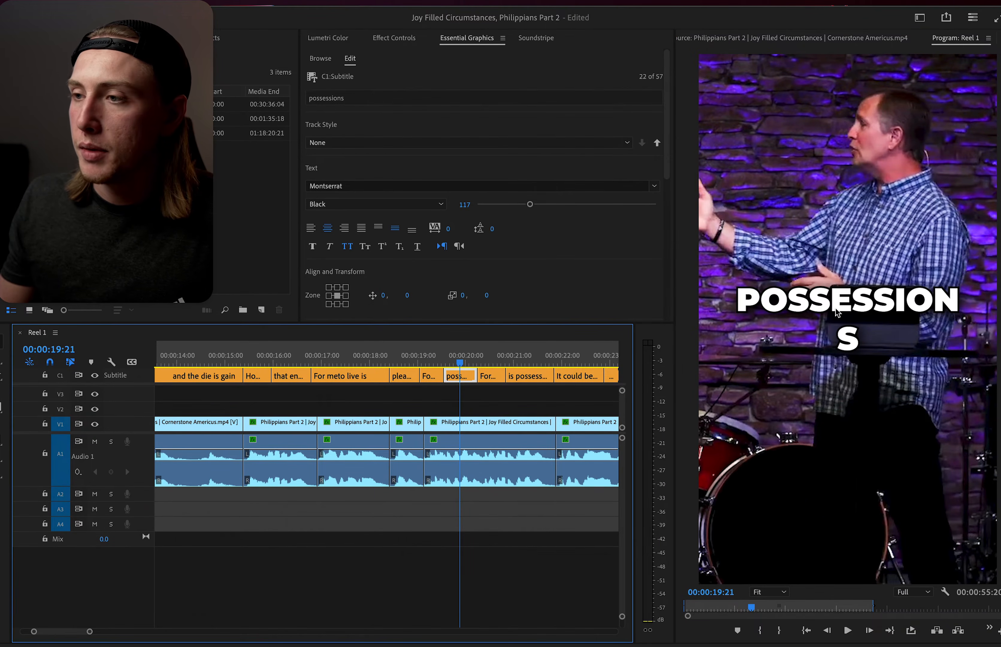
Widen the "possessions" caption's text box to fit the word on one line and add a question mark.
{"action": "left_click_drag", "start_coordinate": [746, 316], "coordinate": [725, 316]}
{"action": "double_click", "coordinate": [948, 316]}
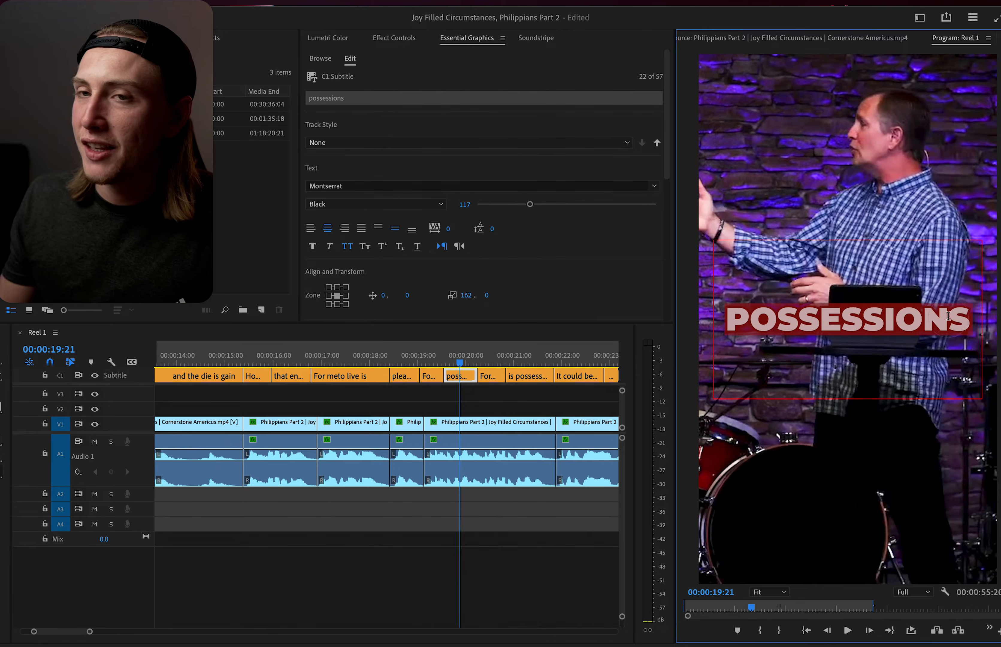
{"action": "left_click", "coordinate": [967, 318]}
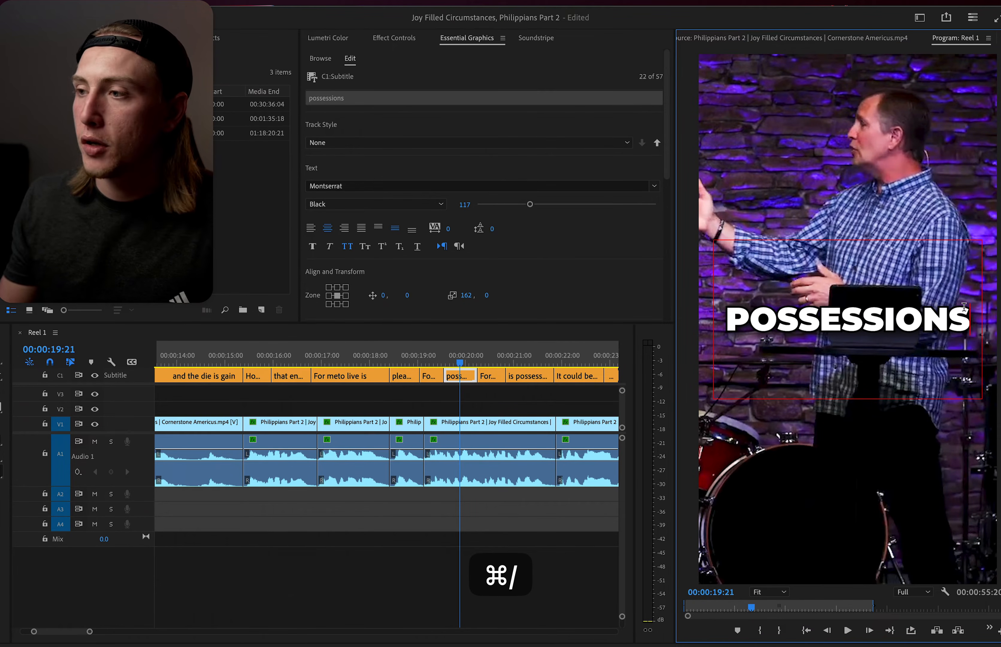
{"action": "type", "text": "?"}
Break the caption "For me to live" before "to live" and append "is" to its second line.
{"action": "left_click", "coordinate": [414, 361]}
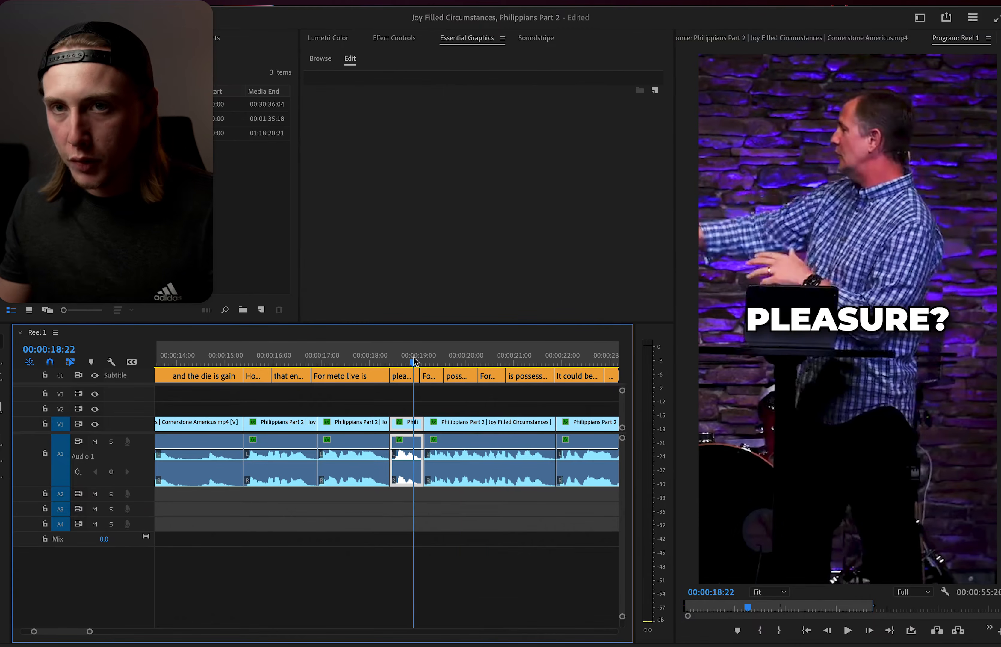
{"action": "key", "text": "space"}
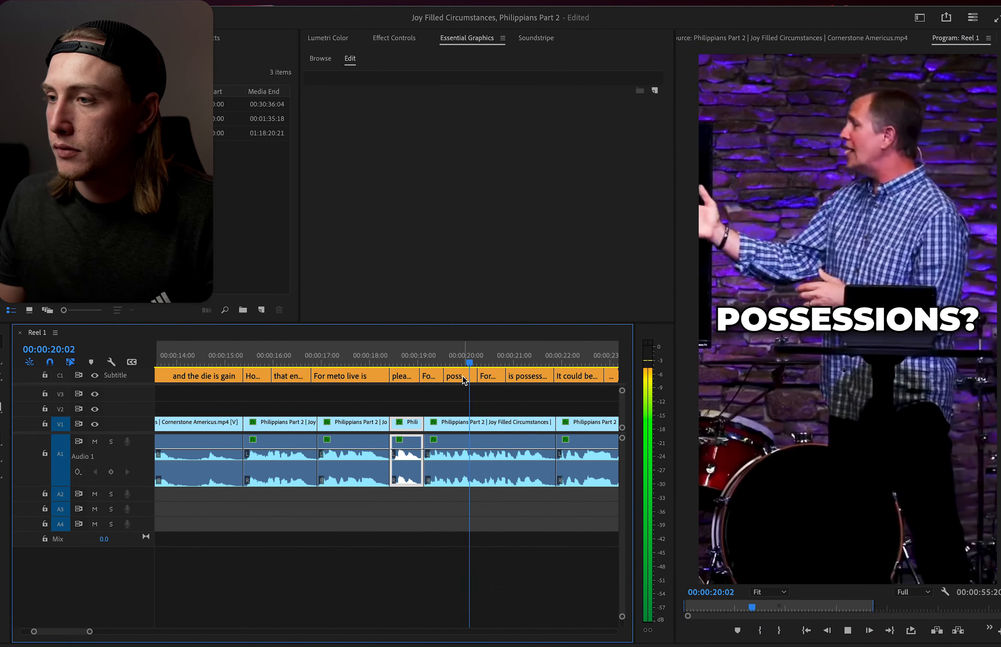
{"action": "key", "text": "space"}
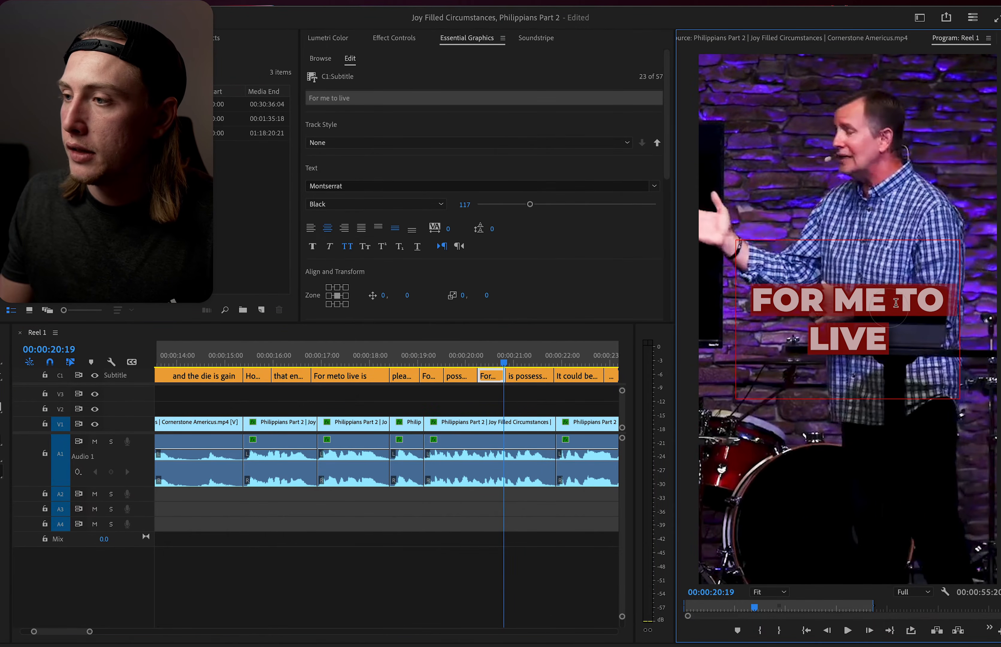
{"action": "key", "text": "space"}
{"action": "key", "text": "space"}
{"action": "left_click", "coordinate": [498, 360]}
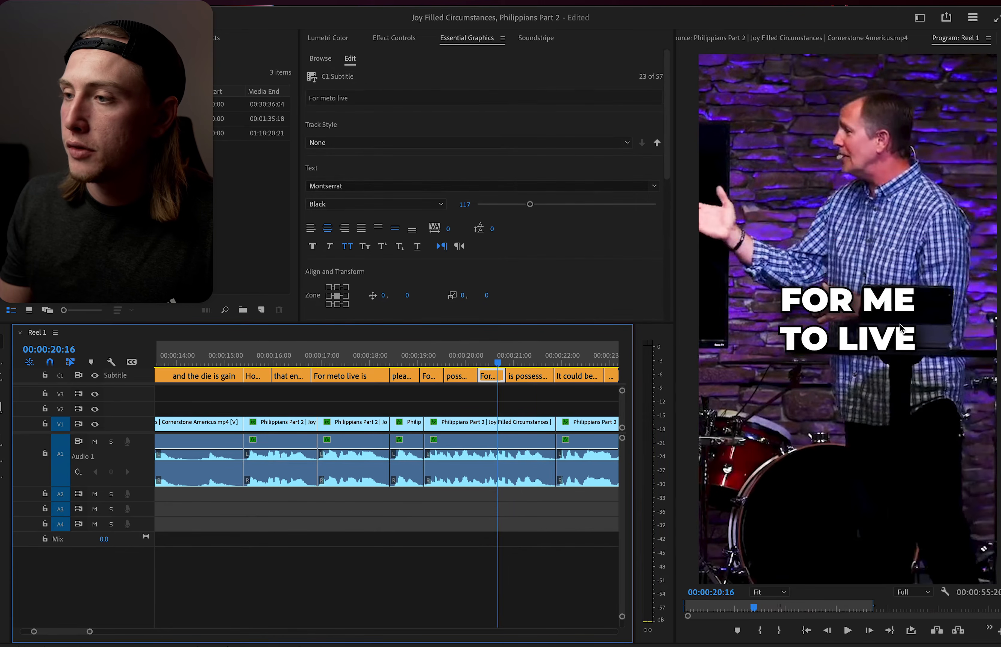
{"action": "double_click", "coordinate": [900, 338]}
{"action": "left_click", "coordinate": [917, 338]}
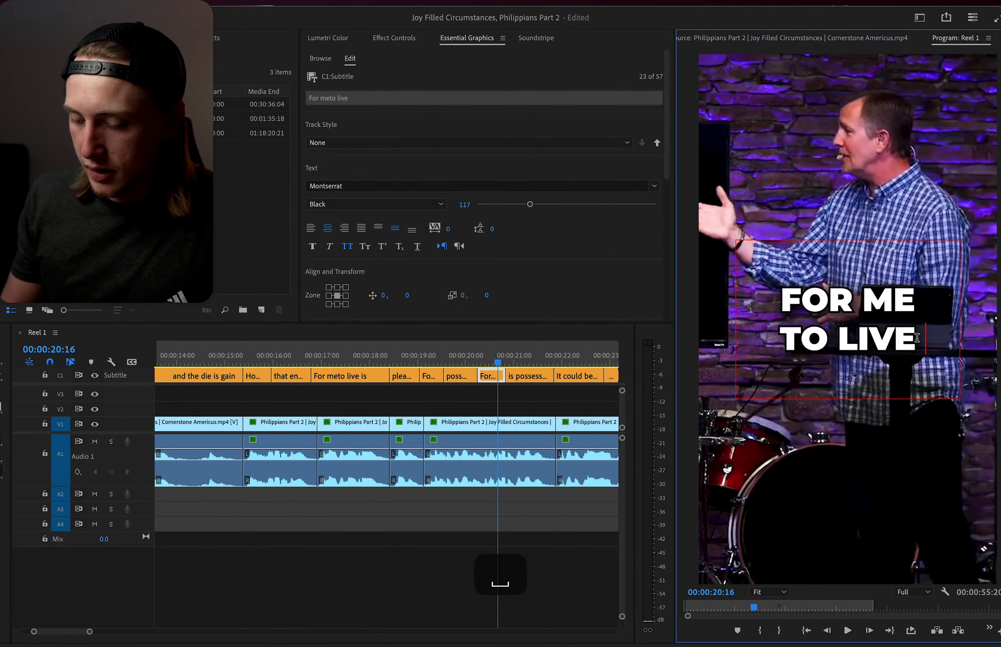
{"action": "type", "text": "is"}
{"action": "left_click", "coordinate": [491, 399]}
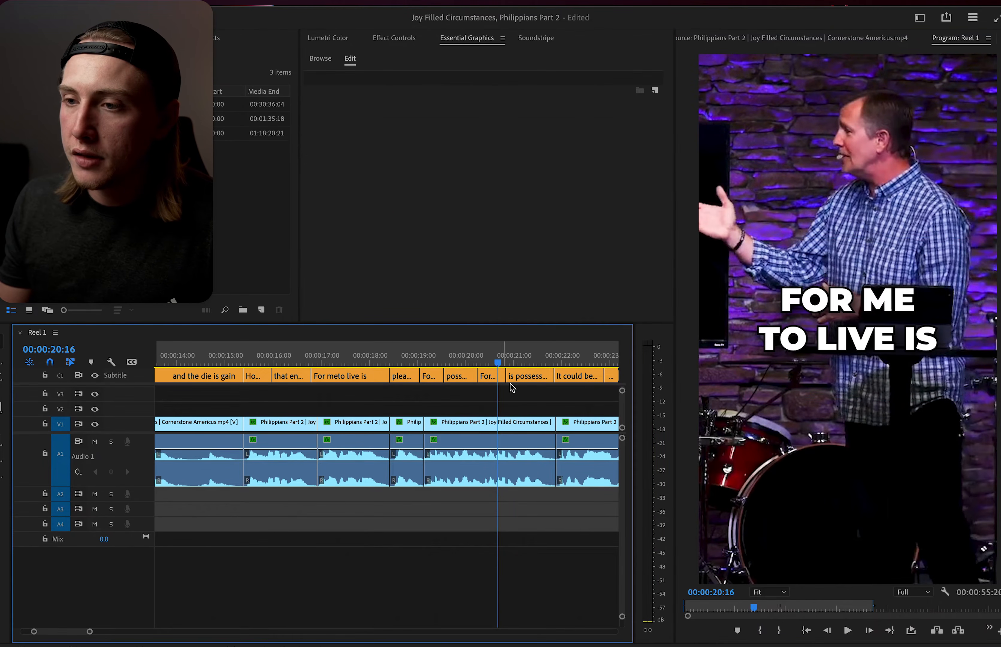
Start the "is possessions." caption at 00:00:21:01 and extend the preceding caption to meet it.
{"action": "key", "text": "space"}
{"action": "scroll", "coordinate": [521, 404], "scroll_direction": "up", "scroll_amount": 5}
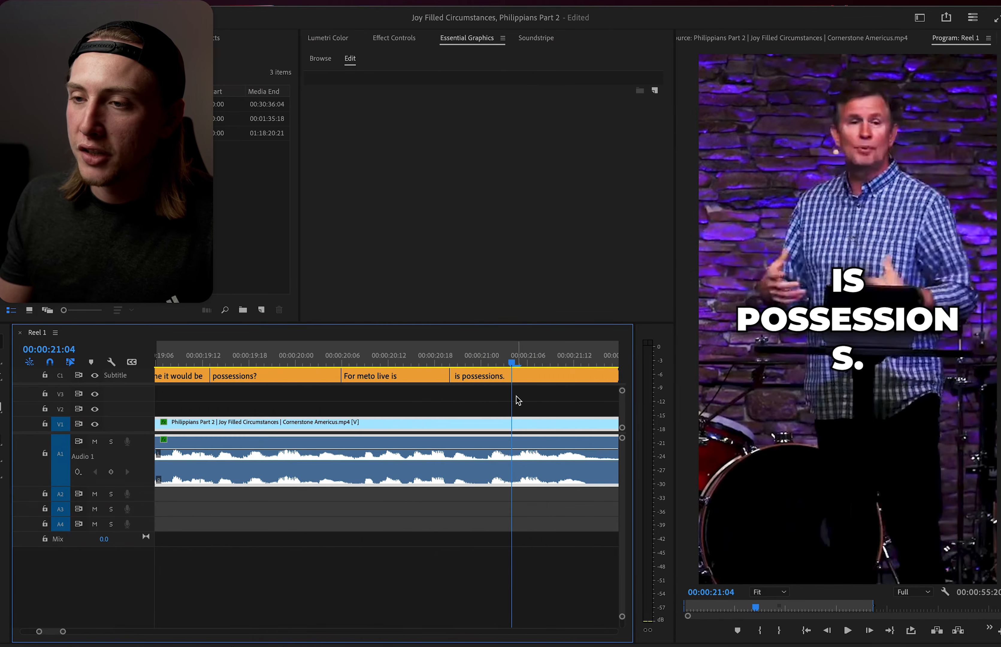
{"action": "left_click", "coordinate": [457, 363]}
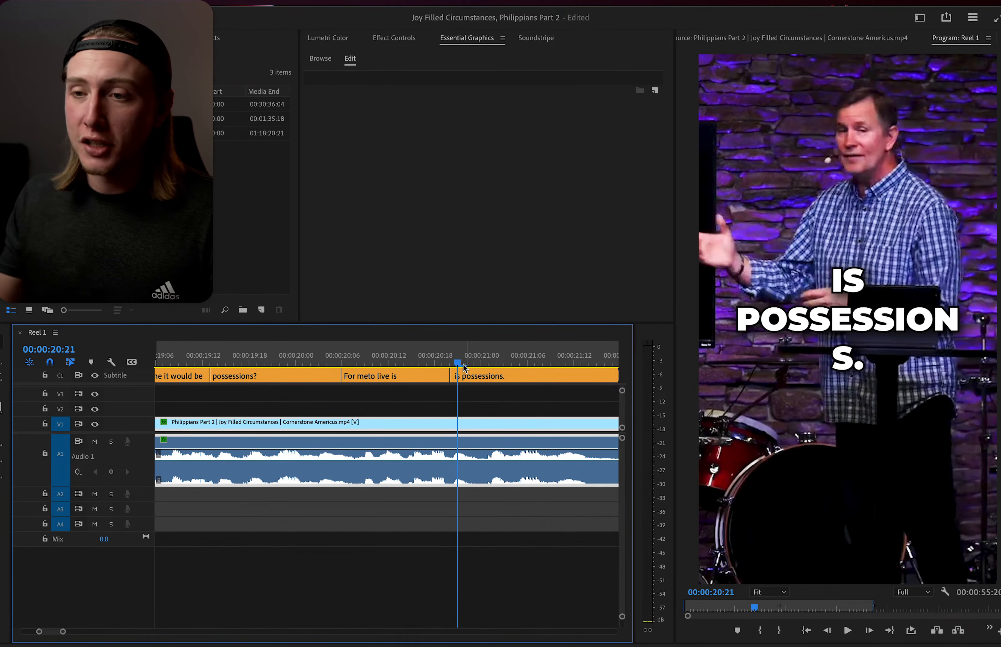
{"action": "key", "text": "space"}
{"action": "left_click", "coordinate": [492, 362]}
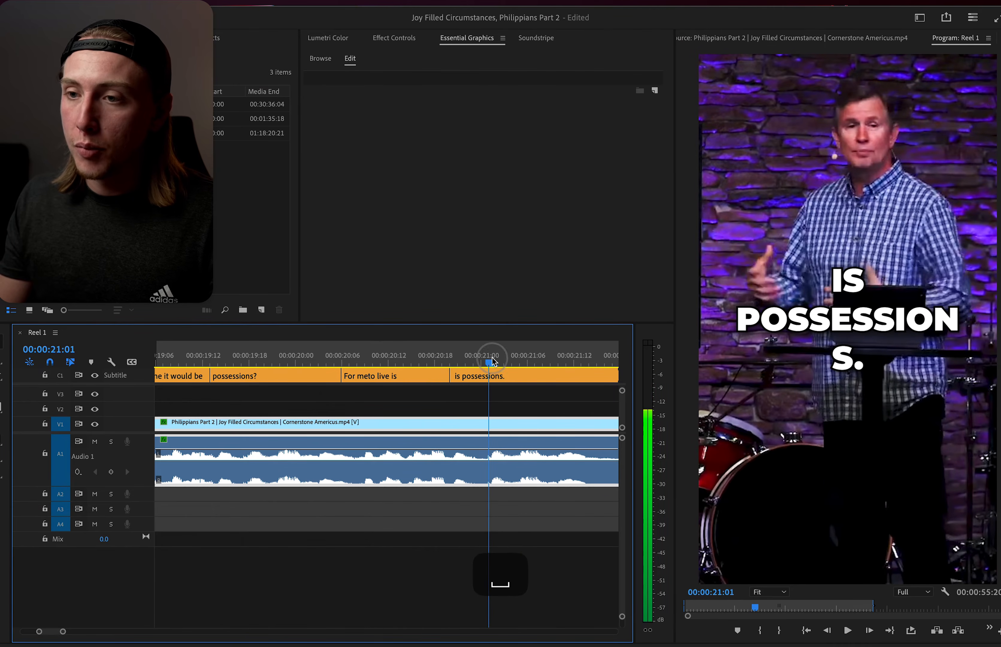
{"action": "left_click_drag", "start_coordinate": [453, 375], "coordinate": [489, 375]}
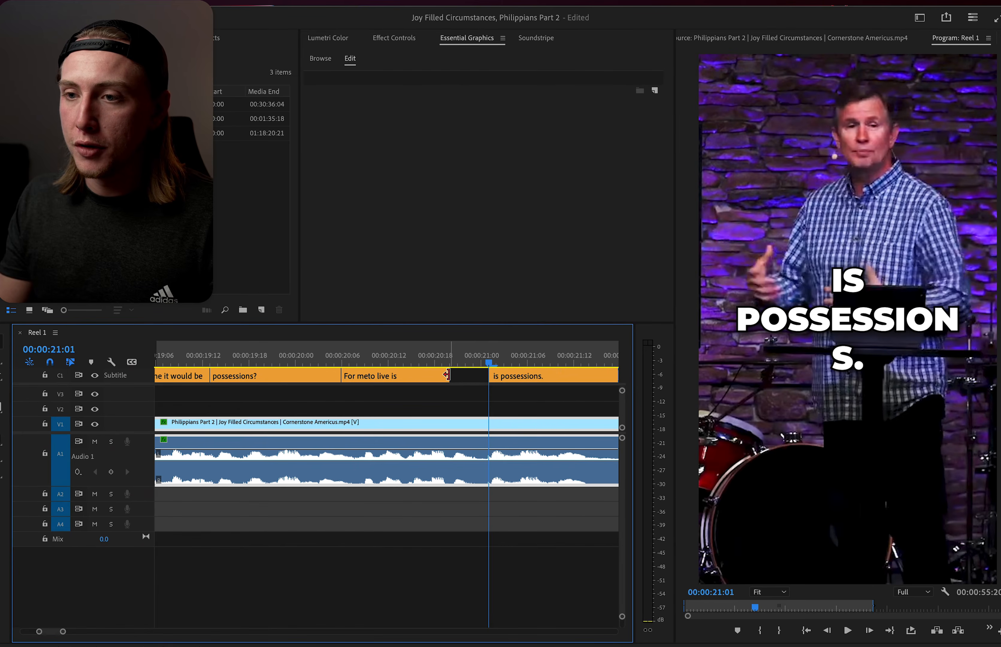
Change the caption "is possessions." to "possessions?" and widen its text box to fit the word on one line.
{"action": "left_click", "coordinate": [515, 375]}
{"action": "double_click", "coordinate": [870, 358]}
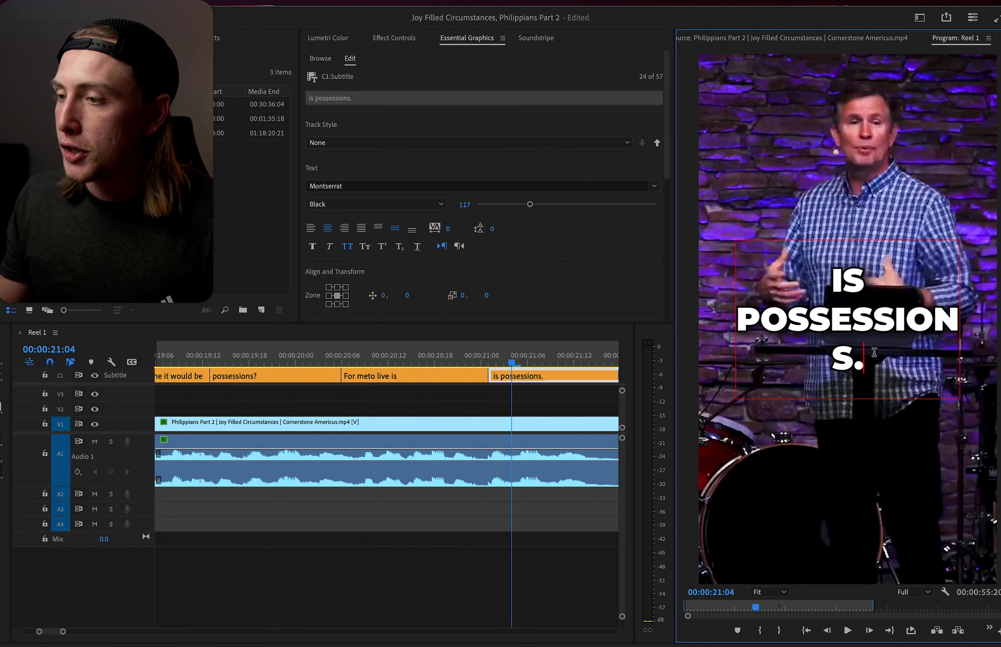
{"action": "key", "text": "BackSpace"}
{"action": "left_click", "coordinate": [743, 290]}
{"action": "key", "text": "Delete"}
{"action": "key", "text": "Delete"}
{"action": "key", "text": "Delete"}
{"action": "left_click", "coordinate": [880, 332]}
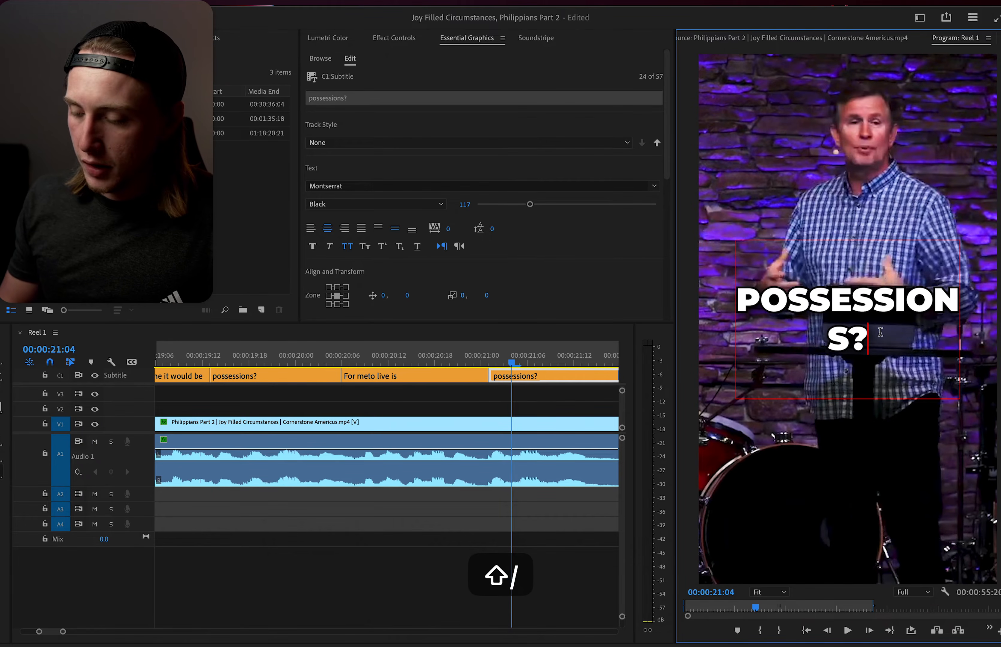
{"action": "type", "text": "?"}
{"action": "key", "text": "space"}
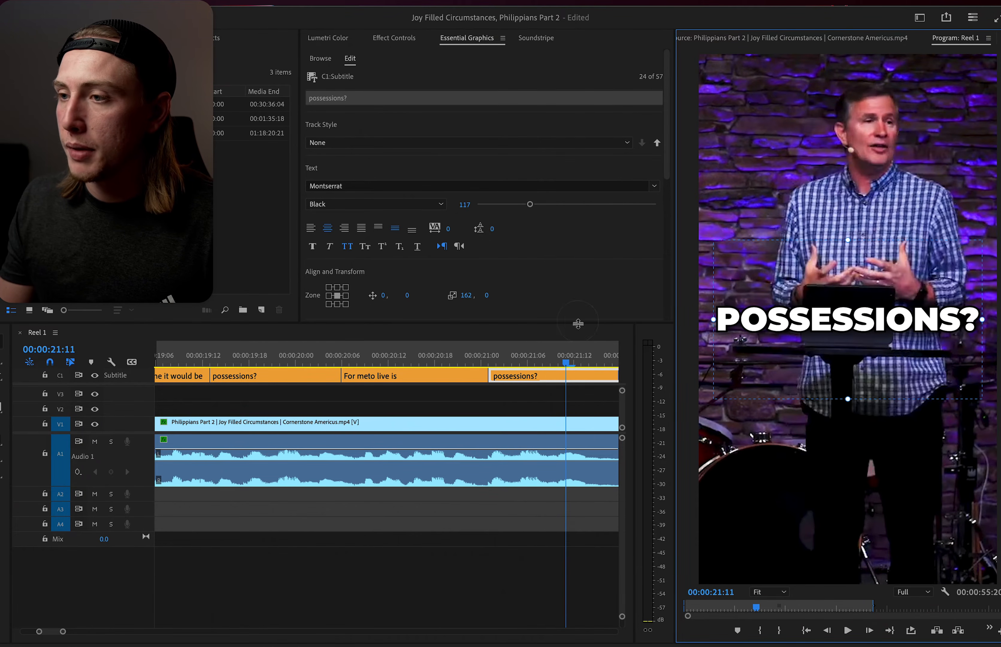
Remove the period from the "or popularity." caption.
{"action": "left_click", "coordinate": [535, 395]}
{"action": "scroll", "coordinate": [535, 395], "scroll_direction": "down", "scroll_amount": 5}
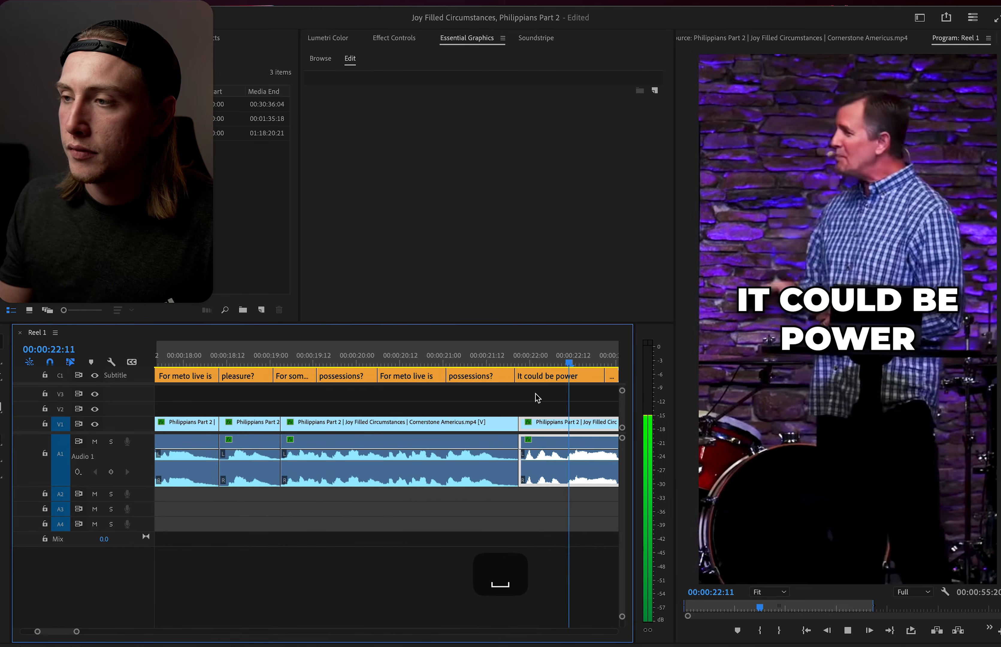
{"action": "scroll", "coordinate": [530, 393], "scroll_direction": "up", "scroll_amount": 3}
{"action": "left_click", "coordinate": [306, 364]}
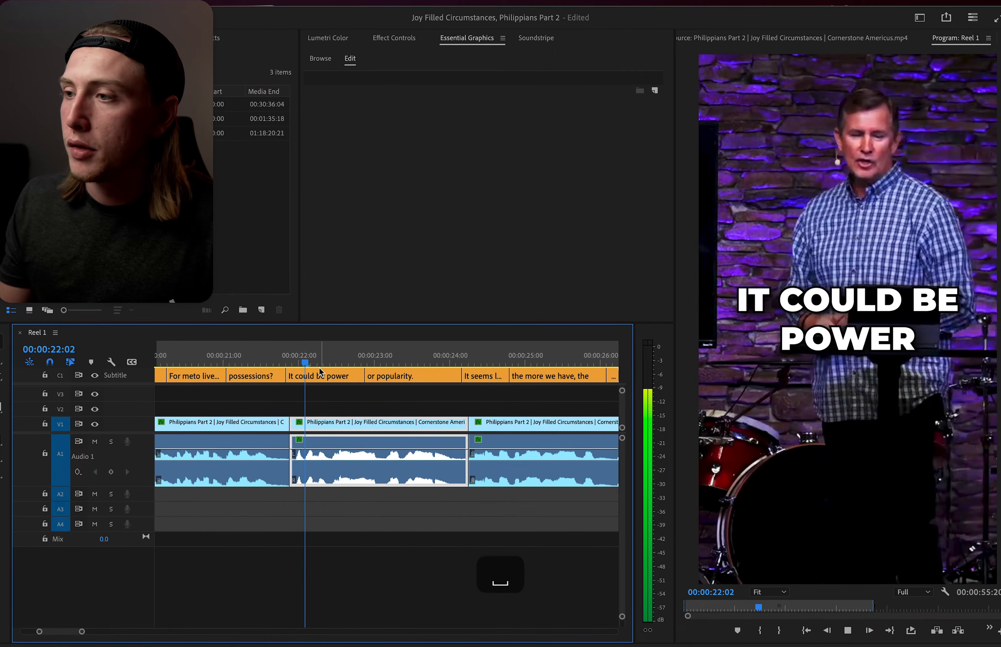
{"action": "left_click", "coordinate": [392, 376]}
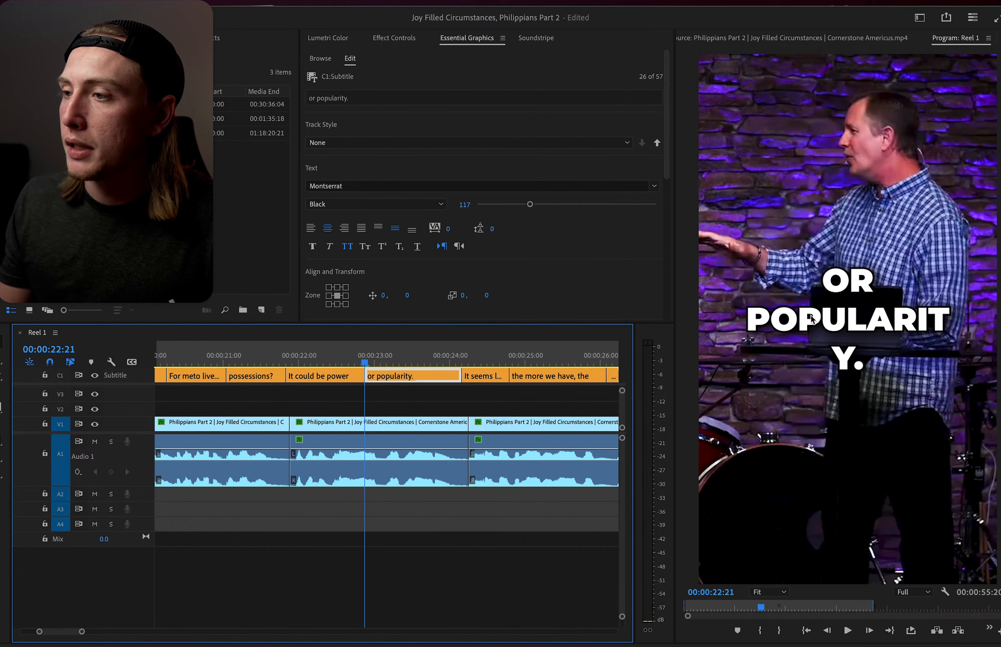
{"action": "left_click", "coordinate": [511, 393]}
{"action": "left_click", "coordinate": [430, 381]}
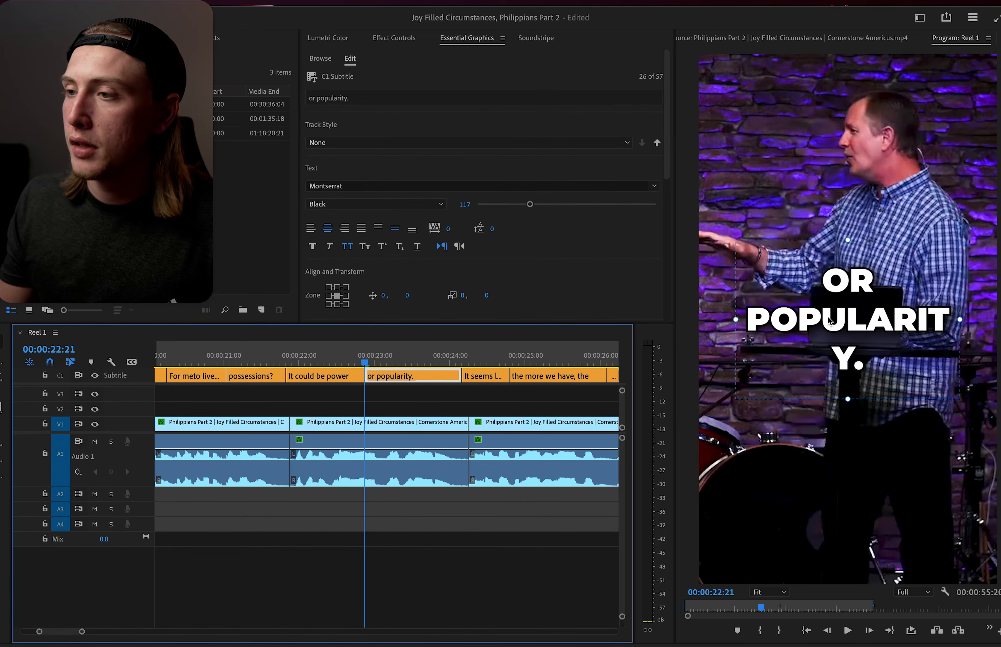
{"action": "left_click", "coordinate": [717, 336]}
{"action": "key", "text": "Up"}
Remove the comma after "have" in the caption "the more we have, the".
{"action": "key", "text": "space"}
{"action": "key", "text": "minus"}
{"action": "key", "text": "minus"}
{"action": "key", "text": "minus"}
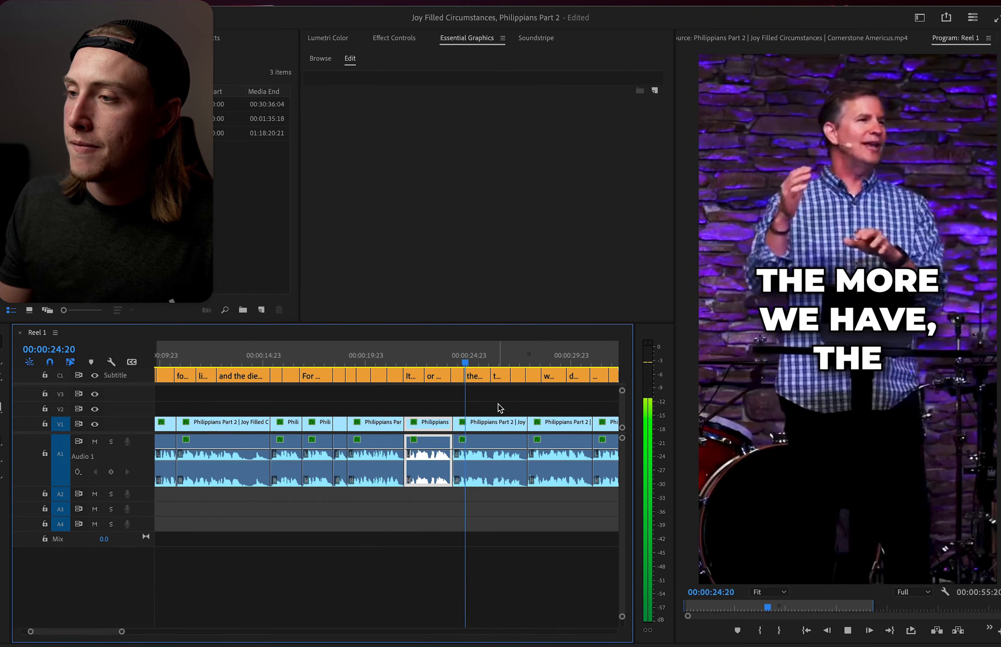
{"action": "key", "text": "space"}
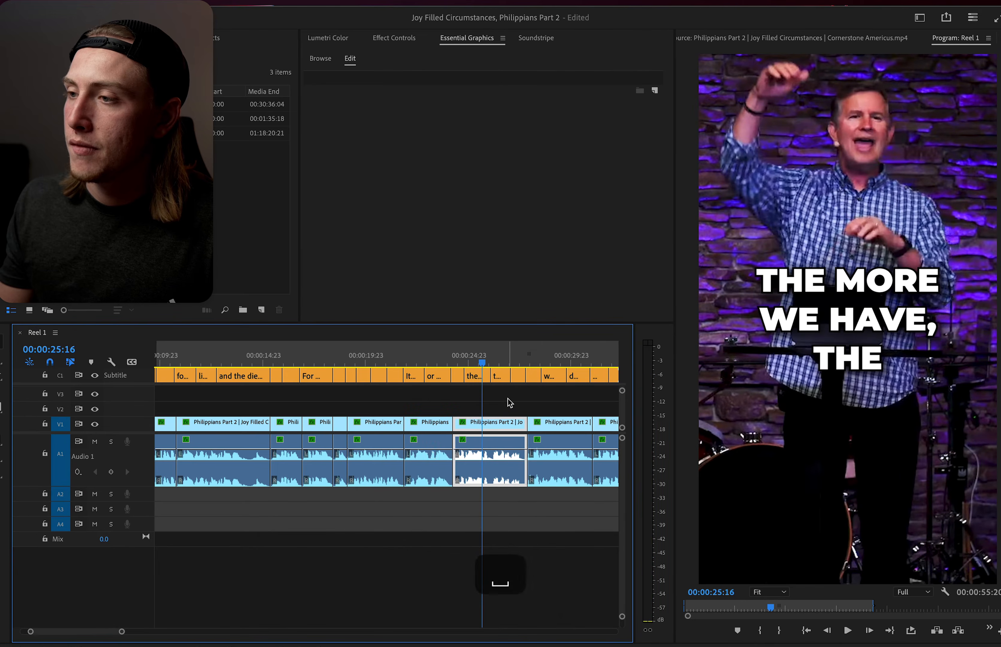
{"action": "left_click", "coordinate": [475, 378]}
{"action": "left_click", "coordinate": [941, 325]}
{"action": "key", "text": "BackSpace"}
Delete the trailing word "the" so the caption reads "the more we have".
{"action": "key", "text": "equal"}
{"action": "key", "text": "space"}
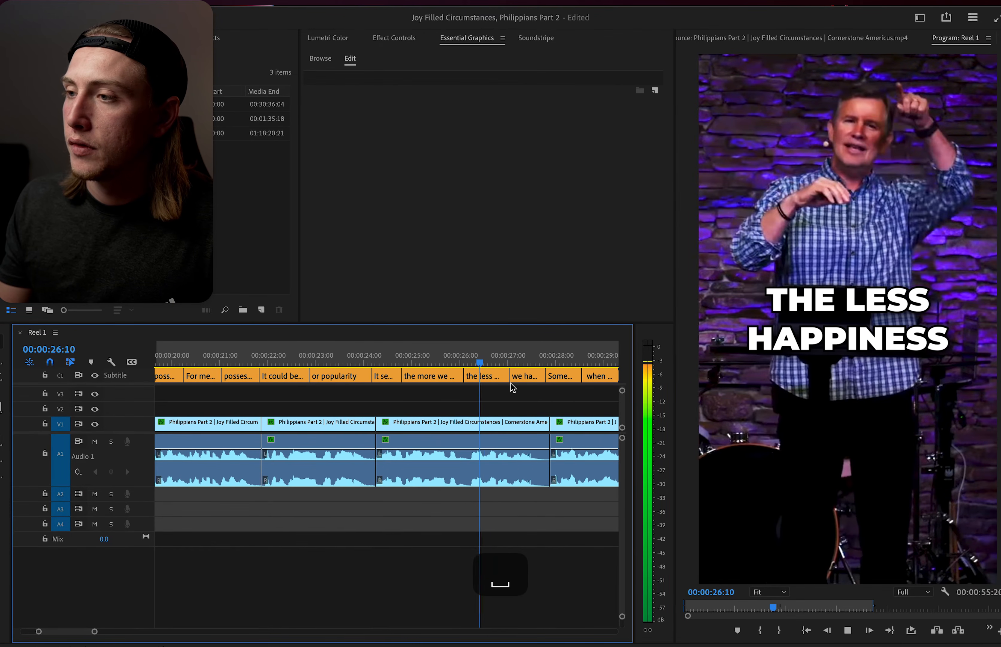
{"action": "left_click", "coordinate": [445, 381]}
{"action": "double_click", "coordinate": [890, 366]}
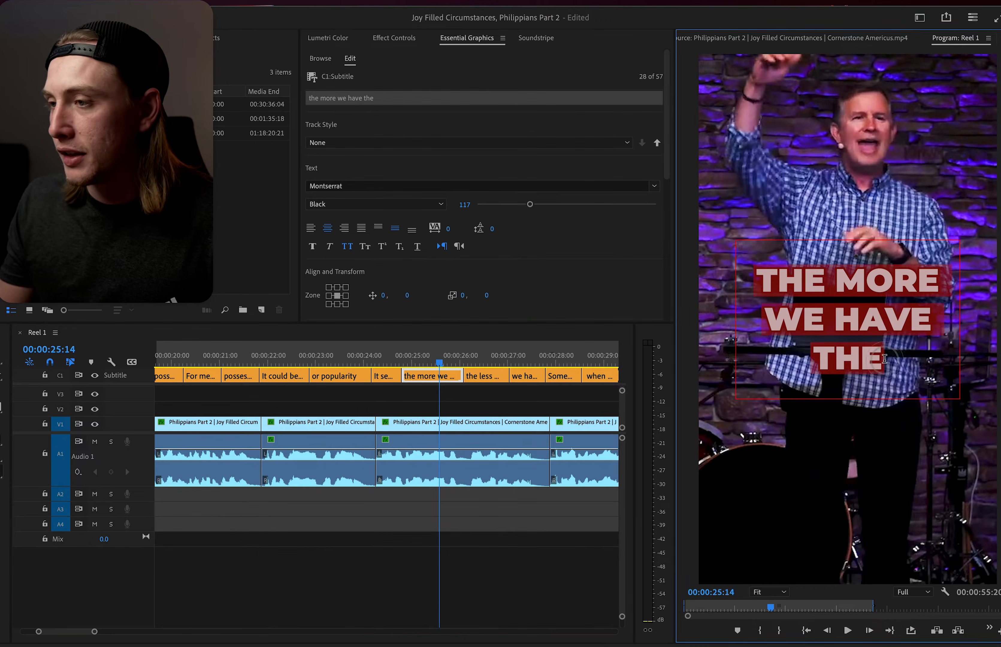
{"action": "key", "text": "BackSpace"}
{"action": "key", "text": "BackSpace"}
{"action": "left_click", "coordinate": [469, 405]}
Remove the period from the "we have." caption.
{"action": "key", "text": "space"}
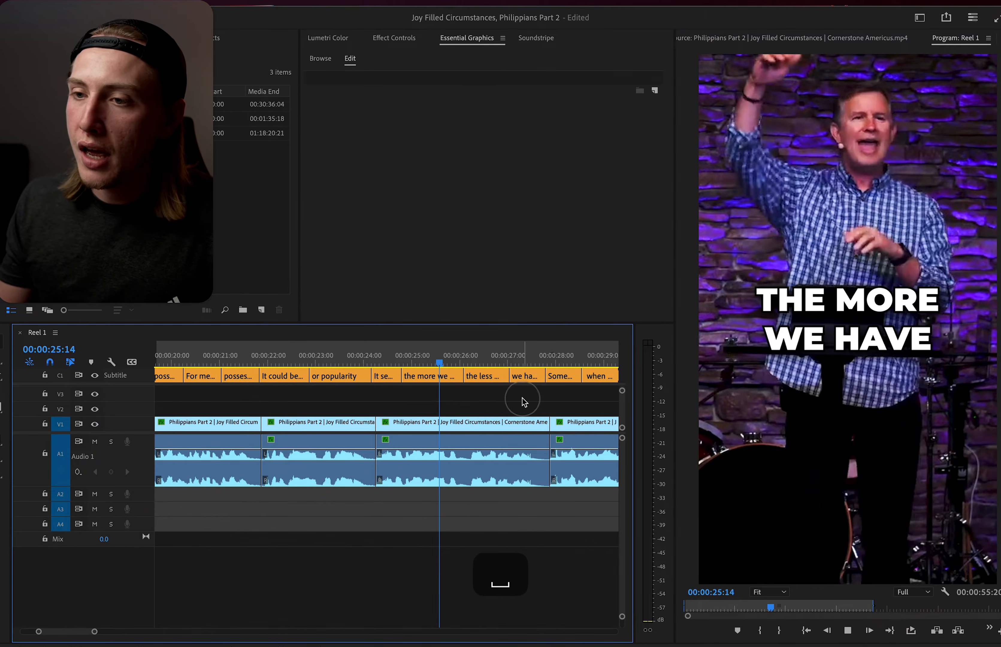
{"action": "key", "text": "equal"}
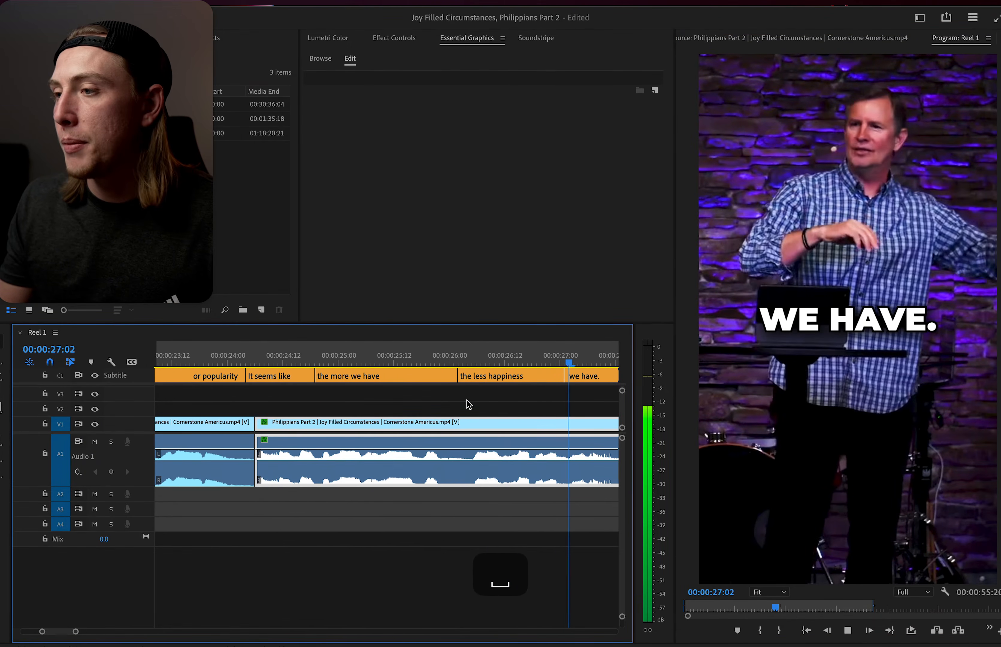
{"action": "key", "text": "minus"}
{"action": "key", "text": "minus"}
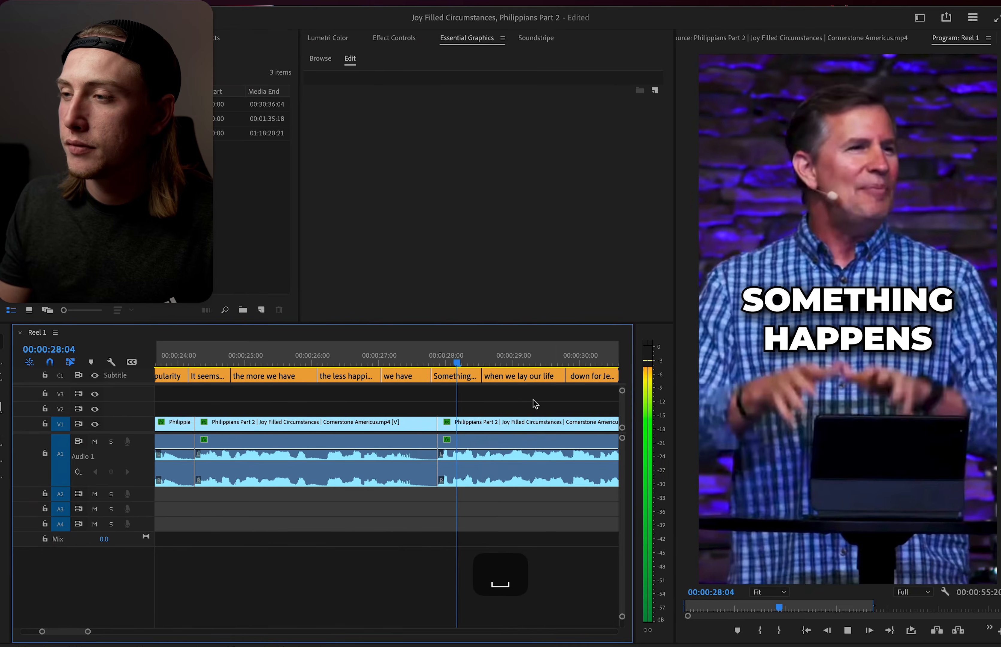
Remove the period from the "down for Jesus." caption.
{"action": "key", "text": "minus"}
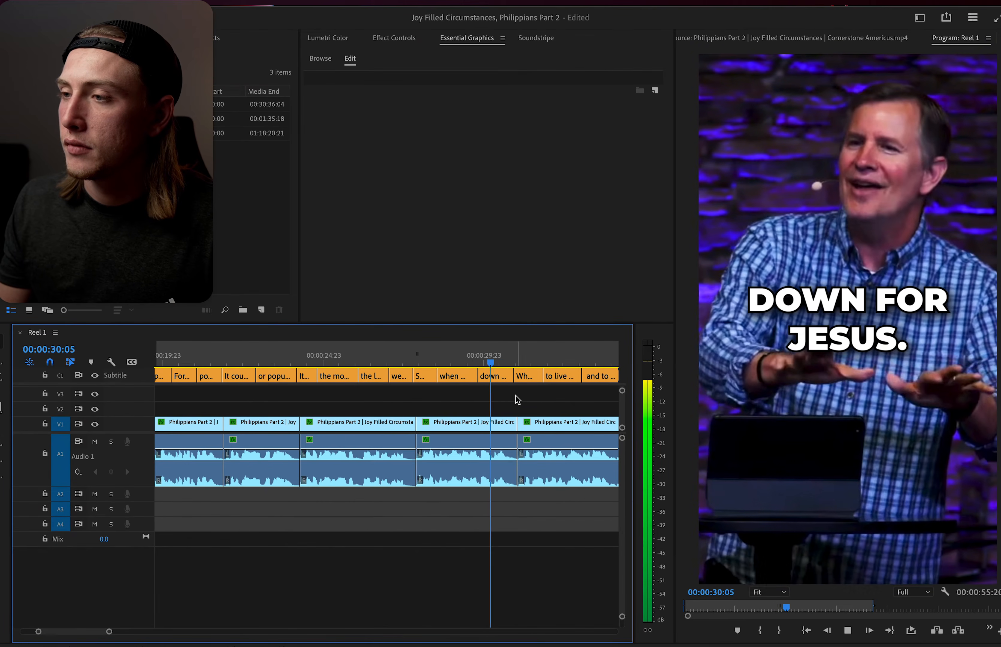
{"action": "left_click", "coordinate": [502, 471]}
{"action": "double_click", "coordinate": [916, 341]}
{"action": "left_click", "coordinate": [585, 391]}
Replay the captions from "When for to me" and remove the period from "and to die is gain.".
{"action": "key", "text": "space"}
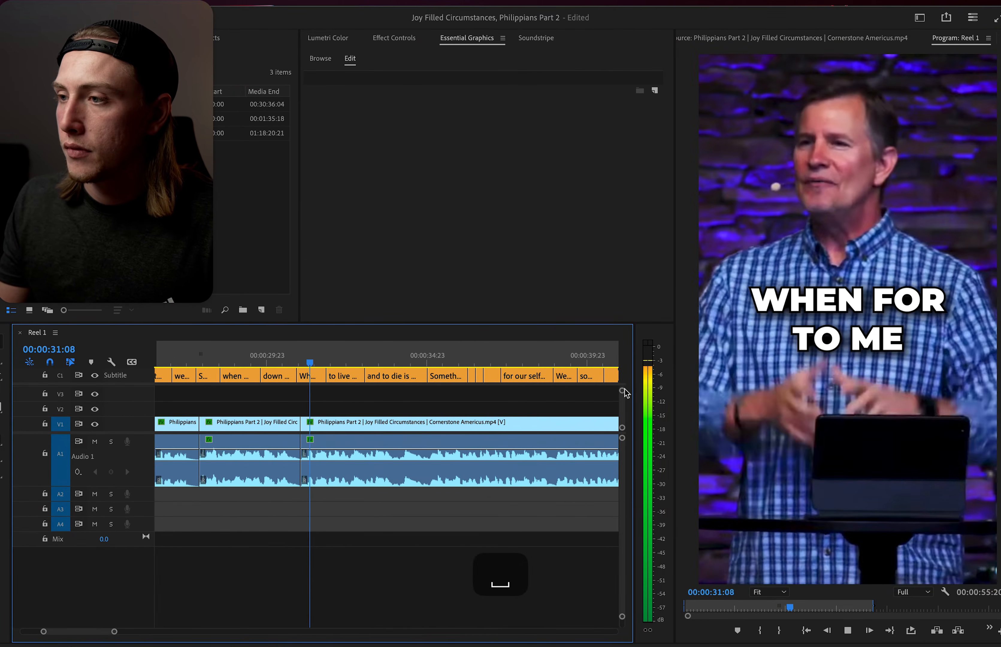
{"action": "left_click", "coordinate": [292, 363]}
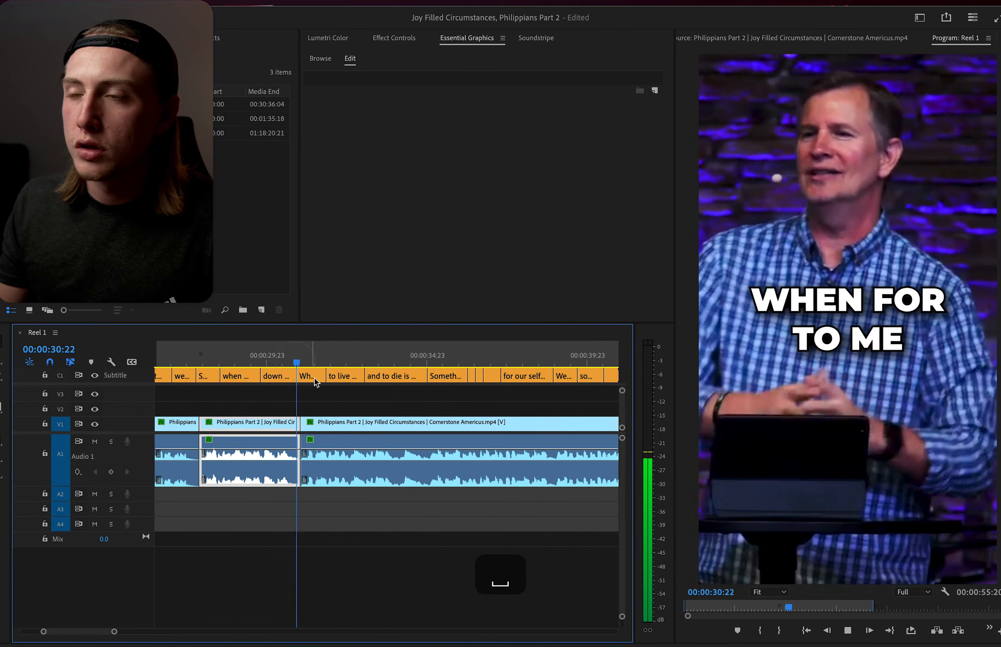
{"action": "key", "text": "space"}
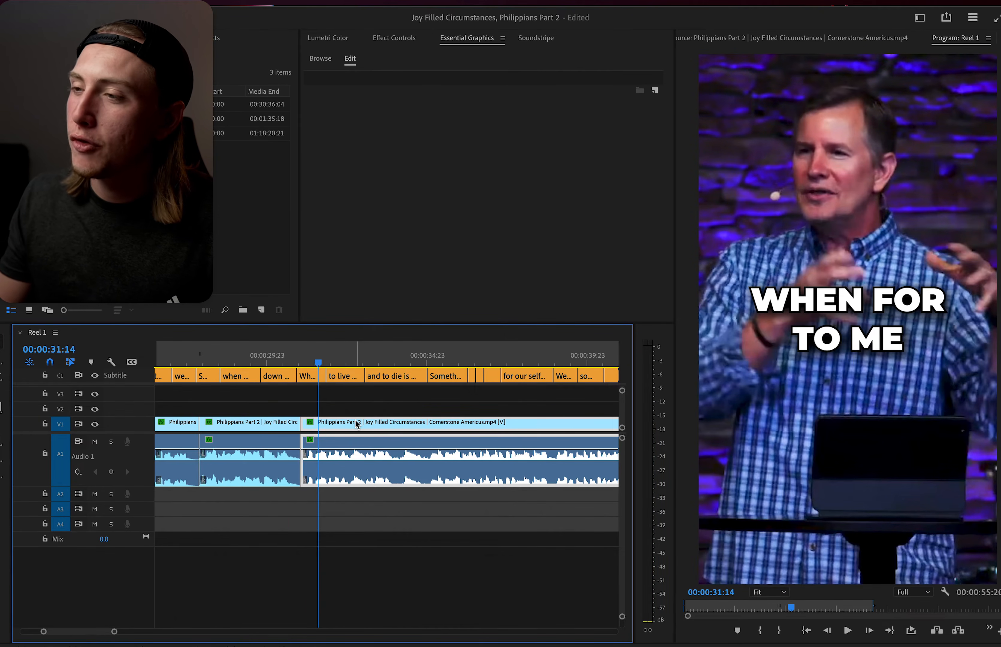
{"action": "key", "text": "space"}
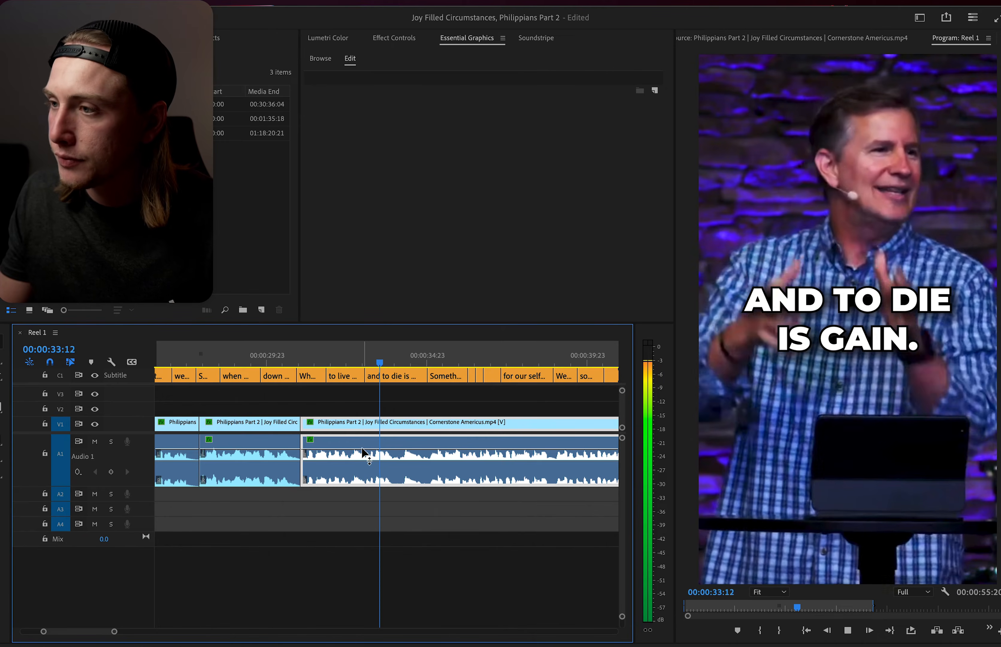
{"action": "key", "text": "space"}
{"action": "left_click", "coordinate": [414, 376]}
{"action": "left_click", "coordinate": [417, 390]}
Change the "Something happens" caption to "Something happens in us" and widen its text box to 162.
{"action": "key", "text": "space"}
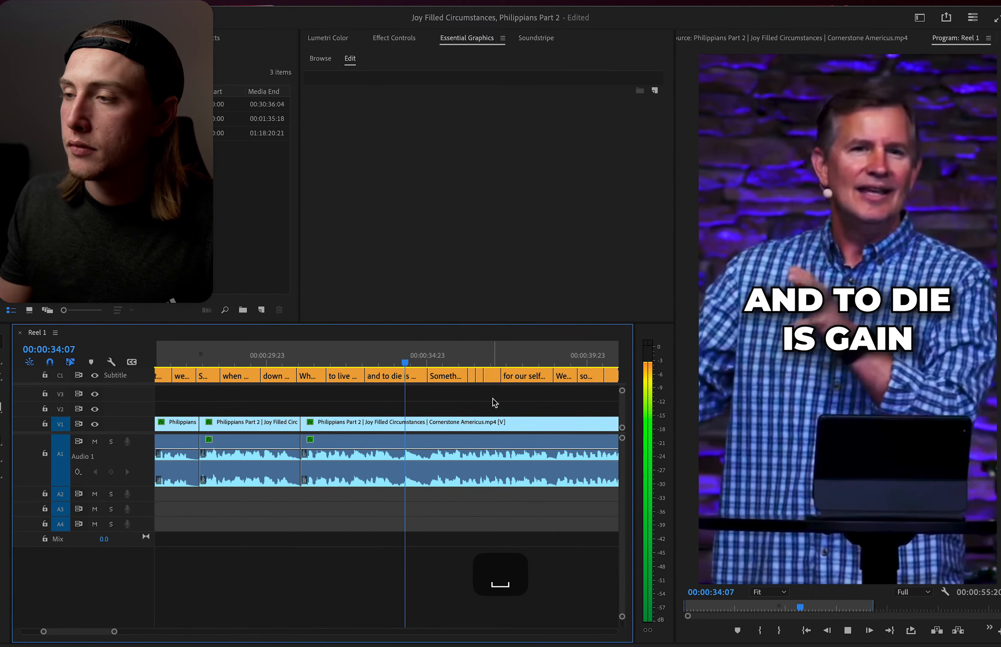
{"action": "key", "text": "="}
{"action": "key", "text": "="}
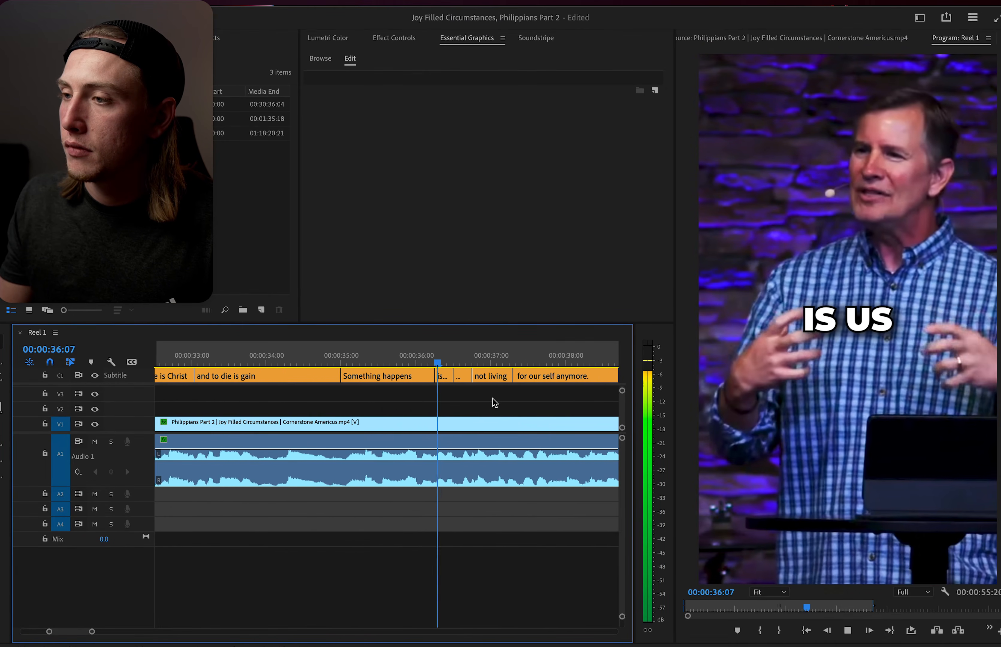
{"action": "key", "text": "space"}
{"action": "left_click", "coordinate": [399, 364]}
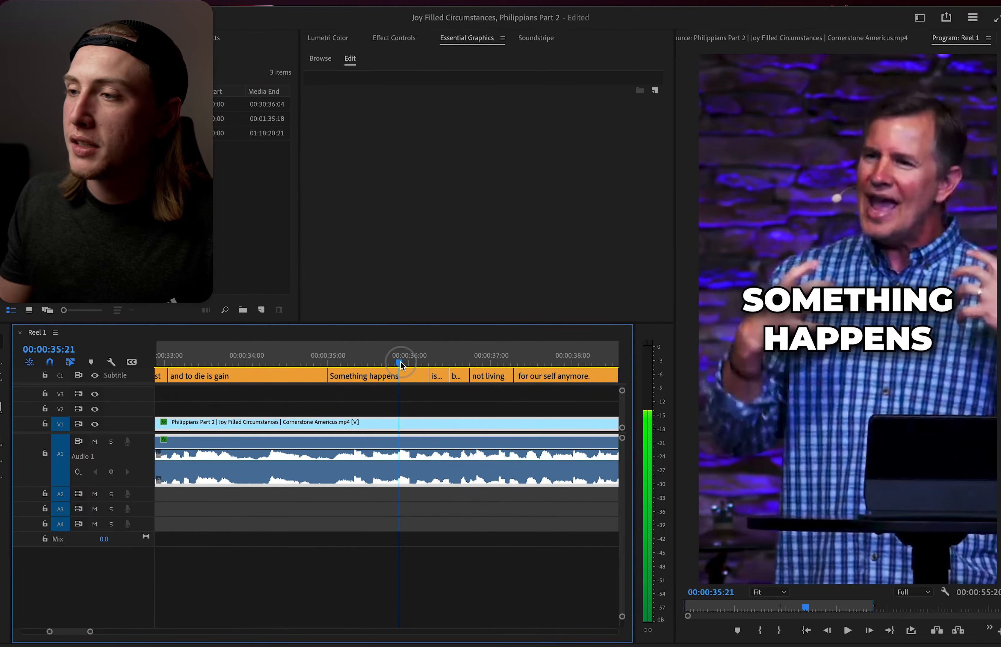
{"action": "double_click", "coordinate": [860, 344]}
{"action": "left_click", "coordinate": [938, 340]}
{"action": "type", "text": "in us"}
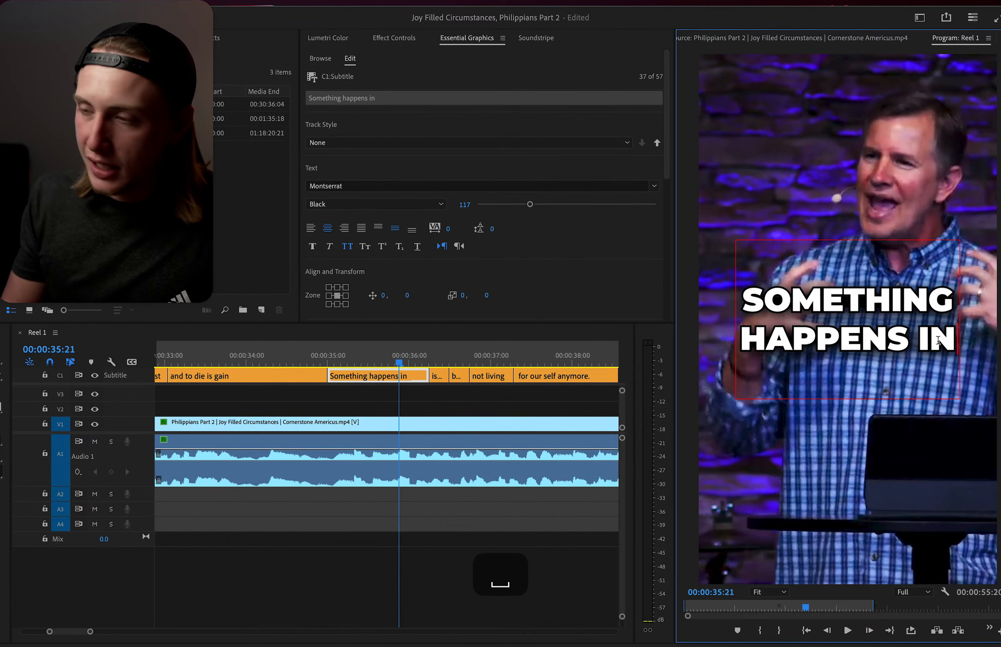
{"action": "key", "text": "Escape"}
{"action": "left_click", "coordinate": [541, 398]}
{"action": "left_click", "coordinate": [876, 328]}
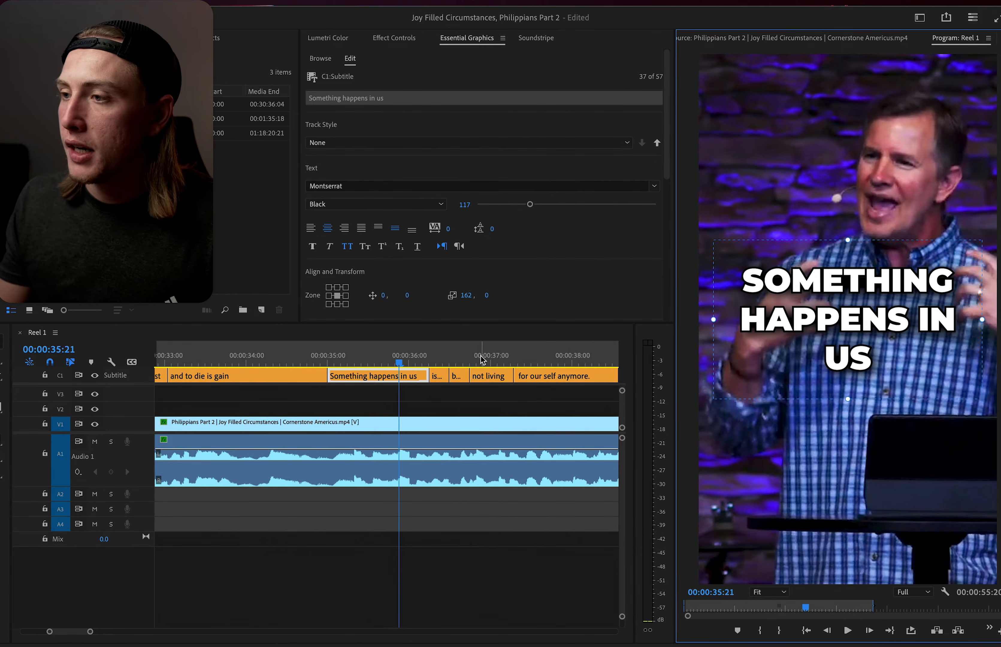
Disable the "Something happens in us" caption.
{"action": "scroll", "coordinate": [426, 379], "scroll_direction": "down", "scroll_amount": 1}
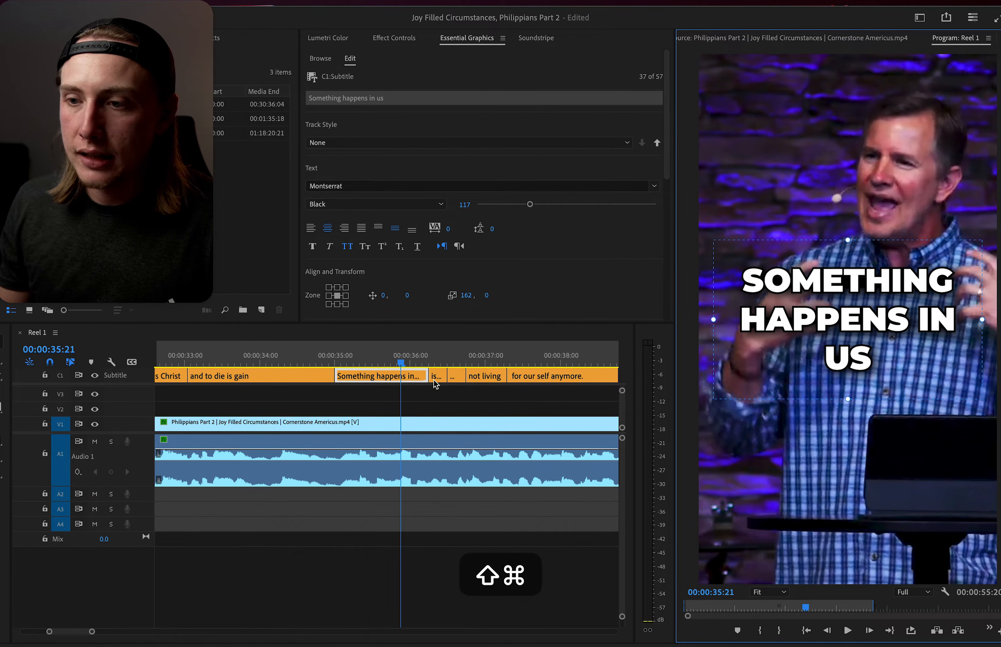
{"action": "key", "text": "shift+super+e"}
{"action": "scroll", "coordinate": [429, 391], "scroll_direction": "down", "scroll_amount": 1}
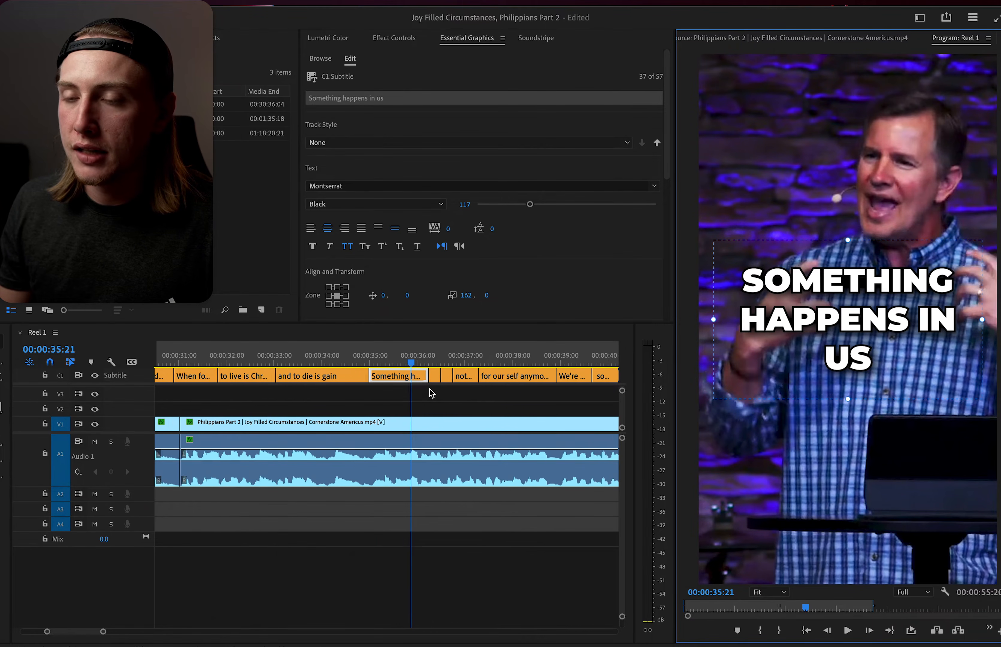
Replay the section from "Something happens in us" to "not living" to check the caption timing against the speech.
{"action": "left_click", "coordinate": [425, 370]}
{"action": "key", "text": "space"}
{"action": "key", "text": "space"}
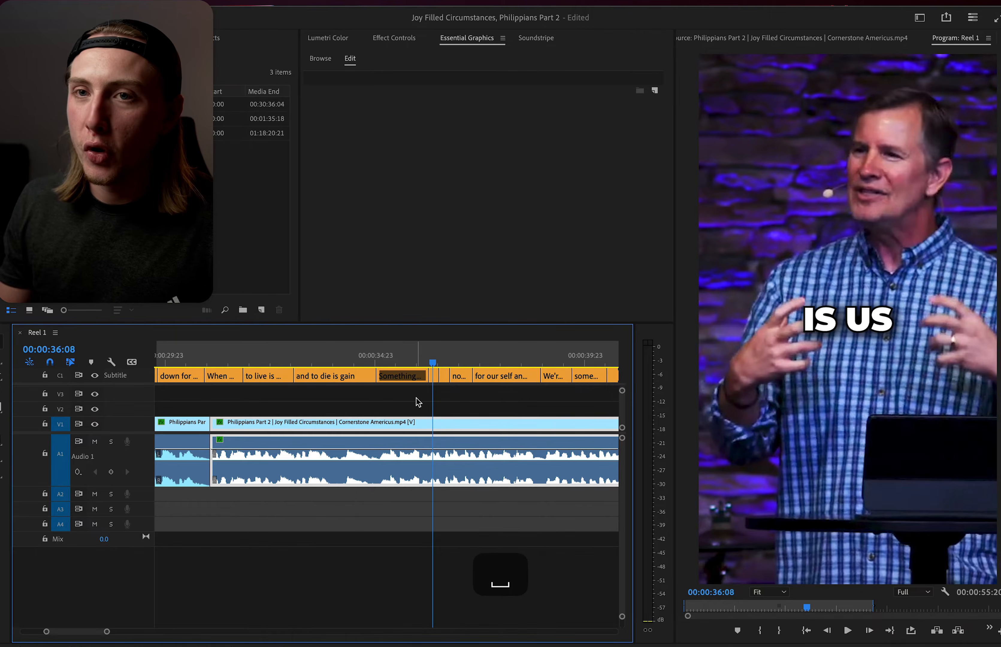
{"action": "scroll", "coordinate": [382, 385], "scroll_direction": "up", "scroll_amount": 2}
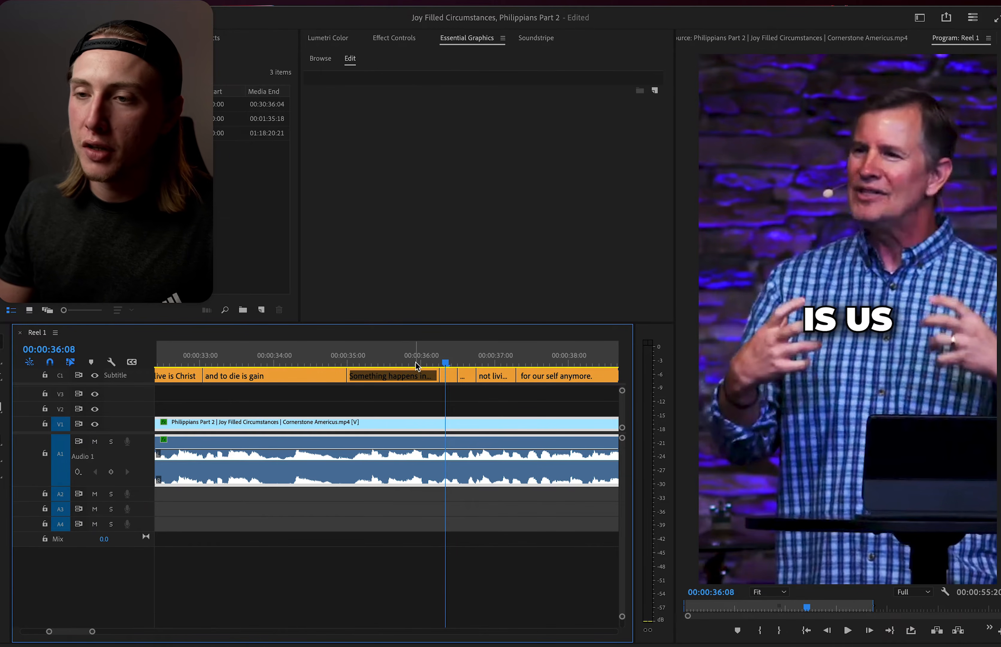
{"action": "key", "text": "space"}
{"action": "scroll", "coordinate": [370, 362], "scroll_direction": "up", "scroll_amount": 1}
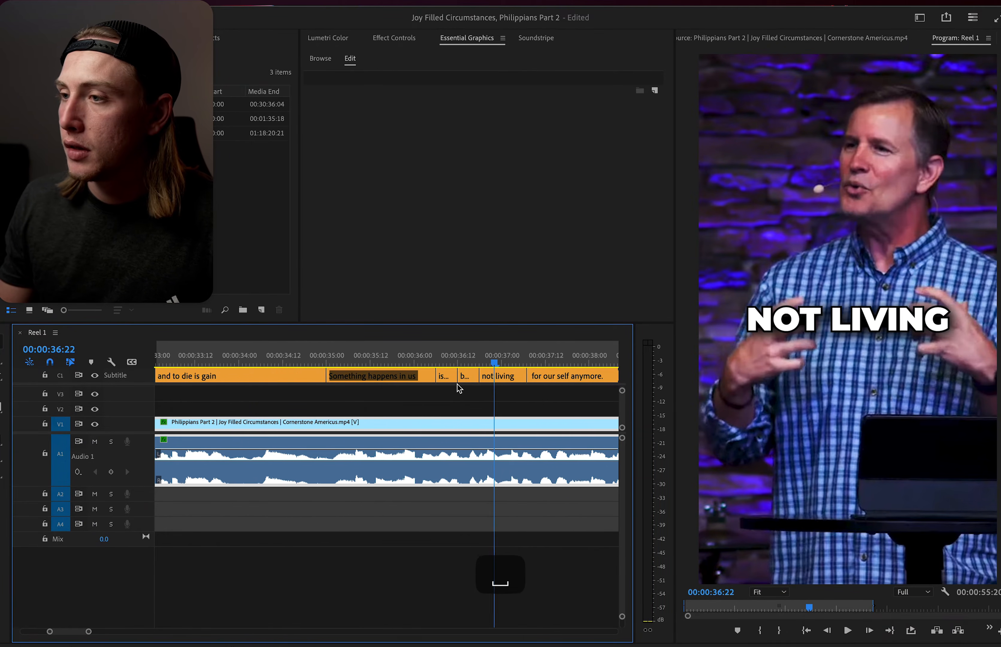
{"action": "left_click", "coordinate": [369, 361]}
{"action": "scroll", "coordinate": [390, 370], "scroll_direction": "down", "scroll_amount": 2}
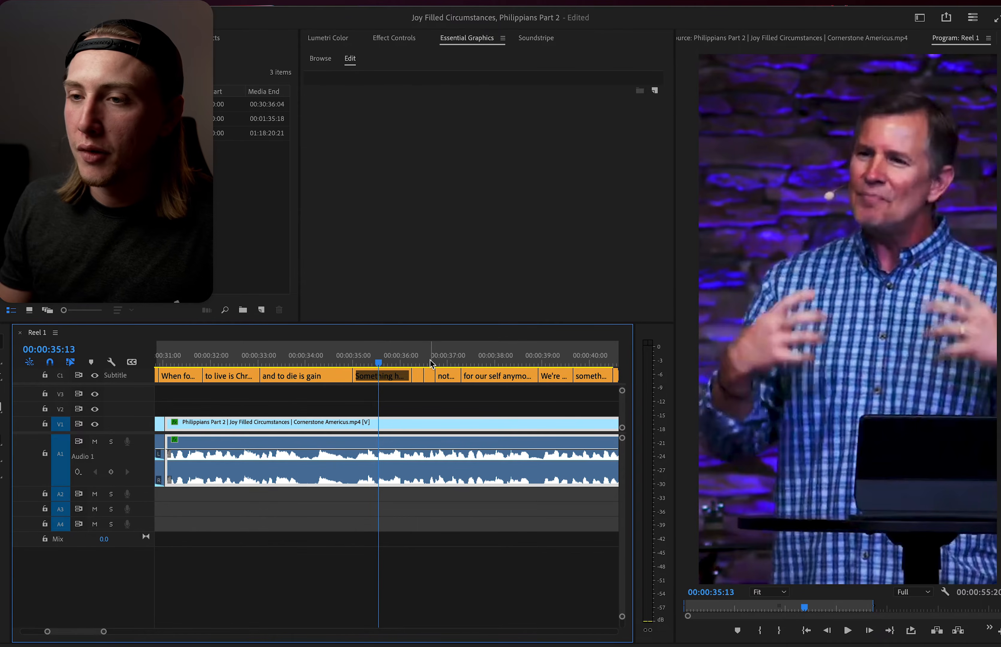
{"action": "key", "text": "space"}
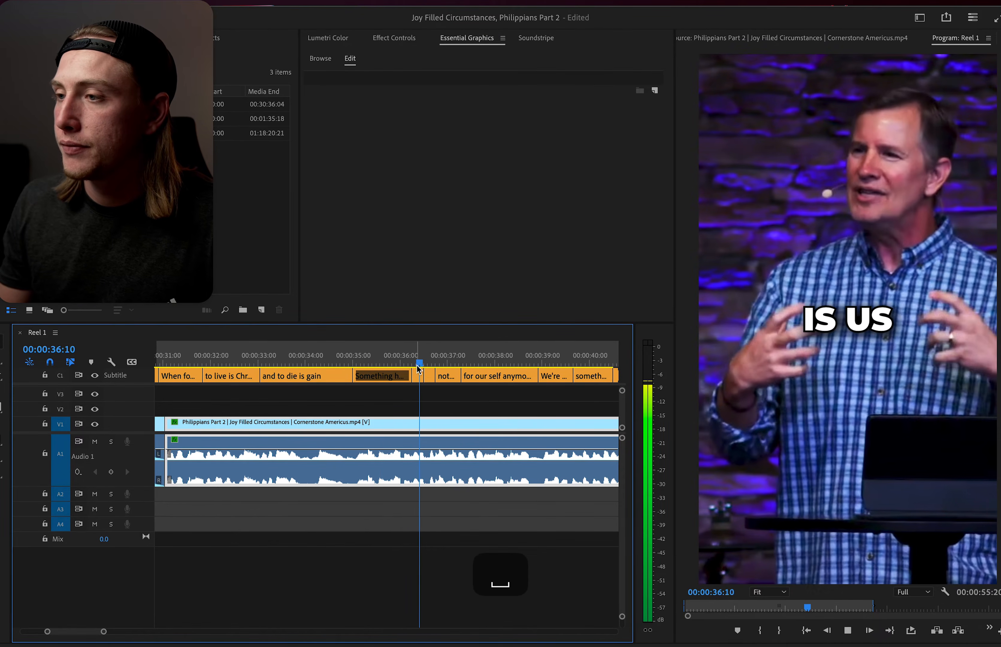
{"action": "key", "text": "space"}
Delete the redundant "is us" caption, extend "Something happens in us" to the start of "because we're", and replay the section.
{"action": "scroll", "coordinate": [420, 377], "scroll_direction": "up", "scroll_amount": 3}
{"action": "left_click", "coordinate": [416, 377]}
{"action": "key", "text": "BackSpace"}
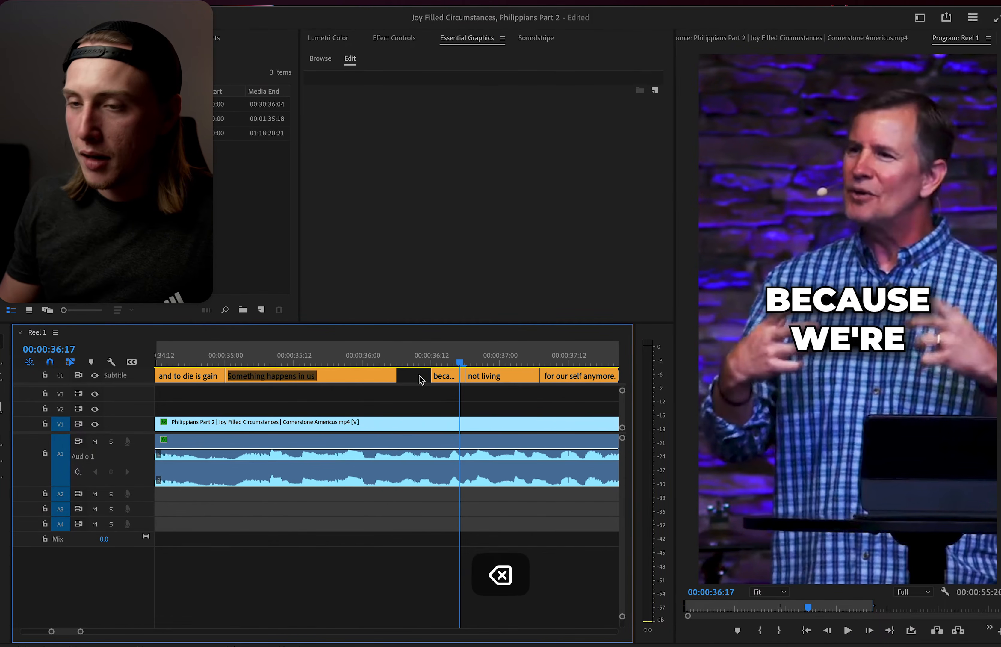
{"action": "left_click_drag", "start_coordinate": [396, 376], "coordinate": [463, 369]}
{"action": "left_click", "coordinate": [436, 363]}
{"action": "key", "text": "space"}
{"action": "left_click", "coordinate": [442, 362]}
{"action": "key", "text": "space"}
{"action": "key", "text": "space"}
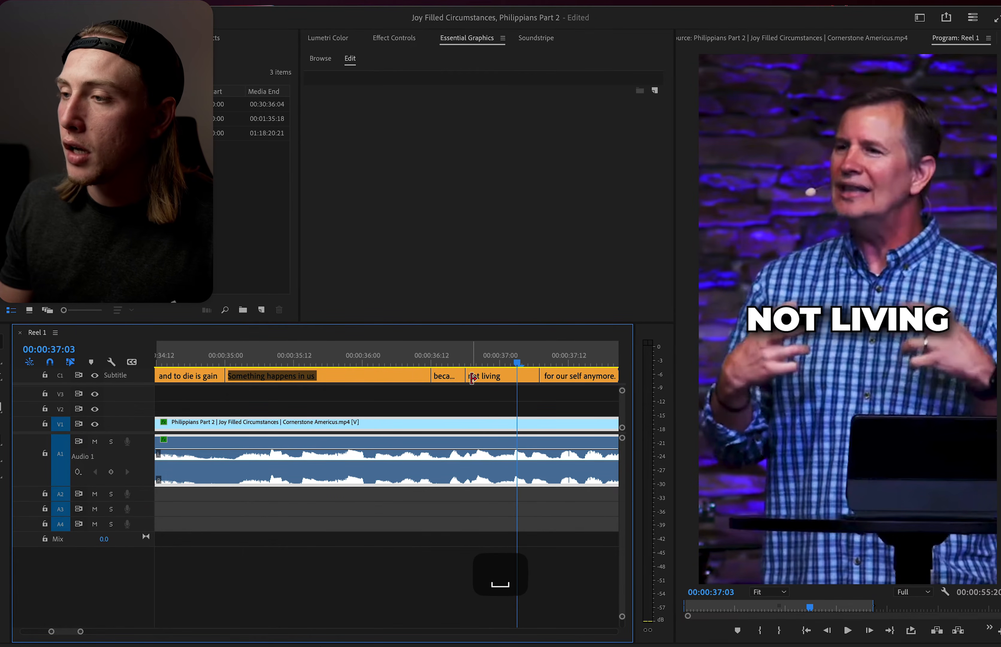
Change the "for our self anymore." caption to "for ourself anymore" without a period.
{"action": "key", "text": "space"}
{"action": "key", "text": "space"}
{"action": "left_click", "coordinate": [900, 353]}
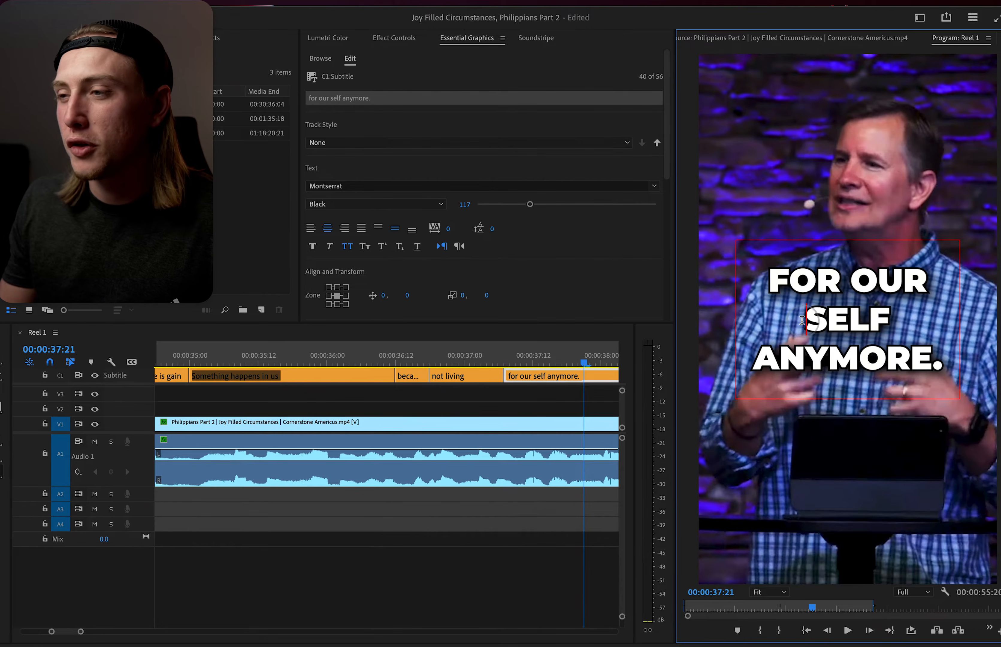
{"action": "key", "text": "BackSpace"}
Play on through the captions and remove the comma from "something bigger,".
{"action": "key", "text": "space"}
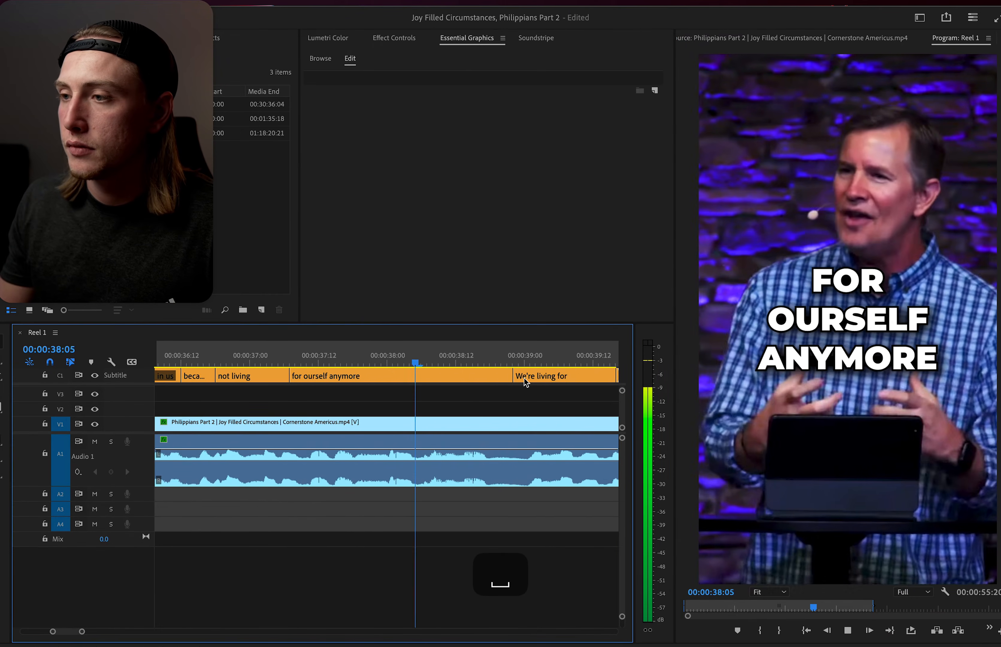
{"action": "scroll", "coordinate": [524, 381], "scroll_direction": "down", "scroll_amount": 3}
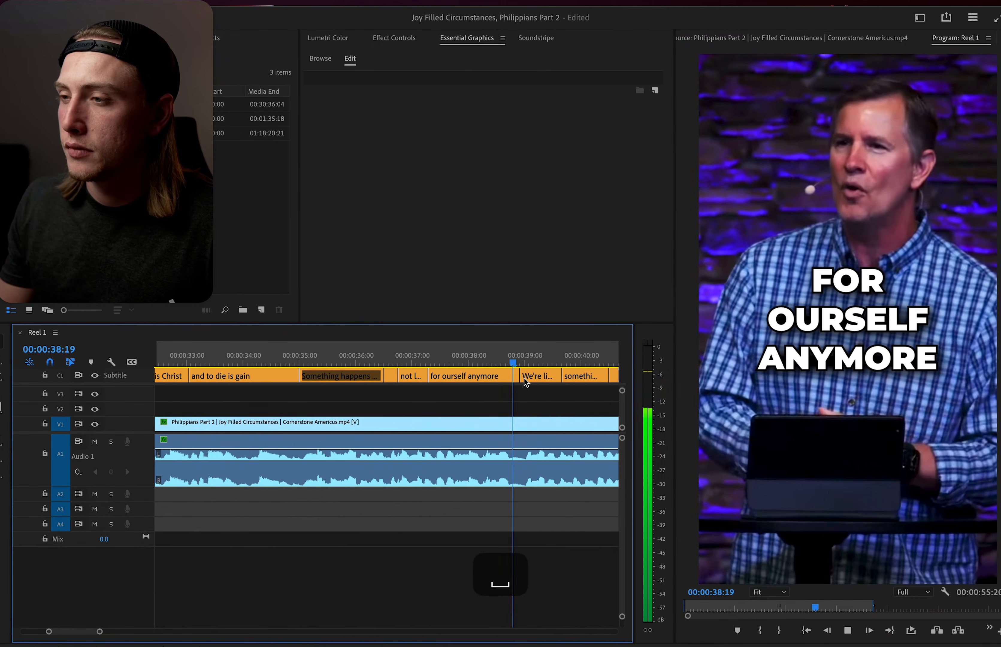
{"action": "scroll", "coordinate": [612, 409], "scroll_direction": "down", "scroll_amount": 2}
{"action": "key", "text": "space"}
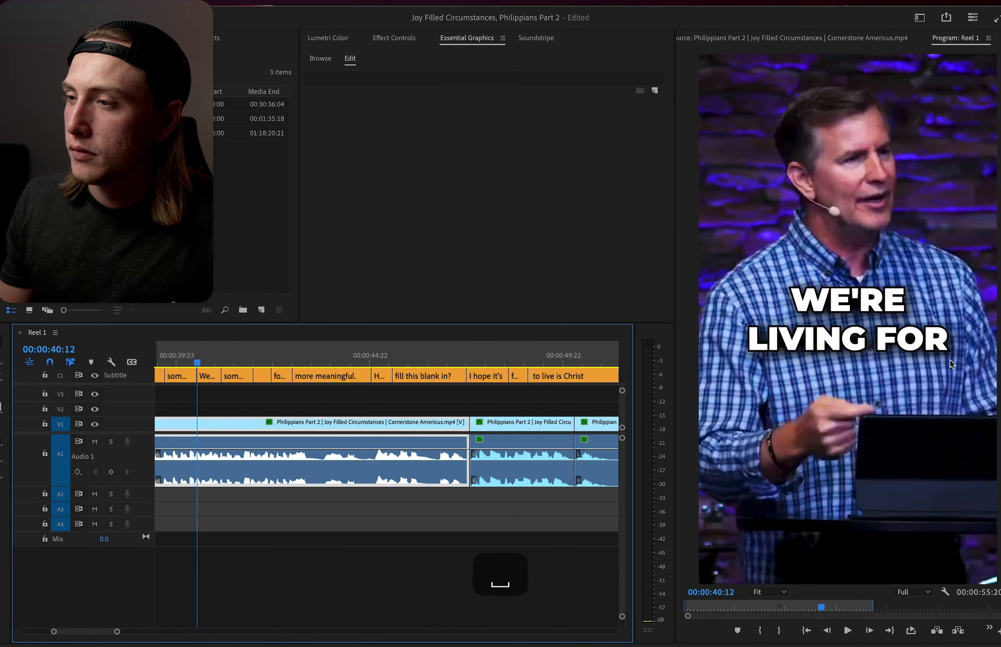
{"action": "left_click", "coordinate": [185, 363]}
{"action": "left_click", "coordinate": [910, 340]}
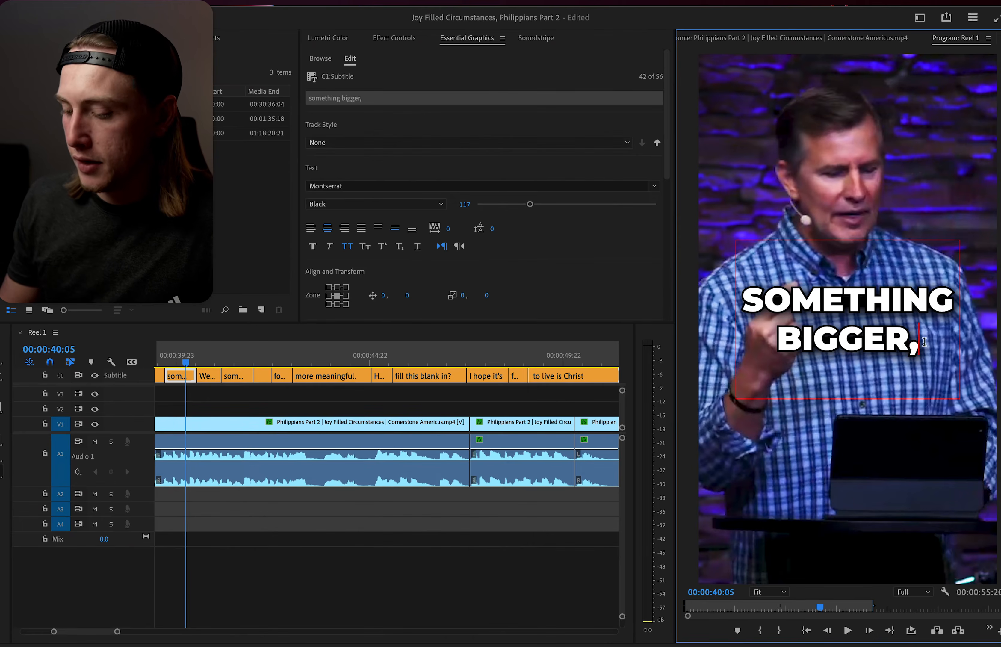
{"action": "key", "text": "space"}
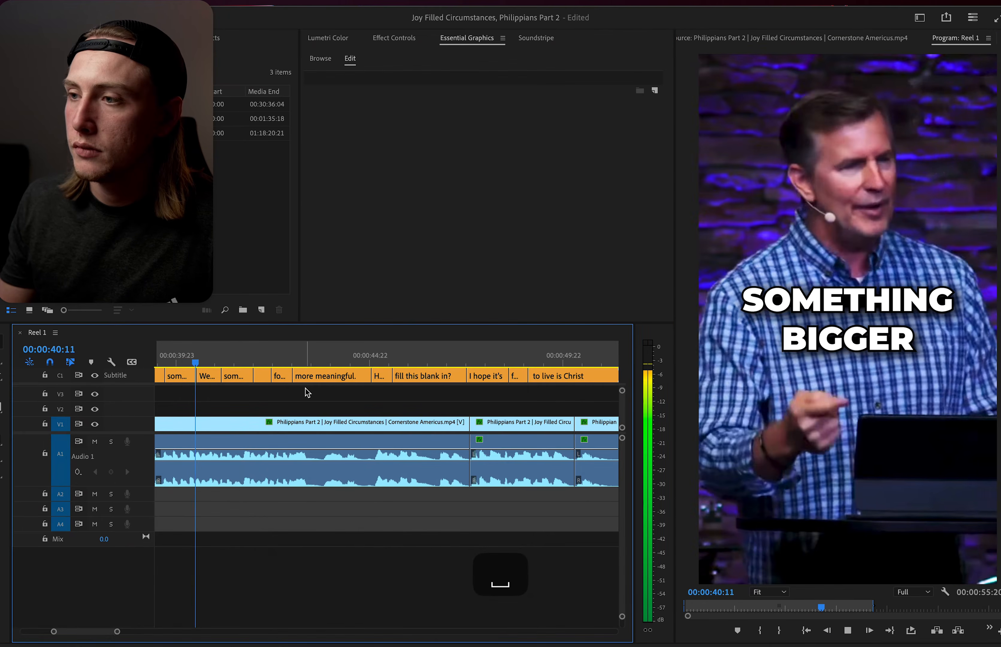
Remove the periods from the "something better." and "more meaningful." captions.
{"action": "key", "text": "space"}
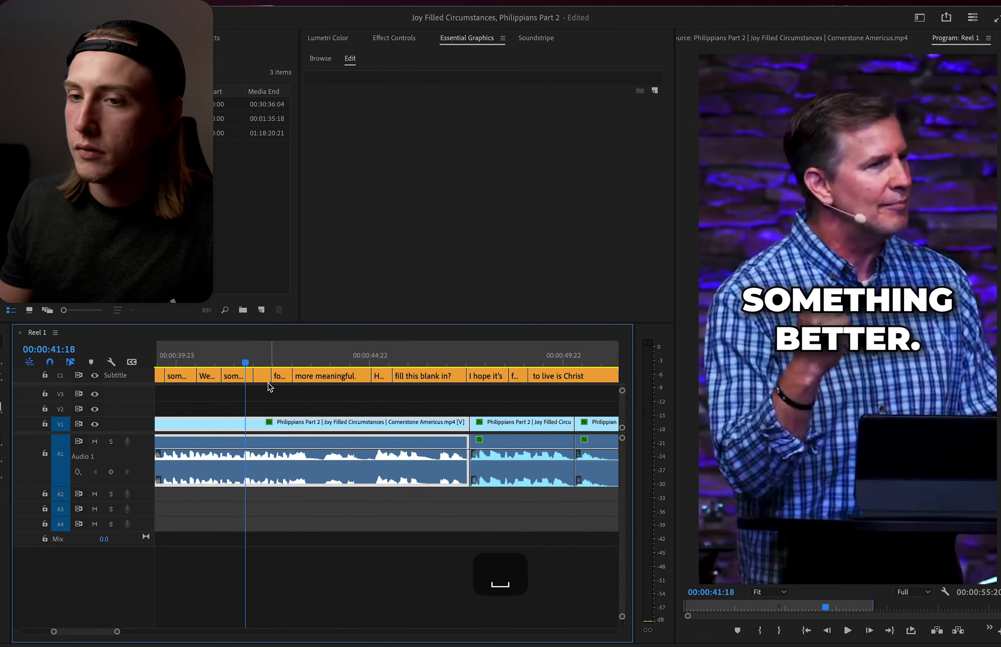
{"action": "left_click", "coordinate": [919, 344]}
{"action": "left_click", "coordinate": [369, 411]}
{"action": "key", "text": "space"}
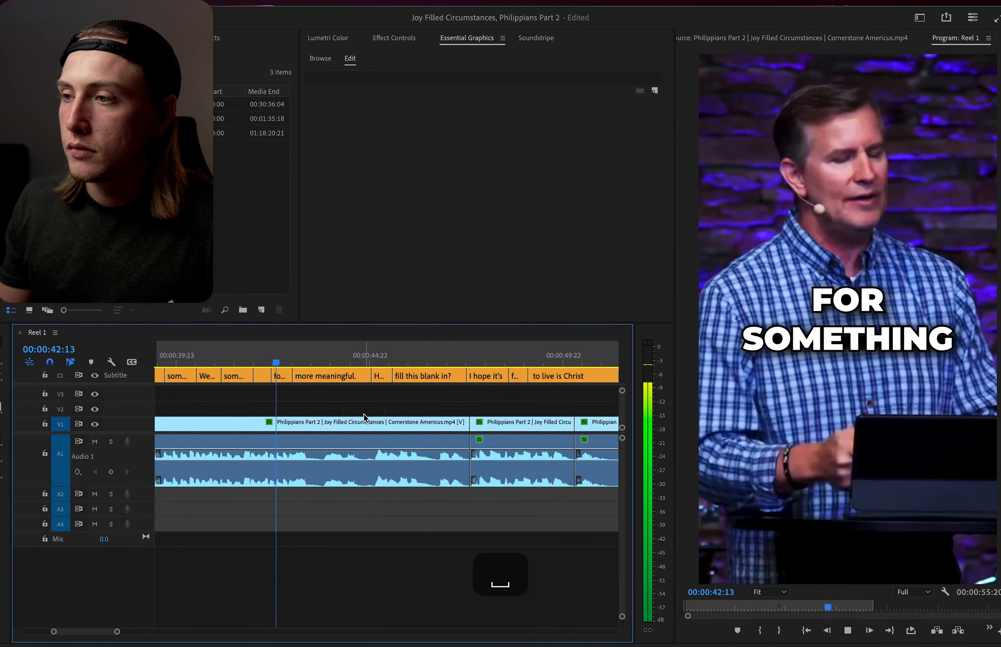
{"action": "left_click", "coordinate": [847, 319]}
{"action": "key", "text": "space"}
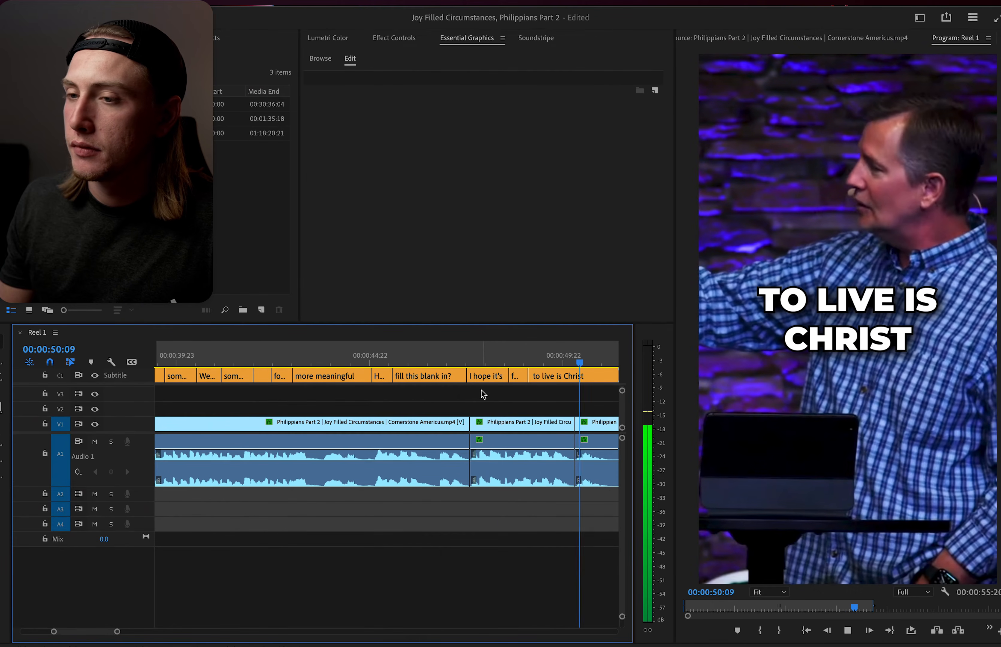
Ripple-trim the start of the clip under the "I hope it's" caption to 00:00:47:18.
{"action": "key", "text": "space"}
{"action": "scroll", "coordinate": [506, 410], "scroll_direction": "up", "scroll_amount": 5}
{"action": "key", "text": "space"}
{"action": "left_click_drag", "start_coordinate": [331, 355], "coordinate": [364, 357]}
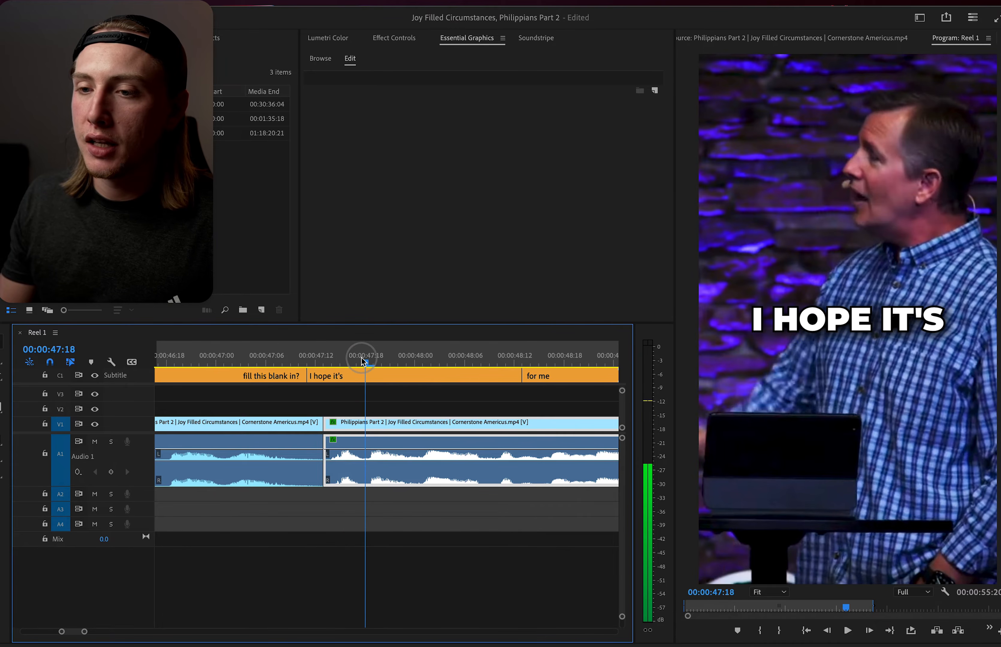
{"action": "key", "text": "q"}
Delete the leftover "I hope it's" caption fragment, extend "fill this blank in?" to the cut, and replay the transition.
{"action": "left_click", "coordinate": [315, 380]}
{"action": "key", "text": "BackSpace"}
{"action": "left_click_drag", "start_coordinate": [308, 375], "coordinate": [323, 376]}
{"action": "left_click", "coordinate": [282, 361]}
{"action": "key", "text": "space"}
Play to the final caption, remove the period from "into lasting joy." and widen its text box to 162.
{"action": "scroll", "coordinate": [433, 414], "scroll_direction": "down", "scroll_amount": 10}
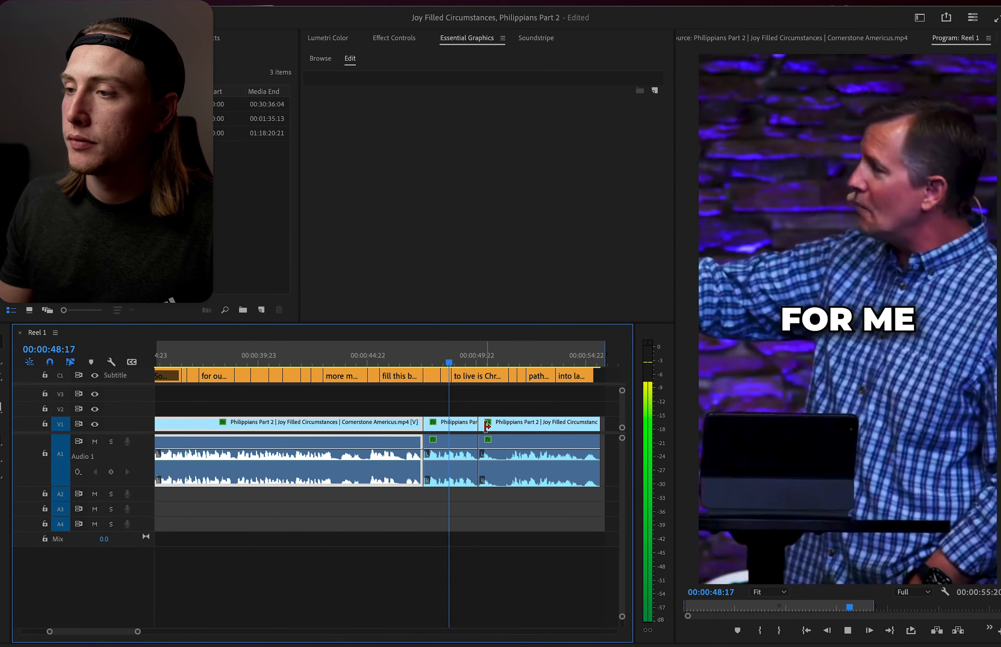
{"action": "scroll", "coordinate": [487, 429], "scroll_direction": "down", "scroll_amount": 2}
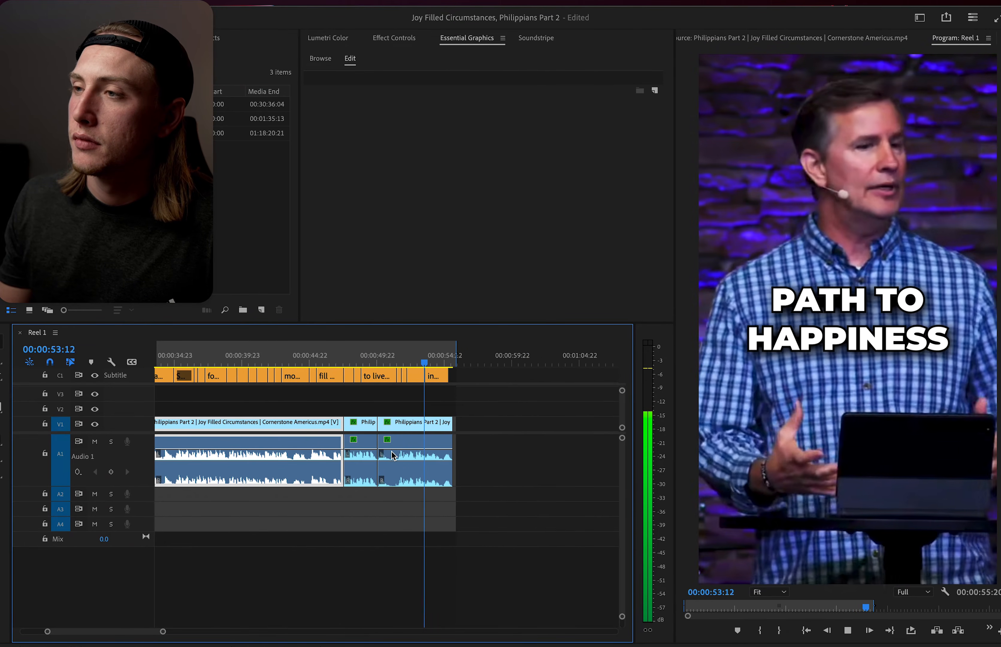
{"action": "scroll", "coordinate": [391, 456], "scroll_direction": "up", "scroll_amount": 2}
{"action": "key", "text": "space"}
{"action": "double_click", "coordinate": [851, 336]}
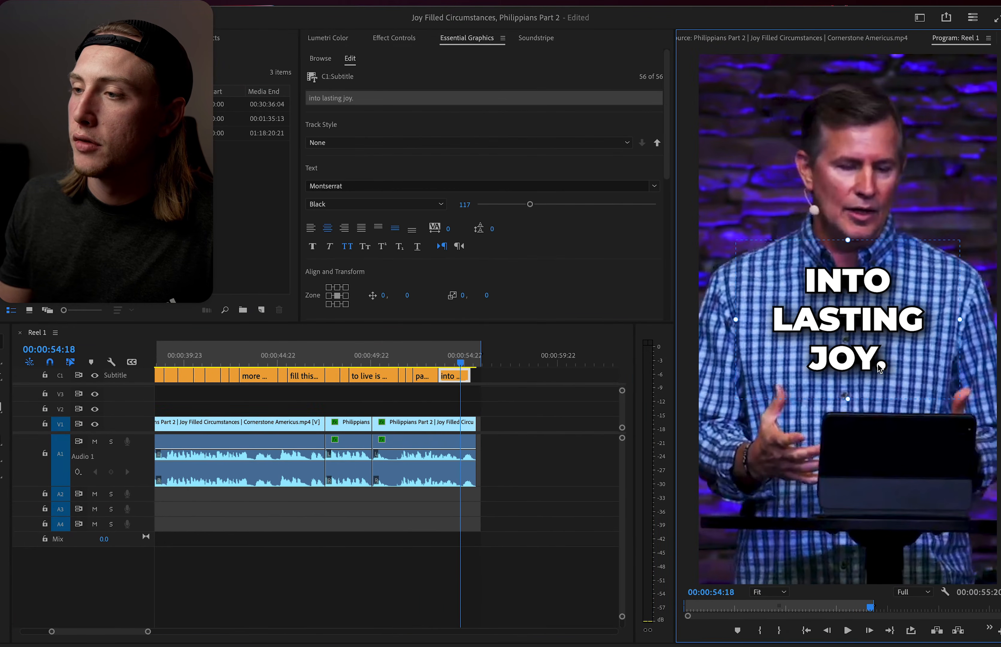
{"action": "left_click", "coordinate": [882, 362]}
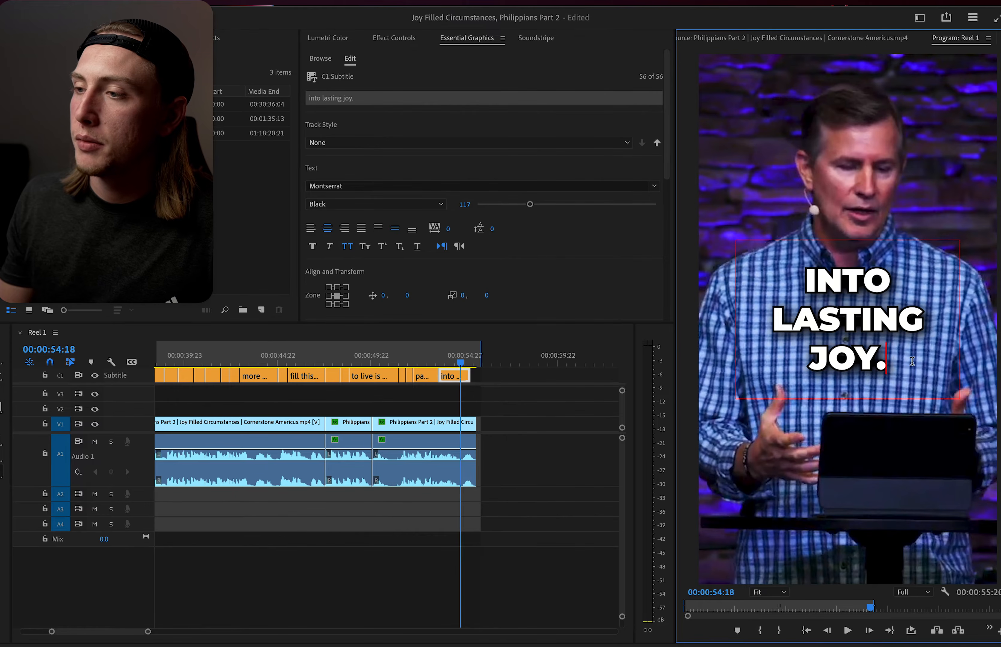
{"action": "key", "text": "BackSpace"}
Extend the end of the "into lasting joy" caption to the end of the last clip and save the project.
{"action": "left_click", "coordinate": [444, 374]}
{"action": "scroll", "coordinate": [459, 374], "scroll_direction": "up", "scroll_amount": 4}
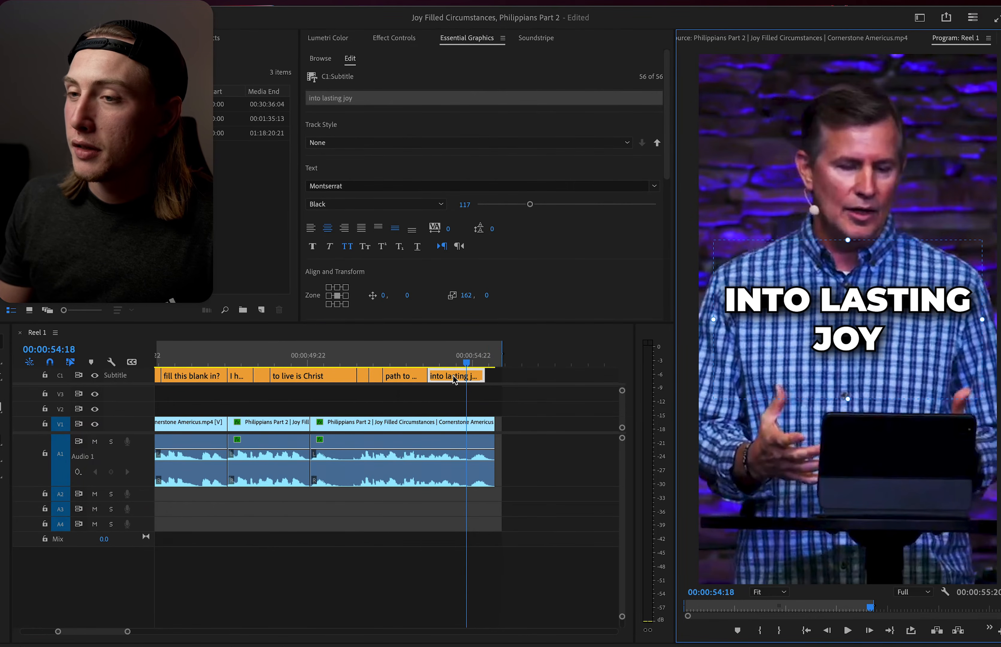
{"action": "left_click_drag", "start_coordinate": [498, 374], "coordinate": [519, 375]}
{"action": "left_click", "coordinate": [542, 393]}
{"action": "key", "text": "super+s"}
Find the disabled "Something happens in us" caption and enable it again.
{"action": "scroll", "coordinate": [474, 428], "scroll_direction": "down", "scroll_amount": 8}
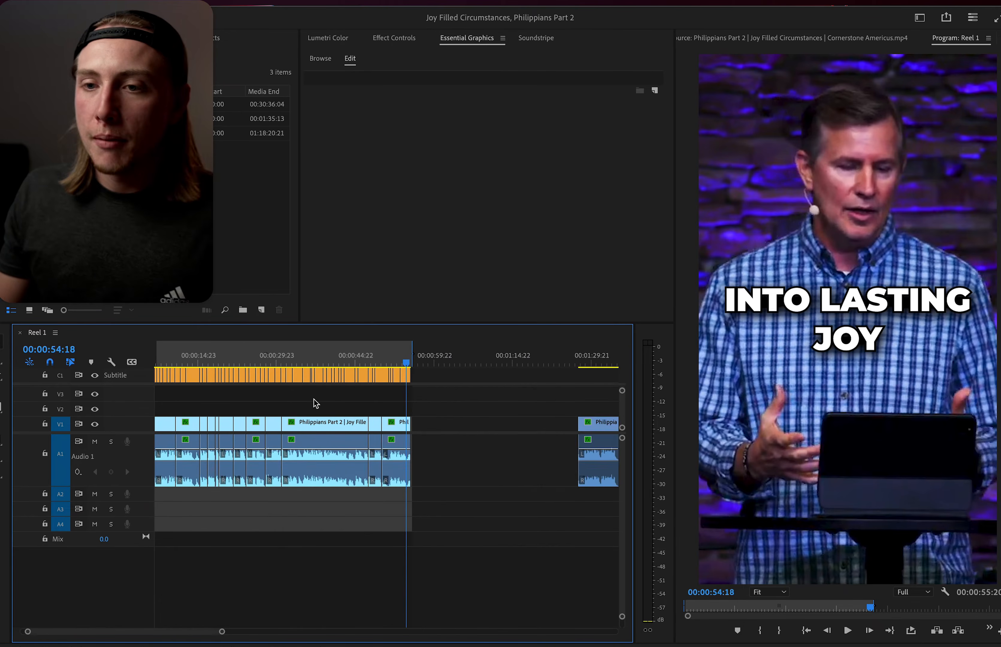
{"action": "scroll", "coordinate": [205, 391], "scroll_direction": "up", "scroll_amount": 6}
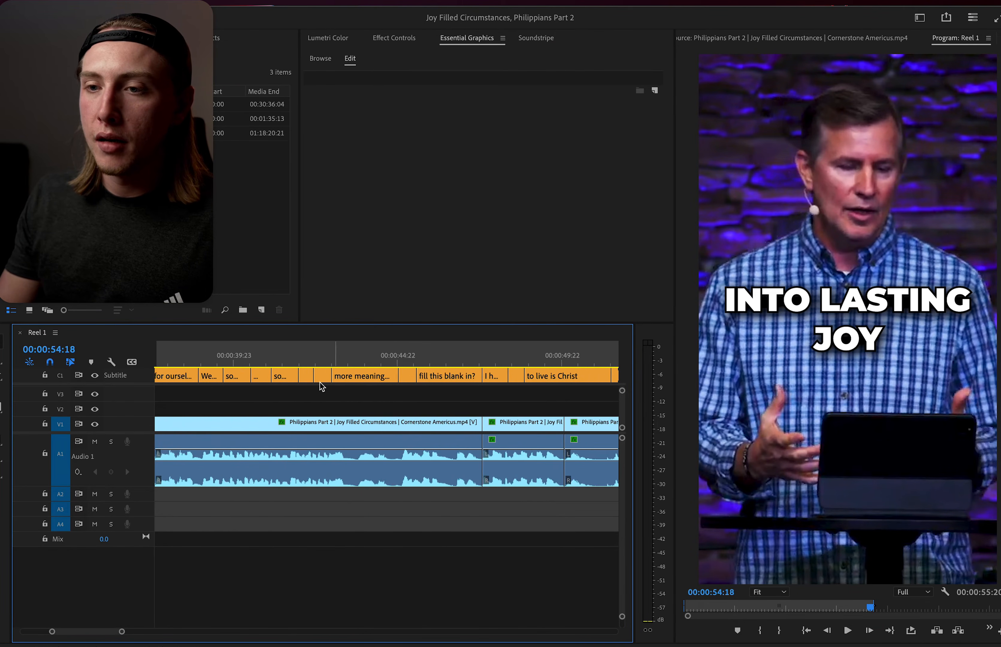
{"action": "left_click", "coordinate": [346, 375]}
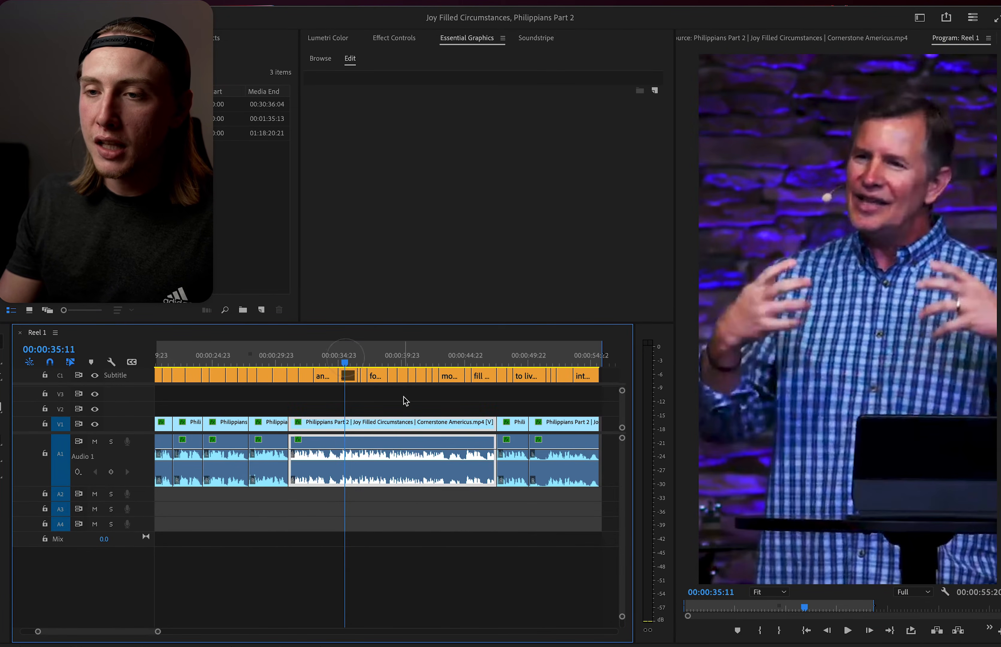
{"action": "scroll", "coordinate": [554, 378], "scroll_direction": "down", "scroll_amount": 4}
{"action": "left_click_drag", "start_coordinate": [53, 376], "coordinate": [53, 376]}
{"action": "scroll", "coordinate": [437, 391], "scroll_direction": "up", "scroll_amount": 5}
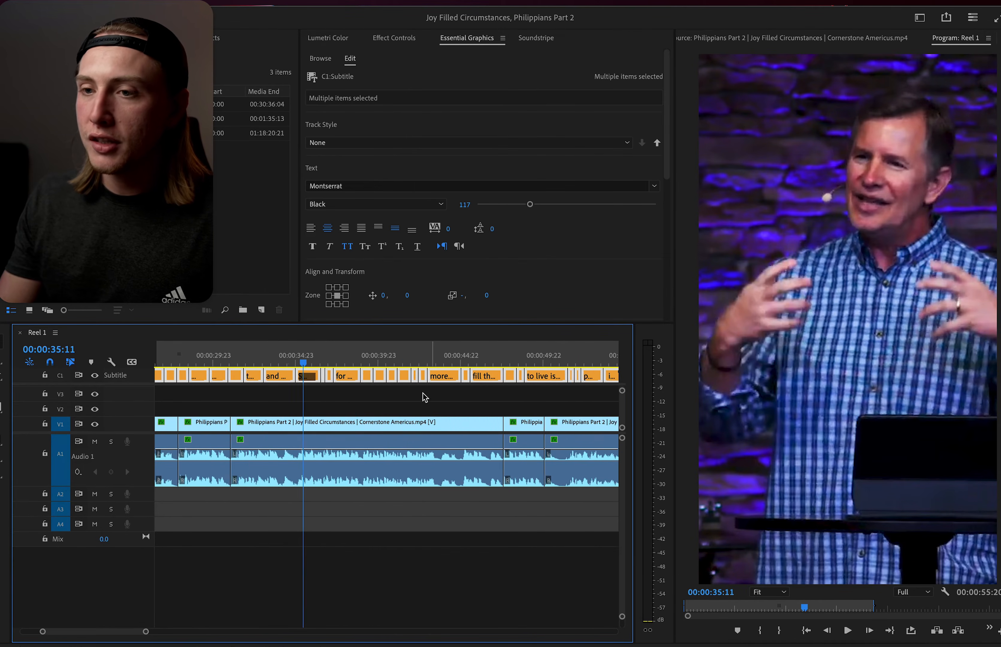
{"action": "left_click", "coordinate": [217, 375]}
{"action": "key", "text": "super+shift+e"}
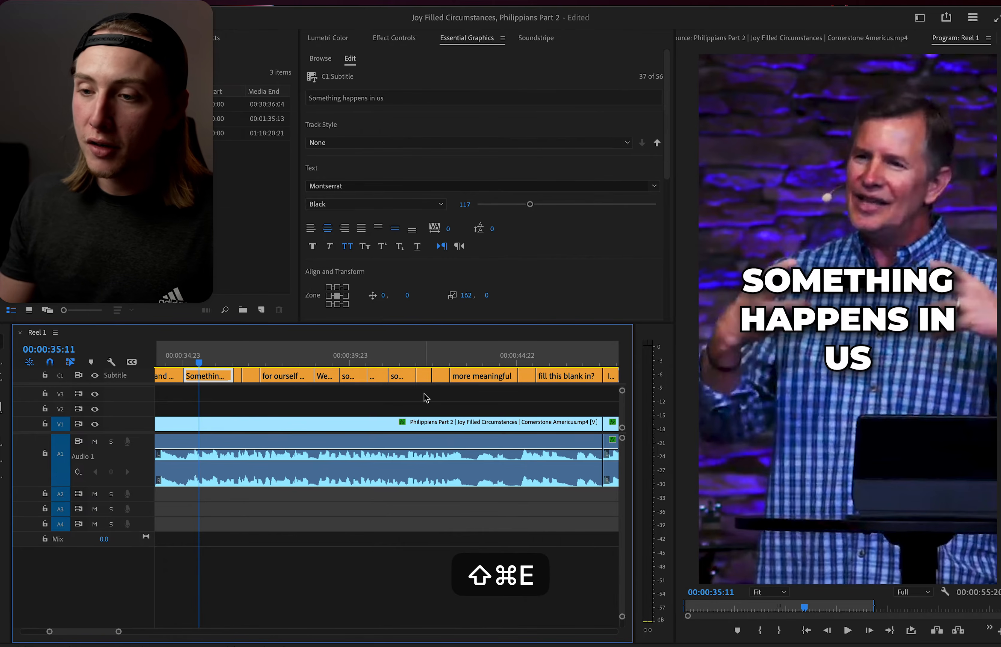
Select all subtitle captions together and reduce their font size to 105.
{"action": "scroll", "coordinate": [425, 397], "scroll_direction": "down", "scroll_amount": 5}
{"action": "scroll", "coordinate": [498, 373], "scroll_direction": "up", "scroll_amount": 5}
{"action": "key", "text": "super+a"}
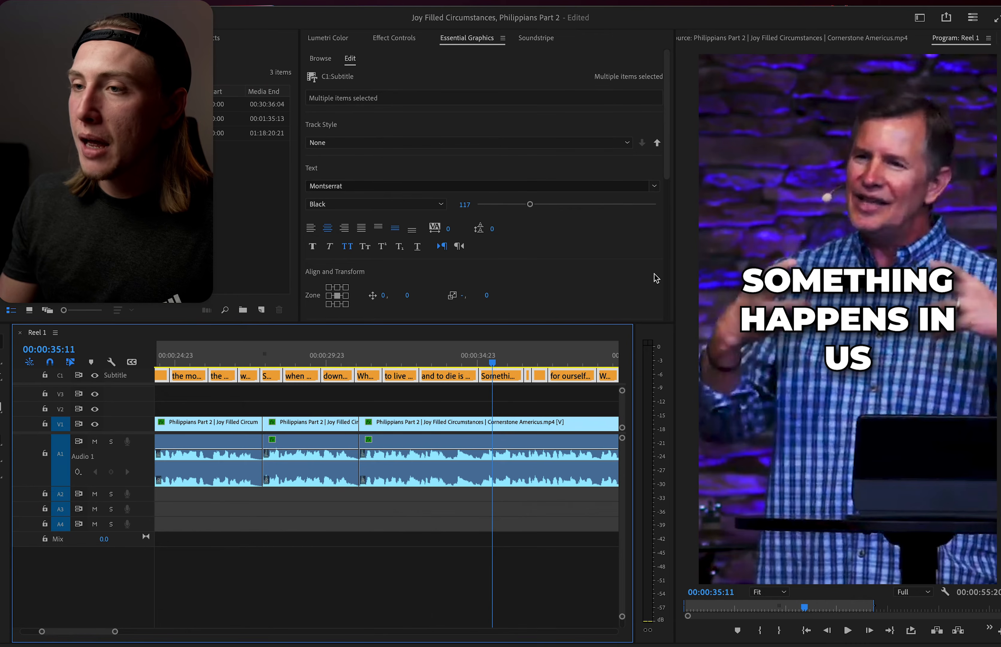
{"action": "left_click", "coordinate": [526, 205]}
{"action": "left_click_drag", "start_coordinate": [526, 204], "coordinate": [522, 206]}
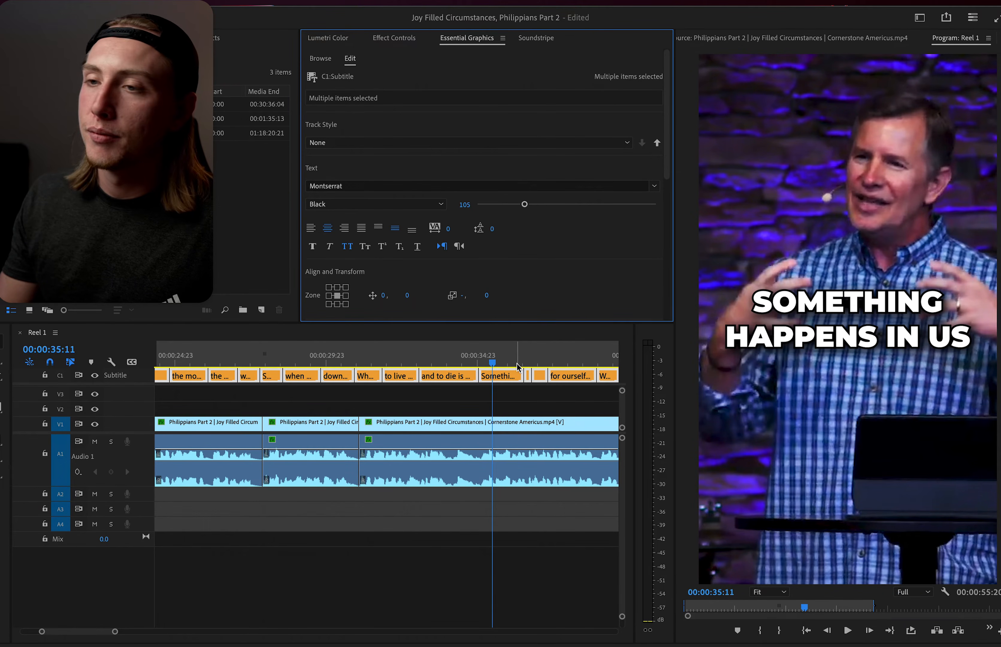
{"action": "left_click", "coordinate": [499, 584]}
{"action": "scroll", "coordinate": [499, 585], "scroll_direction": "down", "scroll_amount": 6}
{"action": "scroll", "coordinate": [243, 436], "scroll_direction": "up", "scroll_amount": 5}
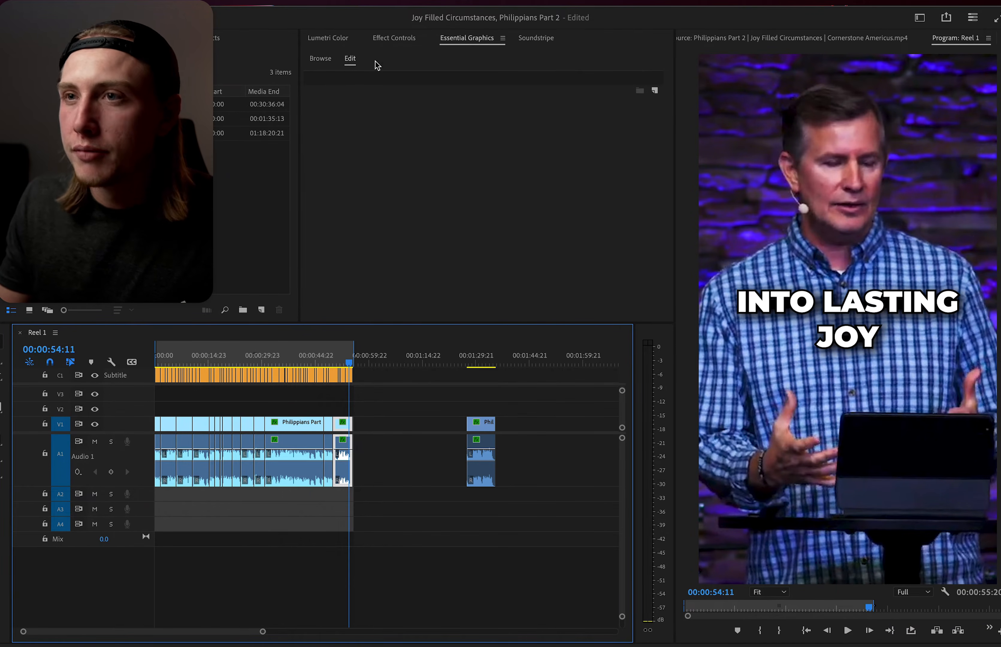
Open the Soundstripe music library in a taller panel and audition the songs "Bubbles" and "Motivation".
{"action": "left_click", "coordinate": [536, 37]}
{"action": "left_click_drag", "start_coordinate": [439, 323], "coordinate": [440, 359]}
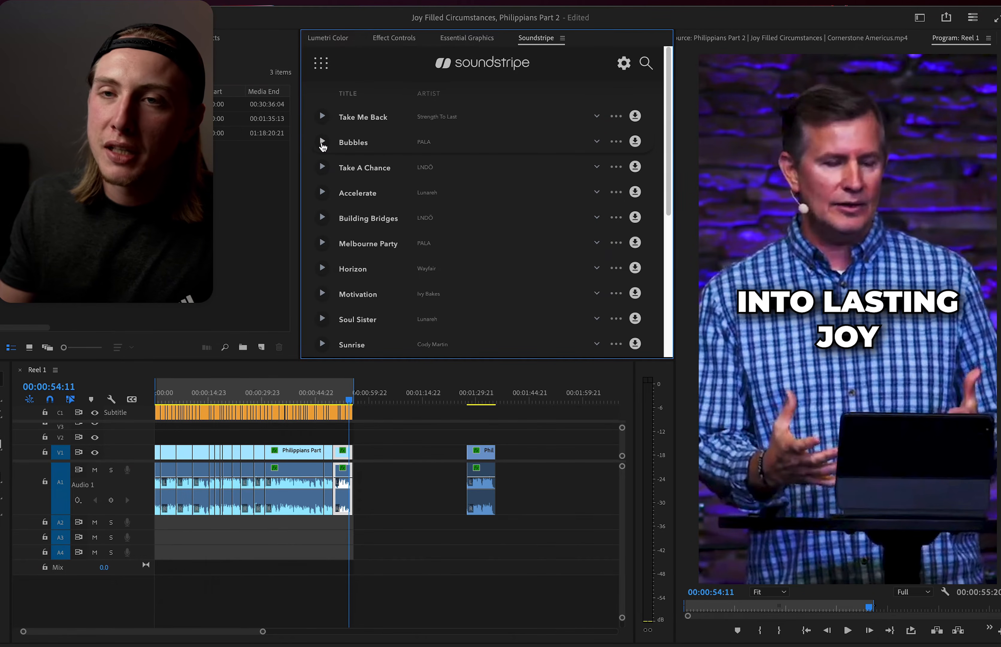
{"action": "left_click", "coordinate": [322, 142]}
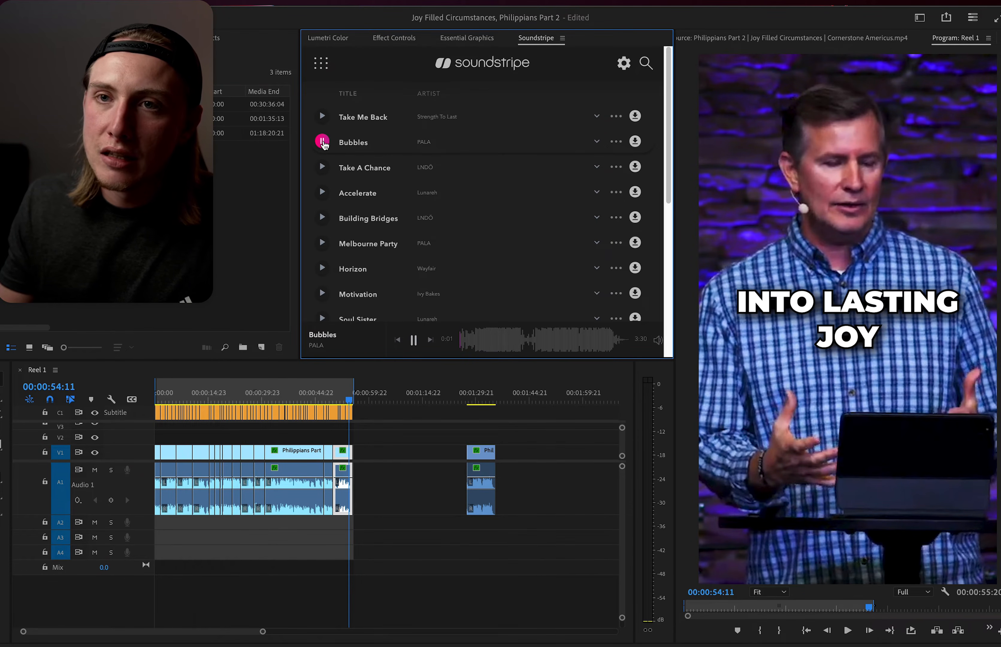
{"action": "scroll", "coordinate": [332, 211], "scroll_direction": "down", "scroll_amount": 3}
{"action": "left_click", "coordinate": [323, 215]}
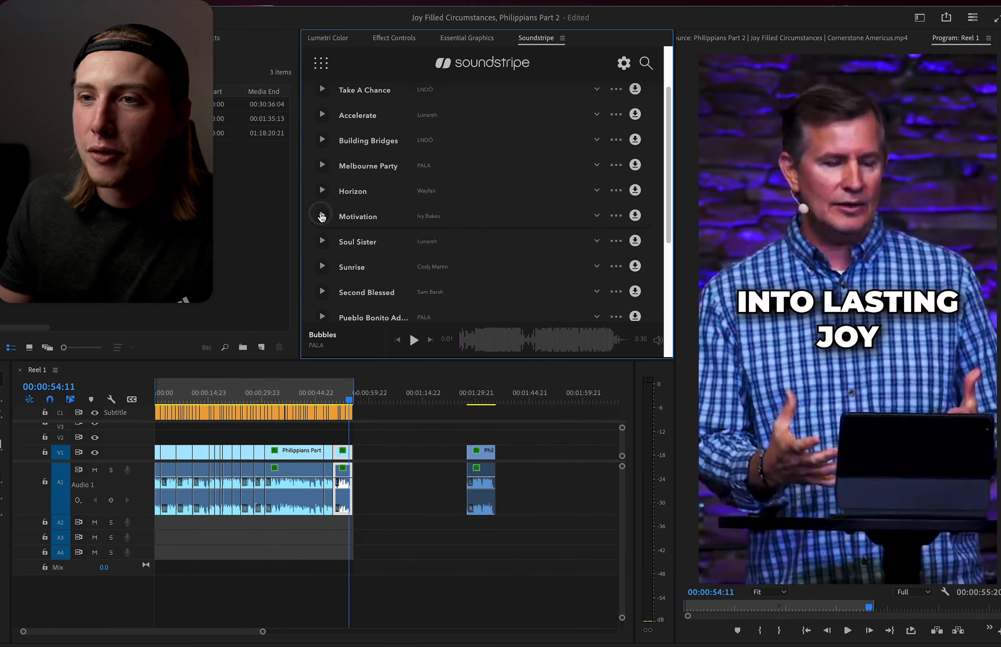
{"action": "key", "text": "space"}
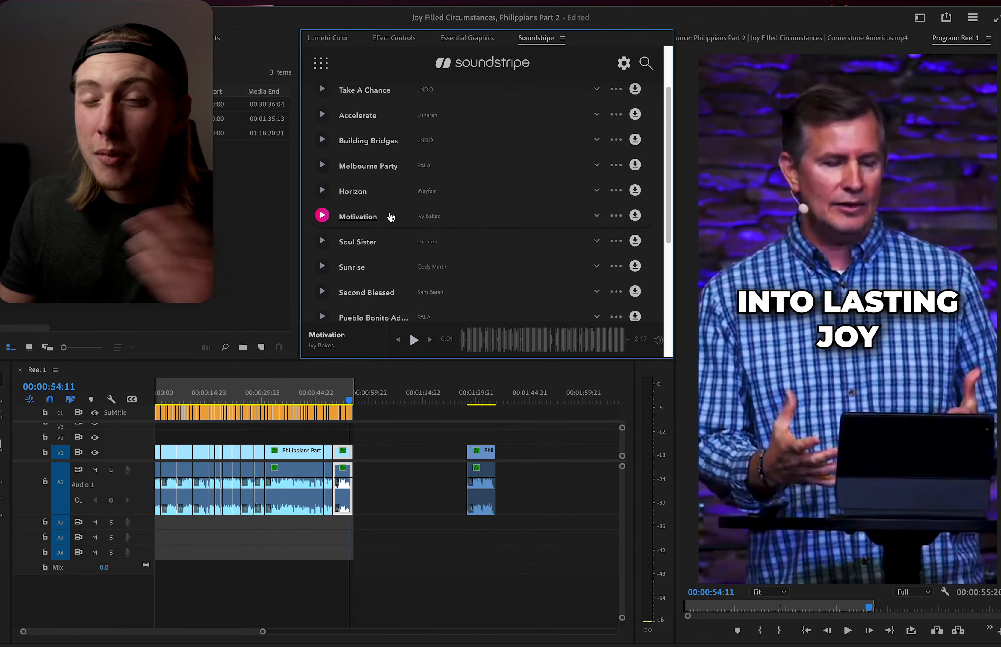
Audition the songs "Soul Sister" and "Second Blessed", skipping ahead within each one.
{"action": "scroll", "coordinate": [381, 227], "scroll_direction": "down", "scroll_amount": 3}
{"action": "left_click", "coordinate": [322, 166]}
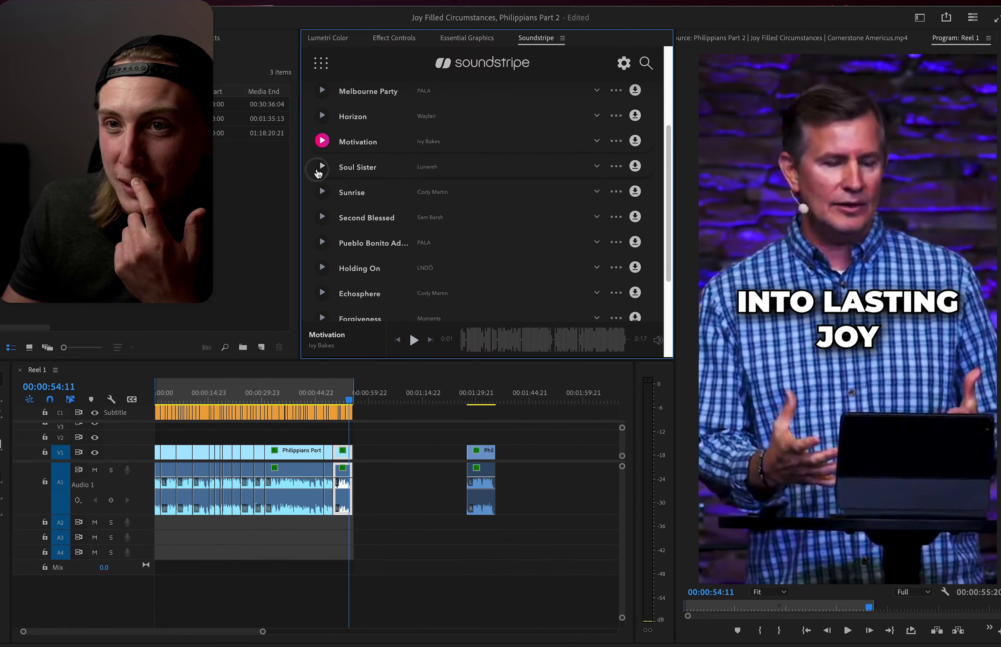
{"action": "left_click", "coordinate": [487, 340]}
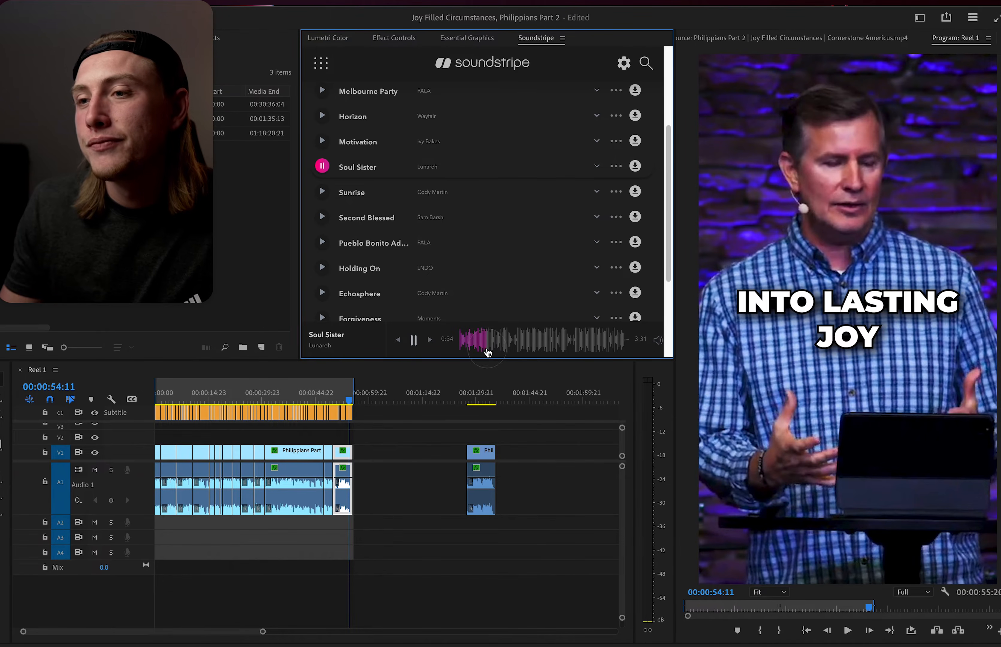
{"action": "key", "text": "space"}
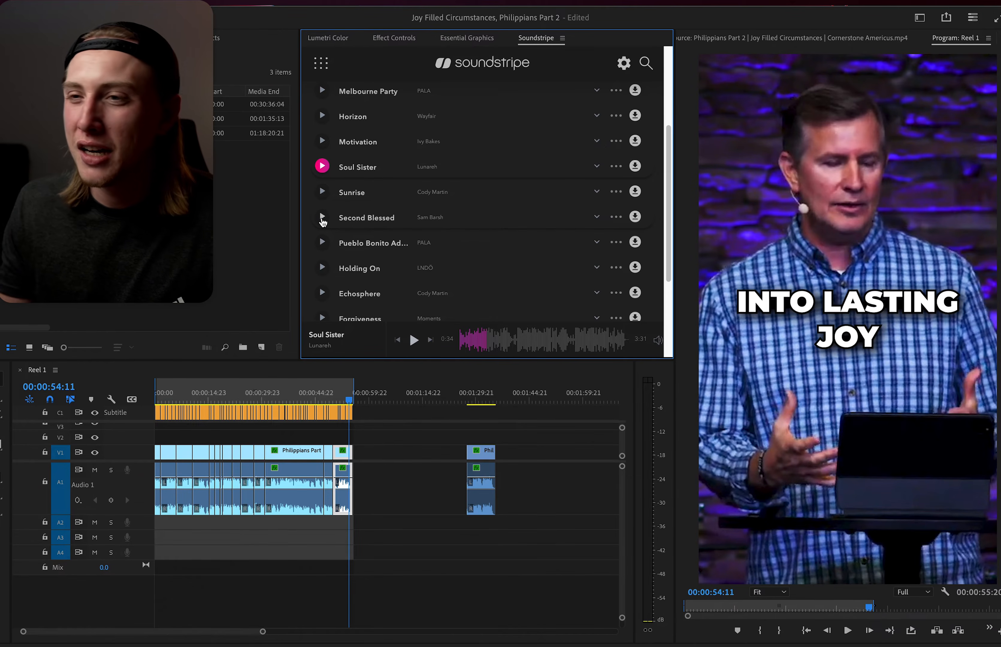
{"action": "left_click", "coordinate": [322, 218]}
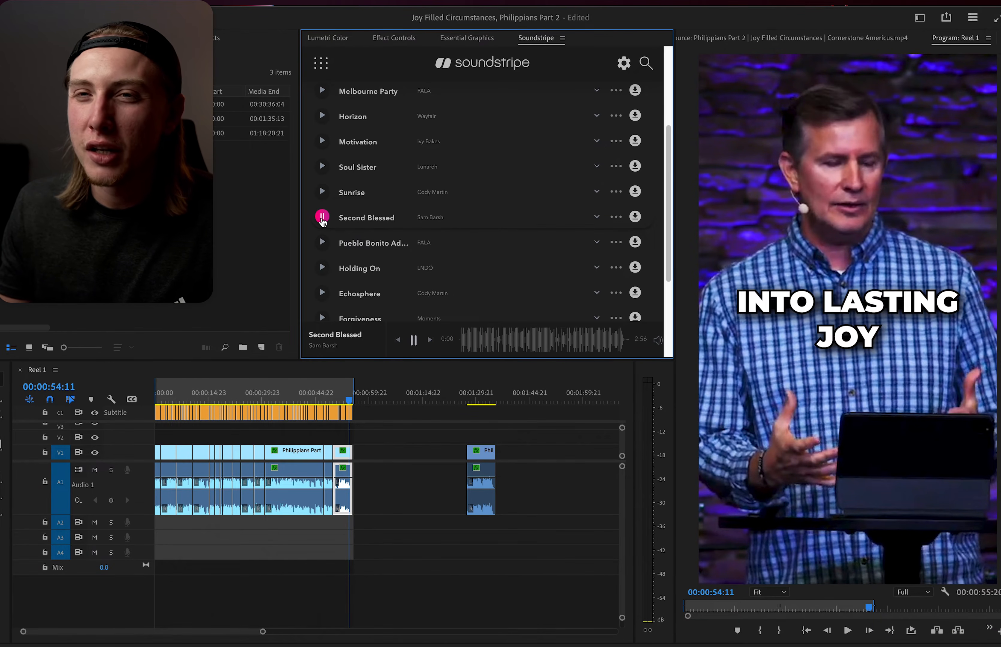
{"action": "key", "text": "space"}
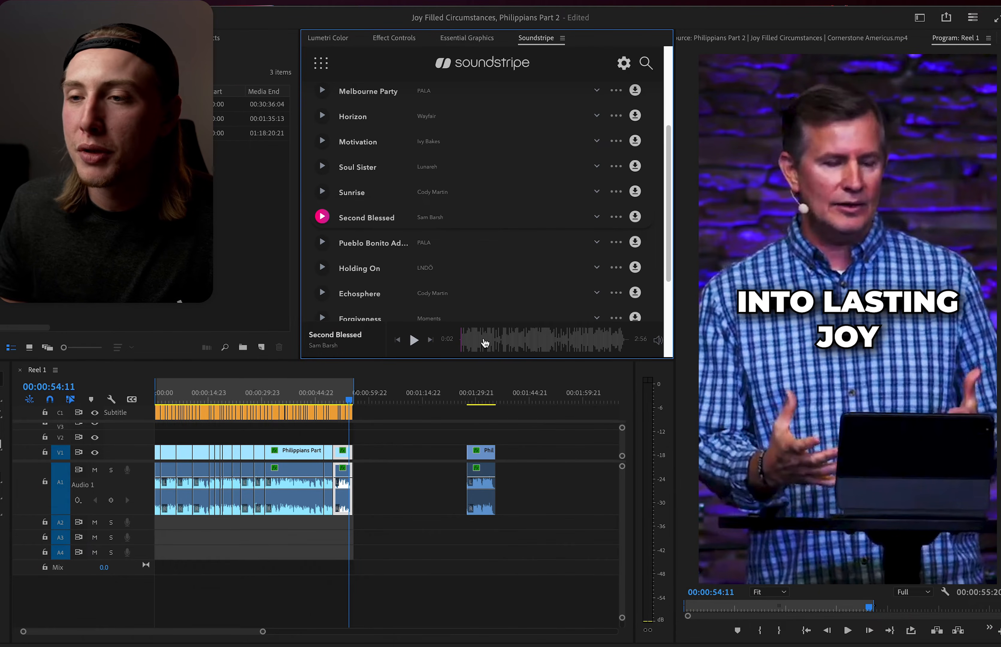
{"action": "left_click", "coordinate": [485, 342]}
{"action": "key", "text": "space"}
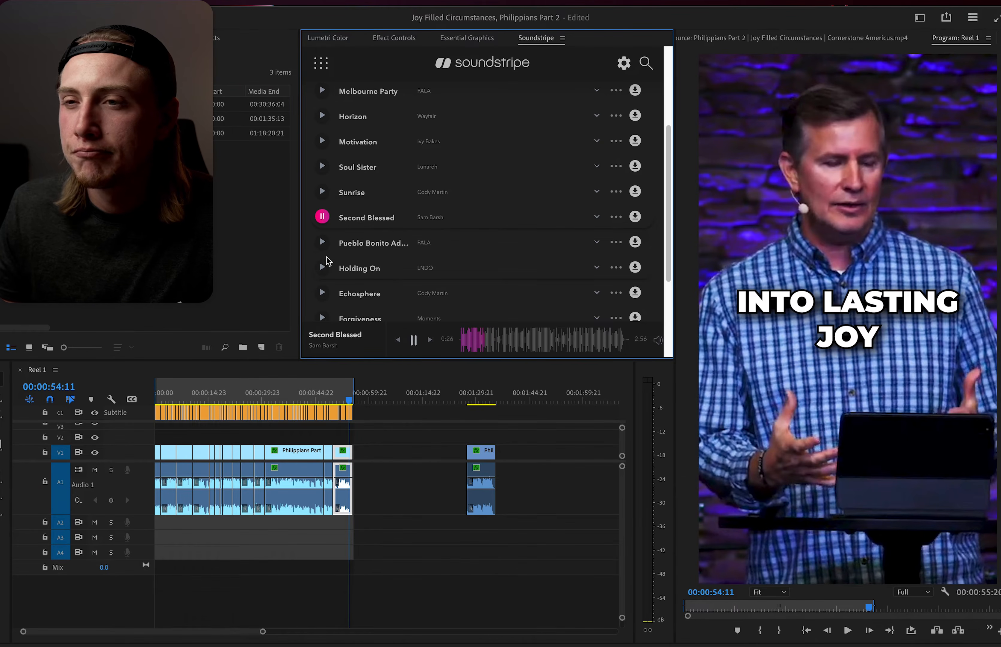
Audition the songs "Pueblo Bonito" and "Holding On", skipping ahead to their fuller sections.
{"action": "left_click", "coordinate": [322, 243]}
{"action": "left_click", "coordinate": [515, 338]}
{"action": "key", "text": "space"}
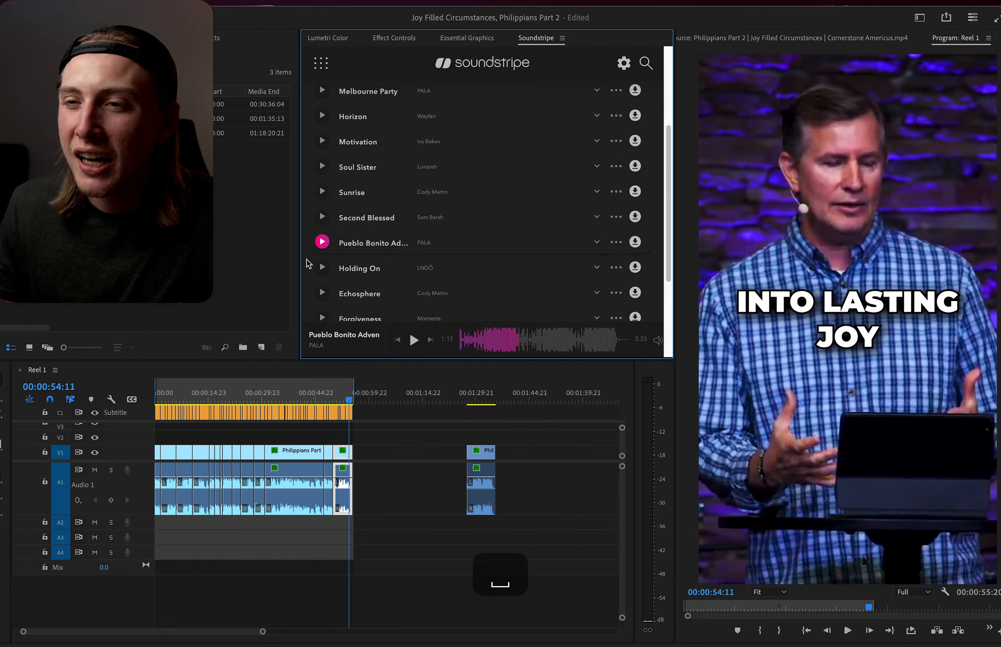
{"action": "left_click", "coordinate": [321, 268]}
{"action": "left_click", "coordinate": [516, 339]}
{"action": "key", "text": "space"}
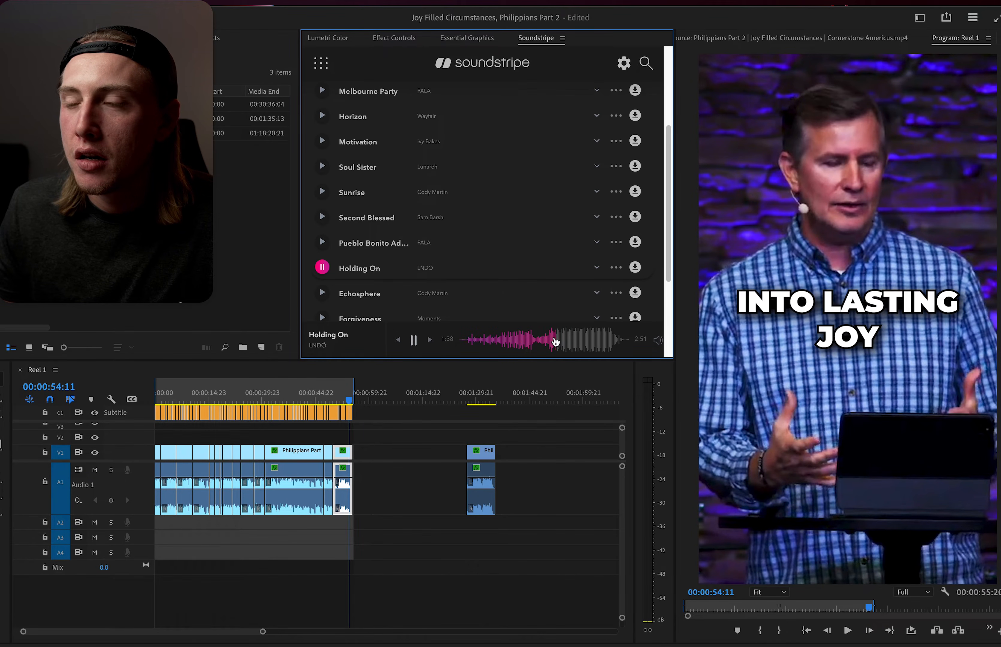
{"action": "key", "text": "space"}
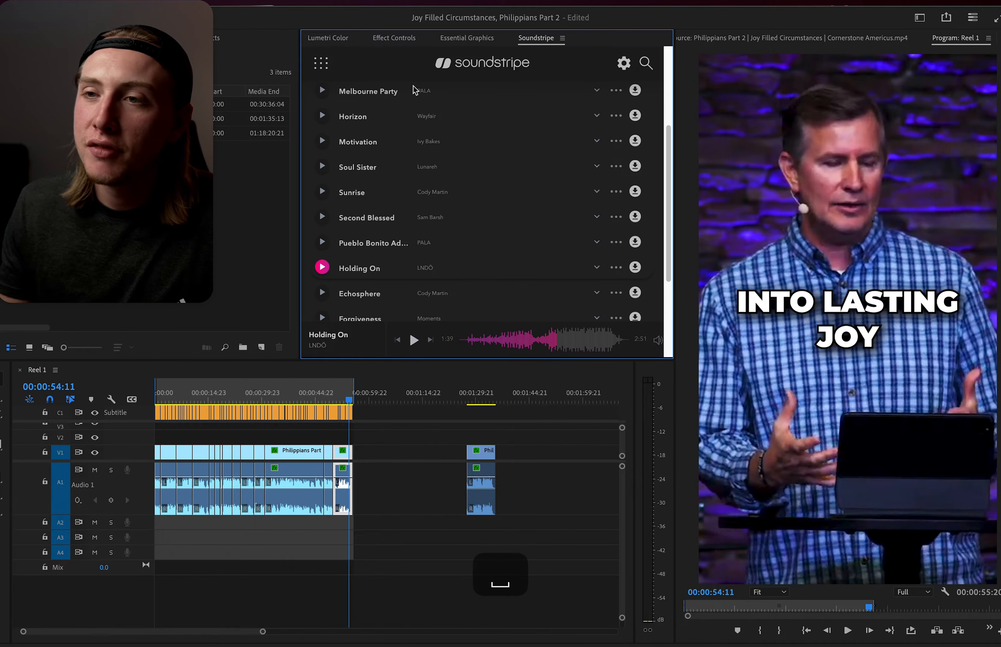
Audition the song "Echosphere" further down the list, and stop its playback.
{"action": "scroll", "coordinate": [391, 237], "scroll_direction": "down", "scroll_amount": 1}
{"action": "left_click", "coordinate": [322, 261]}
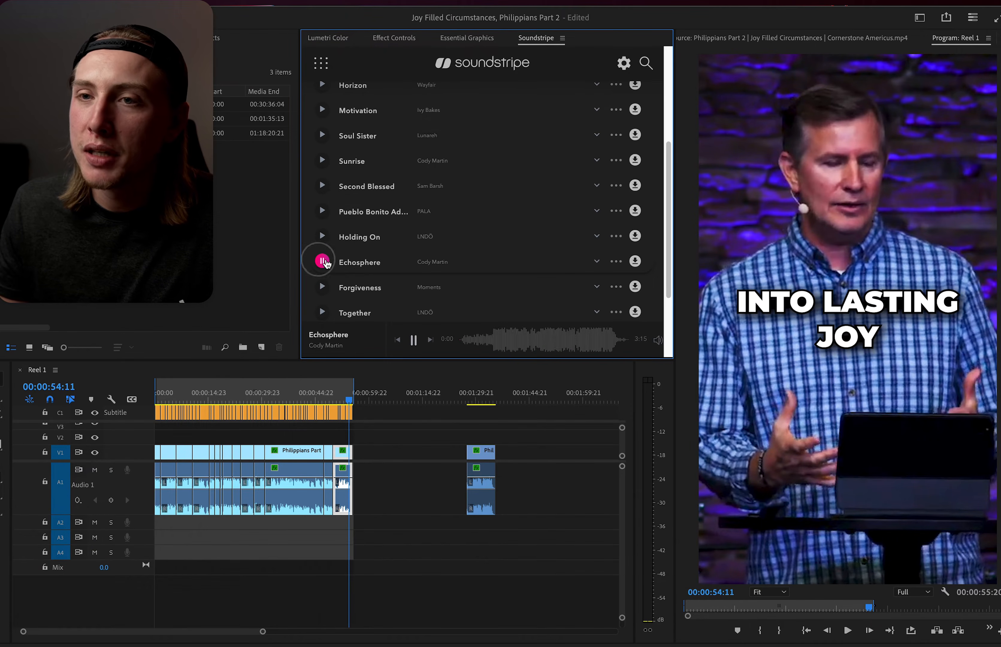
{"action": "key", "text": "space"}
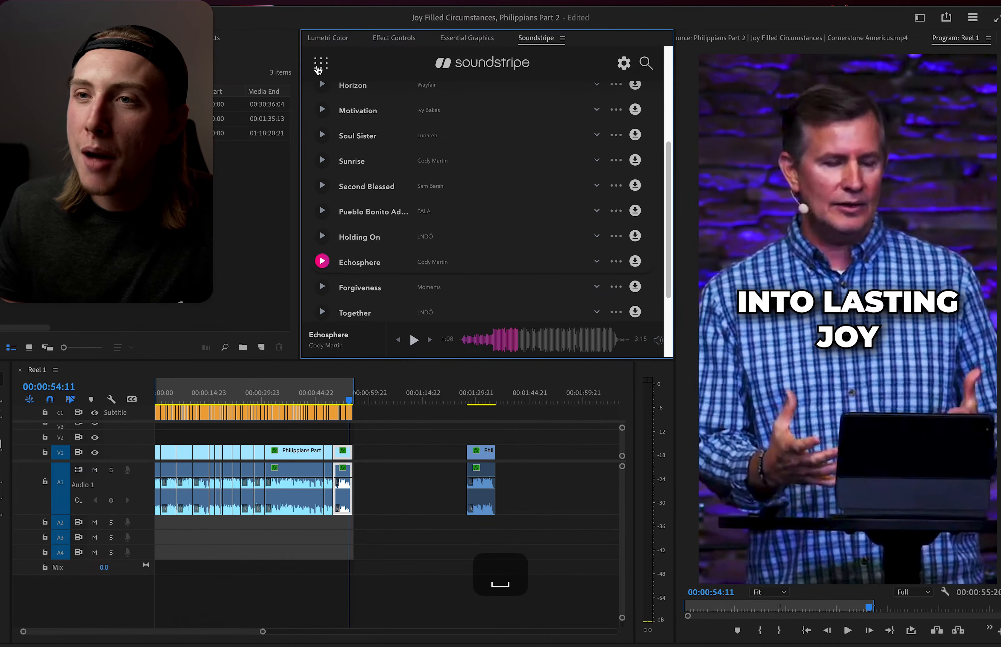
Go to the Soundstripe playlists overview and look through its categories down to Meditation.
{"action": "left_click", "coordinate": [321, 63]}
{"action": "left_click", "coordinate": [371, 96]}
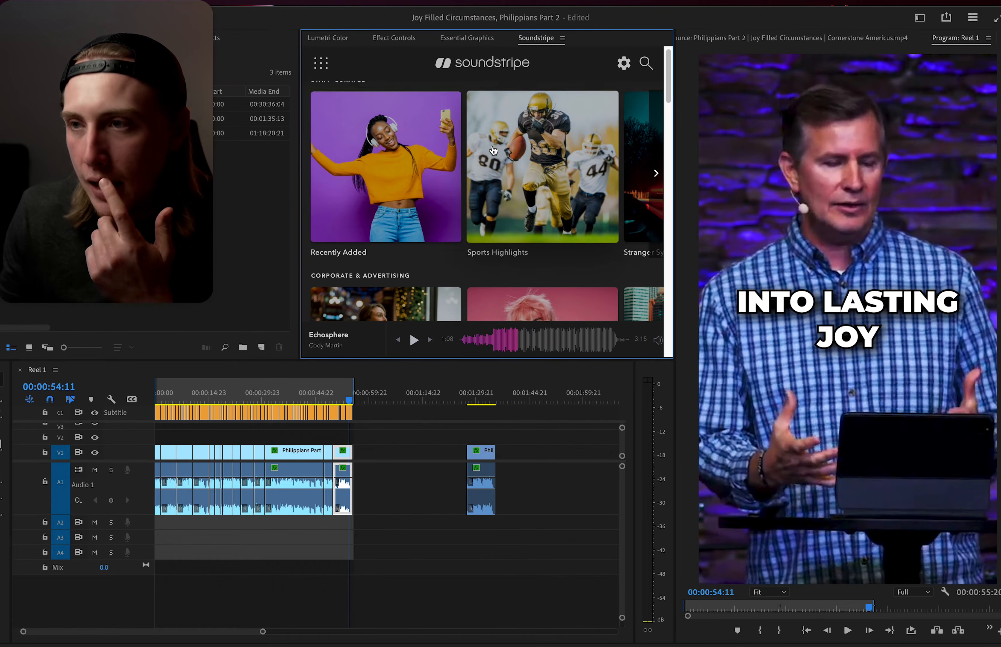
{"action": "scroll", "coordinate": [496, 152], "scroll_direction": "down", "scroll_amount": 2}
{"action": "scroll", "coordinate": [496, 152], "scroll_direction": "down", "scroll_amount": 2}
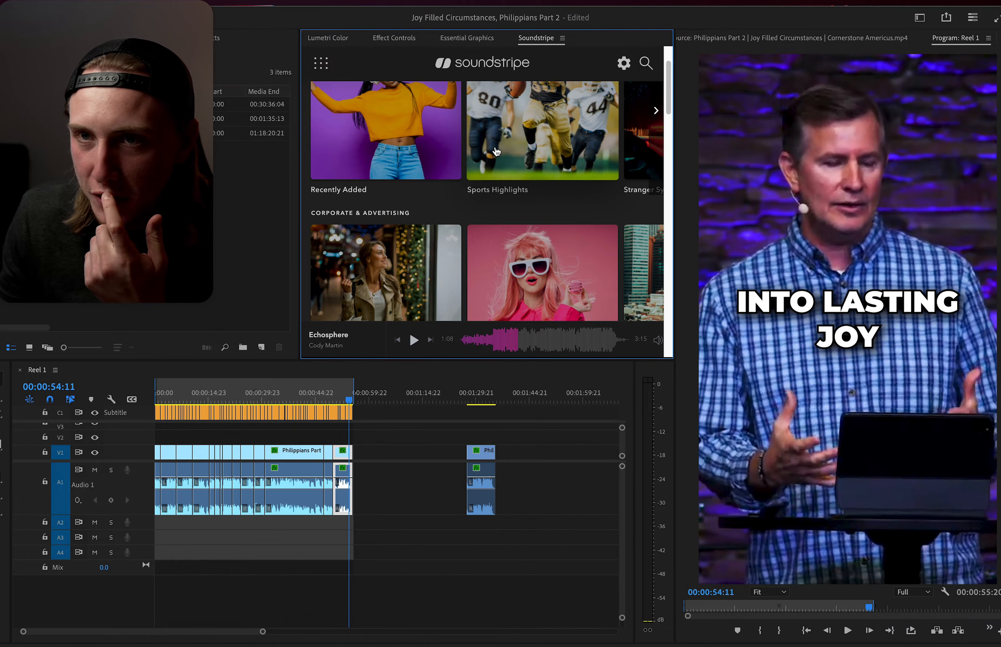
{"action": "scroll", "coordinate": [496, 150], "scroll_direction": "down", "scroll_amount": 10}
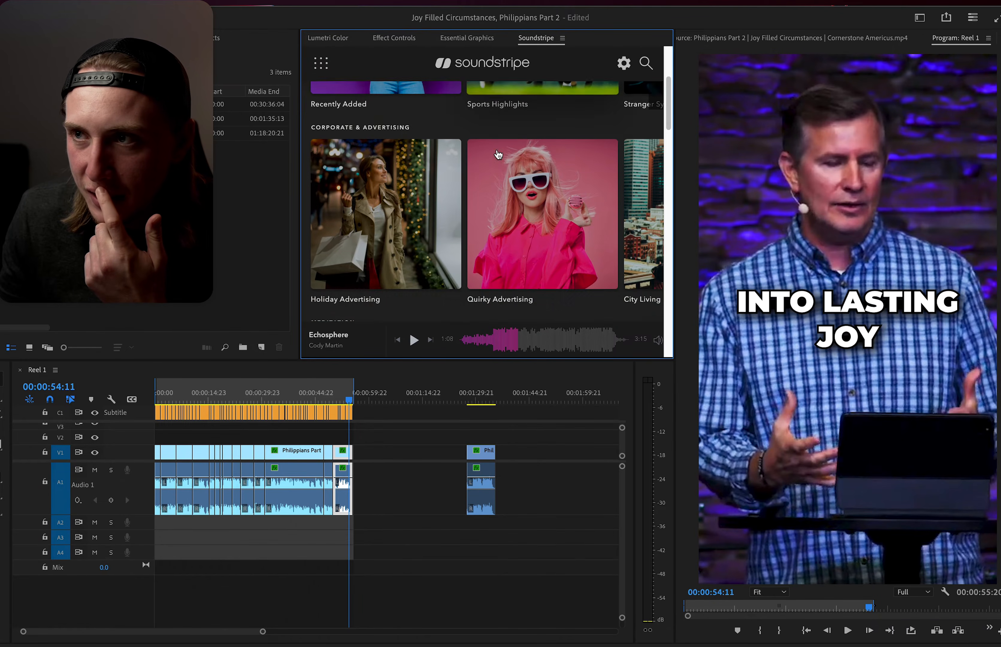
{"action": "scroll", "coordinate": [497, 164], "scroll_direction": "up", "scroll_amount": 3}
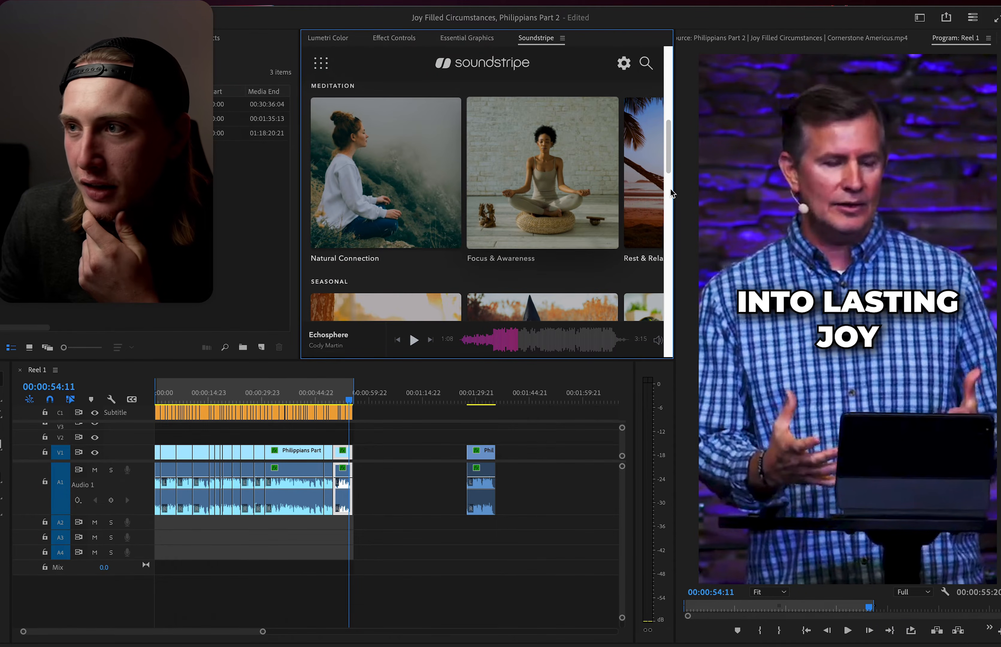
Widen the Soundstripe panel and open the Ambient Cinematic playlist.
{"action": "left_click_drag", "start_coordinate": [675, 190], "coordinate": [762, 190]}
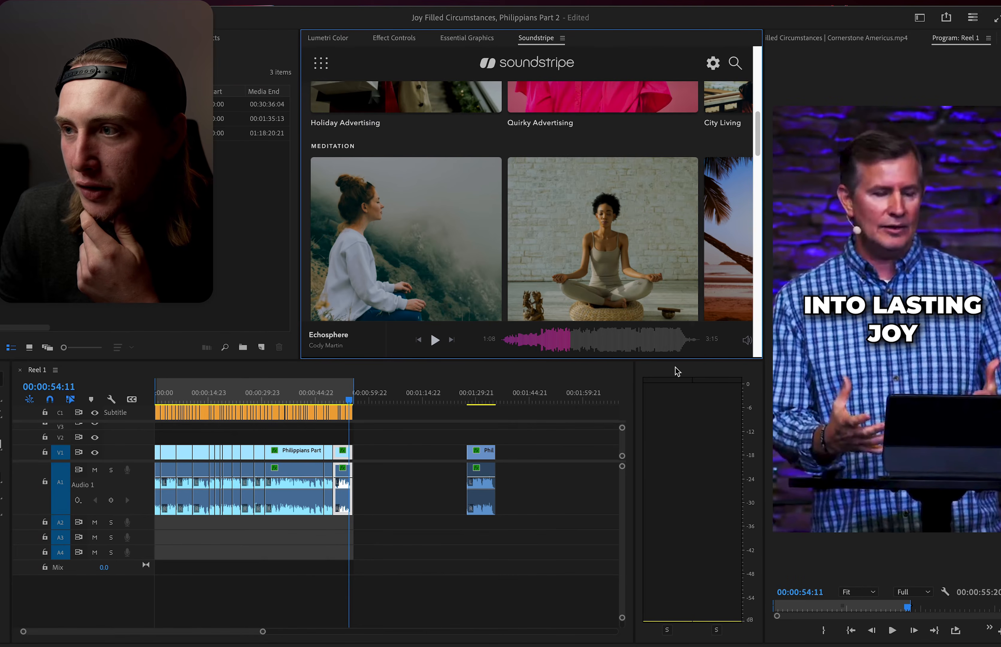
{"action": "scroll", "coordinate": [568, 220], "scroll_direction": "down", "scroll_amount": 1}
{"action": "scroll", "coordinate": [568, 220], "scroll_direction": "right", "scroll_amount": 5}
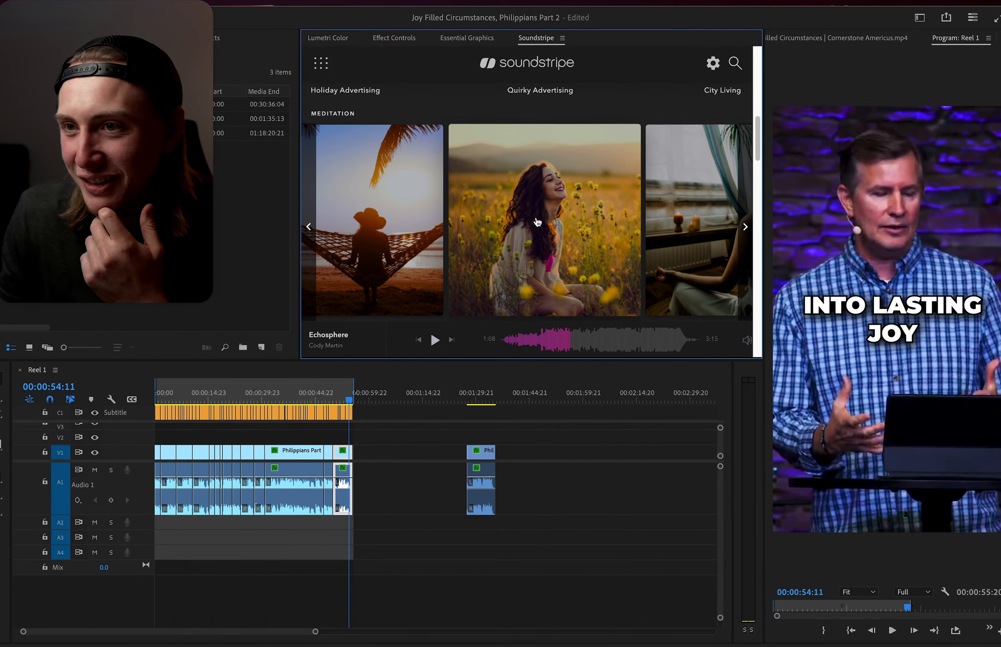
{"action": "scroll", "coordinate": [568, 220], "scroll_direction": "down", "scroll_amount": 1}
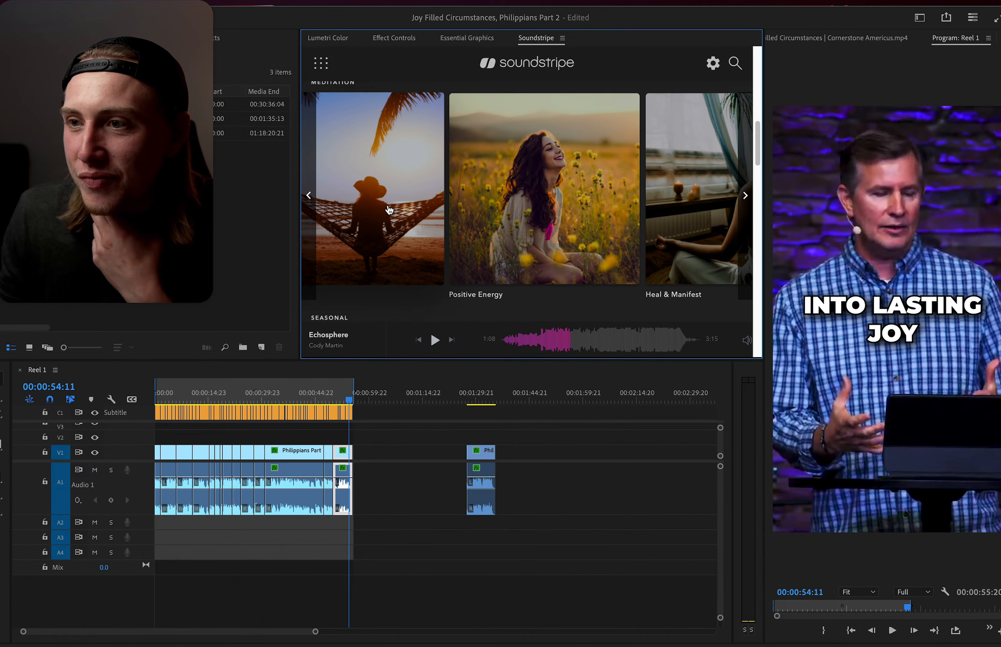
{"action": "scroll", "coordinate": [747, 188], "scroll_direction": "down", "scroll_amount": 1}
{"action": "scroll", "coordinate": [747, 188], "scroll_direction": "down", "scroll_amount": 12}
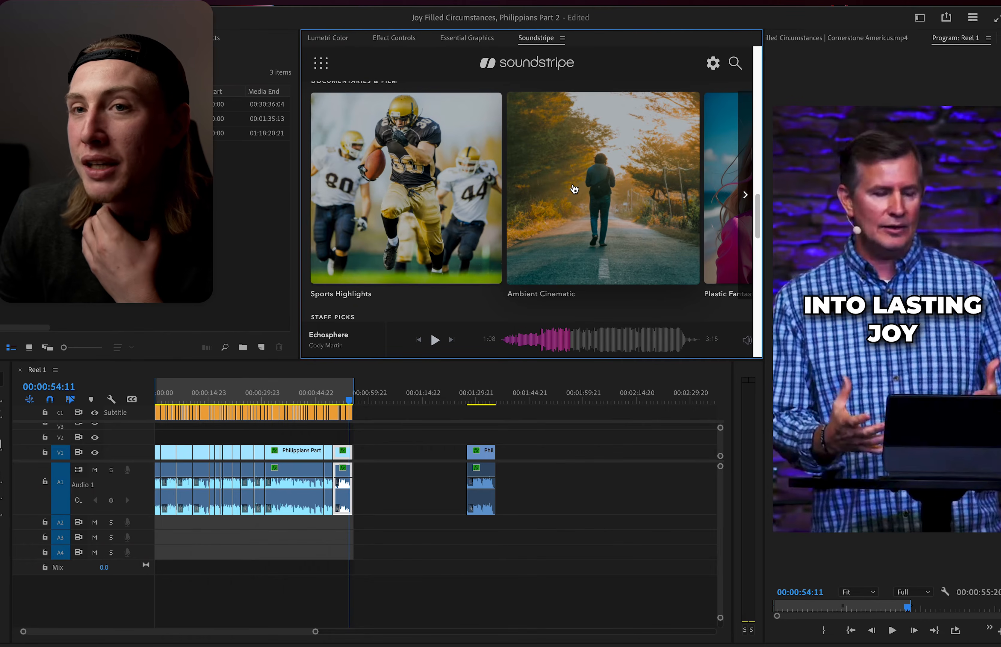
{"action": "left_click", "coordinate": [573, 188]}
{"action": "scroll", "coordinate": [346, 225], "scroll_direction": "down", "scroll_amount": 1}
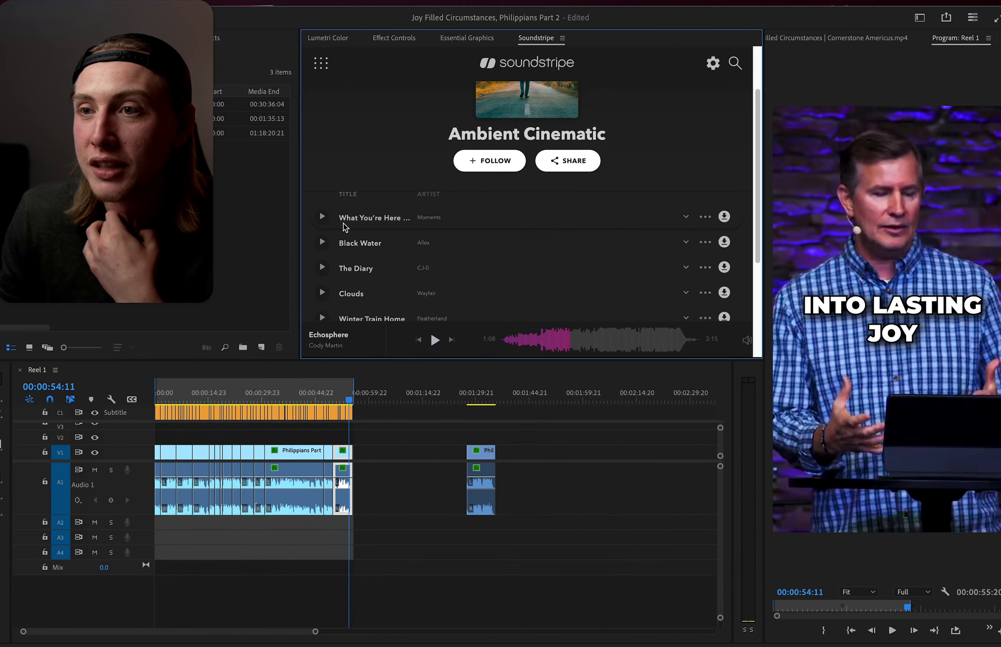
Audition "What You're Here For", "Black Water" and "The Diary" to compare them as background music.
{"action": "left_click", "coordinate": [321, 217]}
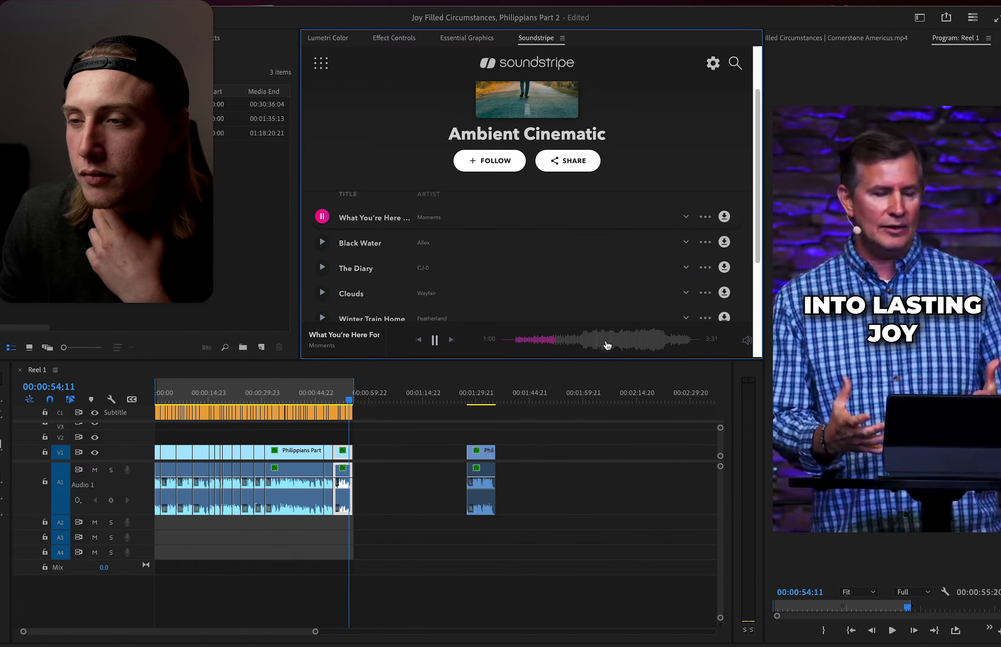
{"action": "left_click", "coordinate": [322, 243]}
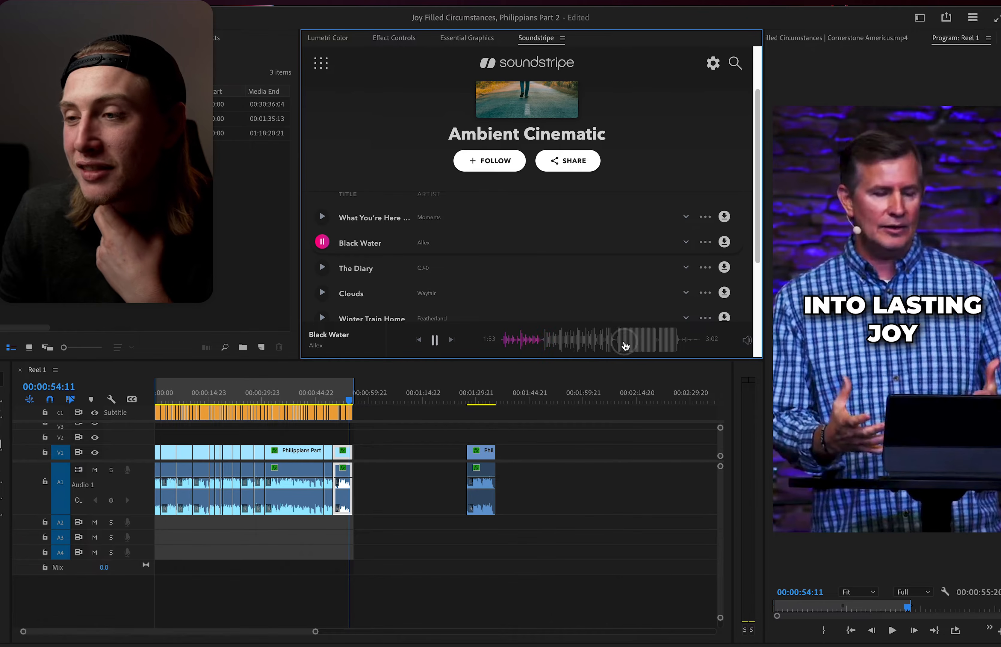
{"action": "left_click", "coordinate": [322, 268]}
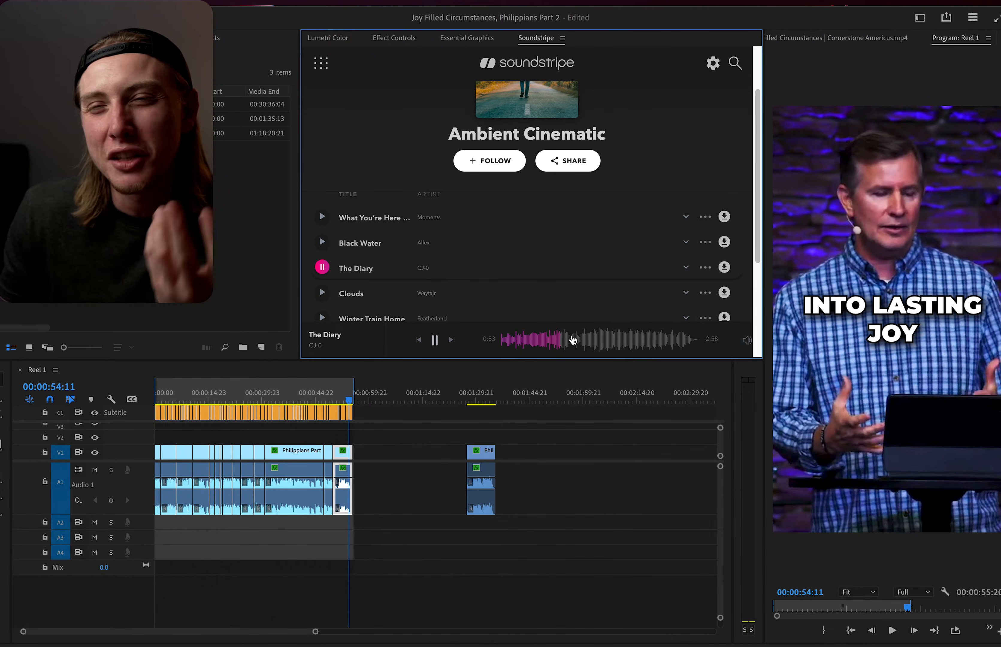
{"action": "key", "text": "space"}
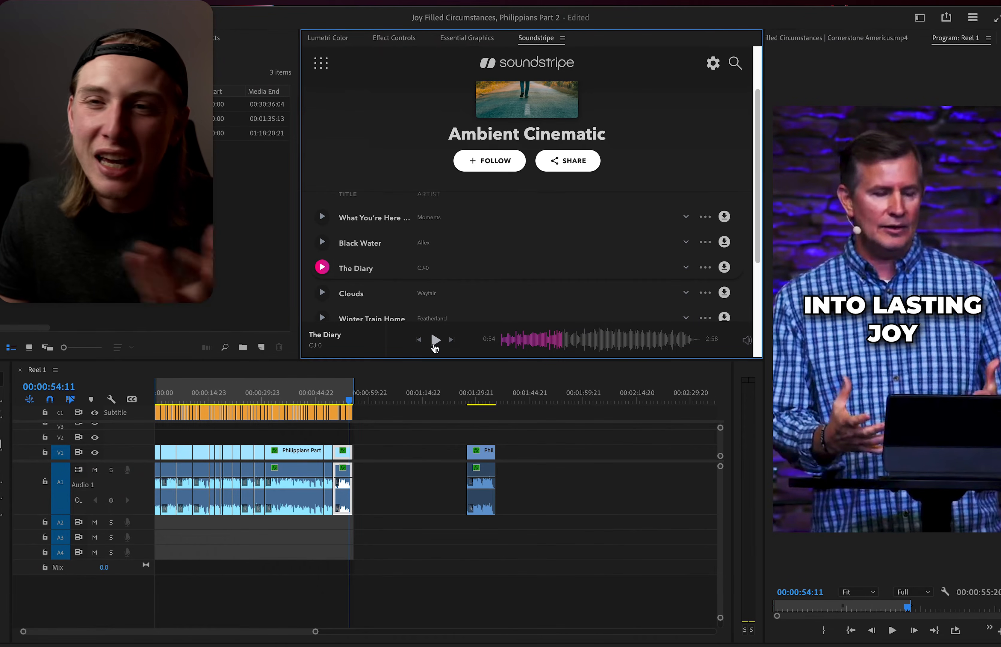
{"action": "left_click", "coordinate": [435, 340]}
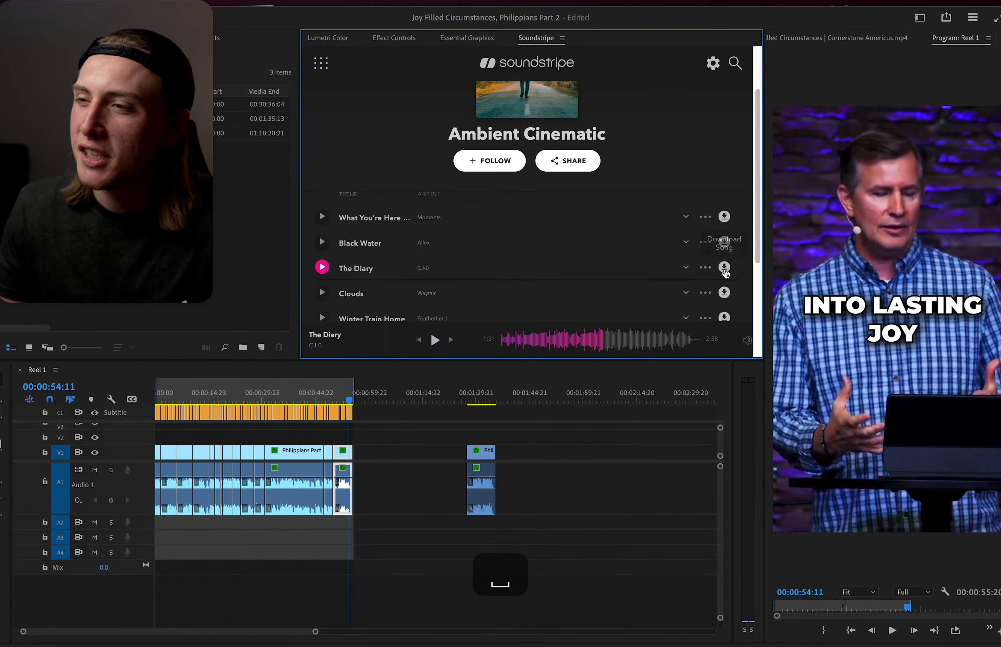
Import the full track of "The Diary" as WAV, placing it on audio track A1 at the end of the reel.
{"action": "left_click", "coordinate": [724, 267]}
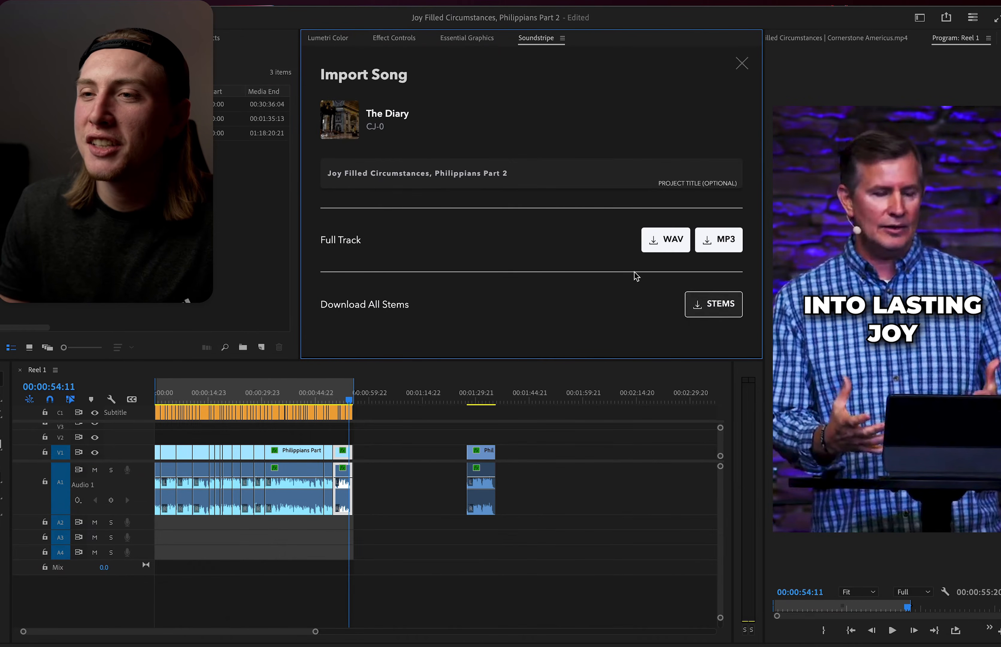
{"action": "left_click", "coordinate": [651, 243]}
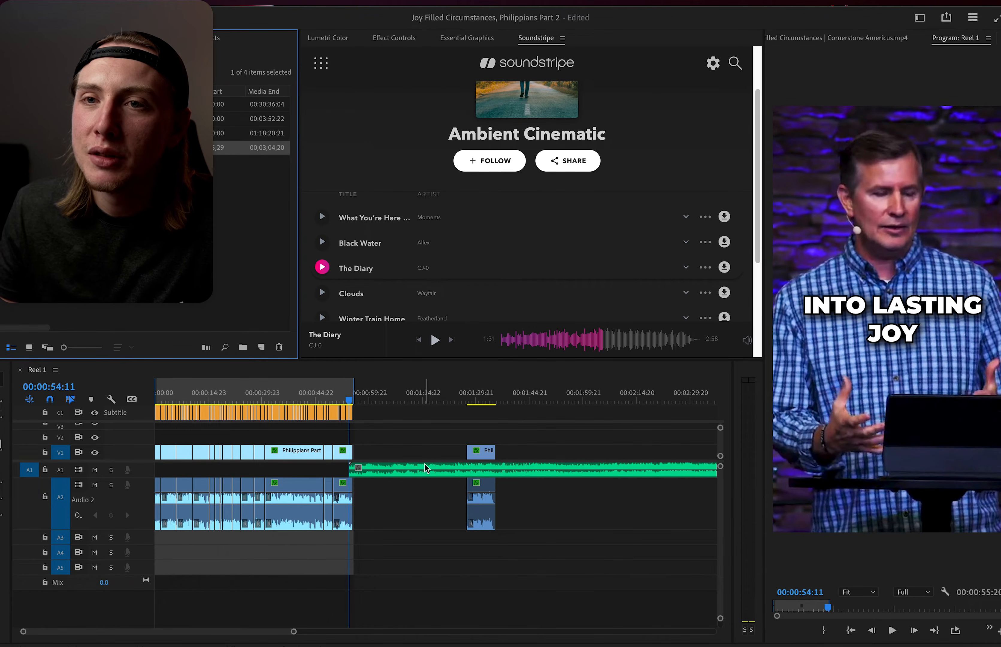
{"action": "scroll", "coordinate": [362, 508], "scroll_direction": "down", "scroll_amount": 3}
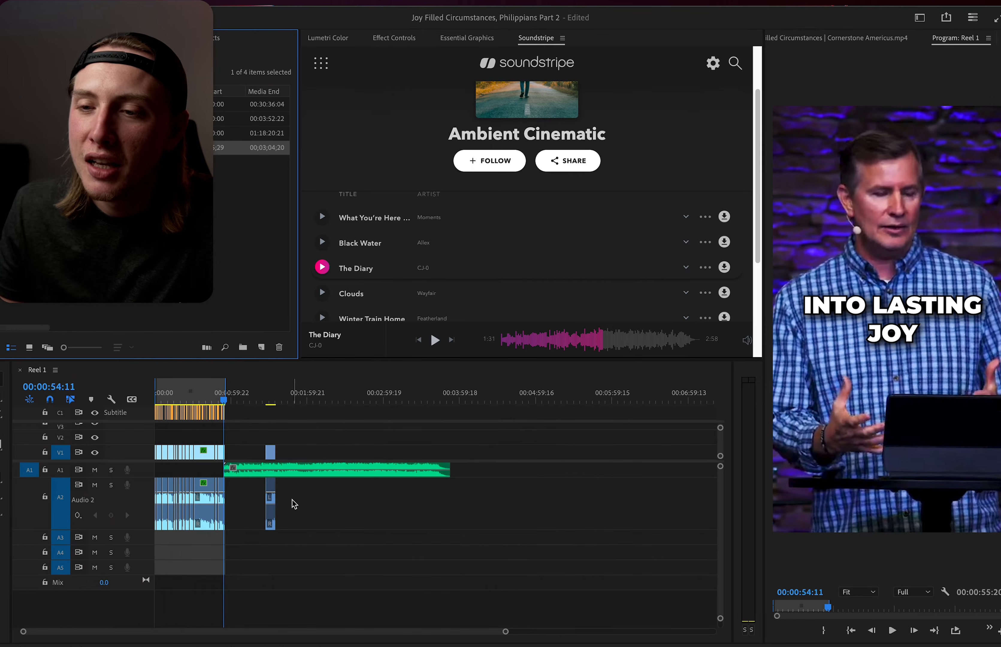
{"action": "scroll", "coordinate": [221, 500], "scroll_direction": "up", "scroll_amount": 2}
{"action": "scroll", "coordinate": [221, 498], "scroll_direction": "up", "scroll_amount": 4}
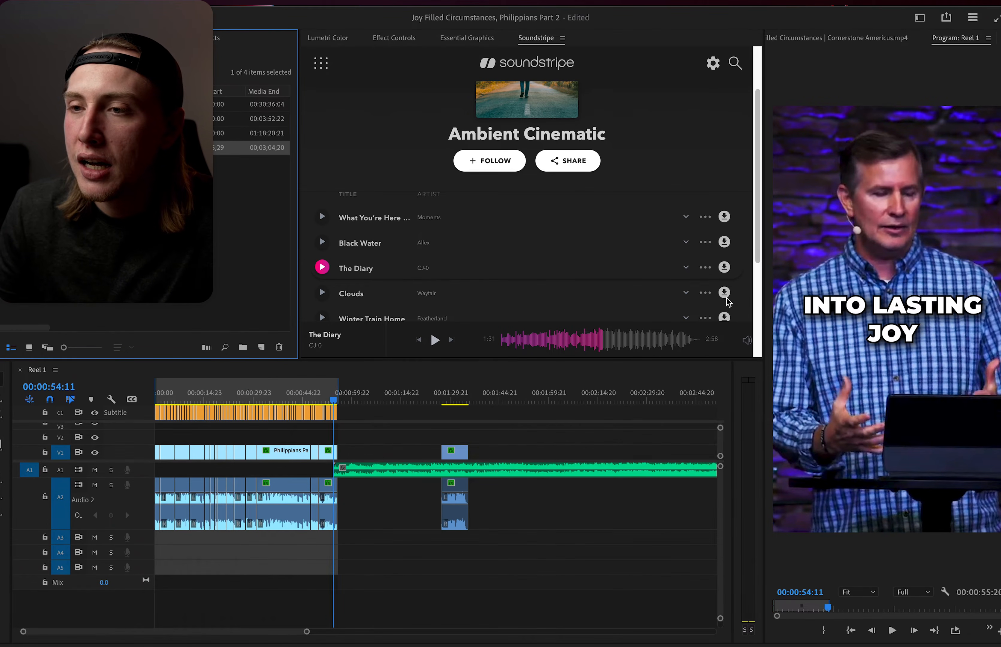
{"action": "left_click", "coordinate": [724, 269]}
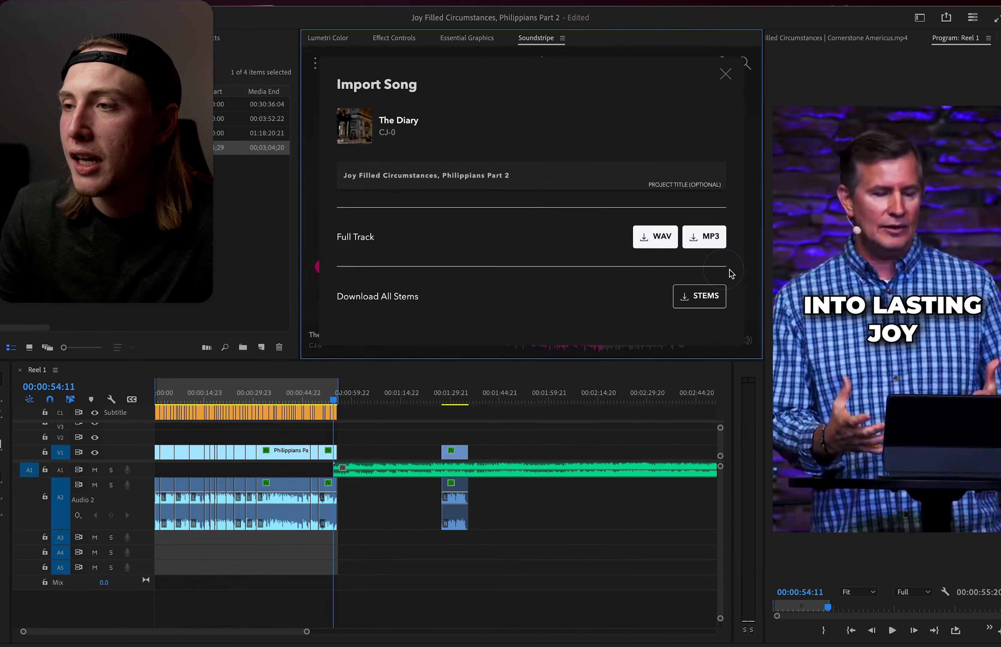
{"action": "left_click", "coordinate": [741, 63]}
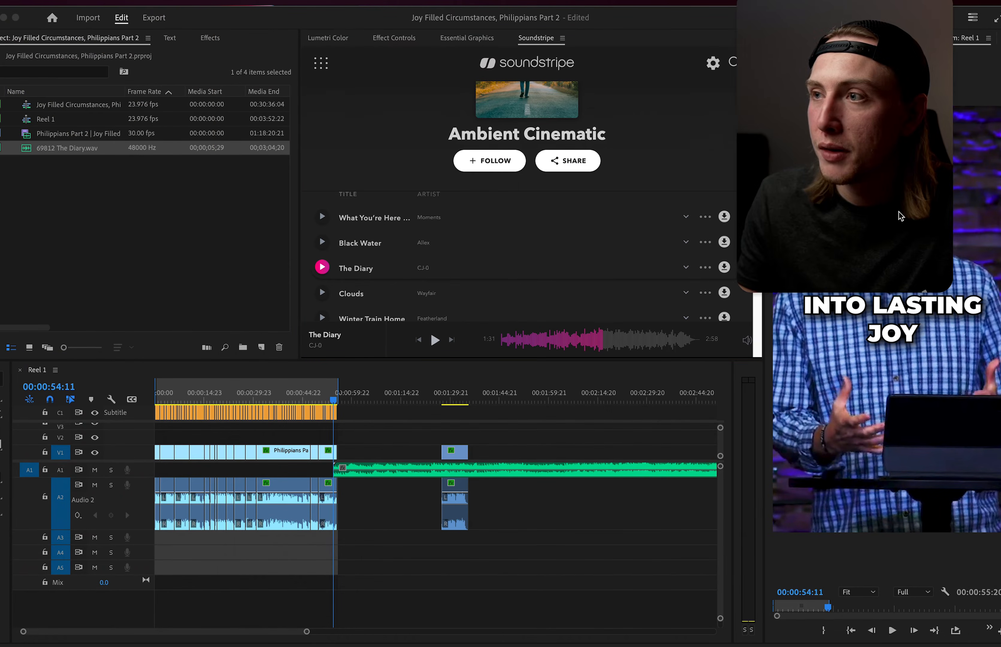
{"action": "left_click", "coordinate": [23, 160]}
{"action": "left_click", "coordinate": [27, 149]}
{"action": "left_click", "coordinate": [64, 174]}
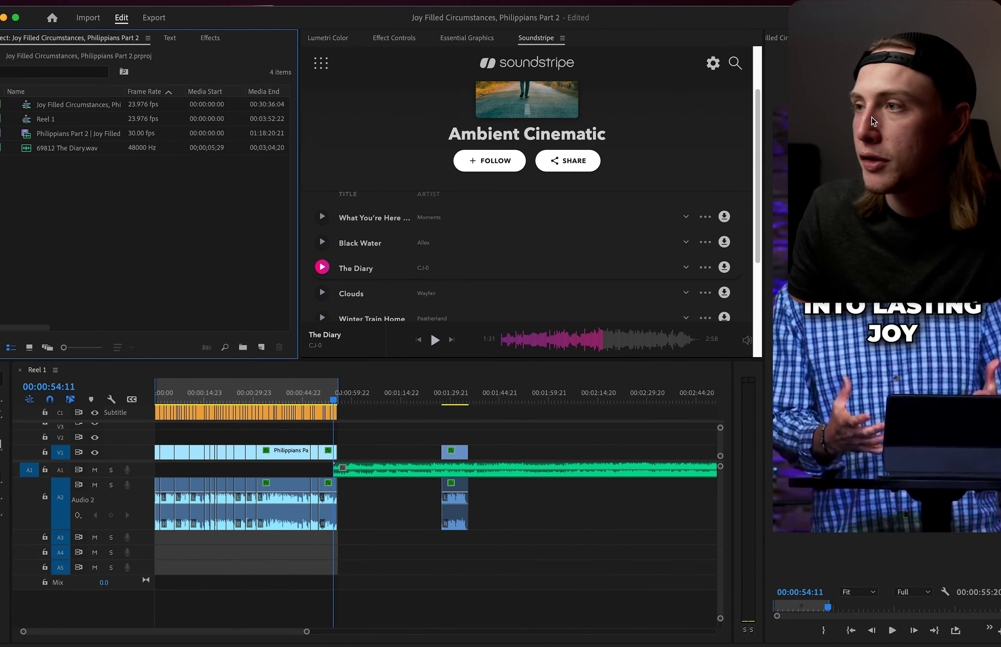
Move the music clip on track A1 to the very start of the timeline and enlarge the track to show its waveform.
{"action": "left_click", "coordinate": [354, 471]}
{"action": "key", "text": "backslash"}
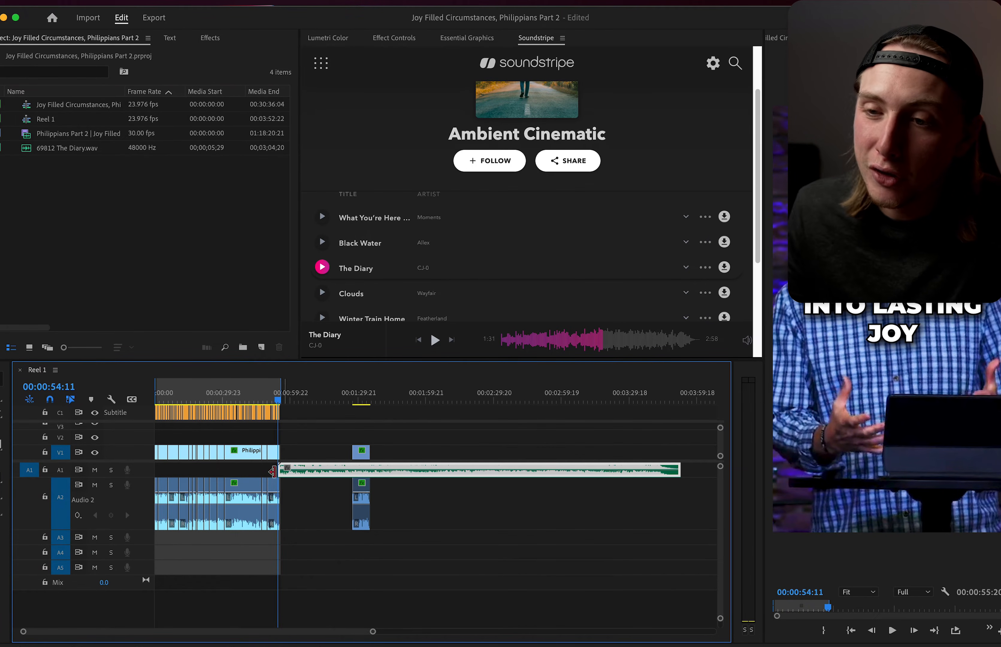
{"action": "left_click_drag", "start_coordinate": [307, 477], "coordinate": [155, 511]}
{"action": "key", "text": "backslash"}
{"action": "key", "text": "backslash"}
{"action": "key", "text": "backslash"}
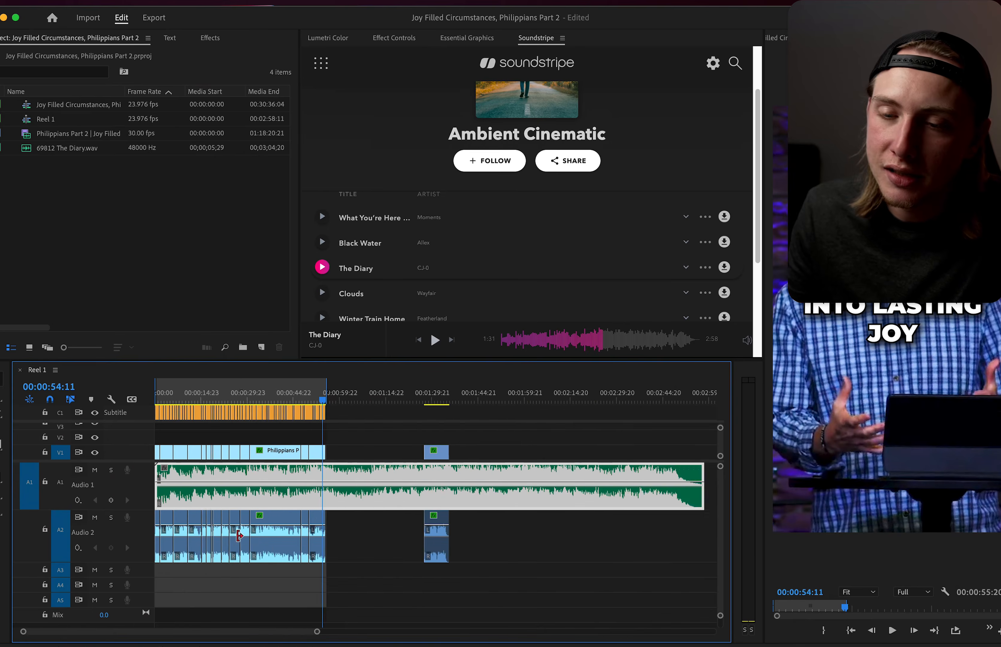
Adjust the audio gain of the music clip on A1 by -16 dB.
{"action": "key", "text": "minus"}
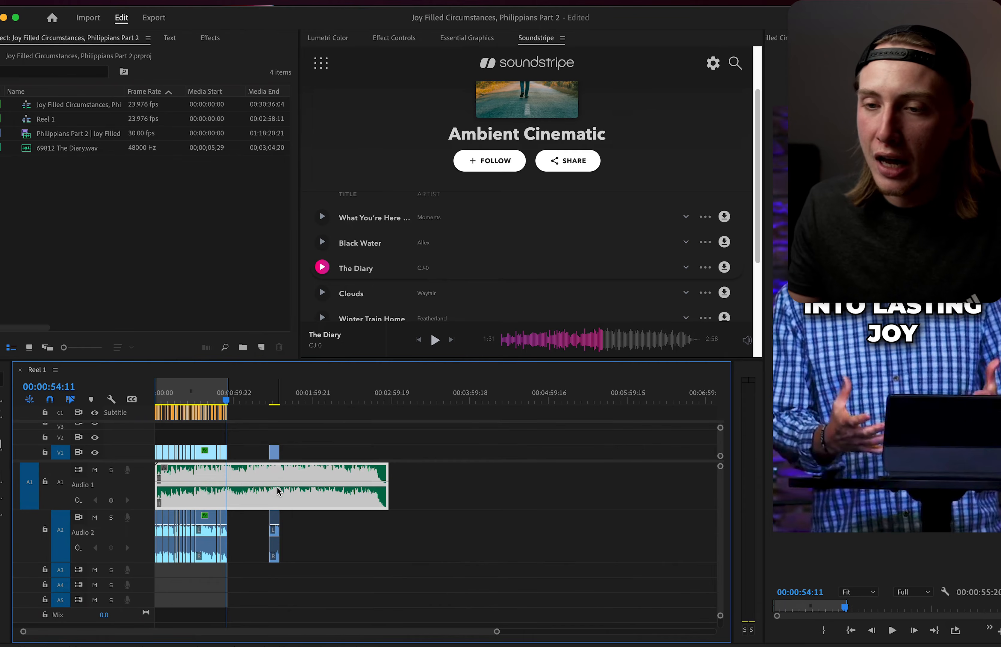
{"action": "right_click", "coordinate": [277, 491]}
{"action": "left_click", "coordinate": [326, 491]}
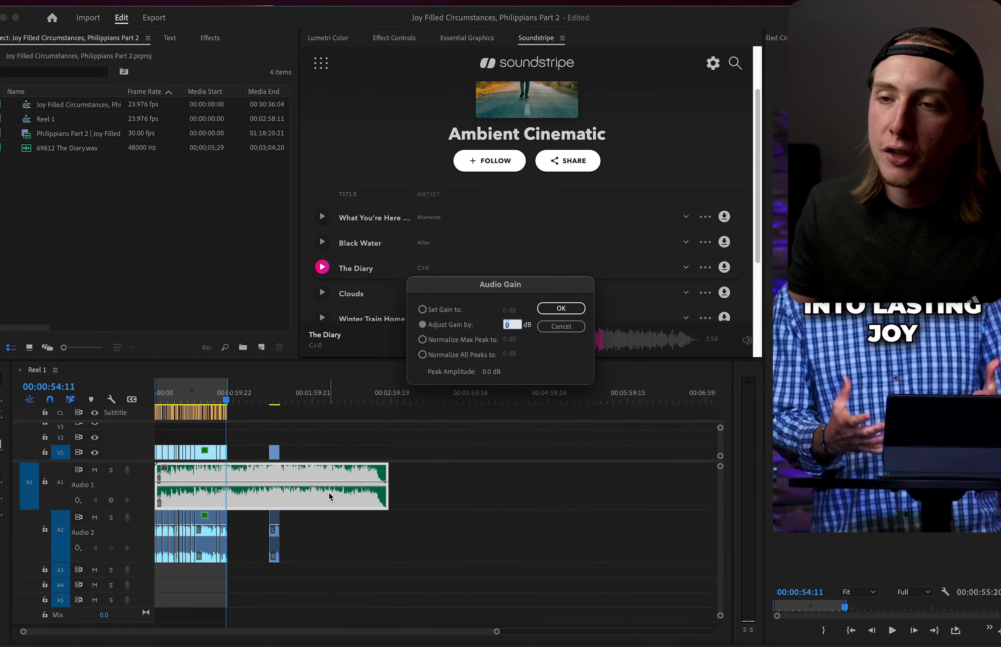
{"action": "type", "text": "-16"}
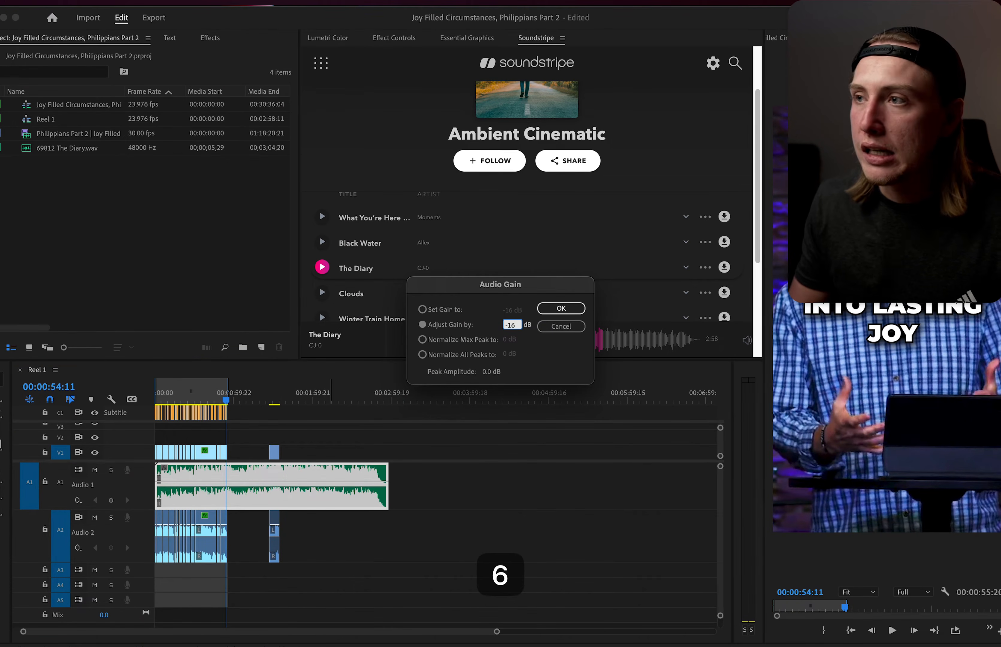
{"action": "key", "text": "Return"}
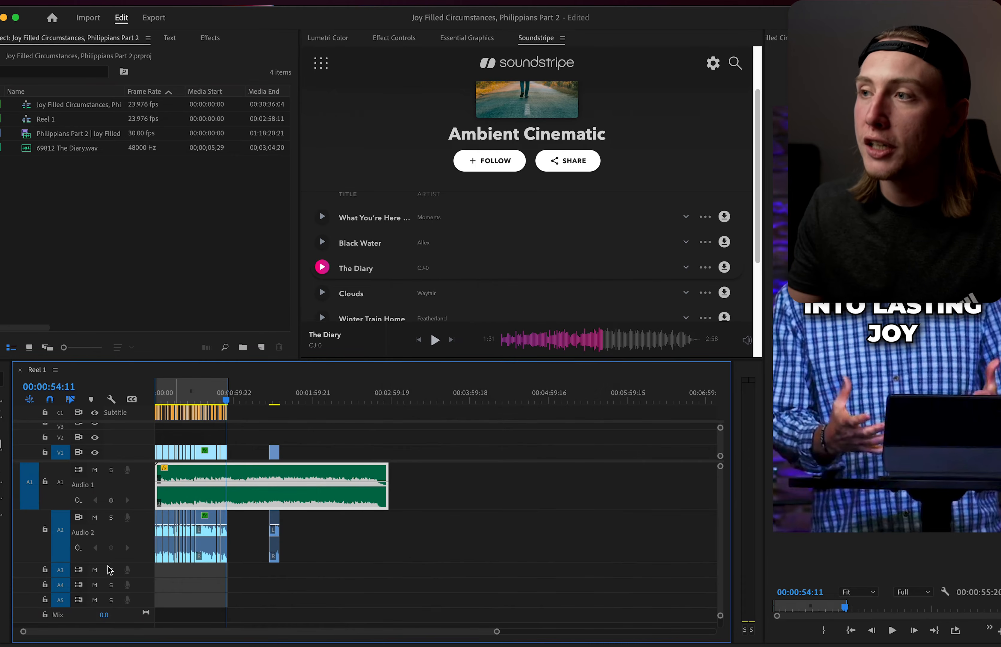
Move the leftover sermon clip near 00:01:30 out past the end of the music, to about 00:03:59.
{"action": "key", "text": "="}
{"action": "key", "text": "="}
{"action": "key", "text": "="}
{"action": "key", "text": "="}
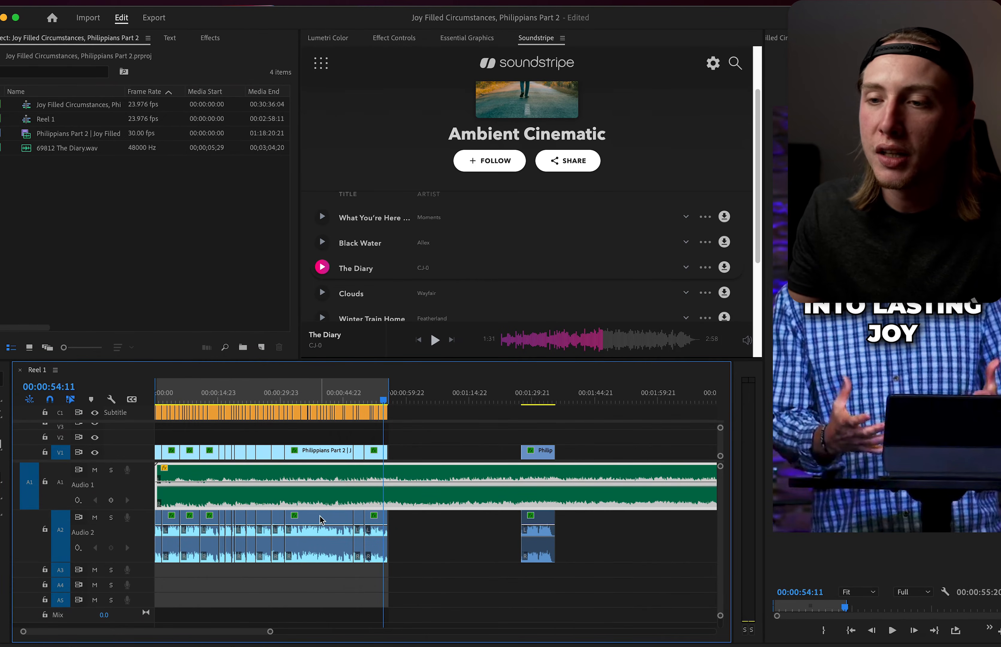
{"action": "key", "text": "minus"}
{"action": "key", "text": "minus"}
{"action": "key", "text": "minus"}
{"action": "key", "text": "space"}
{"action": "left_click", "coordinate": [286, 397]}
{"action": "left_click", "coordinate": [304, 397]}
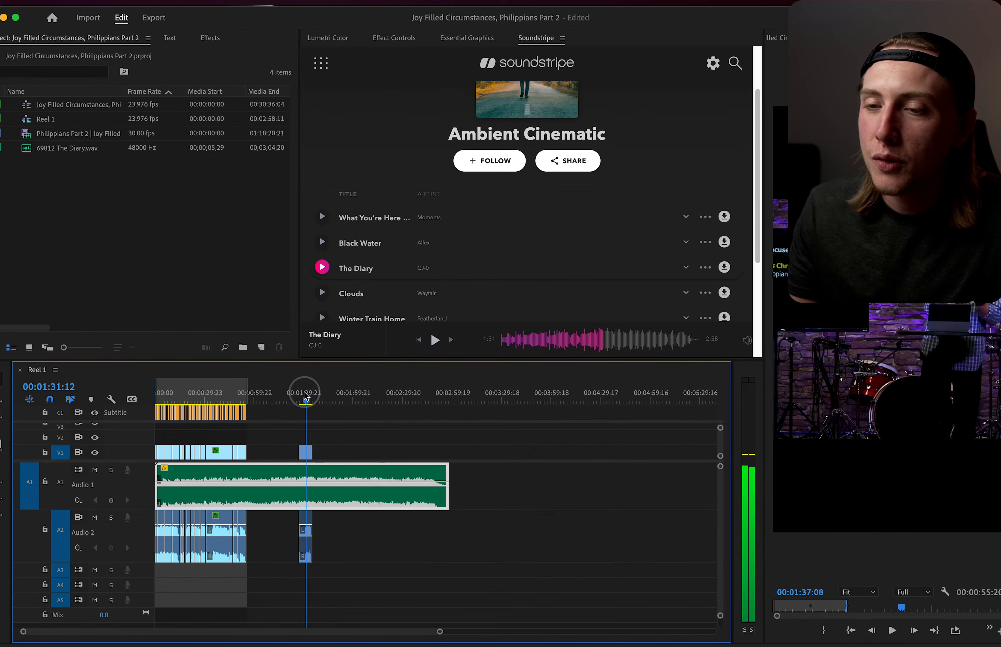
{"action": "left_click_drag", "start_coordinate": [307, 452], "coordinate": [551, 452]}
Play the music clip from about 00:01:23, 00:01:11 and just before it to find a good starting point.
{"action": "left_click", "coordinate": [293, 397]}
{"action": "key", "text": "space"}
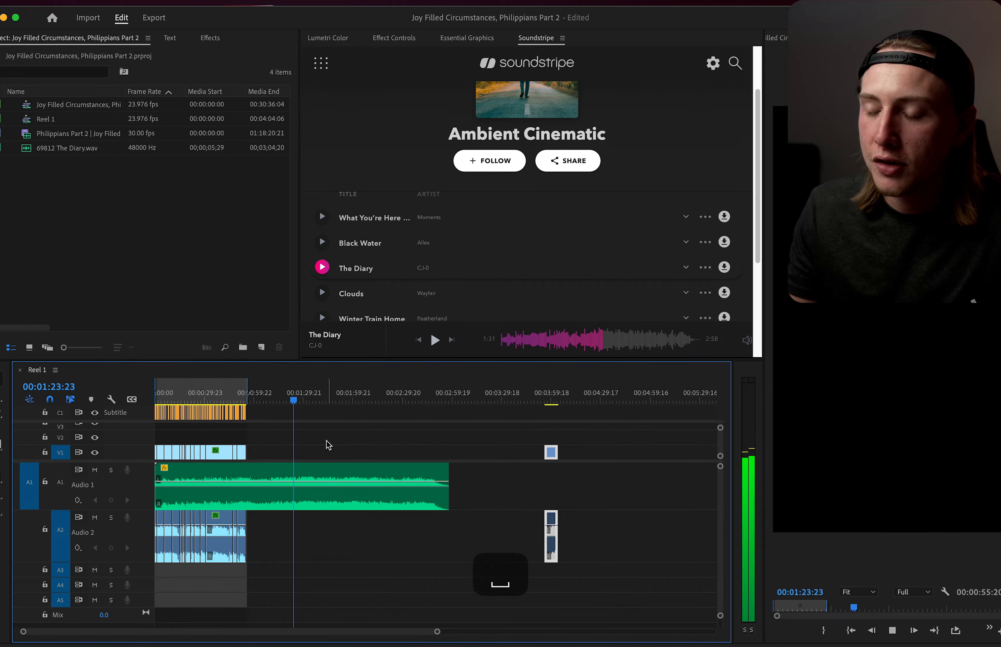
{"action": "left_click", "coordinate": [274, 397]}
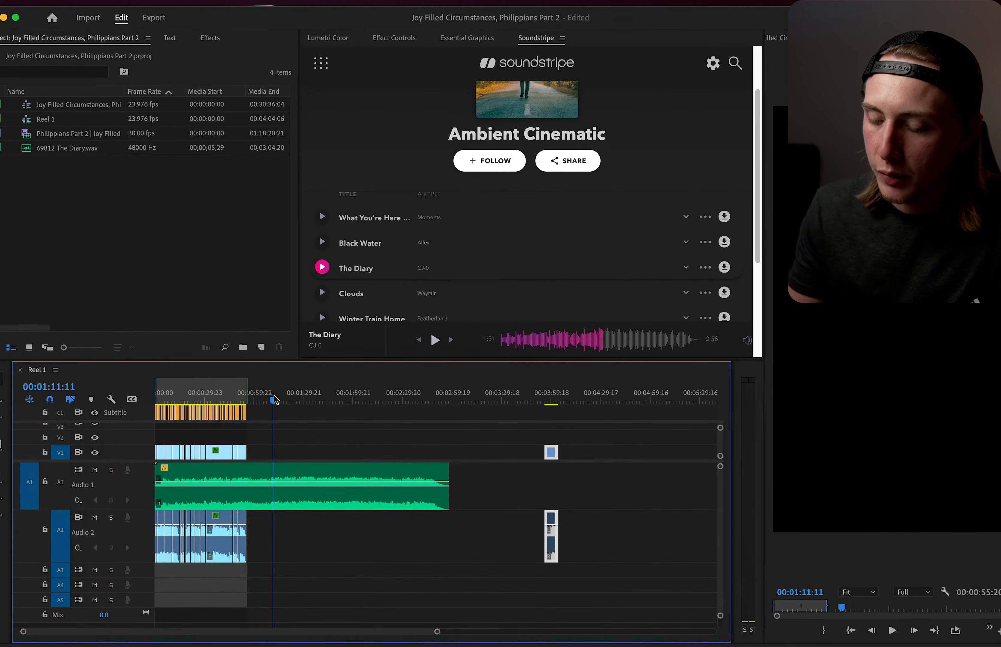
{"action": "key", "text": "space"}
{"action": "key", "text": "XF86AudioRaiseVolume"}
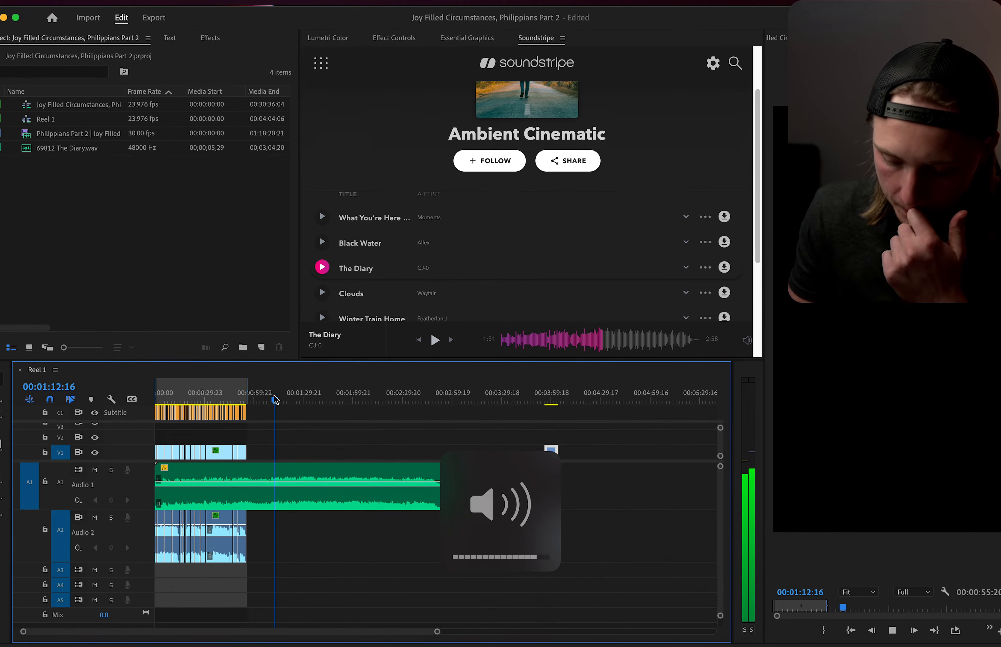
{"action": "key", "text": "l"}
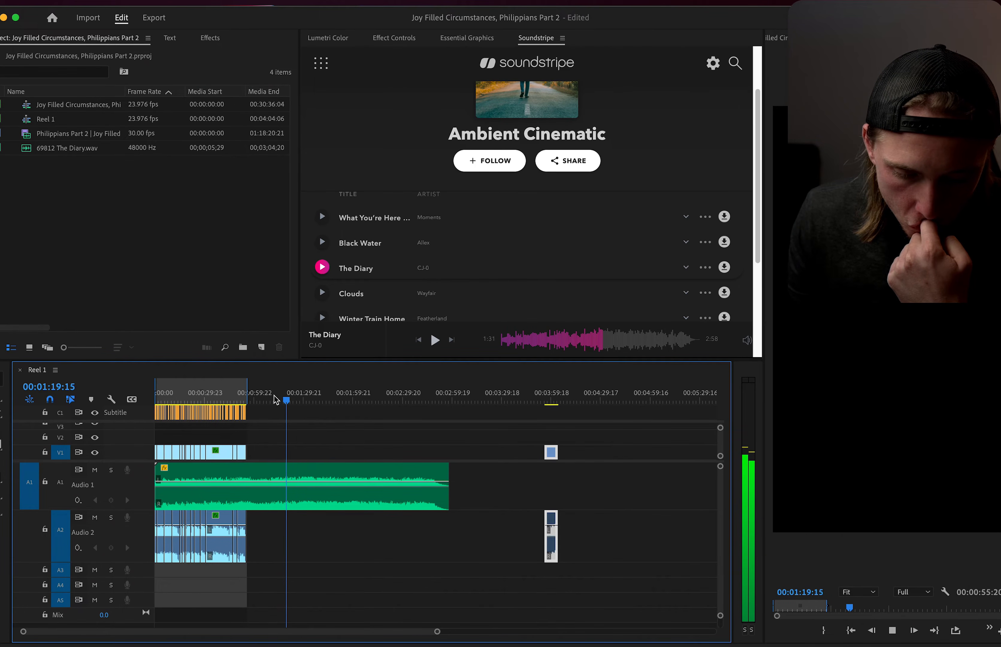
{"action": "key", "text": "space"}
{"action": "key", "text": "space"}
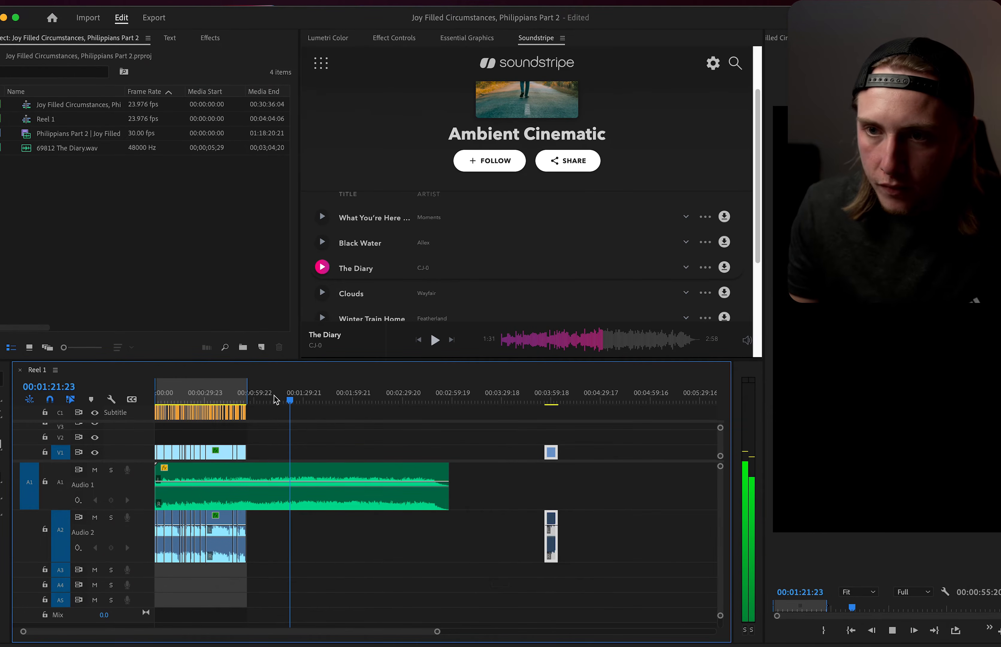
{"action": "left_click", "coordinate": [272, 399]}
{"action": "key", "text": "="}
{"action": "key", "text": "="}
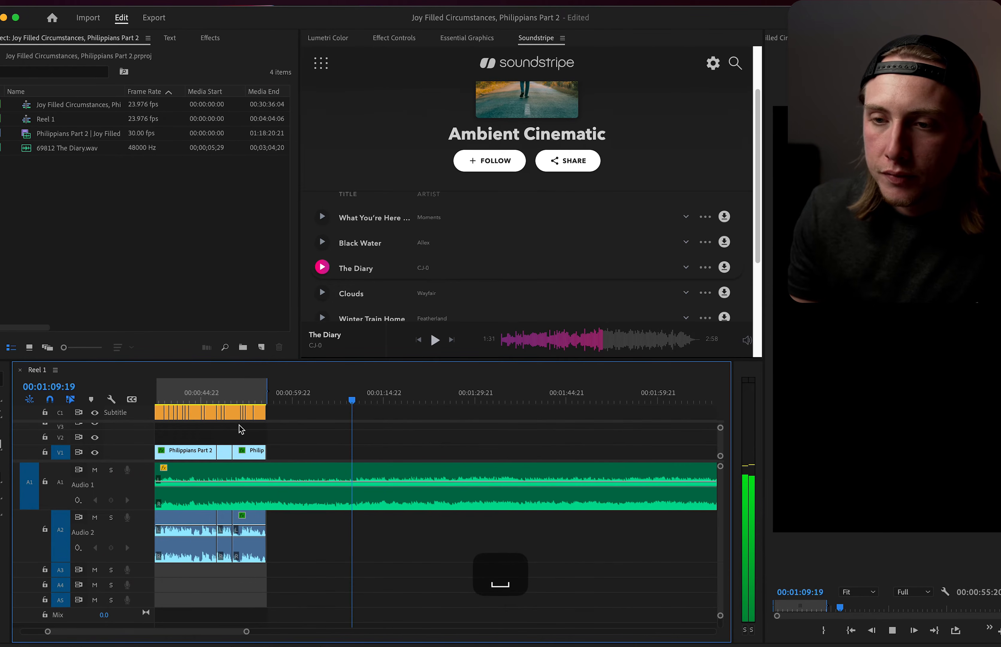
Remove the part of the music before 00:01:10:10 and move the remaining part to the start of the timeline.
{"action": "scroll", "coordinate": [400, 438], "scroll_direction": "up", "scroll_amount": 2}
{"action": "left_click_drag", "start_coordinate": [348, 397], "coordinate": [349, 390]}
{"action": "key", "text": "x"}
{"action": "scroll", "coordinate": [373, 464], "scroll_direction": "down", "scroll_amount": 5}
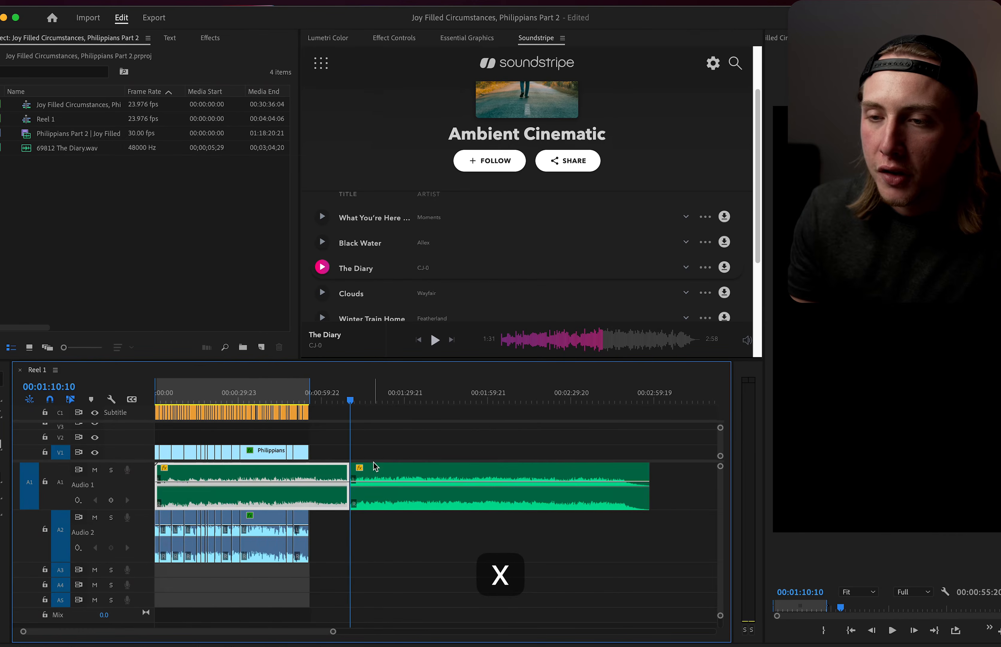
{"action": "key", "text": "BackSpace"}
{"action": "left_click_drag", "start_coordinate": [364, 461], "coordinate": [140, 475]}
{"action": "scroll", "coordinate": [223, 487], "scroll_direction": "up", "scroll_amount": 3}
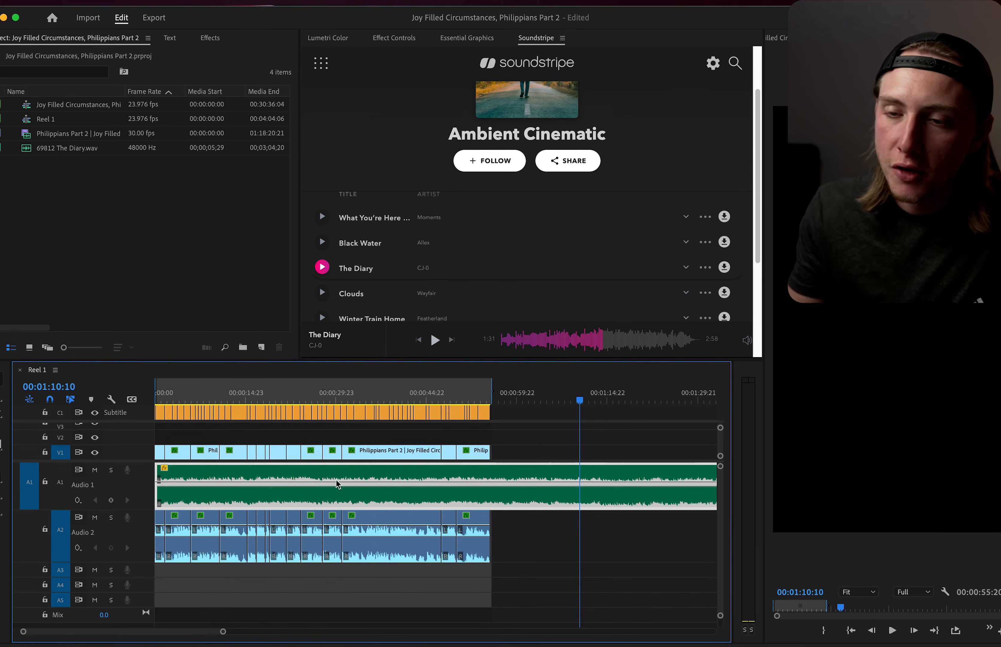
Play the reel from the beginning and adjust the music clip's volume level while listening to it under the speech.
{"action": "key", "text": "Home"}
{"action": "key", "text": "equal"}
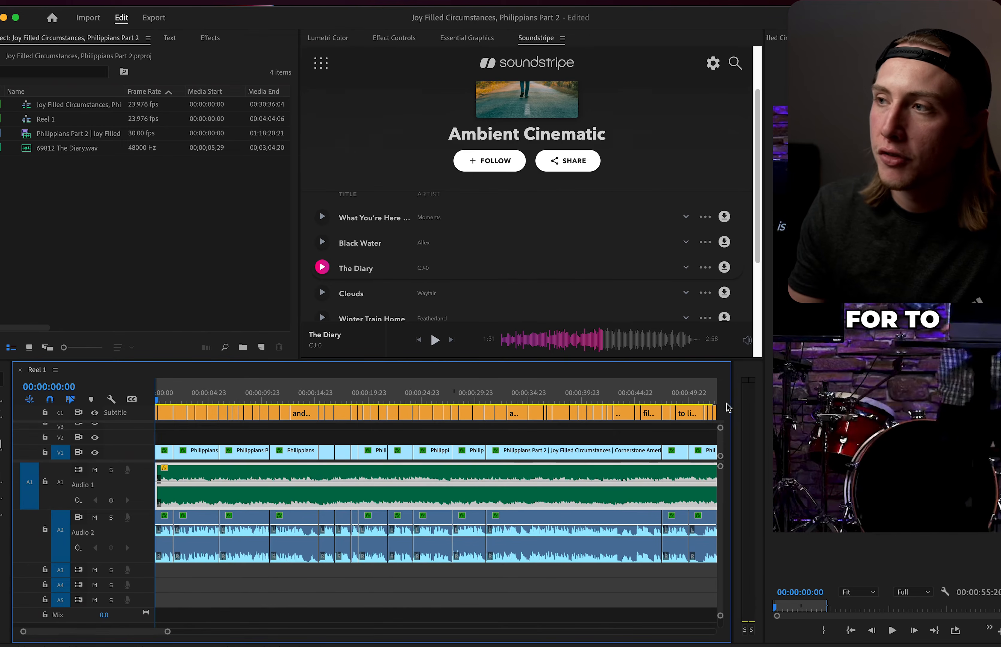
{"action": "key", "text": "equal"}
{"action": "key", "text": "space"}
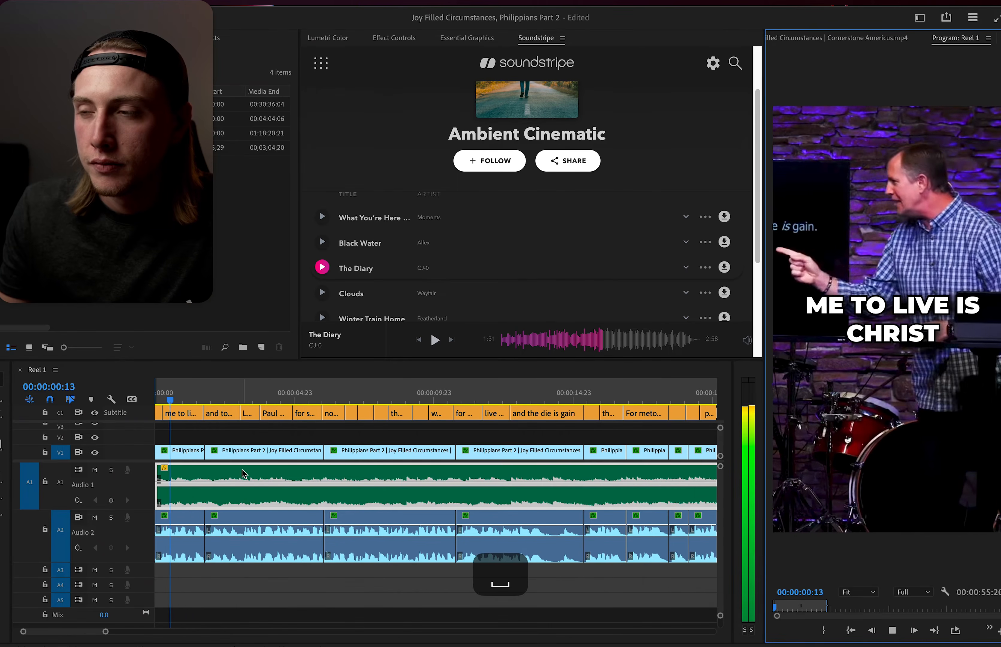
{"action": "key", "text": "minus"}
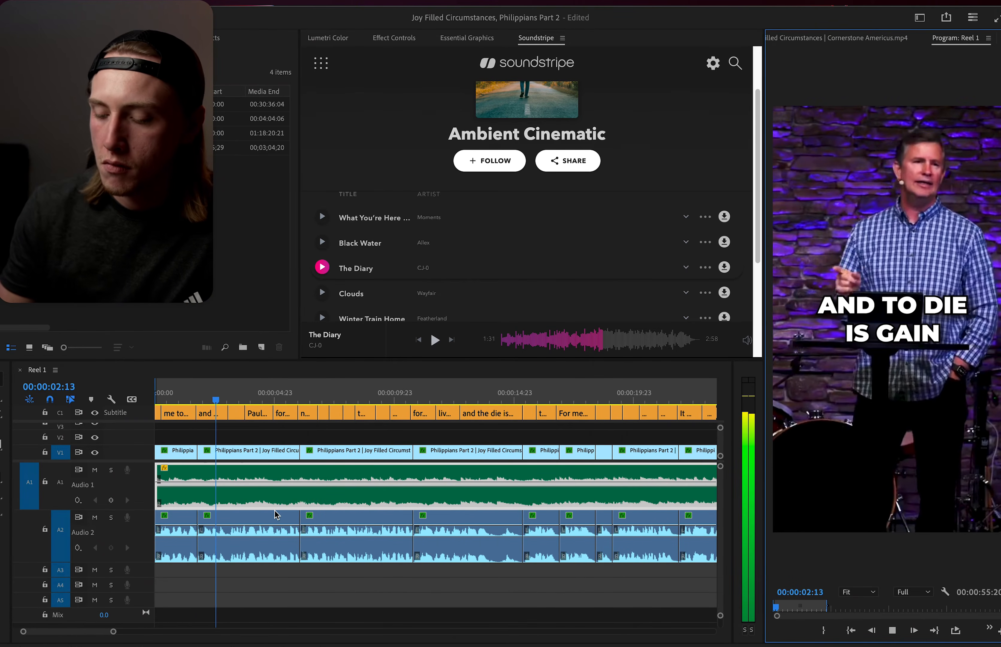
{"action": "key", "text": "XF86AudioRaiseVolume"}
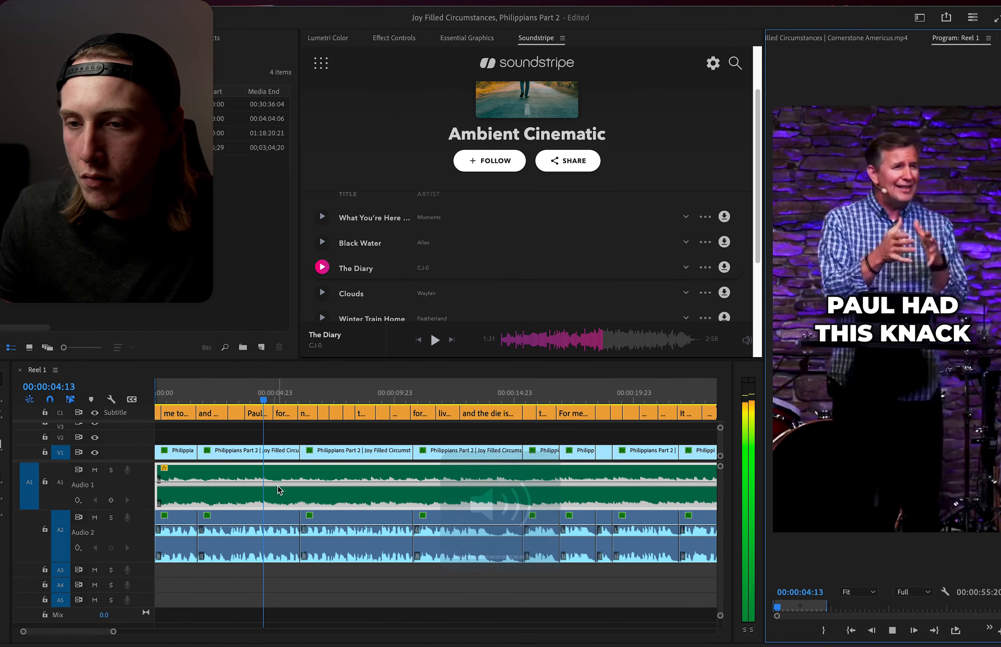
{"action": "key", "text": "backslash"}
{"action": "left_click", "coordinate": [280, 483]}
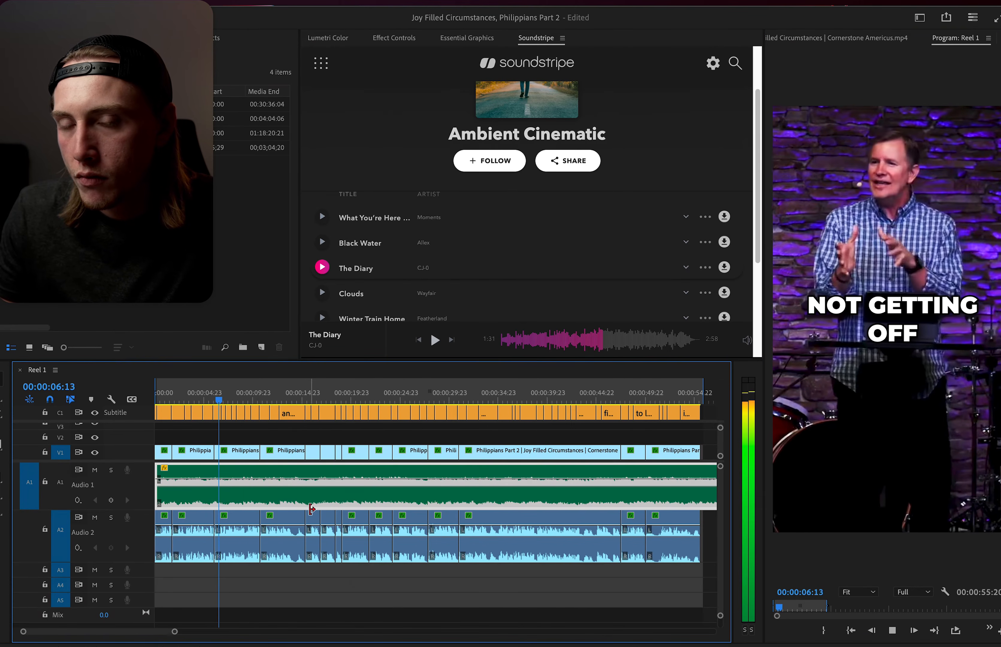
{"action": "key", "text": "minus"}
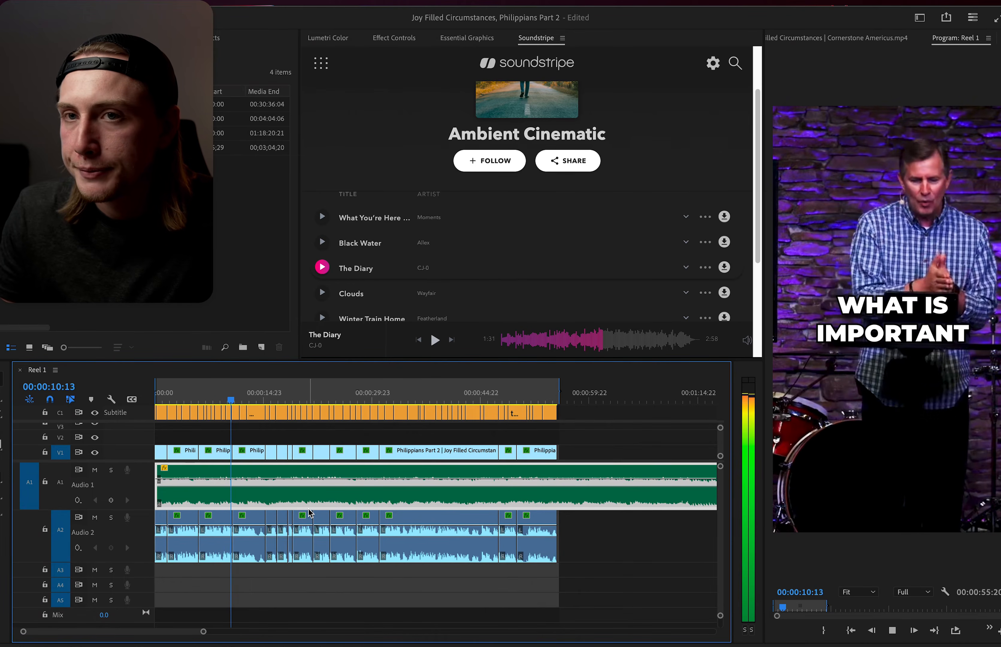
Compare the long sermon clip's sound with the Multiband Compressor and Hard Limiter effects each switched off and back on.
{"action": "key", "text": "minus"}
{"action": "left_click", "coordinate": [331, 552]}
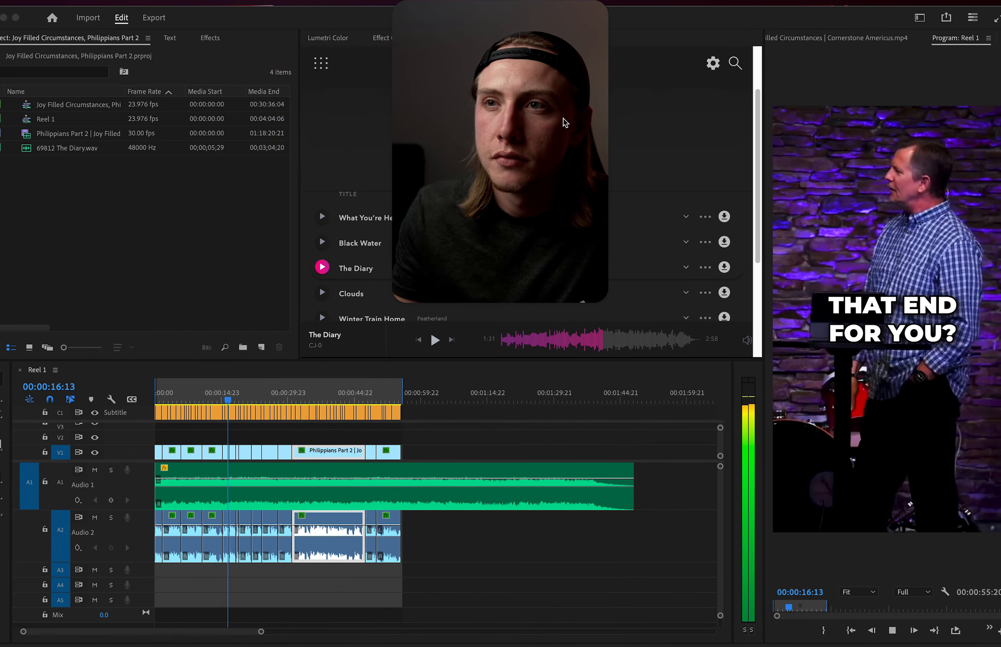
{"action": "left_click", "coordinate": [392, 38]}
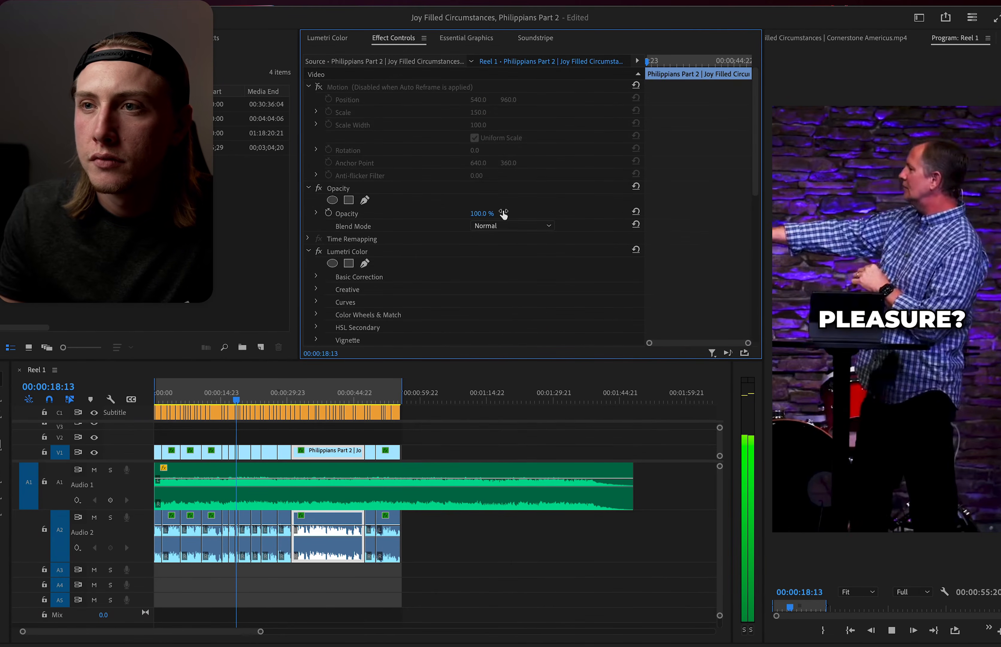
{"action": "scroll", "coordinate": [684, 244], "scroll_direction": "down", "scroll_amount": 10}
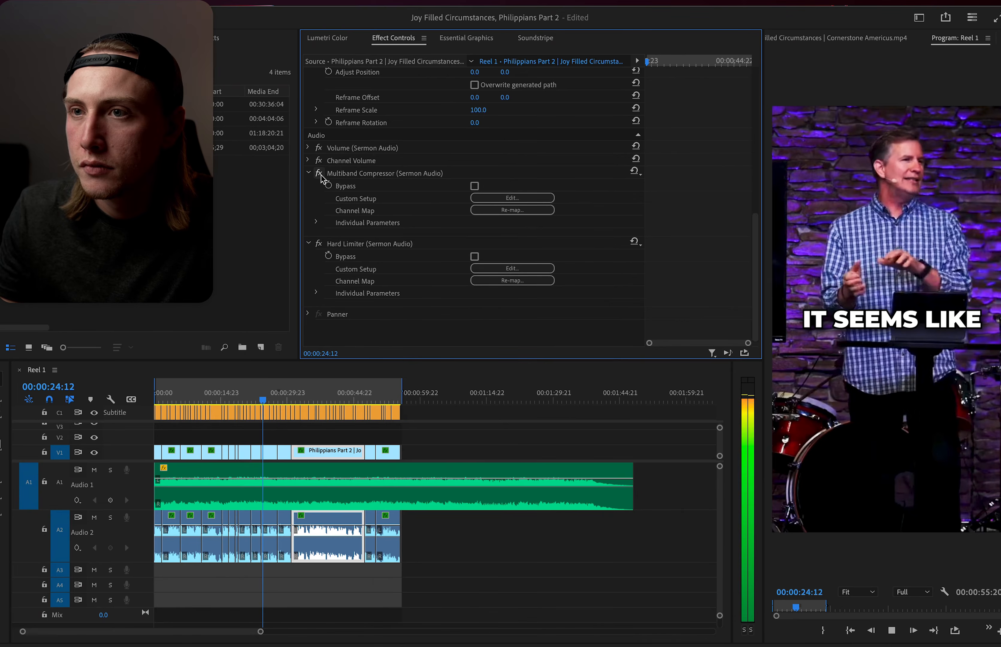
{"action": "left_click", "coordinate": [320, 175]}
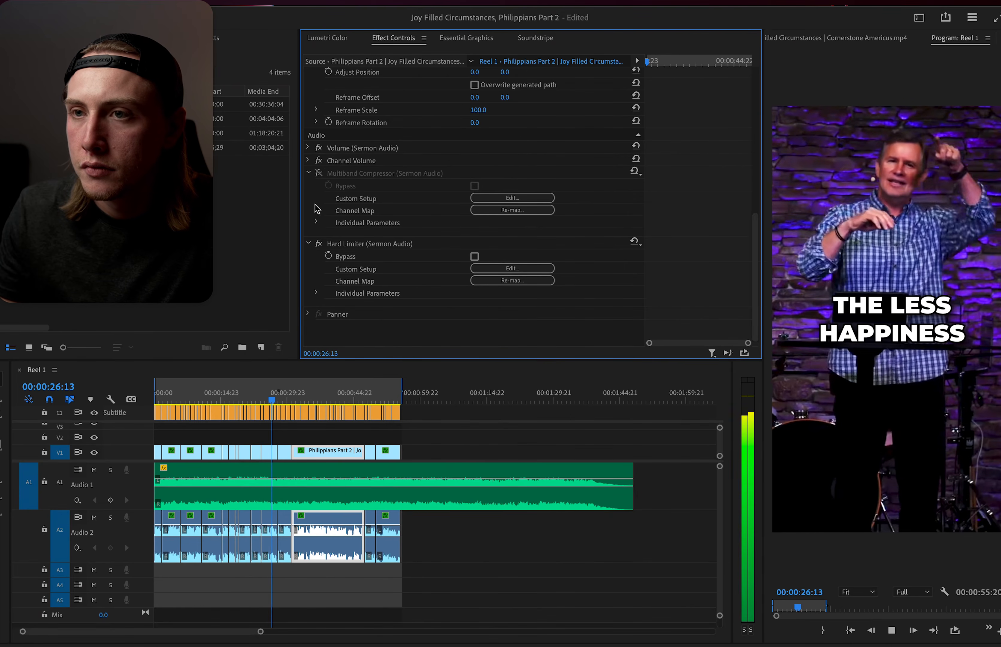
{"action": "left_click", "coordinate": [293, 427]}
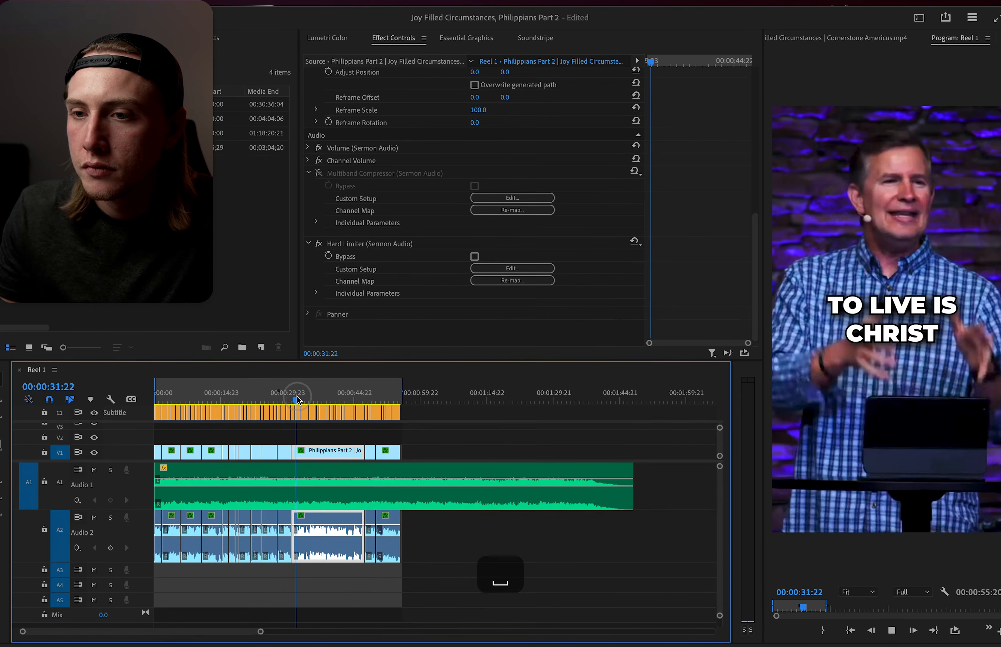
{"action": "left_click", "coordinate": [320, 174]}
{"action": "left_click", "coordinate": [318, 245]}
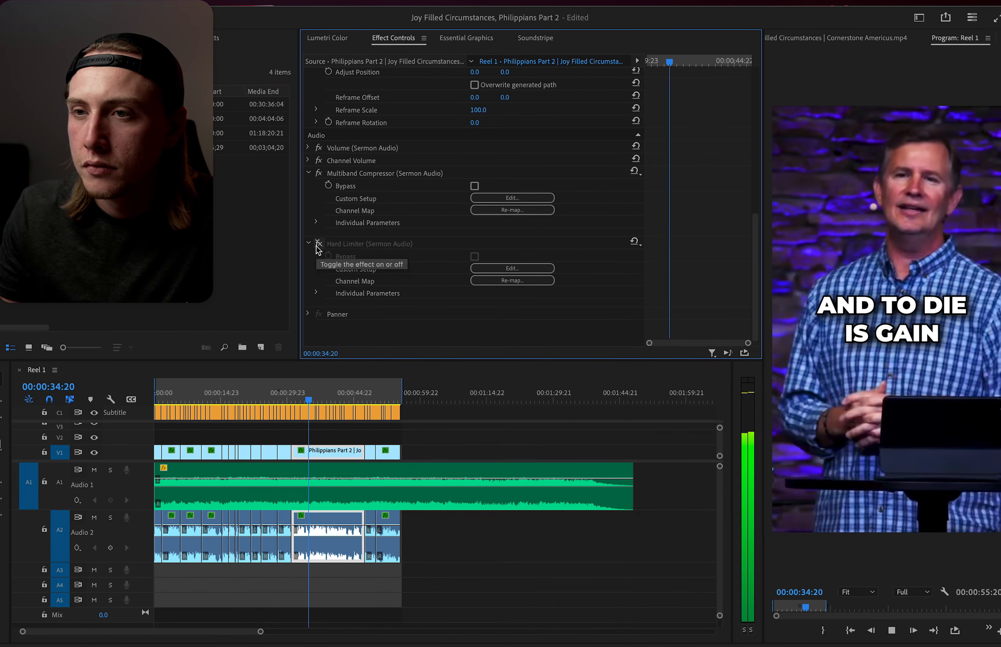
{"action": "left_click", "coordinate": [319, 245]}
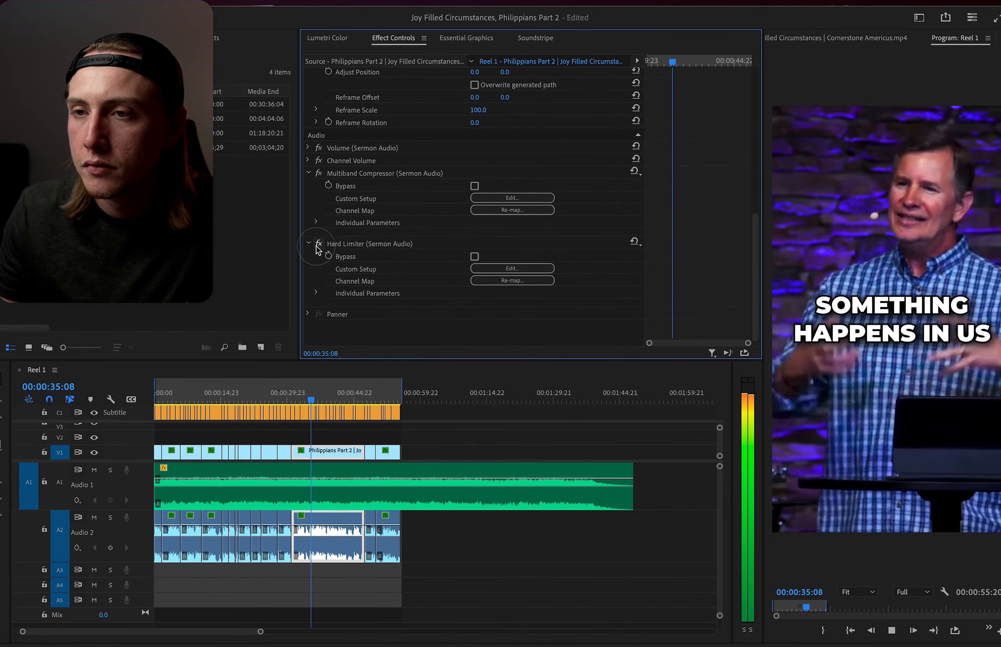
{"action": "left_click", "coordinate": [459, 429]}
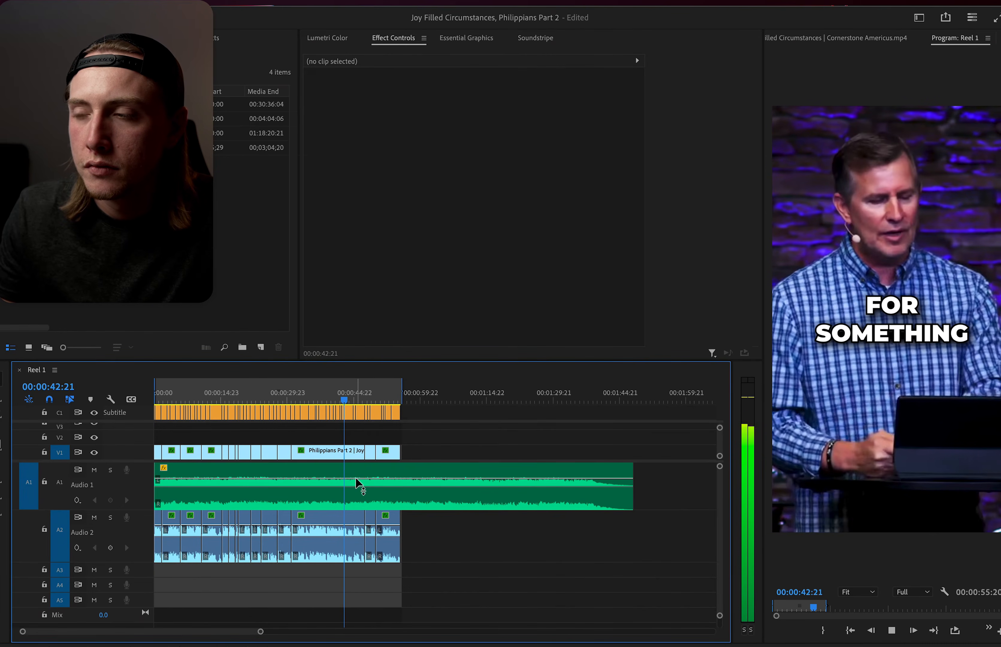
{"action": "scroll", "coordinate": [366, 484], "scroll_direction": "up", "scroll_amount": 3}
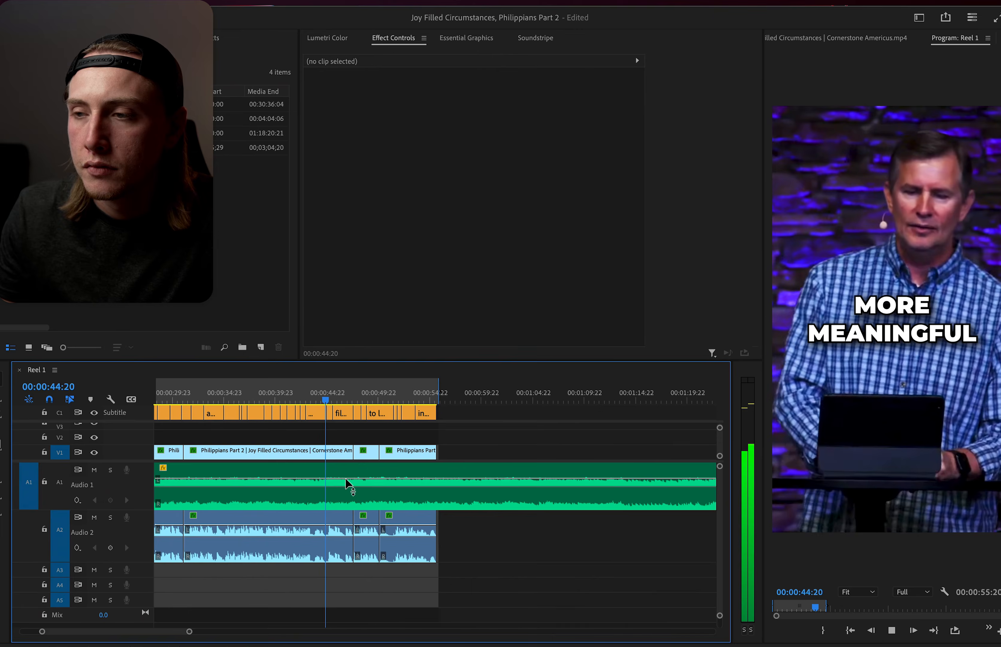
Adjust the music clip's volume level on the first audio track while the reel plays.
{"action": "scroll", "coordinate": [345, 484], "scroll_direction": "down", "scroll_amount": 1}
{"action": "left_click", "coordinate": [348, 481]}
{"action": "left_click_drag", "start_coordinate": [348, 481], "coordinate": [355, 526]}
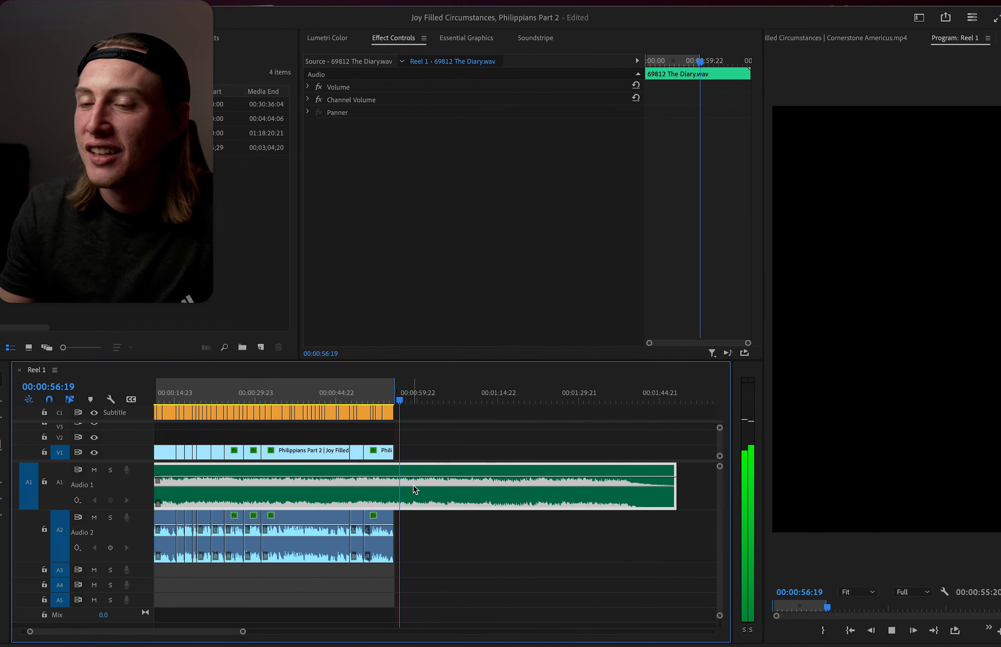
Cut the music clip at the end of the sermon footage and delete the excess music.
{"action": "key", "text": "space"}
{"action": "scroll", "coordinate": [410, 491], "scroll_direction": "up", "scroll_amount": 3}
{"action": "key", "text": "c"}
{"action": "left_click", "coordinate": [381, 494]}
{"action": "key", "text": "v"}
{"action": "left_click", "coordinate": [384, 480]}
{"action": "key", "text": "BackSpace"}
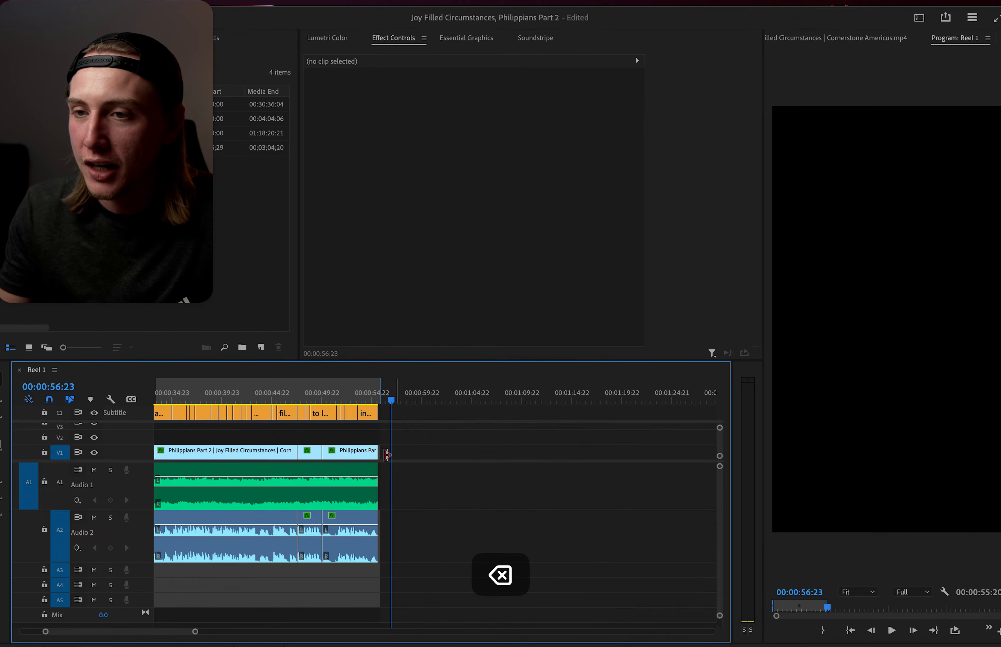
Play the reel's ending from about 00:00:51:09 to check how the trimmed music finishes.
{"action": "left_click", "coordinate": [337, 402]}
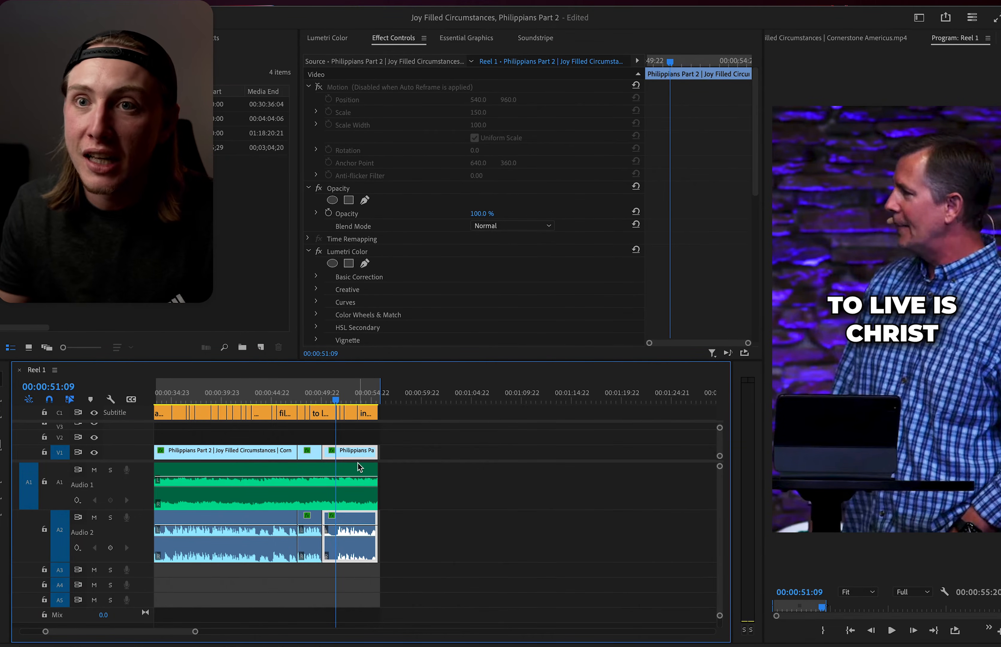
{"action": "key", "text": "space"}
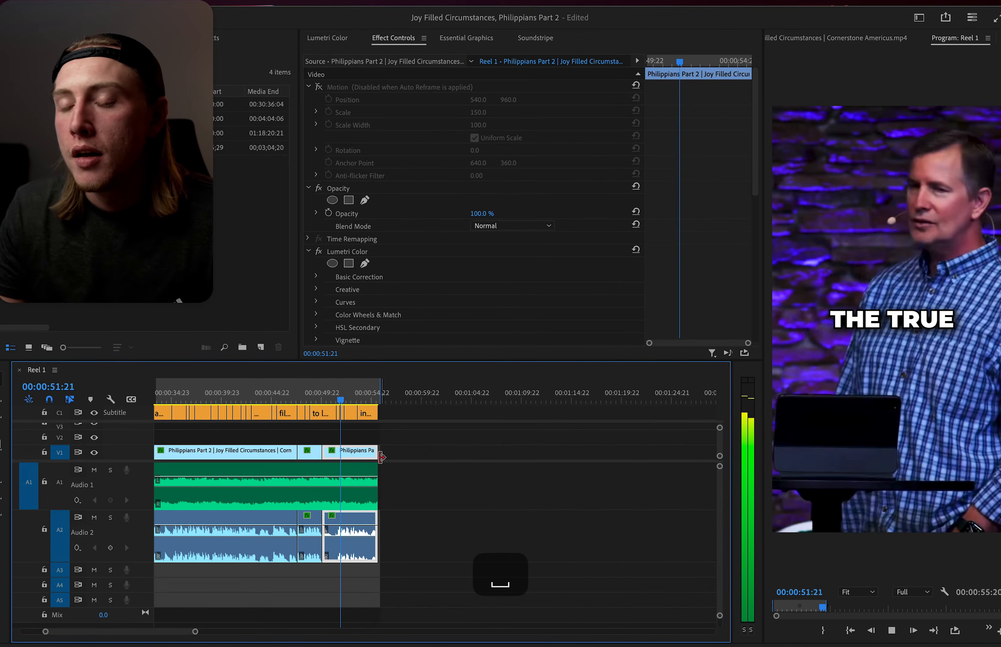
{"action": "left_click", "coordinate": [396, 442]}
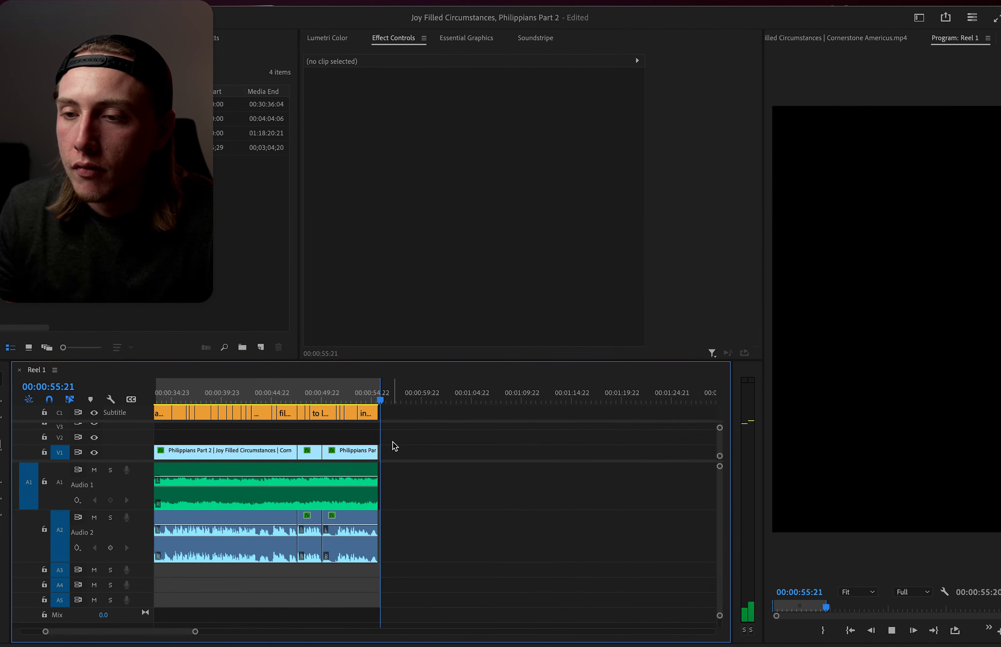
{"action": "key", "text": "space"}
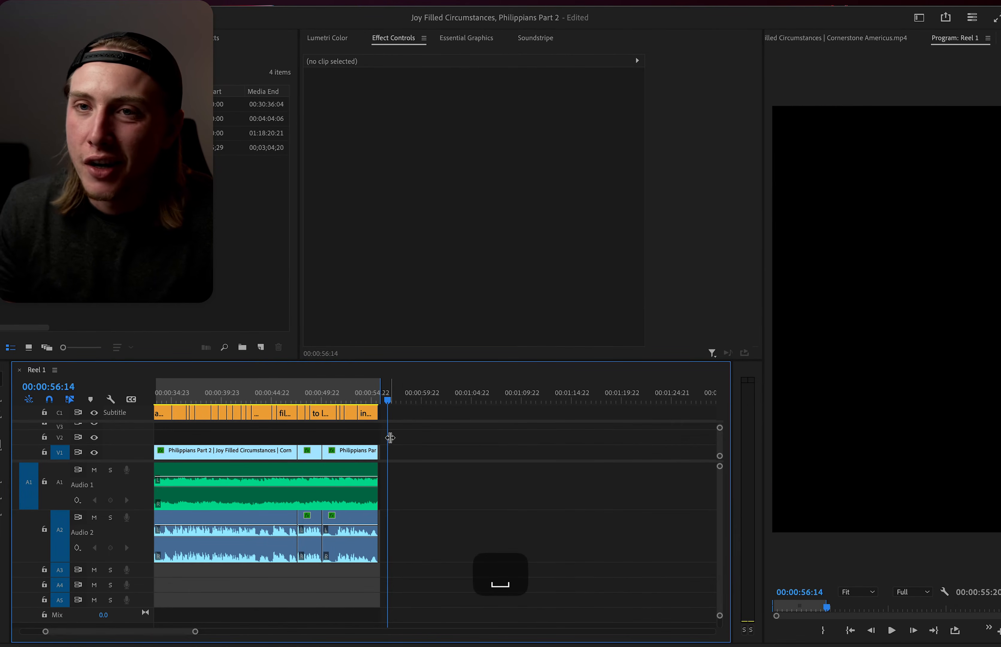
Return to the start of the reel and play its first two seconds to check the opening.
{"action": "left_click", "coordinate": [858, 631]}
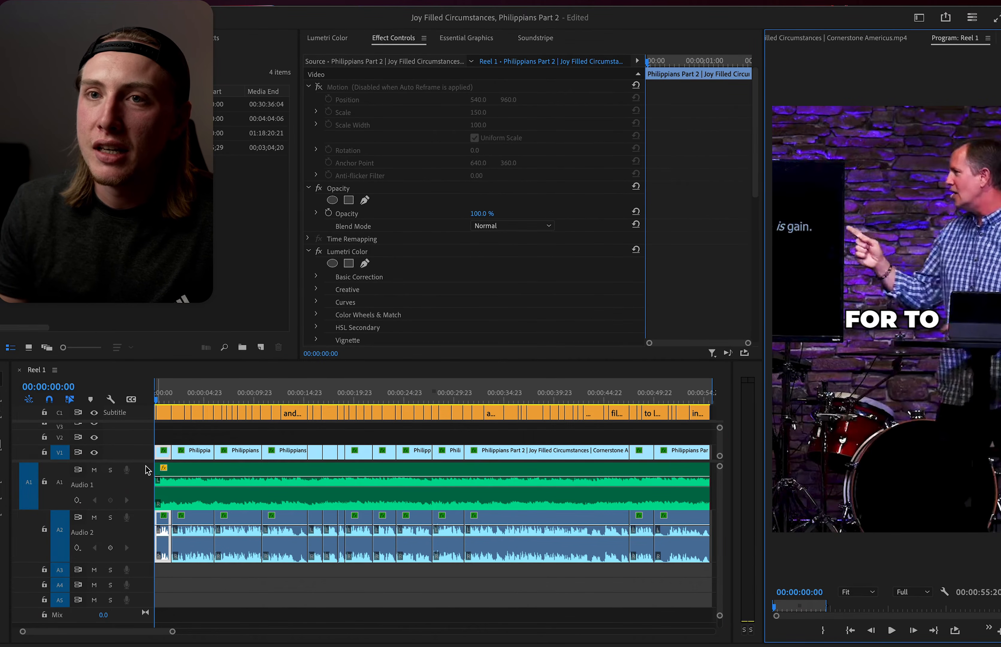
{"action": "key", "text": "equal"}
{"action": "key", "text": "equal"}
{"action": "key", "text": "space"}
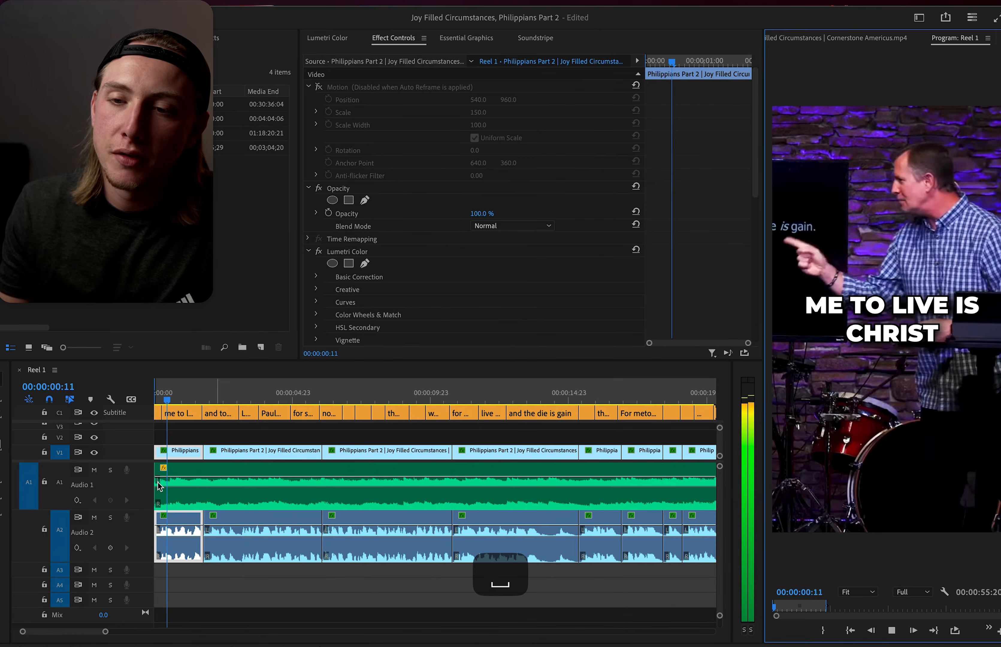
{"action": "key", "text": "minus"}
{"action": "key", "text": "minus"}
{"action": "key", "text": "minus"}
{"action": "key", "text": "minus"}
{"action": "key", "text": "space"}
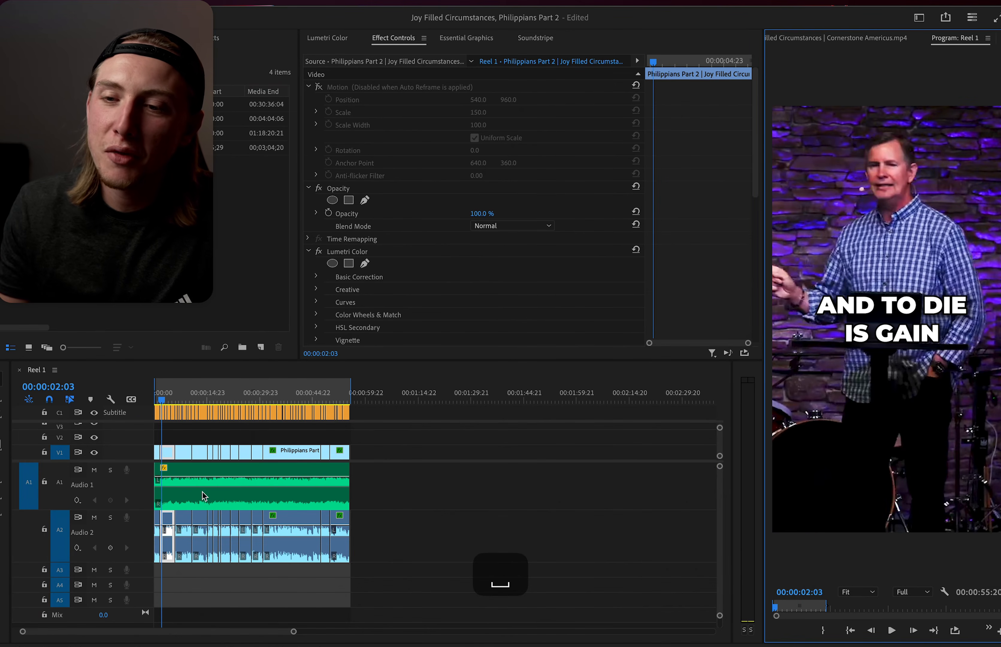
Select the music clip and play the reel from the beginning to about 00:00:13:05, listening to the music under the speech.
{"action": "left_click", "coordinate": [202, 496]}
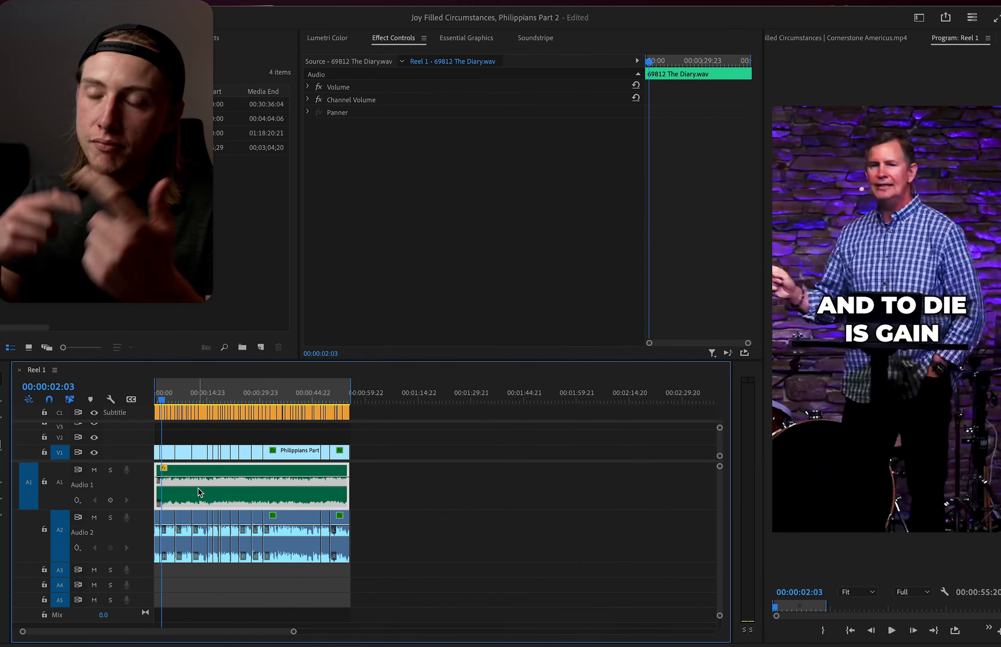
{"action": "scroll", "coordinate": [188, 452], "scroll_direction": "up", "scroll_amount": 3}
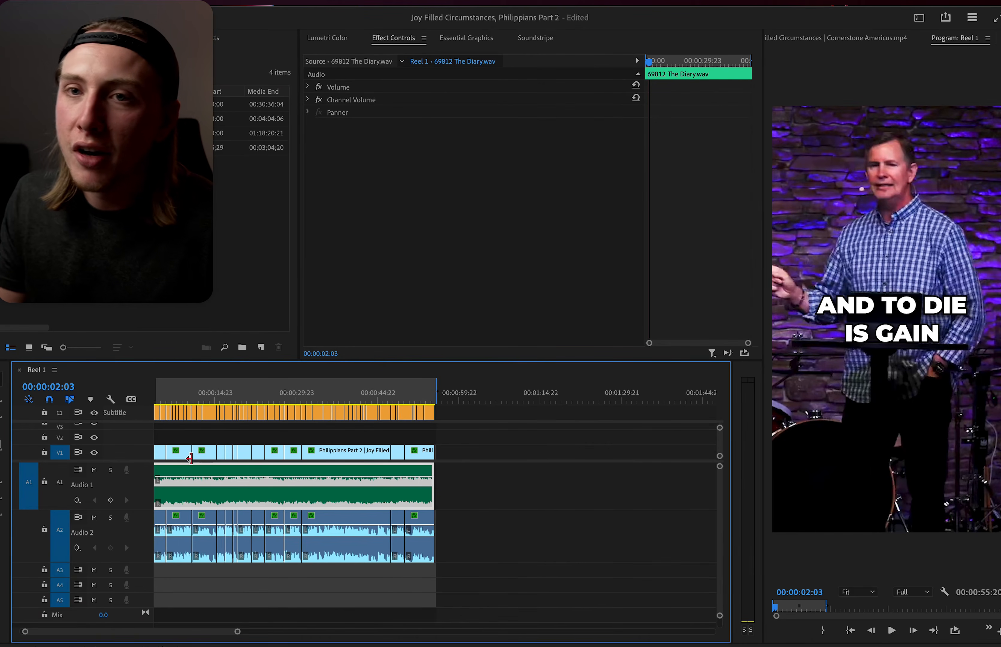
{"action": "key", "text": "Home"}
{"action": "key", "text": "space"}
{"action": "key", "text": "space"}
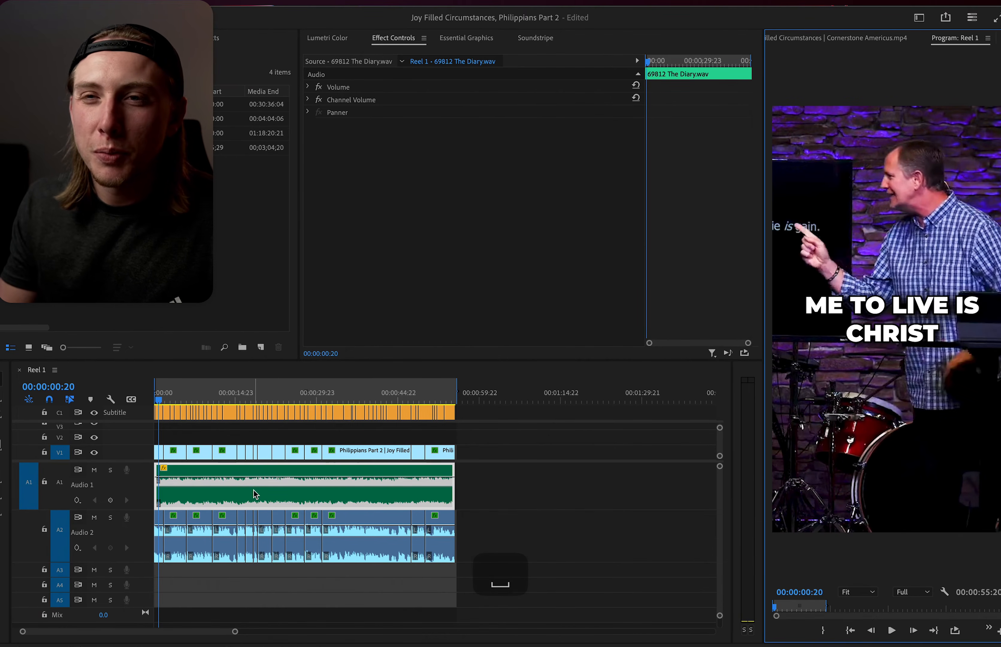
{"action": "key", "text": "space"}
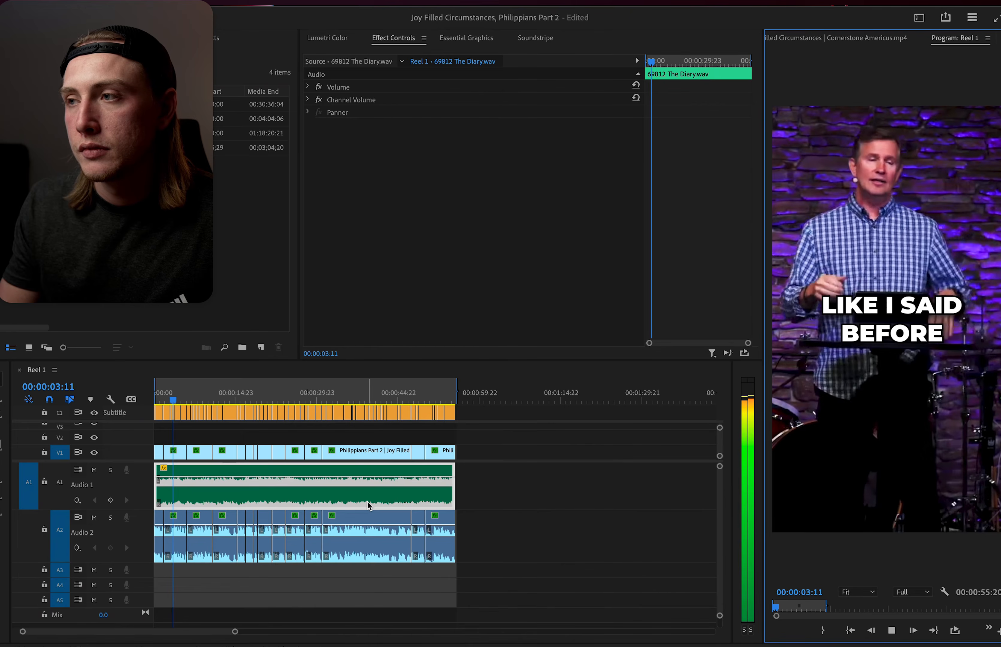
{"action": "key", "text": "XF86AudioLowerVolume"}
{"action": "left_click", "coordinate": [352, 472]}
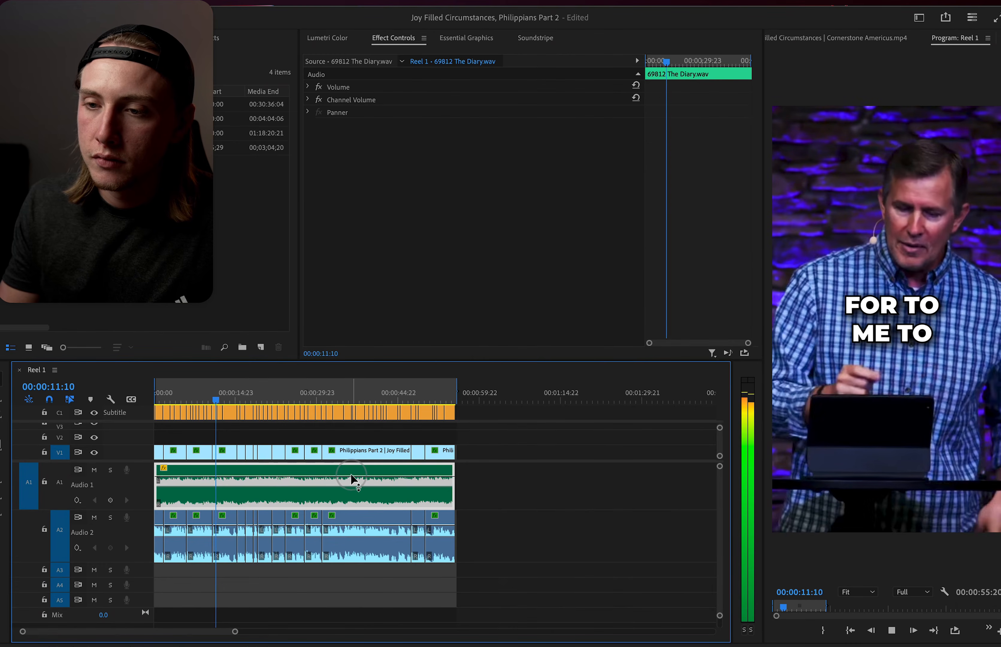
{"action": "key", "text": "space"}
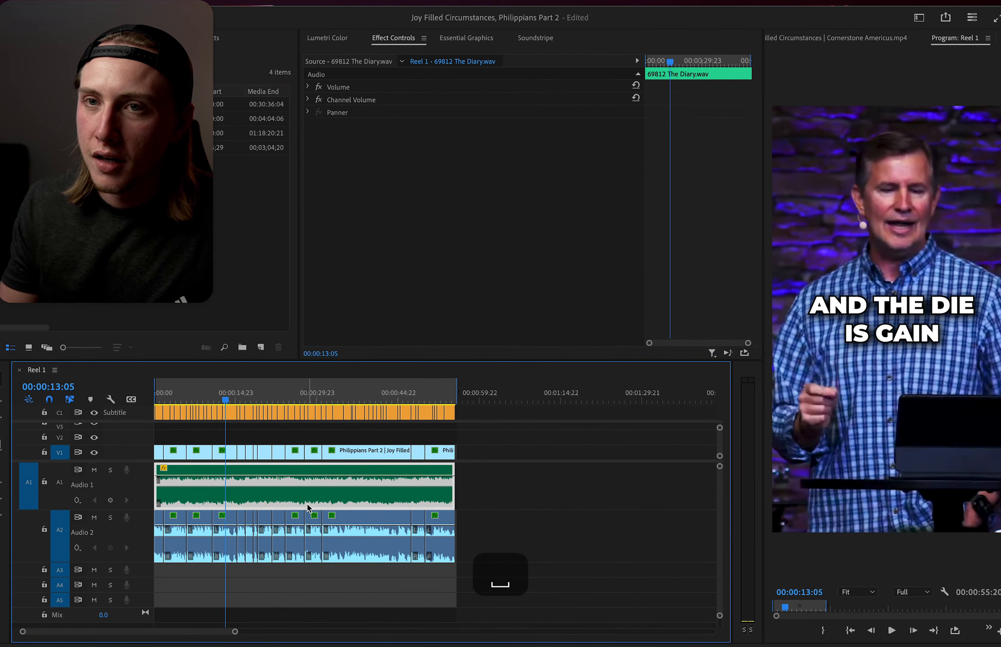
Save the project and return the playhead to the start of the reel.
{"action": "scroll", "coordinate": [336, 499], "scroll_direction": "down", "scroll_amount": 2}
{"action": "scroll", "coordinate": [336, 499], "scroll_direction": "up", "scroll_amount": 3}
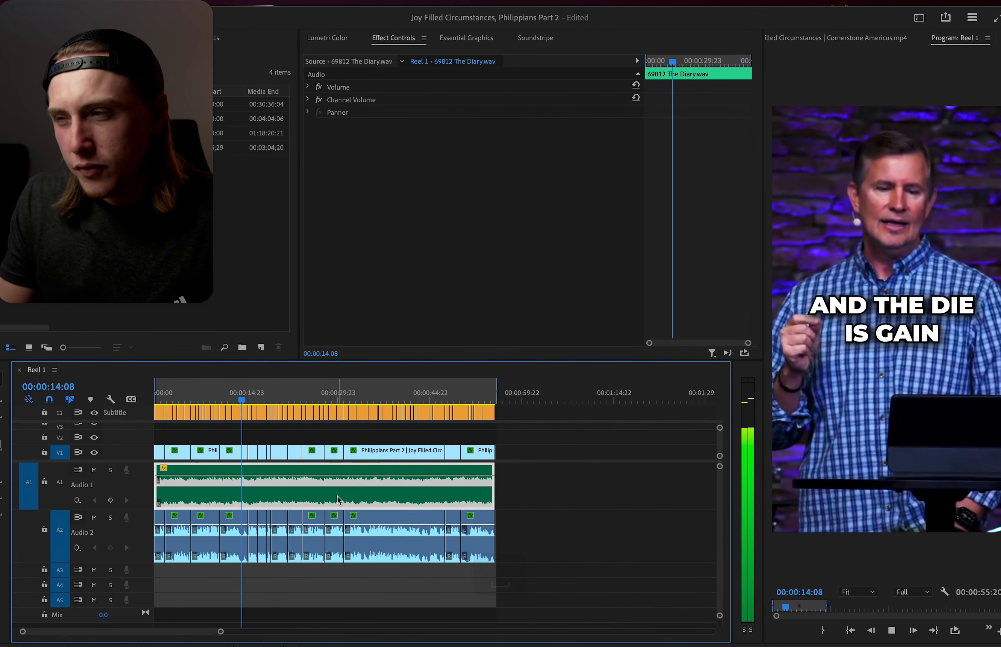
{"action": "key", "text": "super+s"}
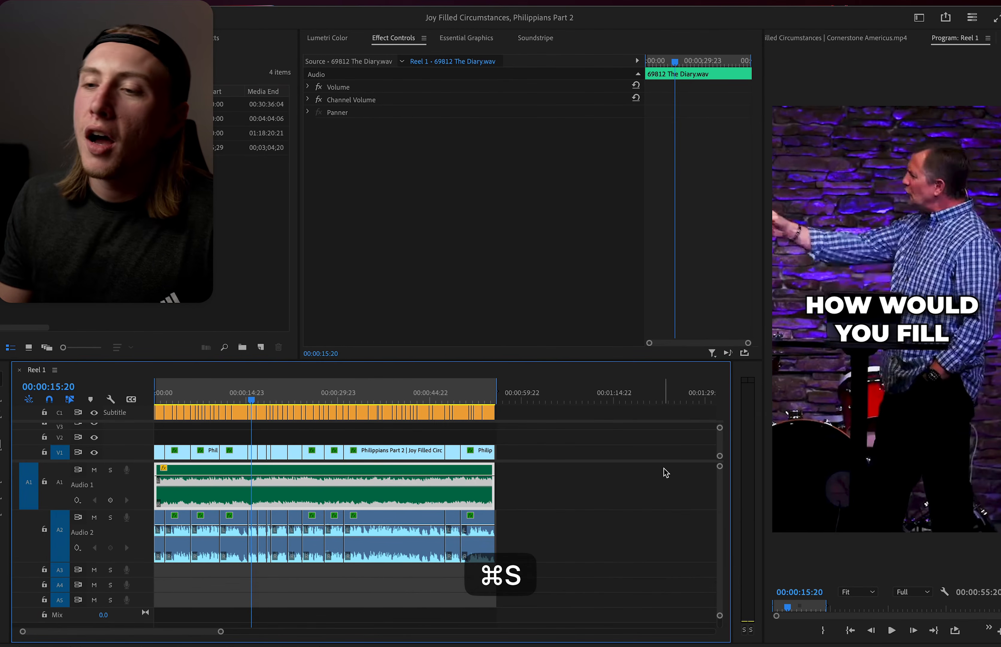
{"action": "key", "text": "a"}
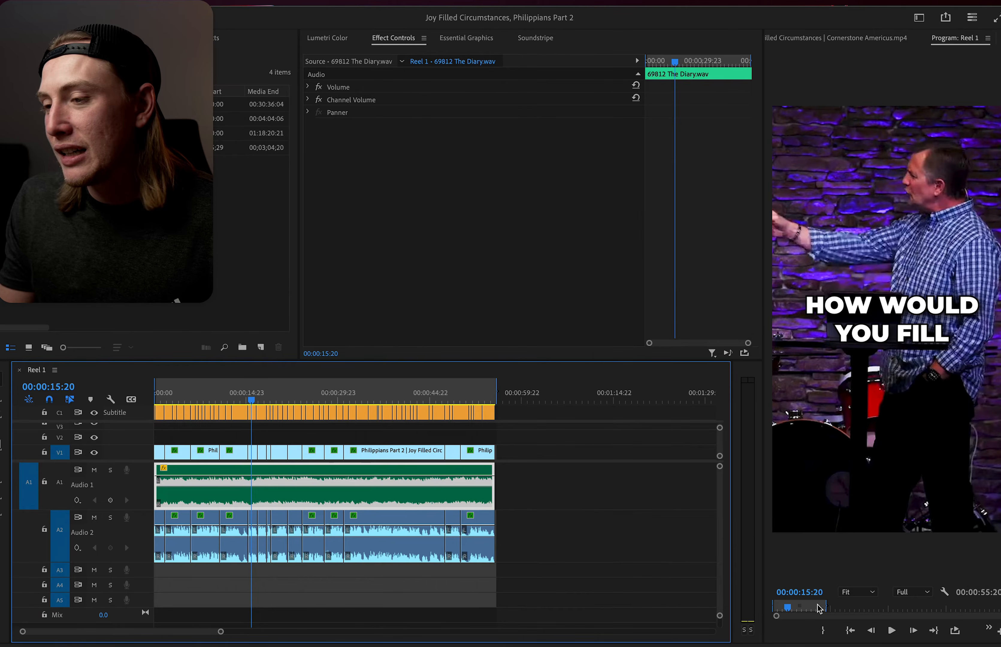
{"action": "left_click", "coordinate": [846, 630]}
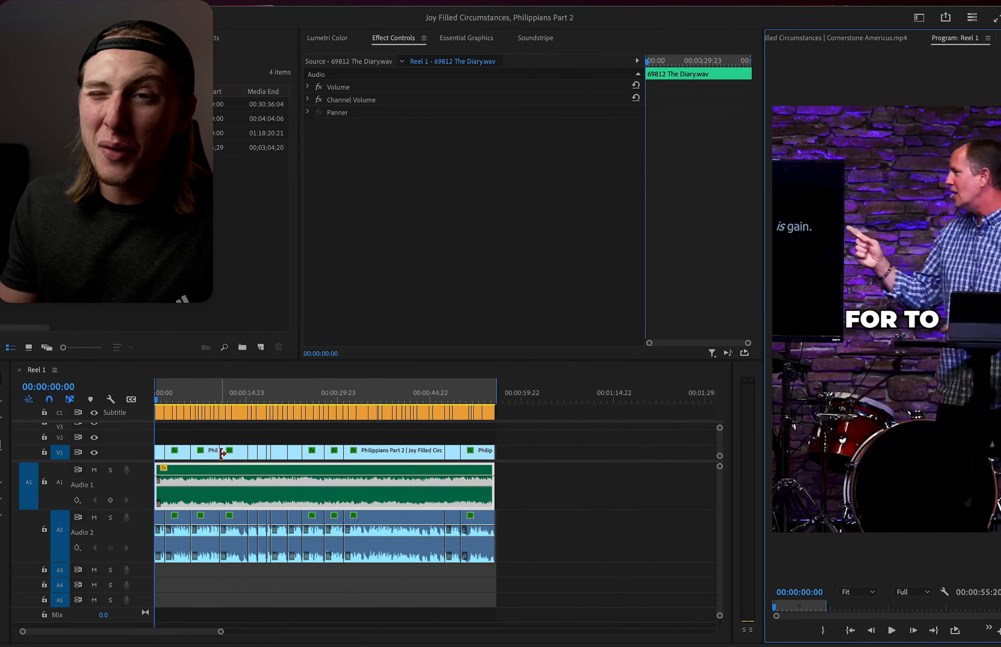
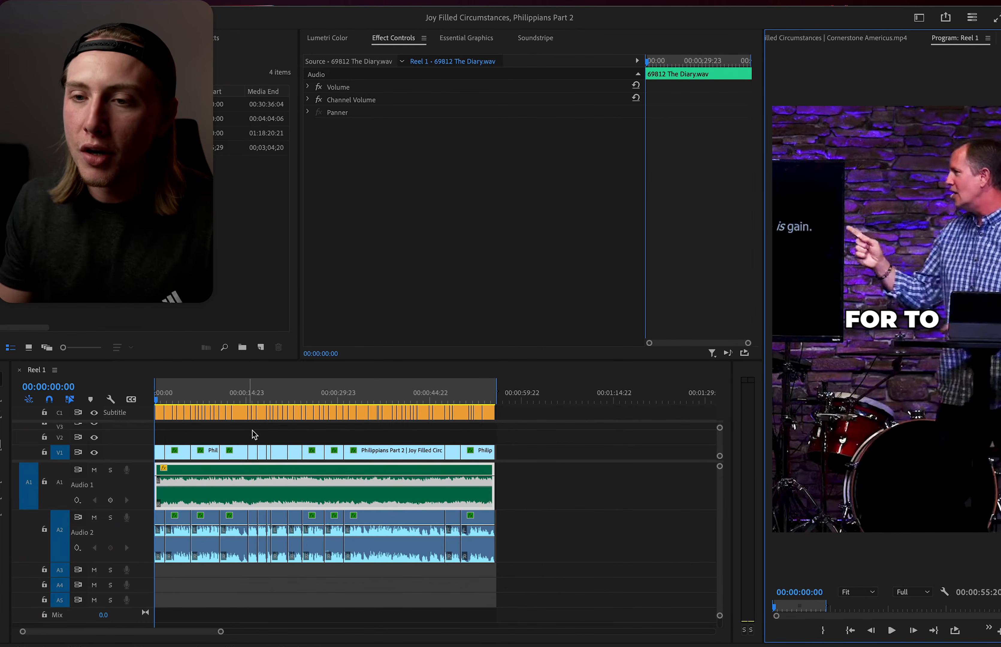
{"action": "scroll", "coordinate": [196, 437], "scroll_direction": "up", "scroll_amount": 10}
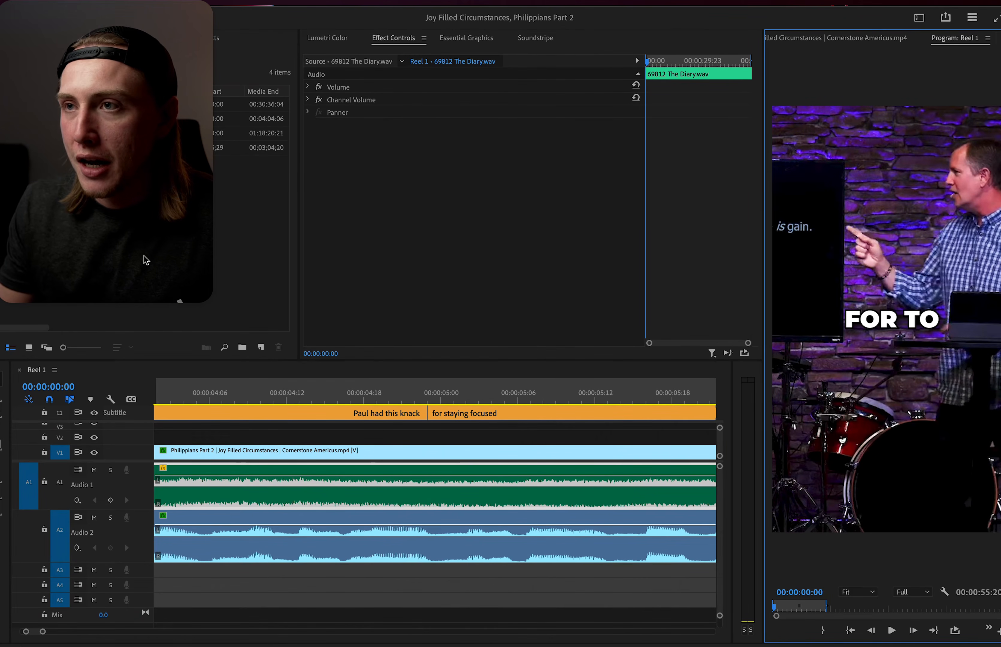
{"action": "left_click", "coordinate": [401, 38]}
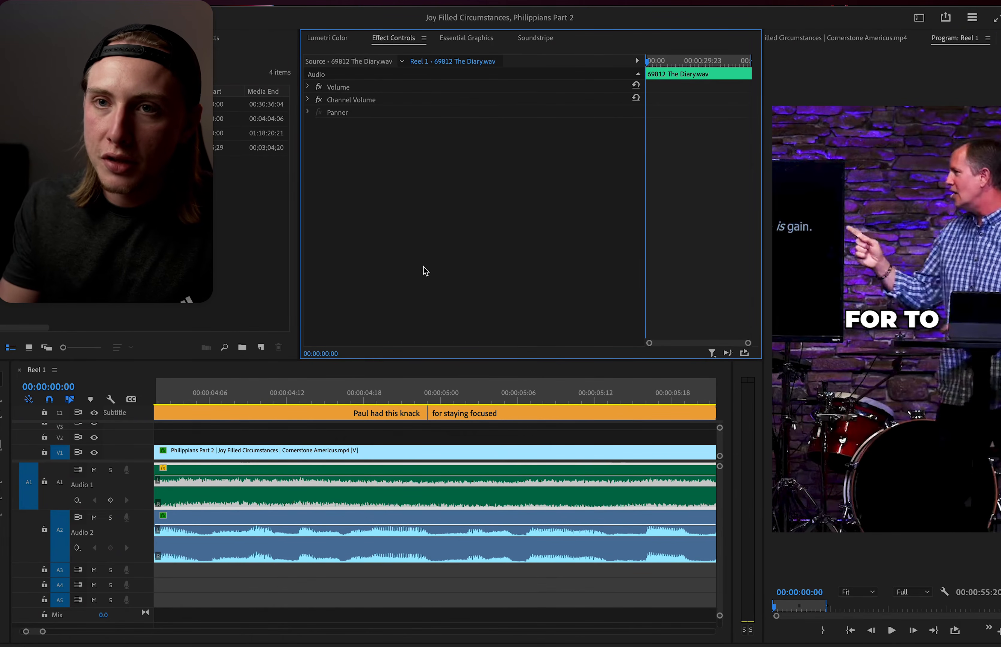
{"action": "scroll", "coordinate": [290, 471], "scroll_direction": "down", "scroll_amount": 10}
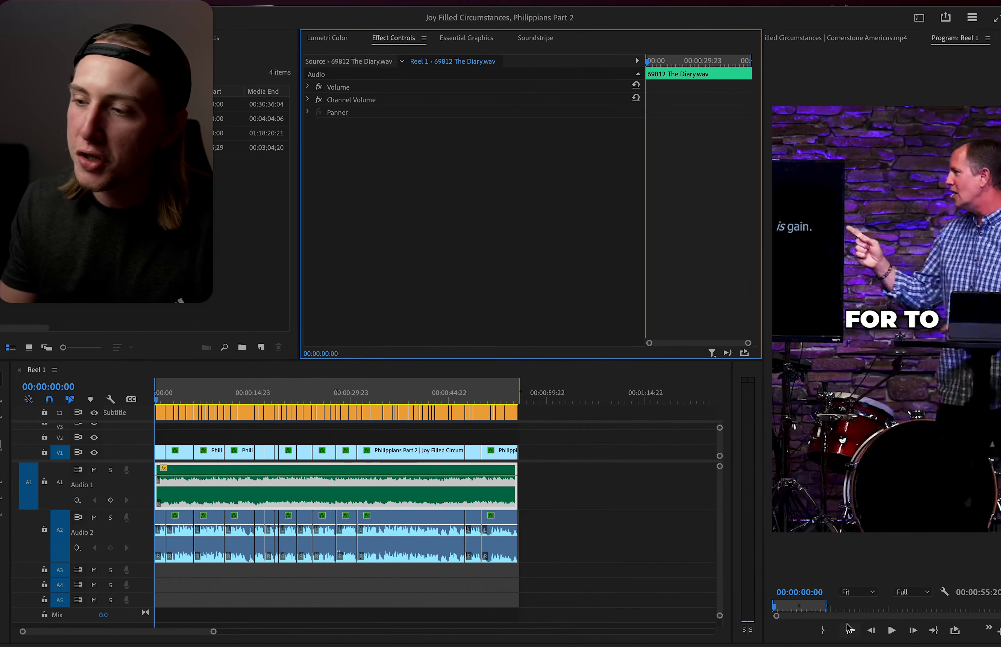
Review the reel from the beginning to about 00:00:16:18, pausing along the way to judge the music, captions and speech together.
{"action": "left_click", "coordinate": [850, 631]}
{"action": "key", "text": "space"}
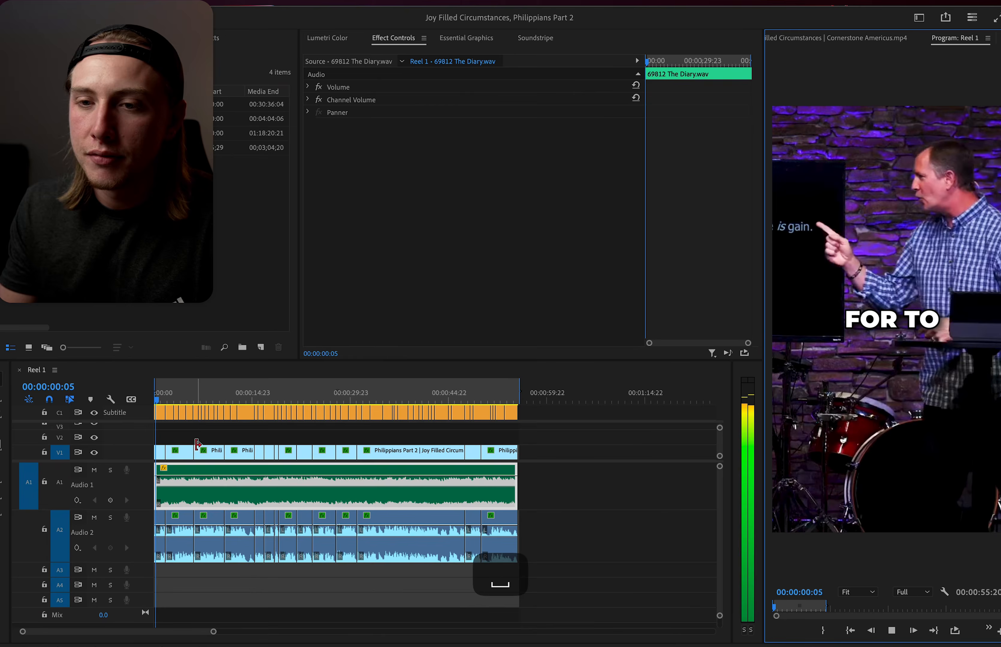
{"action": "scroll", "coordinate": [172, 457], "scroll_direction": "up", "scroll_amount": 5}
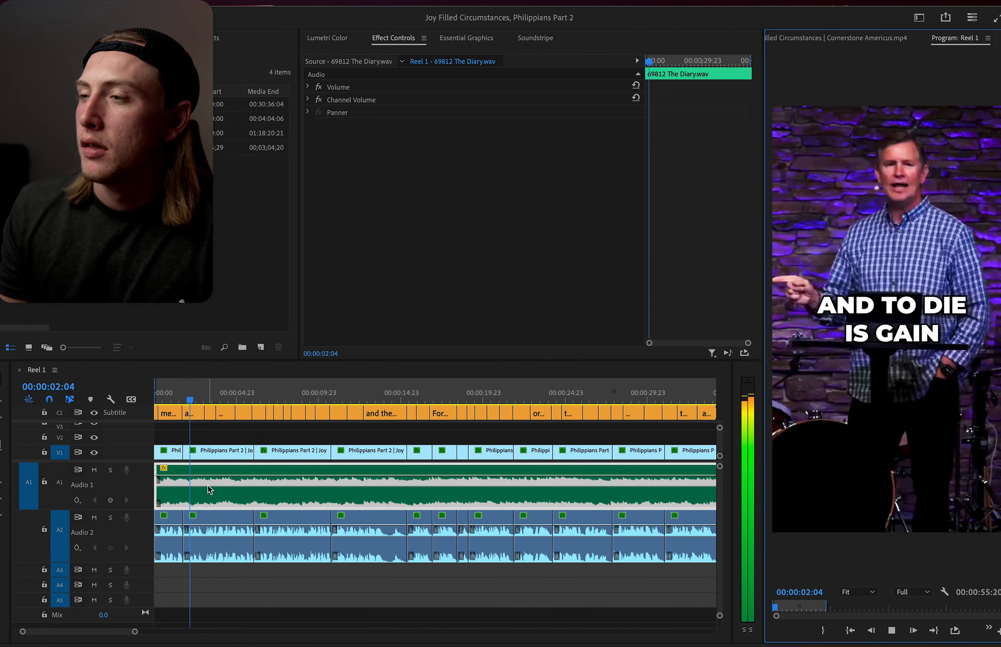
{"action": "key", "text": "space"}
{"action": "key", "text": "space"}
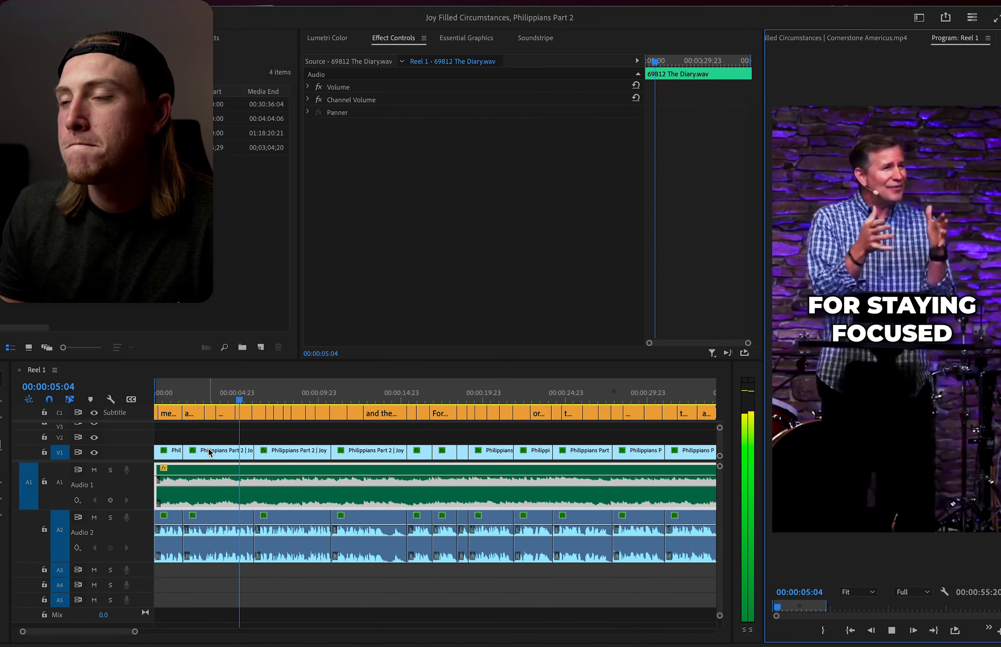
{"action": "key", "text": "space"}
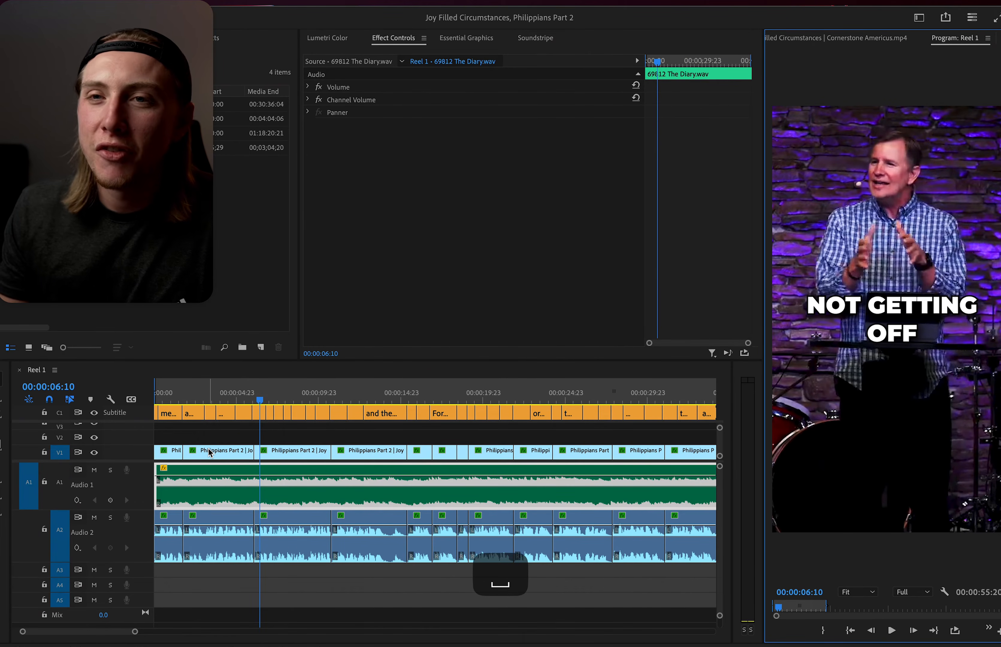
{"action": "key", "text": "space"}
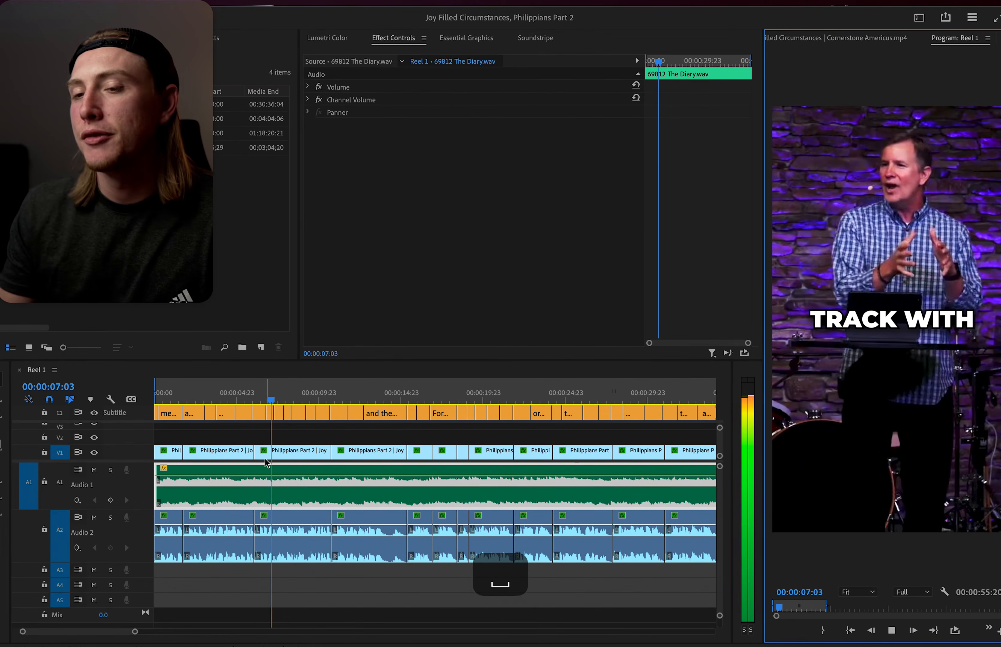
{"action": "key", "text": "space"}
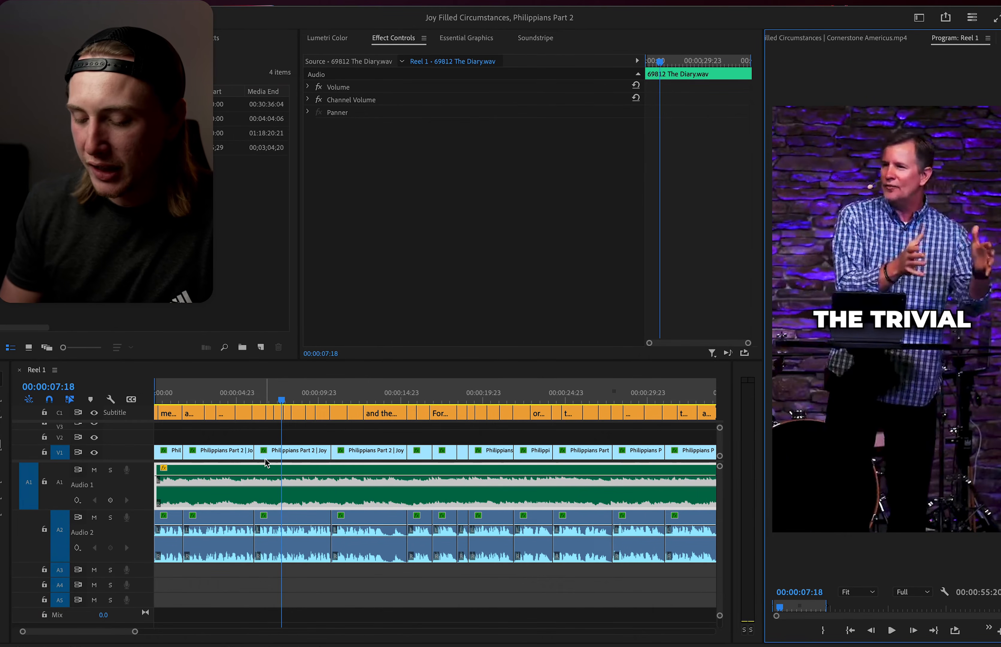
{"action": "key", "text": "l"}
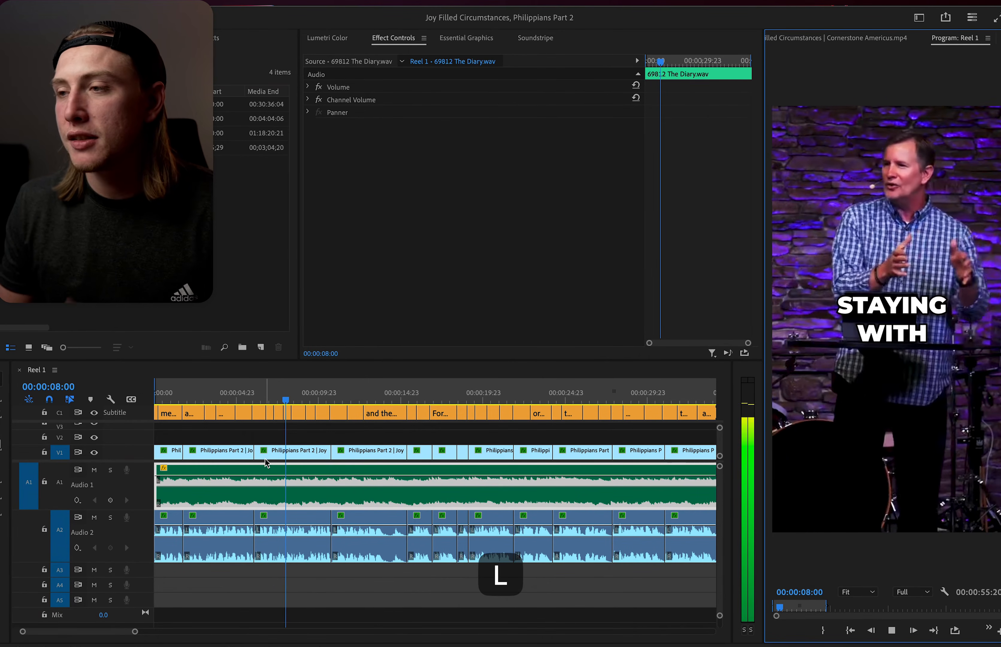
{"action": "key", "text": "l"}
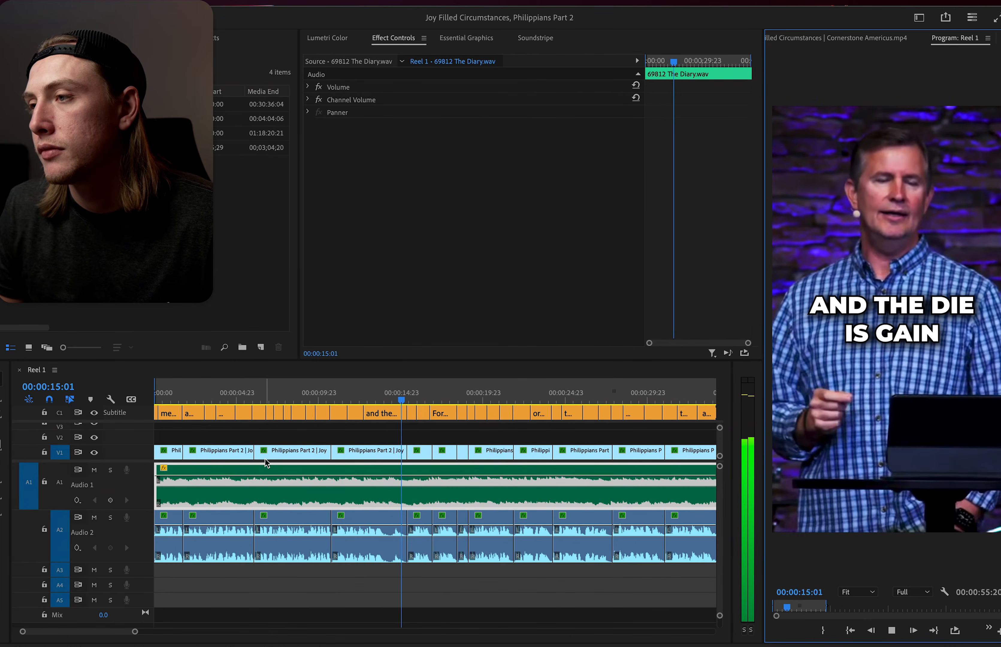
{"action": "key", "text": "space"}
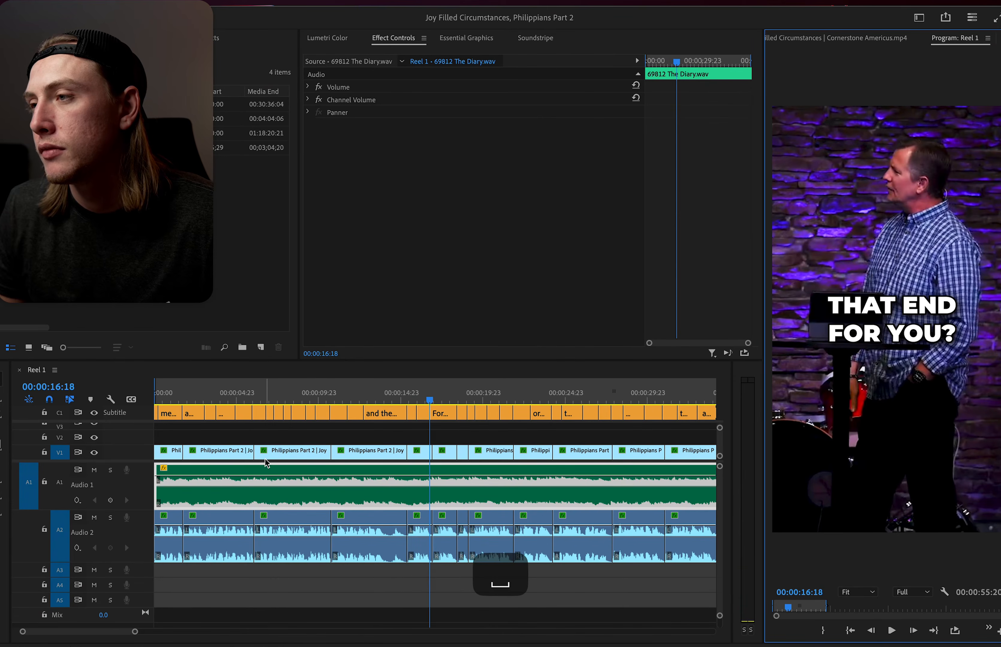
Reframe the clip at 00:00:17:06 with Auto Reframe, setting Reframe Scale to 124 and Reframe Offset to -215, 49.
{"action": "left_click", "coordinate": [399, 395]}
{"action": "key", "text": "space"}
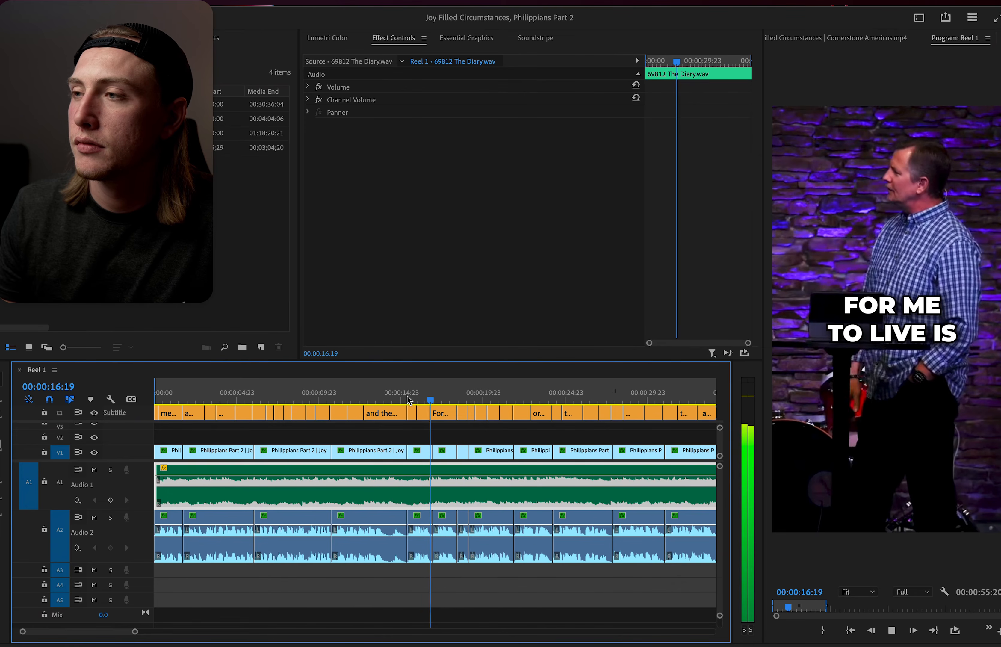
{"action": "left_click", "coordinate": [440, 399]}
{"action": "key", "text": "space"}
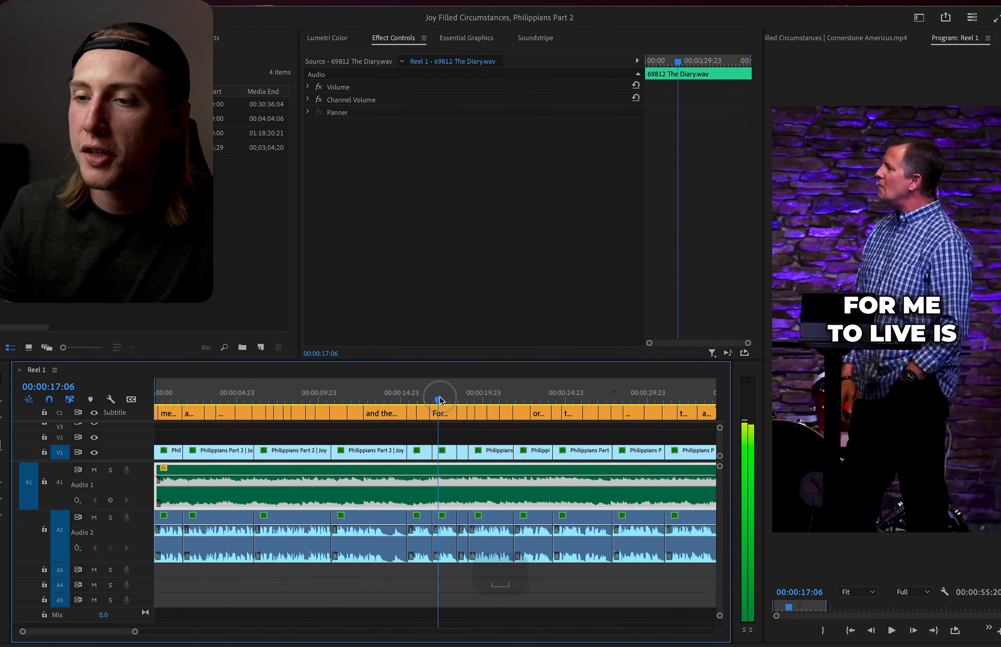
{"action": "left_click", "coordinate": [439, 450]}
{"action": "scroll", "coordinate": [399, 249], "scroll_direction": "down", "scroll_amount": 10}
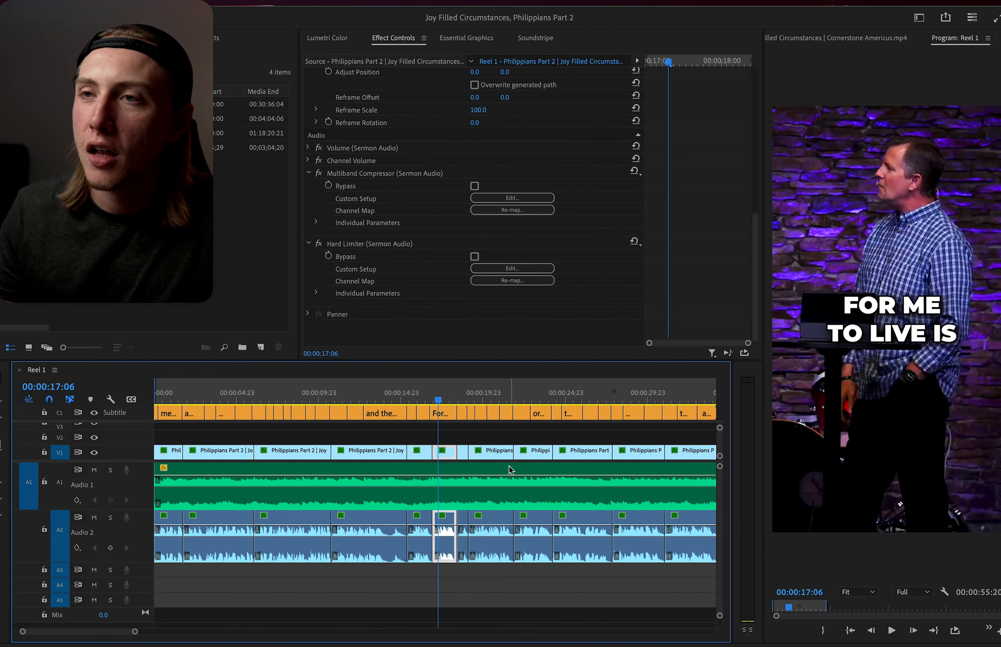
{"action": "scroll", "coordinate": [377, 227], "scroll_direction": "up", "scroll_amount": 10}
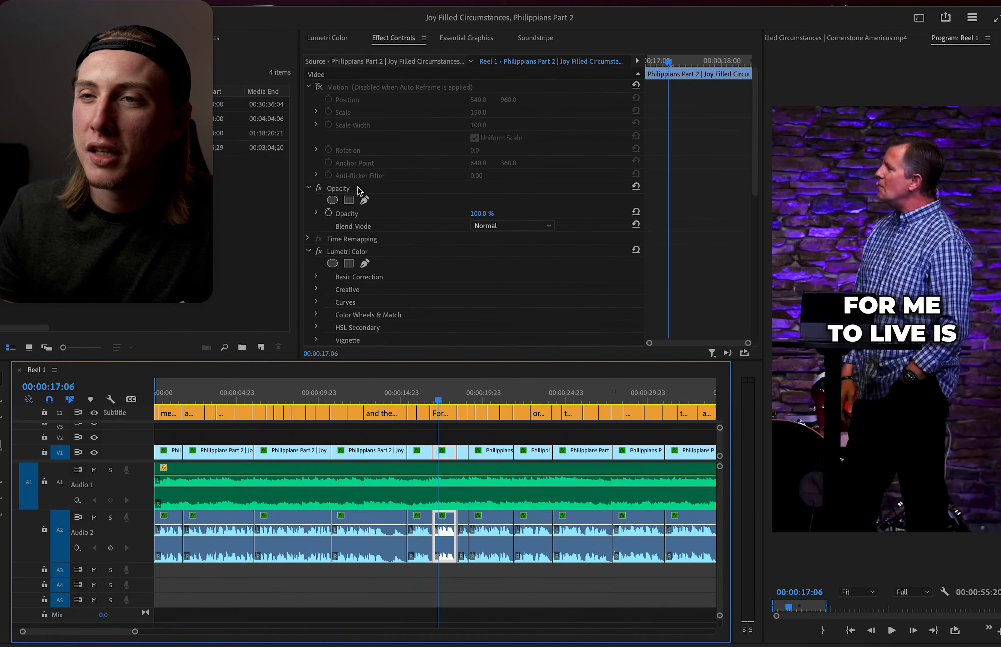
{"action": "scroll", "coordinate": [347, 248], "scroll_direction": "down", "scroll_amount": 5}
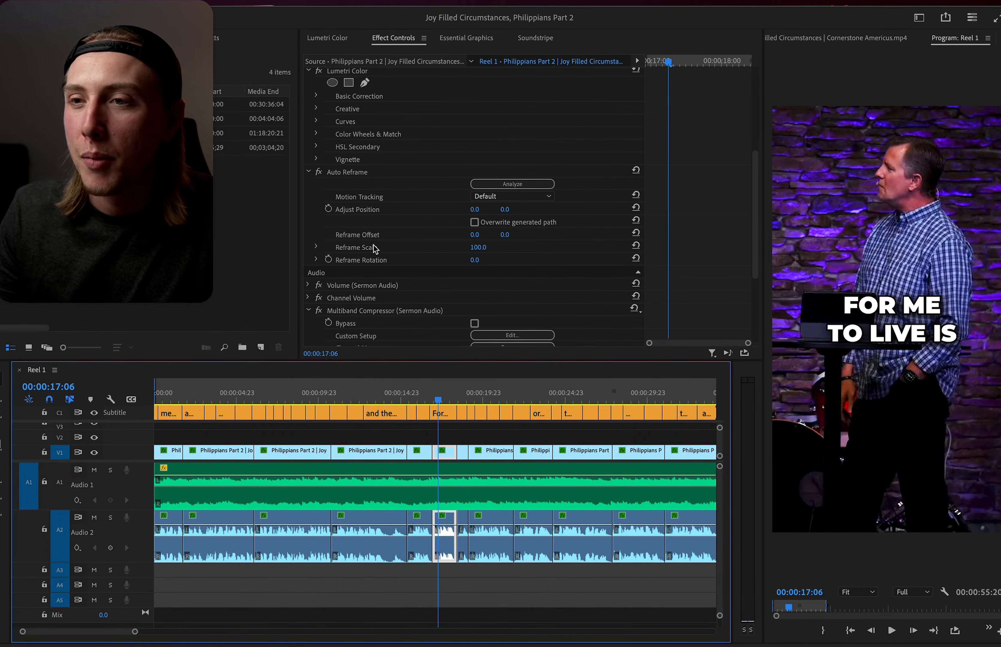
{"action": "left_click_drag", "start_coordinate": [477, 248], "coordinate": [449, 236]}
{"action": "left_click_drag", "start_coordinate": [512, 236], "coordinate": [485, 238]}
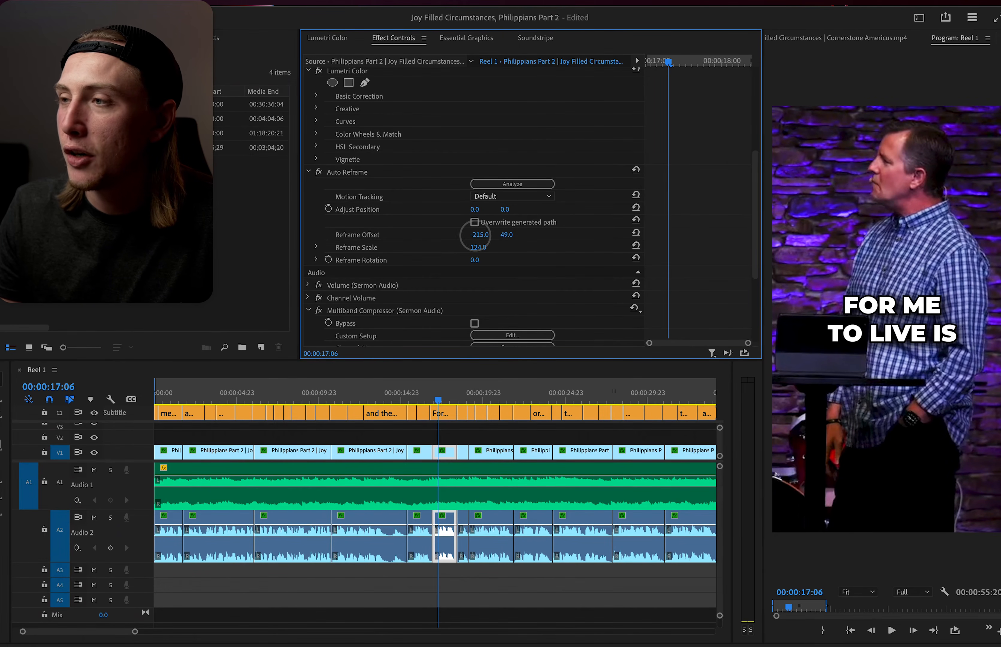
Replay the reel from about 00:00:15:12 through the reframed clip to check the cut into the closer framing.
{"action": "left_click", "coordinate": [410, 399]}
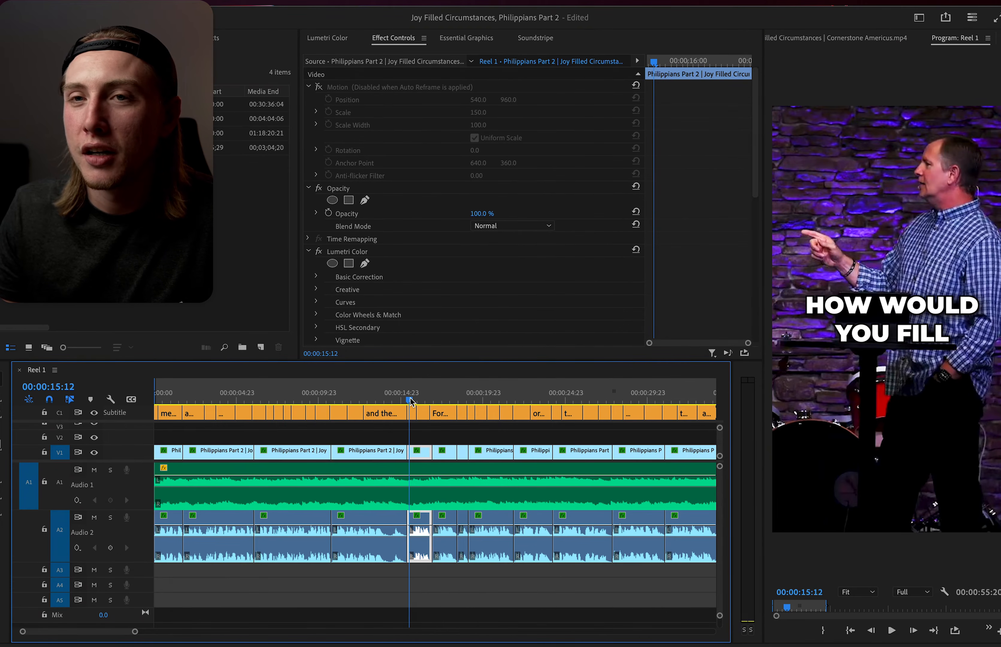
{"action": "key", "text": "space"}
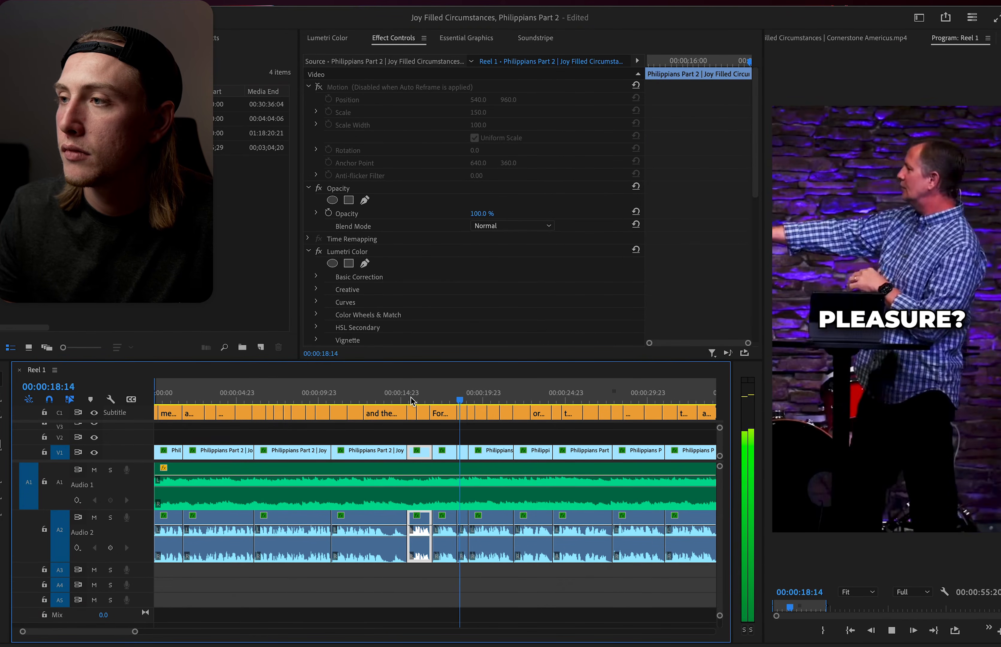
{"action": "left_click", "coordinate": [433, 398]}
{"action": "key", "text": "space"}
{"action": "scroll", "coordinate": [426, 414], "scroll_direction": "up", "scroll_amount": 3}
{"action": "left_click", "coordinate": [376, 395]}
{"action": "key", "text": "space"}
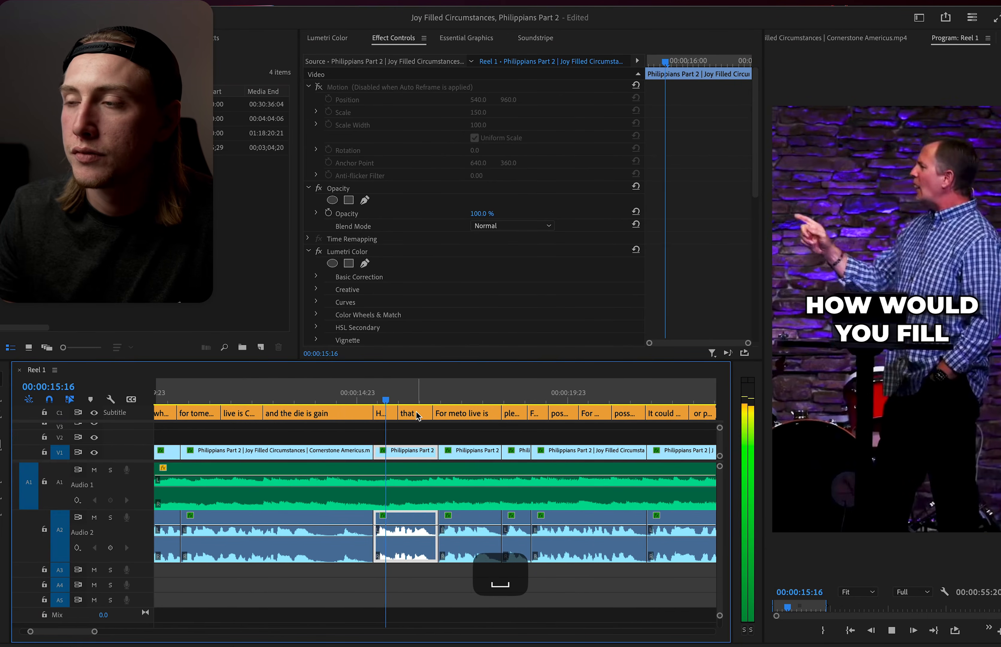
{"action": "scroll", "coordinate": [418, 415], "scroll_direction": "up", "scroll_amount": 2}
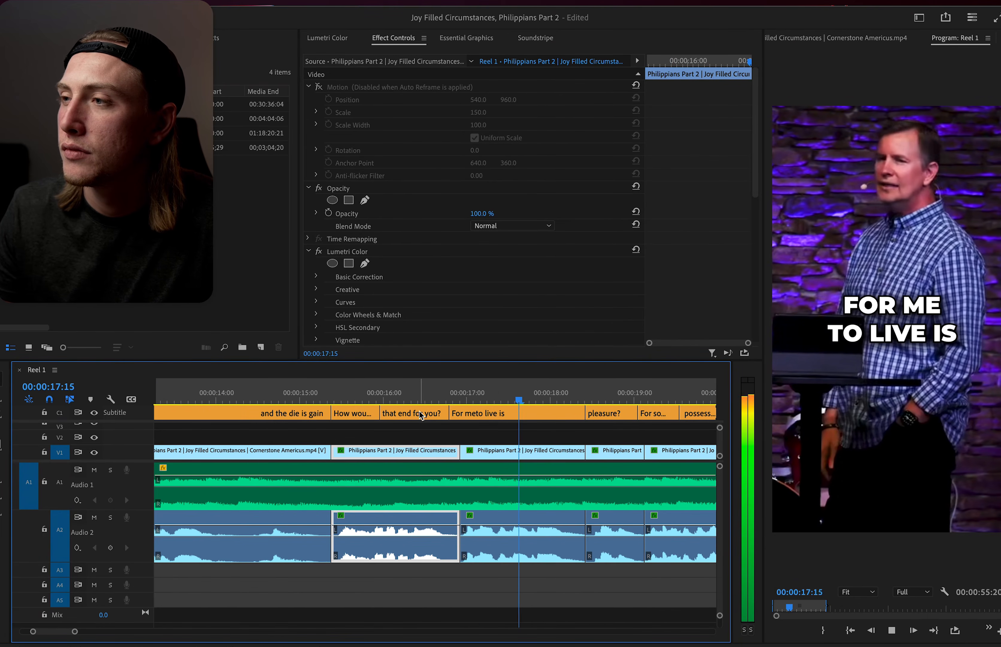
{"action": "scroll", "coordinate": [417, 415], "scroll_direction": "down", "scroll_amount": 3}
Play the rest of the section up to 00:00:25:21, reviewing the speech, captions and framing.
{"action": "key", "text": "space"}
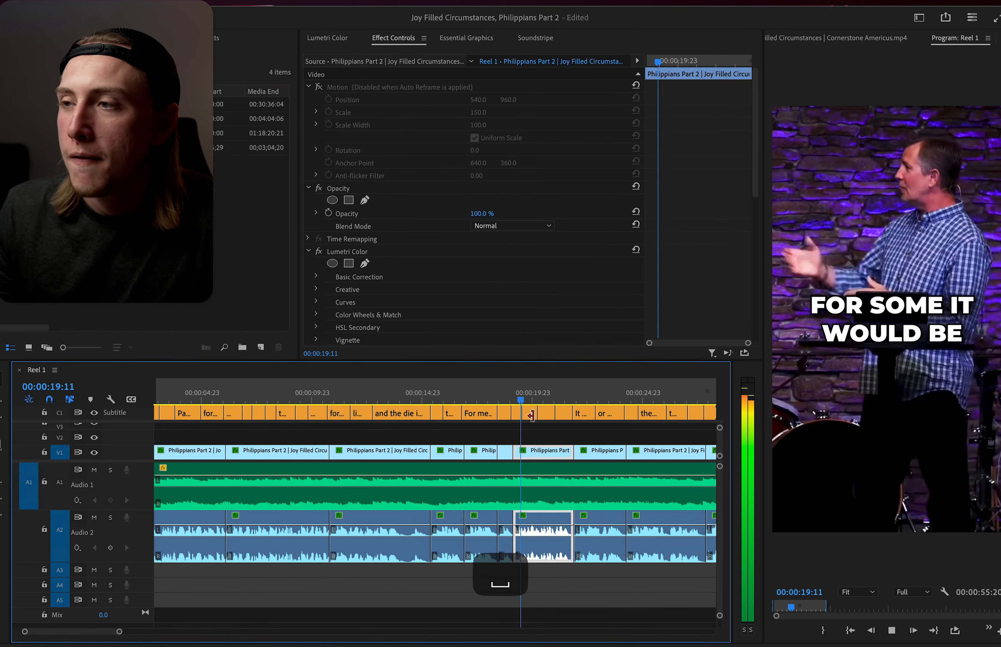
{"action": "scroll", "coordinate": [528, 416], "scroll_direction": "down", "scroll_amount": 2}
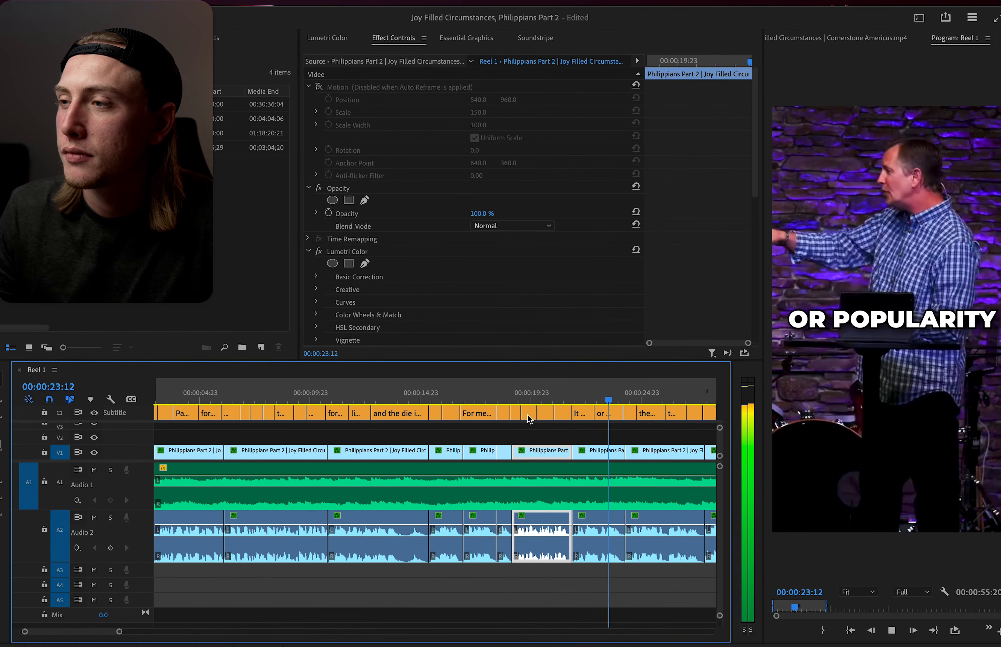
{"action": "scroll", "coordinate": [529, 418], "scroll_direction": "down", "scroll_amount": 2}
{"action": "scroll", "coordinate": [517, 416], "scroll_direction": "down", "scroll_amount": 3}
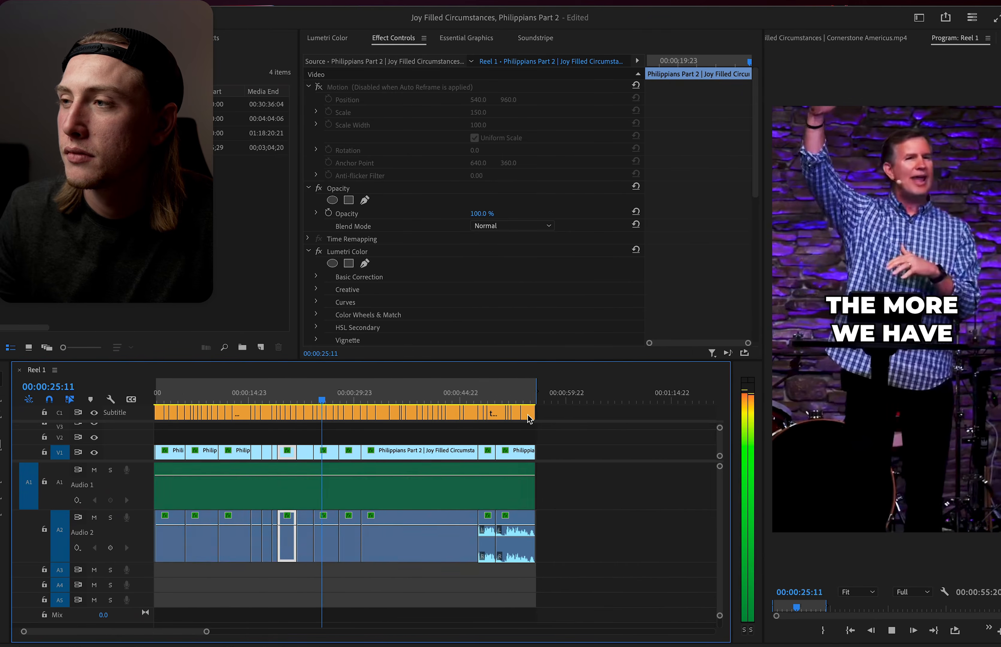
{"action": "key", "text": "space"}
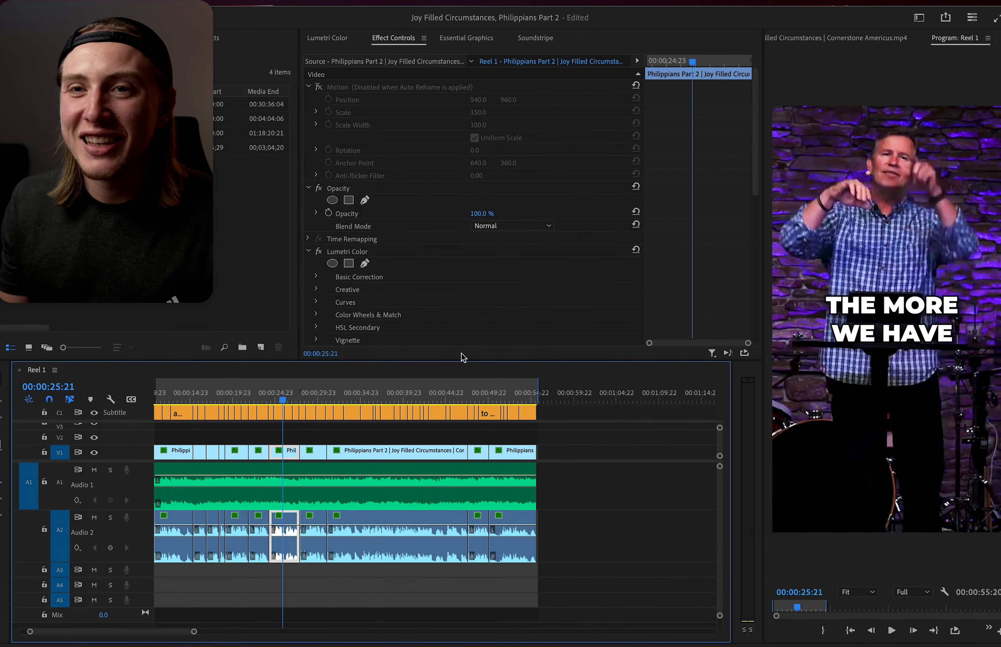
Switch to a browser on a separate desktop and open Motion Array's stock video results for "freedom".
{"action": "key", "text": "ctrl+Up"}
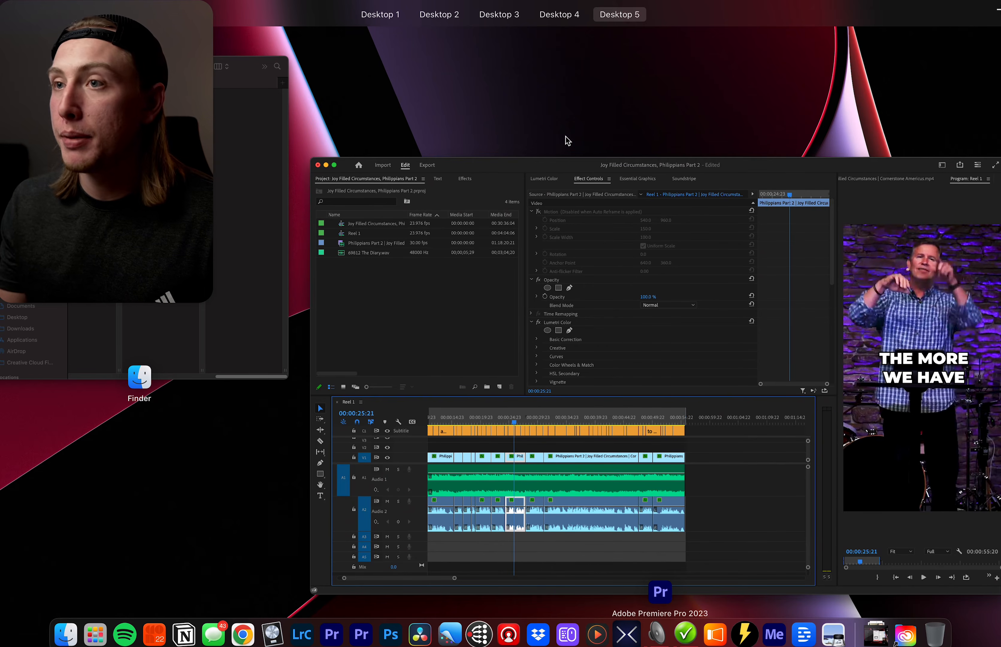
{"action": "mouse_move", "coordinate": [937, 48]}
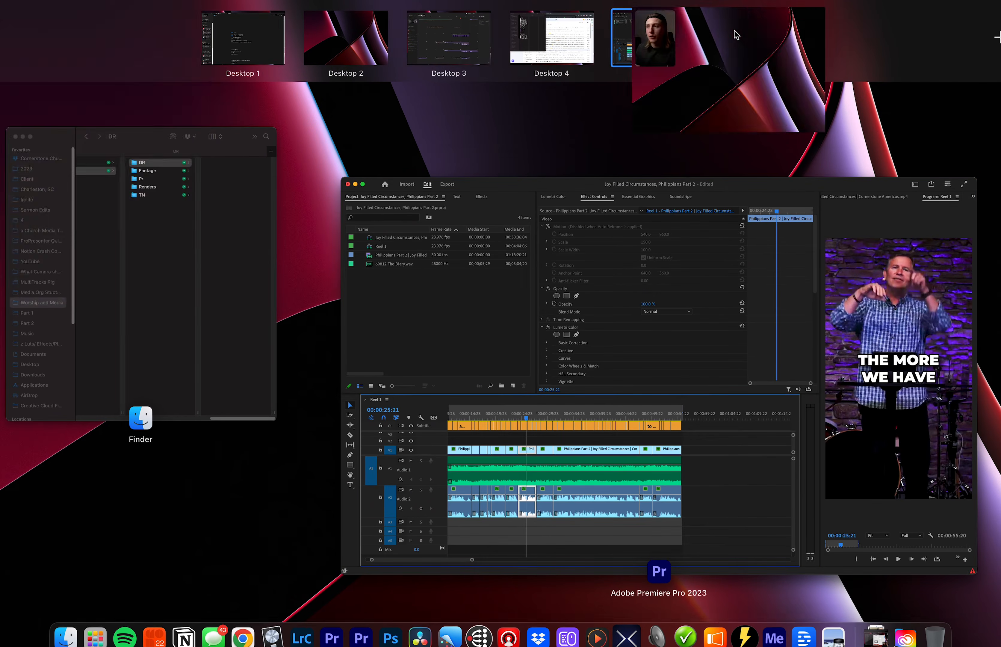
{"action": "left_click", "coordinate": [759, 38]}
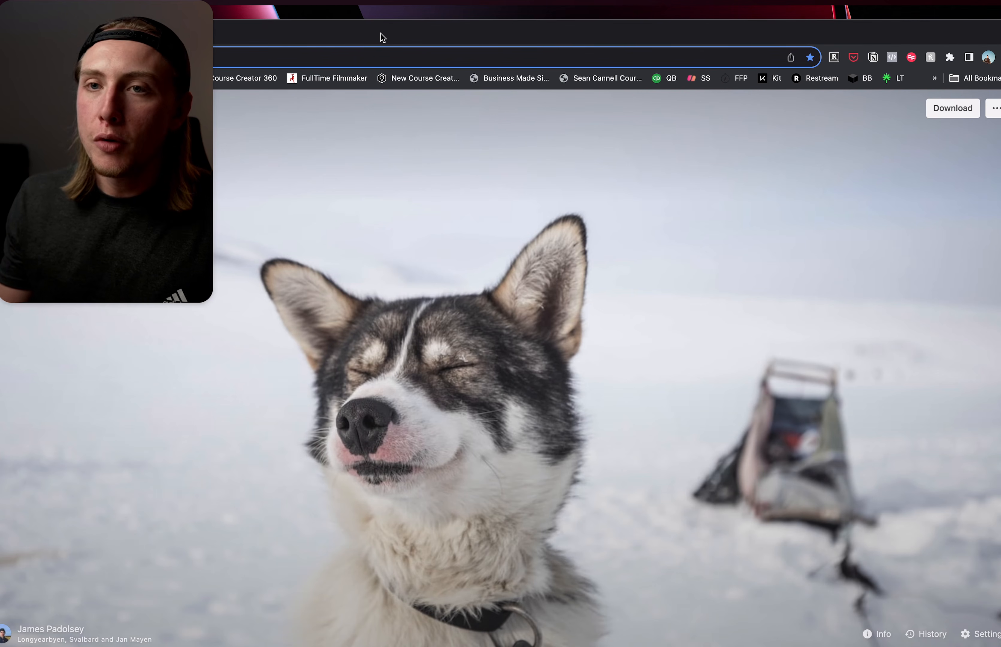
{"action": "type", "text": "motion"}
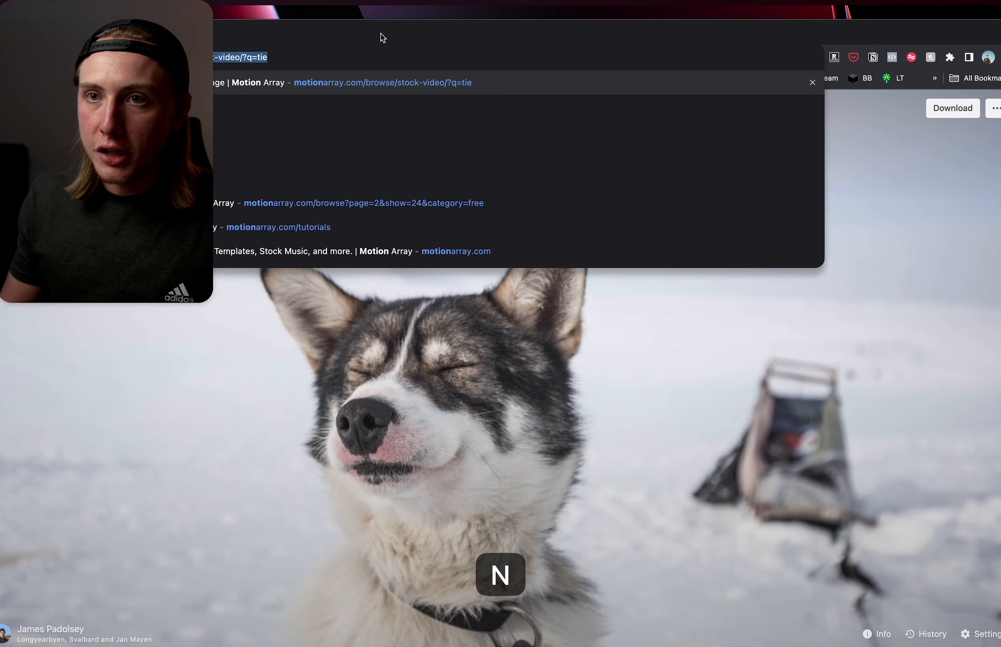
{"action": "key", "text": "Return"}
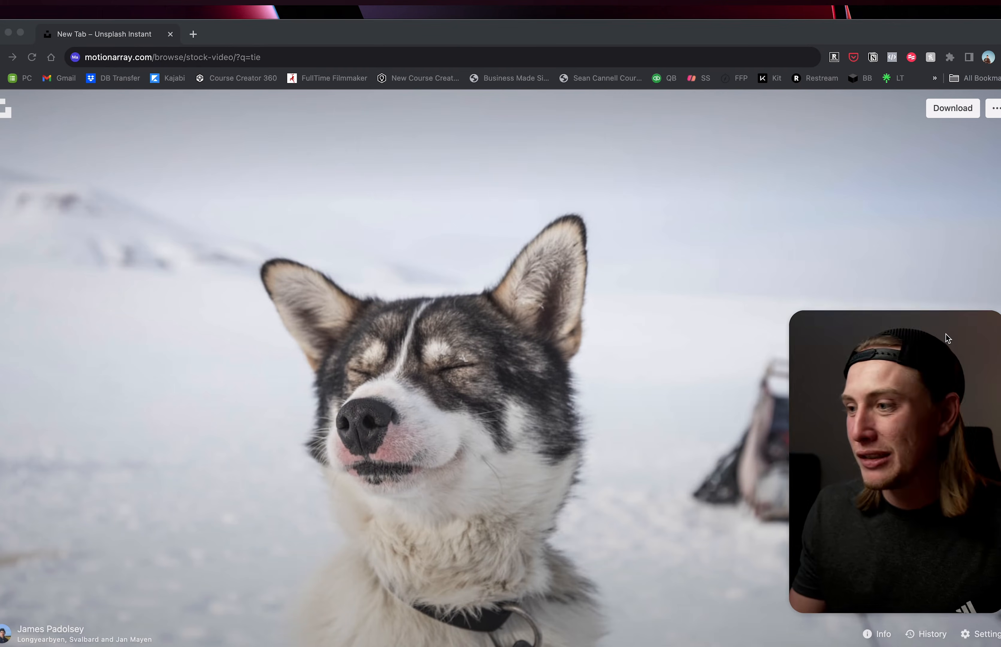
{"action": "left_click", "coordinate": [158, 58]}
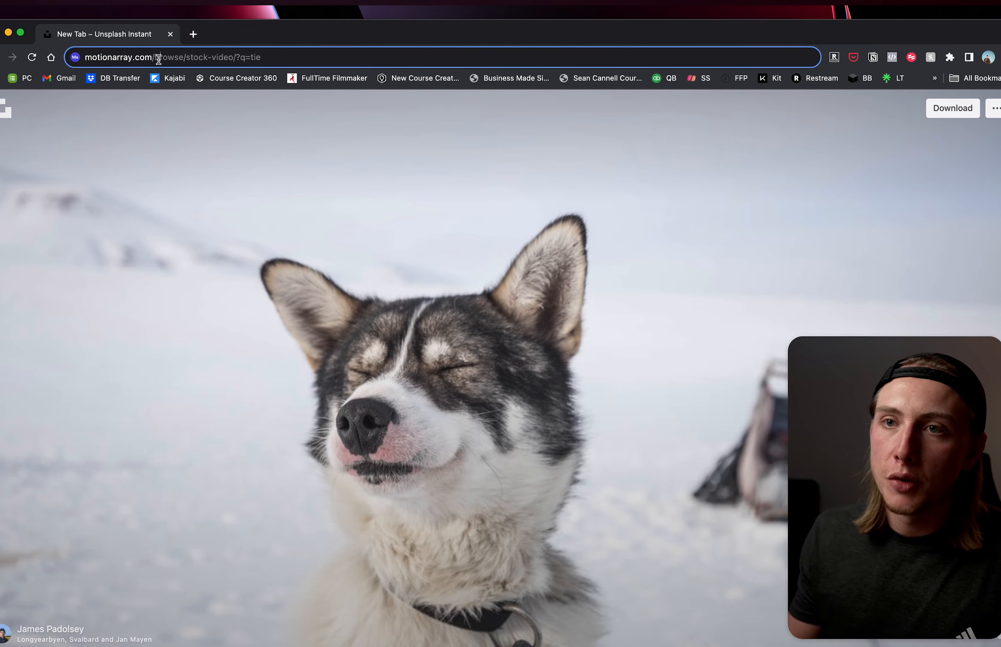
{"action": "key", "text": "Return"}
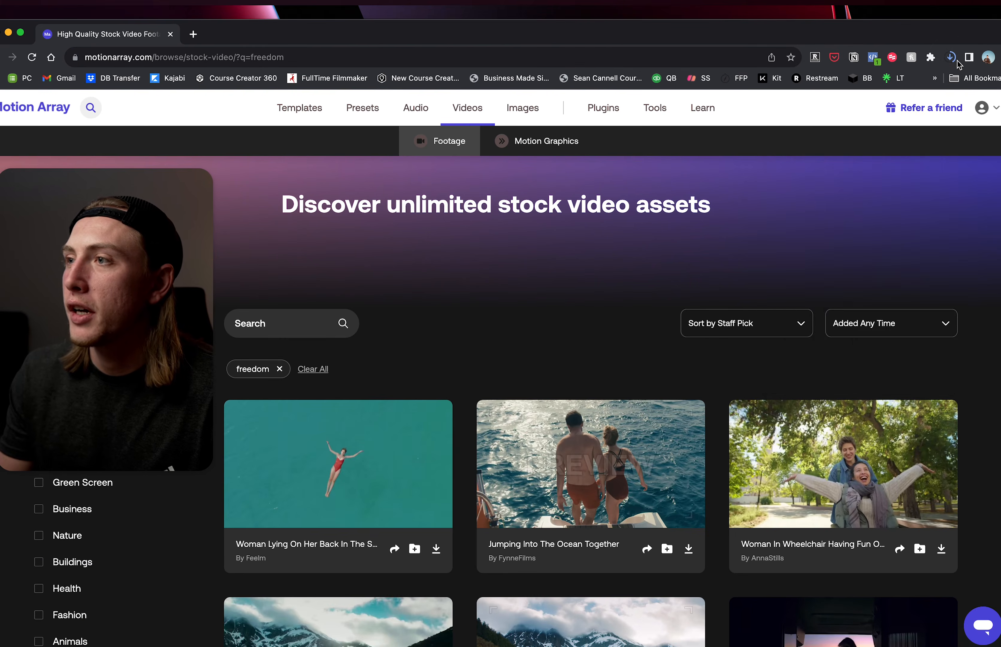
{"action": "left_click", "coordinate": [951, 58]}
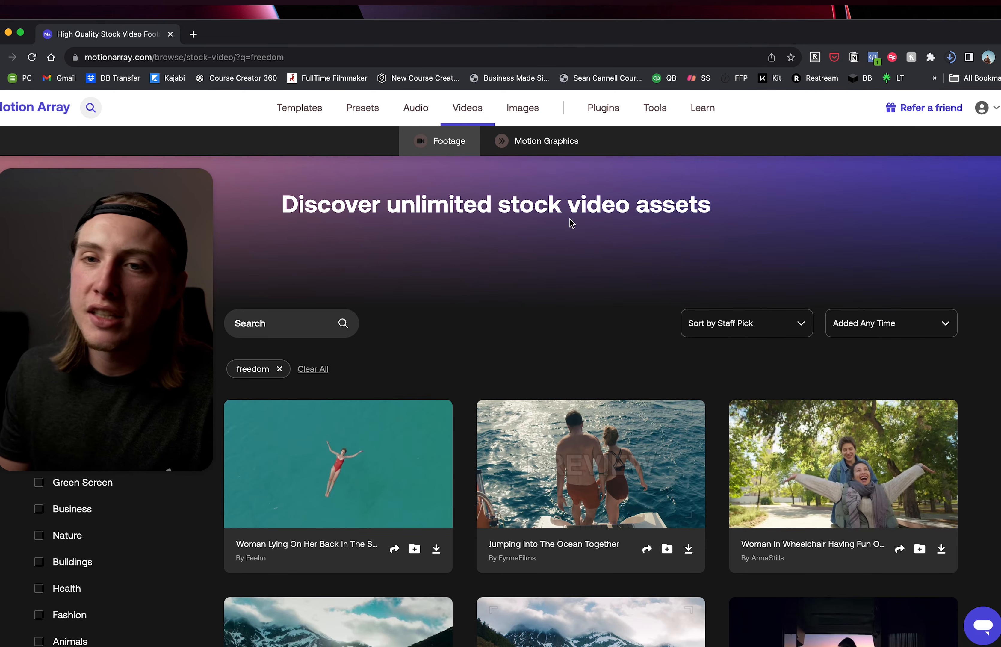
Return to the editing desktop and open a second Finder window showing Downloads beside the project's folder window.
{"action": "key", "text": "ctrl+Left"}
{"action": "key", "text": "ctrl+Up"}
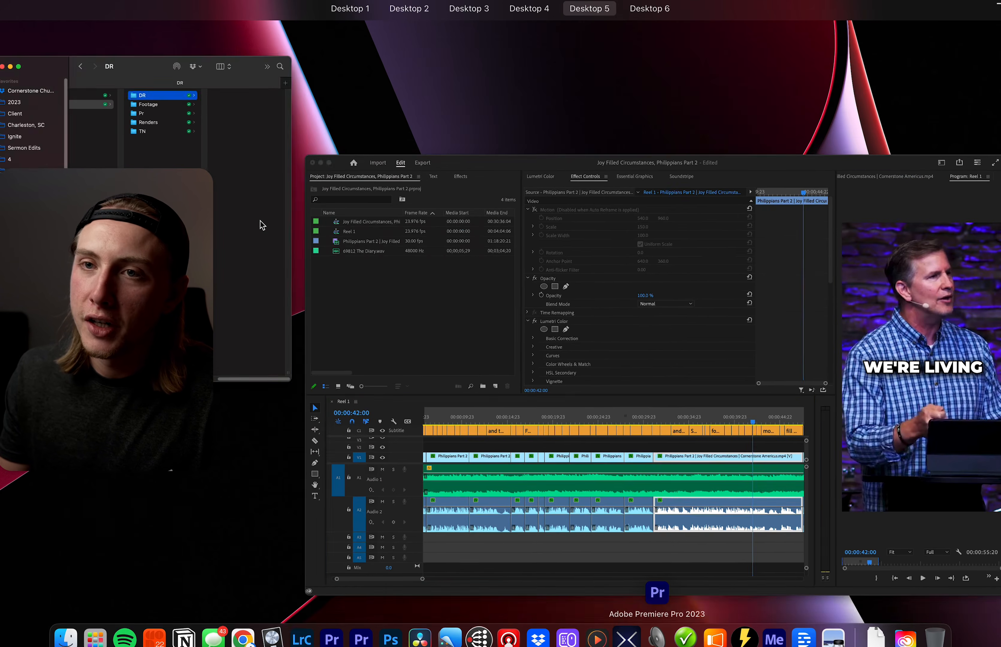
{"action": "left_click", "coordinate": [261, 220]}
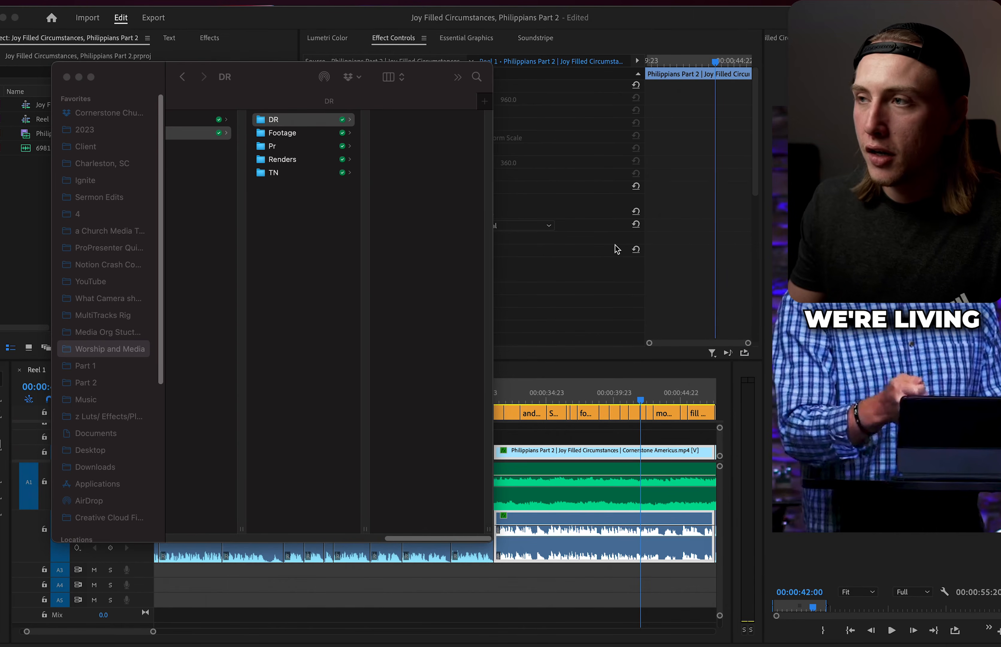
{"action": "key", "text": "alt+super+n"}
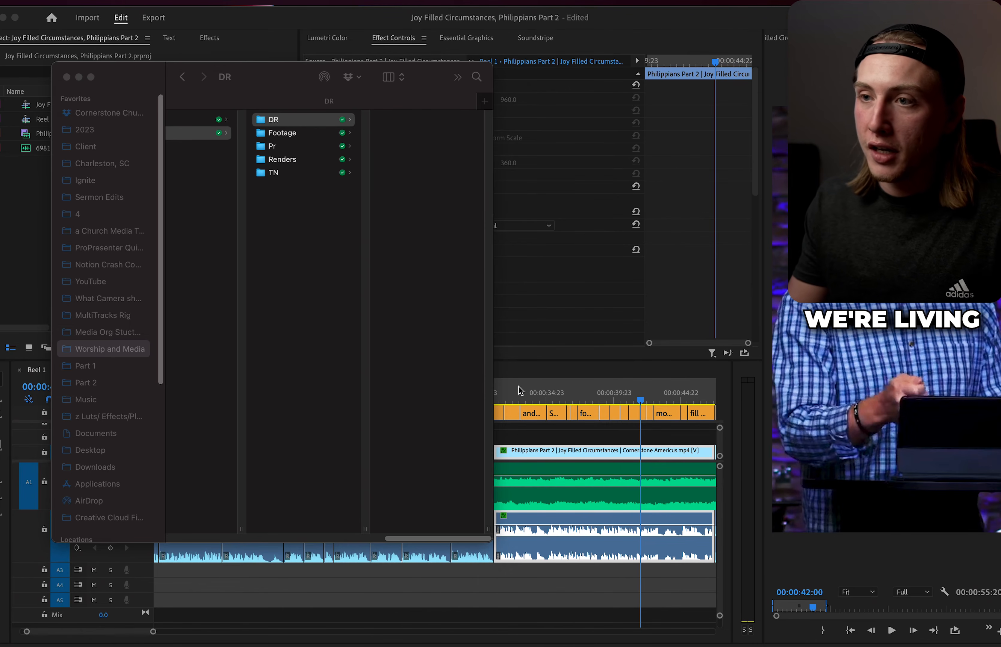
{"action": "left_click", "coordinate": [406, 277]}
{"action": "key", "text": "alt+super+n"}
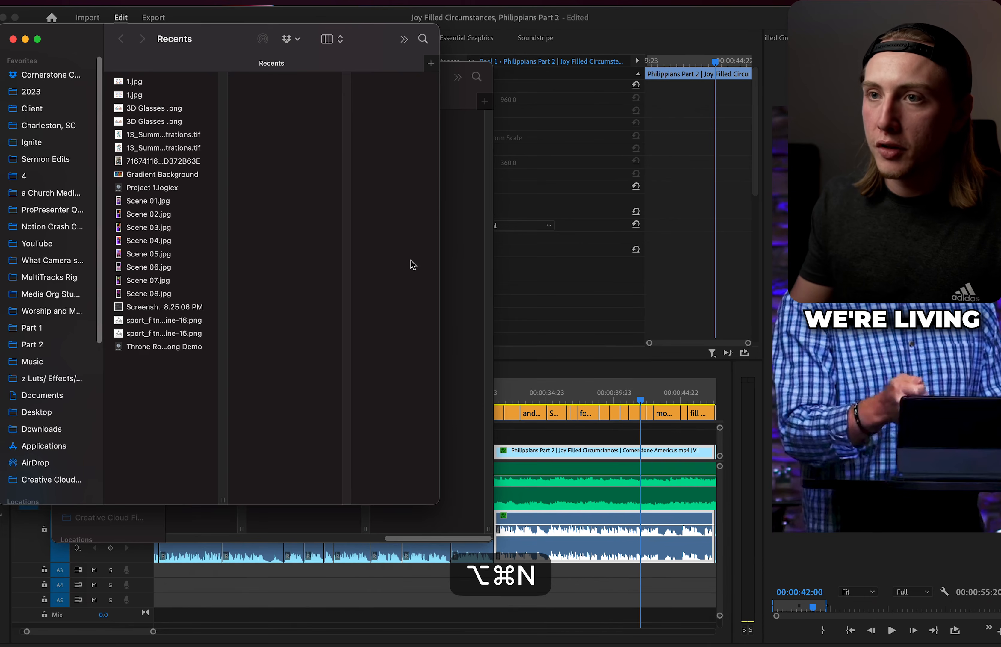
{"action": "left_click_drag", "start_coordinate": [157, 50], "coordinate": [670, 79]}
{"action": "left_click", "coordinate": [376, 81]}
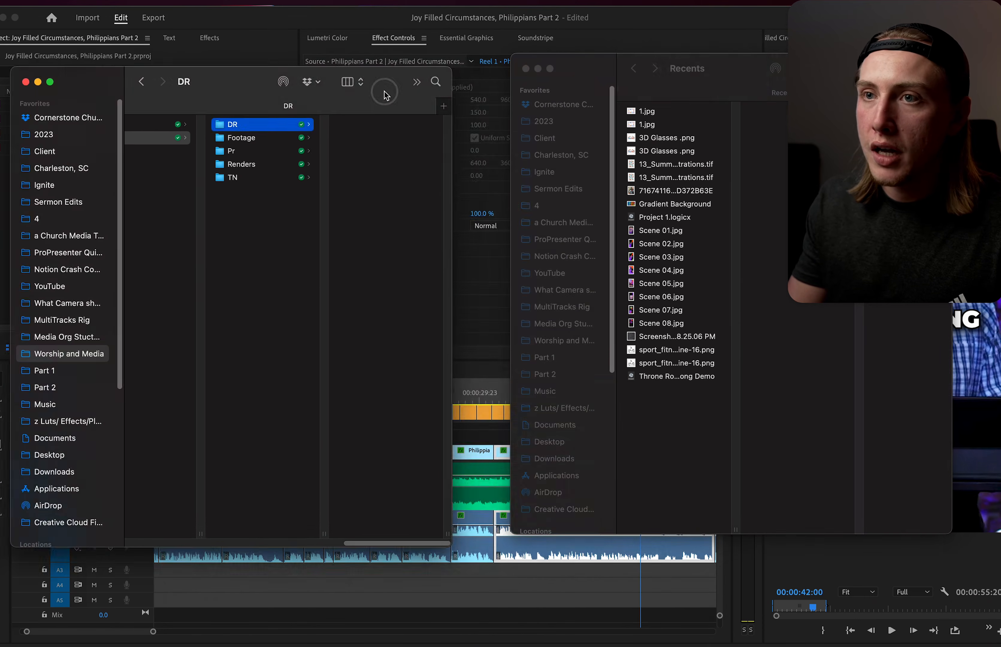
{"action": "left_click_drag", "start_coordinate": [579, 75], "coordinate": [508, 69]}
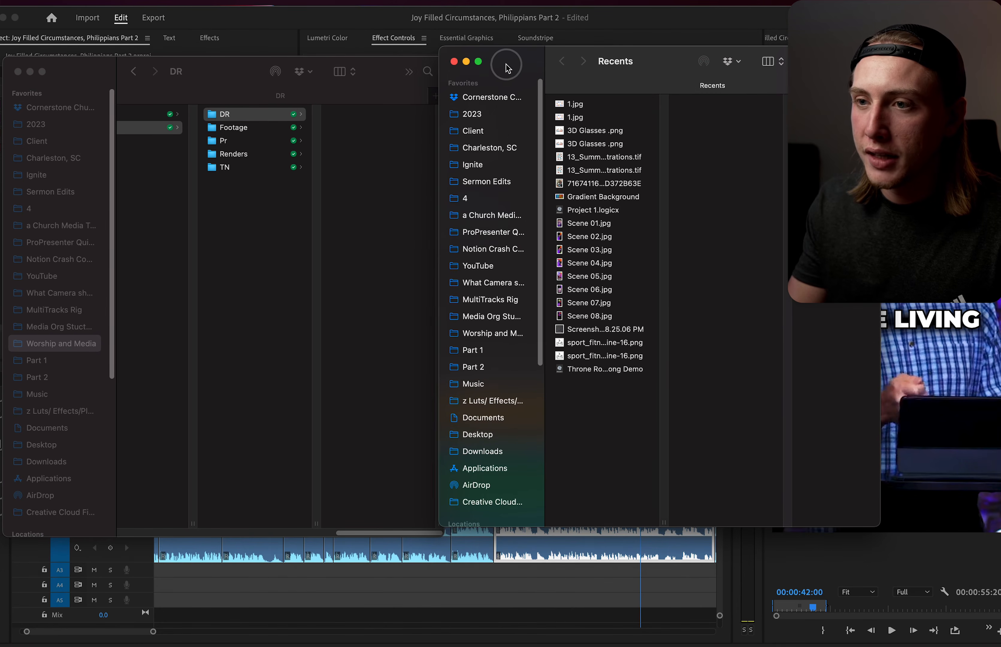
{"action": "left_click", "coordinate": [488, 454]}
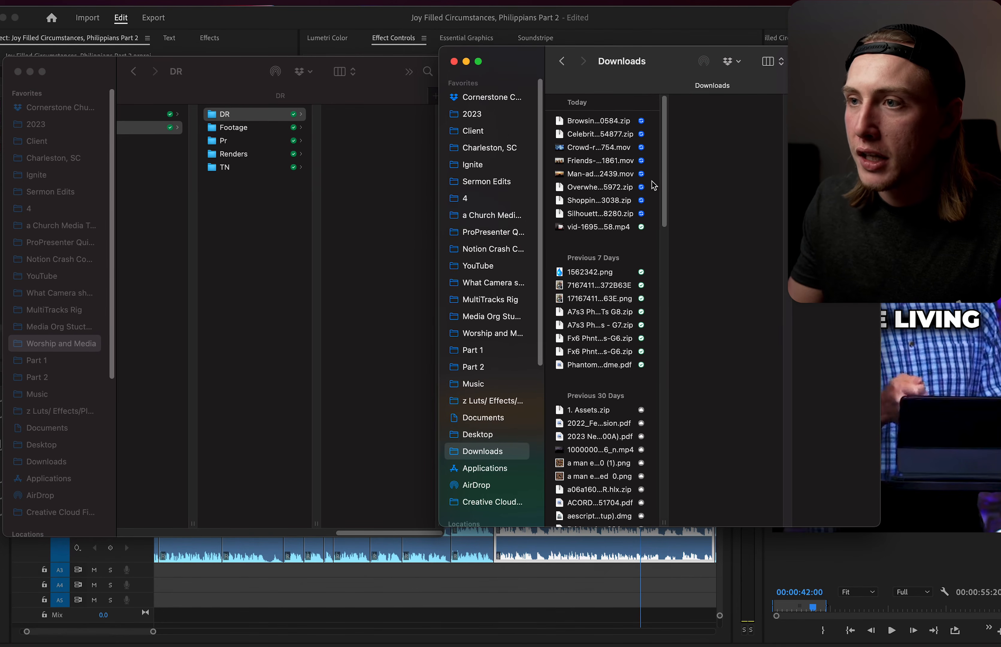
Create a Stock folder inside the project's Footage folder and gather the stock clips in it, including the crowd, friends and man-admiring-nature videos from Downloads.
{"action": "left_click", "coordinate": [259, 187]}
{"action": "left_click", "coordinate": [275, 206]}
{"action": "left_click", "coordinate": [236, 127]}
{"action": "key", "text": "super+shift+n"}
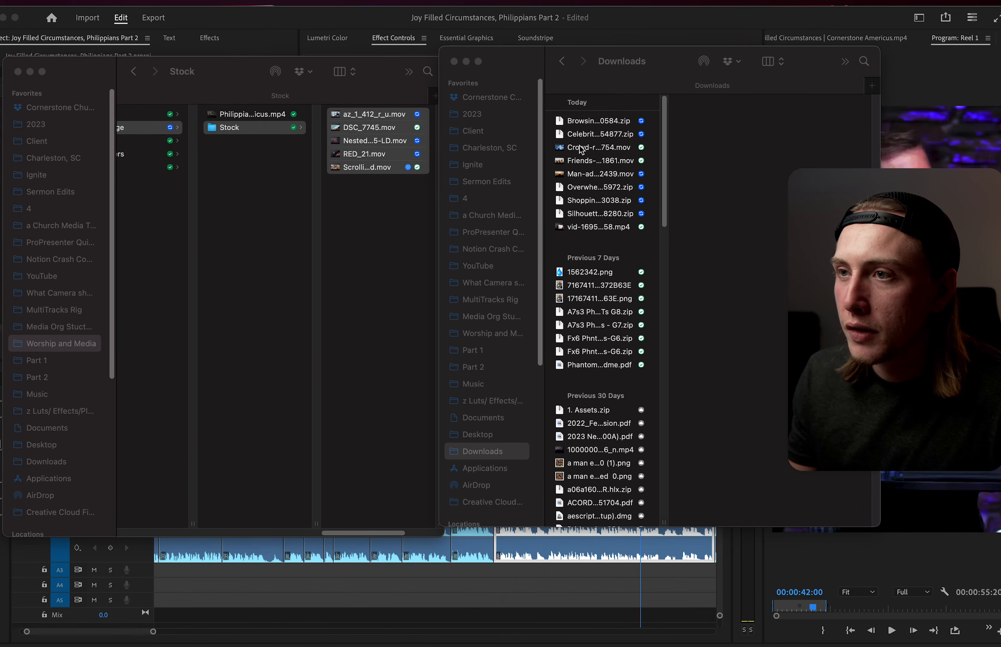
{"action": "left_click", "coordinate": [582, 150]}
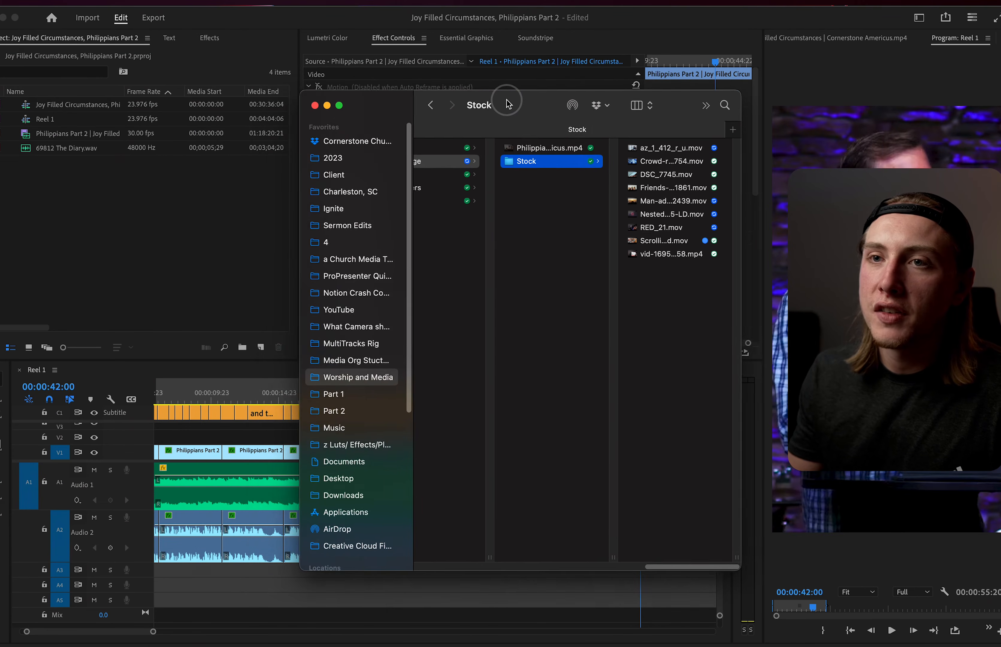
Import the Stock folder into the Premiere Pro project and open it as a bin.
{"action": "left_click", "coordinate": [420, 159]}
{"action": "left_click_drag", "start_coordinate": [542, 159], "coordinate": [170, 239]}
{"action": "left_click", "coordinate": [170, 240]}
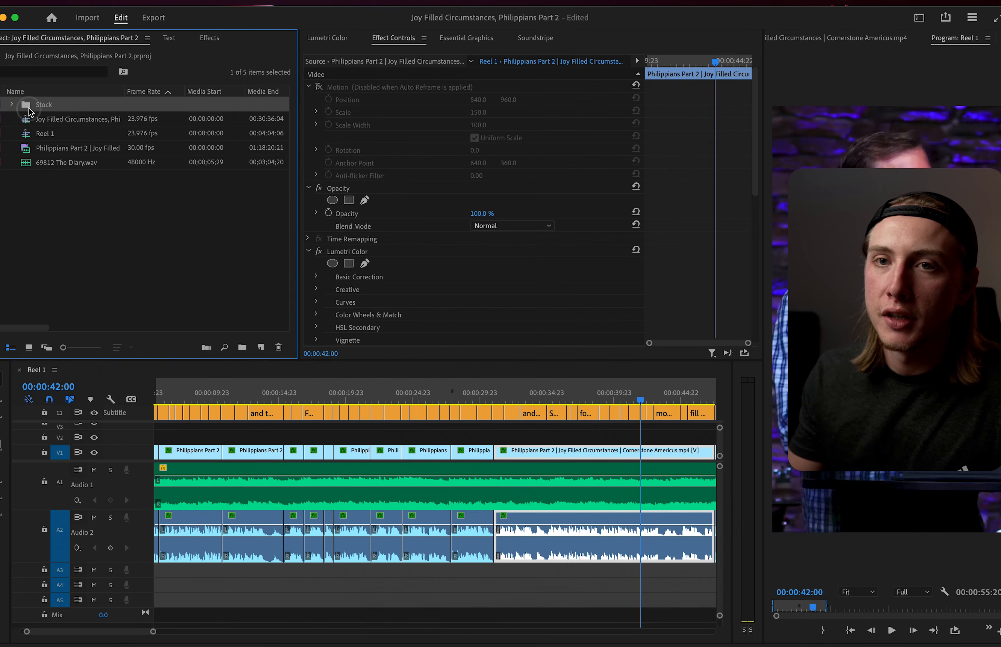
{"action": "double_click", "coordinate": [63, 104], "text": "super"}
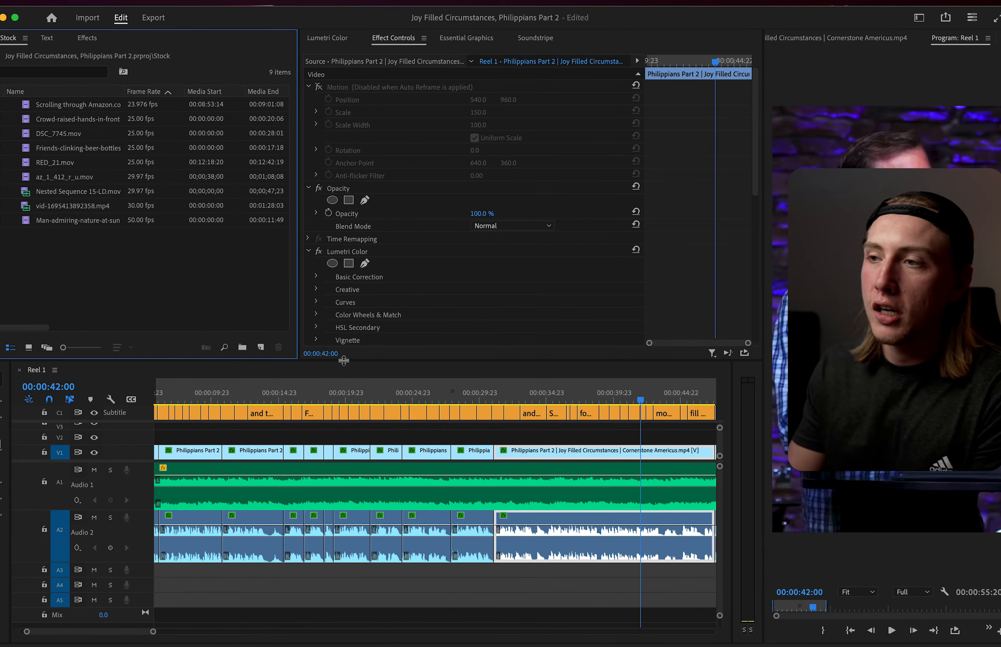
Play the reel from about 00:00:14:11 to 00:00:18:20 to find where stock footage fits the speech.
{"action": "left_click_drag", "start_coordinate": [438, 396], "coordinate": [273, 394]}
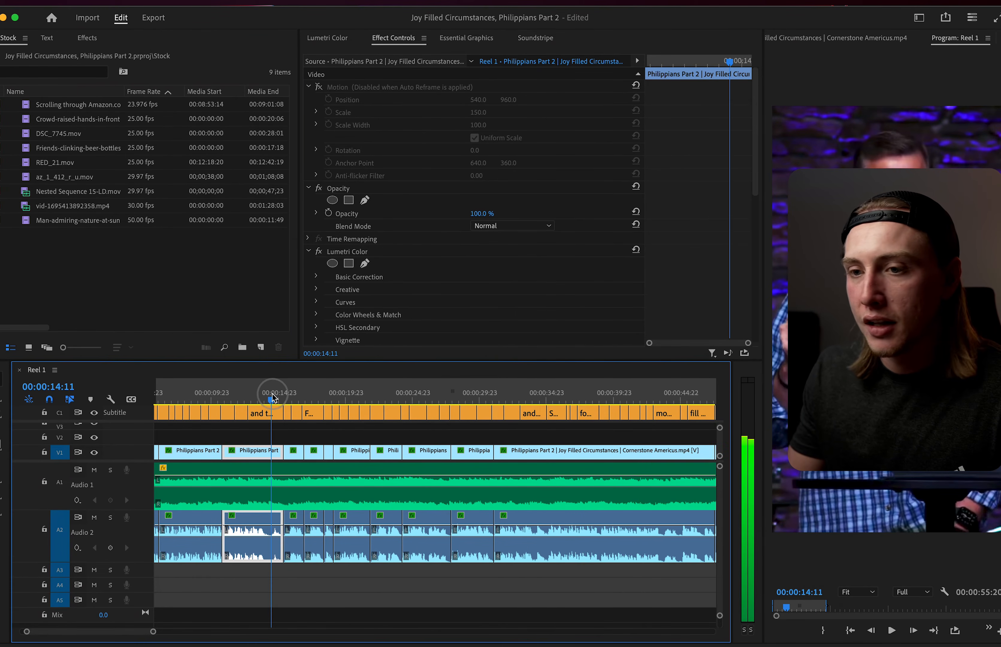
{"action": "key", "text": "minus"}
{"action": "key", "text": "space"}
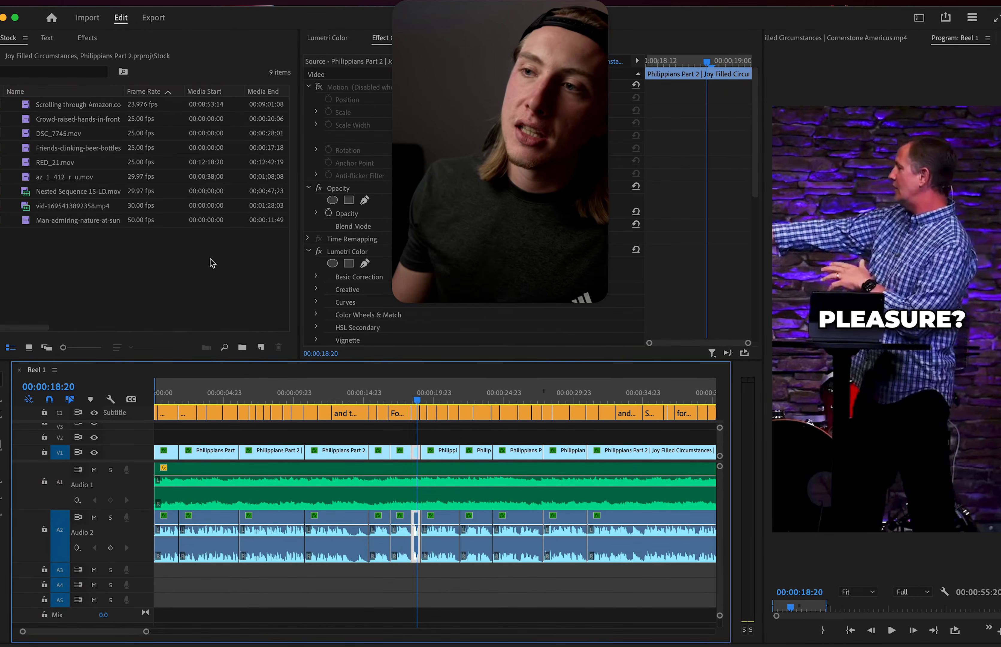
Preview the Amazon scrolling, crowd, DSC_7745.mov and az_1_412_r_u.mov stock clips in the Source monitor.
{"action": "double_click", "coordinate": [28, 111]}
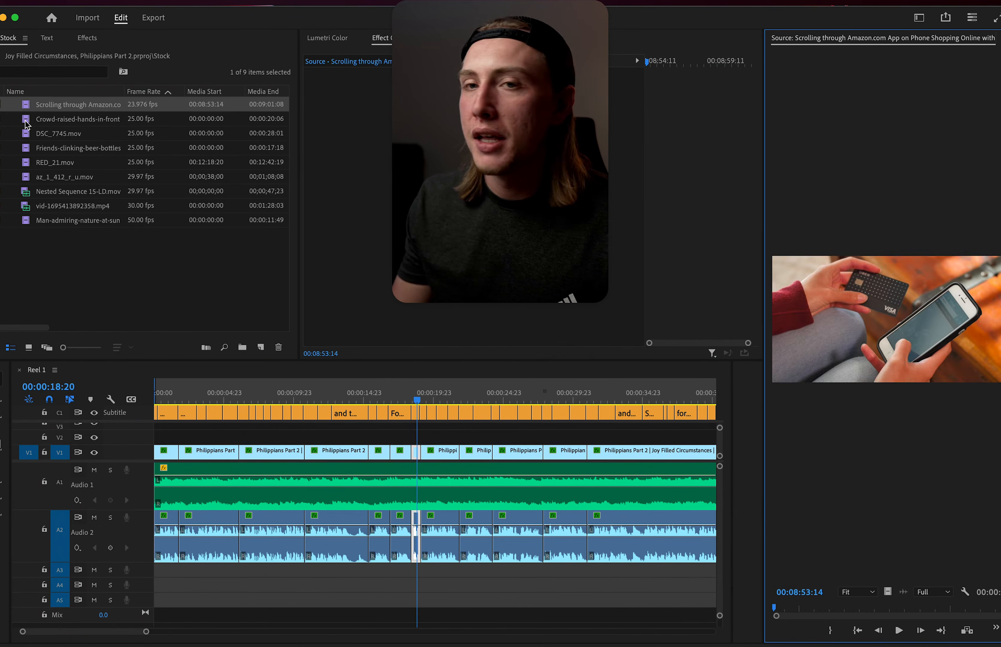
{"action": "left_click", "coordinate": [27, 119]}
{"action": "double_click", "coordinate": [27, 133]}
{"action": "double_click", "coordinate": [27, 177]}
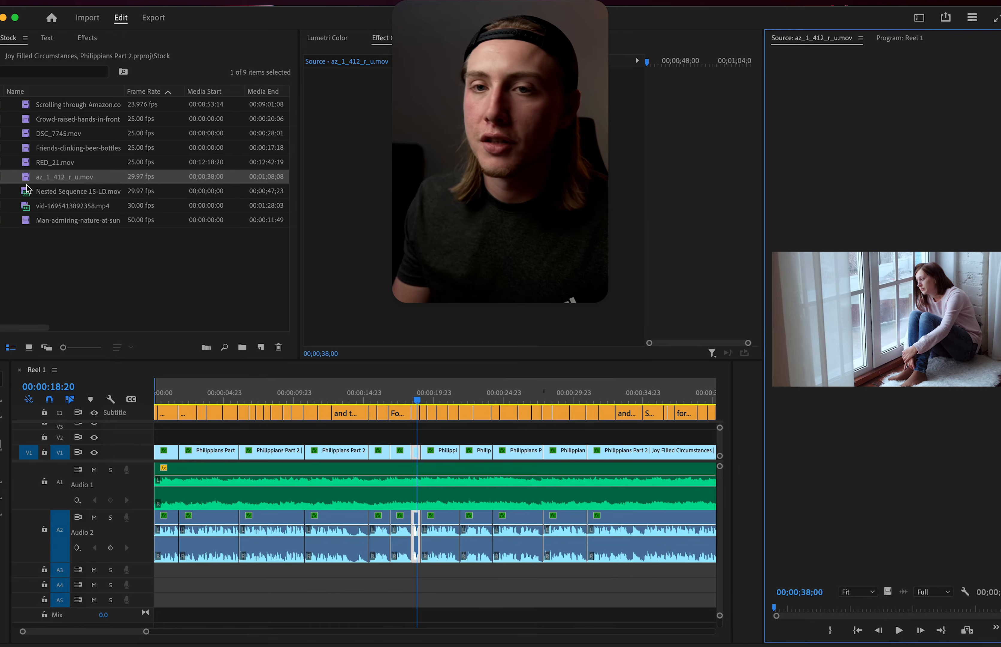
Trim the start of the Amazon scrolling clip on V2 at 00:00:21:15 and close it up against the nested sequence clip.
{"action": "key", "text": "space"}
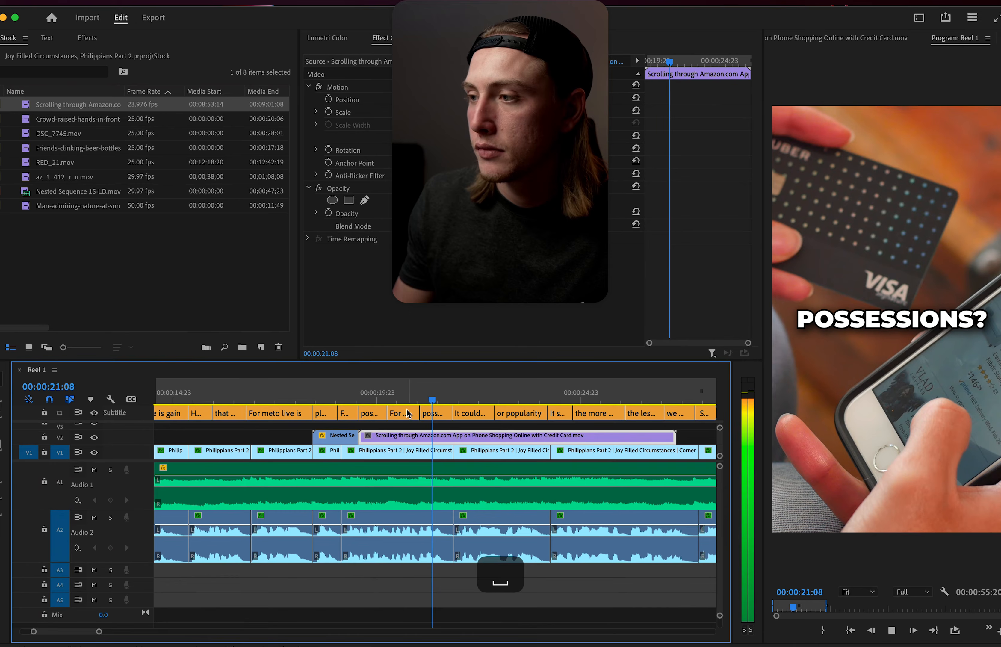
{"action": "mouse_move", "coordinate": [458, 395]}
{"action": "left_mouse_down"}
{"action": "mouse_move", "coordinate": [484, 391]}
{"action": "mouse_move", "coordinate": [446, 400]}
{"action": "left_mouse_up"}
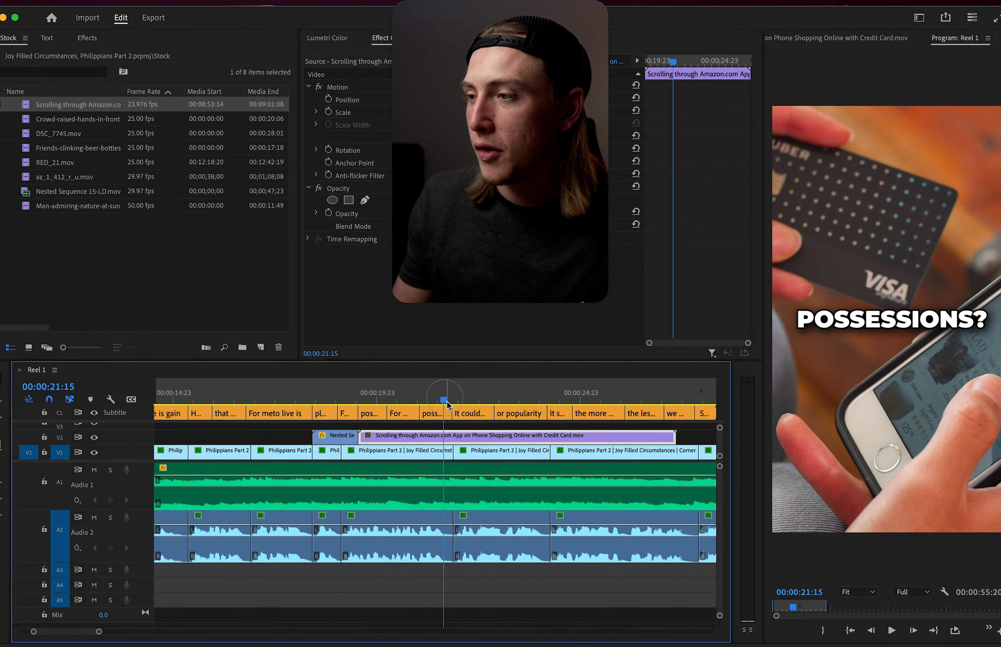
{"action": "key", "text": "x"}
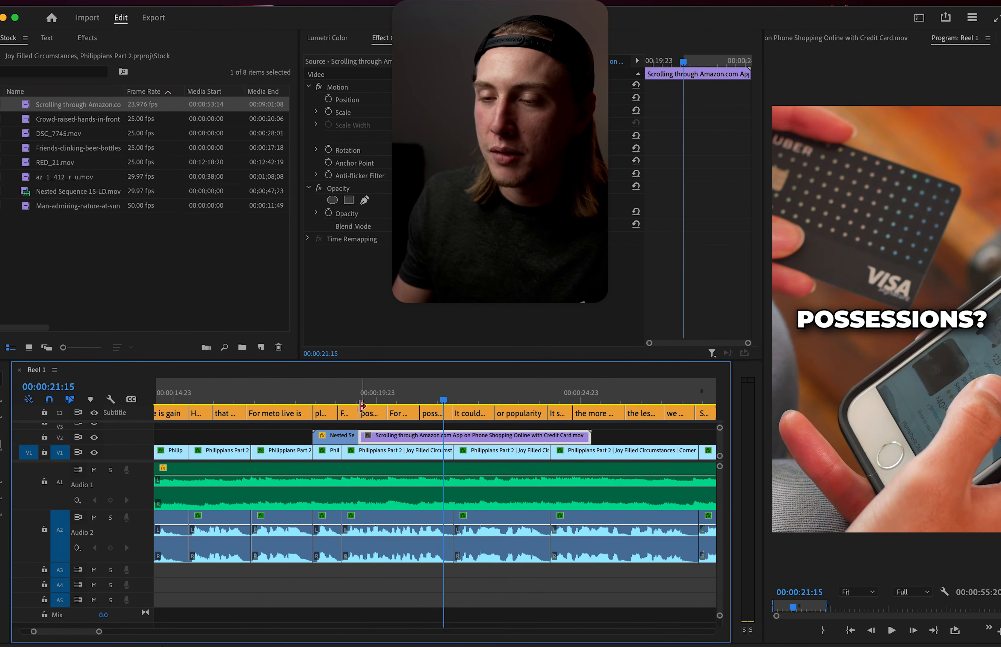
Cut the Amazon scrolling clip on V2 at the speech edit at 00:00:21:21 and delete the remainder.
{"action": "left_click", "coordinate": [370, 451]}
{"action": "key", "text": "space"}
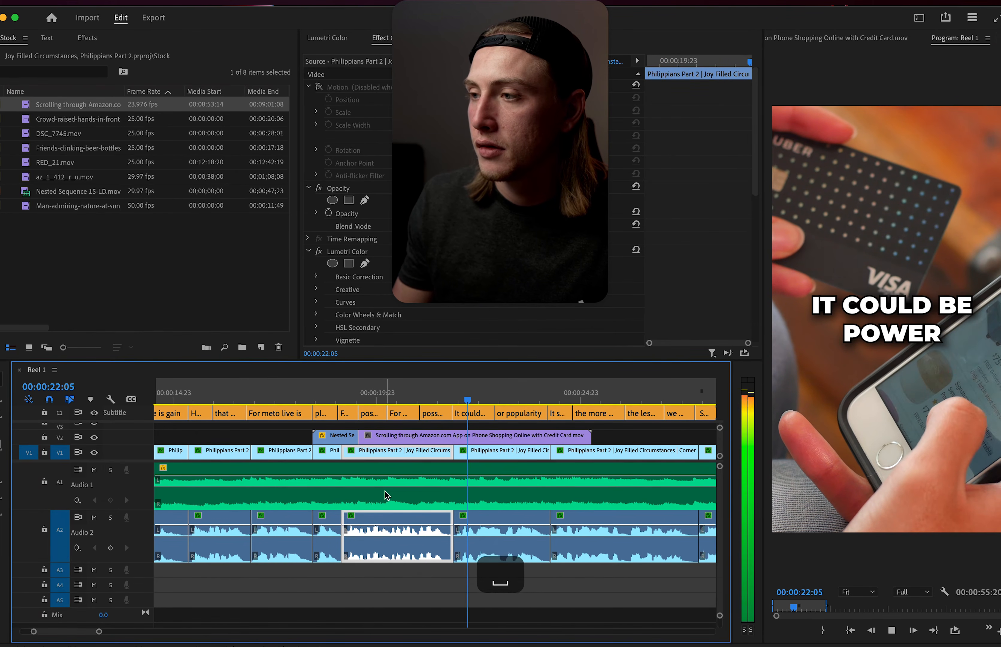
{"action": "scroll", "coordinate": [454, 437], "scroll_direction": "up", "scroll_amount": 3}
{"action": "key", "text": "c"}
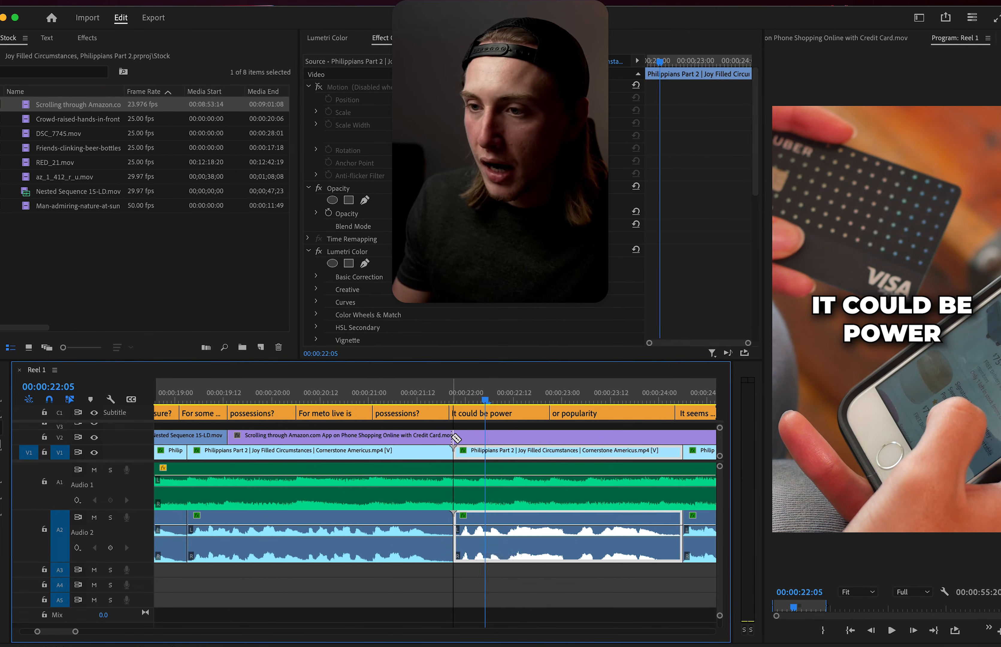
{"action": "left_click", "coordinate": [454, 438]}
{"action": "key", "text": "v"}
{"action": "left_click", "coordinate": [460, 436]}
{"action": "key", "text": "BackSpace"}
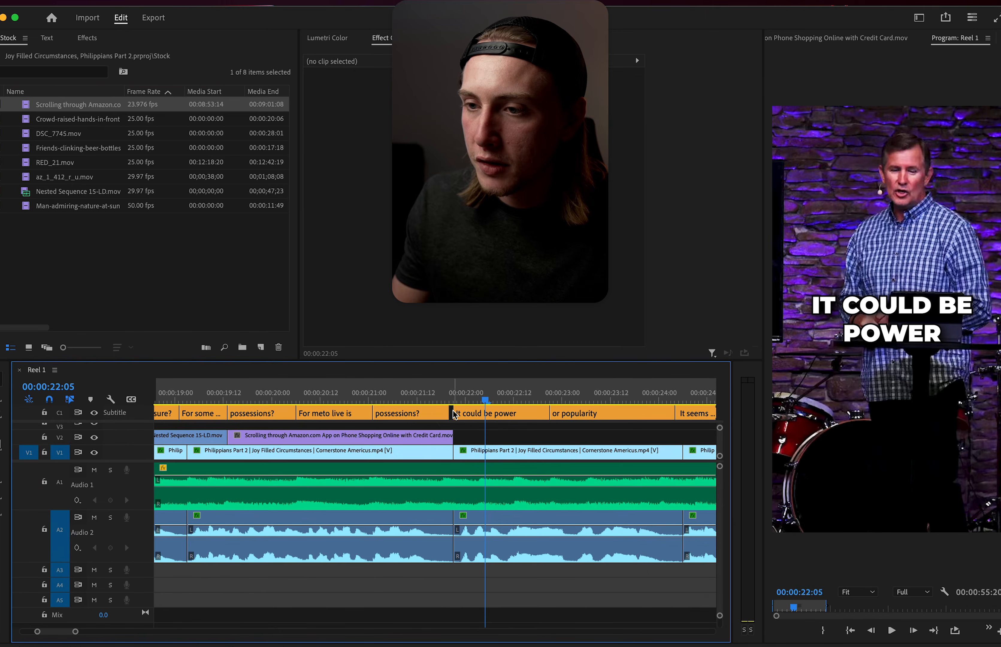
Preview more stock clips and place RED_21.mov on V2 directly after the Amazon clip, over "It could be power".
{"action": "key", "text": "minus"}
{"action": "key", "text": "minus"}
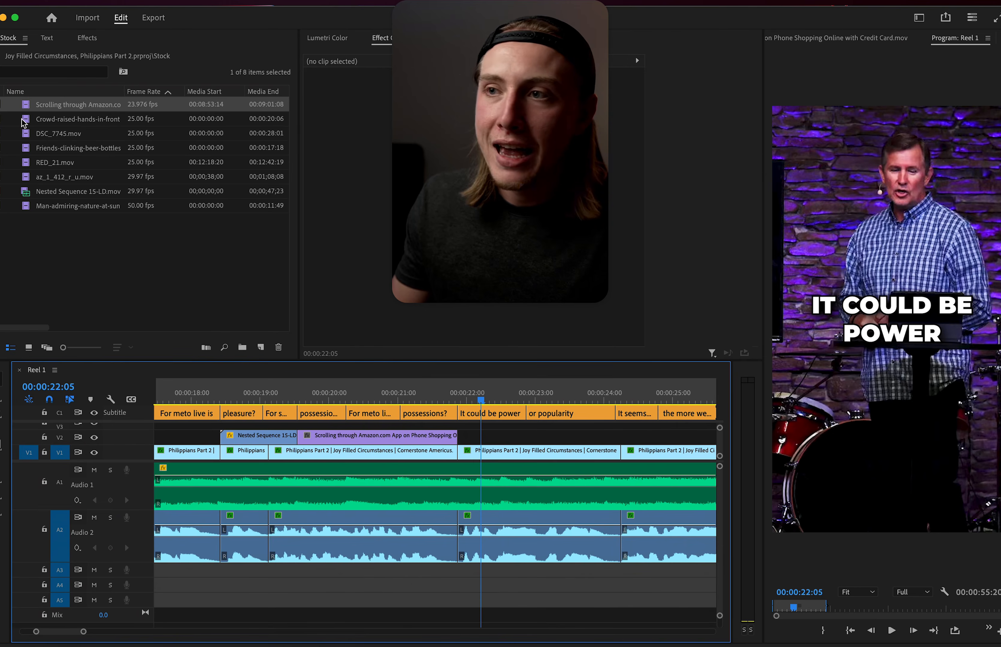
{"action": "double_click", "coordinate": [24, 120]}
{"action": "double_click", "coordinate": [24, 133]}
{"action": "double_click", "coordinate": [23, 148]}
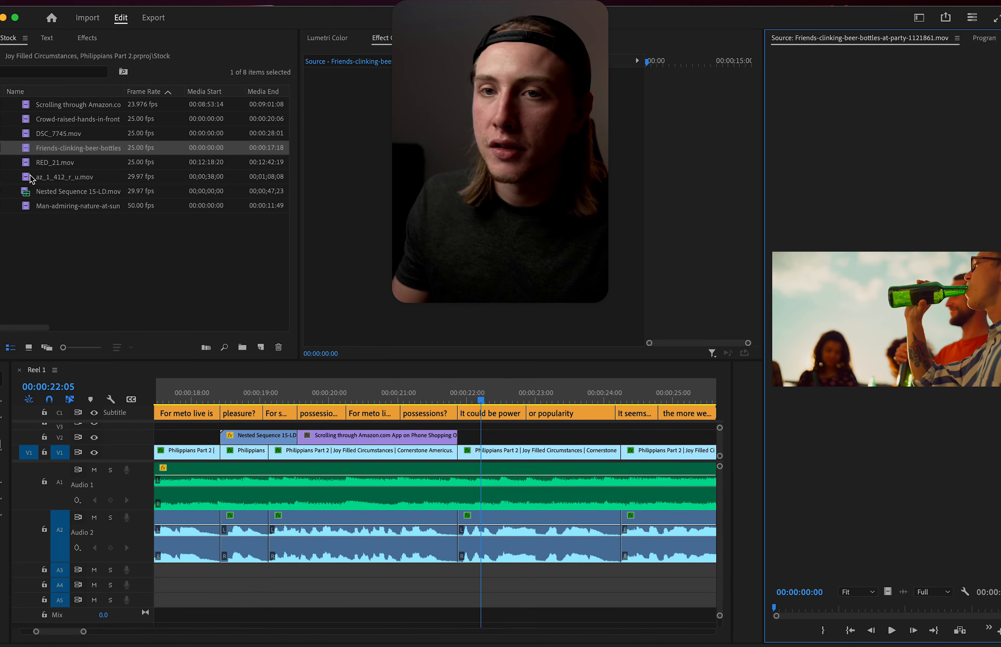
{"action": "double_click", "coordinate": [25, 162]}
{"action": "left_click_drag", "start_coordinate": [26, 162], "coordinate": [460, 435]}
{"action": "left_click", "coordinate": [460, 397]}
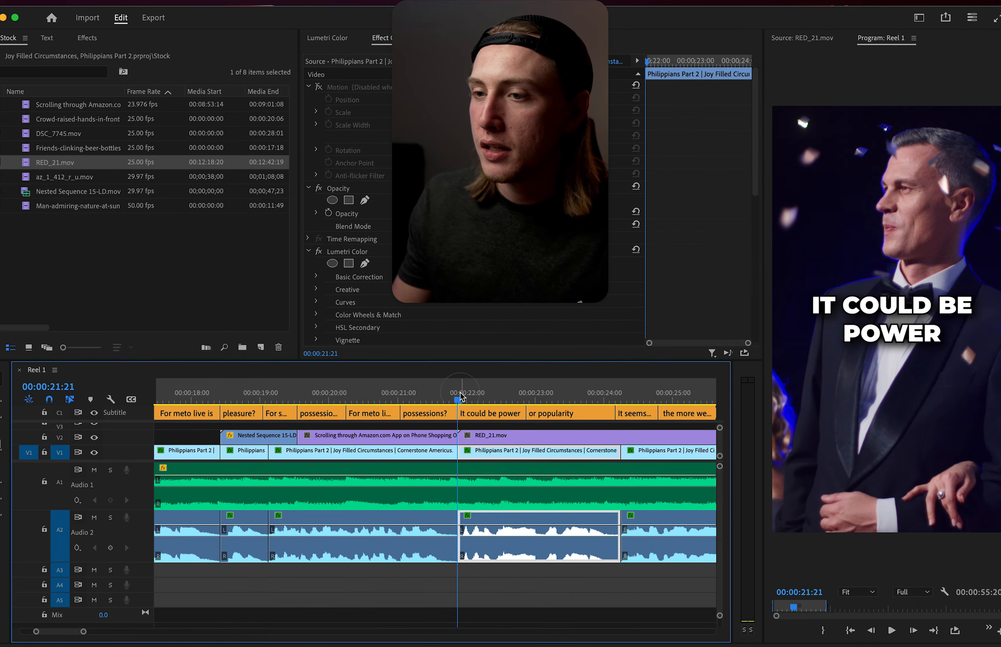
{"action": "left_click", "coordinate": [484, 436]}
Play the reel from about 00:00:18:06 to 00:00:24:09 to review the B-roll against the speech.
{"action": "key", "text": "space"}
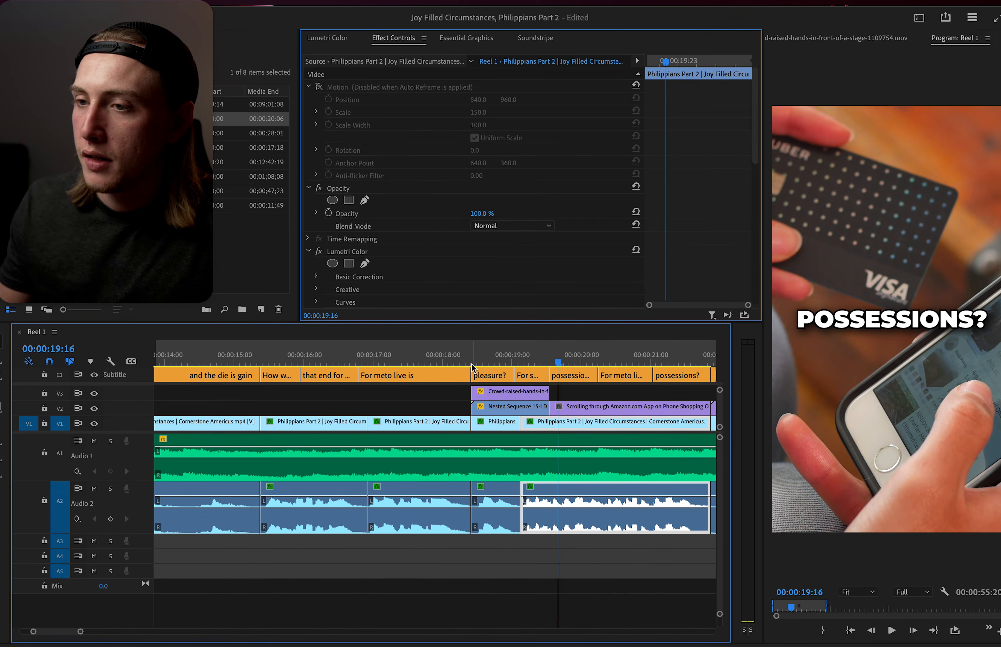
{"action": "key", "text": "space"}
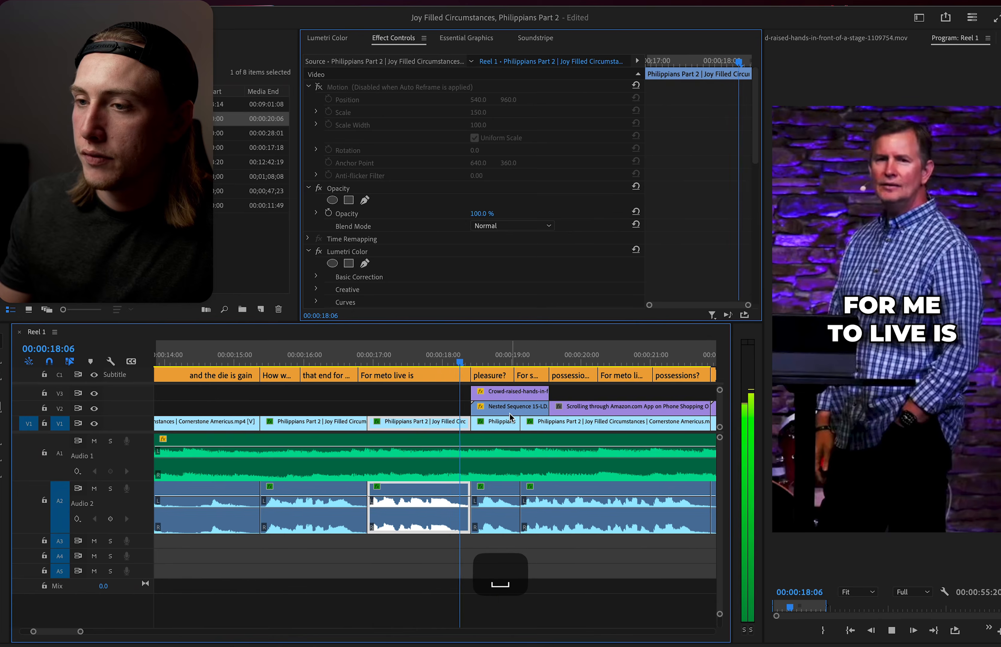
{"action": "scroll", "coordinate": [442, 414], "scroll_direction": "down", "scroll_amount": 2}
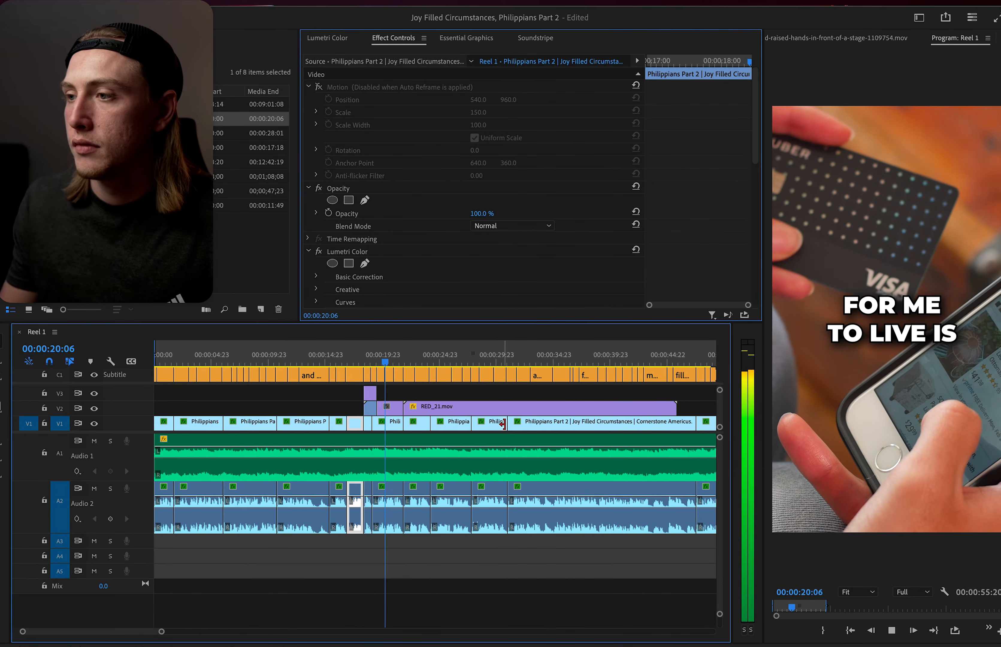
{"action": "scroll", "coordinate": [381, 405], "scroll_direction": "down", "scroll_amount": 2}
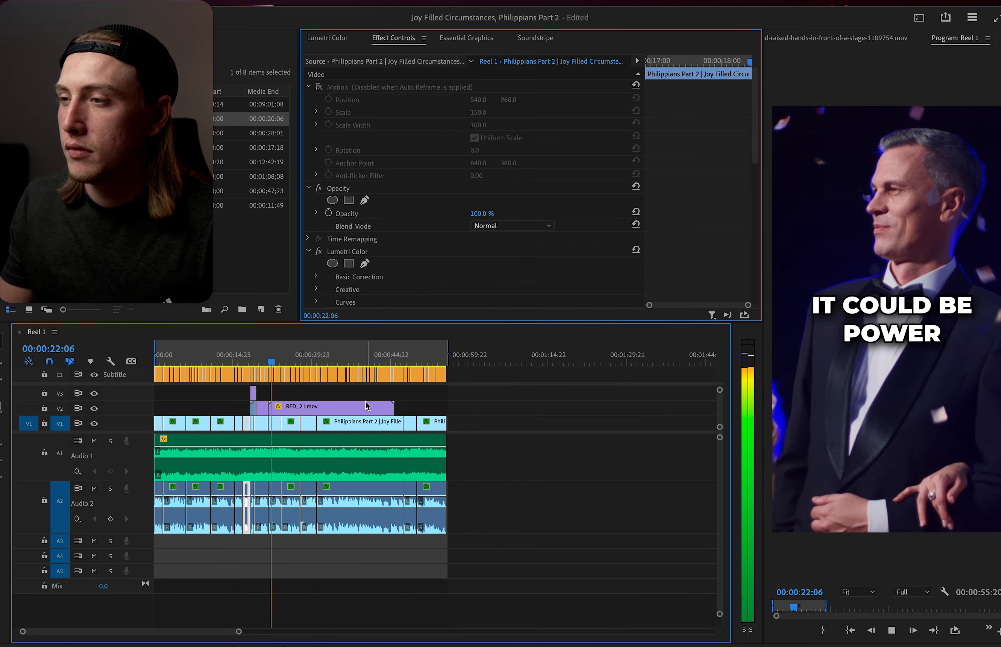
{"action": "scroll", "coordinate": [307, 398], "scroll_direction": "up", "scroll_amount": 4}
{"action": "left_click", "coordinate": [325, 397]}
{"action": "scroll", "coordinate": [327, 397], "scroll_direction": "down", "scroll_amount": 2}
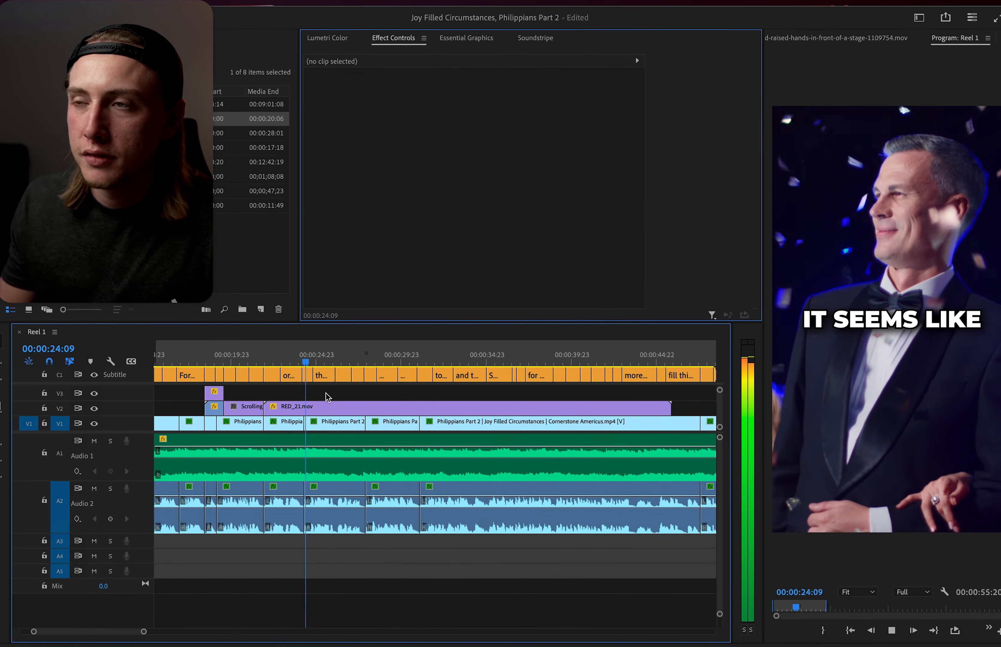
Shorten the RED_21.mov clip on V2 to end at about 00:00:25:19.
{"action": "left_click", "coordinate": [332, 409]}
{"action": "key", "text": "x"}
{"action": "left_click", "coordinate": [339, 408]}
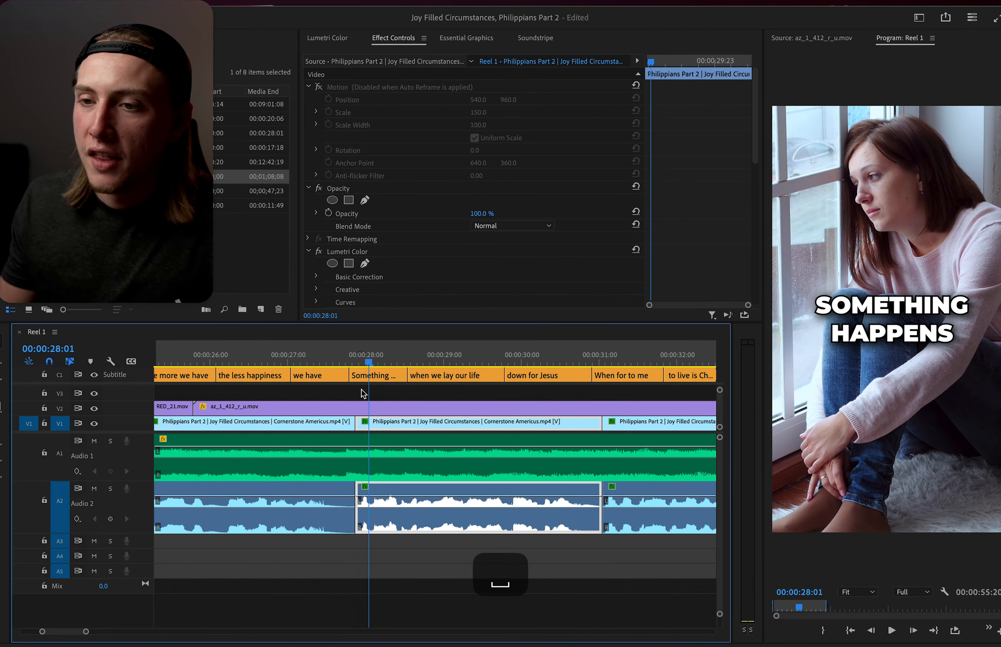
Cut az_1_412_r_u.mov at the speech edit just before 00:00:28:00, delete the remainder, and align the "Something happens" caption's start to that edit.
{"action": "key", "text": "c"}
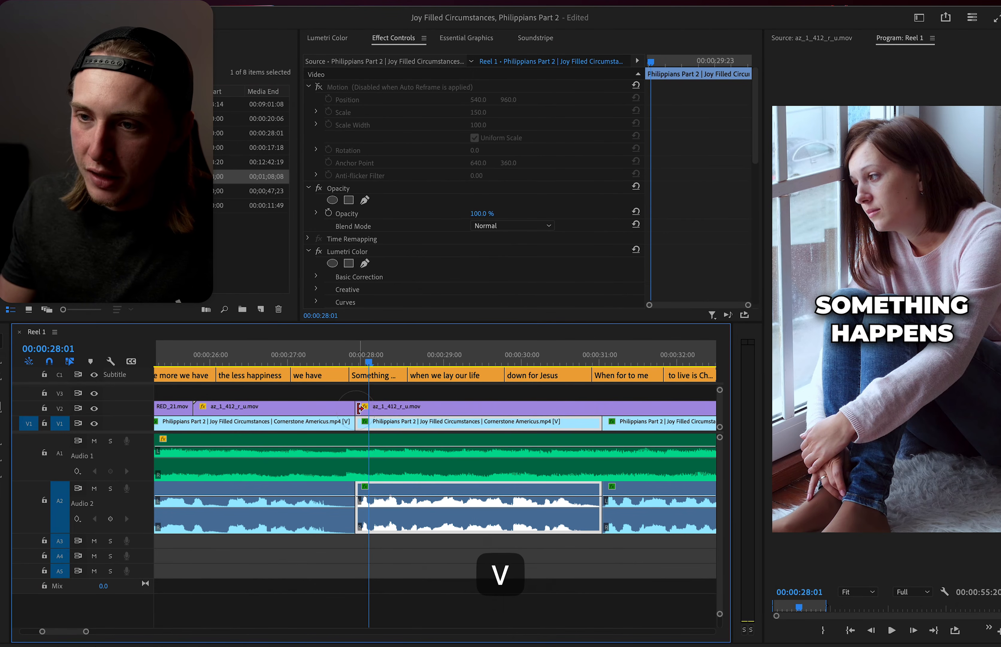
{"action": "left_click", "coordinate": [360, 408]}
{"action": "key", "text": "BackSpace"}
{"action": "left_click_drag", "start_coordinate": [353, 371], "coordinate": [356, 373]}
Play the reel from 00:00:27:12 to 00:00:45:22 to find the next spot for stock footage.
{"action": "left_click", "coordinate": [329, 359]}
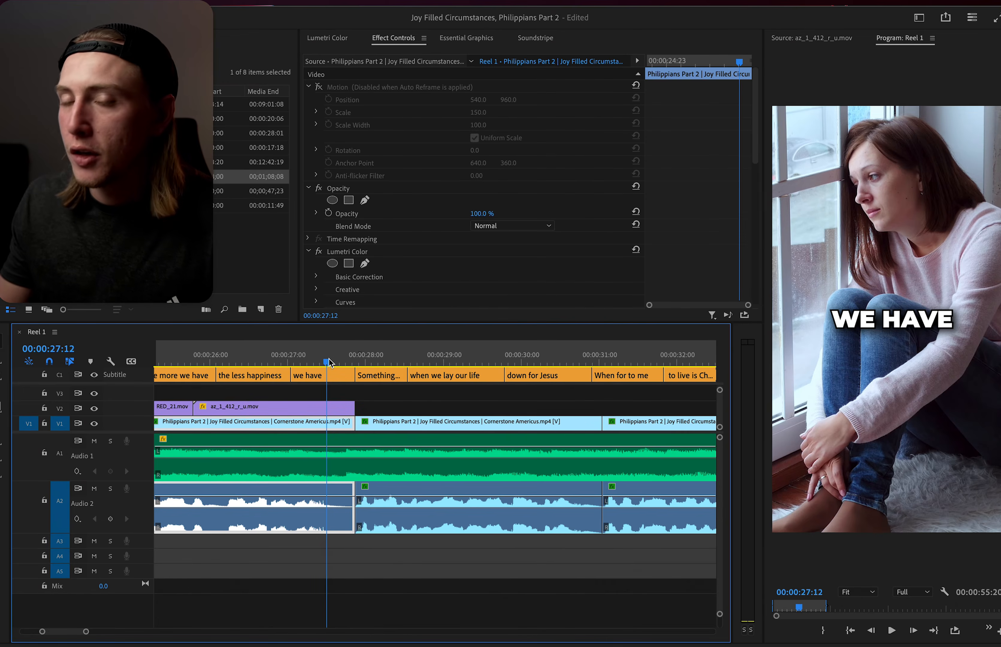
{"action": "key", "text": "space"}
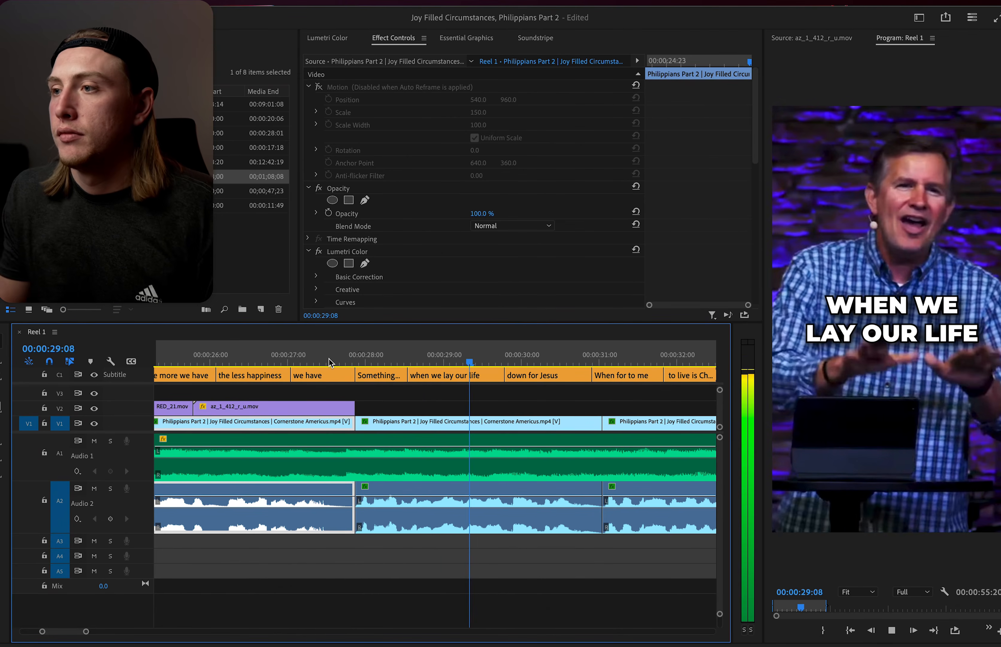
{"action": "scroll", "coordinate": [349, 378], "scroll_direction": "down", "scroll_amount": 3}
{"action": "scroll", "coordinate": [264, 398], "scroll_direction": "down", "scroll_amount": 2}
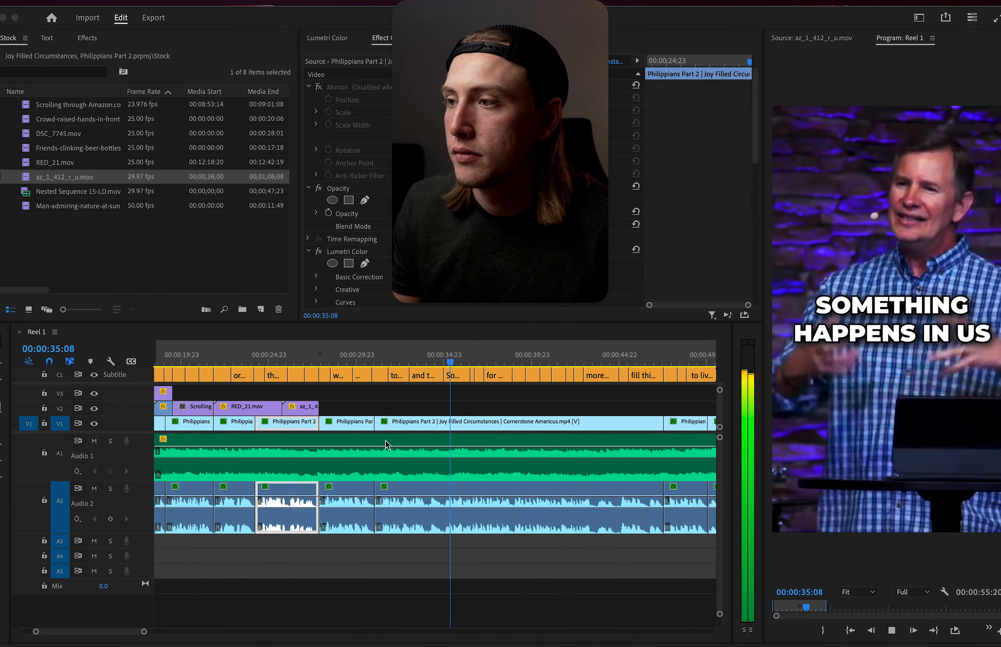
{"action": "left_click", "coordinate": [449, 362]}
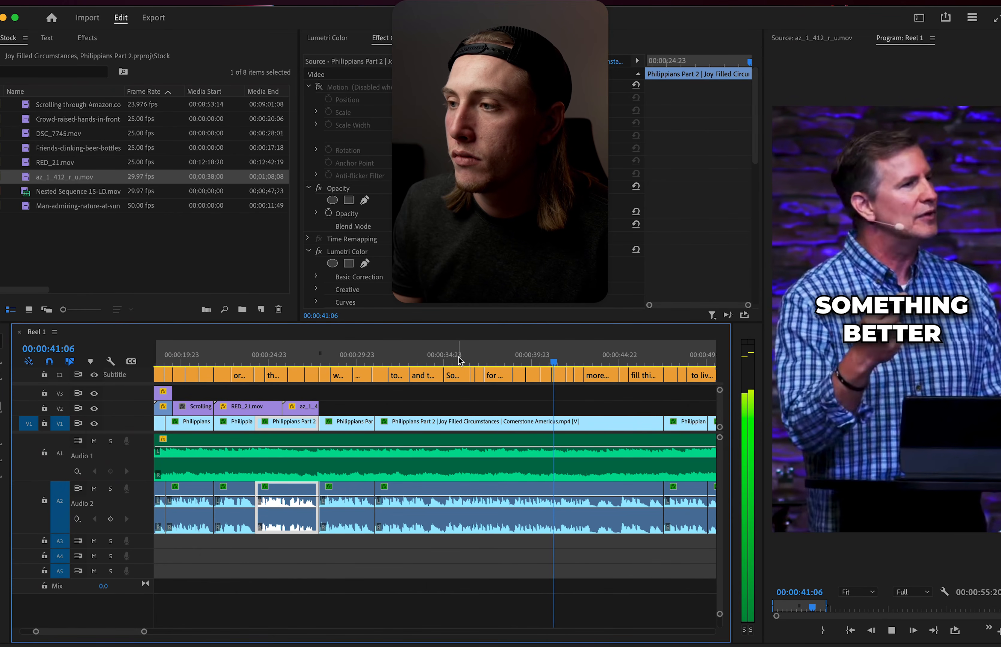
{"action": "key", "text": "space"}
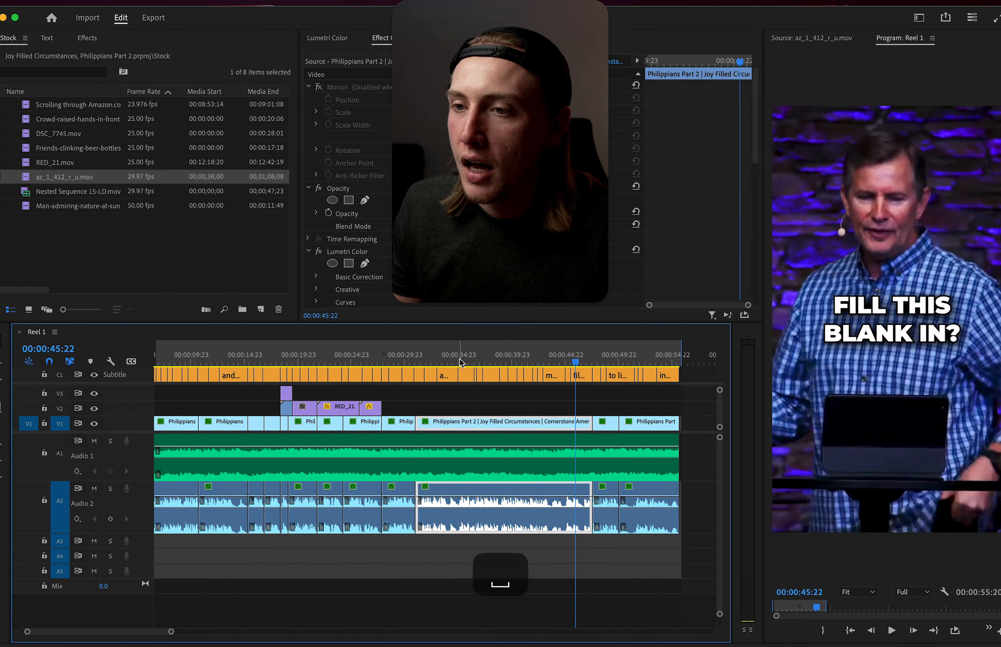
Place the Man-admiring-nature-at-sunset clip on V2, starting with the "Something happens in us" caption at about 00:00:35:00.
{"action": "left_click", "coordinate": [458, 362]}
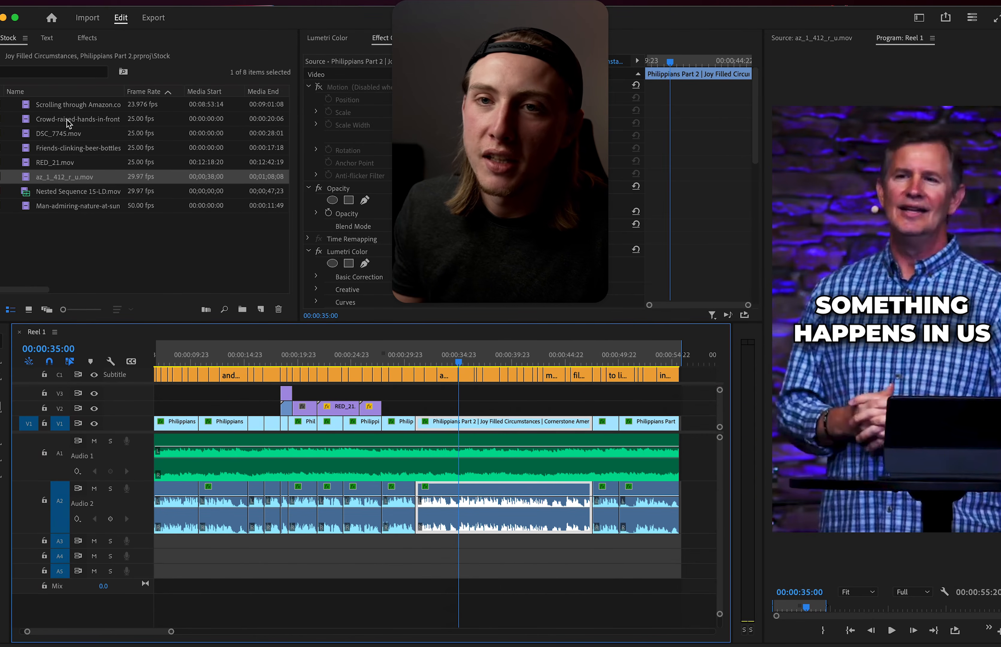
{"action": "double_click", "coordinate": [34, 206]}
{"action": "left_click_drag", "start_coordinate": [34, 206], "coordinate": [448, 414]}
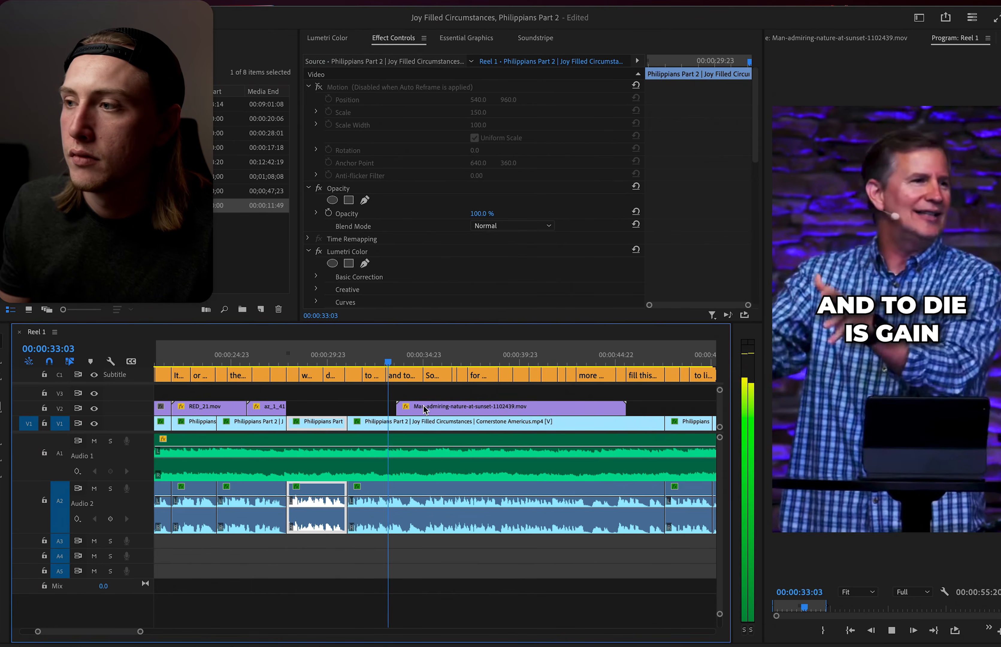
{"action": "left_click_drag", "start_coordinate": [424, 410], "coordinate": [453, 409]}
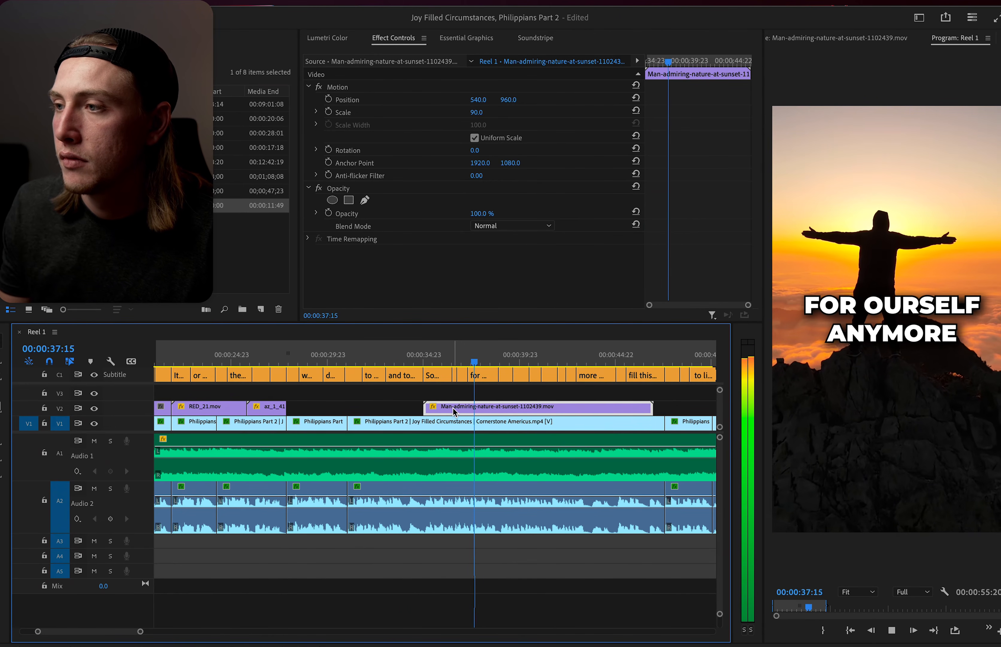
Trim the end of the Man-admiring-nature-at-sunset clip to about 00:00:44:22, where the "How would you" caption begins.
{"action": "scroll", "coordinate": [453, 412], "scroll_direction": "down", "scroll_amount": 5}
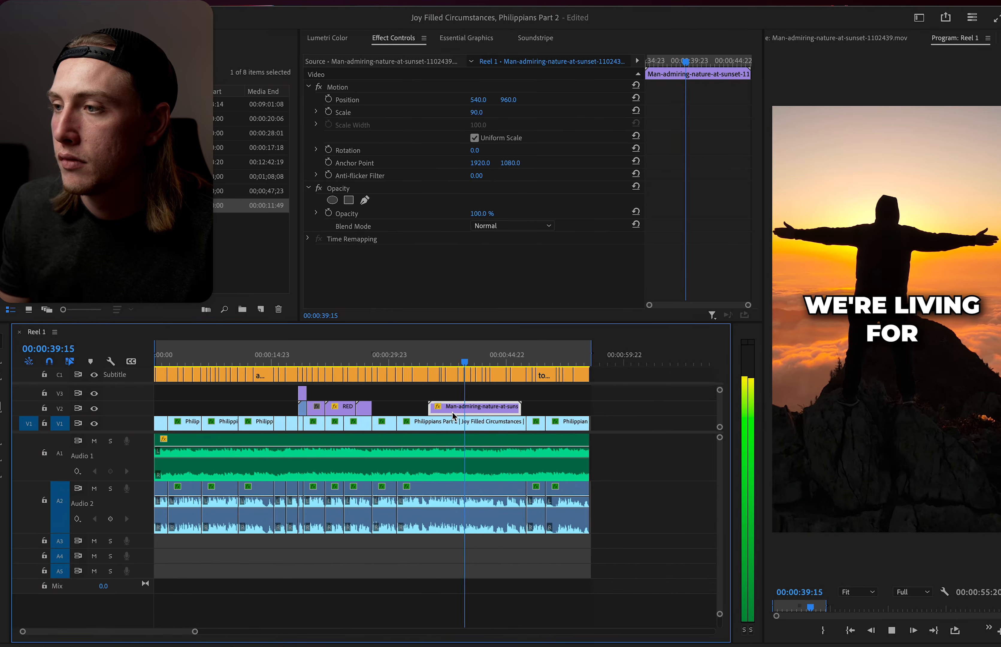
{"action": "scroll", "coordinate": [453, 416], "scroll_direction": "down", "scroll_amount": 2}
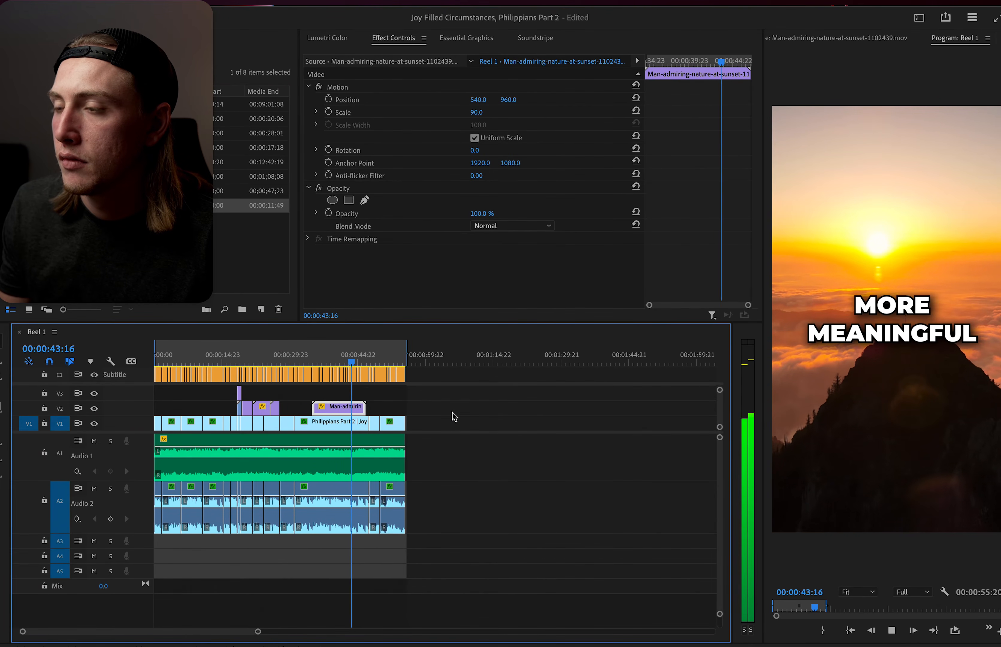
{"action": "scroll", "coordinate": [363, 410], "scroll_direction": "up", "scroll_amount": 7}
{"action": "key", "text": "space"}
{"action": "left_click_drag", "start_coordinate": [393, 405], "coordinate": [314, 406]}
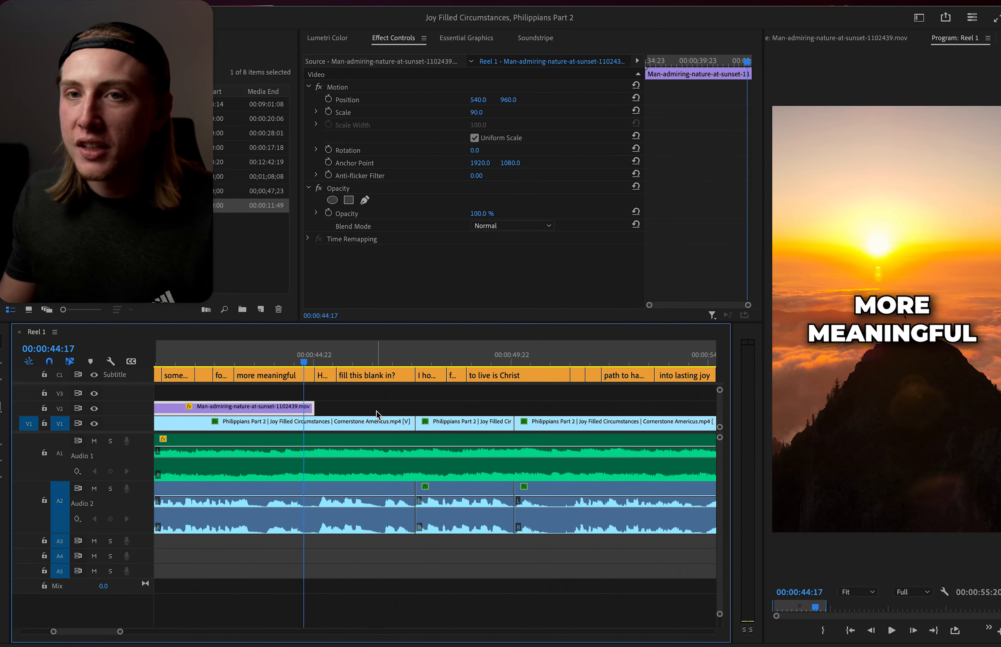
{"action": "left_click", "coordinate": [363, 410]}
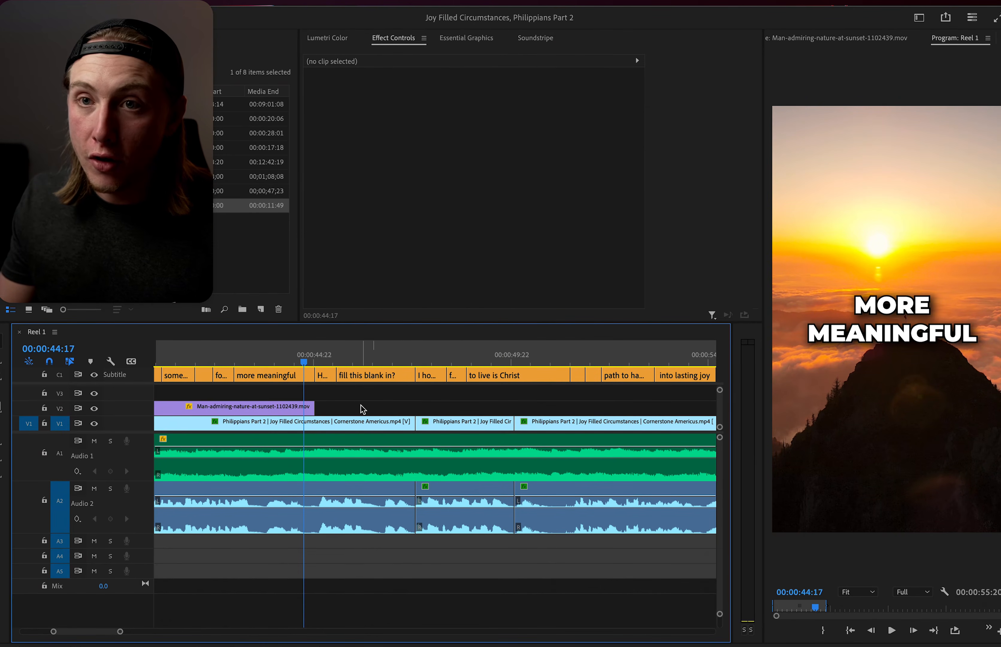
Play the reel from 00:00:44:17 to about 00:00:55:08 to review the return to the speaker and the ending.
{"action": "scroll", "coordinate": [362, 410], "scroll_direction": "down", "scroll_amount": 2}
{"action": "scroll", "coordinate": [332, 405], "scroll_direction": "up", "scroll_amount": 2}
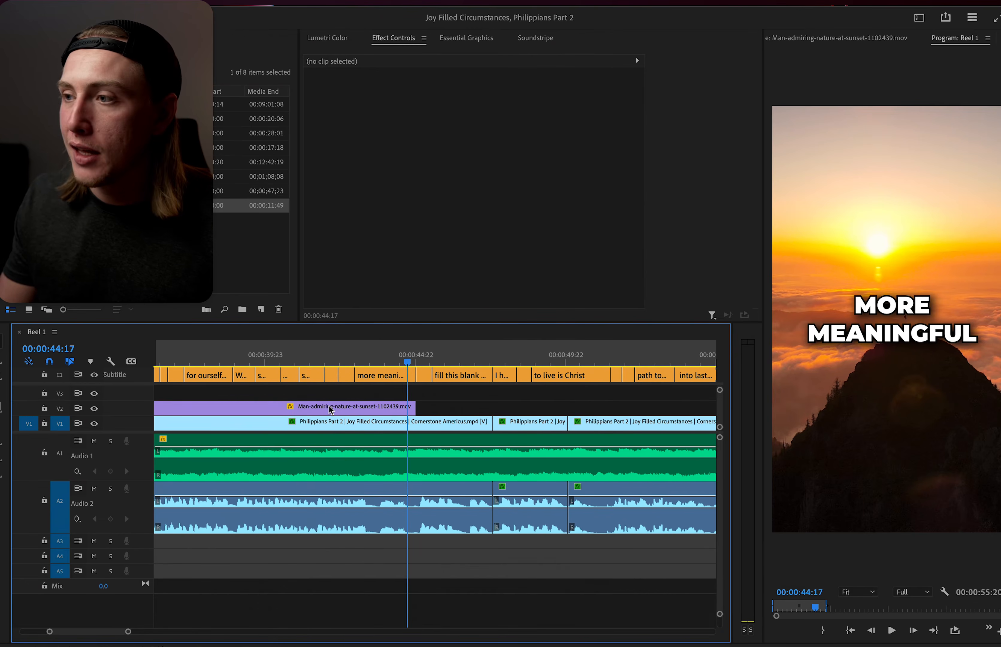
{"action": "key", "text": "space"}
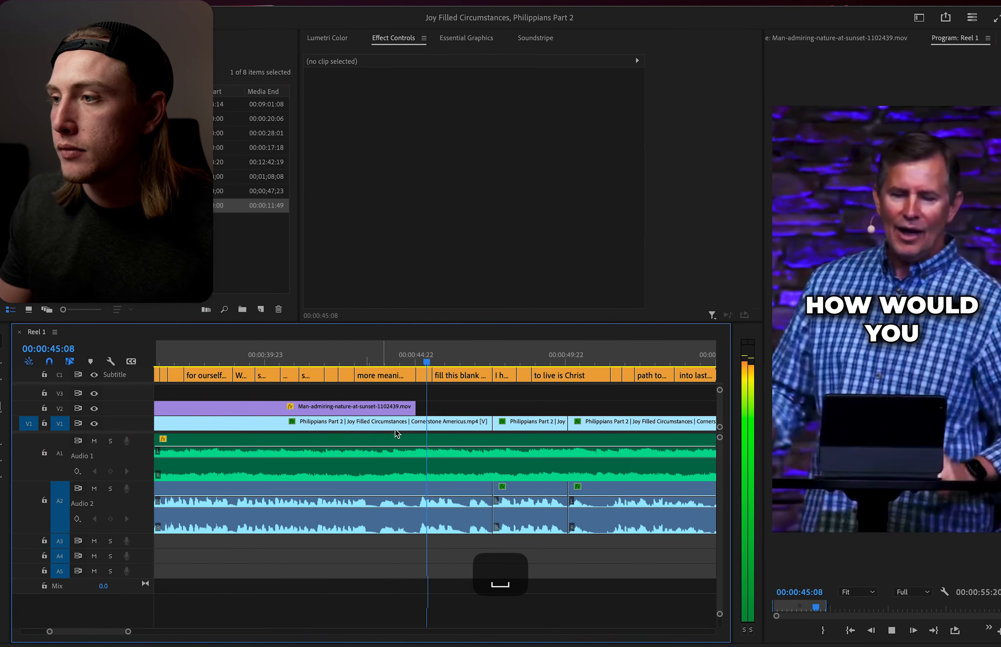
{"action": "scroll", "coordinate": [383, 437], "scroll_direction": "down", "scroll_amount": 3}
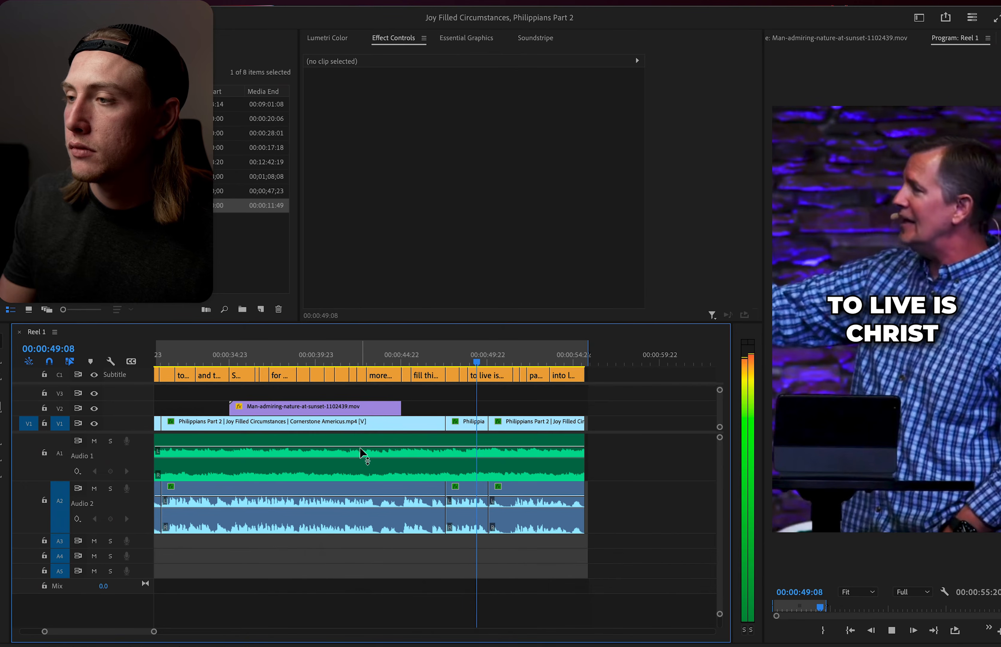
{"action": "scroll", "coordinate": [361, 444], "scroll_direction": "down", "scroll_amount": 1}
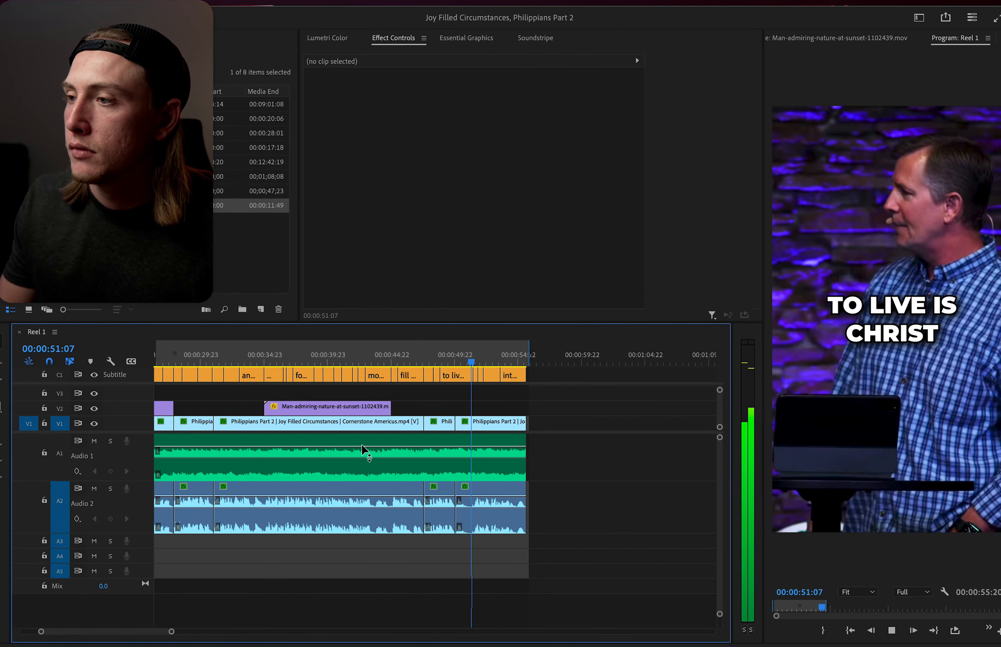
{"action": "scroll", "coordinate": [361, 444], "scroll_direction": "up", "scroll_amount": 1}
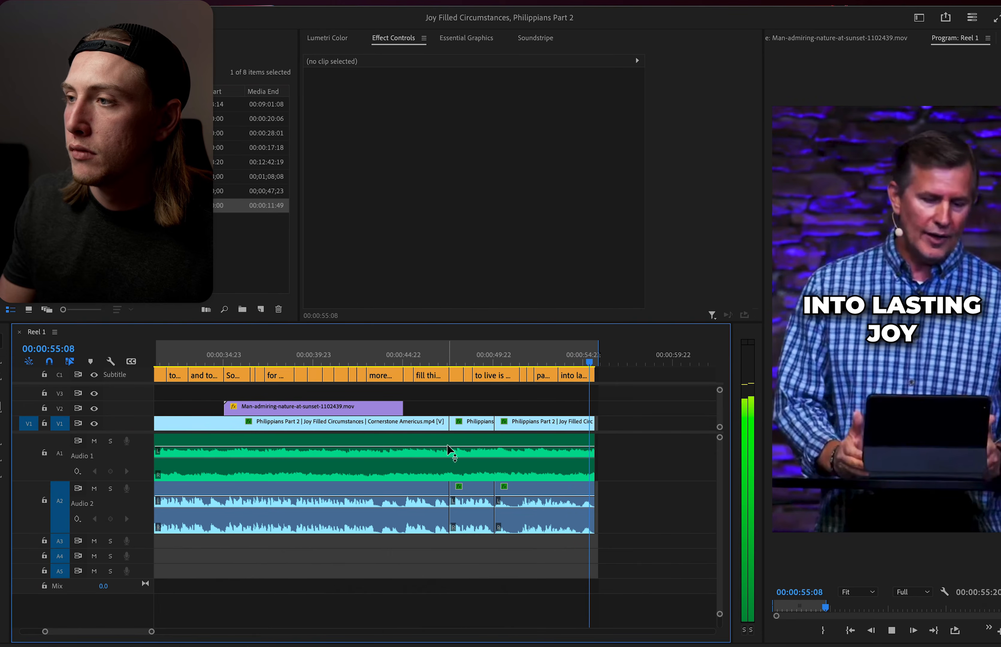
Set the last speaker clip's Auto Reframe scale to 122 and its reframe offset to about -436, 43.
{"action": "key", "text": "space"}
{"action": "left_click", "coordinate": [507, 357]}
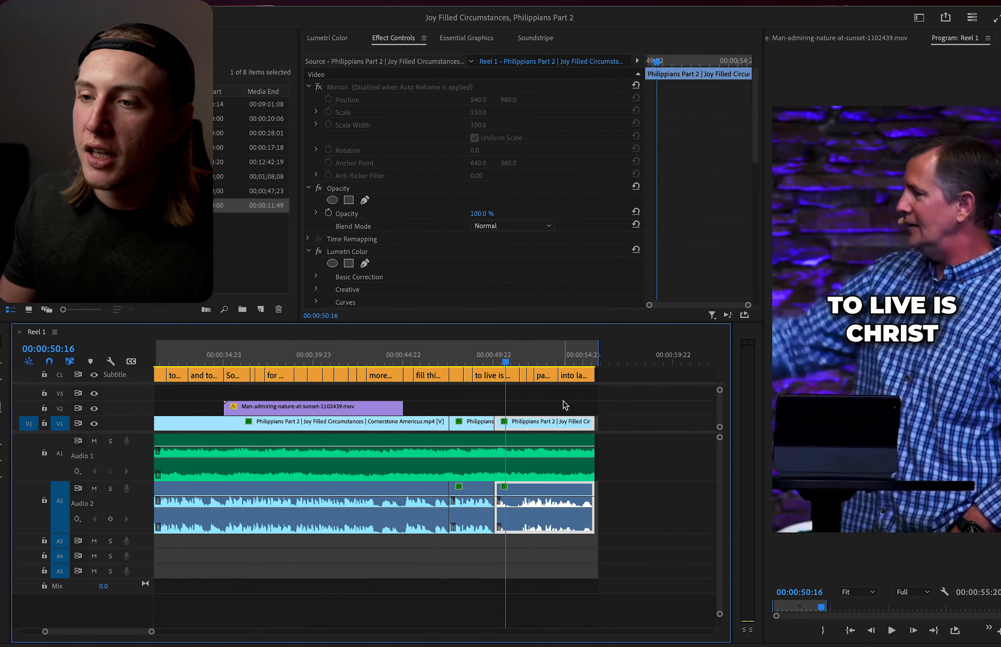
{"action": "scroll", "coordinate": [403, 223], "scroll_direction": "down", "scroll_amount": 10}
{"action": "scroll", "coordinate": [392, 209], "scroll_direction": "up", "scroll_amount": 5}
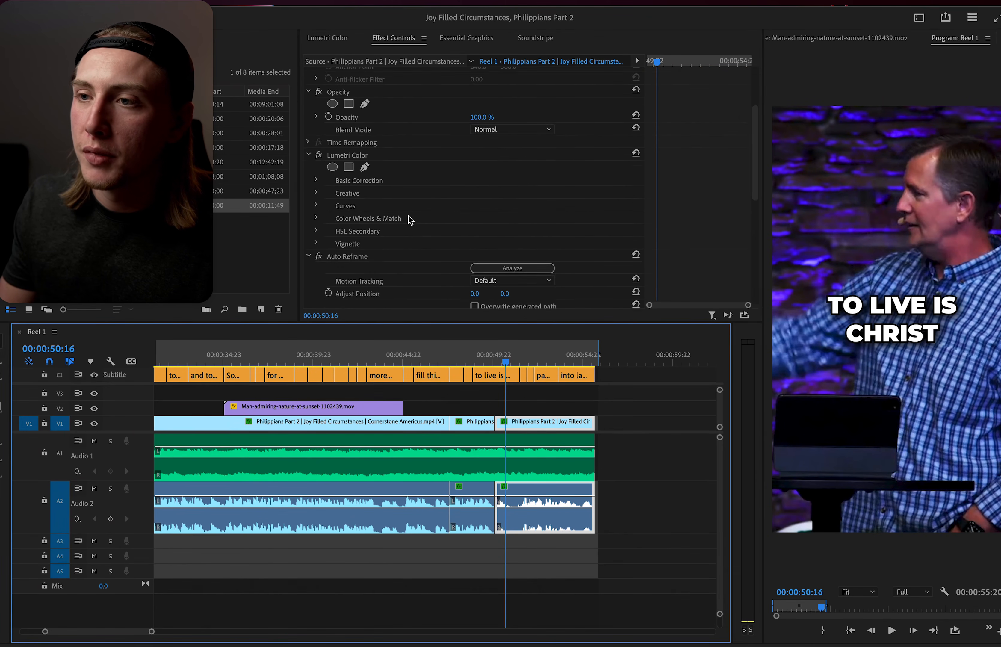
{"action": "mouse_move", "coordinate": [477, 174]}
{"action": "left_mouse_down"}
{"action": "mouse_move", "coordinate": [478, 164]}
{"action": "mouse_move", "coordinate": [506, 161]}
{"action": "mouse_move", "coordinate": [493, 162]}
{"action": "left_mouse_up"}
Play the reel from 00:00:47:13 to 00:00:54:17 to check the framing of the last speaker clip.
{"action": "left_click", "coordinate": [452, 353]}
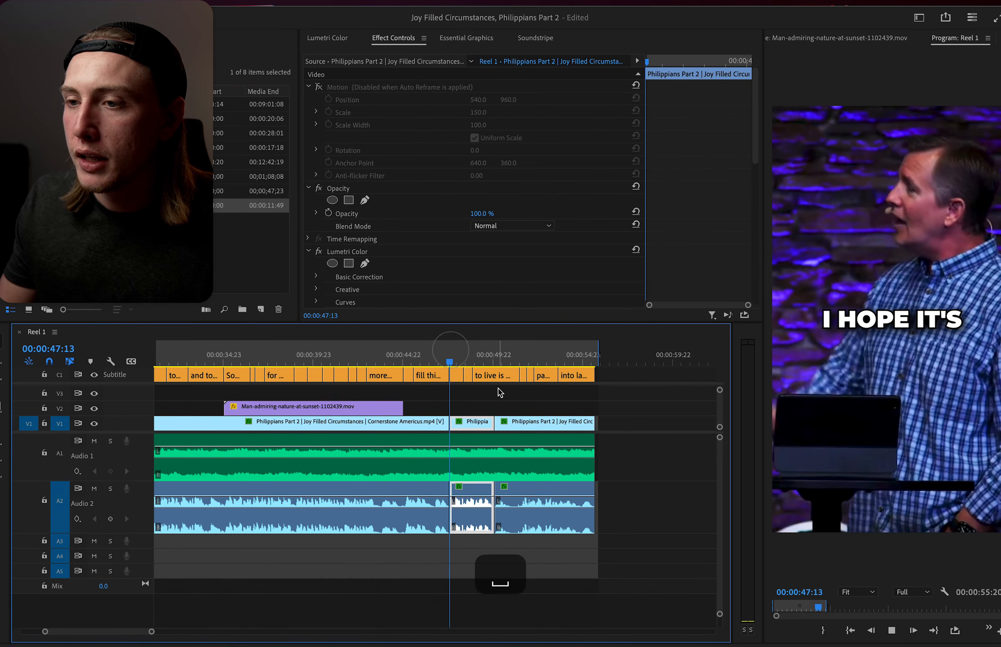
{"action": "key", "text": "space"}
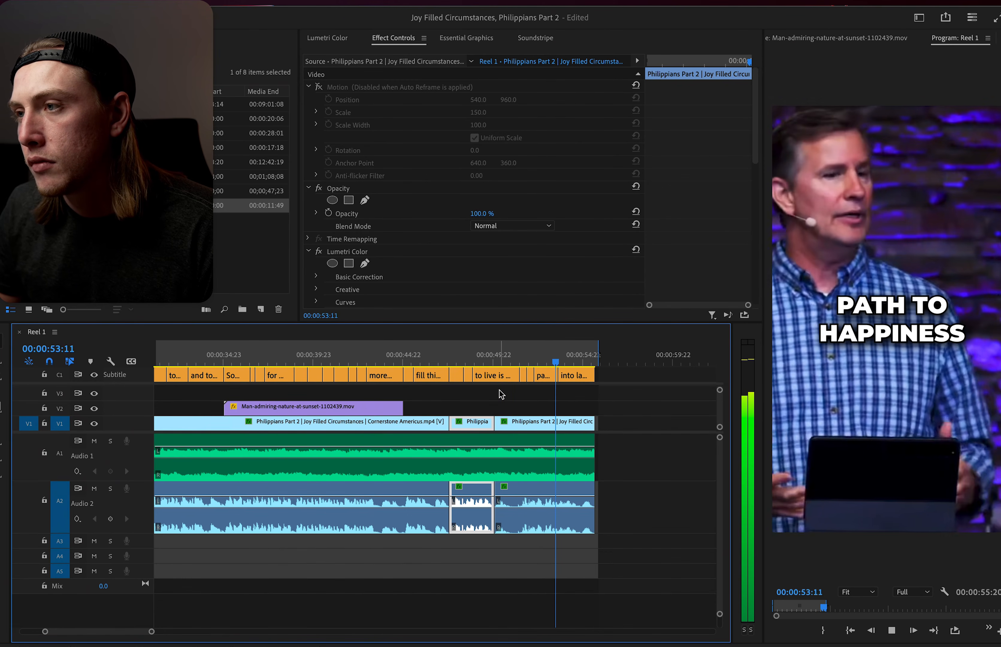
{"action": "key", "text": "space"}
Shift the last speaker clip's Auto Reframe offset to about -284, 57 so the speaker sits nearer the center.
{"action": "scroll", "coordinate": [516, 296], "scroll_direction": "down", "scroll_amount": 5}
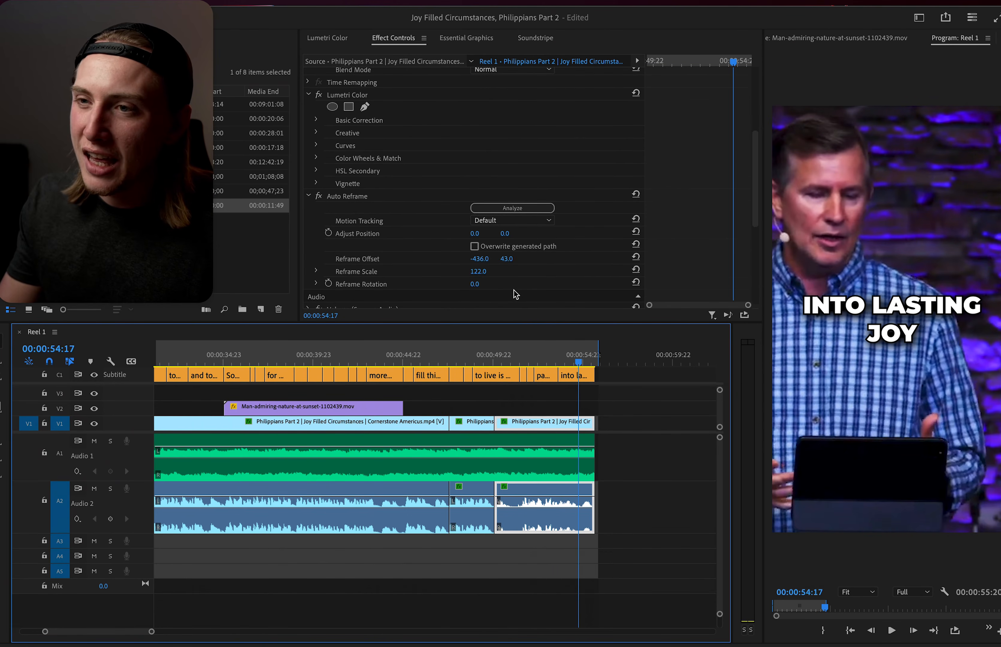
{"action": "scroll", "coordinate": [507, 258], "scroll_direction": "down", "scroll_amount": 1}
{"action": "left_click_drag", "start_coordinate": [477, 249], "coordinate": [514, 251]}
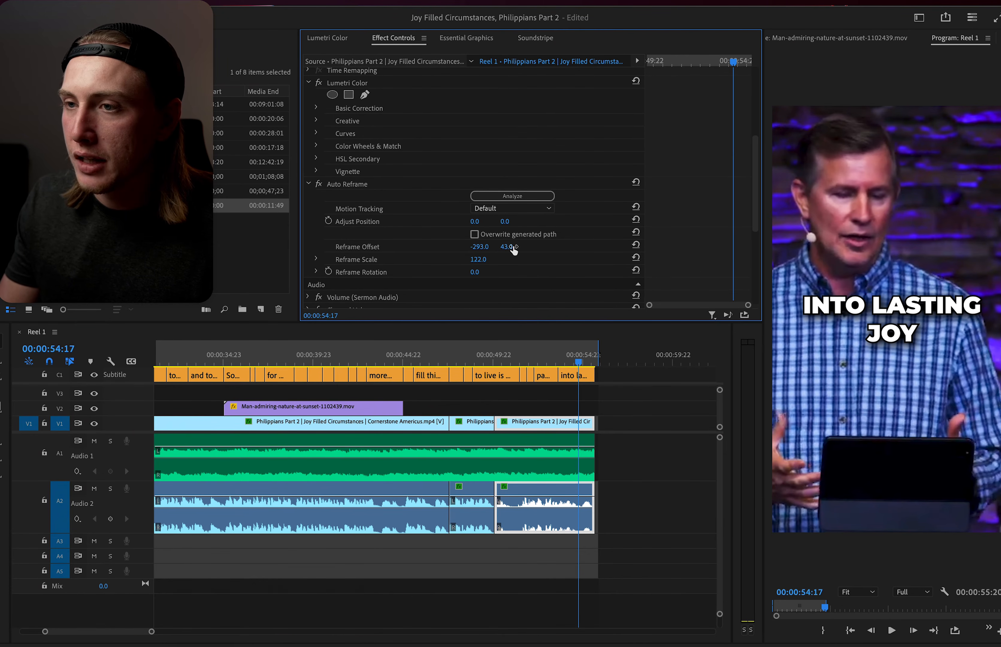
Play the last speaker clip through to 00:00:54:17 to review its shifted framing.
{"action": "left_click", "coordinate": [501, 362]}
{"action": "key", "text": "space"}
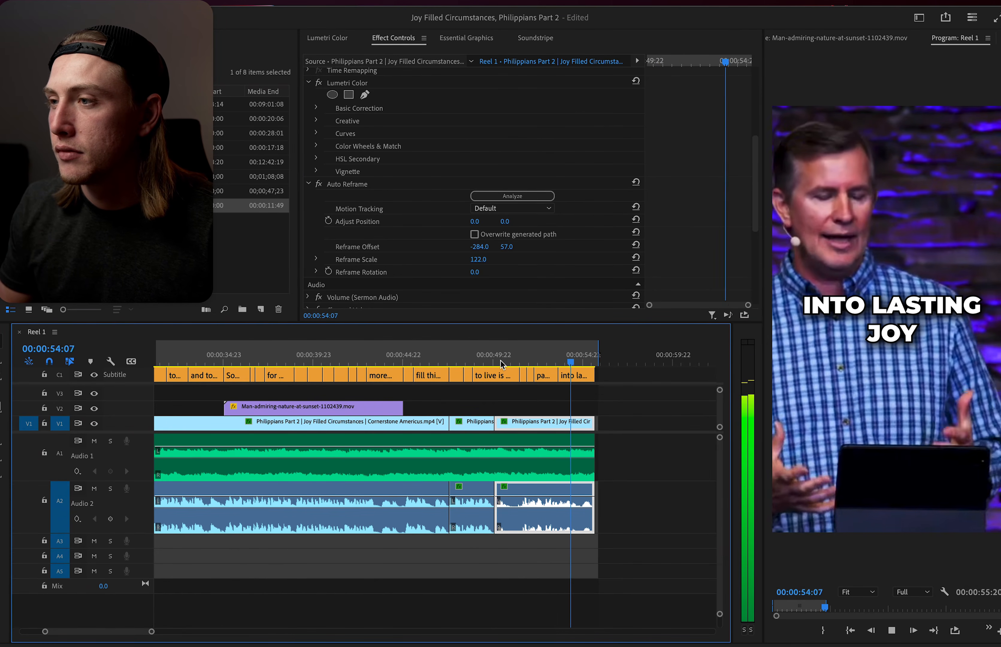
{"action": "key", "text": "space"}
Break the "into lasting joy" caption after "into" so "lasting joy" stands together on the second line.
{"action": "left_click", "coordinate": [578, 374]}
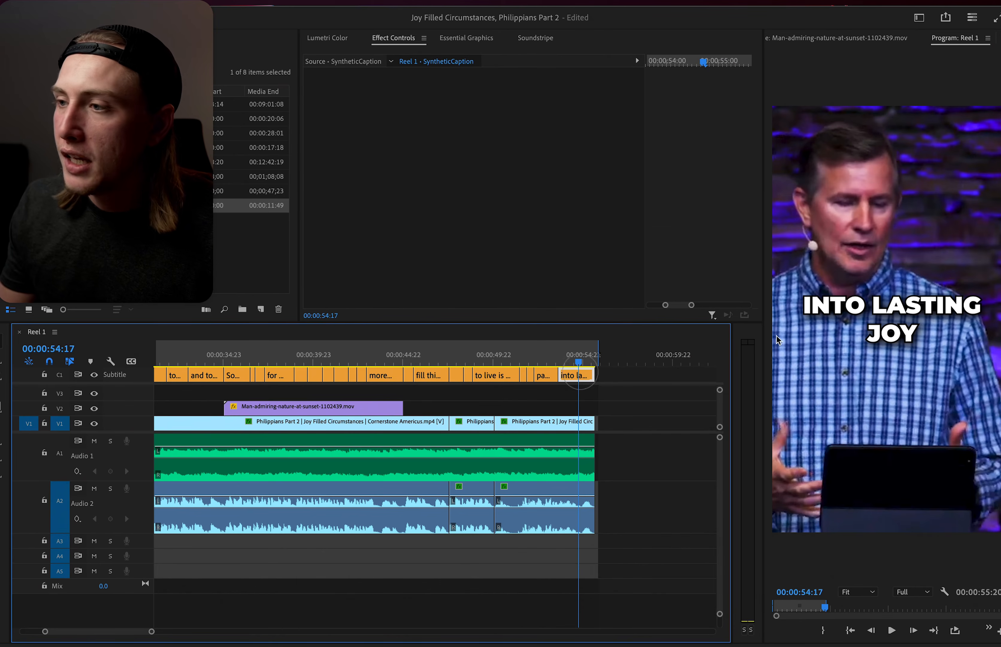
{"action": "double_click", "coordinate": [878, 308]}
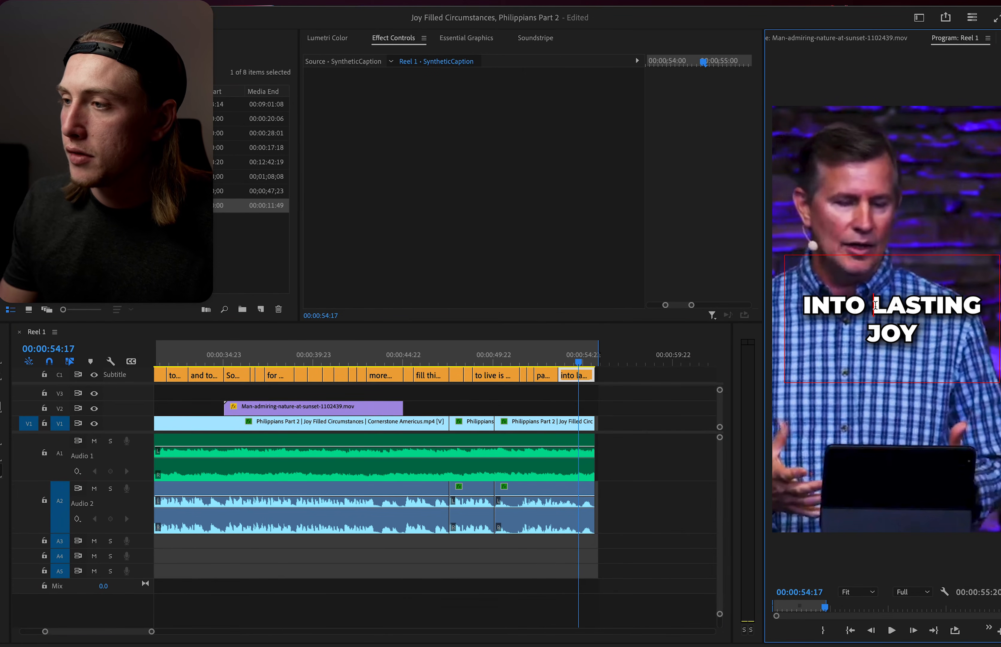
{"action": "key", "text": "Return"}
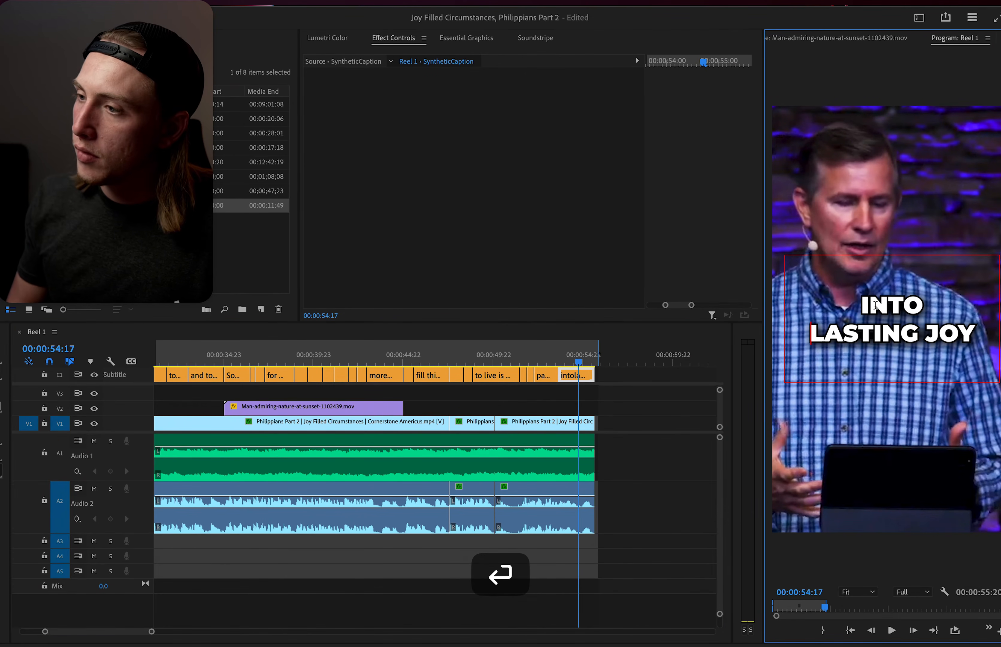
{"action": "left_click", "coordinate": [492, 400]}
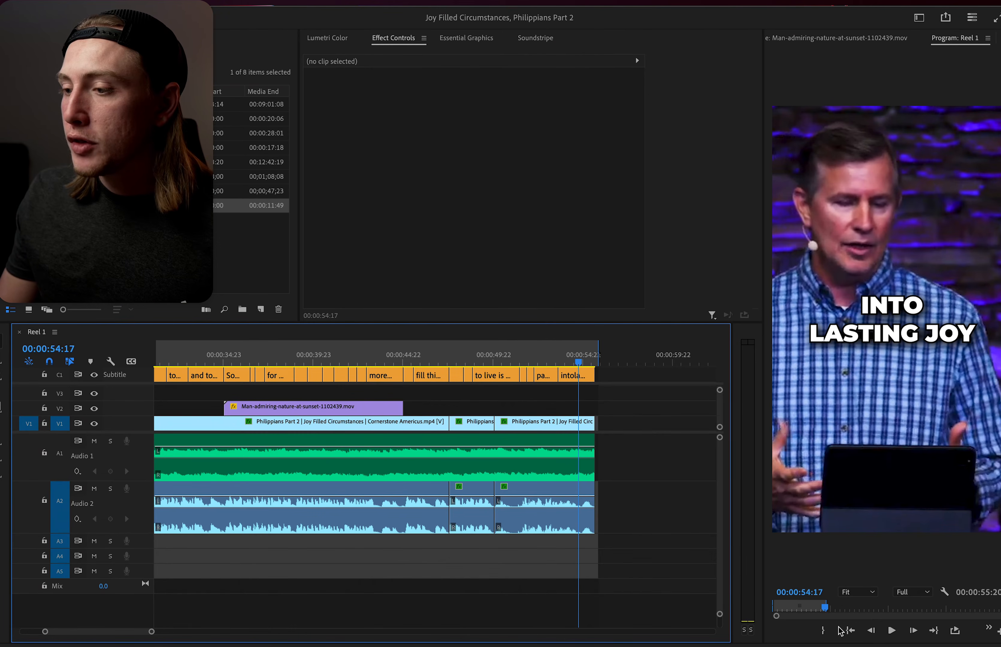
Play the reel from its start to 00:00:16:08 to proofread the captions.
{"action": "left_click", "coordinate": [848, 629]}
{"action": "scroll", "coordinate": [482, 504], "scroll_direction": "down", "scroll_amount": 3}
{"action": "key", "text": "space"}
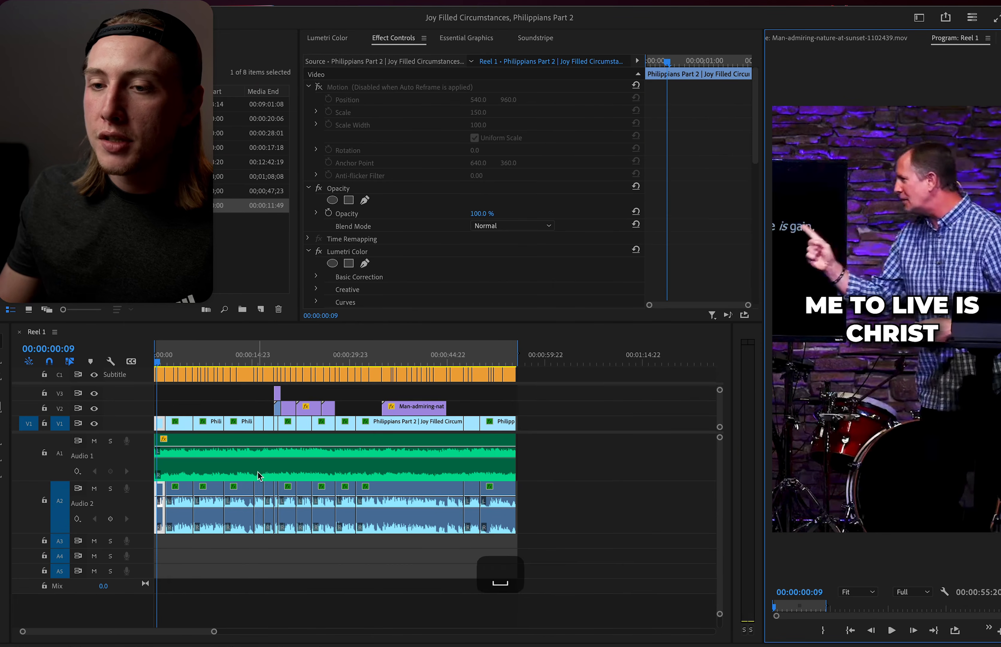
{"action": "left_click", "coordinate": [232, 404]}
{"action": "left_click", "coordinate": [224, 396]}
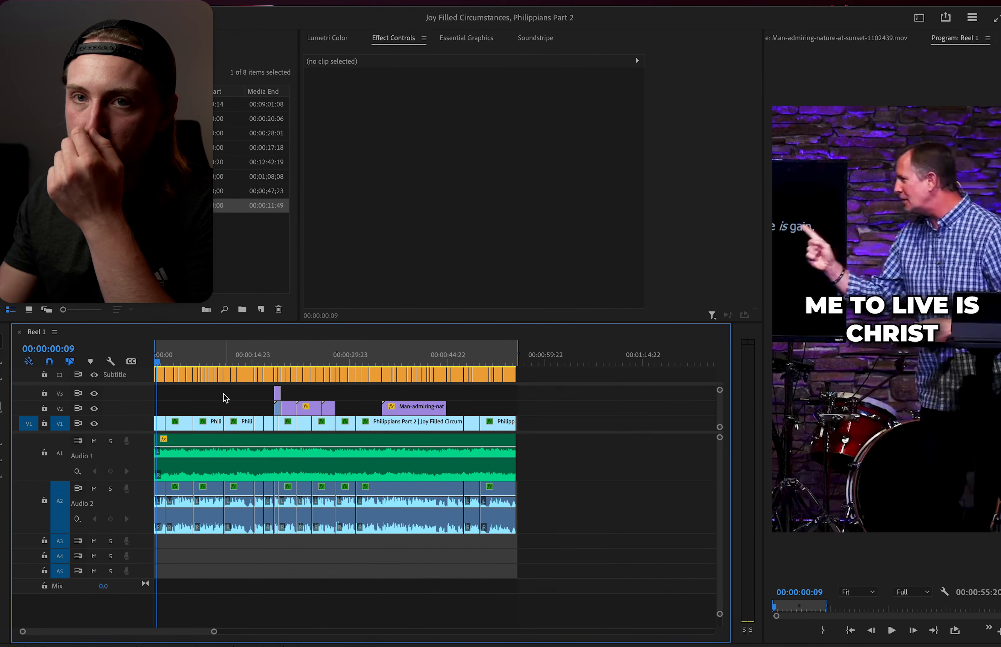
{"action": "scroll", "coordinate": [218, 401], "scroll_direction": "up", "scroll_amount": 5}
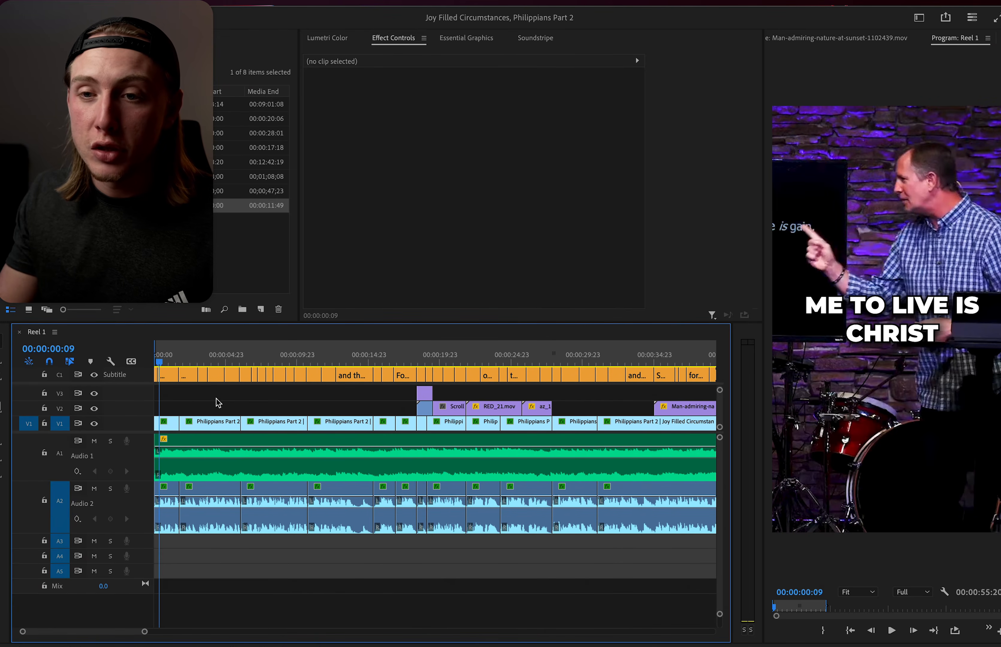
{"action": "scroll", "coordinate": [182, 400], "scroll_direction": "up", "scroll_amount": 1}
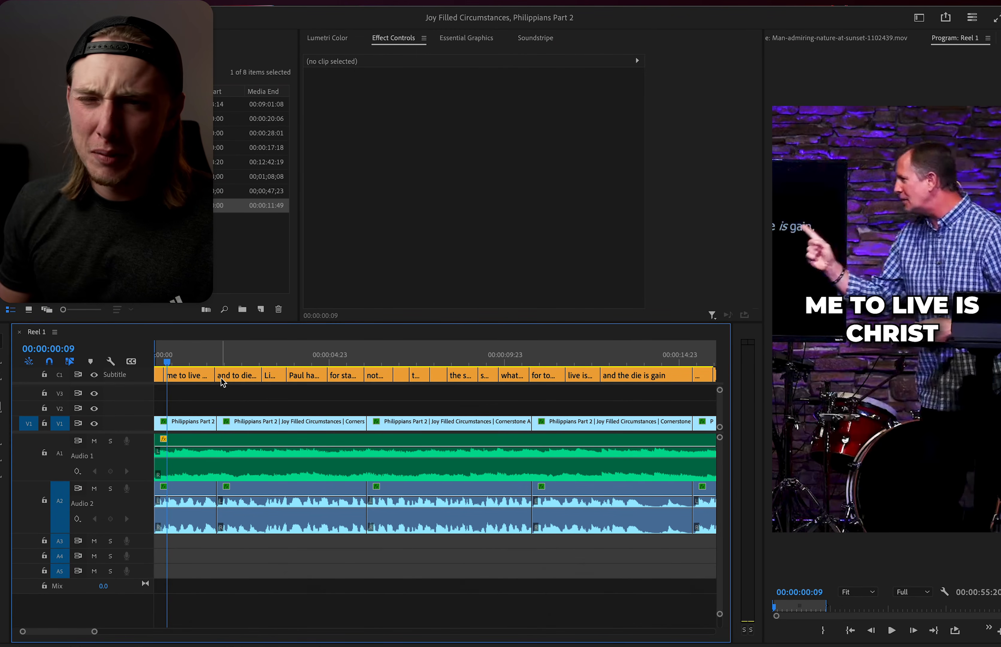
{"action": "key", "text": "l"}
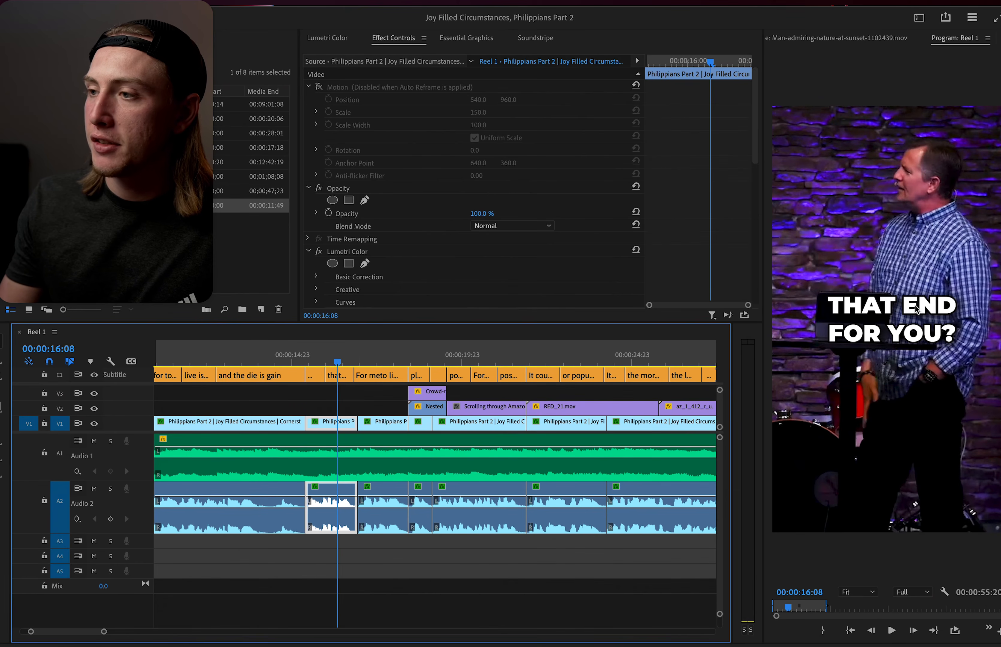
Correct the caption at 00:00:16:08 to read "that in for you?" with a line break after "in".
{"action": "double_click", "coordinate": [944, 306]}
{"action": "key", "text": "BackSpace"}
{"action": "key", "text": "BackSpace"}
{"action": "key", "text": "BackSpace"}
{"action": "type", "text": "IN"}
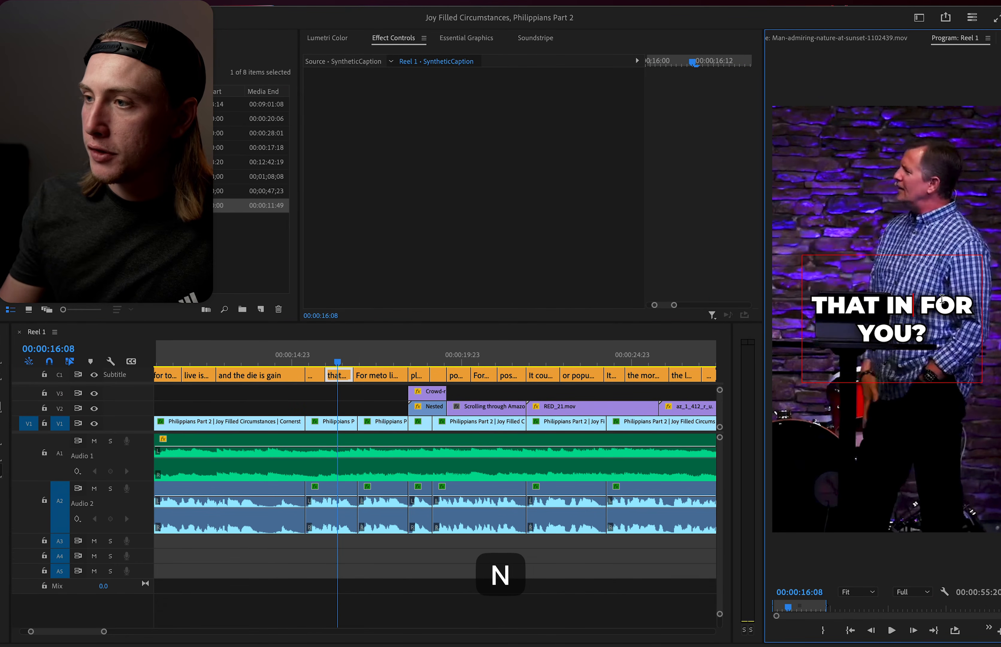
{"action": "key", "text": "Return"}
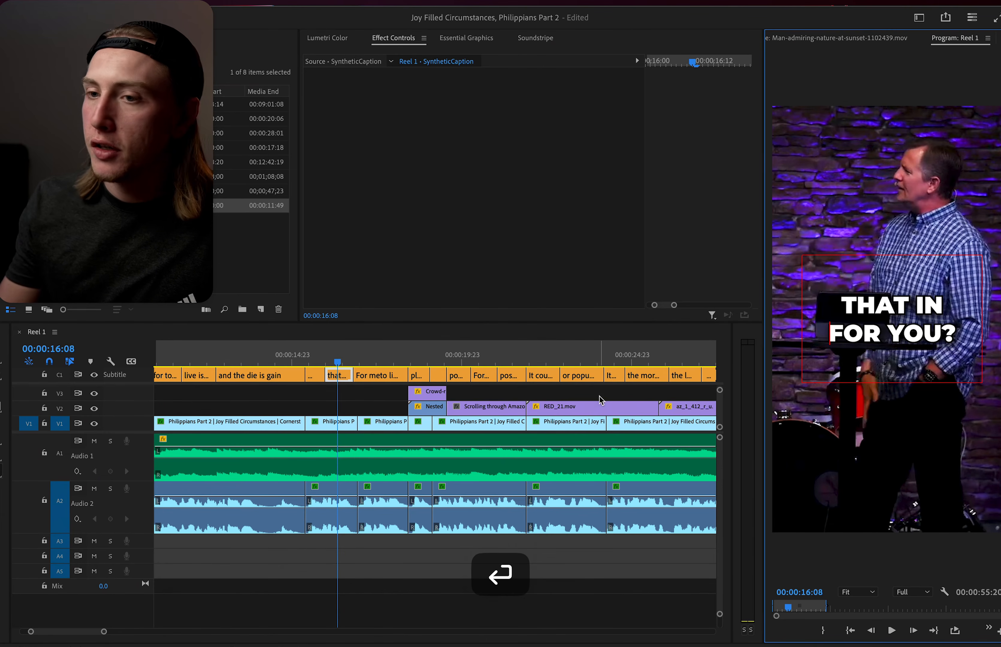
Play the reel from about 00:00:13:14 to 00:00:16:16 to check the corrected caption.
{"action": "left_click", "coordinate": [314, 358]}
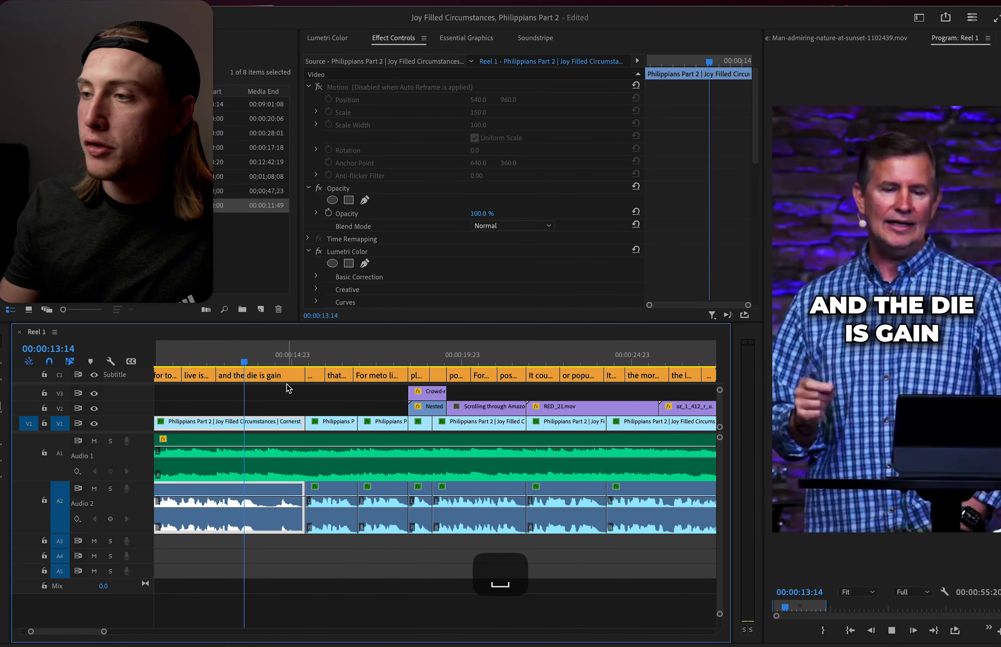
{"action": "key", "text": "space"}
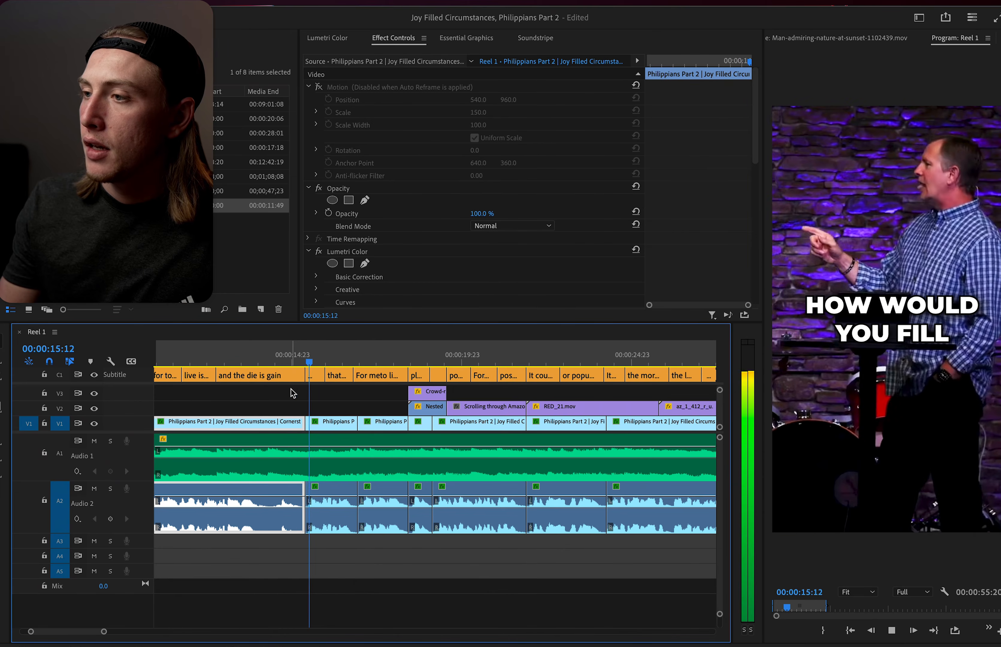
{"action": "key", "text": "space"}
Color only the words "for you?" in the "that in for you?" caption red, using fill FF0000.
{"action": "left_click", "coordinate": [903, 332]}
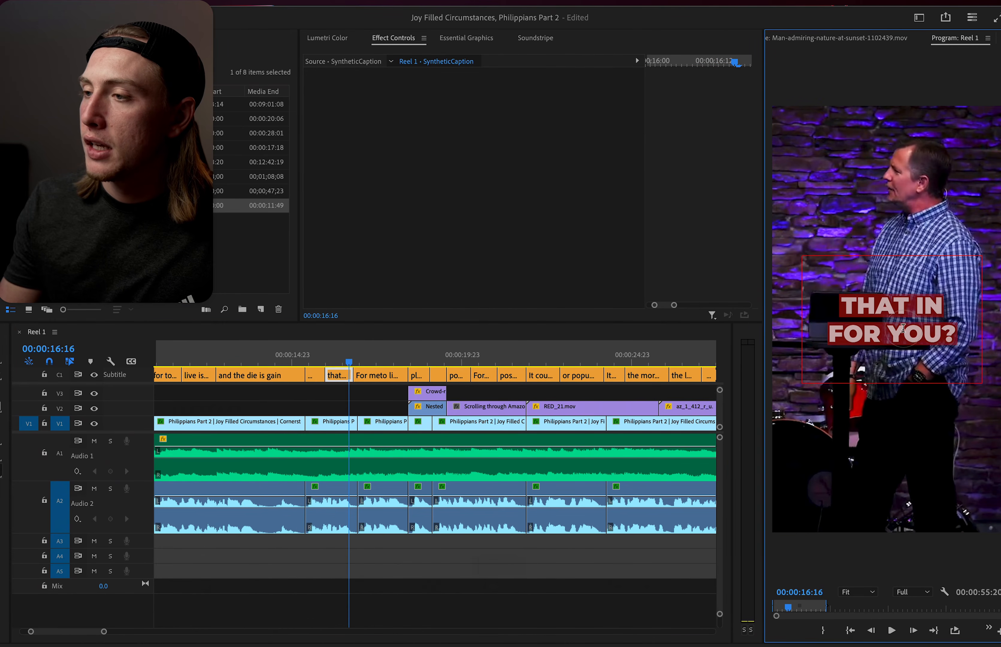
{"action": "left_click_drag", "start_coordinate": [830, 334], "coordinate": [973, 335]}
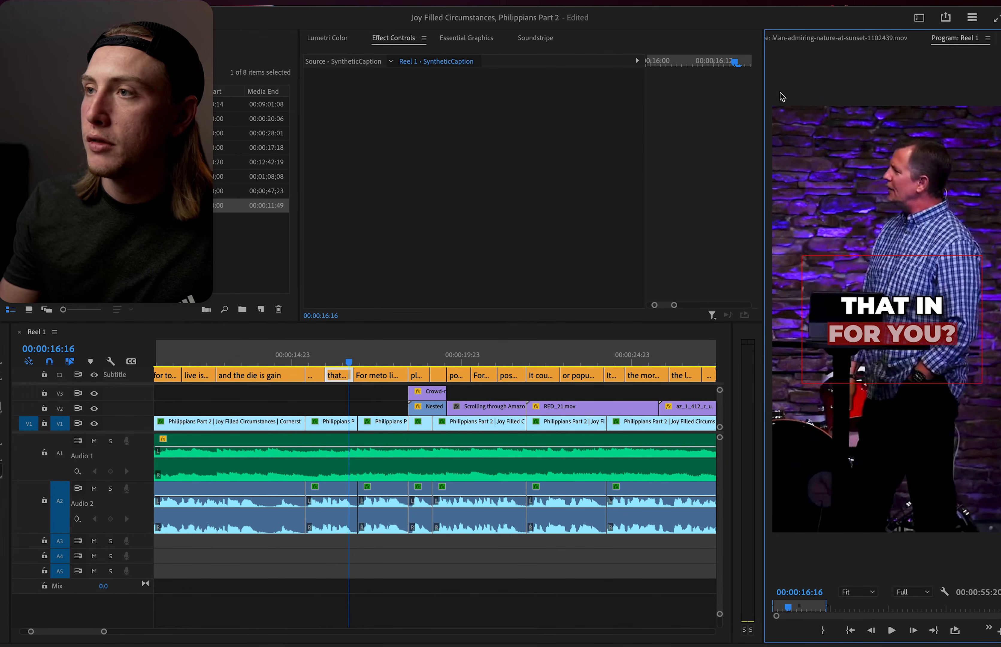
{"action": "left_click", "coordinate": [466, 42]}
{"action": "scroll", "coordinate": [495, 311], "scroll_direction": "down", "scroll_amount": 10}
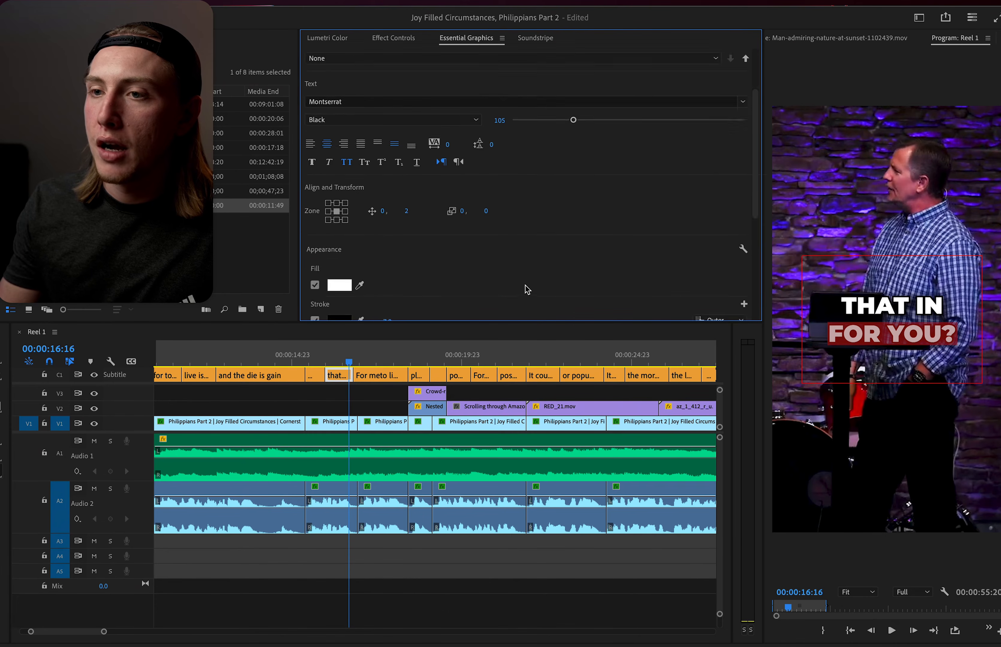
{"action": "left_click", "coordinate": [844, 336]}
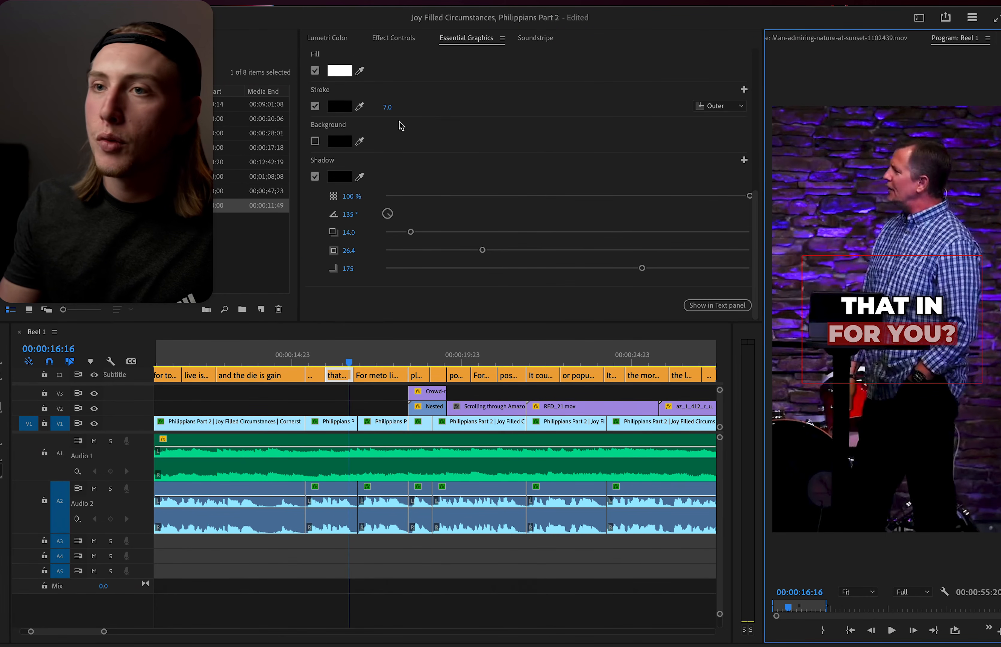
{"action": "left_click", "coordinate": [338, 71]}
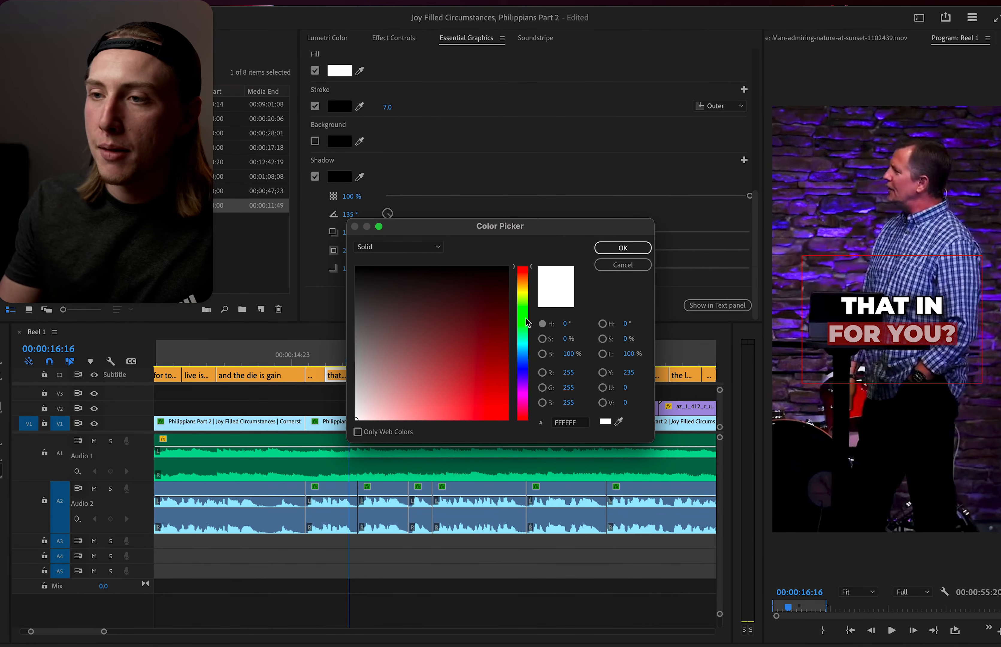
{"action": "left_click", "coordinate": [540, 325]}
{"action": "left_click_drag", "start_coordinate": [503, 415], "coordinate": [566, 488]}
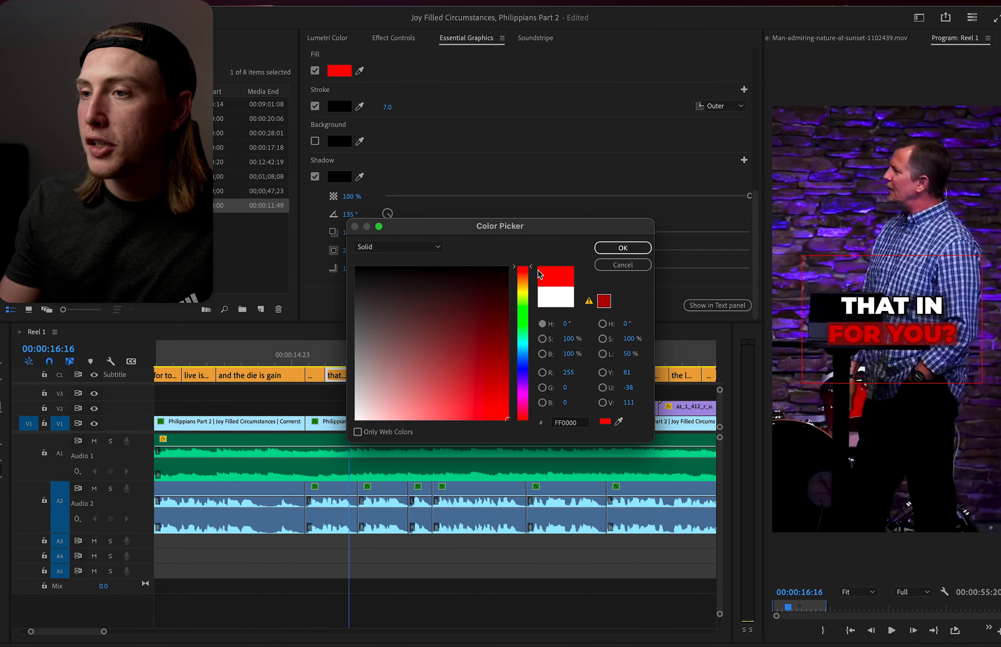
{"action": "left_click", "coordinate": [611, 251]}
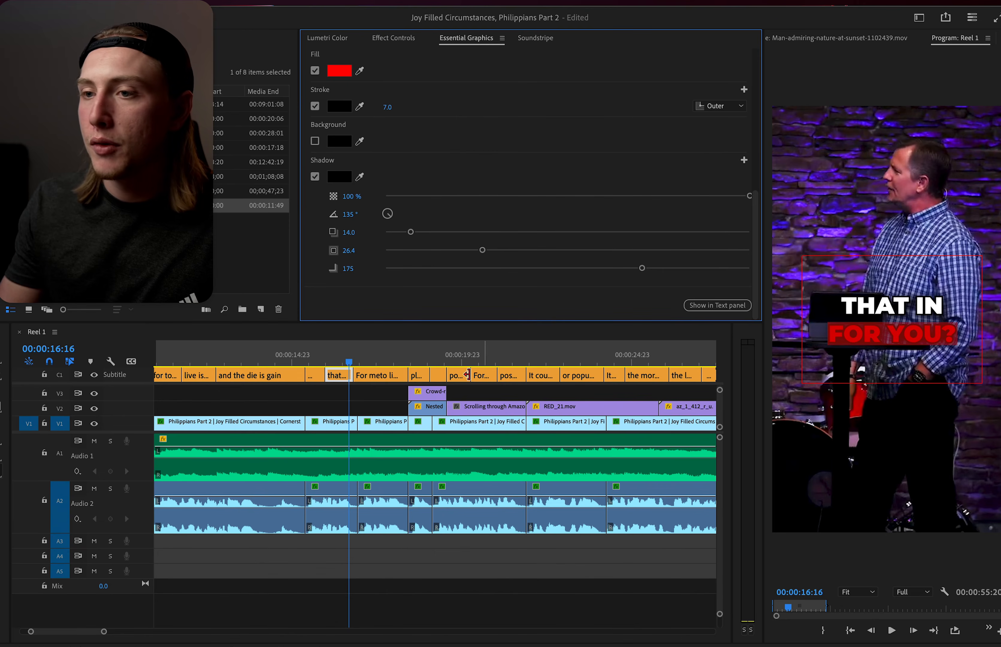
Play the reel through the "How would you fill" section to the "pleasure?" caption at 00:00:18:14 to review the highlighted words.
{"action": "left_click", "coordinate": [378, 393]}
{"action": "key", "text": "Up"}
{"action": "key", "text": "space"}
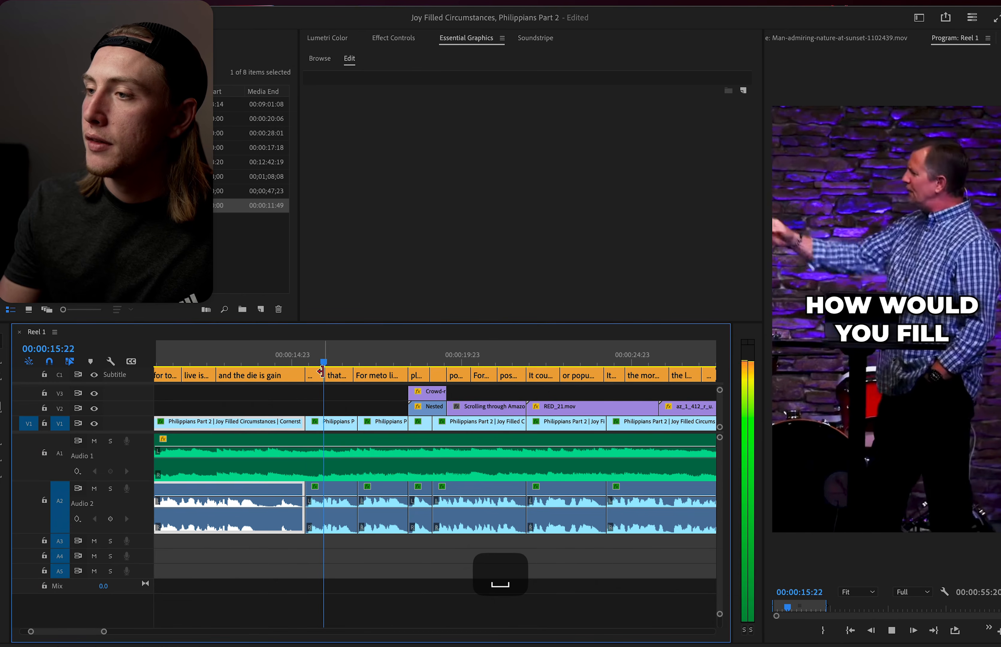
{"action": "key", "text": "space"}
{"action": "scroll", "coordinate": [407, 403], "scroll_direction": "up", "scroll_amount": 3}
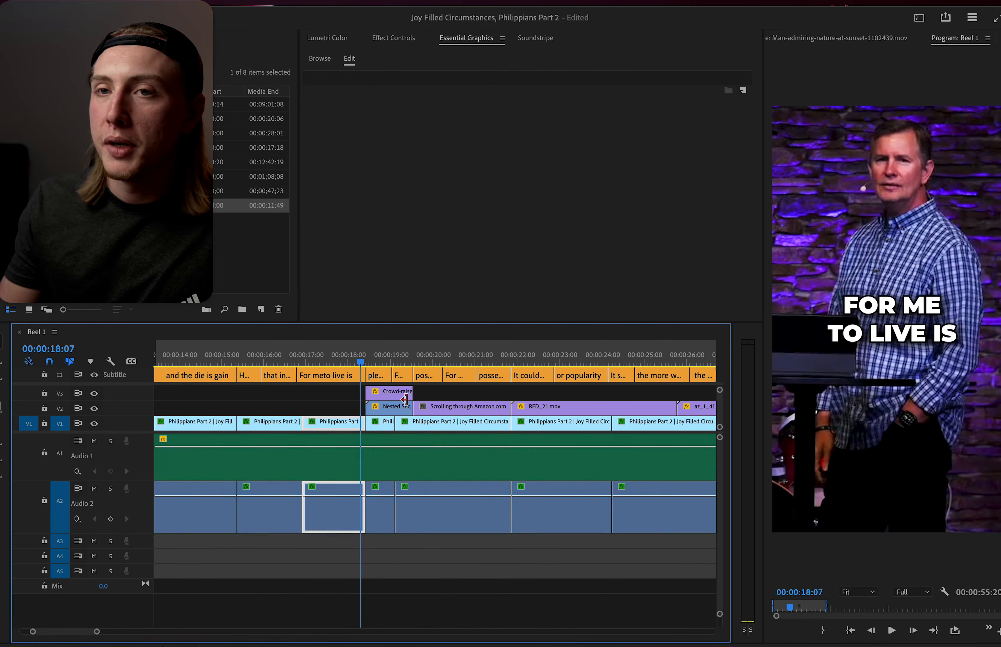
{"action": "key", "text": "space"}
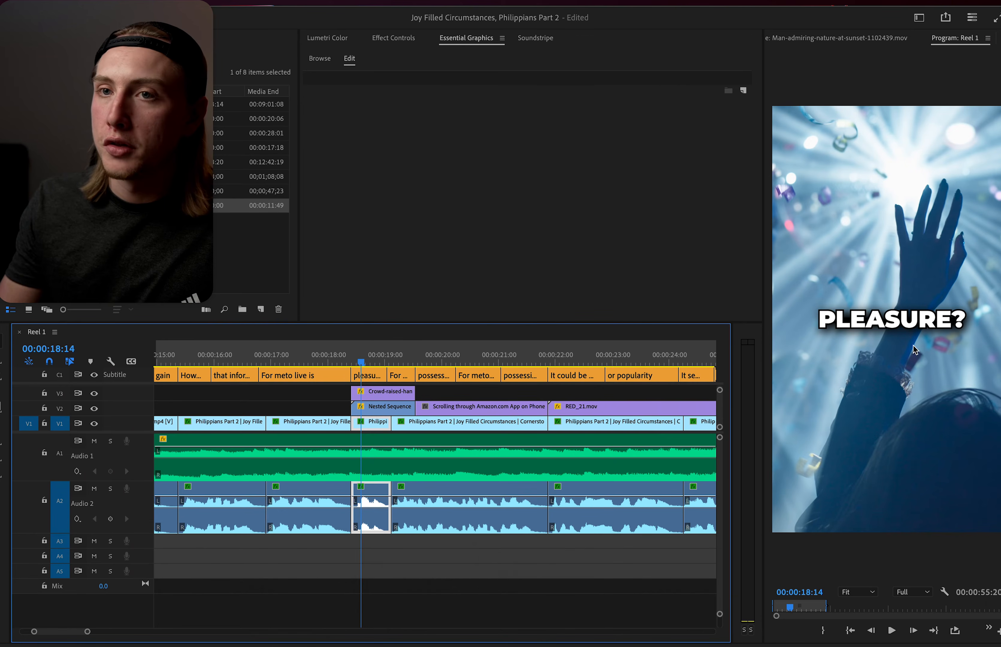
Change the text fill color of the whole "pleasure?" caption at 00:00:18:14.
{"action": "left_click", "coordinate": [882, 324]}
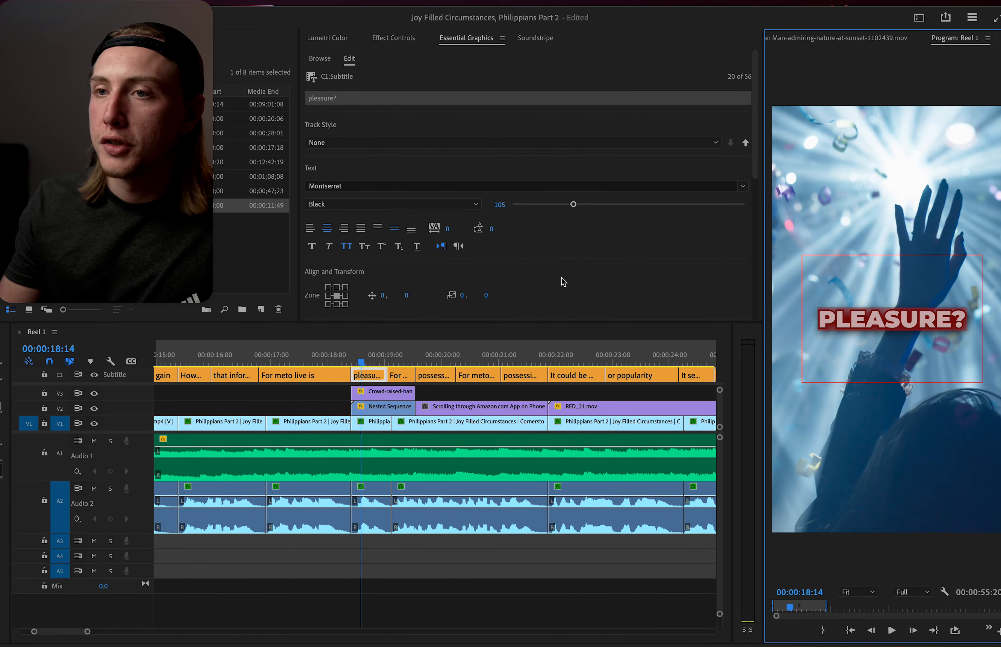
{"action": "scroll", "coordinate": [564, 282], "scroll_direction": "down", "scroll_amount": 3}
{"action": "left_click", "coordinate": [336, 74]}
Play the reel on to the first "possessions?" caption at 00:00:19:21 and select all of its text for a fill change.
{"action": "key", "text": "space"}
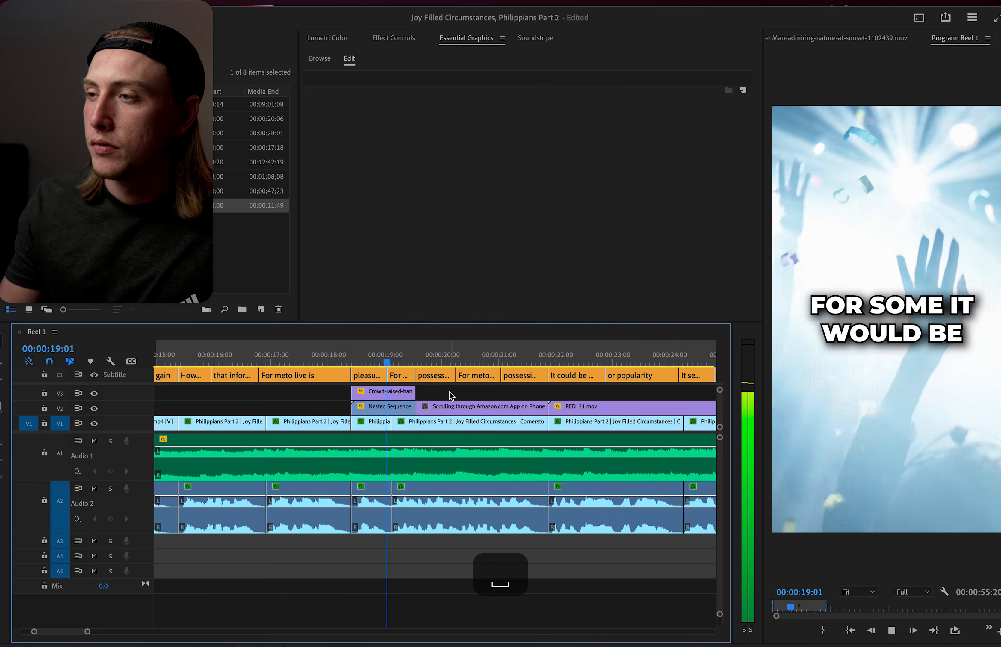
{"action": "scroll", "coordinate": [450, 394], "scroll_direction": "up", "scroll_amount": 2}
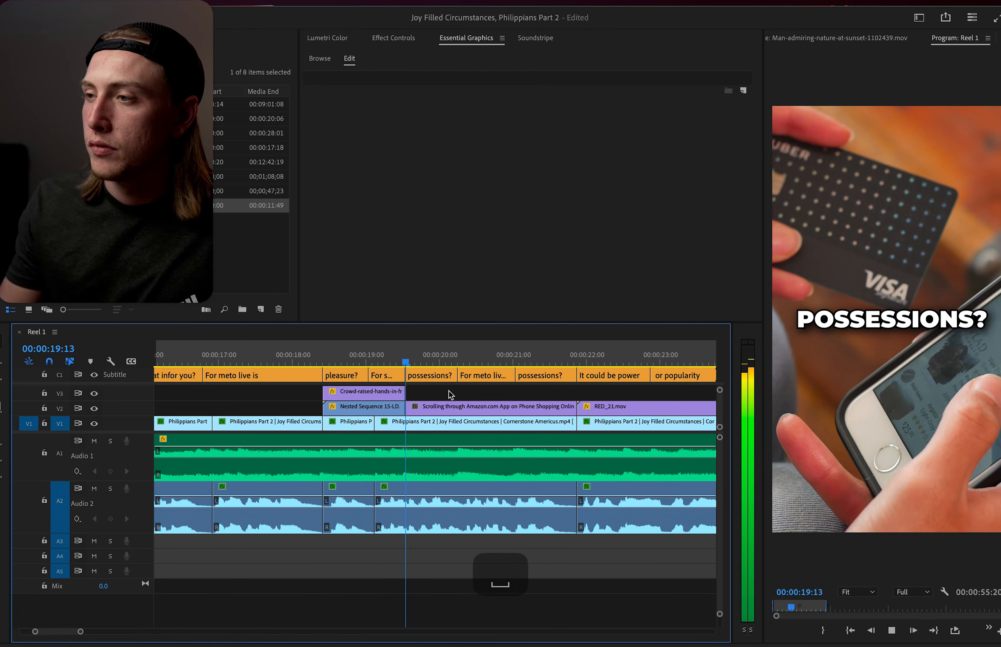
{"action": "key", "text": "space"}
{"action": "left_click", "coordinate": [837, 319]}
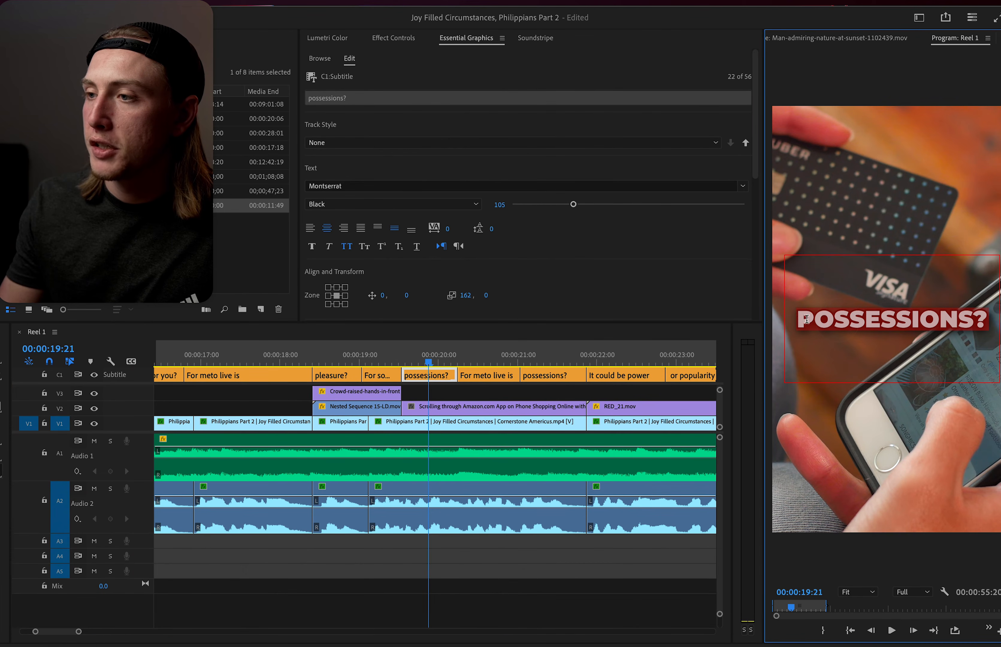
Play on to the second "possessions?" caption at 00:00:21:11 and select its whole text for a fill change.
{"action": "left_click", "coordinate": [481, 397]}
{"action": "key", "text": "space"}
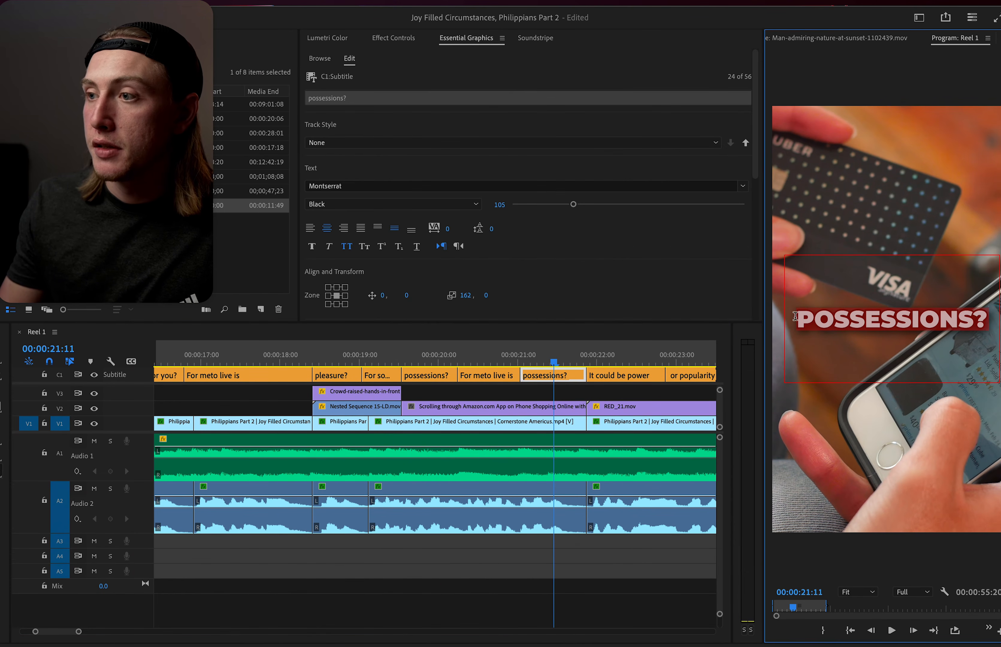
{"action": "scroll", "coordinate": [531, 183], "scroll_direction": "down", "scroll_amount": 1}
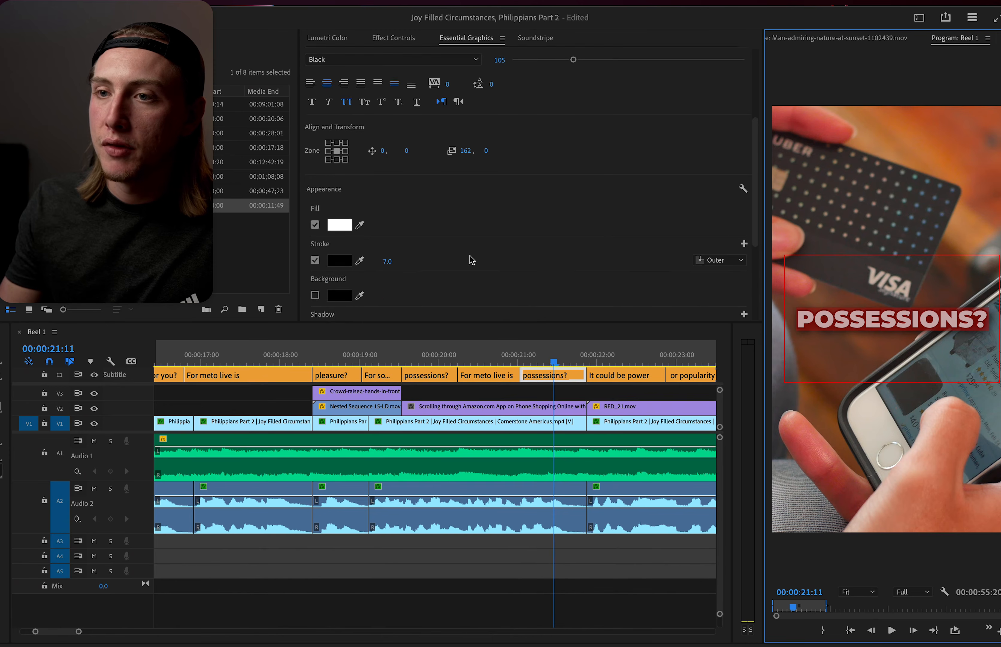
Play on to the "It could be power" caption at 00:00:22:13 and select the word "power" for highlighting.
{"action": "left_click", "coordinate": [484, 391]}
{"action": "key", "text": "space"}
{"action": "key", "text": "space"}
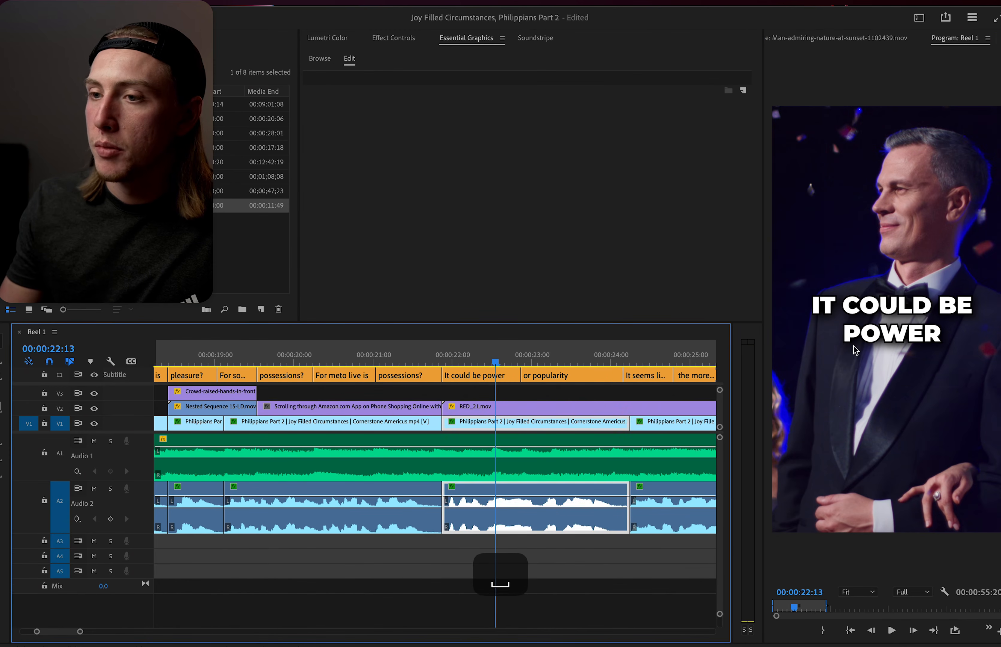
{"action": "left_click", "coordinate": [856, 334]}
Color only the word "popularity" in the "or popularity" caption red.
{"action": "key", "text": "space"}
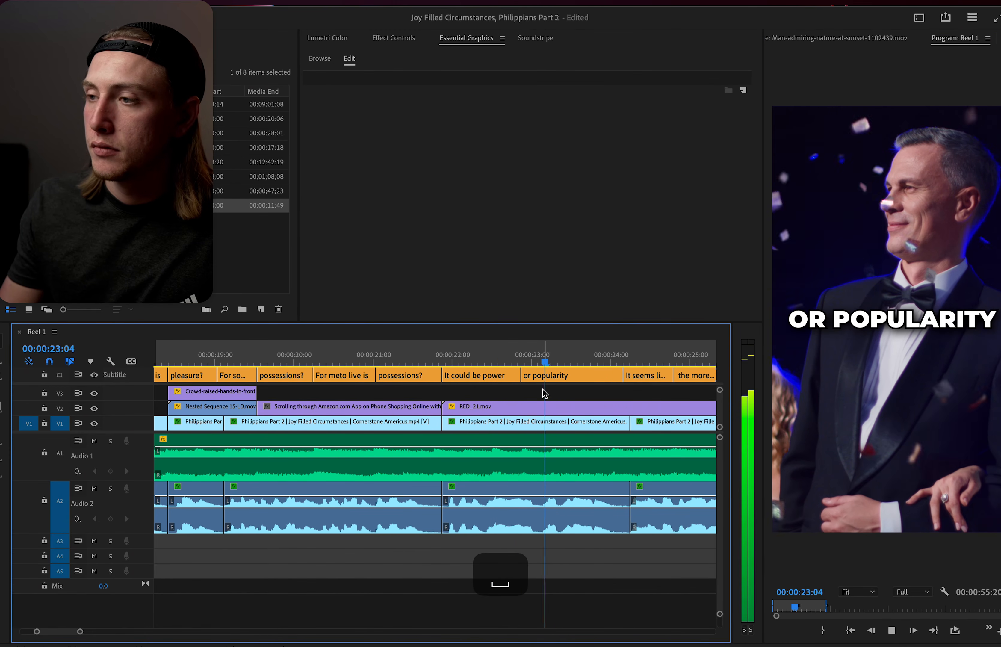
{"action": "key", "text": "space"}
{"action": "key", "text": "space"}
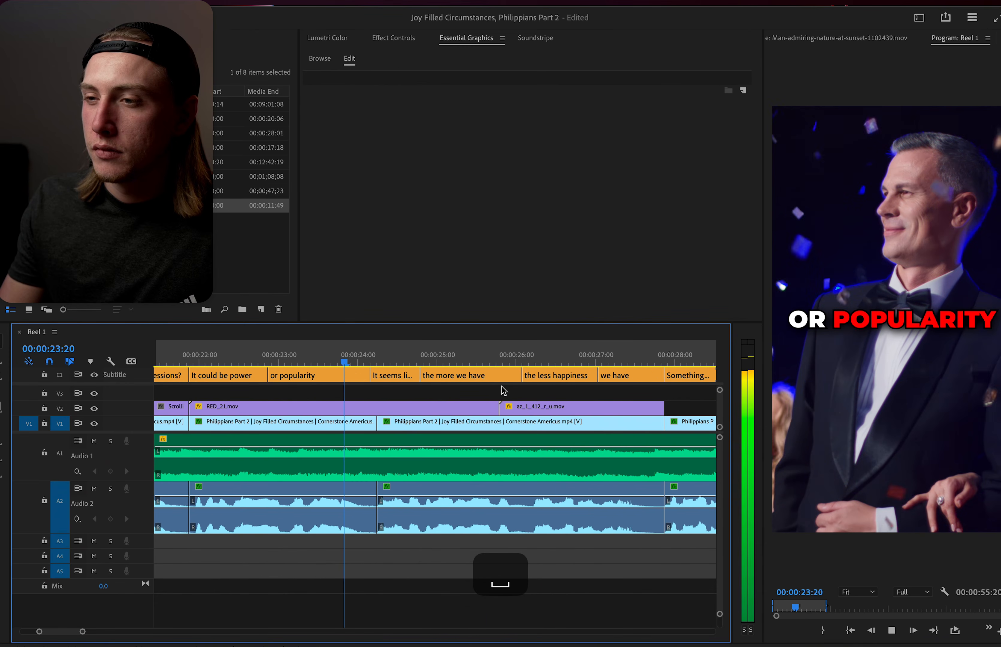
Color the words "more we have" in the "the more we have" caption at 00:00:25:13 bright green.
{"action": "key", "text": "space"}
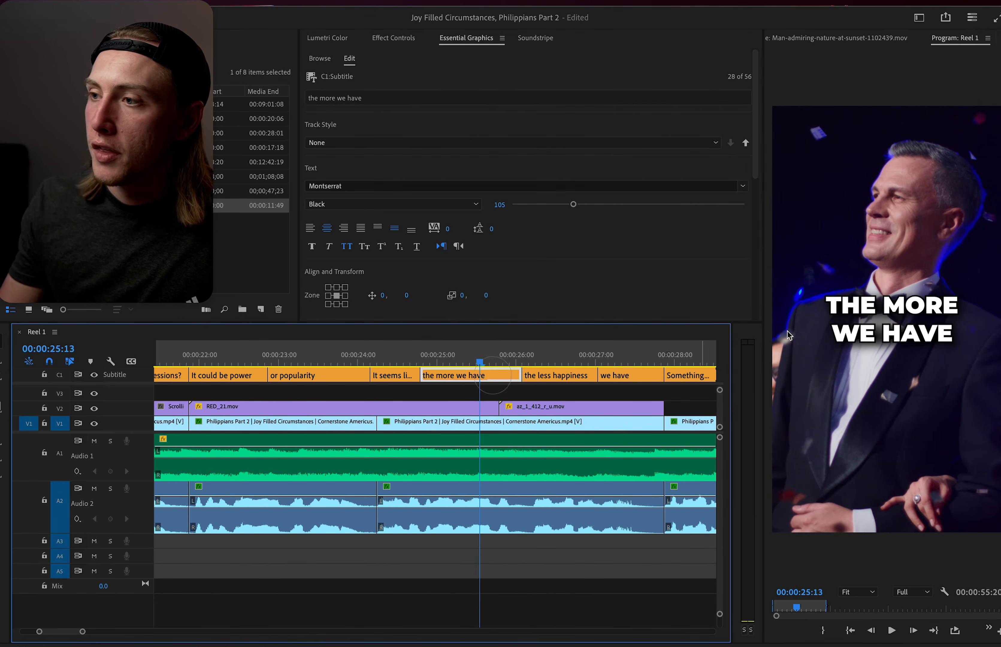
{"action": "left_click", "coordinate": [890, 306]}
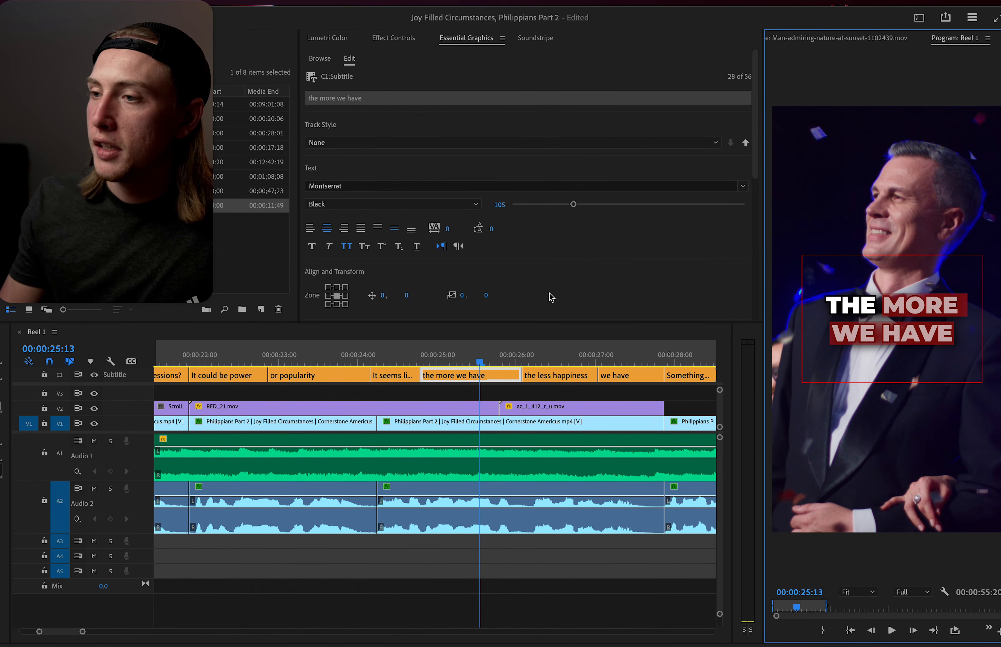
{"action": "scroll", "coordinate": [563, 290], "scroll_direction": "down", "scroll_amount": 8}
{"action": "left_click", "coordinate": [339, 72]}
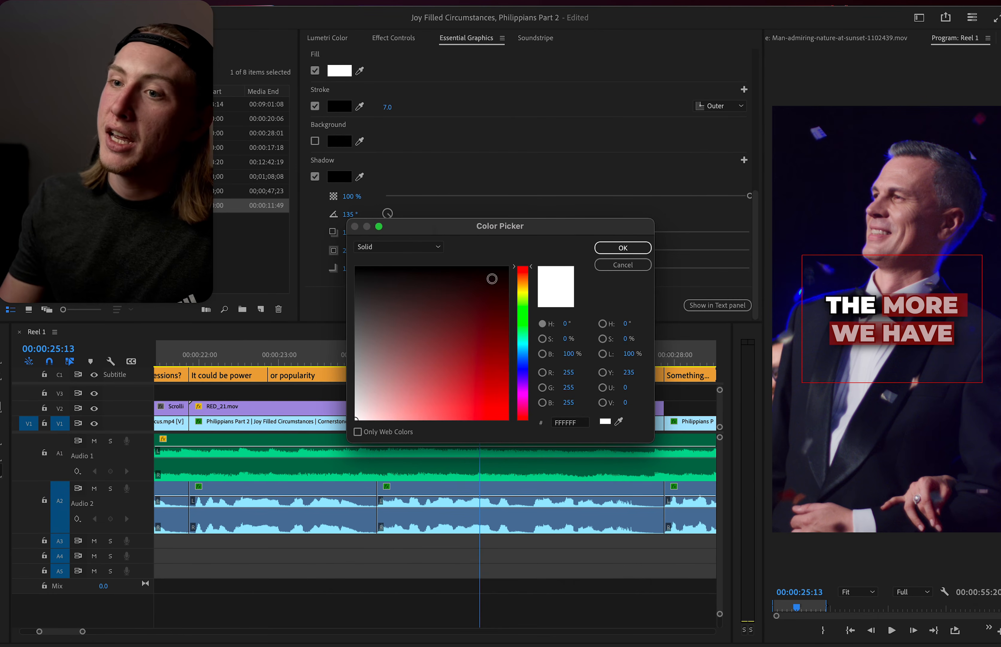
{"action": "left_click_drag", "start_coordinate": [524, 285], "coordinate": [522, 304]}
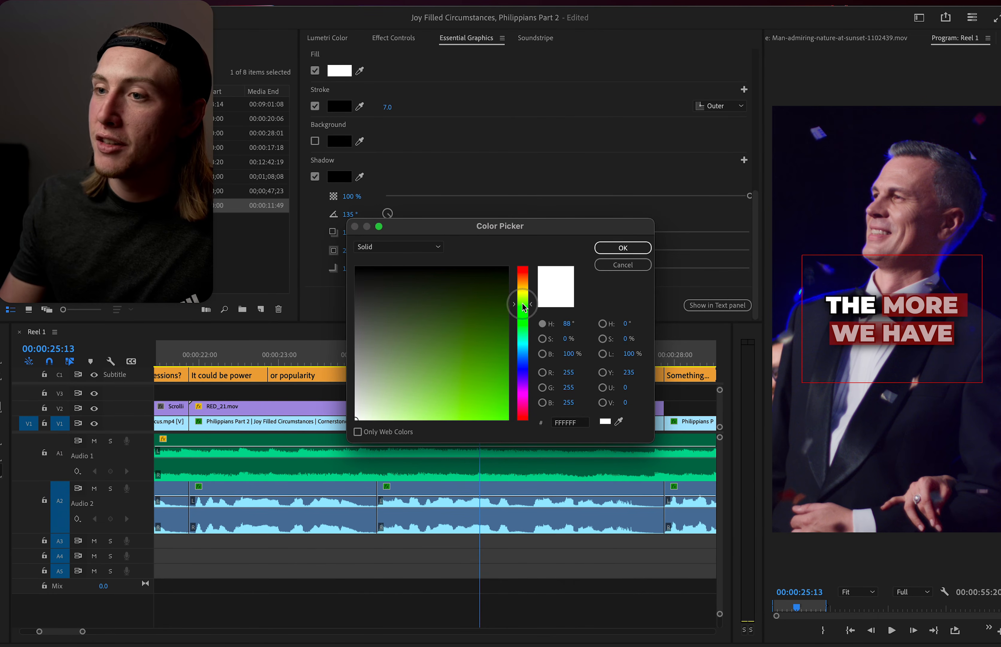
{"action": "left_click", "coordinate": [623, 248]}
Color the words "less happiness" in the "the less happiness" caption at 00:00:26:17 red.
{"action": "left_click", "coordinate": [537, 393]}
{"action": "key", "text": "space"}
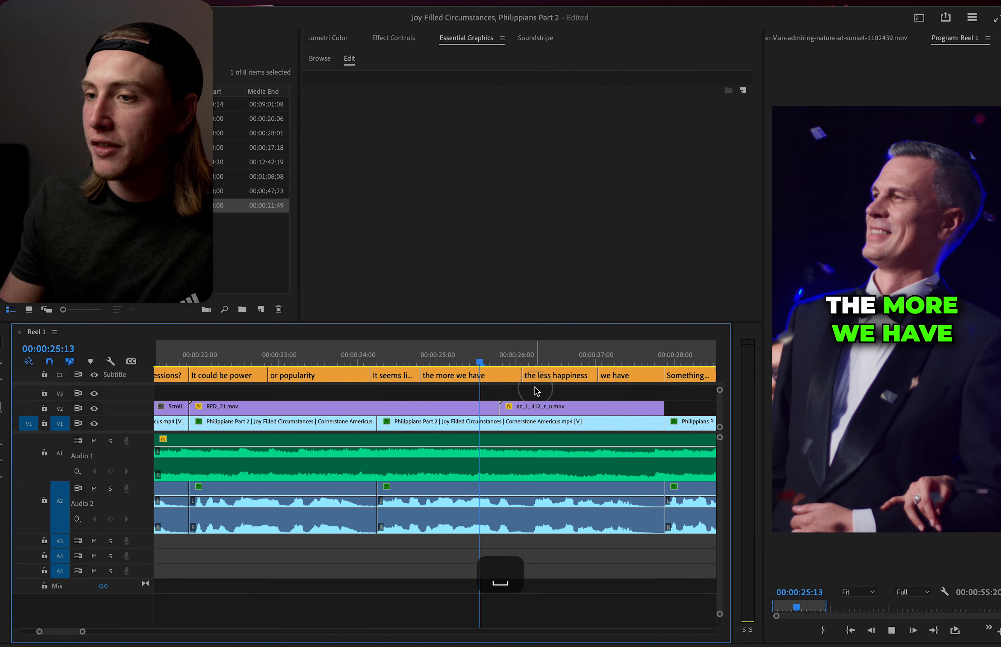
{"action": "left_click", "coordinate": [556, 378]}
{"action": "scroll", "coordinate": [563, 266], "scroll_direction": "down", "scroll_amount": 4}
{"action": "left_click", "coordinate": [339, 213]}
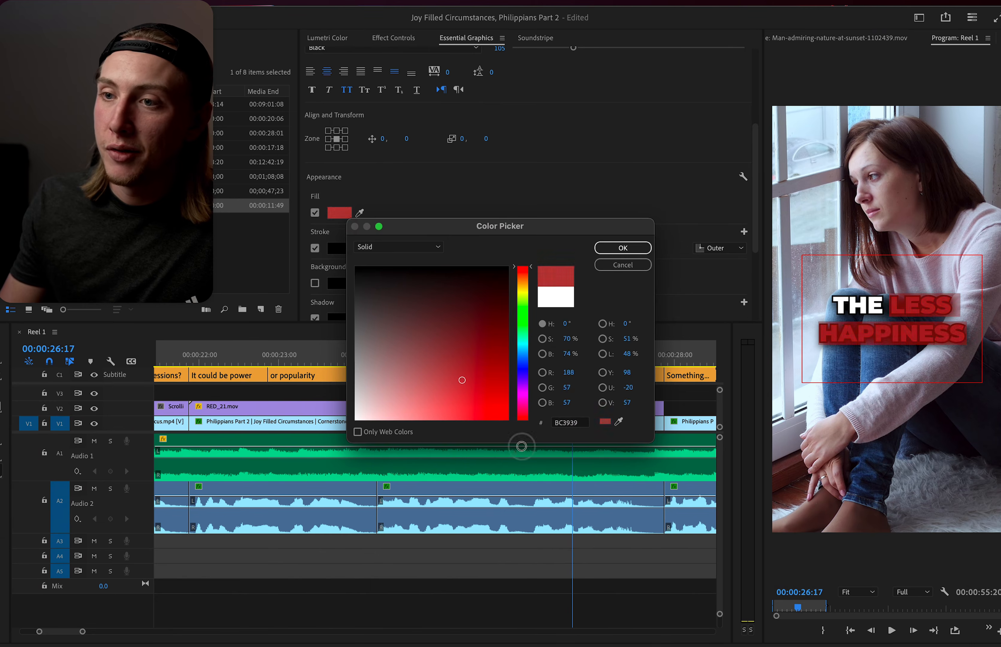
{"action": "left_click", "coordinate": [622, 247]}
Review the reel from the "we have" caption at 00:00:27:02 through 00:00:40:11 for more words to highlight.
{"action": "left_click", "coordinate": [599, 358]}
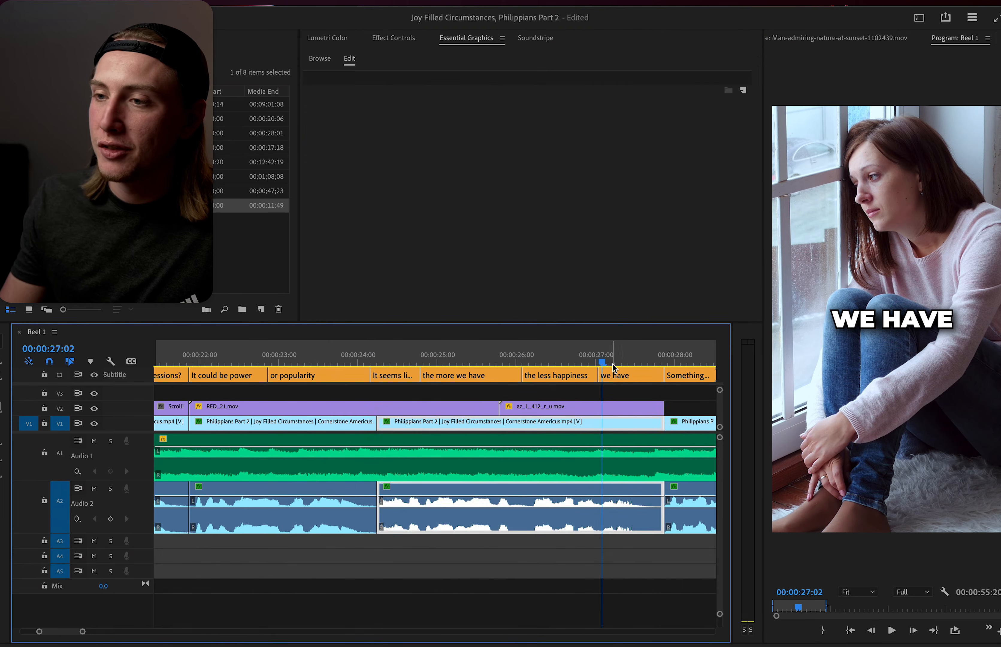
{"action": "left_click", "coordinate": [616, 368]}
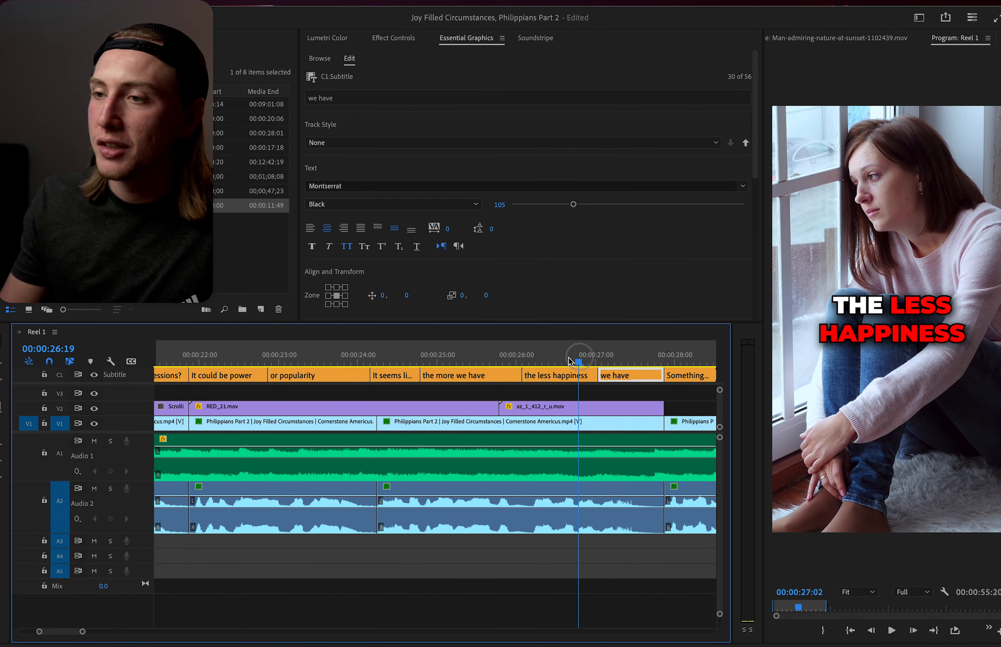
{"action": "key", "text": "d"}
{"action": "key", "text": "minus"}
{"action": "key", "text": "minus"}
{"action": "key", "text": "space"}
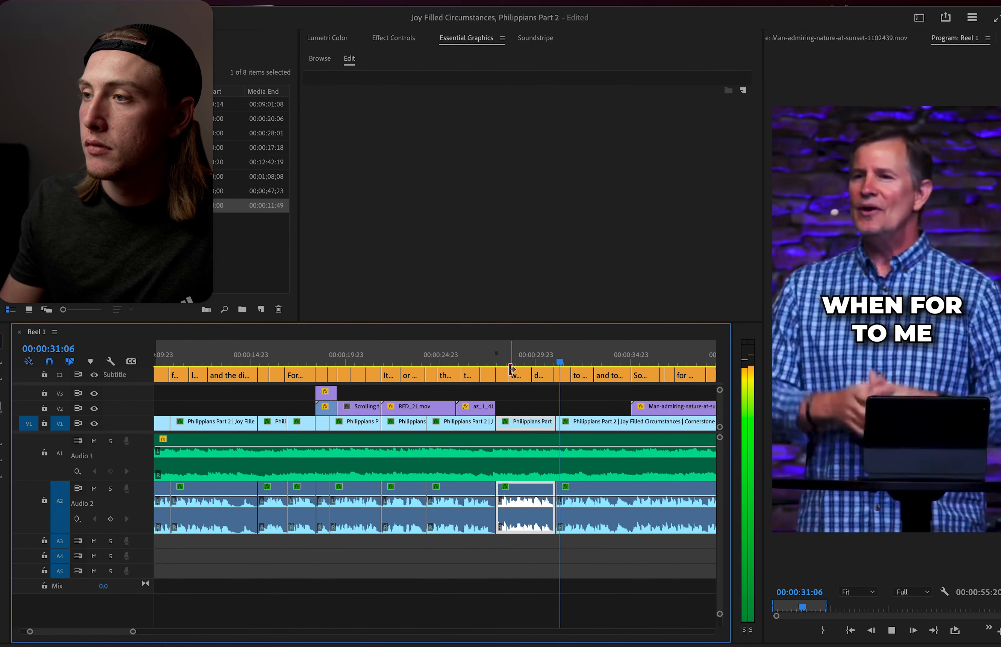
{"action": "key", "text": "equal"}
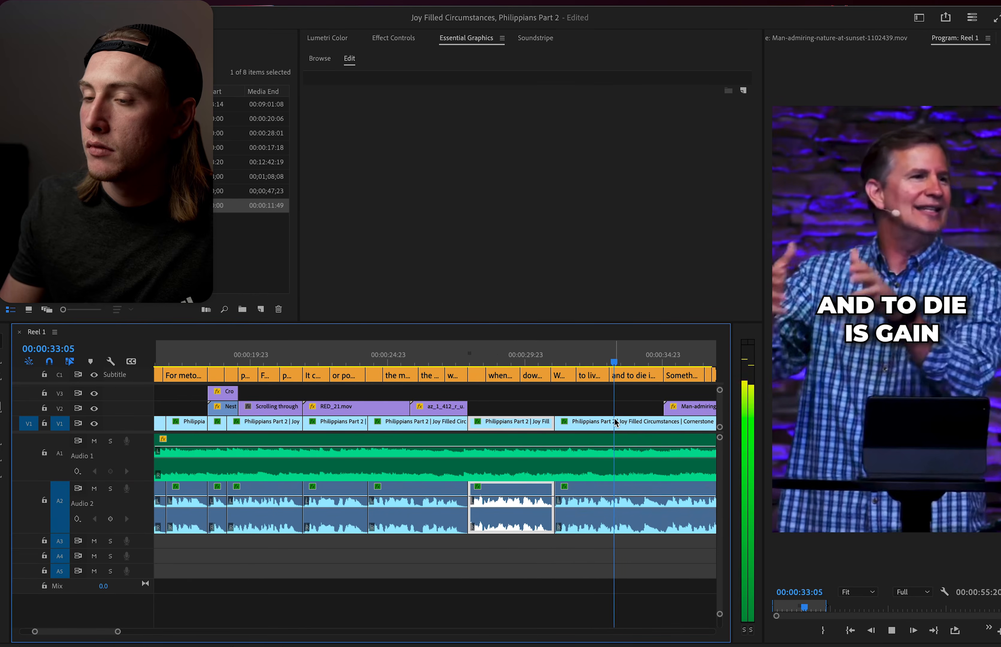
{"action": "key", "text": "minus"}
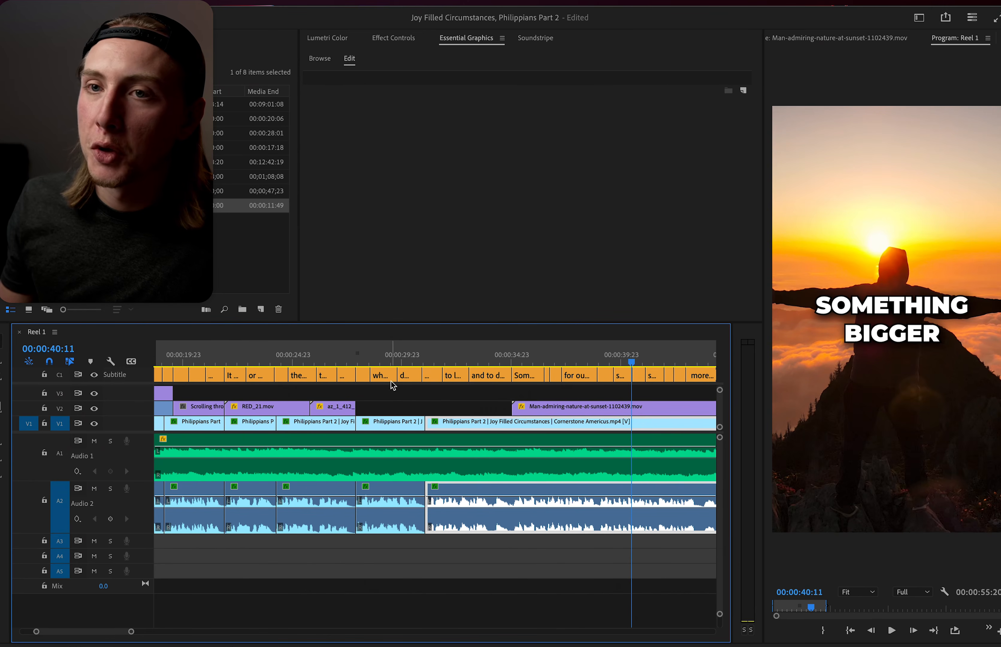
Color the word "bigger" in the "something bigger" caption at 00:00:39:21 bright green.
{"action": "key", "text": "space"}
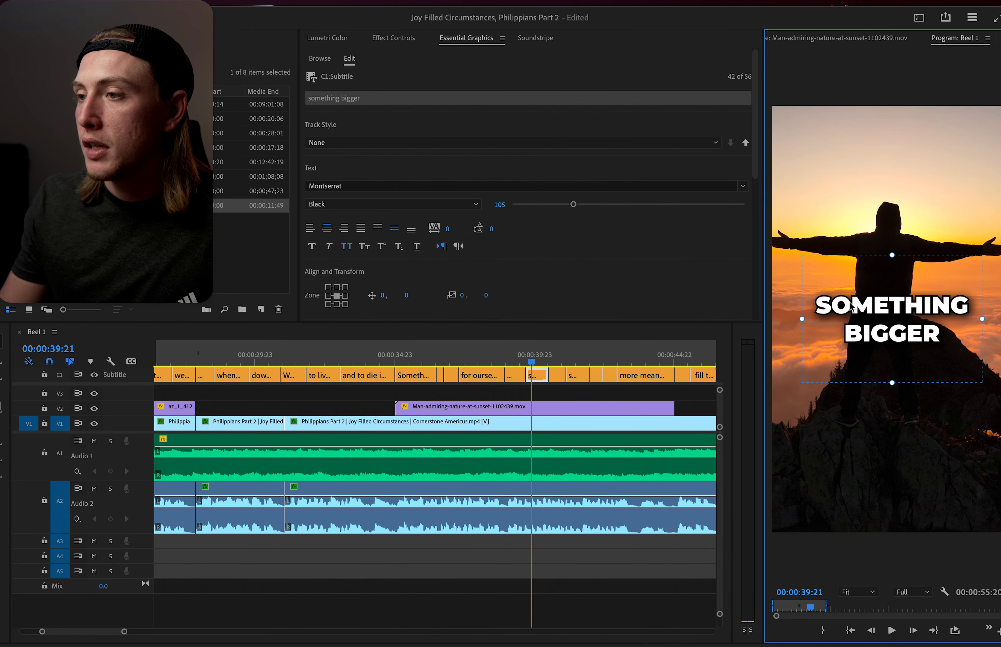
{"action": "double_click", "coordinate": [850, 303]}
{"action": "left_click_drag", "start_coordinate": [845, 333], "coordinate": [964, 344]}
{"action": "scroll", "coordinate": [588, 264], "scroll_direction": "down", "scroll_amount": 5}
{"action": "left_click", "coordinate": [339, 152]}
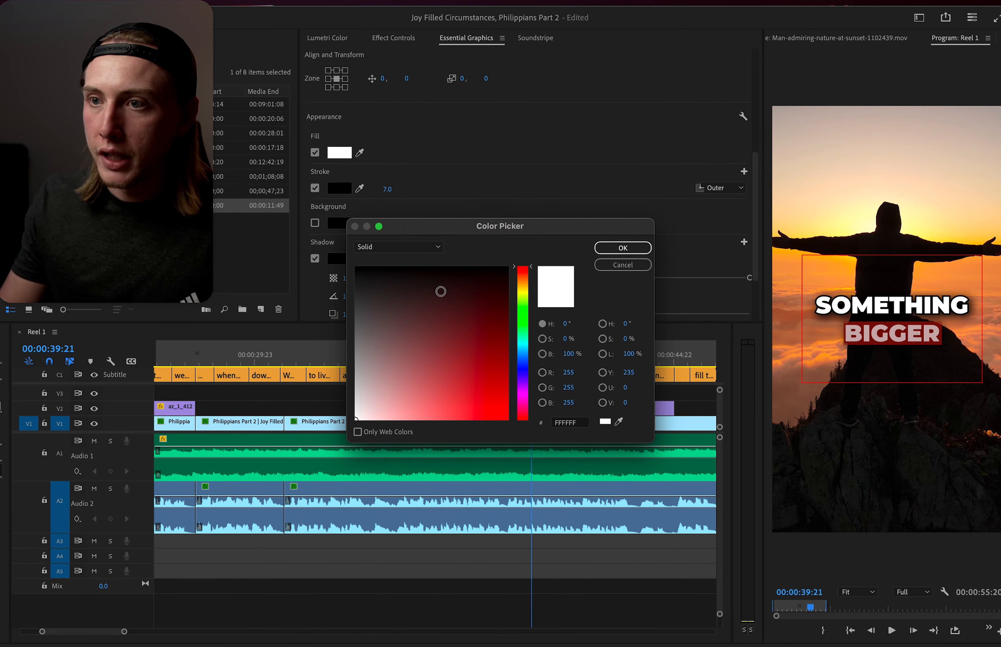
{"action": "left_click", "coordinate": [523, 306]}
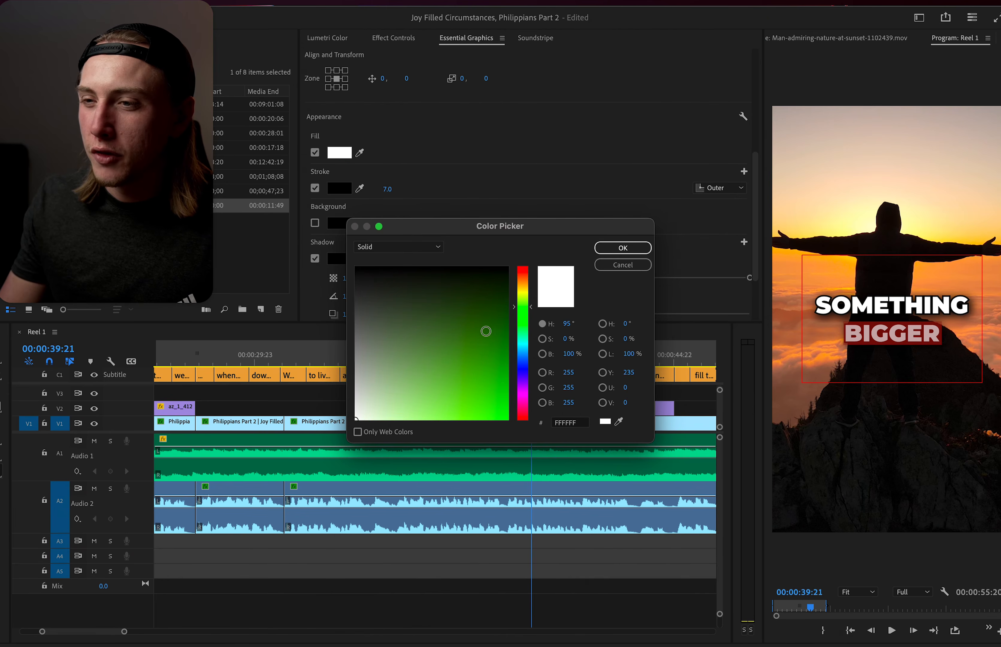
{"action": "left_click", "coordinate": [507, 419]}
{"action": "left_click", "coordinate": [623, 248]}
Play on to the "something better" caption at 00:00:41:16 and color the word "better" bright green.
{"action": "key", "text": "space"}
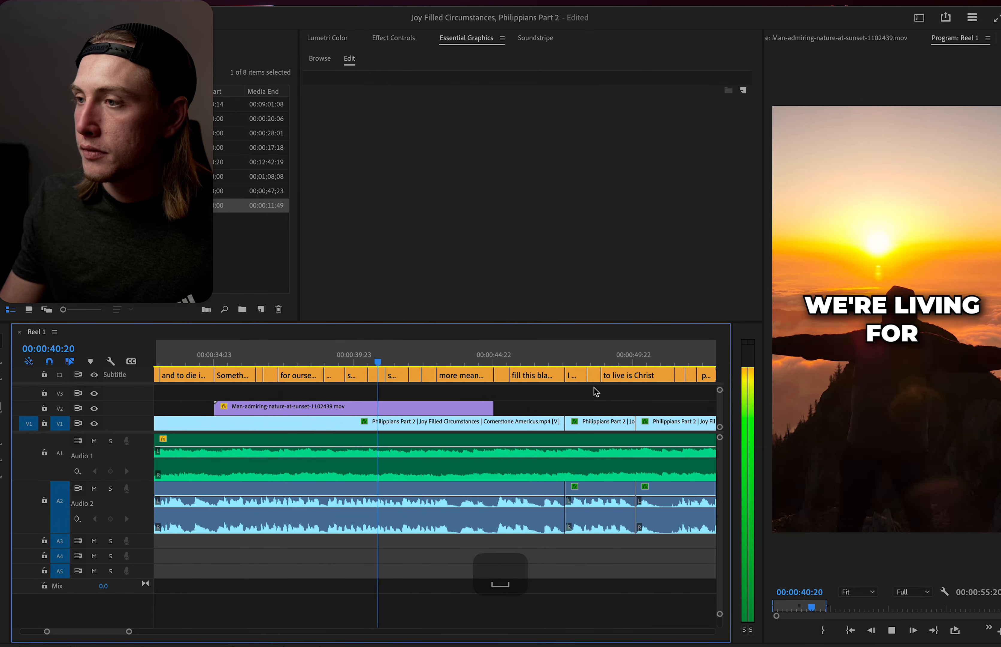
{"action": "key", "text": "space"}
{"action": "scroll", "coordinate": [459, 206], "scroll_direction": "down", "scroll_amount": 3}
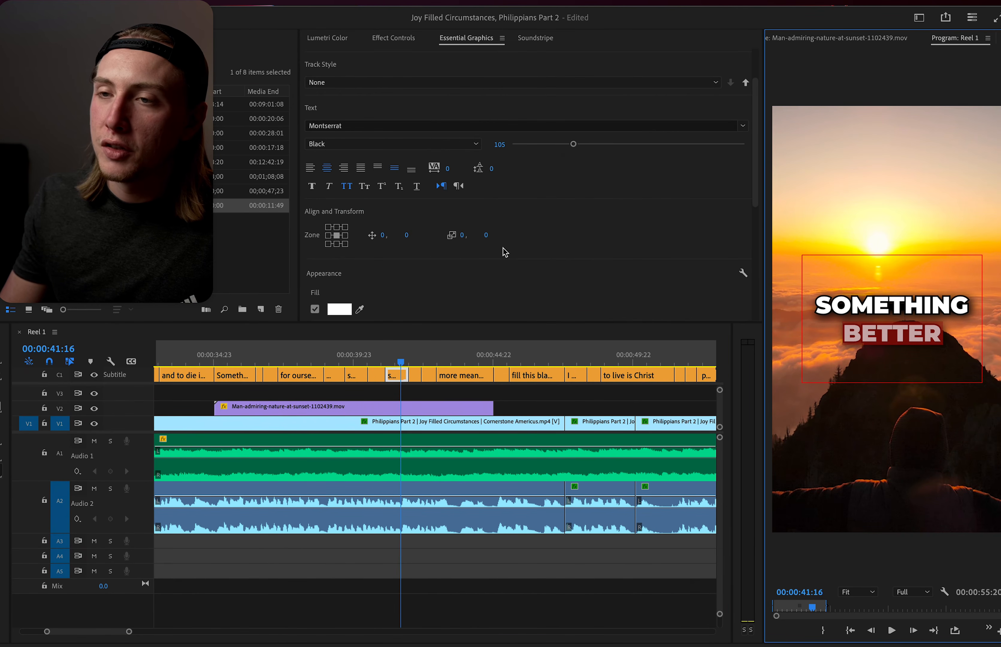
{"action": "scroll", "coordinate": [359, 290], "scroll_direction": "down", "scroll_amount": 2}
{"action": "left_click", "coordinate": [342, 267]}
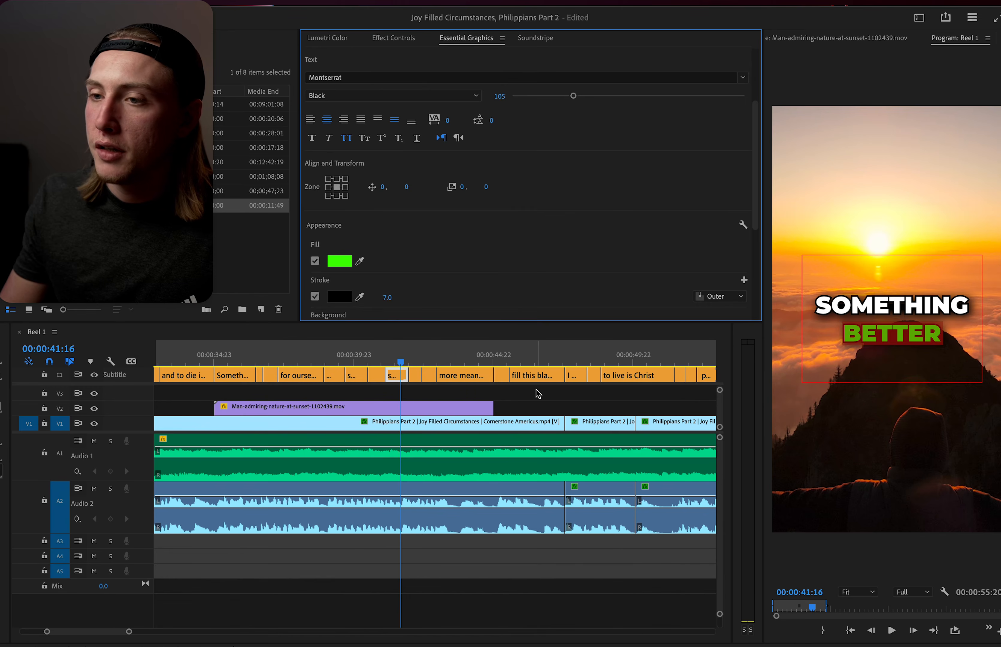
Color the word "meaningful" in the "more meaningful" caption at 00:00:43:13 bright green.
{"action": "left_click", "coordinate": [536, 389]}
{"action": "key", "text": "space"}
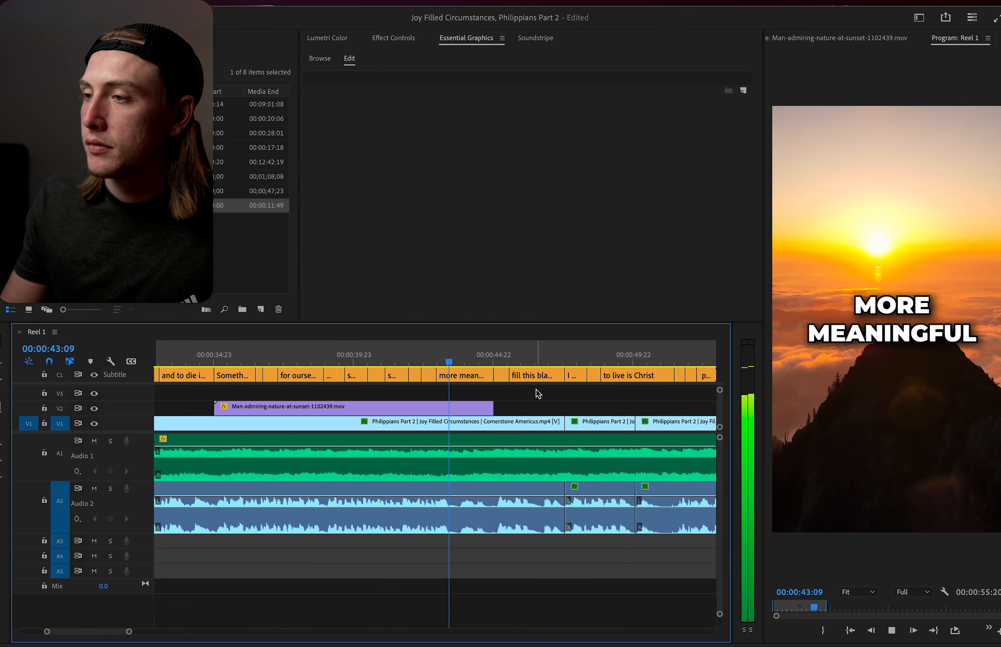
{"action": "left_click", "coordinate": [808, 335]}
{"action": "scroll", "coordinate": [740, 297], "scroll_direction": "down", "scroll_amount": 2}
{"action": "left_click", "coordinate": [336, 309]}
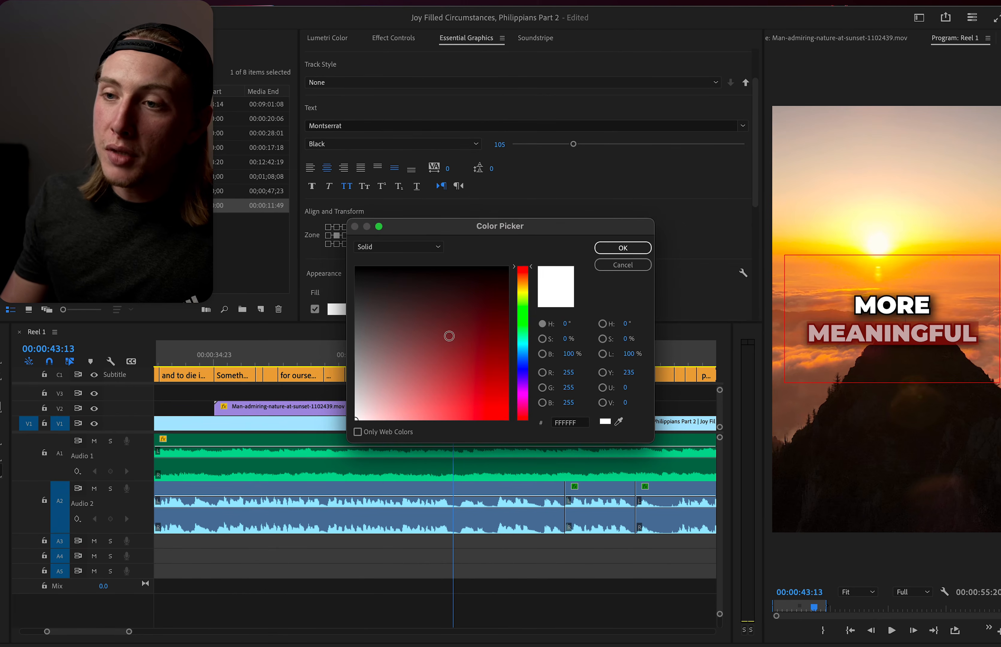
{"action": "left_click", "coordinate": [524, 306]}
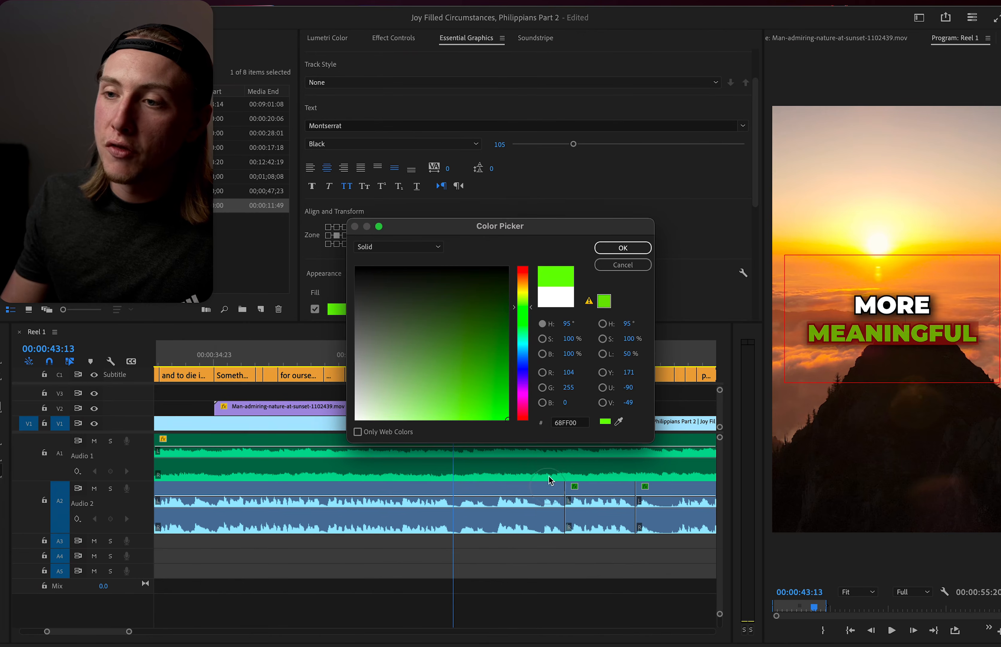
{"action": "left_click", "coordinate": [623, 249]}
Play the reel from 00:00:43:13 through the closing captions at about 00:00:54:01 to check their text.
{"action": "left_click", "coordinate": [536, 405]}
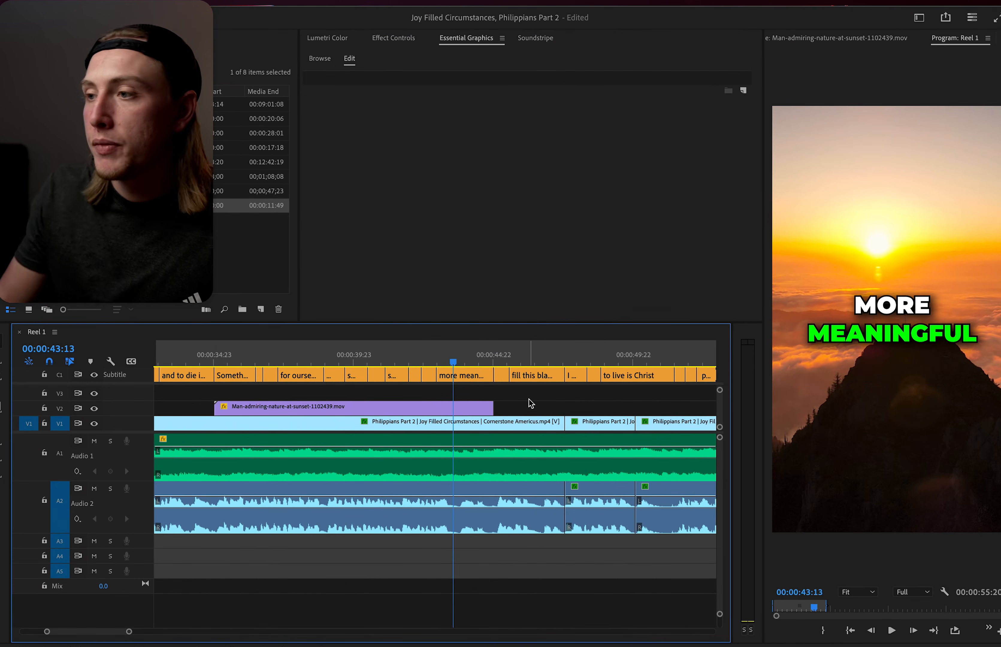
{"action": "key", "text": "space"}
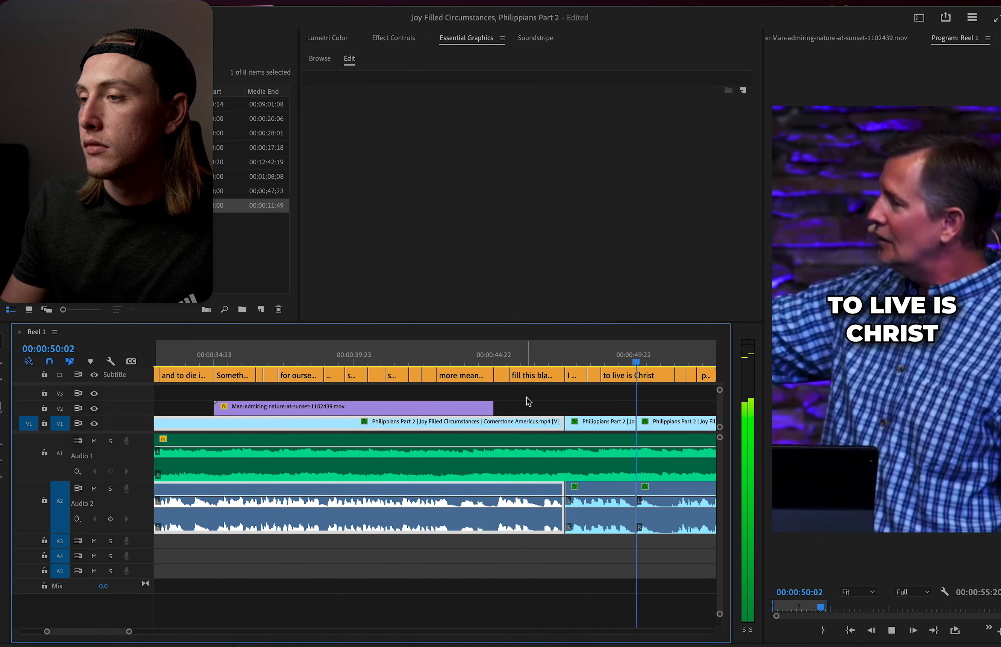
{"action": "scroll", "coordinate": [552, 406], "scroll_direction": "right", "scroll_amount": 5}
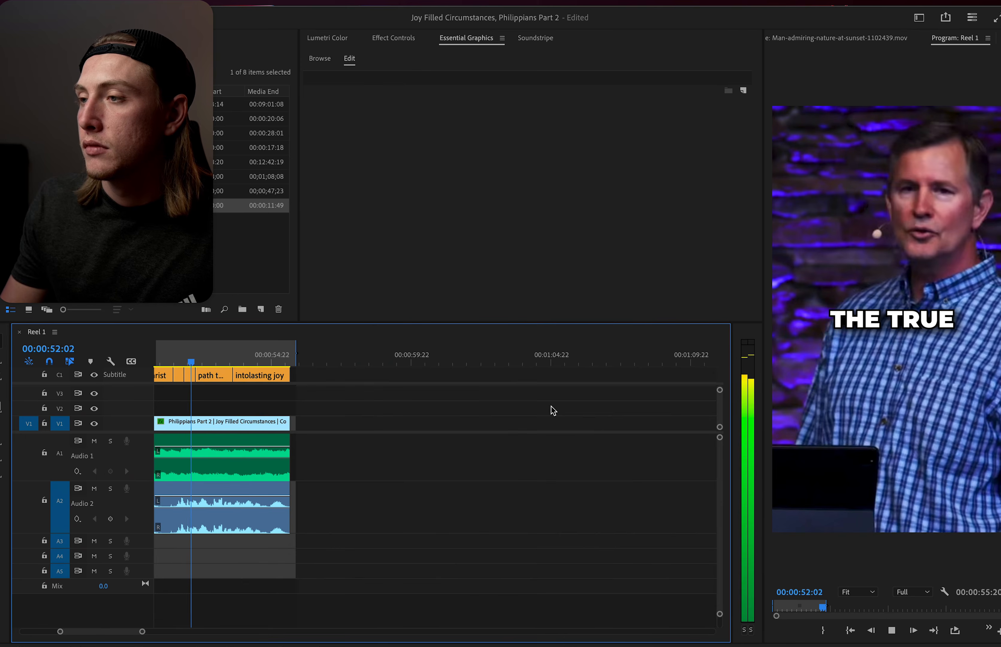
{"action": "scroll", "coordinate": [546, 405], "scroll_direction": "down", "scroll_amount": 3}
{"action": "scroll", "coordinate": [546, 404], "scroll_direction": "down", "scroll_amount": 3}
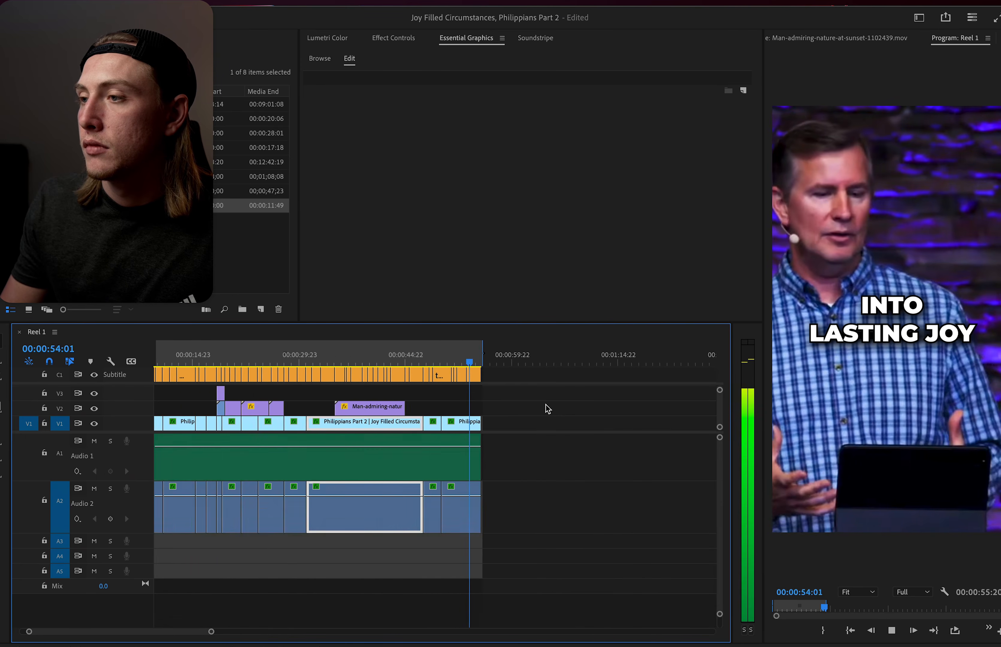
Correct the reel's final caption wording to "and to lasting joy".
{"action": "left_click", "coordinate": [469, 361]}
{"action": "scroll", "coordinate": [476, 374], "scroll_direction": "up", "scroll_amount": 5}
{"action": "left_click", "coordinate": [471, 362]}
Replay the reel from about 00:00:48:15 to the "to live is Christ" caption at 00:00:49:07.
{"action": "left_click", "coordinate": [234, 361]}
{"action": "key", "text": "space"}
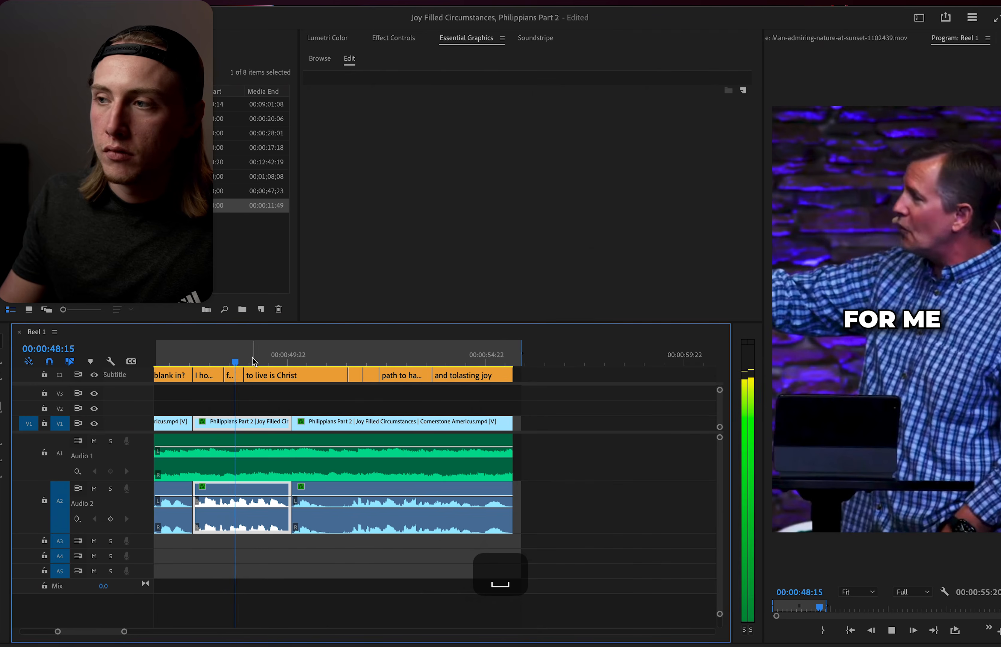
{"action": "scroll", "coordinate": [293, 484], "scroll_direction": "down", "scroll_amount": 3}
Save the project and return the playhead to the start of the reel at 00:00:00:00.
{"action": "key", "text": "super+s"}
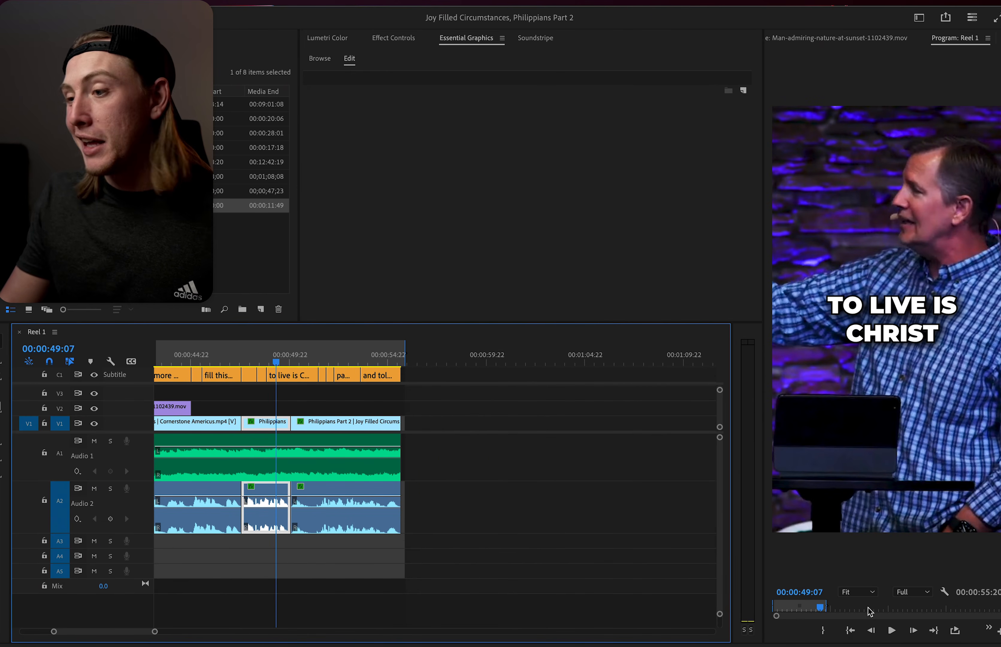
{"action": "left_click", "coordinate": [846, 633]}
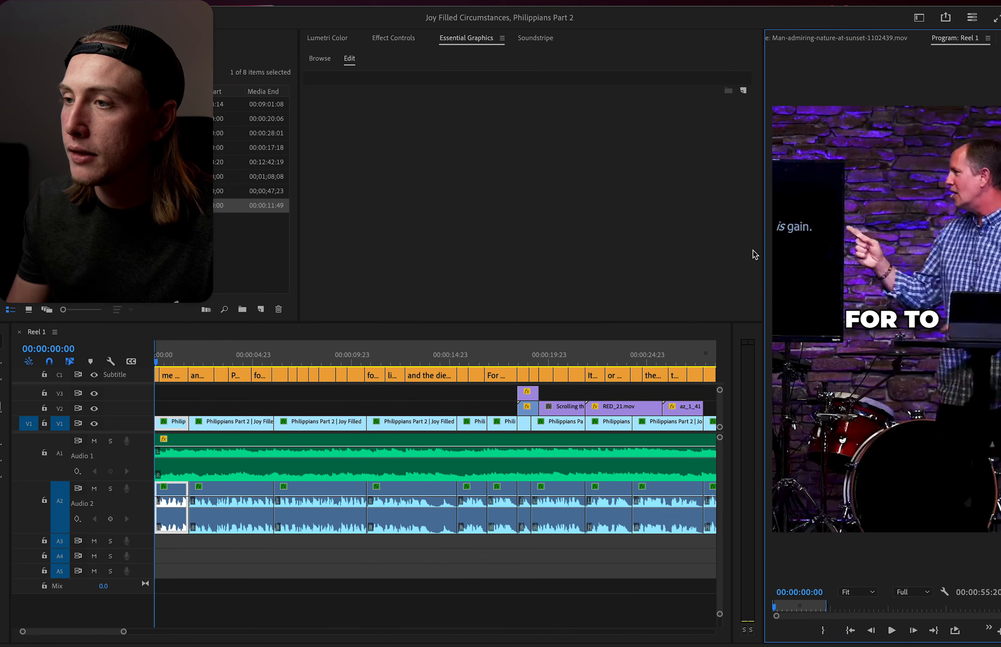
Widen the program monitor to show the full vertical frame and play the reel from the start past its final caption.
{"action": "left_click_drag", "start_coordinate": [755, 255], "coordinate": [422, 196]}
{"action": "key", "text": "space"}
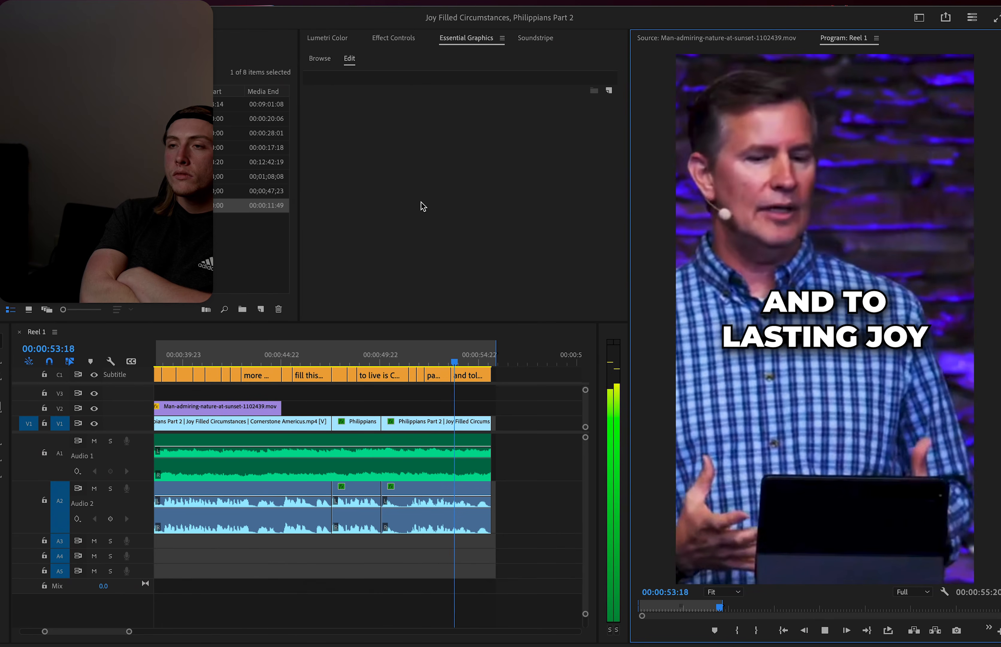
{"action": "key", "text": "space"}
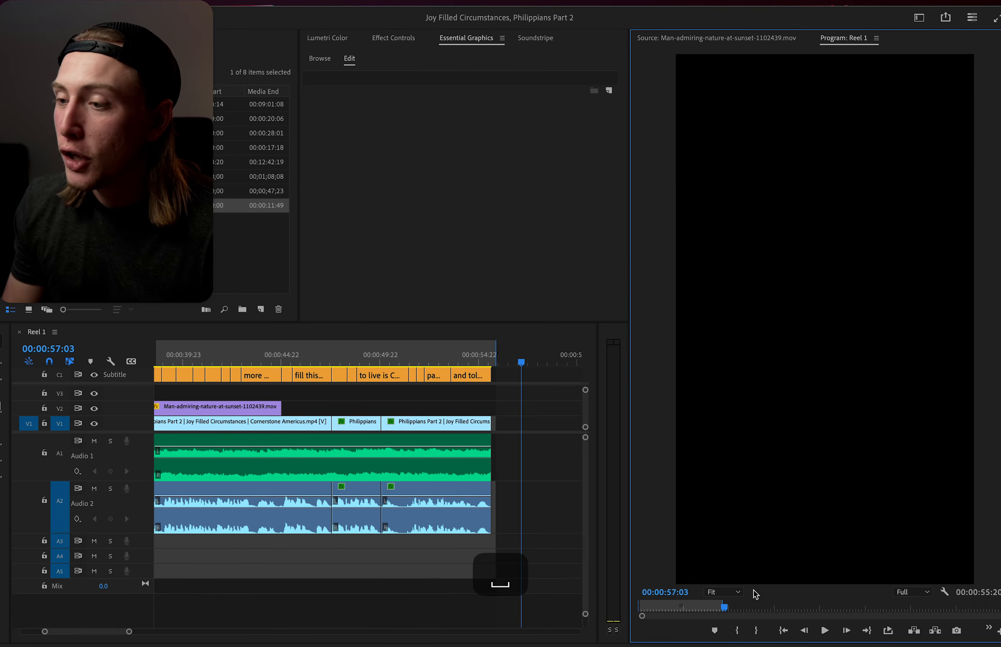
{"action": "key", "text": "space"}
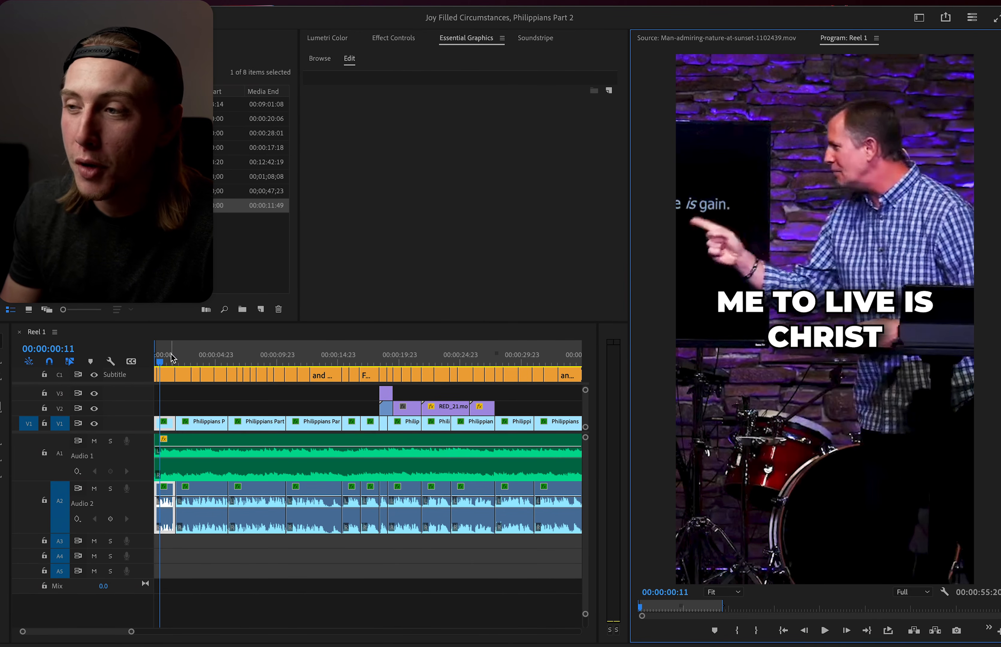
Add a line break after "not" in the "not getting off" caption at 00:00:06:00 so "getting off" sits on the second line.
{"action": "left_click_drag", "start_coordinate": [171, 358], "coordinate": [228, 357]}
{"action": "key", "text": "="}
{"action": "key", "text": "="}
{"action": "key", "text": "="}
{"action": "key", "text": "="}
{"action": "left_click", "coordinate": [255, 379]}
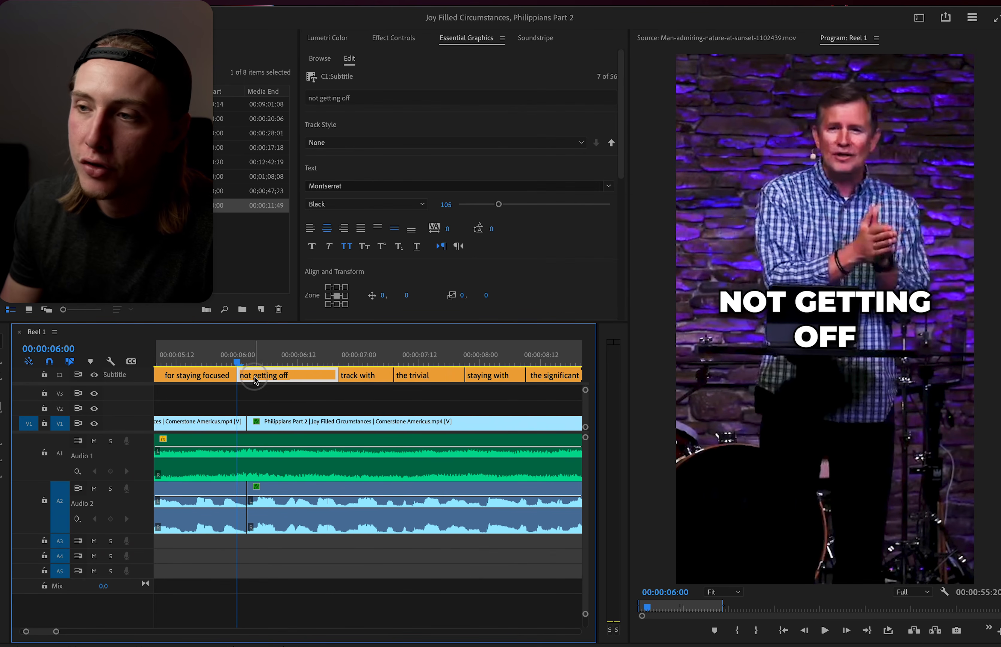
{"action": "double_click", "coordinate": [804, 300]}
{"action": "left_click", "coordinate": [798, 303]}
{"action": "key", "text": "BackSpace"}
{"action": "key", "text": "Return"}
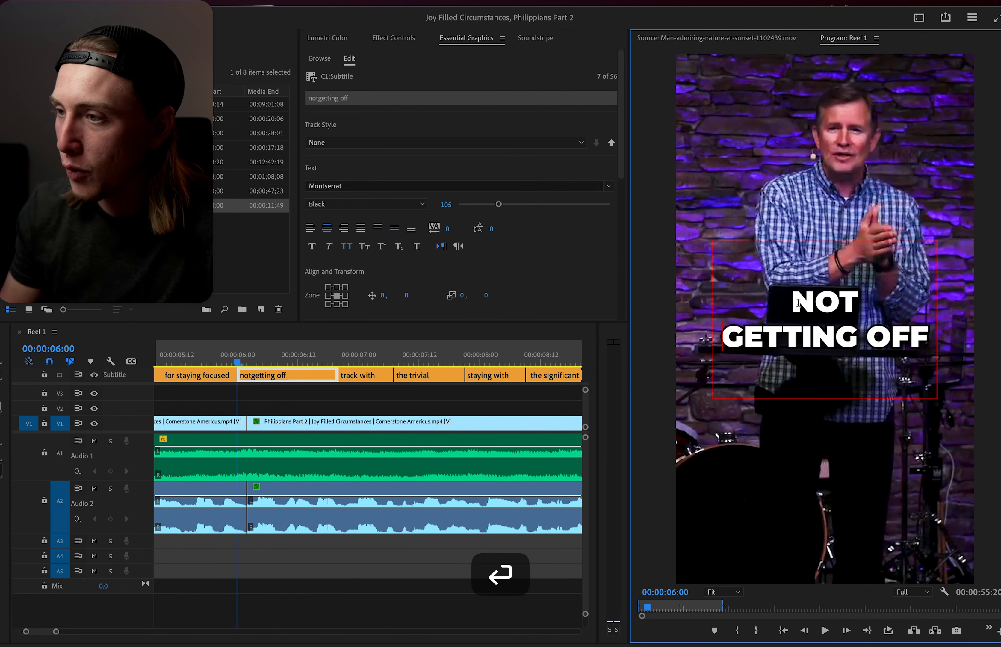
{"action": "left_click", "coordinate": [365, 411]}
Play the reel from 00:00:06:00 and skim the captions up to about 00:00:37:07 to check their line breaks.
{"action": "key", "text": "space"}
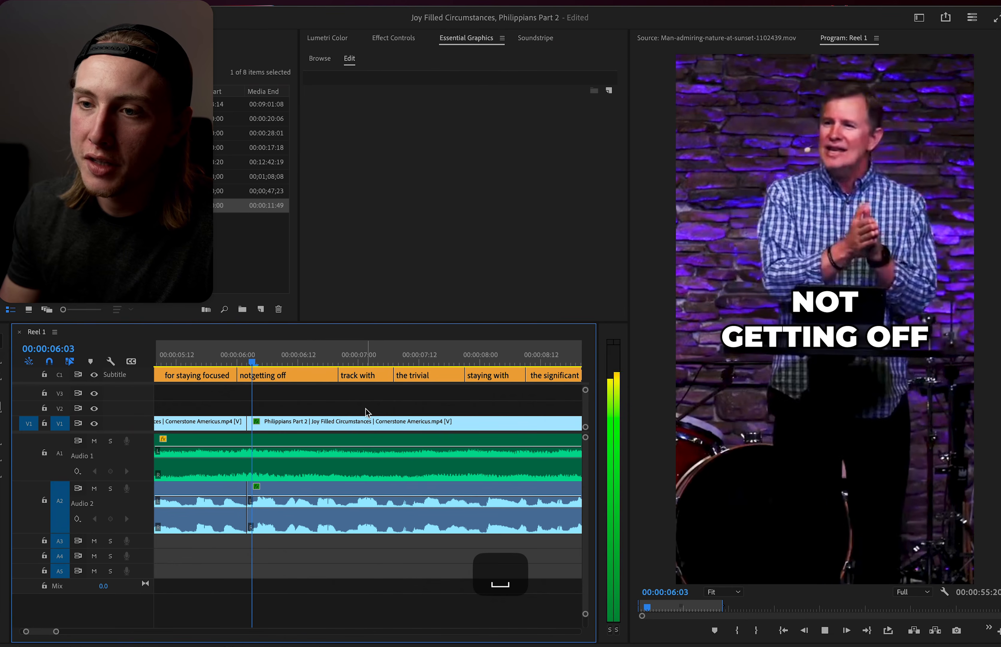
{"action": "key", "text": "minus"}
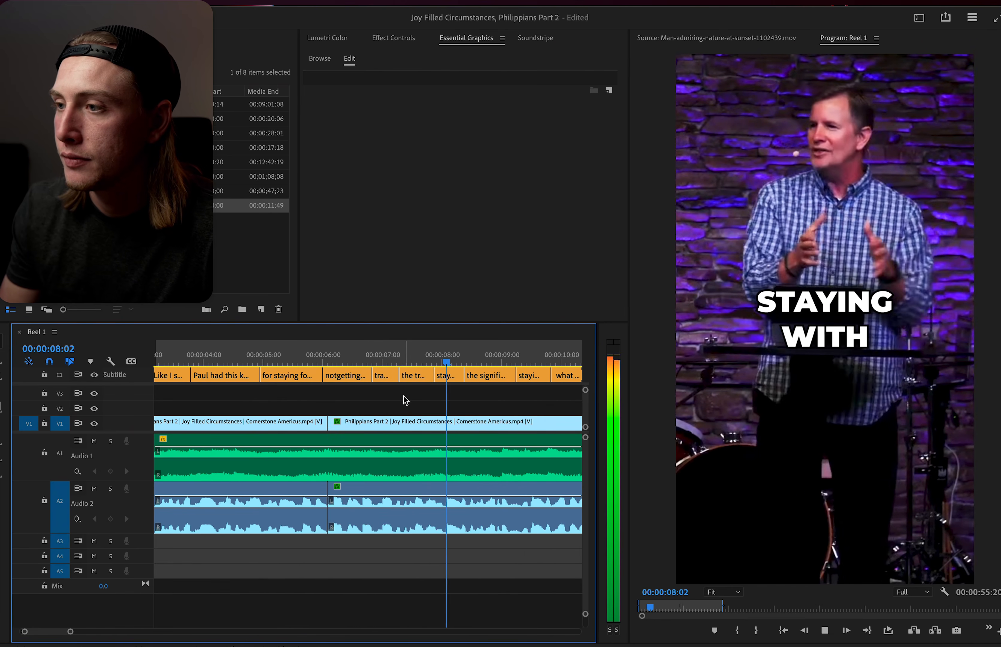
{"action": "key", "text": "space"}
{"action": "left_click_drag", "start_coordinate": [388, 360], "coordinate": [517, 367]}
{"action": "key", "text": "minus"}
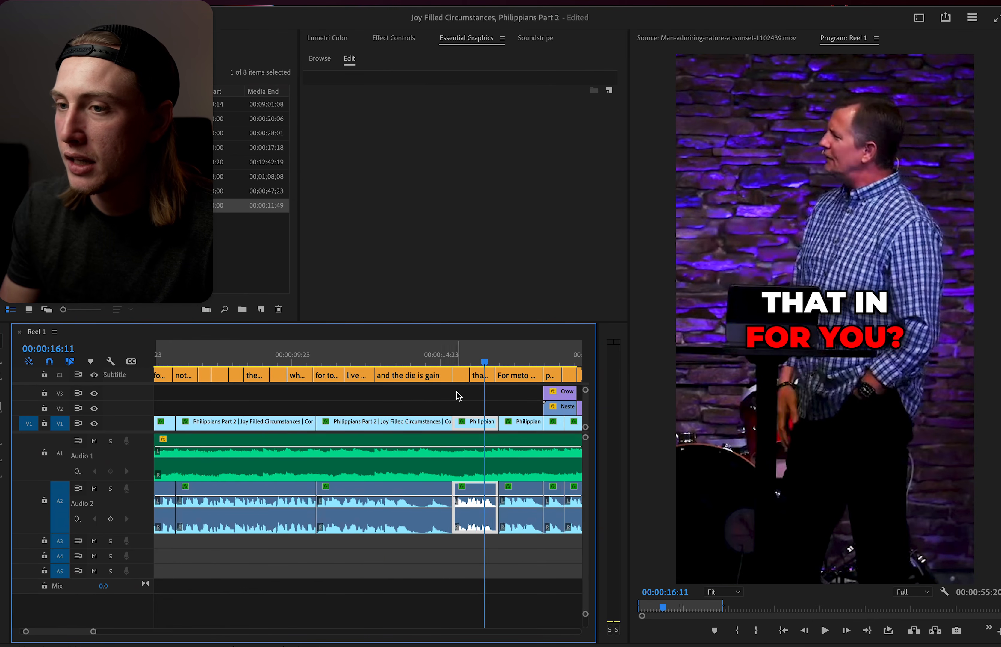
{"action": "key", "text": "minus"}
{"action": "left_click_drag", "start_coordinate": [356, 362], "coordinate": [493, 362]}
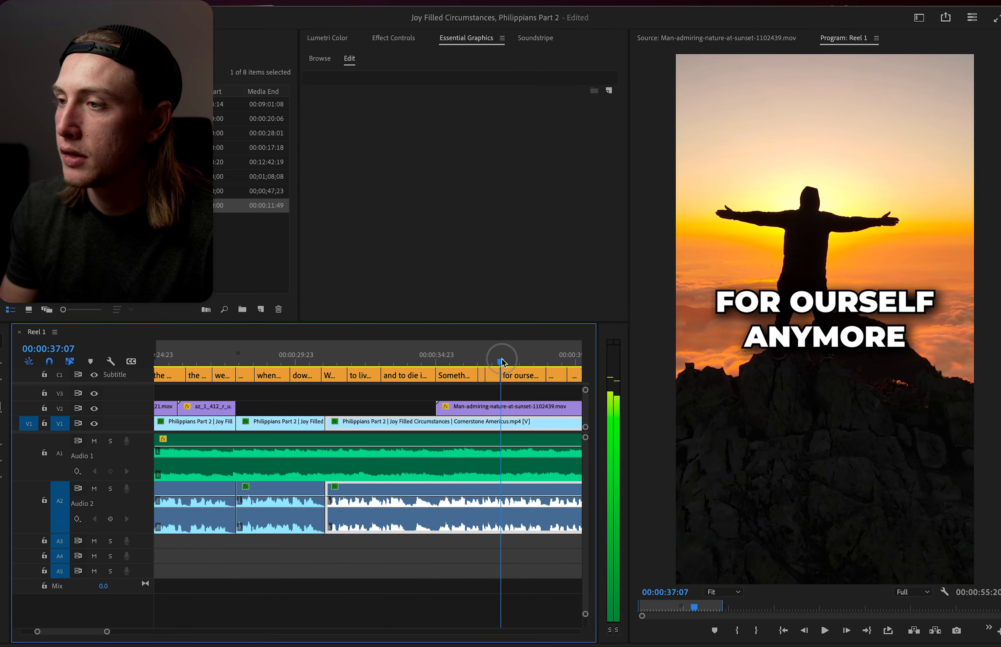
Break the "We're living for" caption at 00:00:39:05 after "We're" so "living for" sits on the second line.
{"action": "left_click_drag", "start_coordinate": [505, 366], "coordinate": [564, 360]}
{"action": "left_click", "coordinate": [833, 304]}
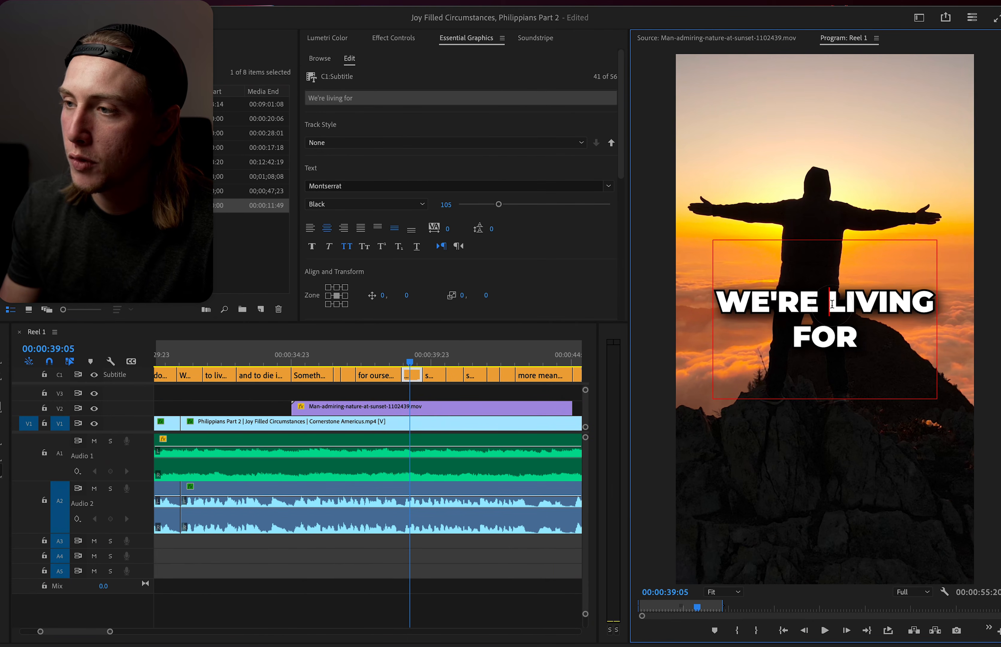
{"action": "key", "text": "BackSpace"}
{"action": "left_click", "coordinate": [443, 395]}
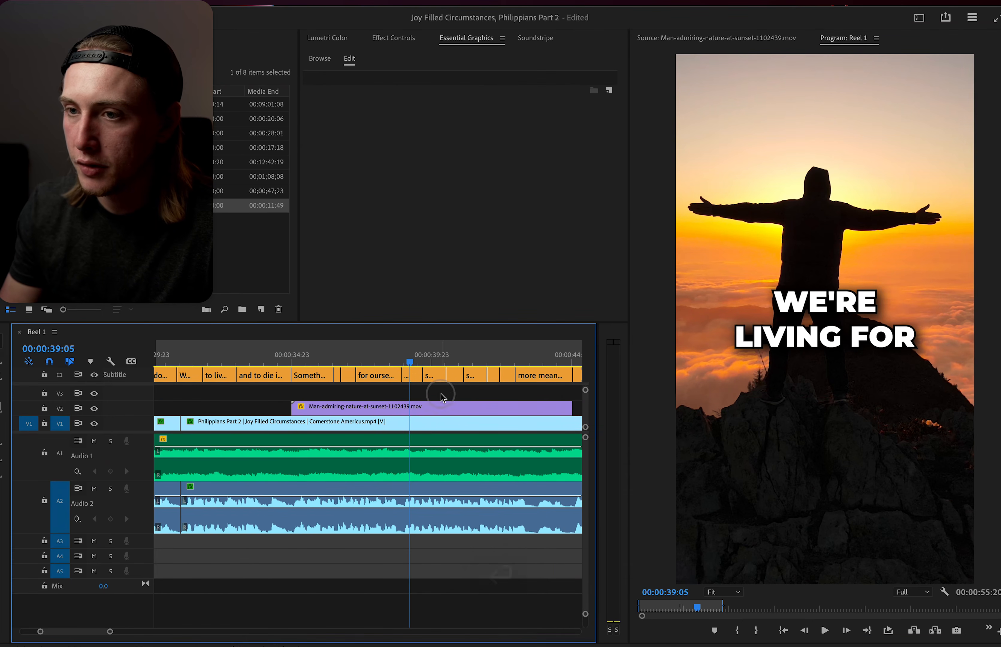
Add the same line break after "We're" in the second "We're living for" caption at about 00:00:40:21.
{"action": "key", "text": "space"}
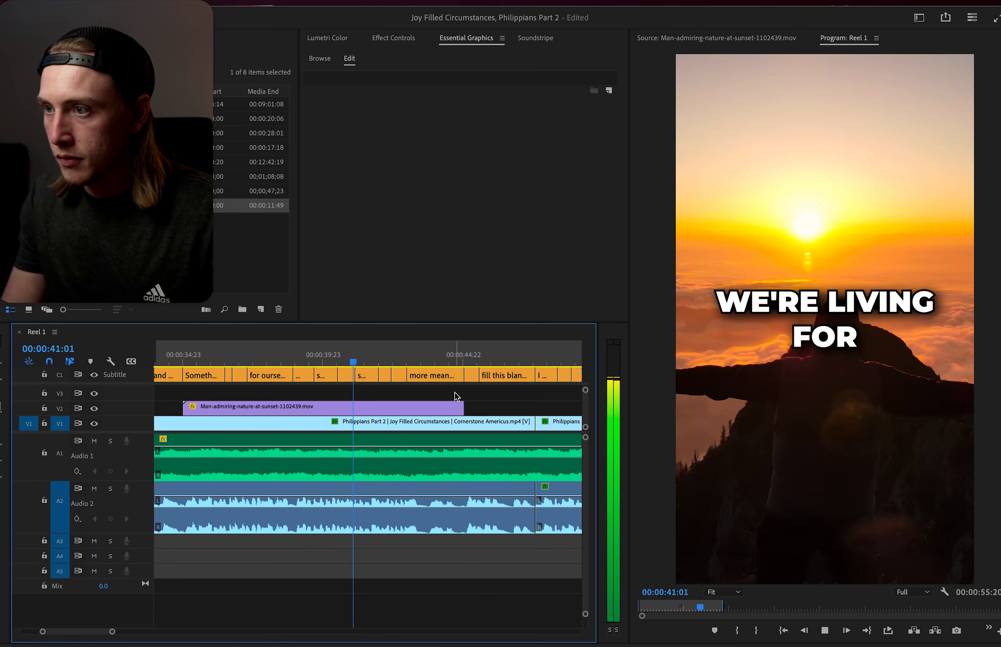
{"action": "key", "text": "space"}
{"action": "left_click", "coordinate": [340, 362]}
{"action": "left_click_drag", "start_coordinate": [339, 361], "coordinate": [356, 362]}
{"action": "left_click", "coordinate": [352, 372]}
{"action": "key", "text": "Return"}
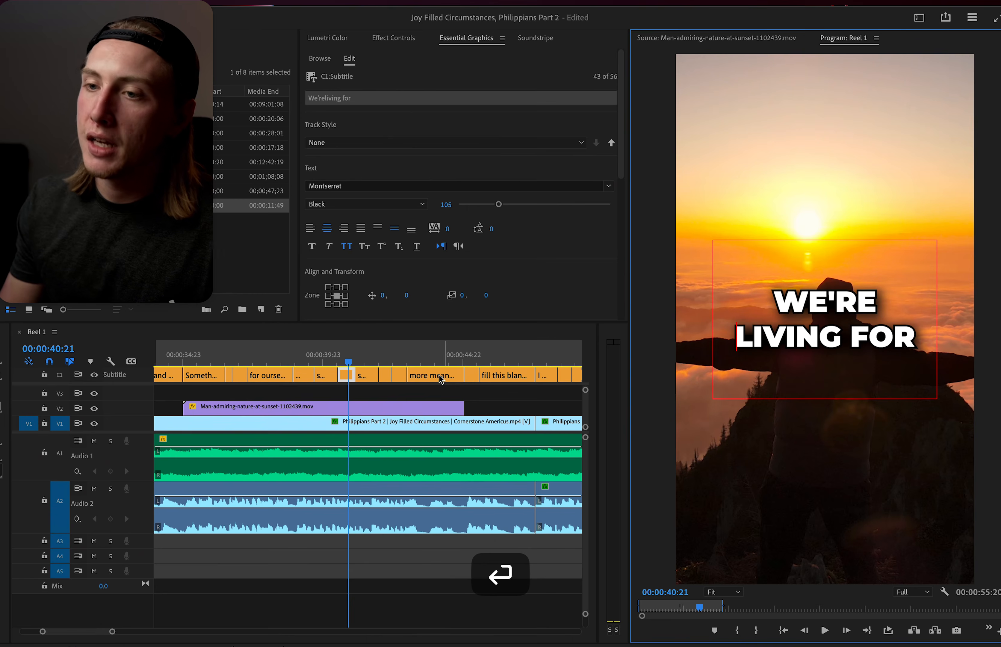
{"action": "left_click", "coordinate": [423, 389]}
Play the reel from 00:00:40:21 through the "more meaningful" caption to "fill this blank in?" at about 00:00:46:04 to check the captions.
{"action": "key", "text": "space"}
{"action": "scroll", "coordinate": [422, 382], "scroll_direction": "down", "scroll_amount": 2}
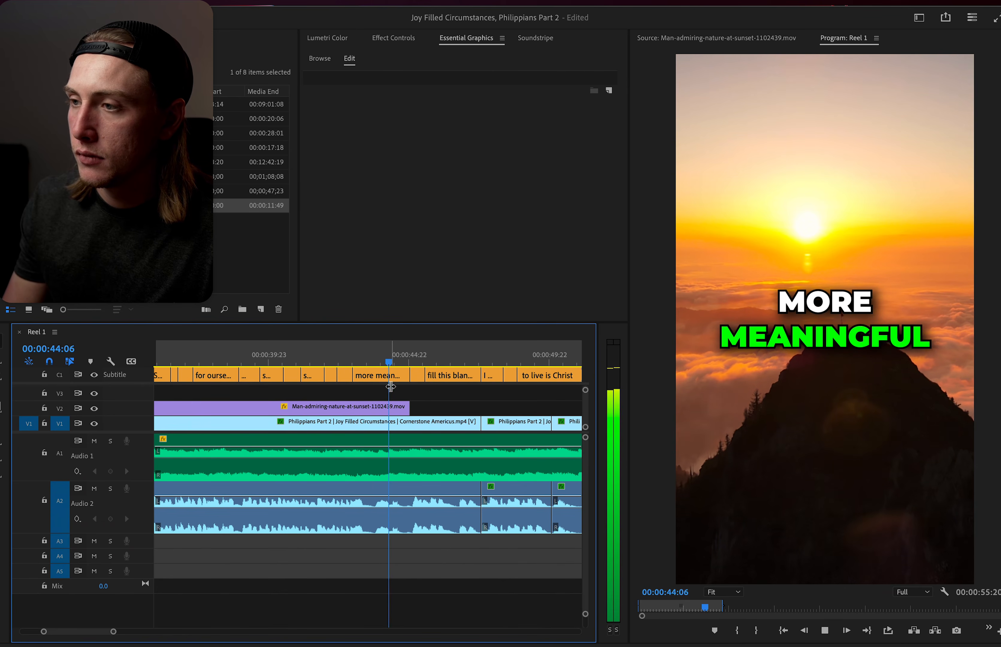
{"action": "key", "text": "minus"}
{"action": "key", "text": "space"}
{"action": "left_click", "coordinate": [397, 356]}
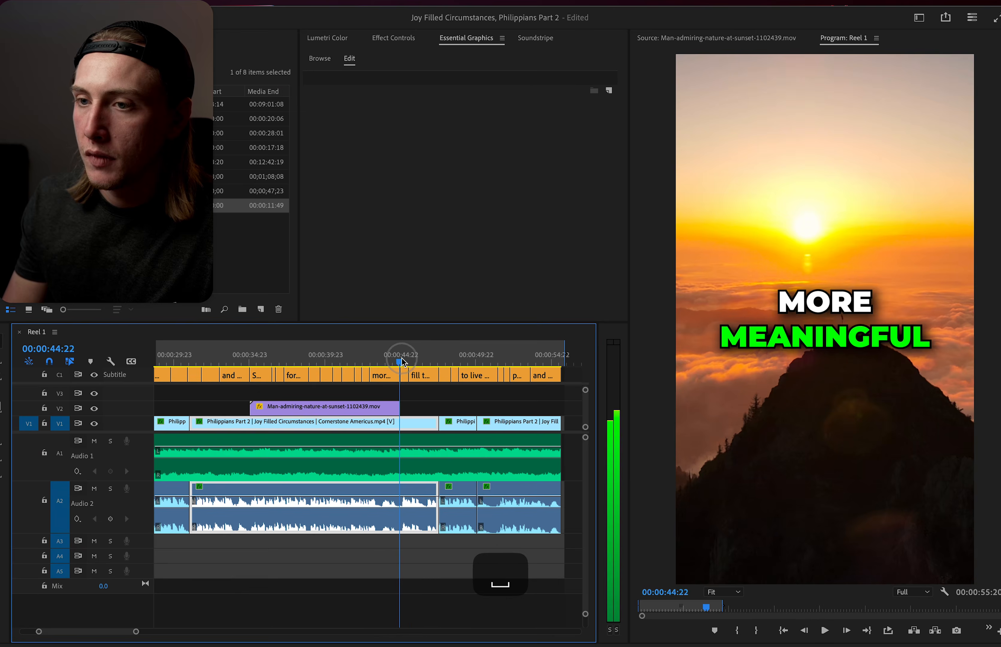
{"action": "key", "text": "space"}
{"action": "key", "text": "space"}
{"action": "key", "text": "space"}
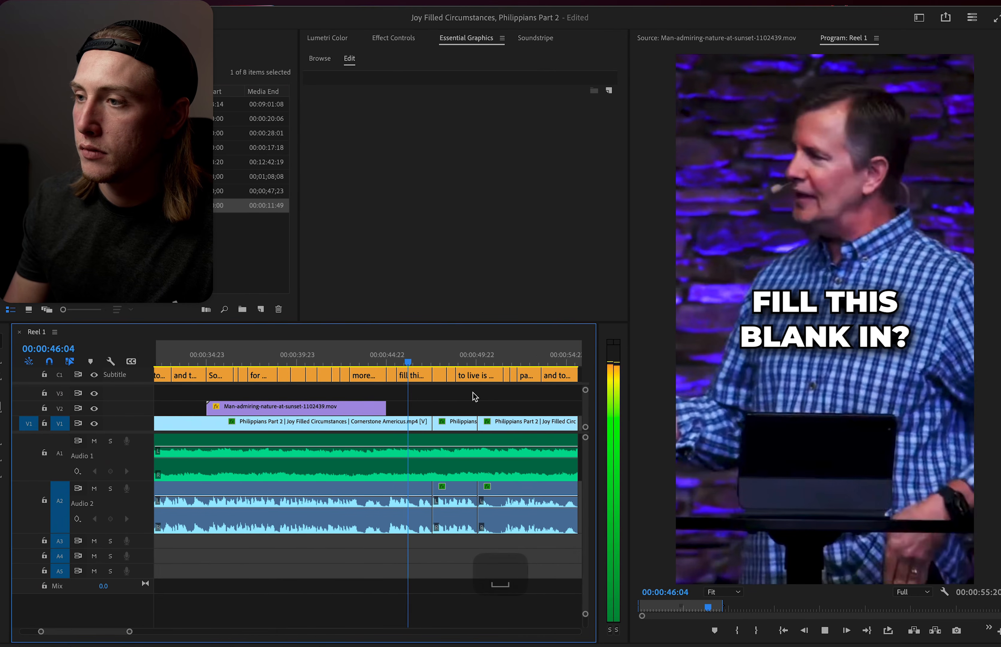
Continue playback through the closing captions to the end of the reel to check their line breaks.
{"action": "scroll", "coordinate": [505, 397], "scroll_direction": "up", "scroll_amount": 2}
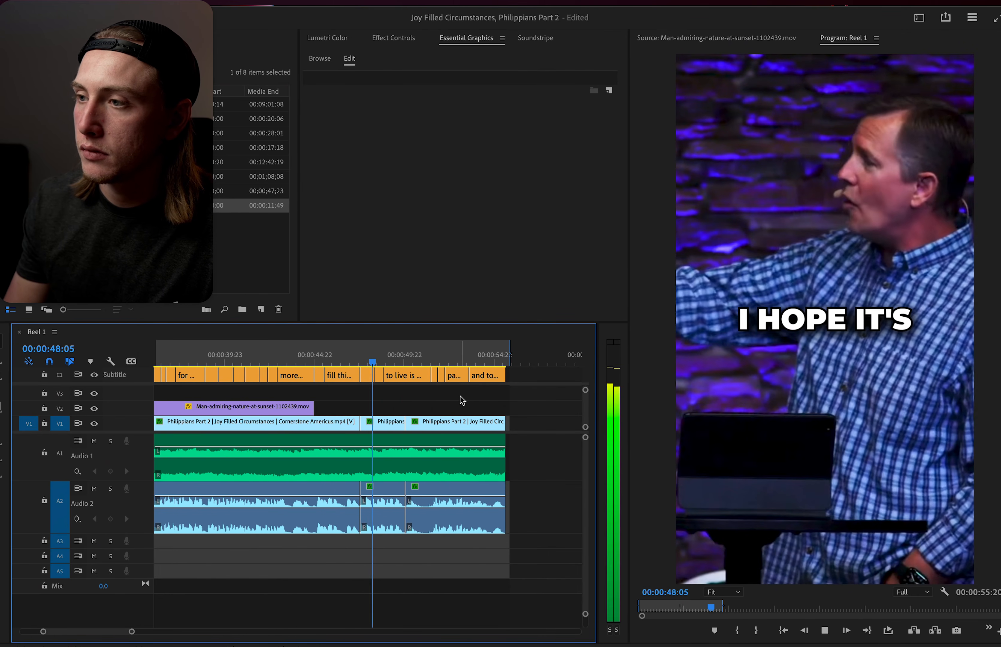
{"action": "key", "text": "equal"}
{"action": "key", "text": "minus"}
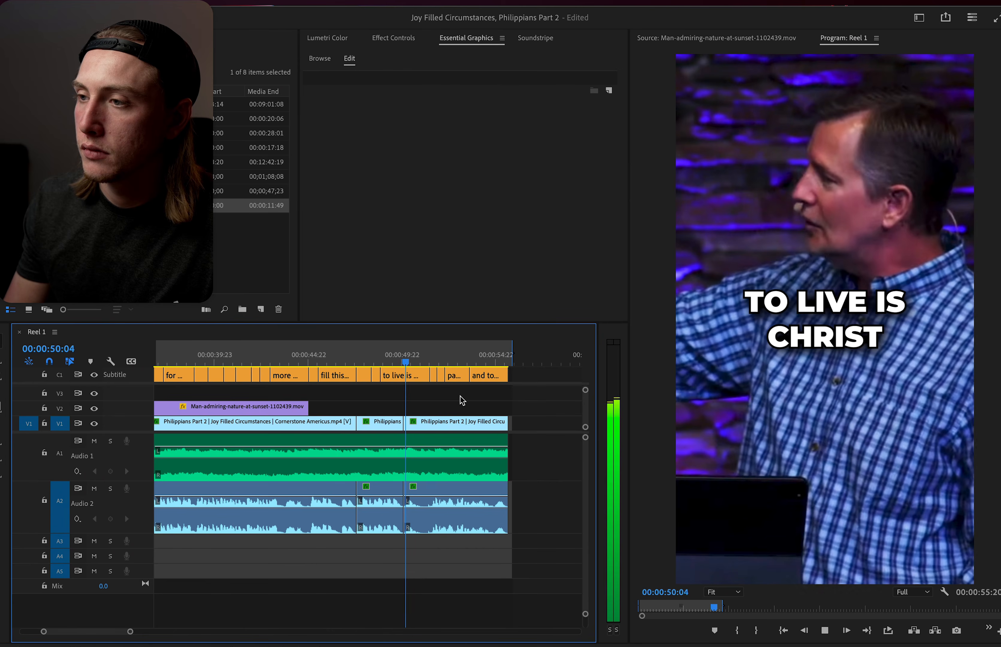
{"action": "key", "text": "equal"}
{"action": "key", "text": "equal"}
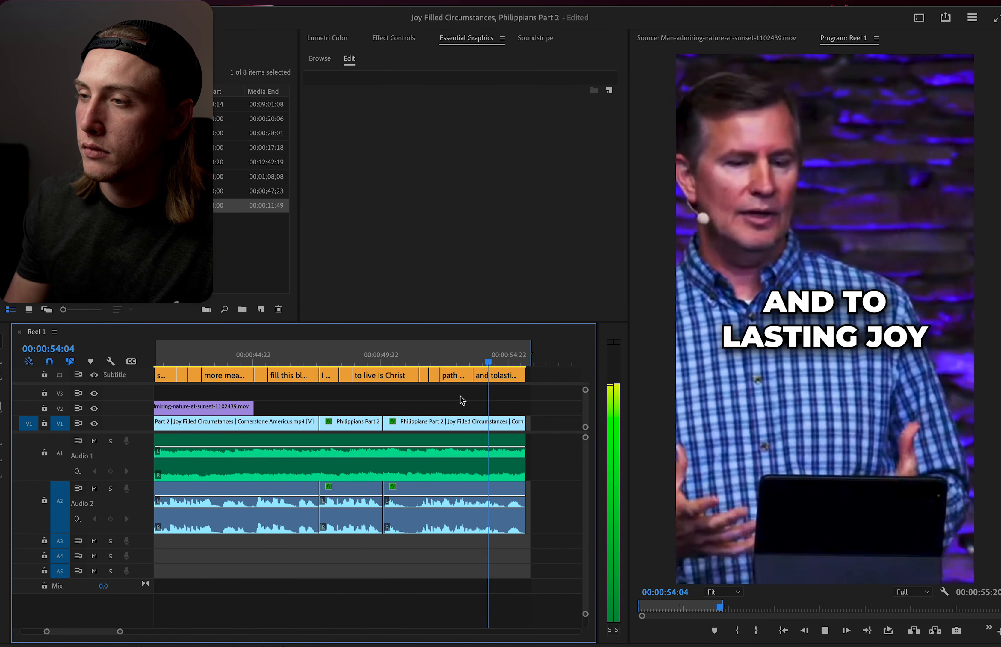
{"action": "key", "text": "equal"}
{"action": "key", "text": "minus"}
{"action": "key", "text": "minus"}
{"action": "key", "text": "minus"}
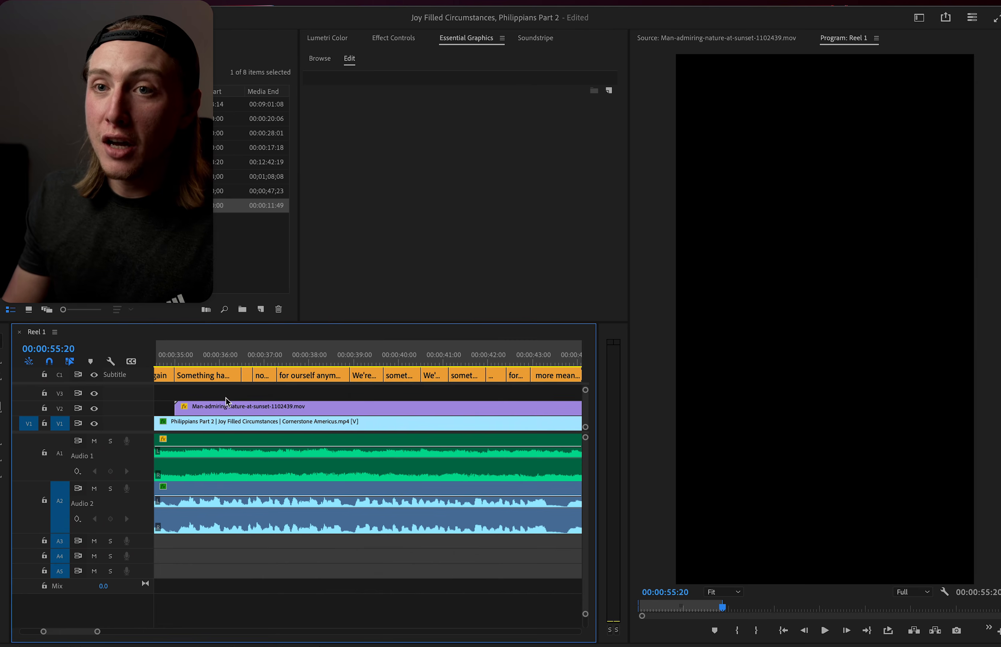
Save the project with the caption corrections and fit the whole reel in the timeline view.
{"action": "key", "text": "super+s"}
{"action": "key", "text": "equal"}
{"action": "key", "text": "equal"}
{"action": "key", "text": "equal"}
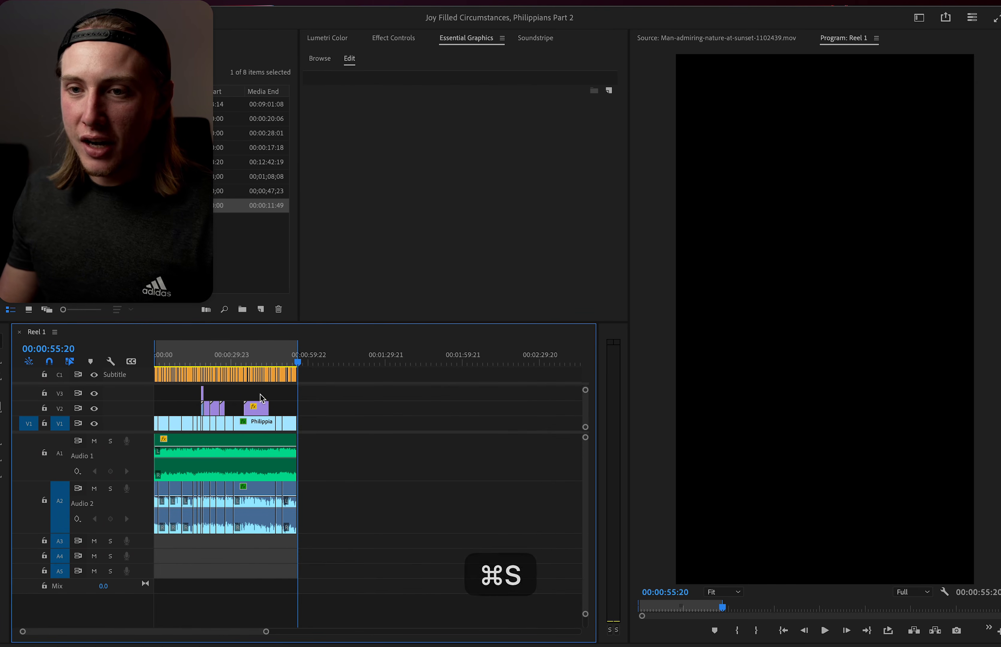
{"action": "key", "text": "minus"}
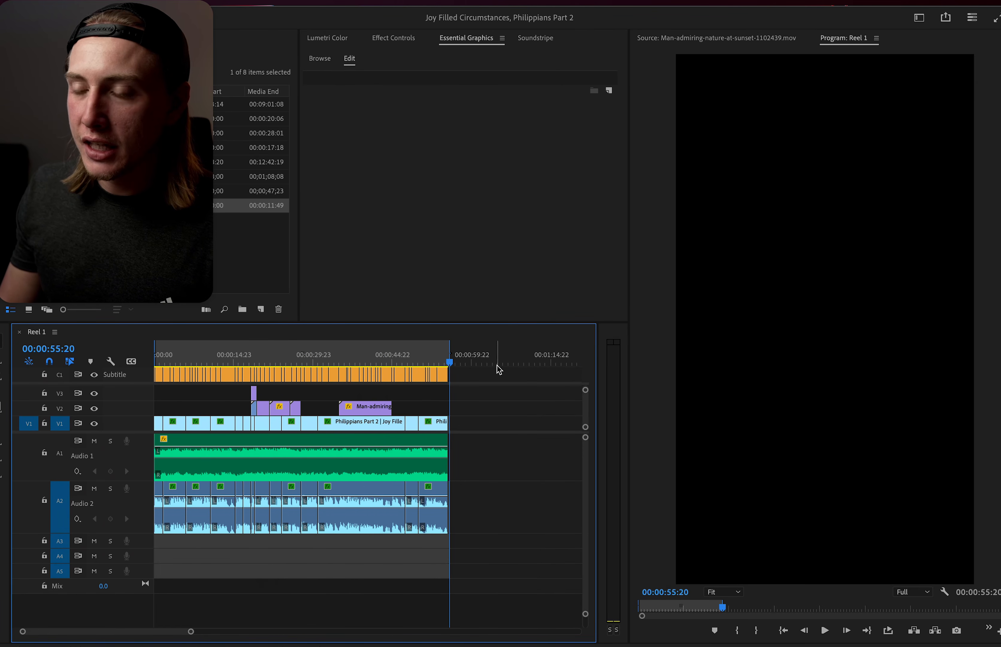
Return the playhead to the start of the reel and mark the in point at 00:00:00:00.
{"action": "key", "text": "Home"}
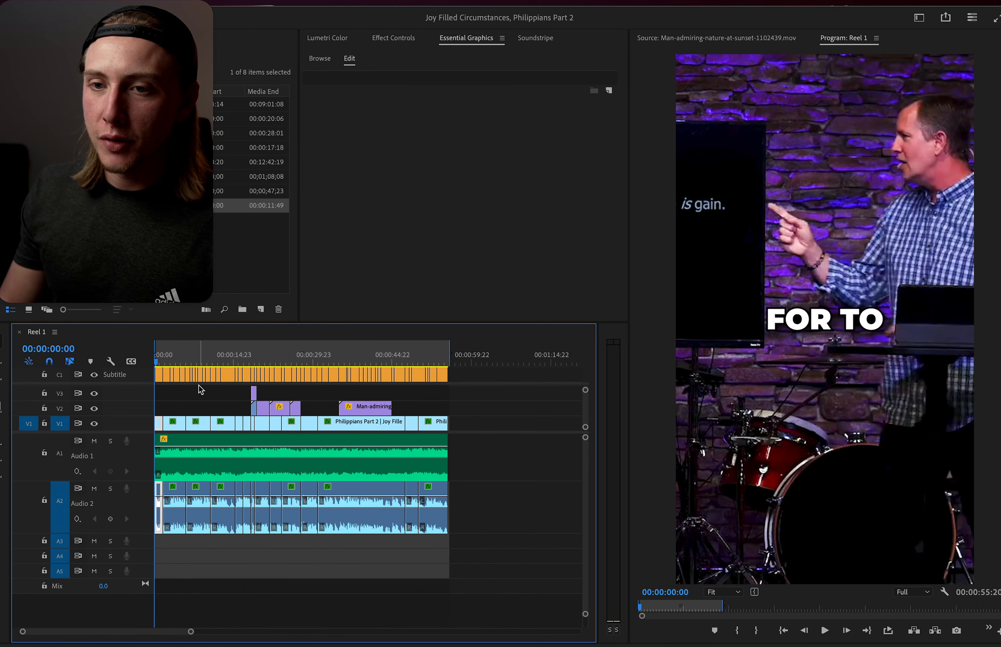
{"action": "key", "text": "equal"}
{"action": "key", "text": "equal"}
{"action": "key", "text": "equal"}
{"action": "key", "text": "equal"}
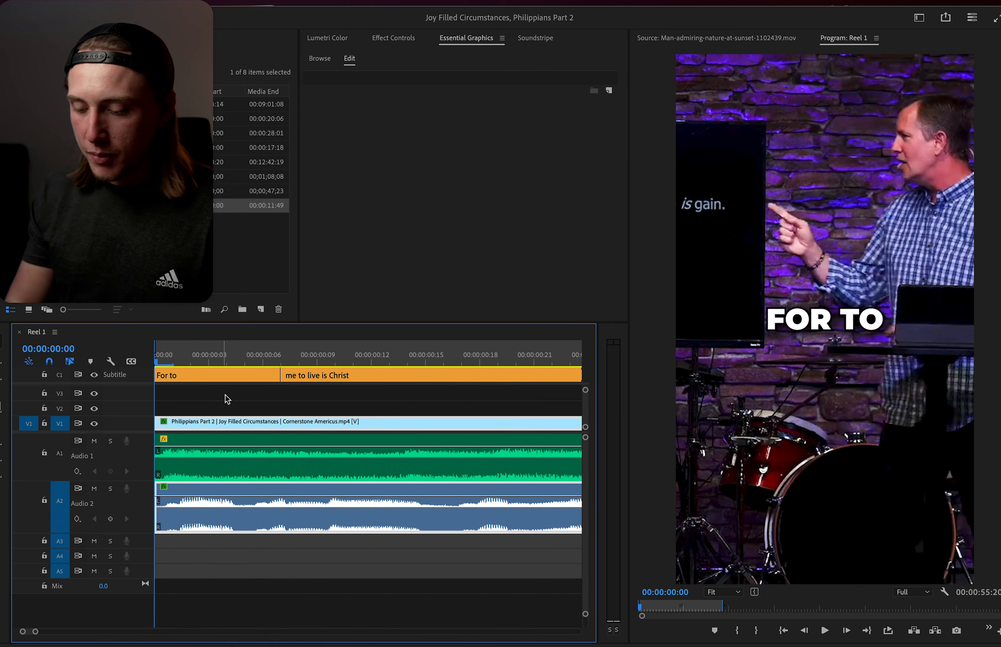
{"action": "key", "text": "i"}
{"action": "key", "text": "minus"}
{"action": "key", "text": "minus"}
{"action": "key", "text": "minus"}
{"action": "key", "text": "minus"}
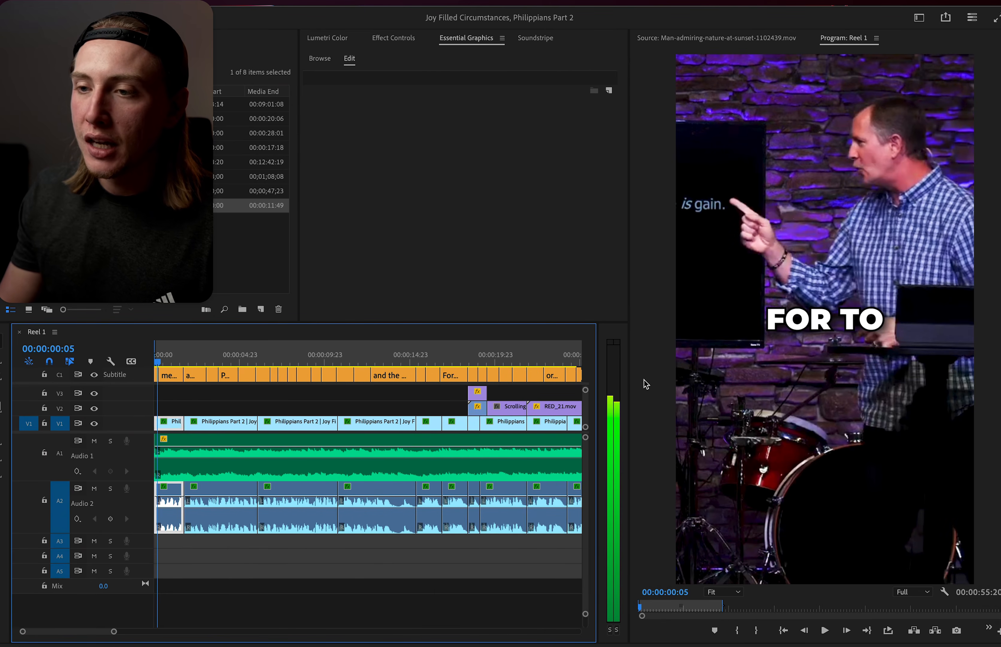
Pull the sequence's out point back to the end of the last clip, making the marked range 00:00:55:15 long.
{"action": "scroll", "coordinate": [559, 387], "scroll_direction": "down", "scroll_amount": 5}
{"action": "scroll", "coordinate": [438, 375], "scroll_direction": "up", "scroll_amount": 6}
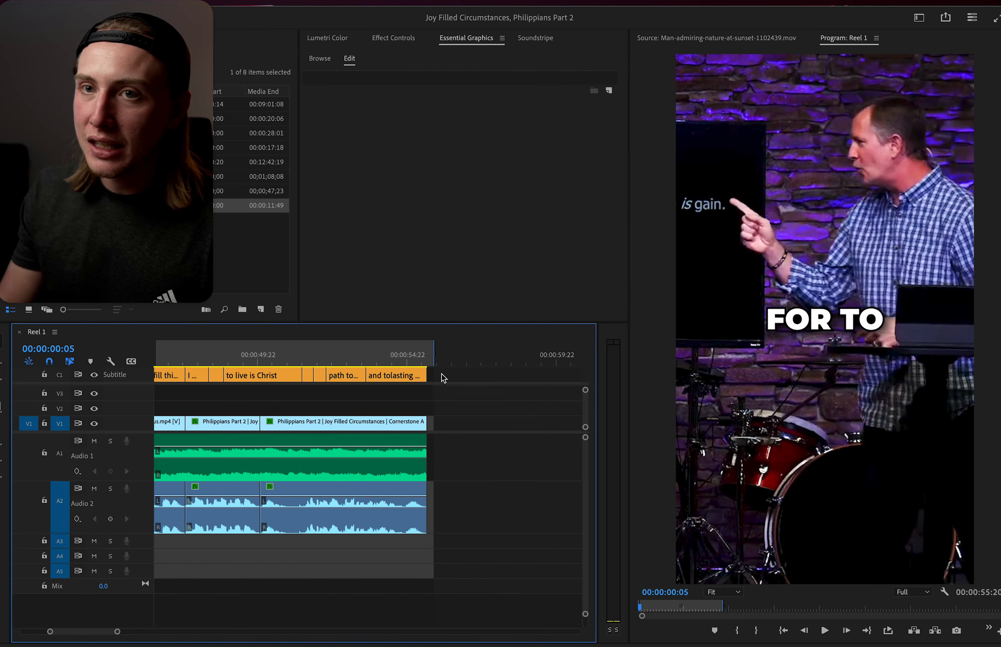
{"action": "left_click_drag", "start_coordinate": [464, 358], "coordinate": [511, 368]}
{"action": "scroll", "coordinate": [523, 407], "scroll_direction": "up", "scroll_amount": 3}
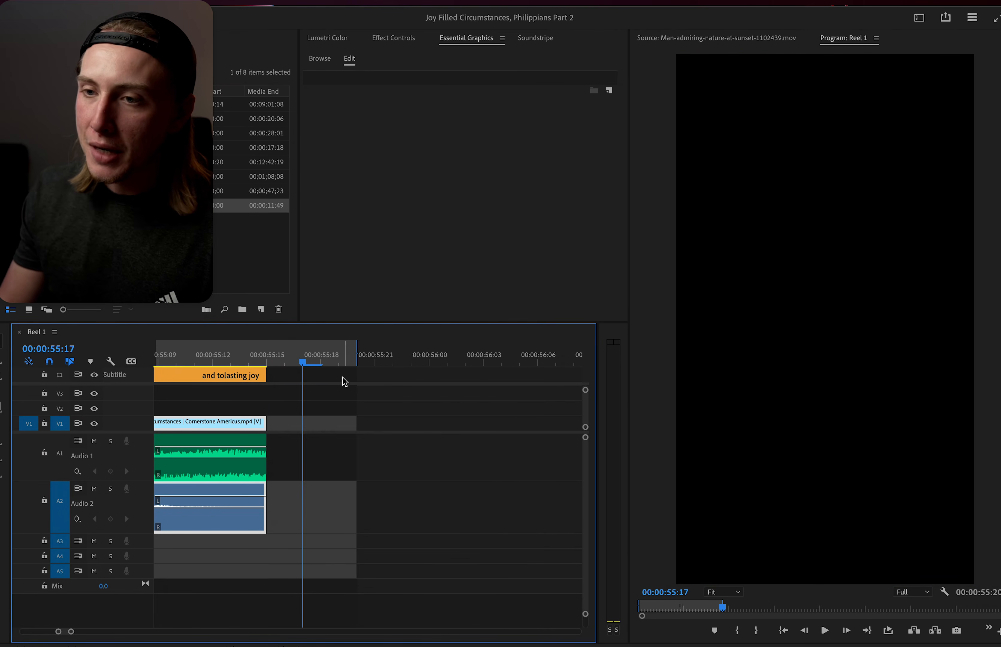
{"action": "left_click_drag", "start_coordinate": [359, 348], "coordinate": [268, 356]}
{"action": "scroll", "coordinate": [286, 392], "scroll_direction": "up", "scroll_amount": 3}
{"action": "scroll", "coordinate": [353, 391], "scroll_direction": "down", "scroll_amount": 2}
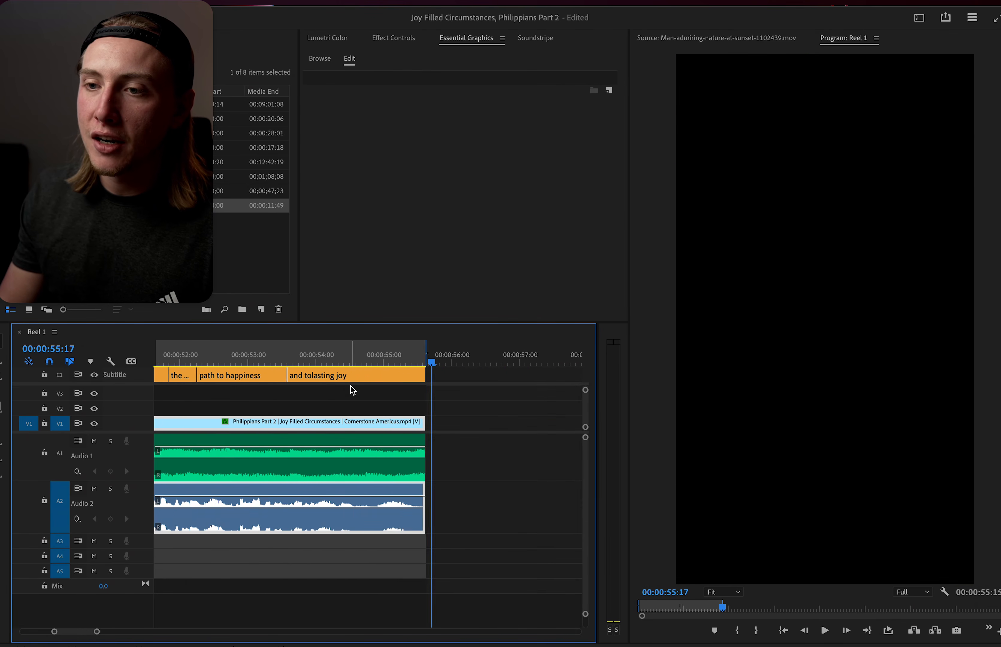
Place the playhead at about 00:00:34:06, open the reel's export settings and choose the REELS preset.
{"action": "scroll", "coordinate": [319, 367], "scroll_direction": "down", "scroll_amount": 5}
{"action": "left_click", "coordinate": [277, 363]}
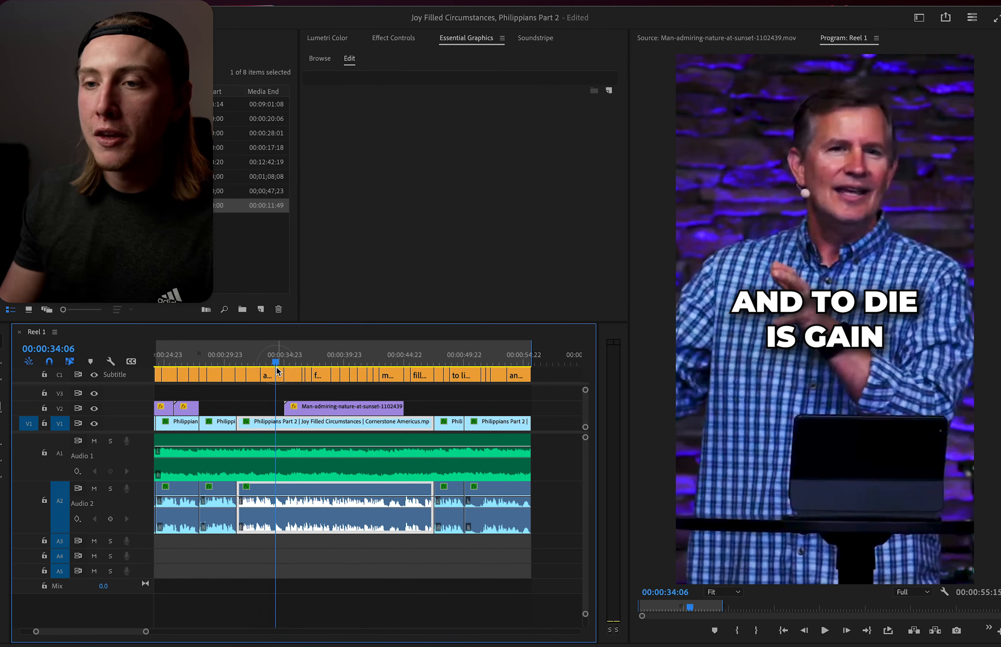
{"action": "key", "text": "super+m"}
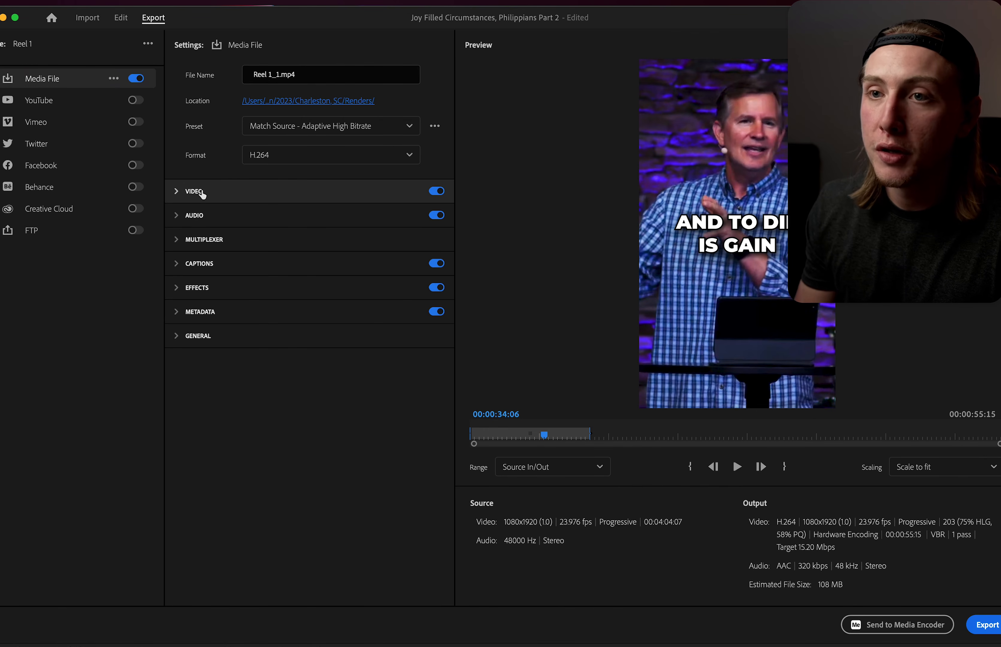
{"action": "left_click", "coordinate": [302, 126]}
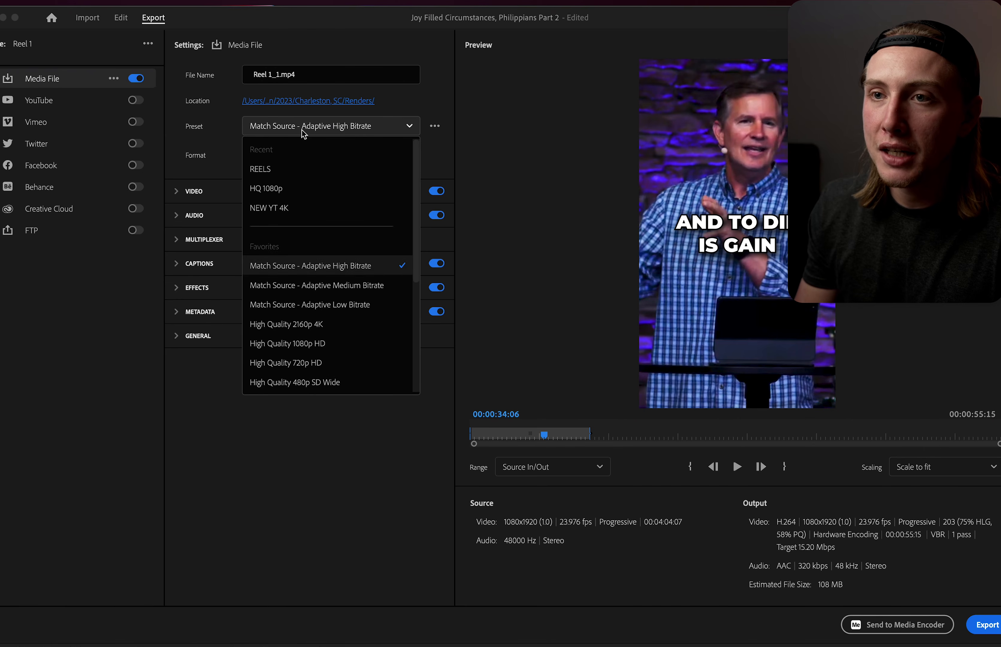
{"action": "left_click", "coordinate": [277, 170]}
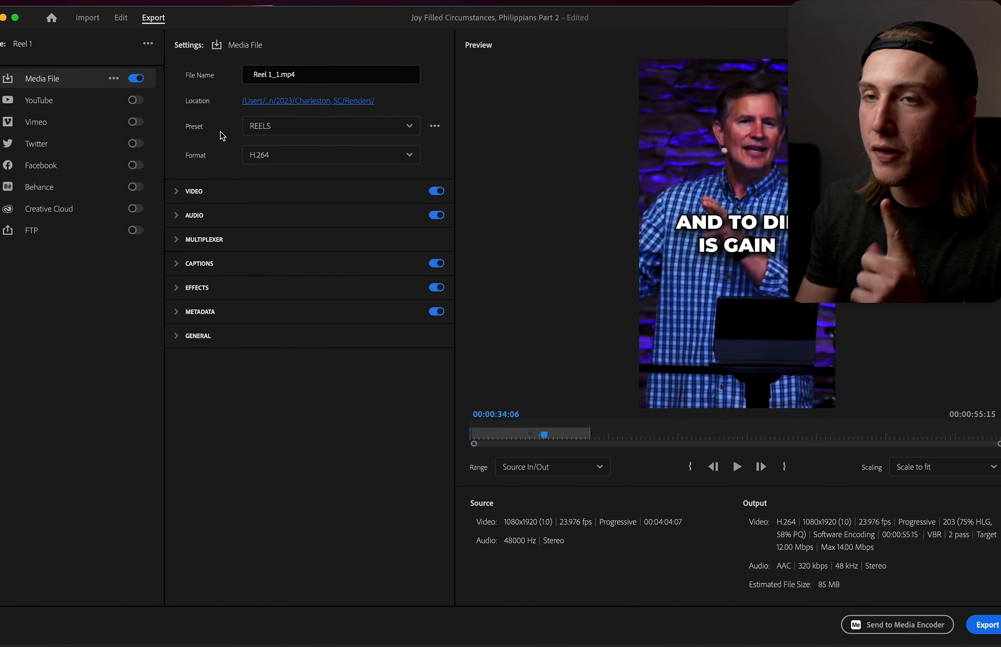
Expand the full video export settings and examine the bitrate encoding, target bitrate and maximum bitrate.
{"action": "left_click", "coordinate": [201, 187]}
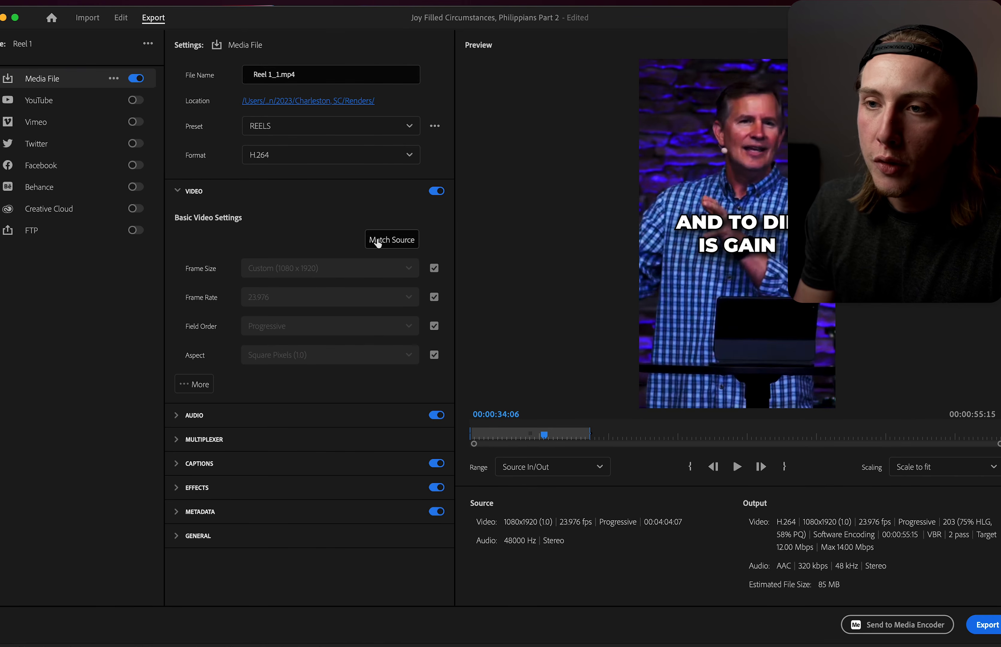
{"action": "left_click", "coordinate": [208, 382]}
{"action": "scroll", "coordinate": [204, 299], "scroll_direction": "down", "scroll_amount": 10}
{"action": "scroll", "coordinate": [203, 299], "scroll_direction": "down", "scroll_amount": 8}
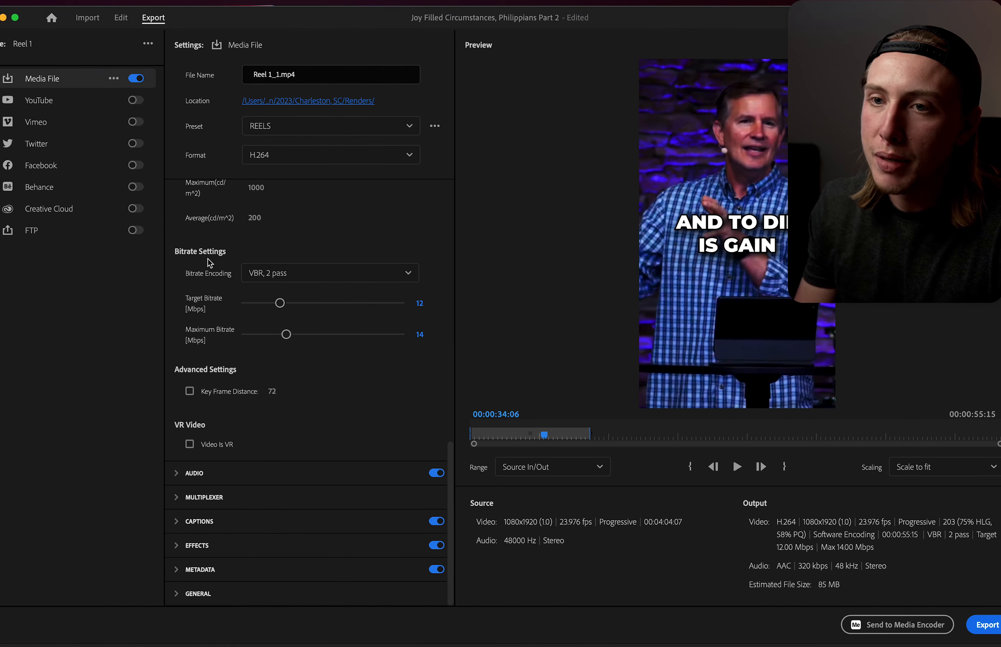
{"action": "left_click", "coordinate": [278, 273]}
{"action": "left_click", "coordinate": [279, 275]}
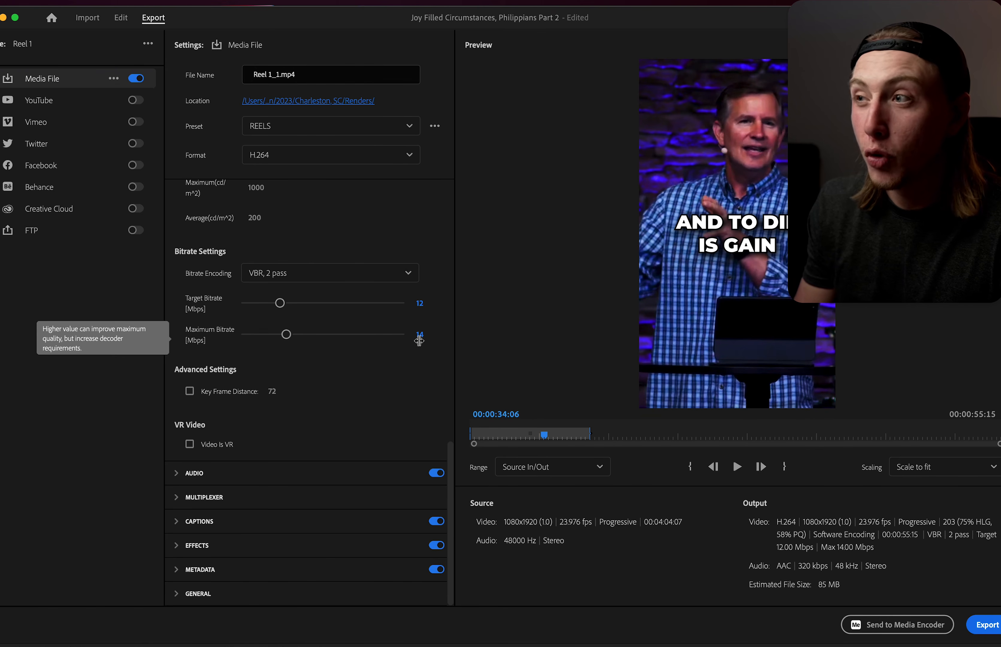
Expand the export's caption settings and set the caption export option to Burn Captions Into Video.
{"action": "left_click", "coordinate": [332, 521]}
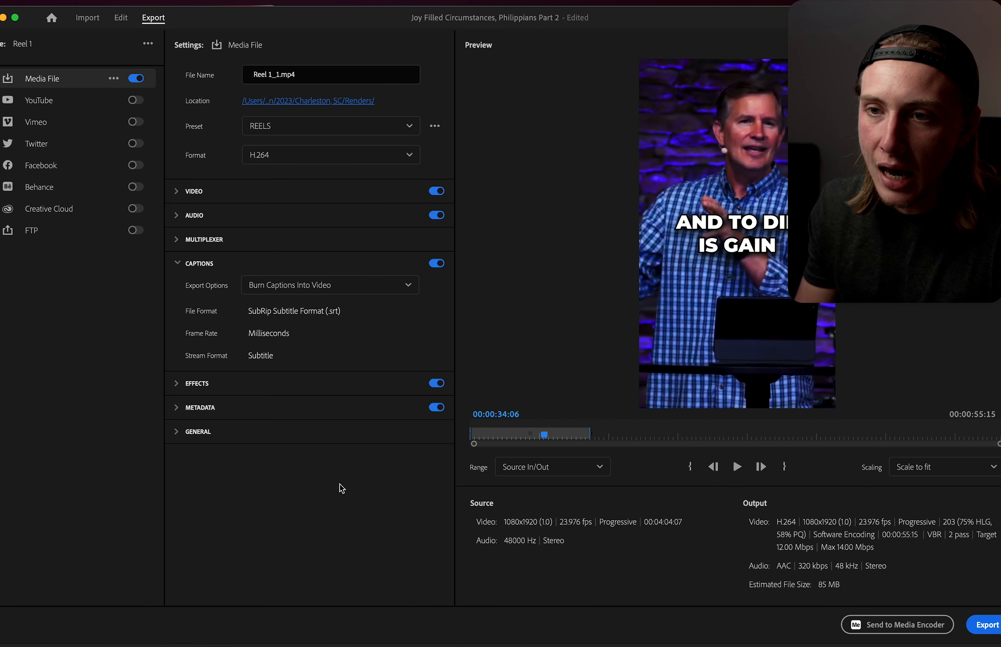
{"action": "left_click", "coordinate": [297, 286]}
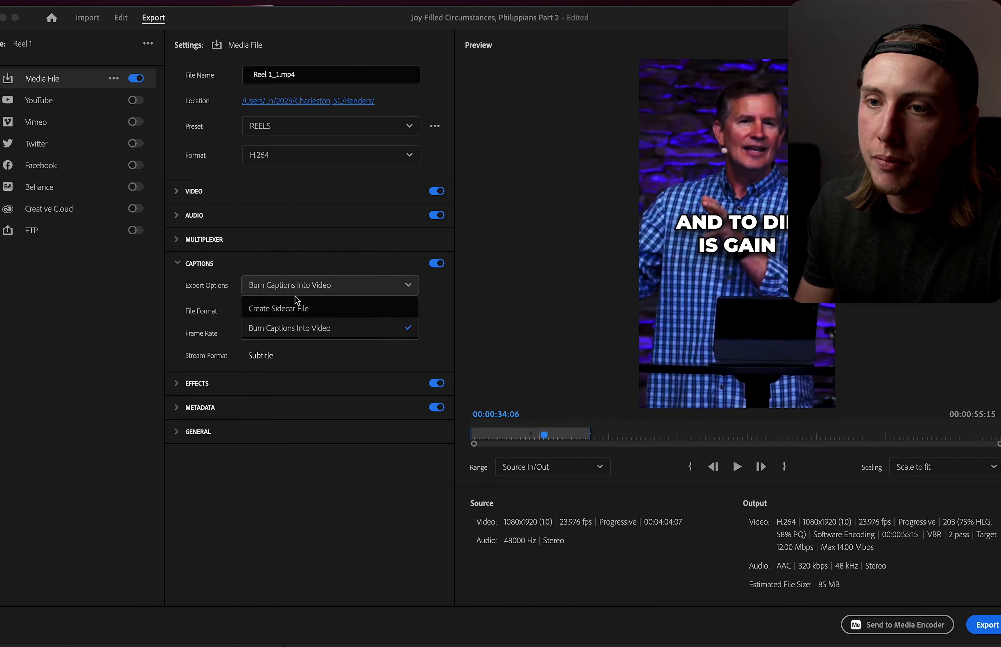
{"action": "left_click", "coordinate": [320, 330]}
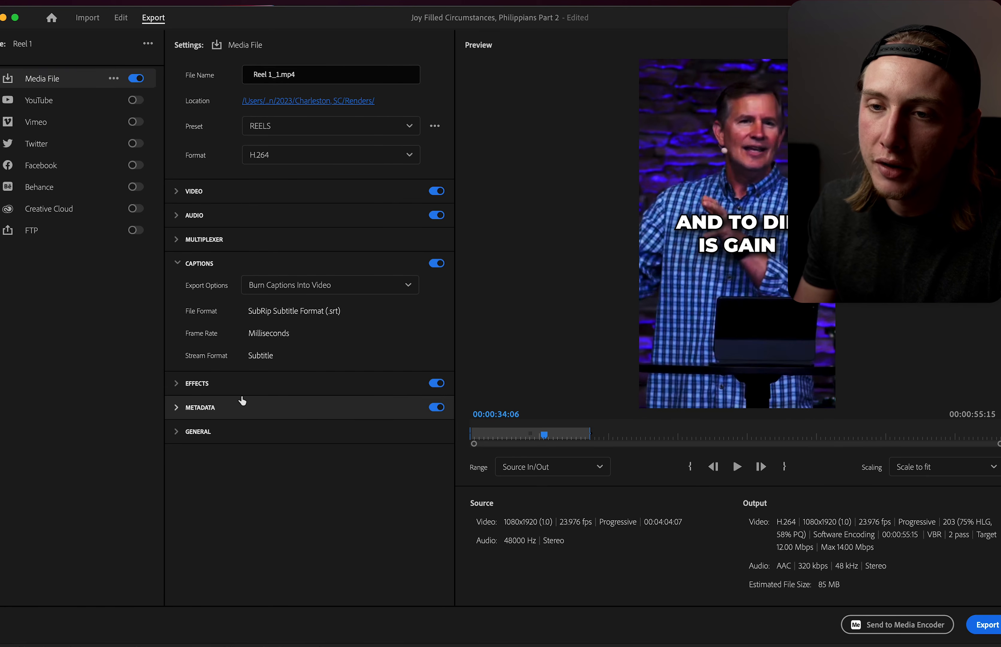
Browse to the QT Gamma .cube file in the Z FIXING PREMIERE COLOR LUT folder as the export's Lumetri look, cancel, and reselect the REELS preset.
{"action": "left_click", "coordinate": [214, 388]}
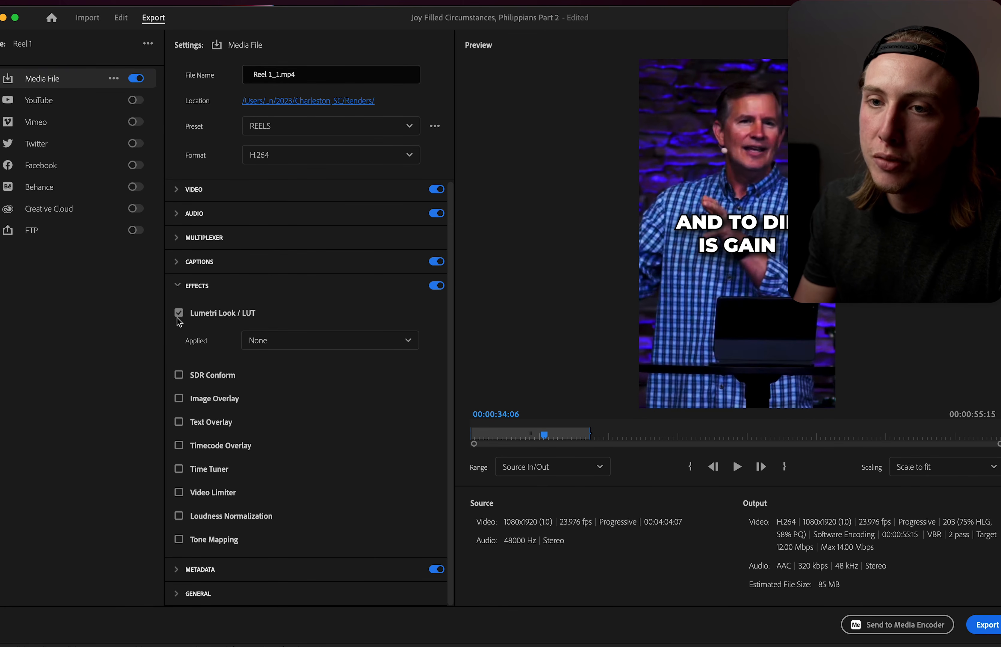
{"action": "left_click", "coordinate": [317, 343]}
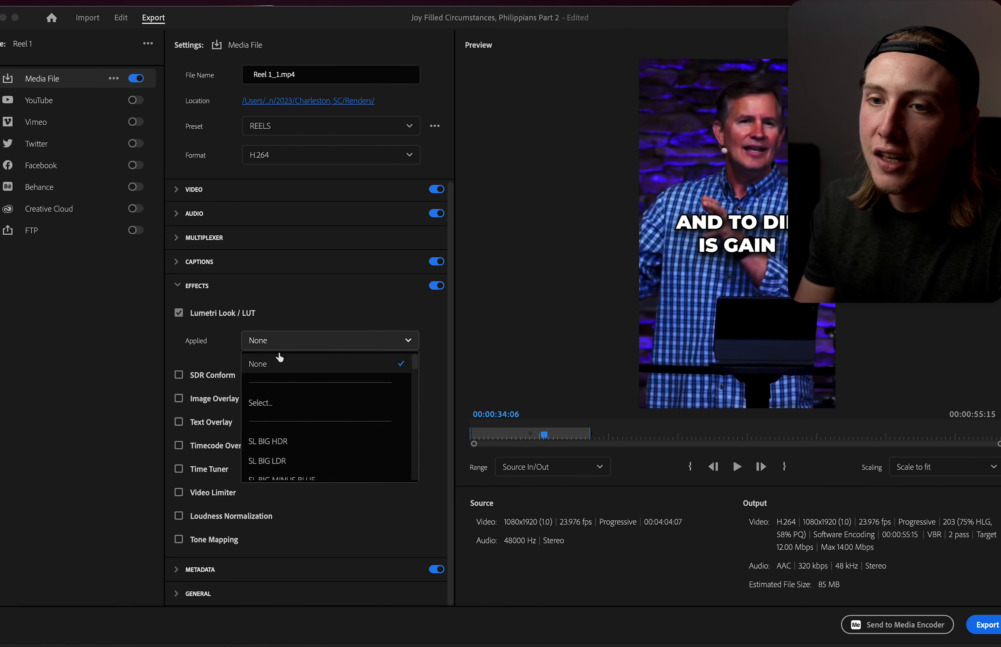
{"action": "left_click", "coordinate": [264, 403]}
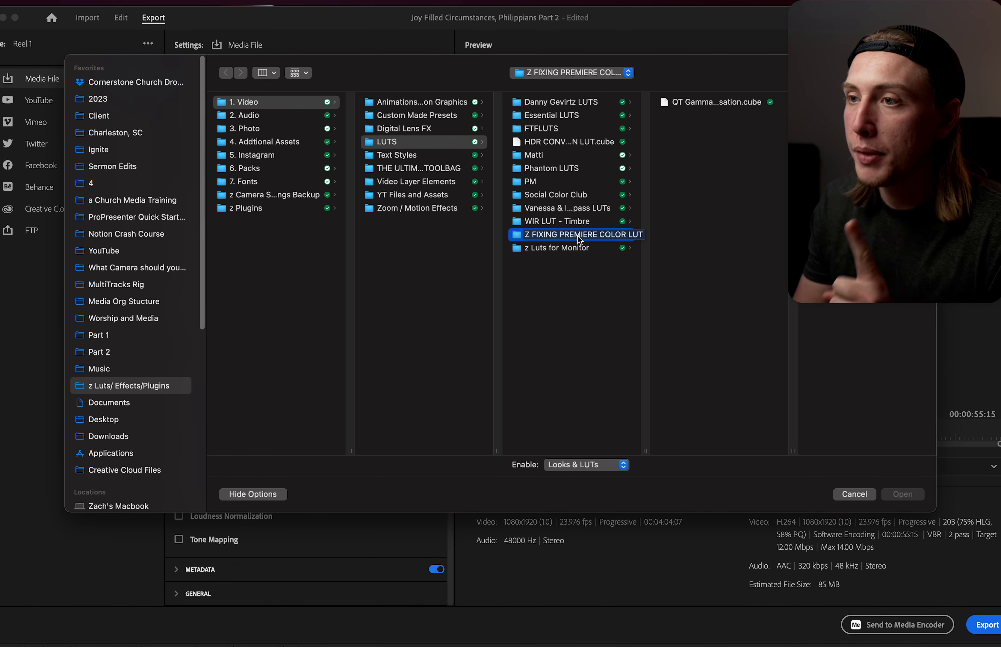
{"action": "left_click", "coordinate": [701, 105]}
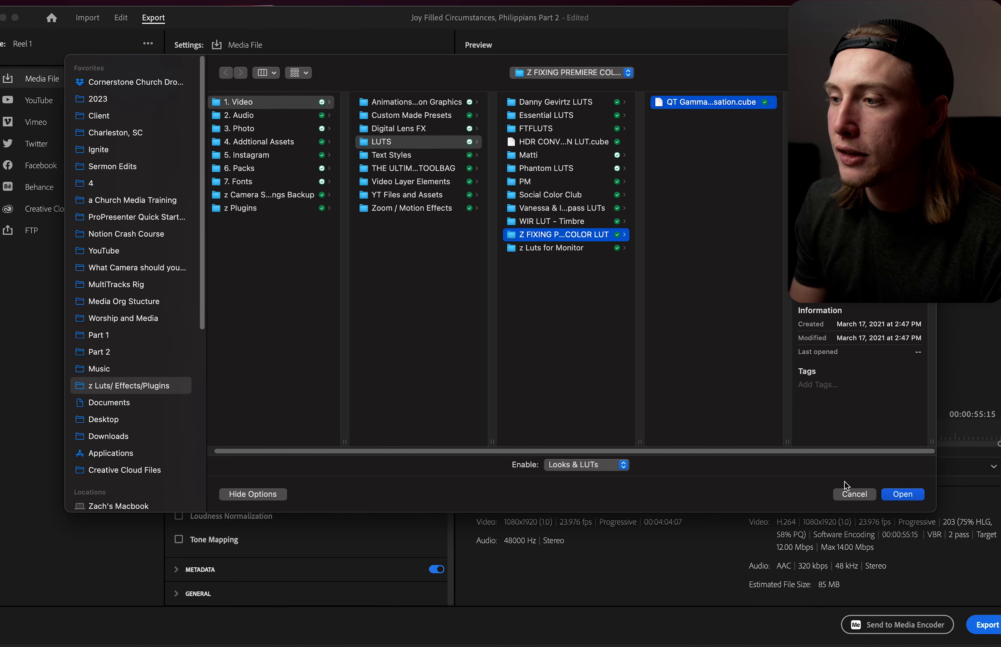
{"action": "left_click", "coordinate": [849, 495]}
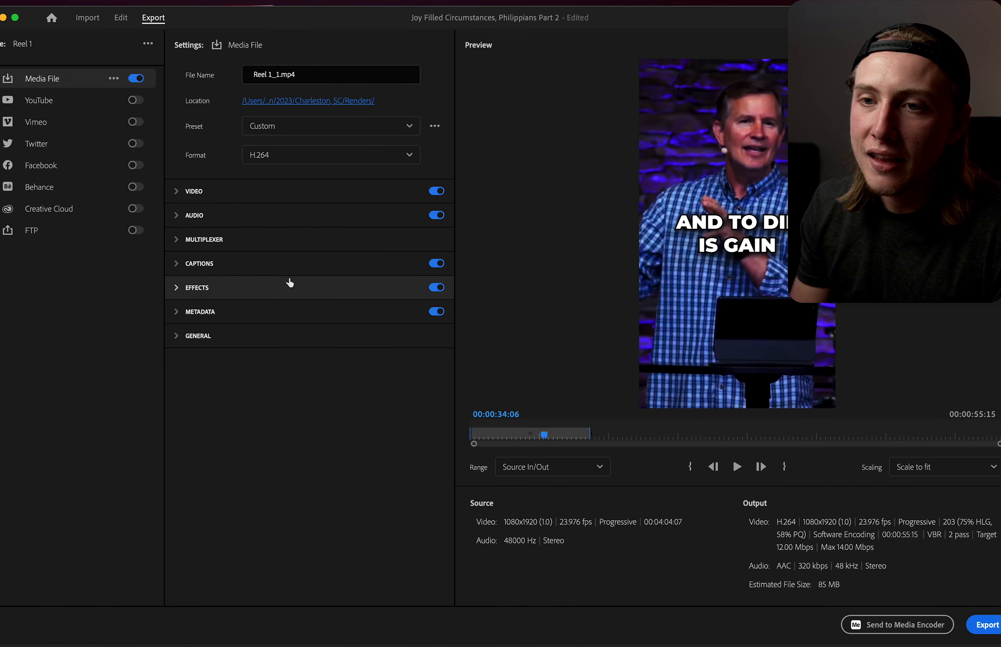
{"action": "left_click", "coordinate": [297, 131]}
{"action": "left_click", "coordinate": [308, 207]}
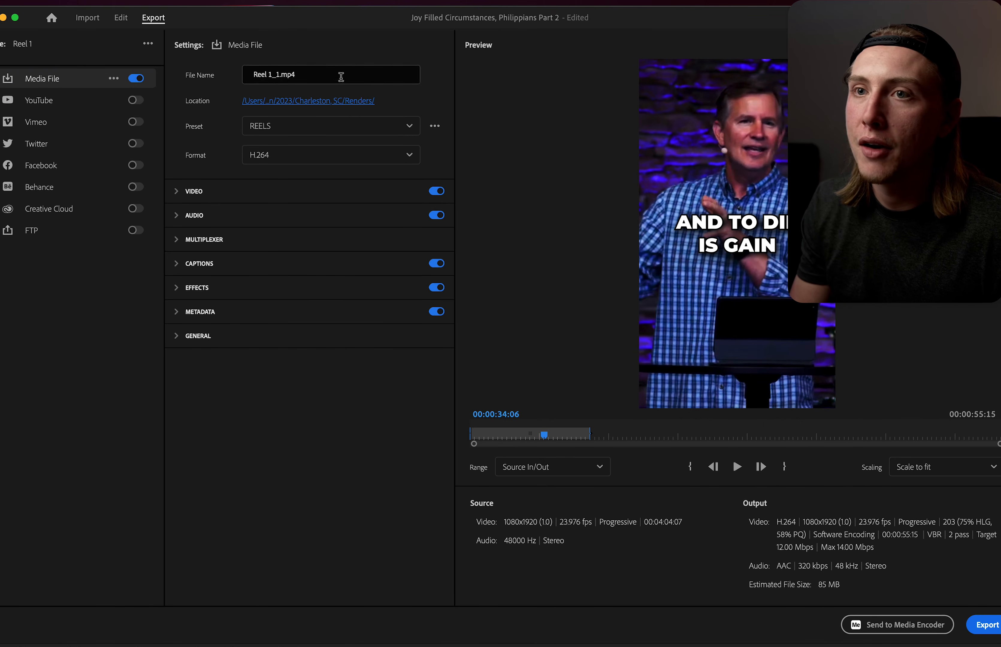
Change the export location to a new folder named Reels inside the Renders folder of Part 2.
{"action": "left_click", "coordinate": [330, 106]}
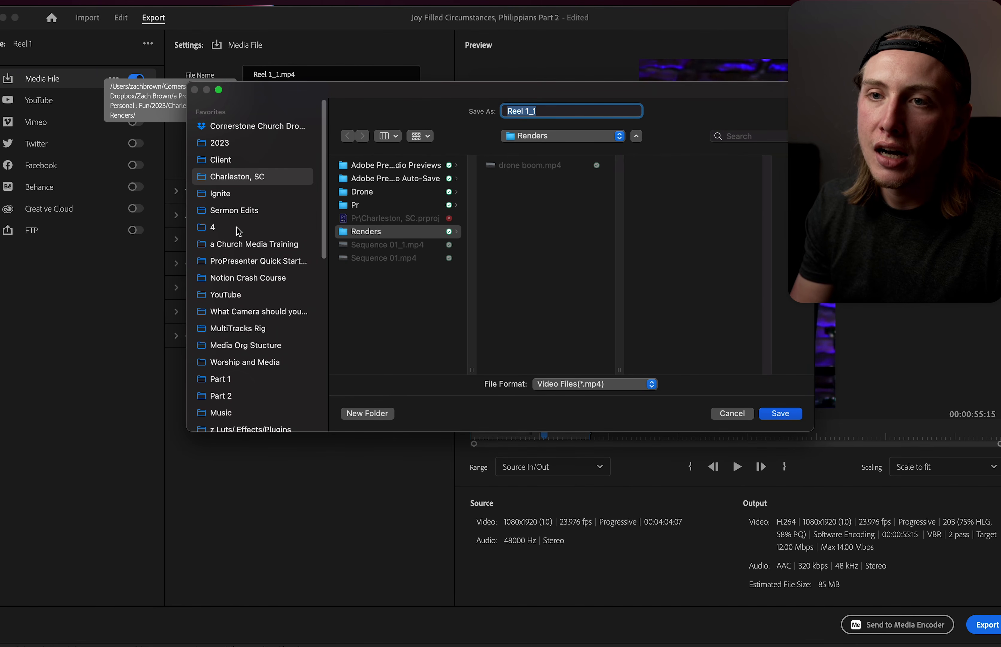
{"action": "left_click", "coordinate": [227, 395]}
{"action": "left_click", "coordinate": [372, 206]}
{"action": "key", "text": "shift+super+n"}
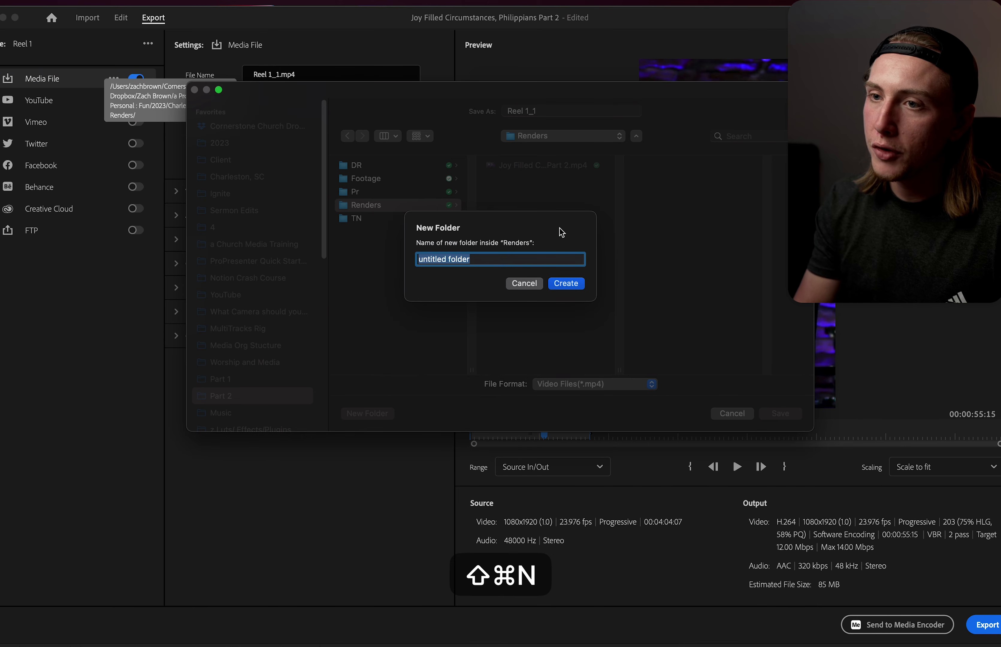
{"action": "key", "text": "Return"}
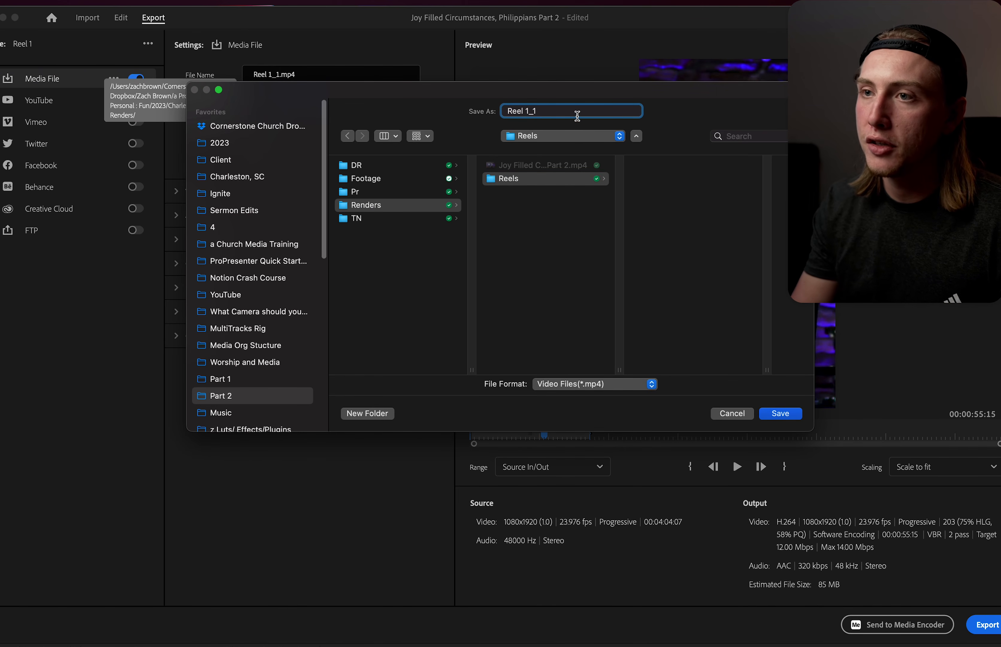
Name the export file Ph Part 2 - Reel 1, save that destination, and start the export.
{"action": "type", "text": "Ph Part 2 - Reel 1"}
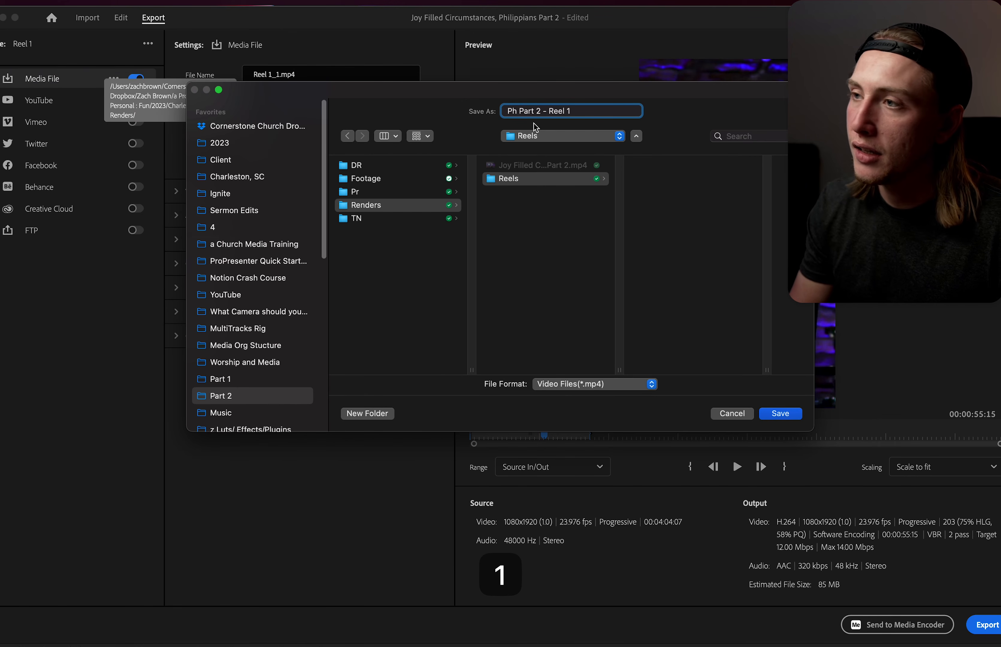
{"action": "key", "text": "Return"}
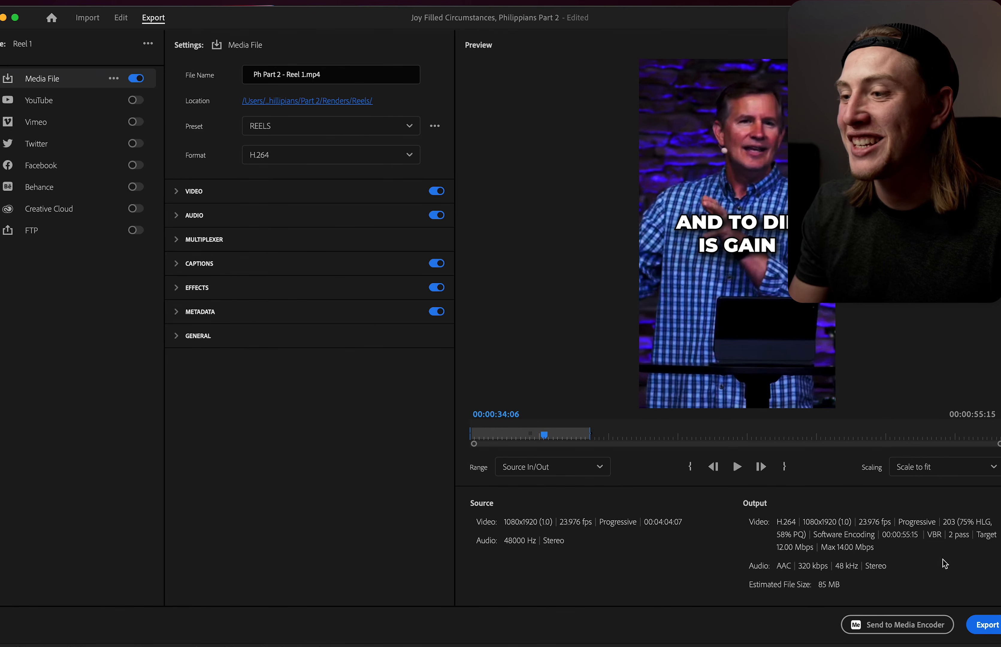
{"action": "left_click", "coordinate": [982, 627]}
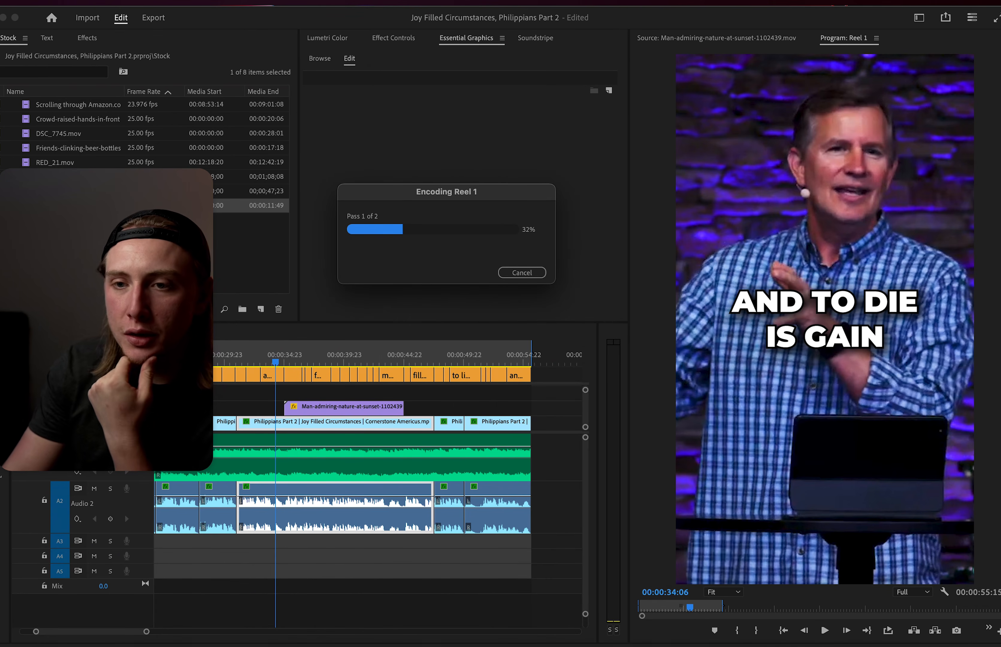
Switch to Finder, play the exported Ph Part 2 - Reel 1.mp4 in a preview to check its captions, and return to the Reels folder.
{"action": "left_click", "coordinate": [49, 633]}
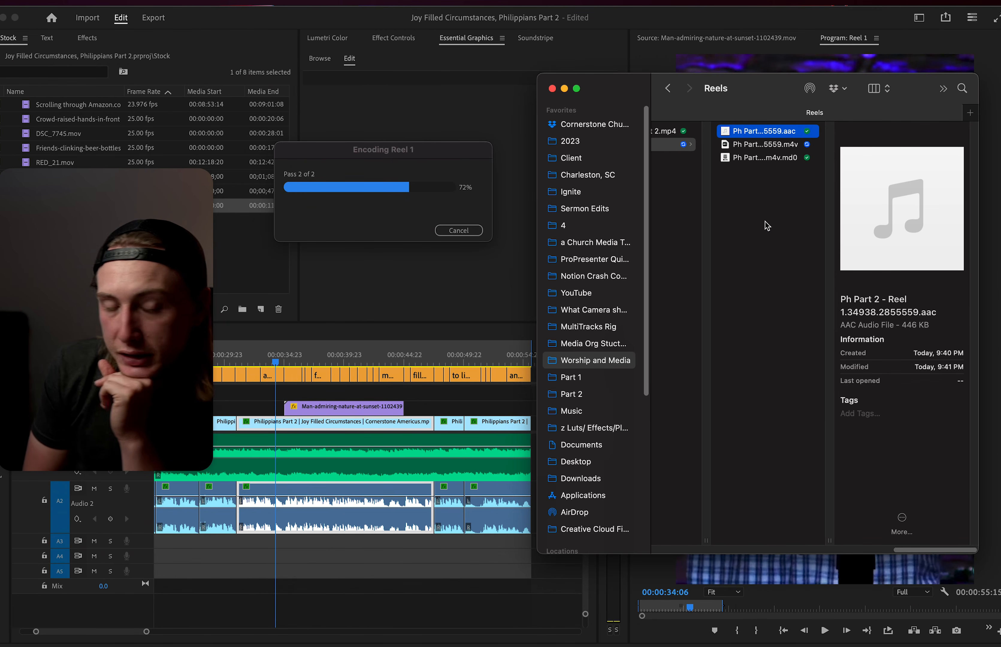
{"action": "key", "text": "space"}
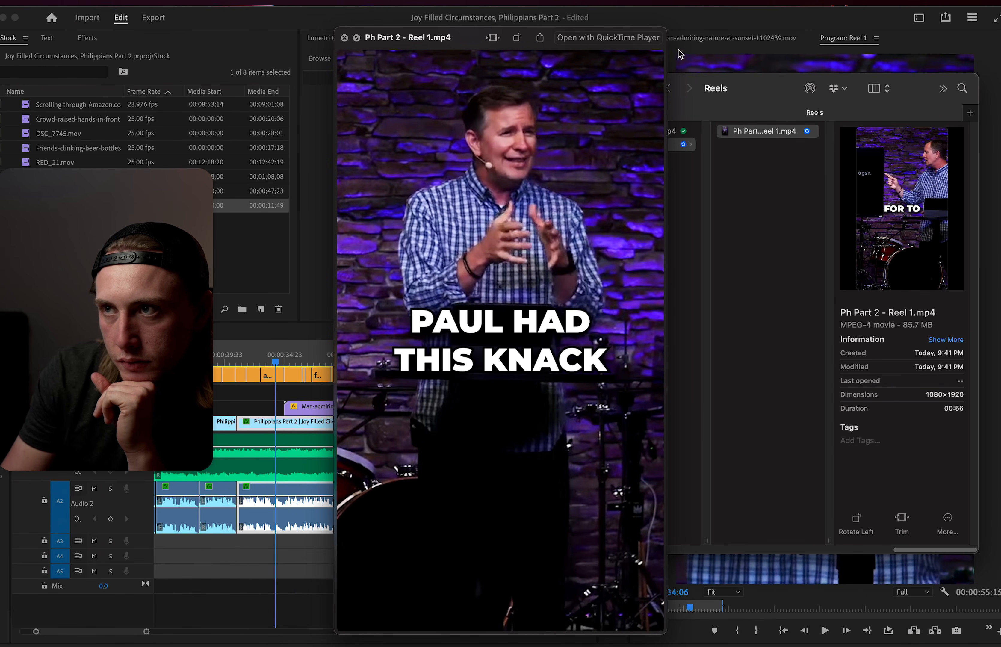
{"action": "left_click_drag", "start_coordinate": [665, 26], "coordinate": [637, 51]}
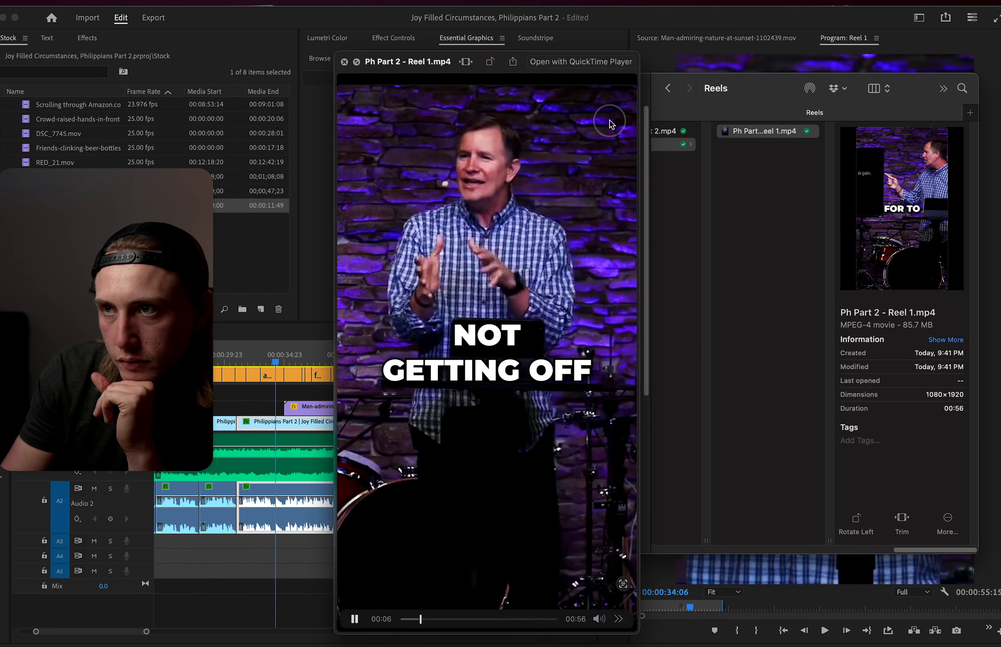
{"action": "mouse_move", "coordinate": [523, 59]}
{"action": "left_mouse_down"}
{"action": "mouse_move", "coordinate": [770, 30]}
{"action": "mouse_move", "coordinate": [529, 50]}
{"action": "left_mouse_up"}
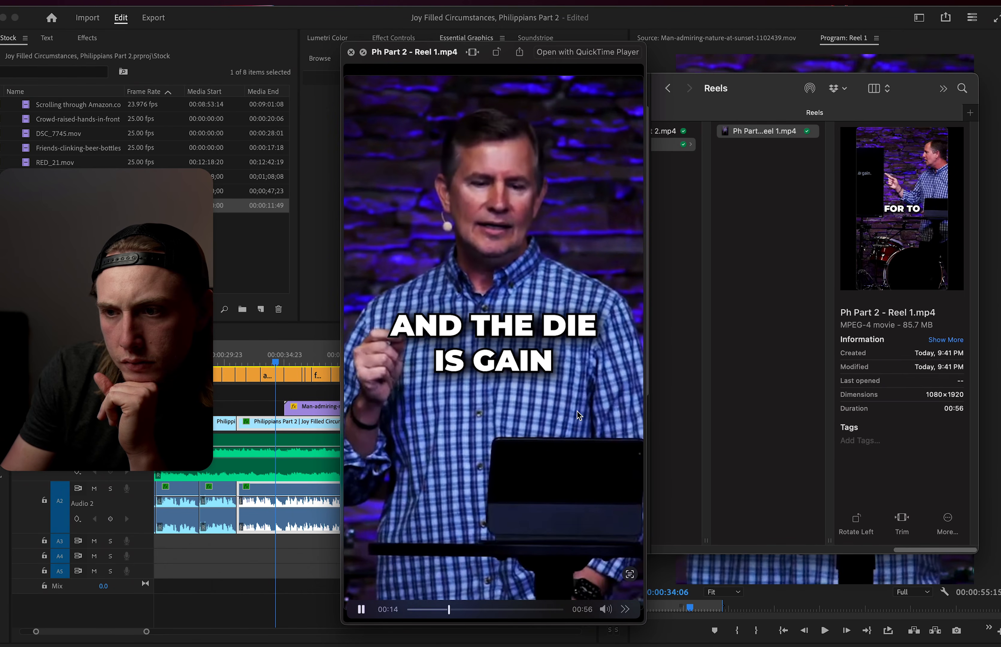
{"action": "key", "text": "space"}
{"action": "key", "text": "Left"}
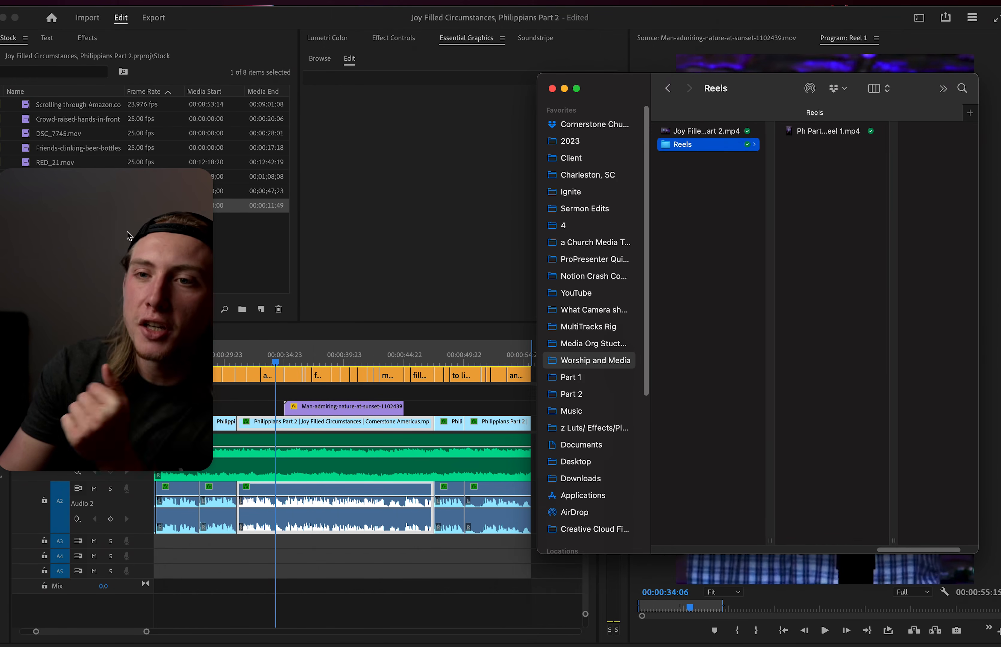